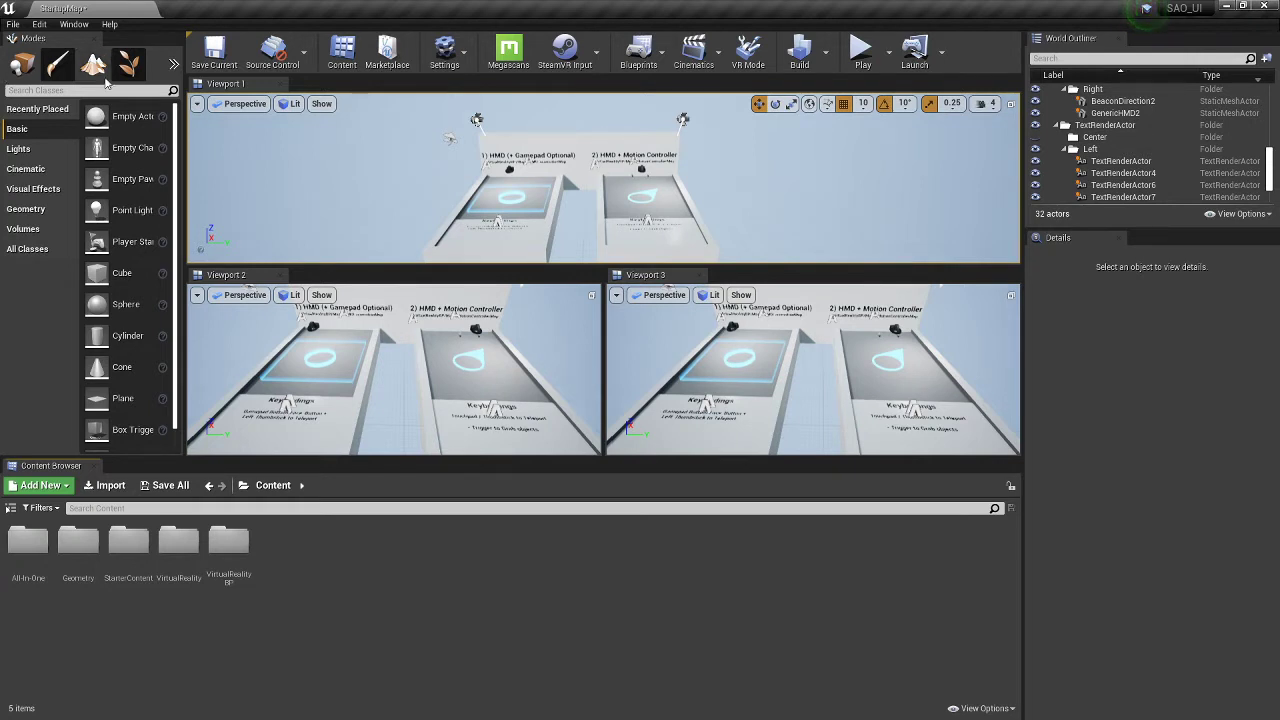
- Close the Viewport 2 and Viewport 3 panes so only Viewport 1 stays open
left_click(283, 274)
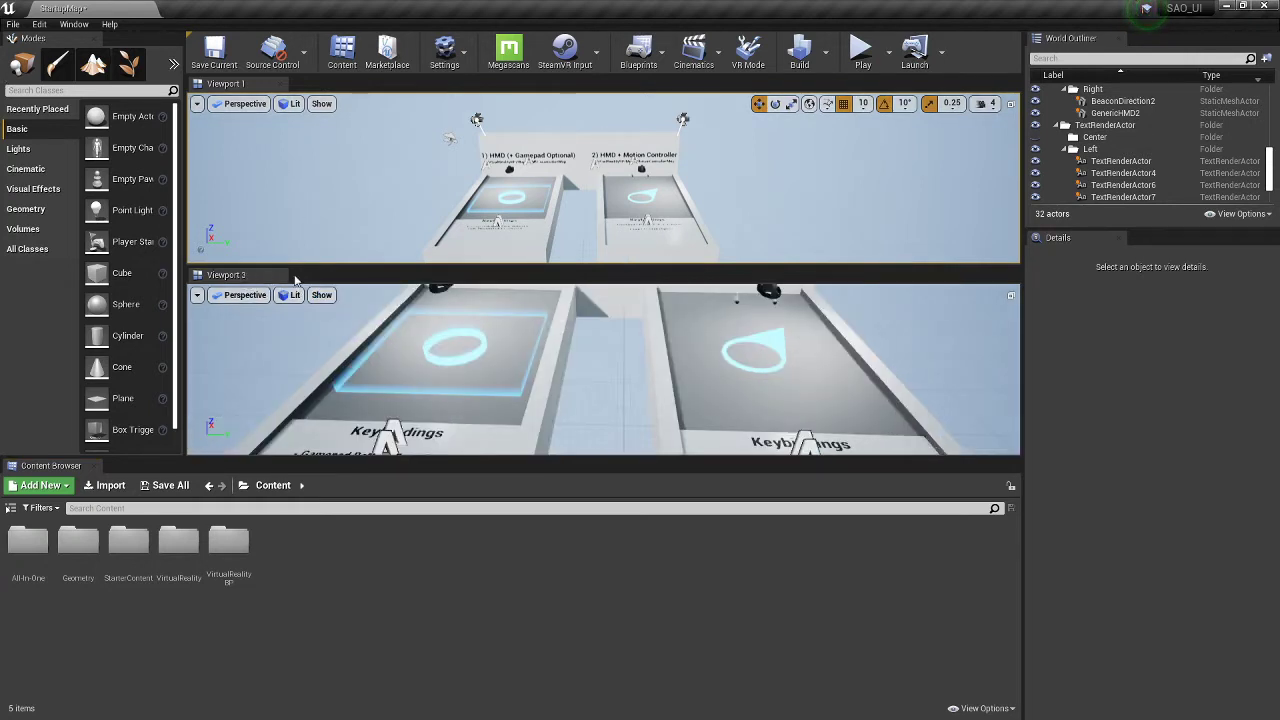
left_click(283, 274)
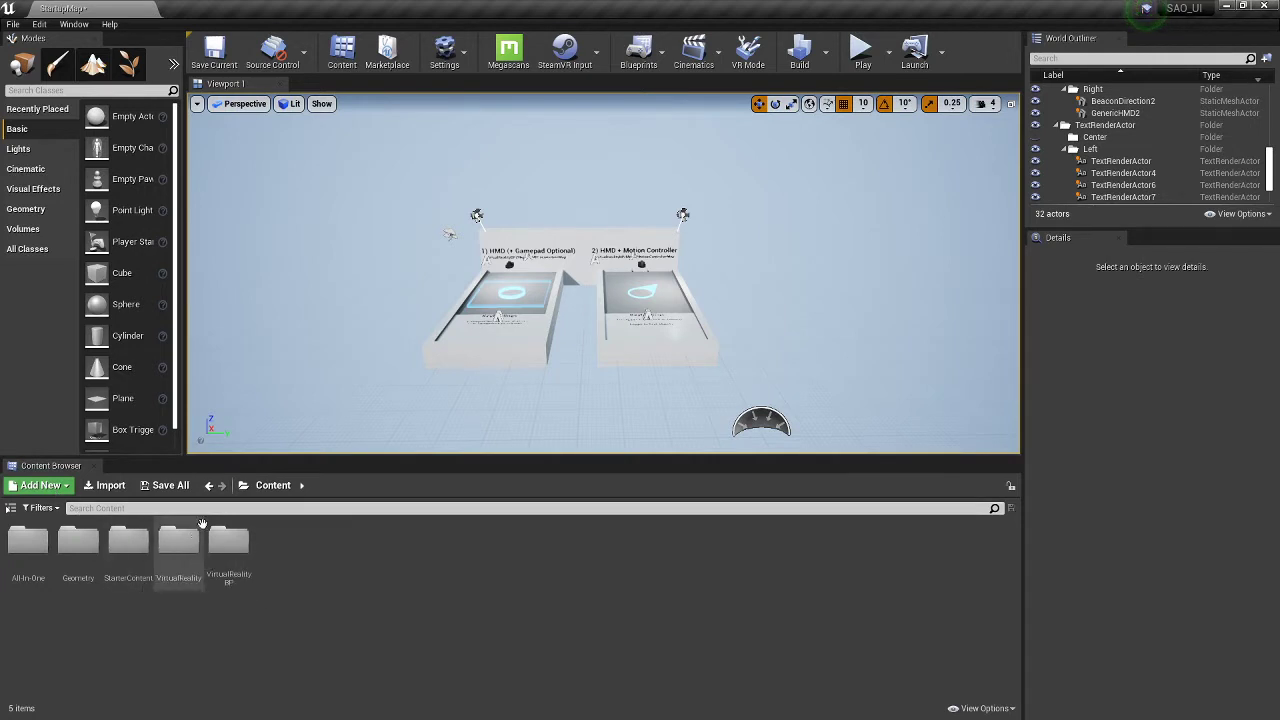
- Create a Widget Blueprint named BasicMenu in the Content folder
right_click(458, 558)
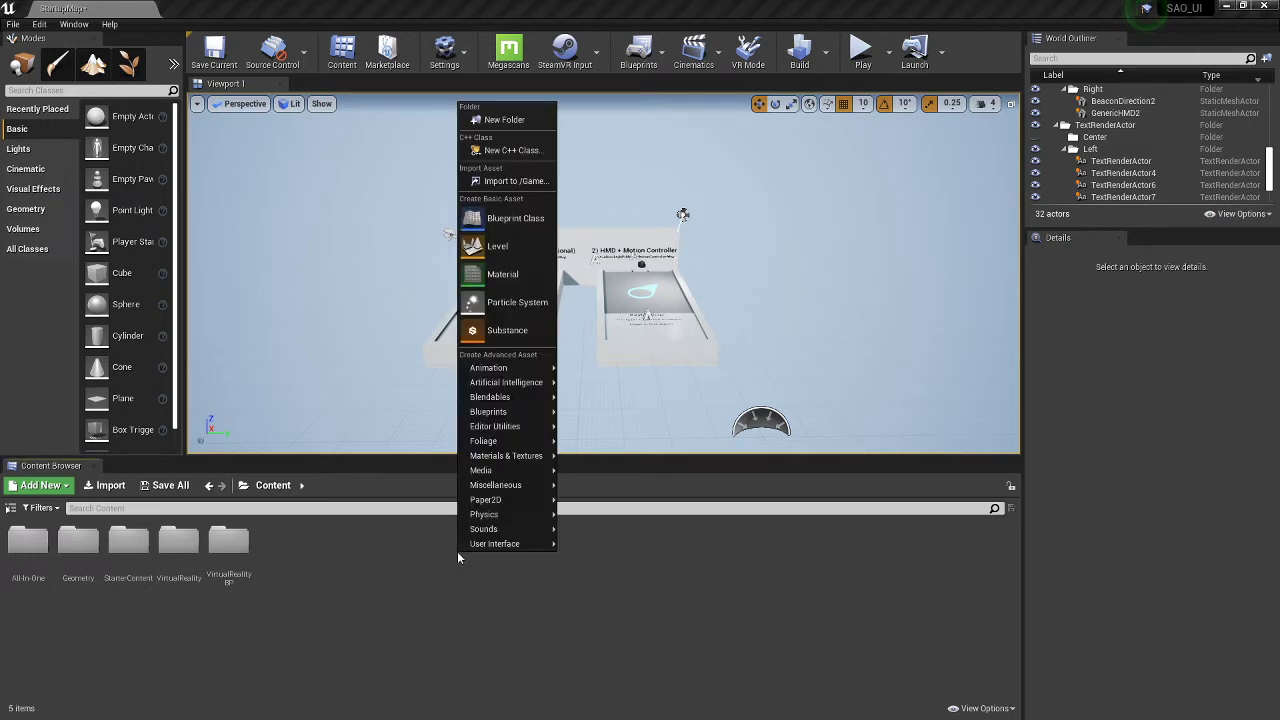
mouse_move(474, 549)
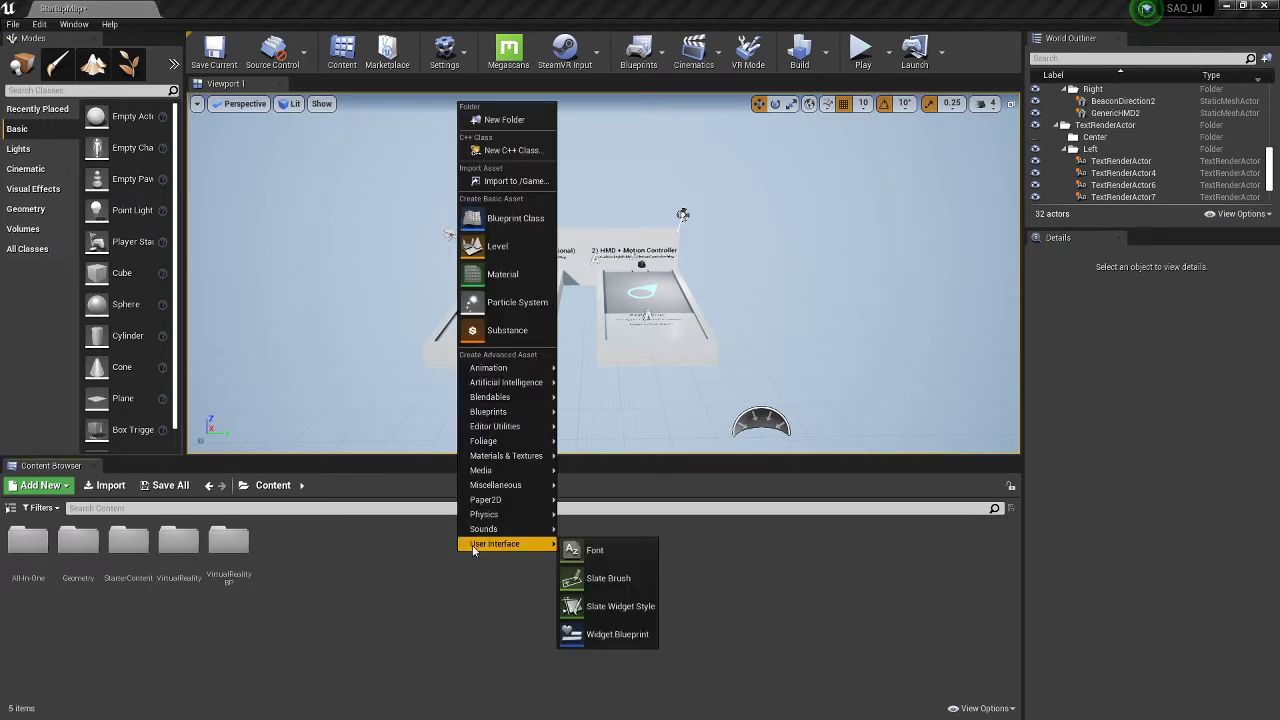
left_click(628, 636)
key("BackSpace")
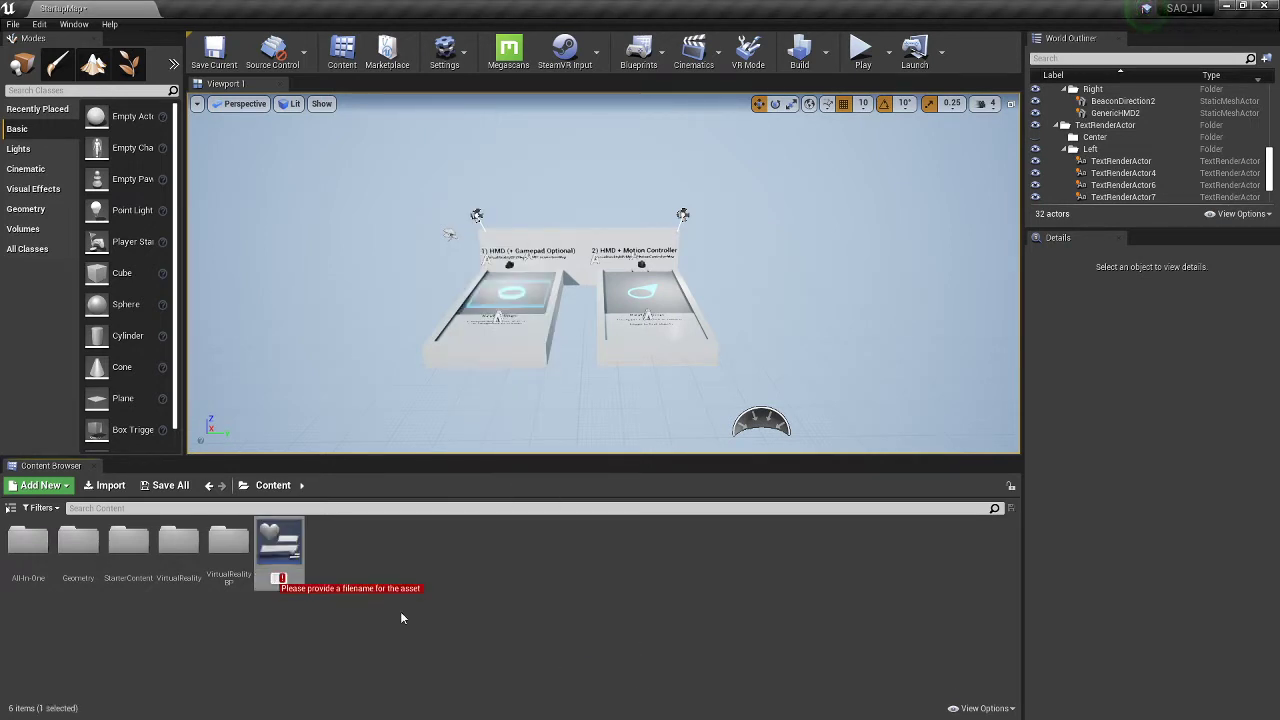
type("BasicMenu")
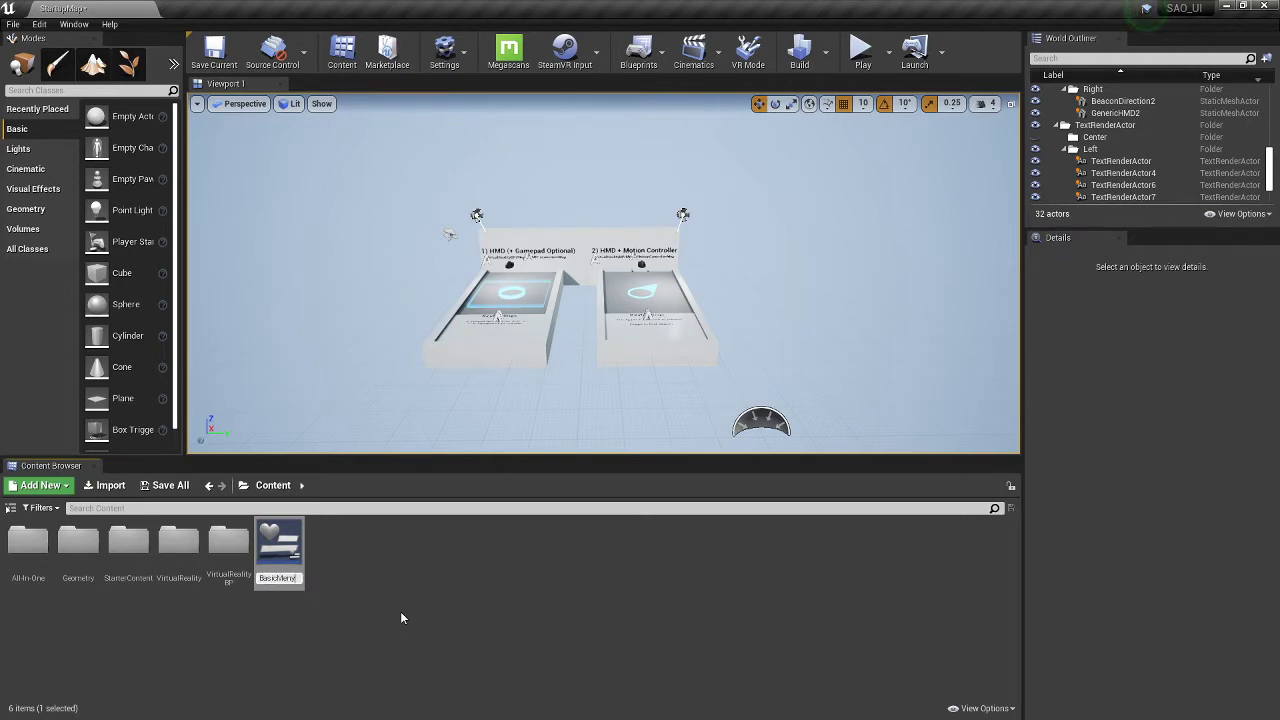
key("Return")
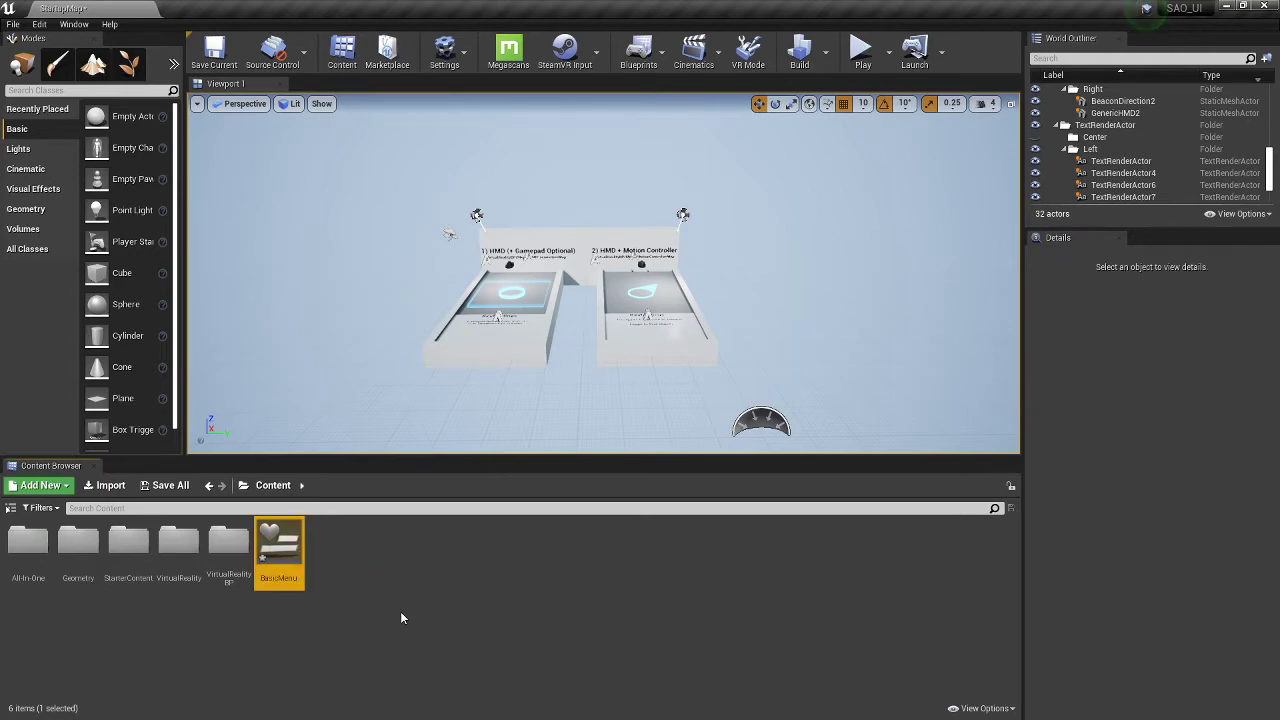
- Switch to Chrome, examine the Sword Art Online inventory reference image, and restore the browser to a smaller floating window
key("alt+Tab")
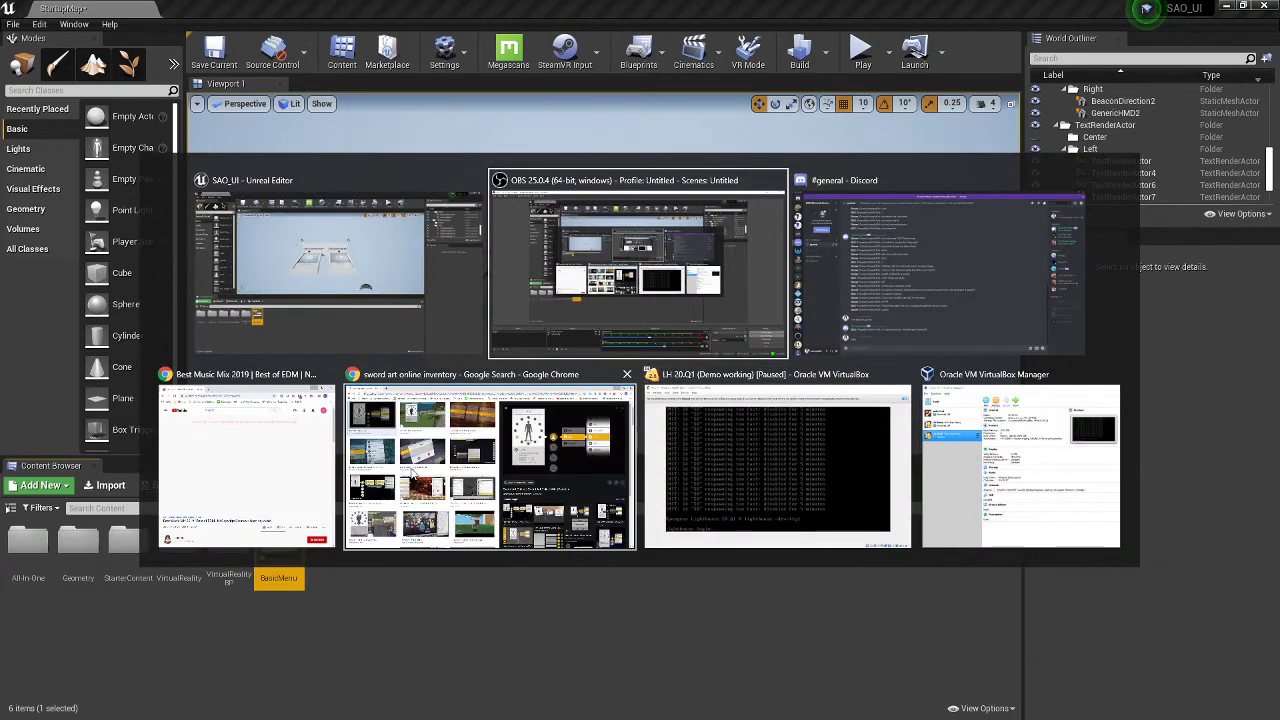
left_click(411, 476)
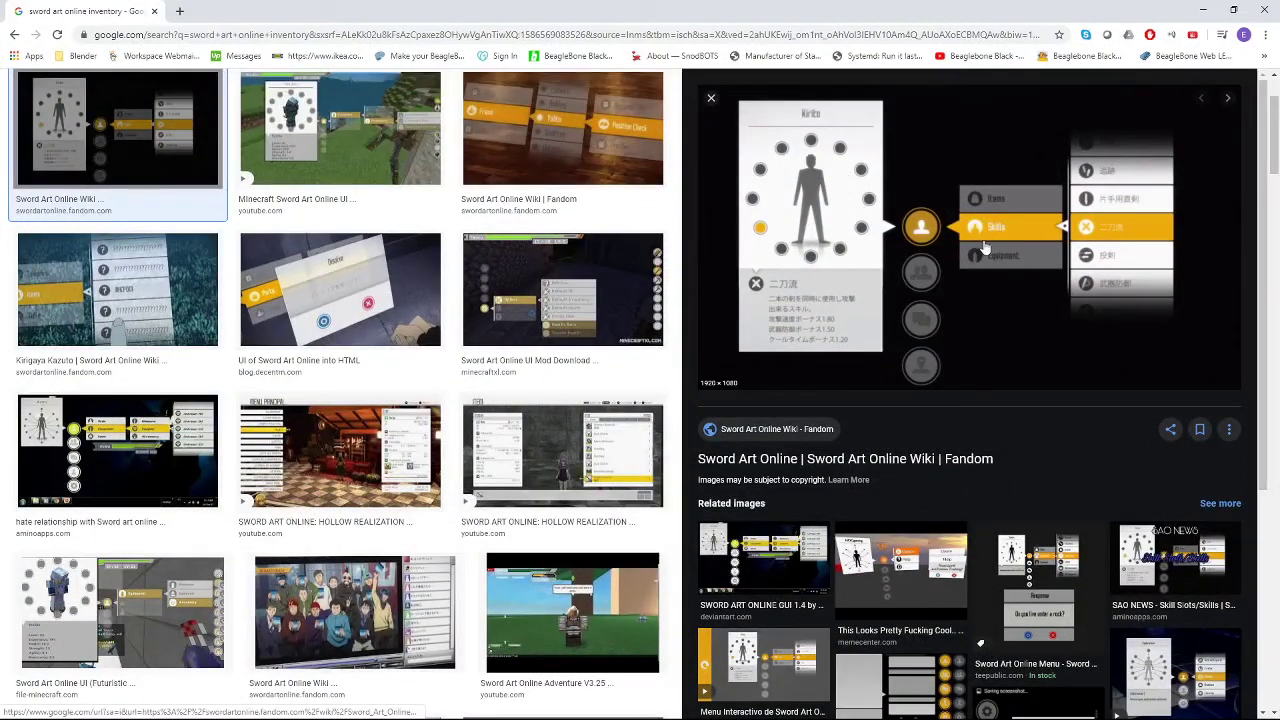
scroll(939, 281, "up", 1)
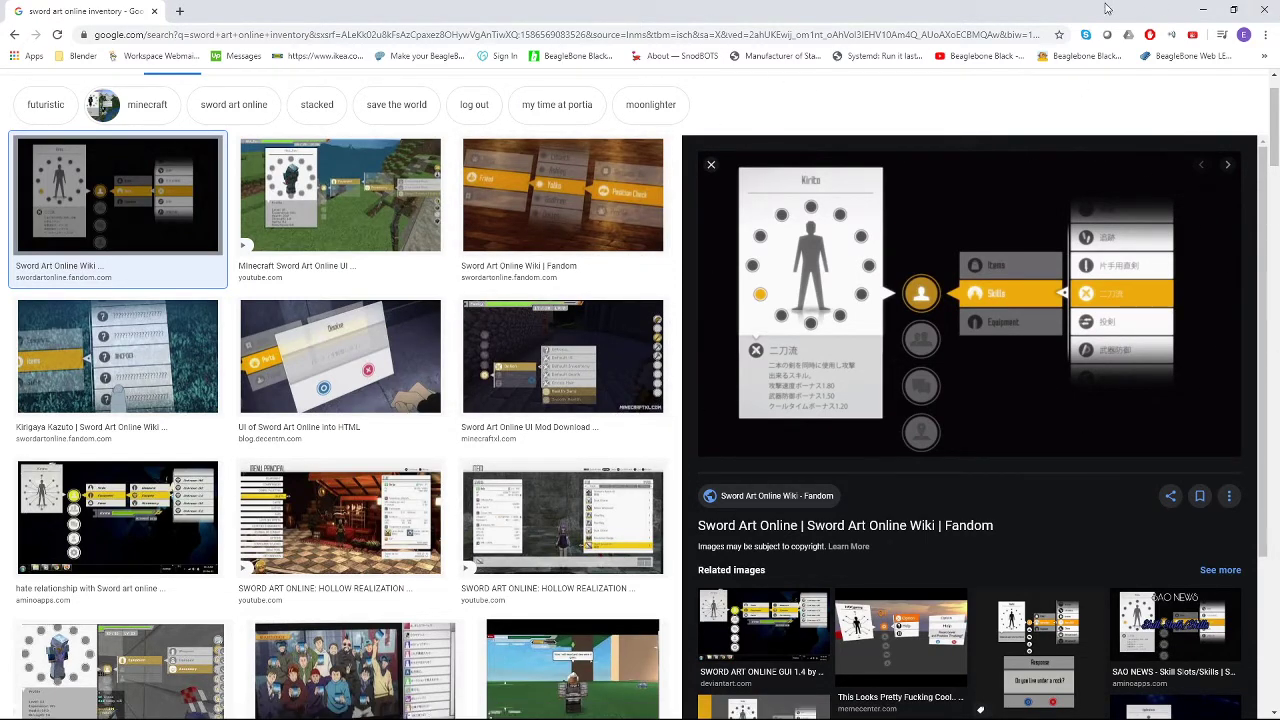
left_click_drag(1106, 8, 662, 124)
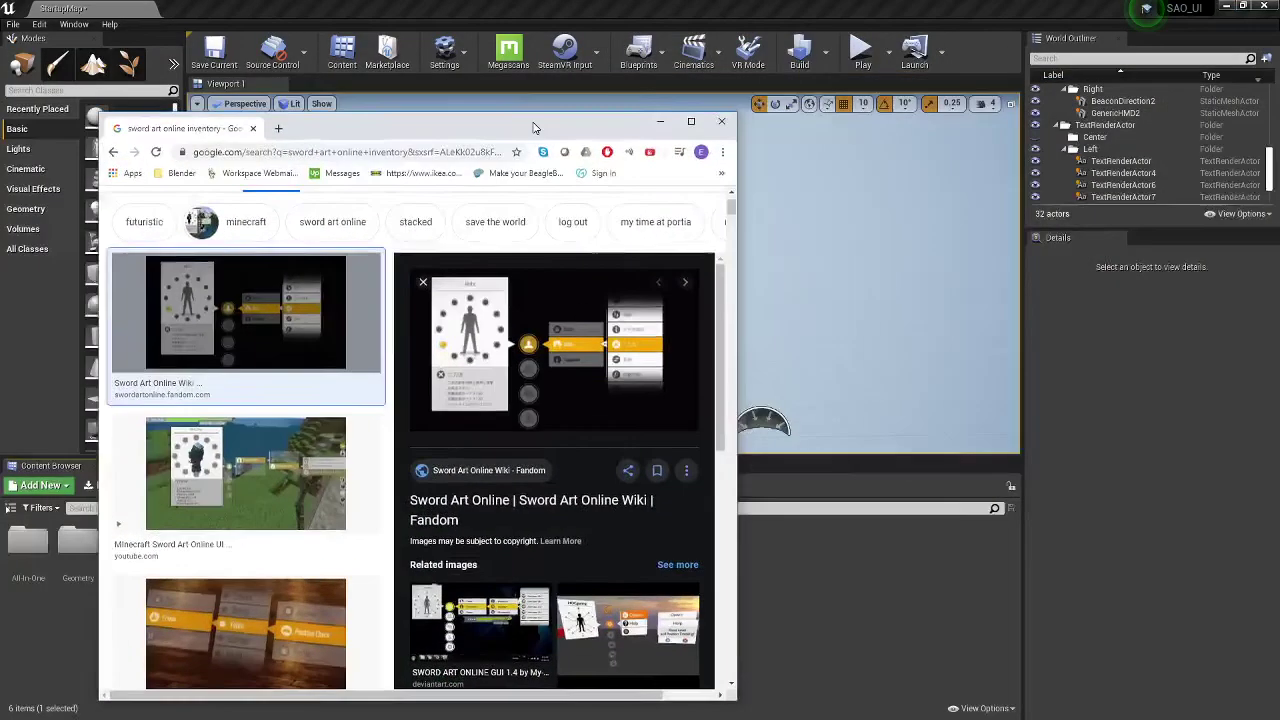
- Minimize the browser and open the BasicMenu widget blueprint in its designer
left_click(662, 124)
double_click(274, 548)
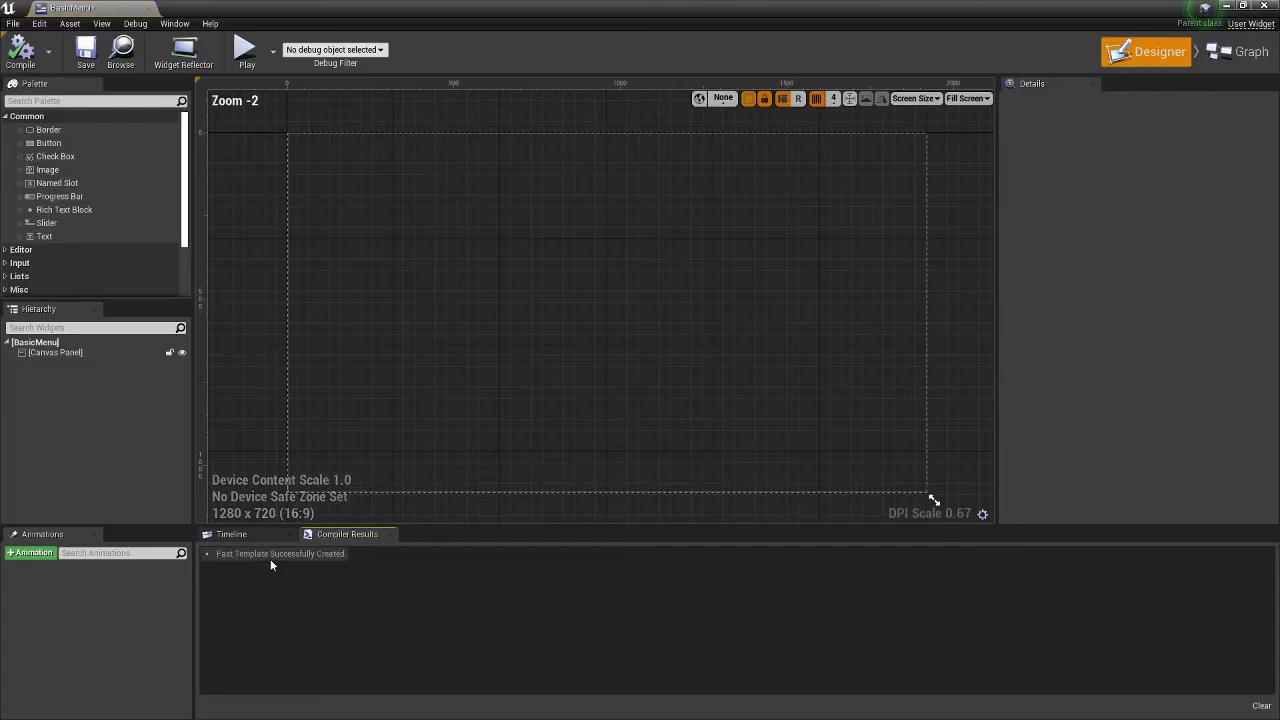
right_click_drag(265, 247, 280, 240)
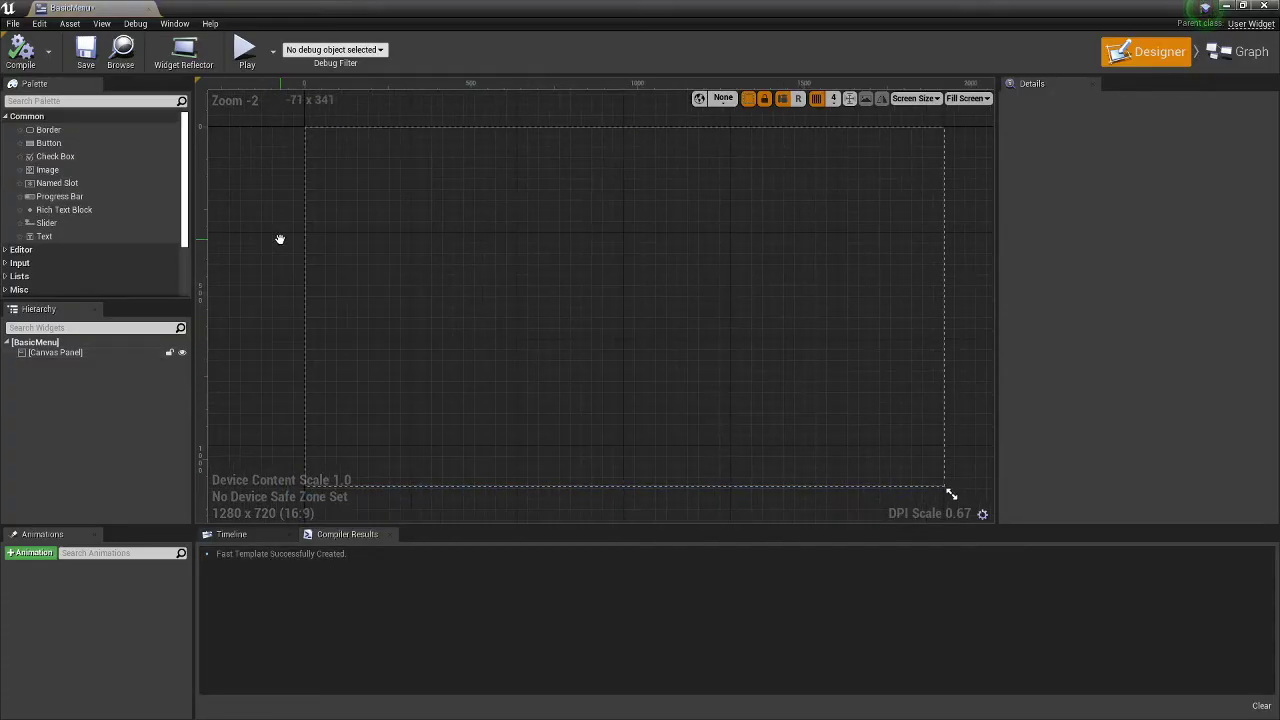
- Return to Chrome, save the enlarged Sword Art Online inventory image as PNG file Ref in Assets\SAO_UI\Content, and minimize the browser
key("alt+Tab")
key("alt+Tab")
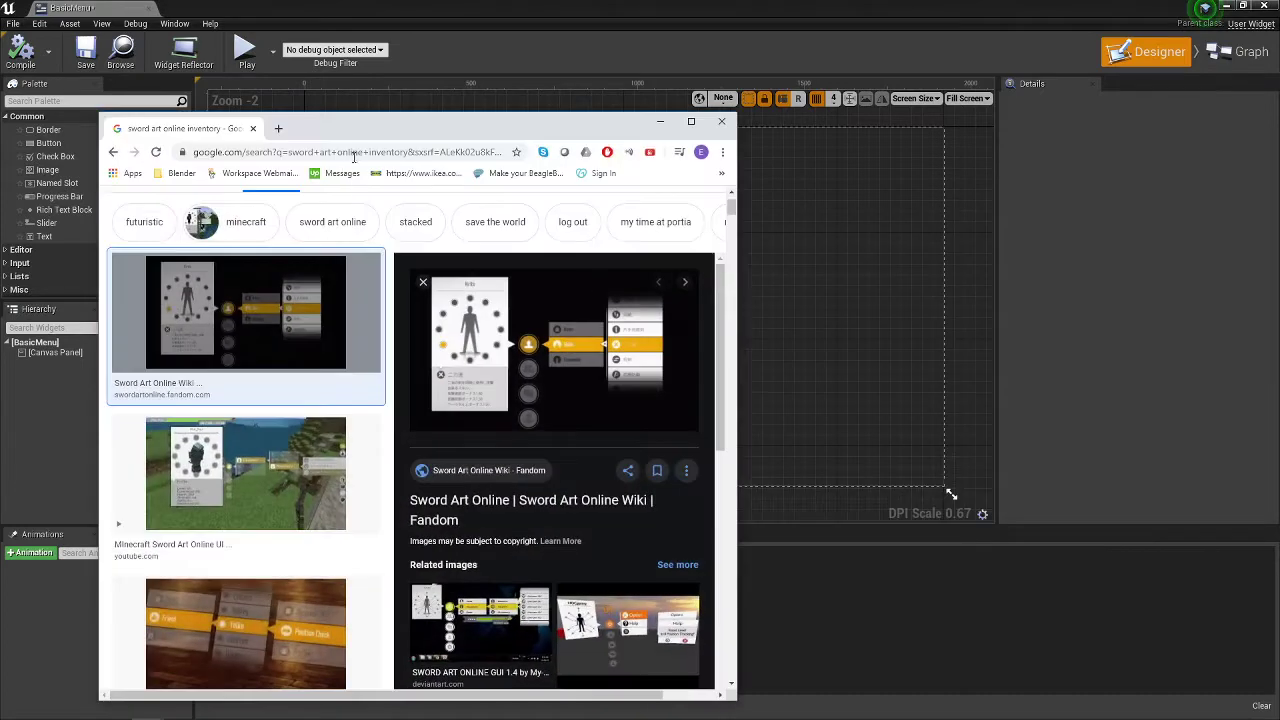
left_click_drag(418, 128, 946, 72)
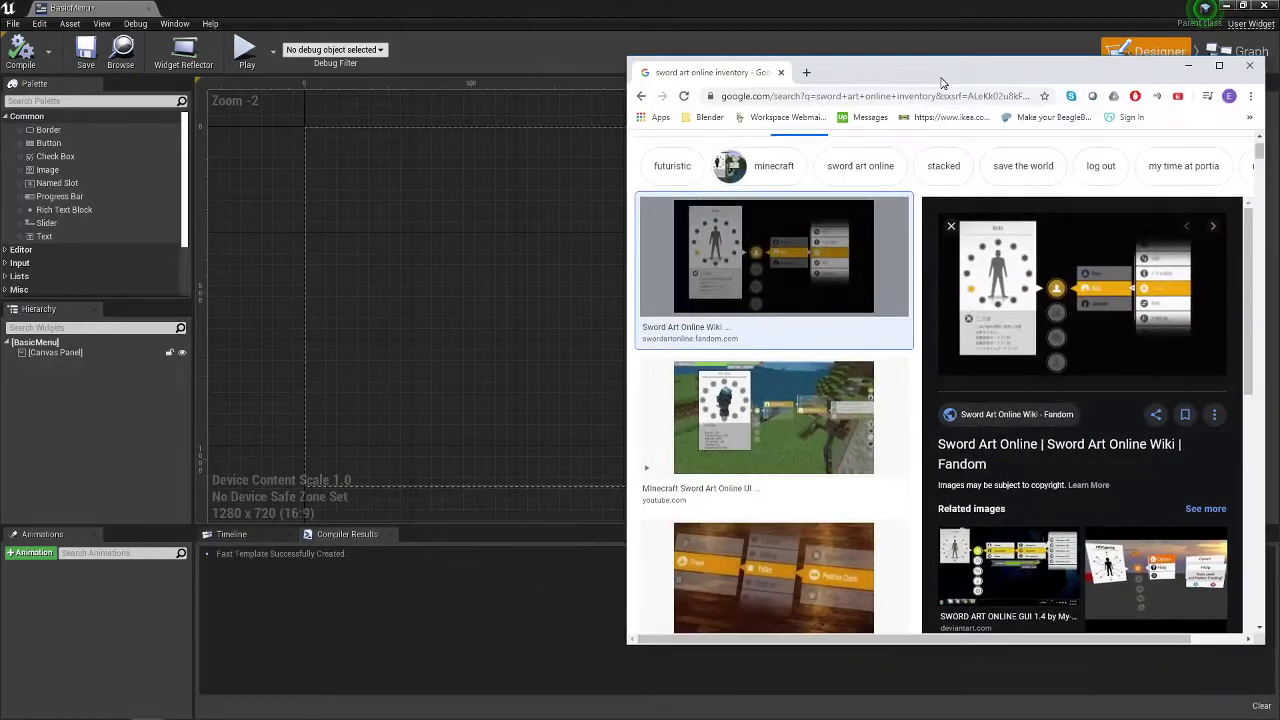
right_click(1006, 294)
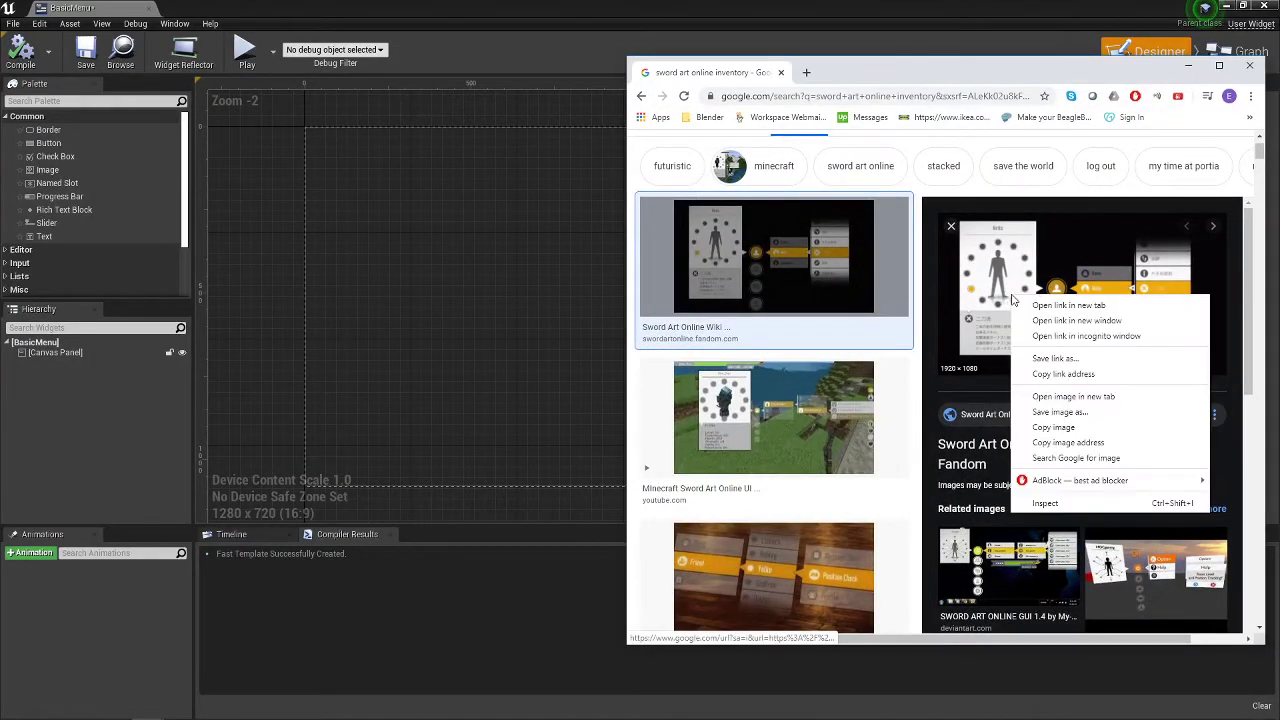
left_click(1084, 410)
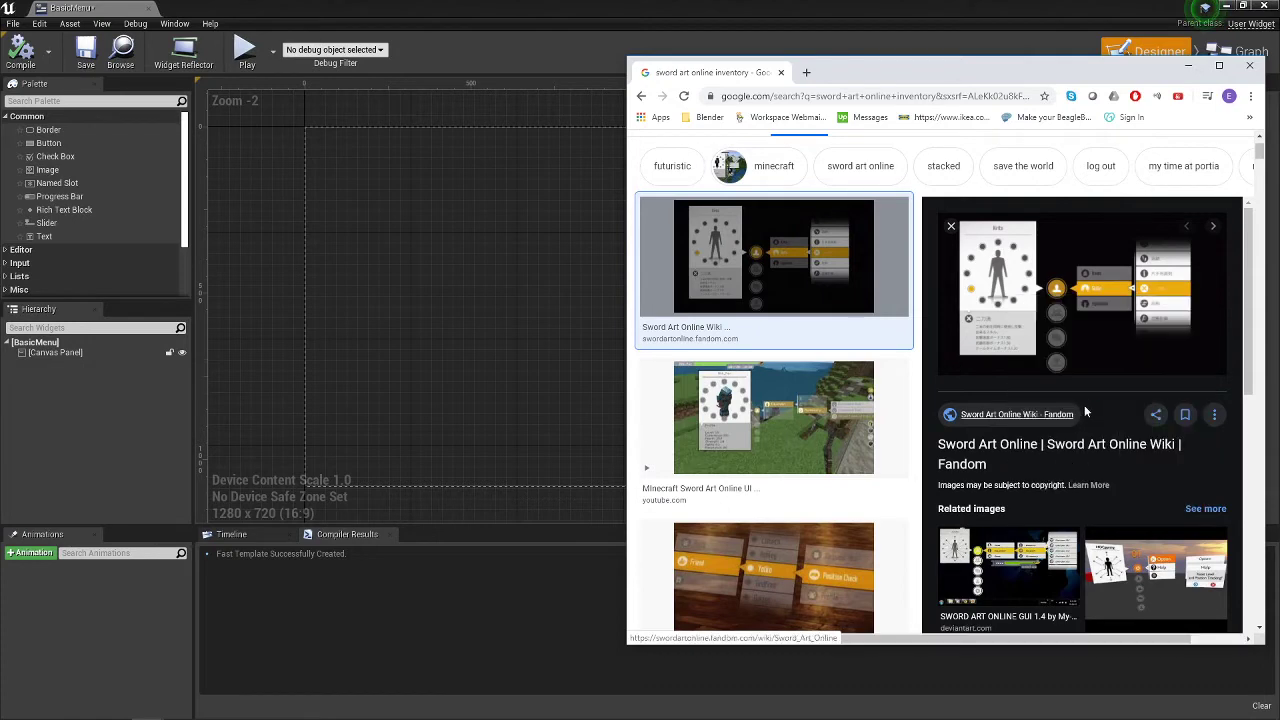
type("R")
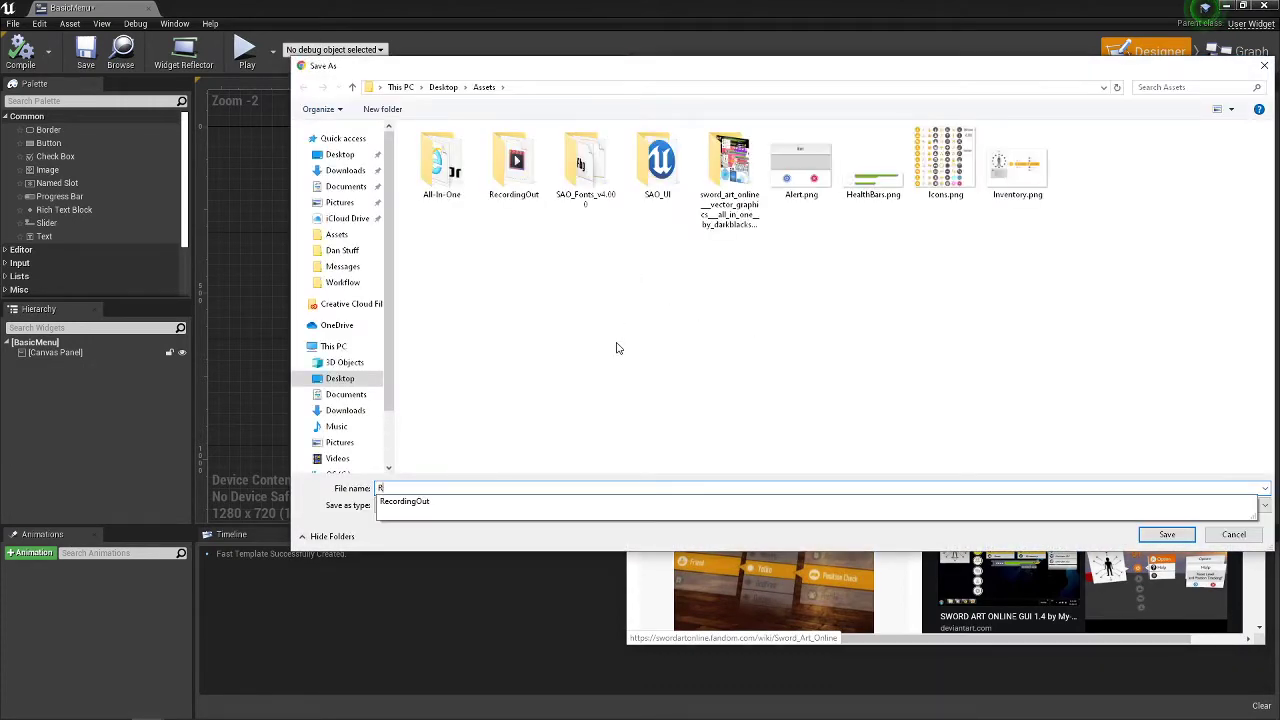
type("ef")
left_click(645, 183)
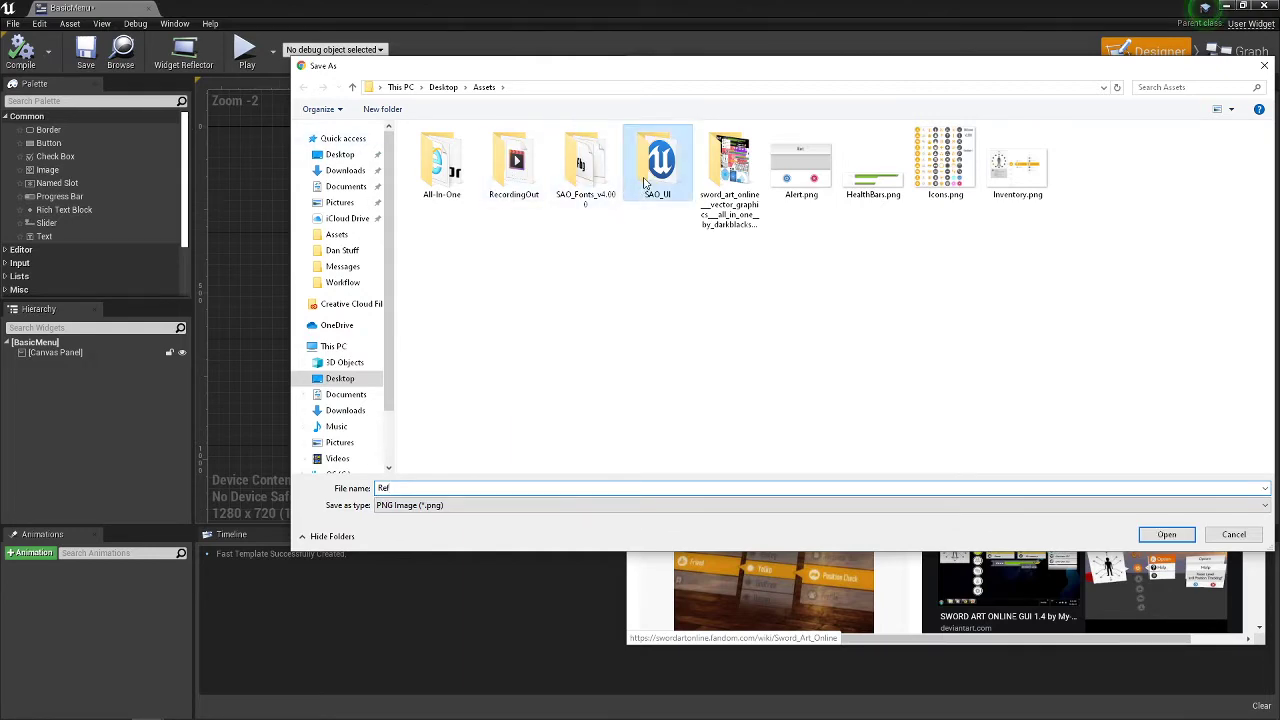
double_click(645, 183)
double_click(491, 163)
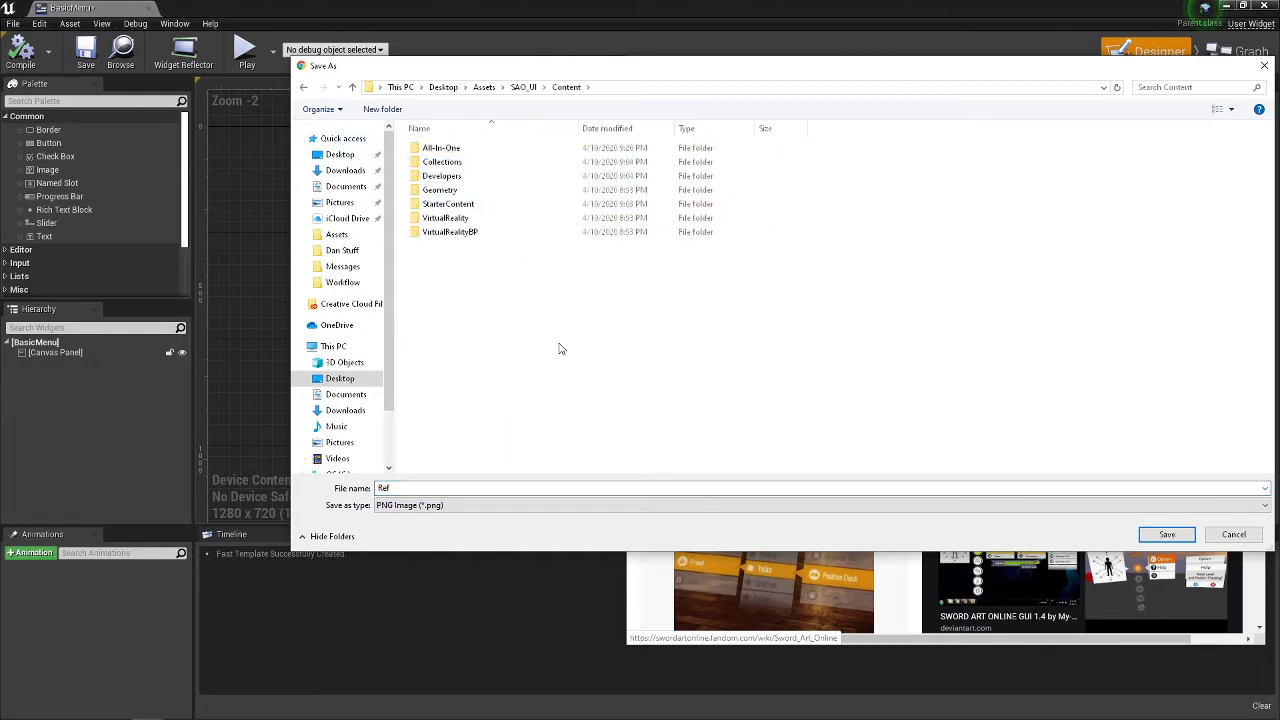
left_click(1164, 536)
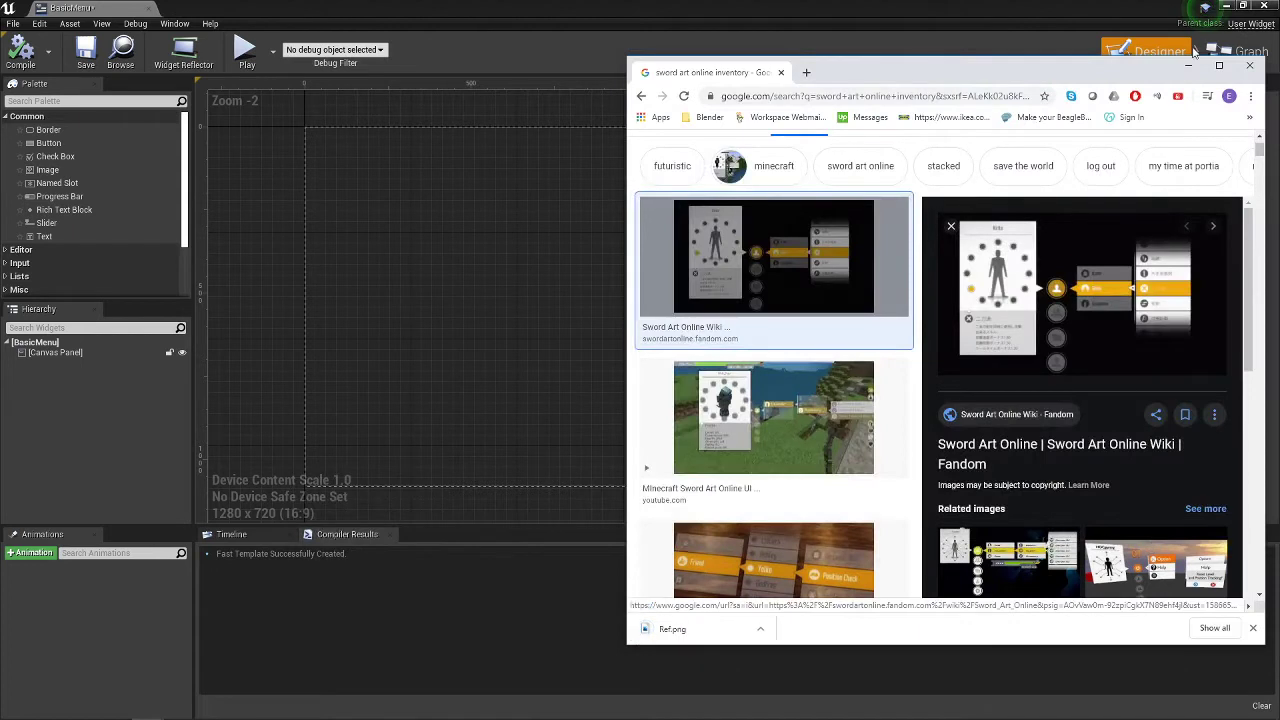
left_click(1188, 65)
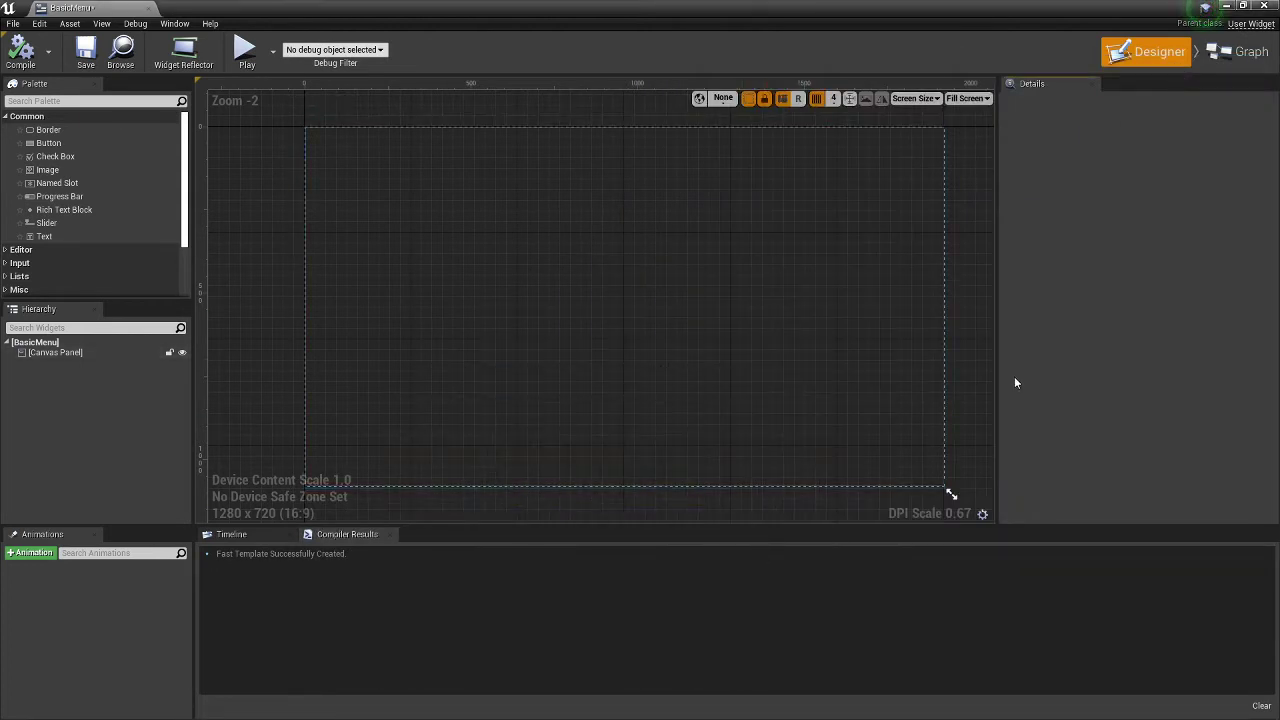
- Dock the BasicMenu editor window as a tab beside StartupMap
double_click(863, 6)
left_click_drag(649, 137, 225, 8)
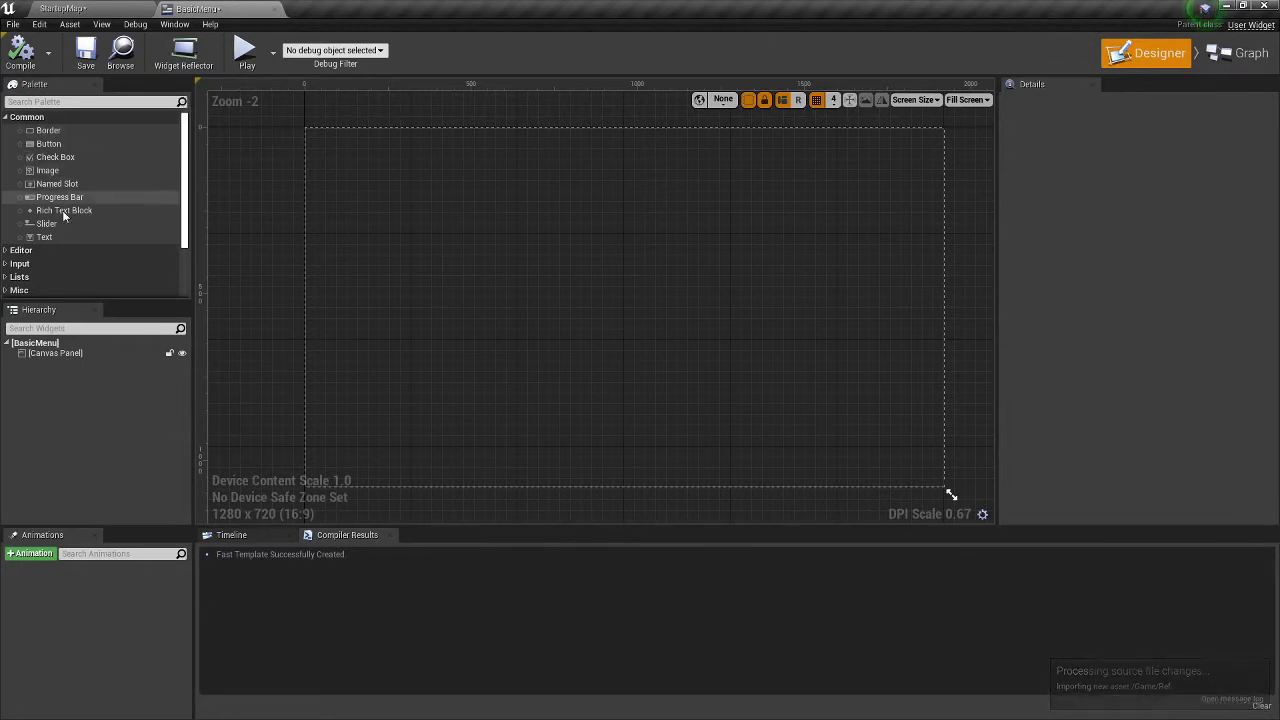
- Add an Image widget to the canvas at about 556, 436 and set its brush image to the Ref texture
left_click_drag(62, 170, 491, 279)
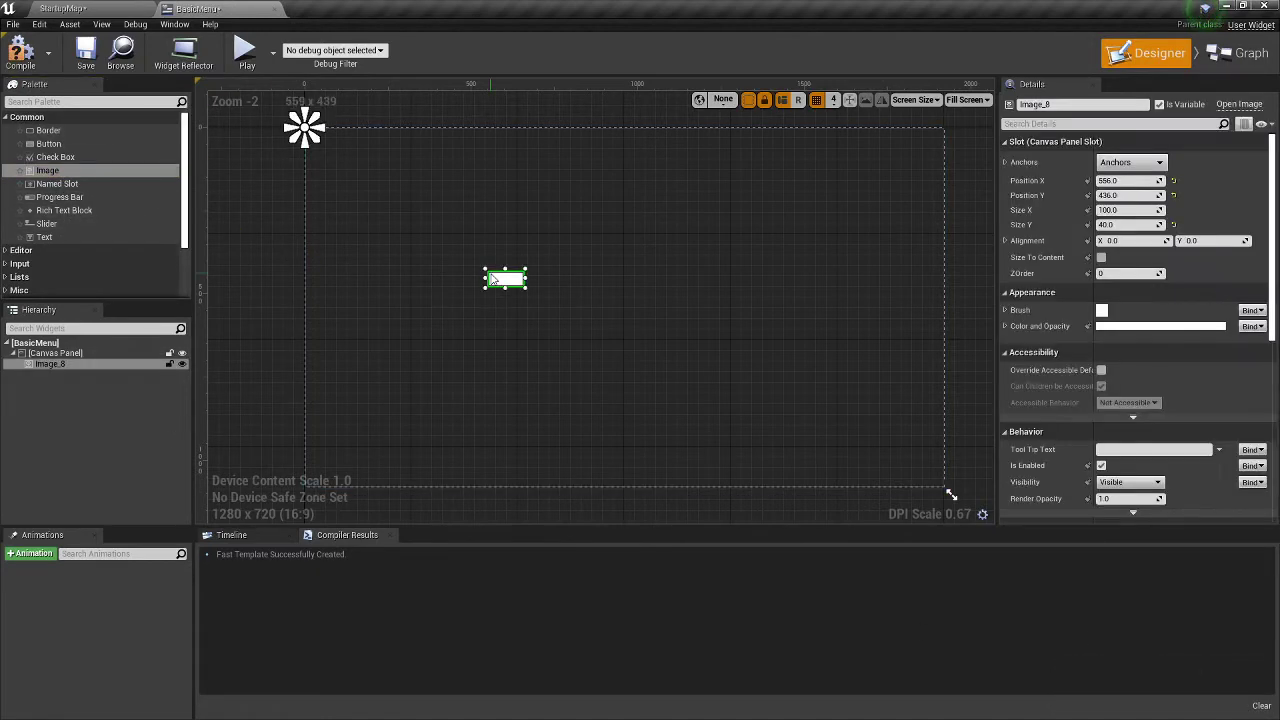
left_click(1005, 311)
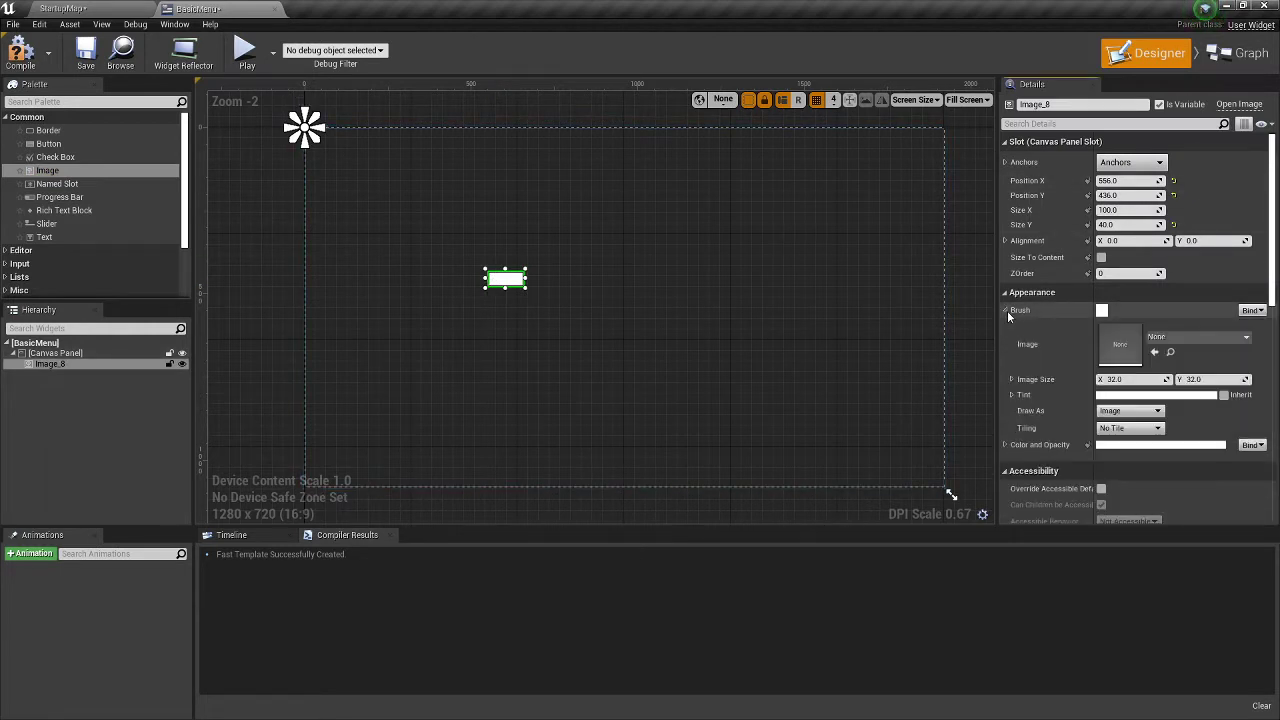
left_click(1150, 336)
type("Ref")
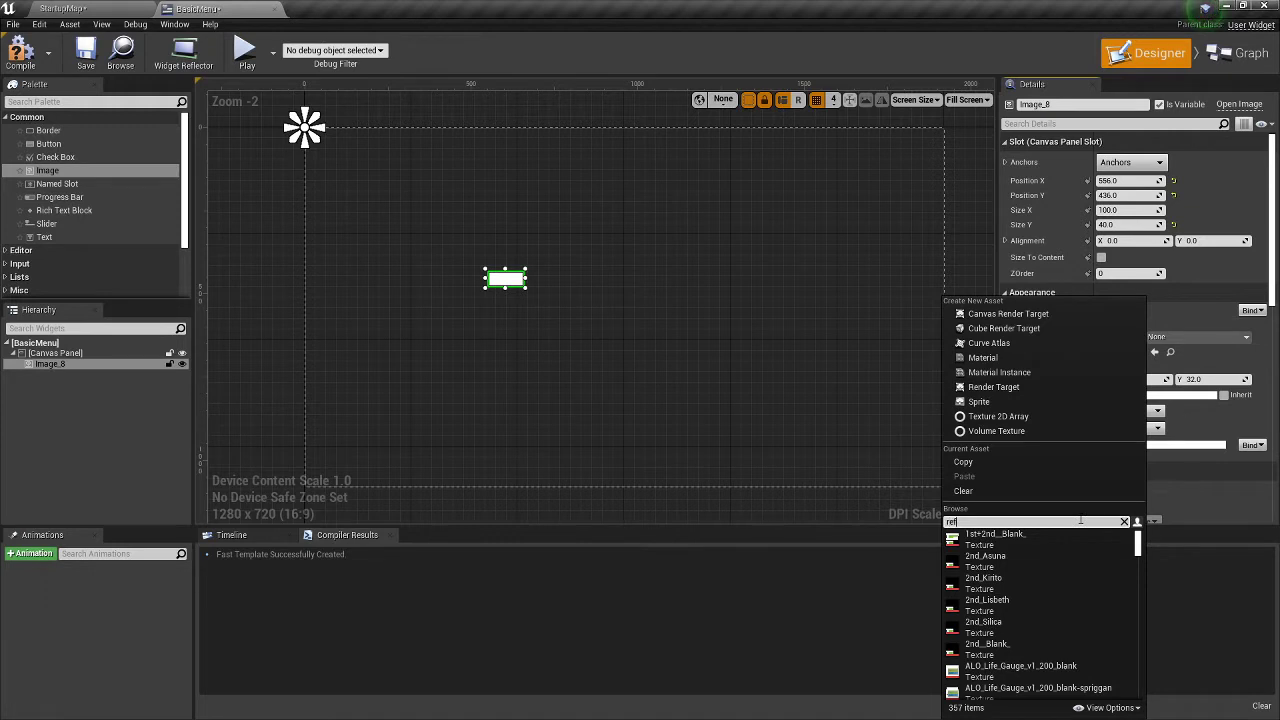
left_click(1055, 535)
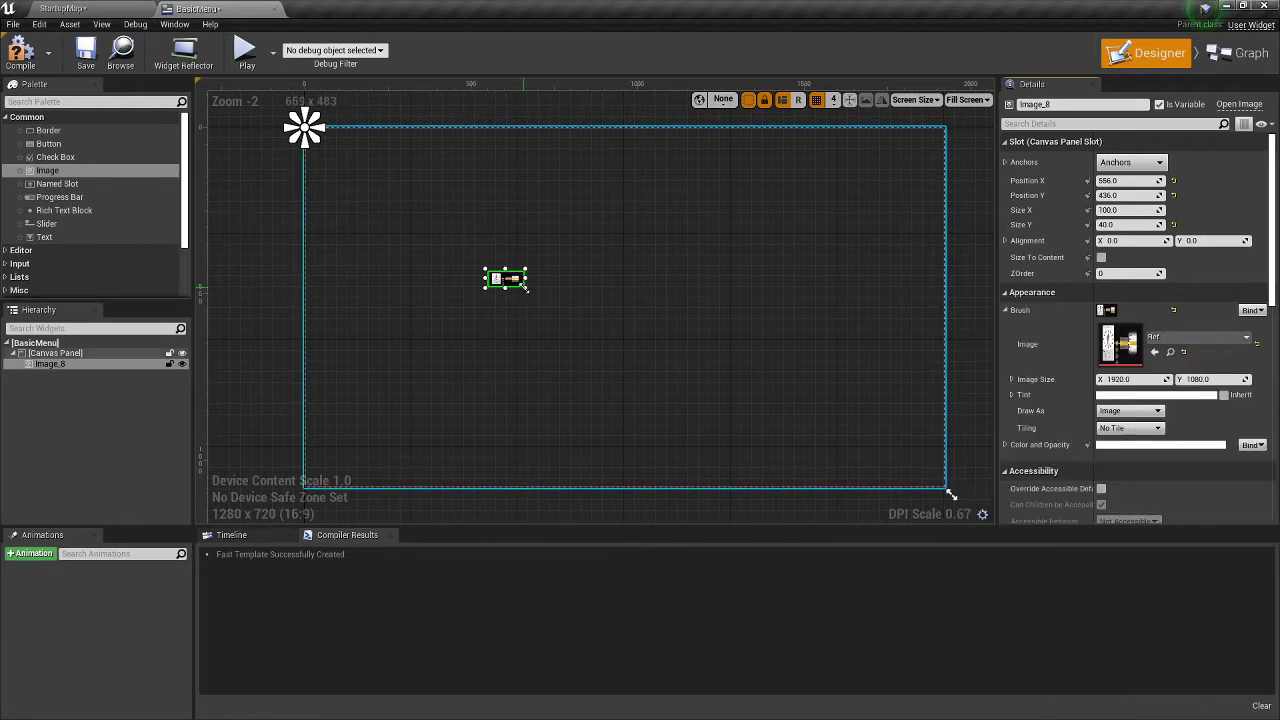
- Move the reference image to the canvas origin at 0, 0 and enlarge it to about 1918 by 1081 to fill the canvas
left_click_drag(526, 288, 914, 500)
left_click_drag(689, 410, 511, 268)
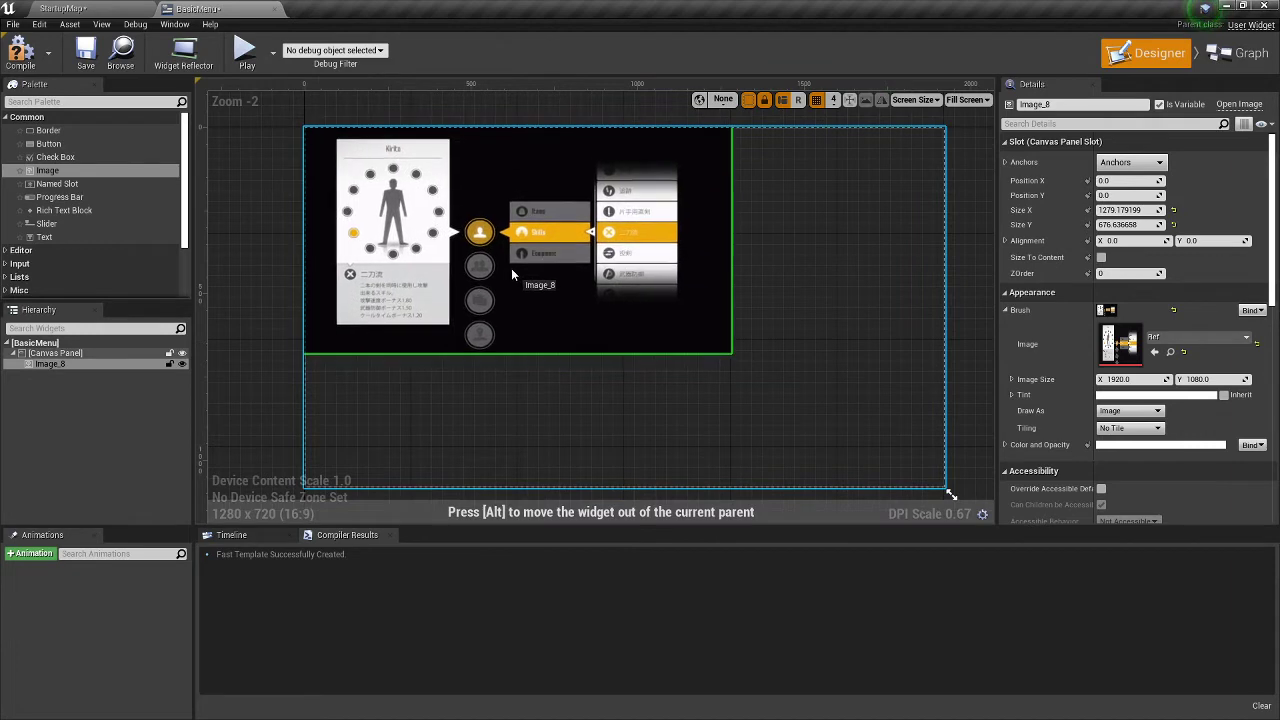
scroll(511, 268, "down", 5)
right_click_drag(698, 378, 659, 360)
scroll(659, 360, "up", 4)
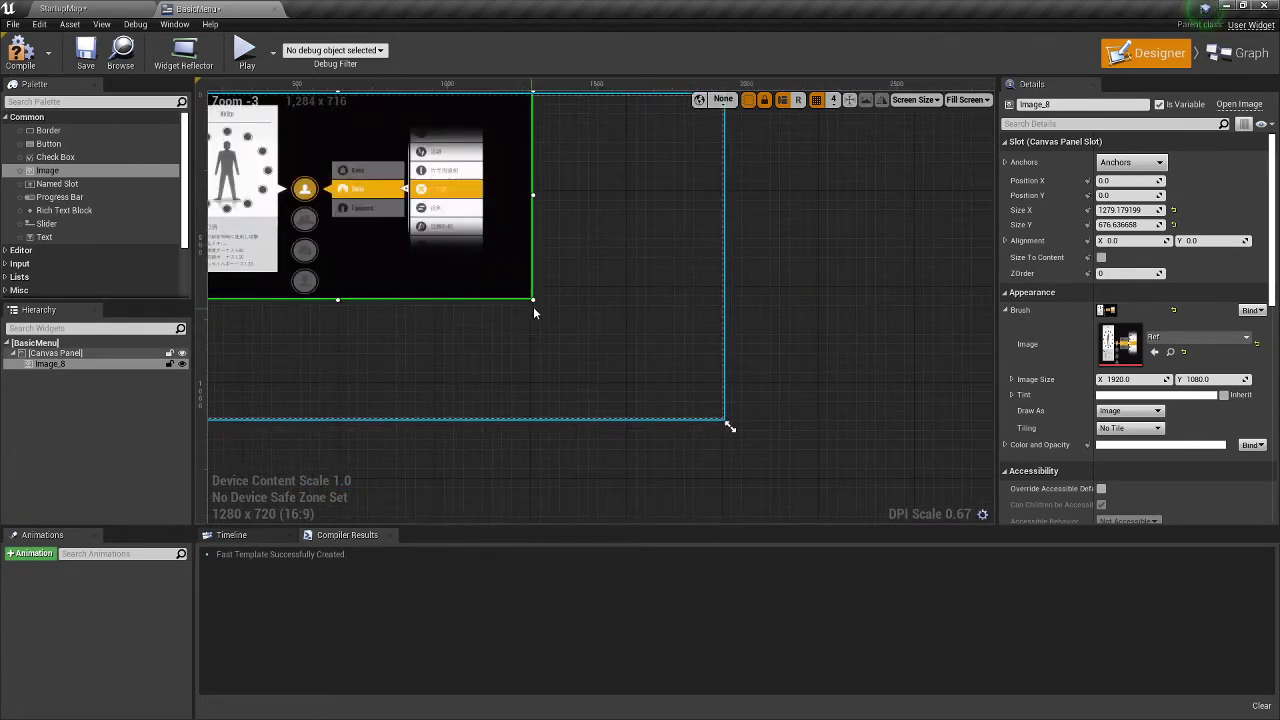
left_click_drag(529, 297, 697, 424)
- Stretch the reference image's anchors from the canvas origin to its opposite corner so they span the whole canvas
scroll(727, 425, "down", 2)
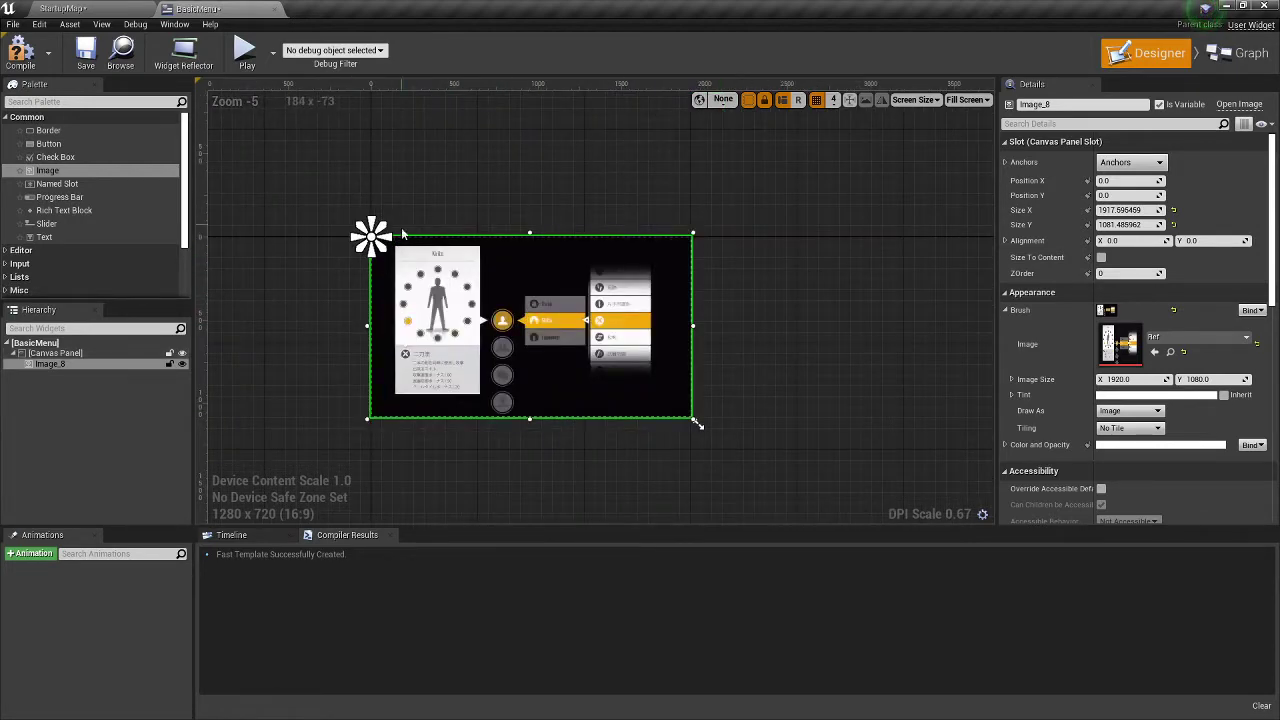
left_click_drag(381, 247, 798, 458)
- Extend the reference image's far corner slightly past the canvas edge, to offsets of about -6 right and -2 bottom
scroll(633, 457, "up", 5)
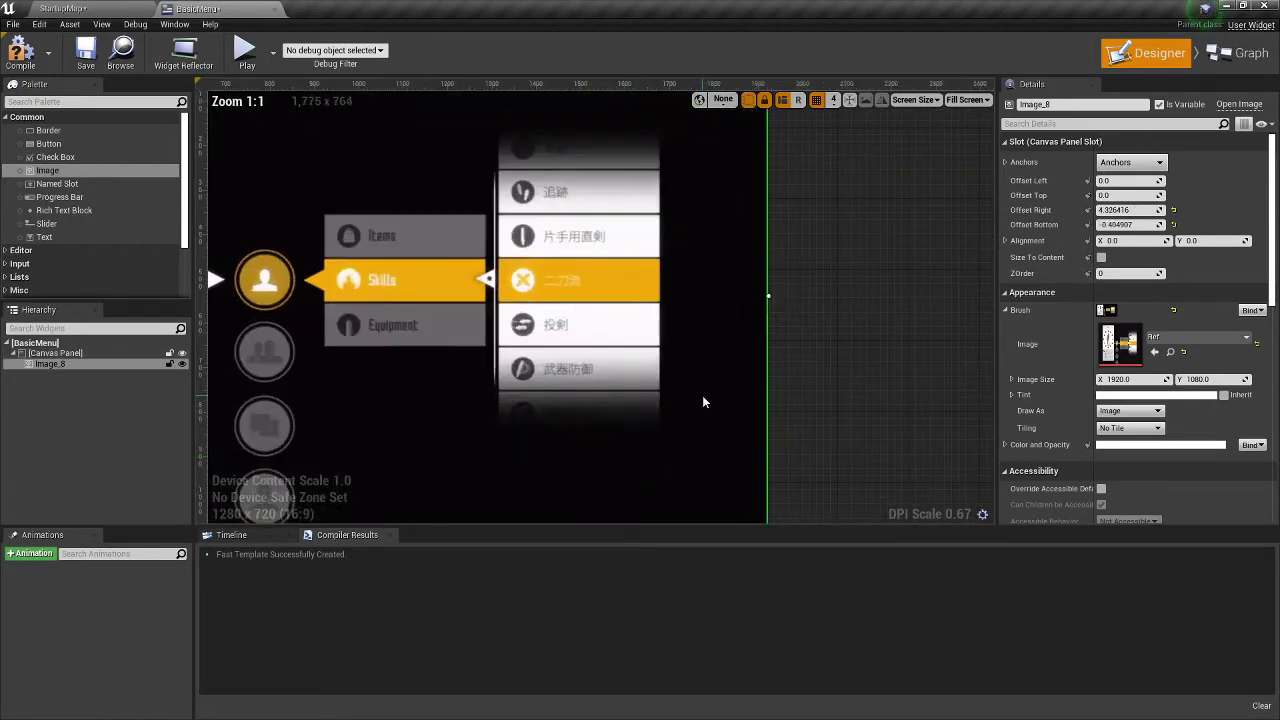
scroll(702, 395, "down", 5)
scroll(703, 394, "up", 5)
right_click_drag(763, 500, 713, 345)
scroll(783, 395, "up", 3)
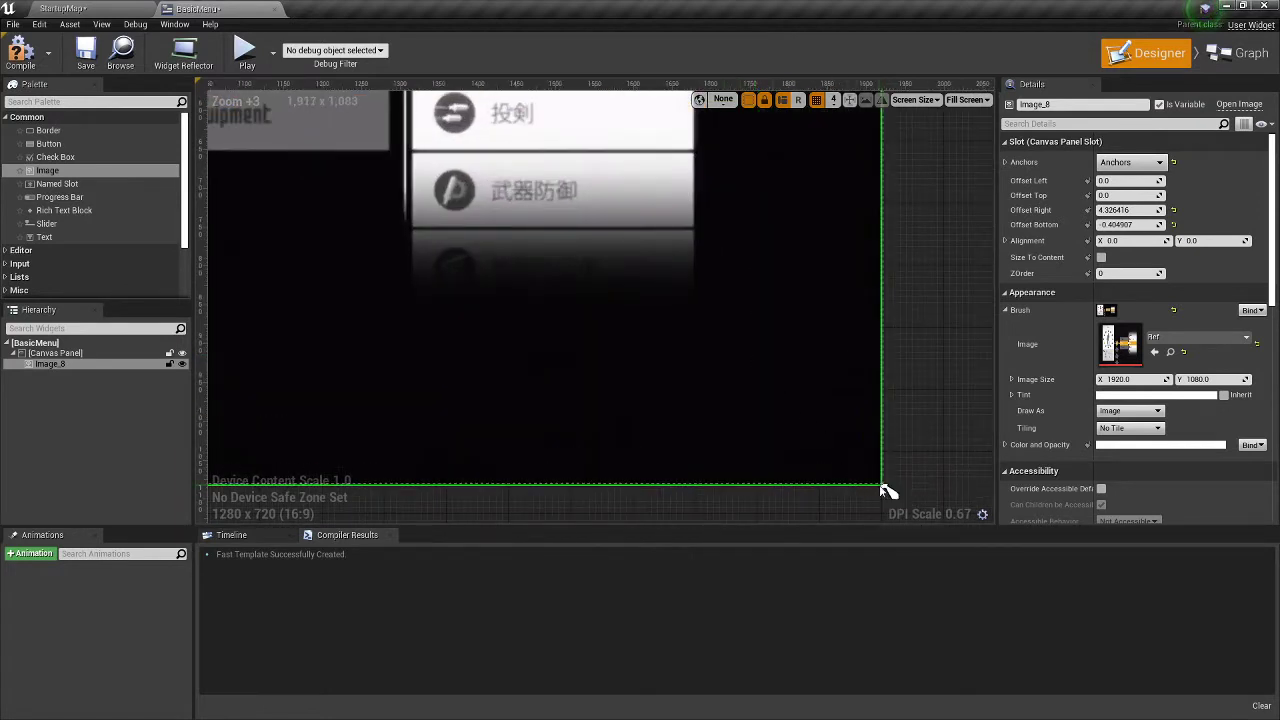
left_click_drag(882, 487, 890, 491)
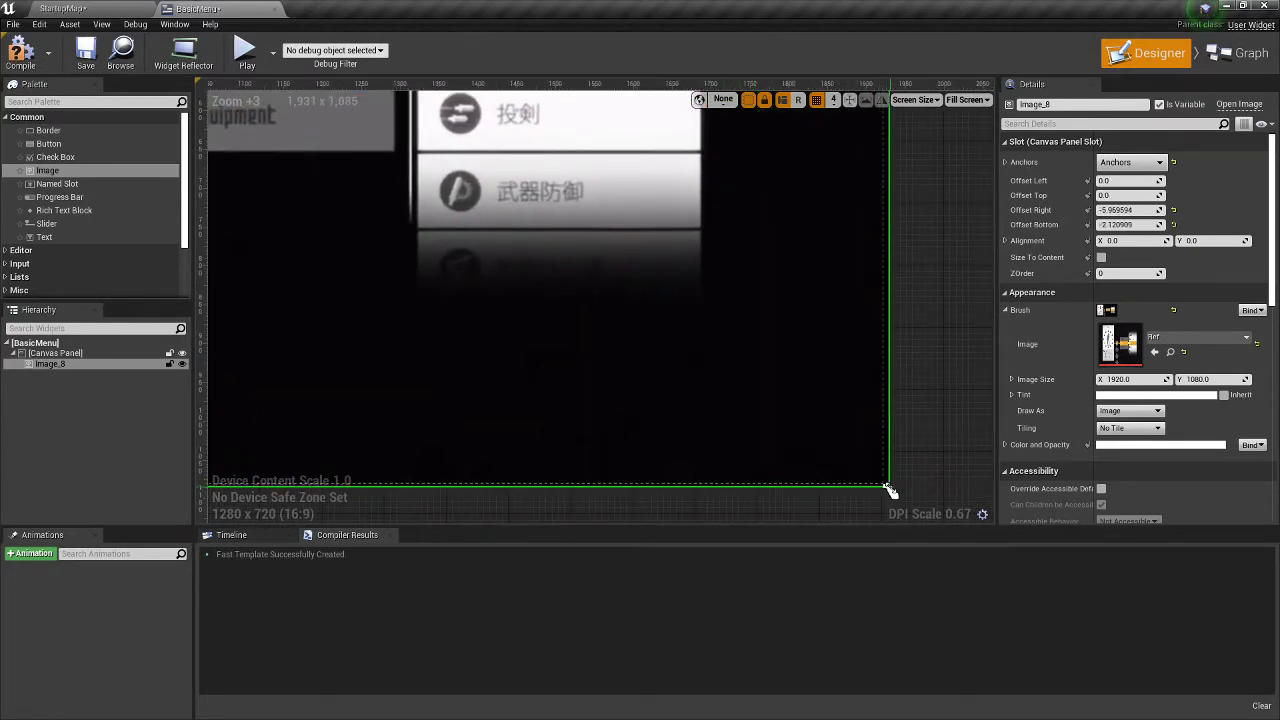
- Set the reference image's bottom and right offsets to 0 so it matches the canvas exactly
left_click(1140, 224)
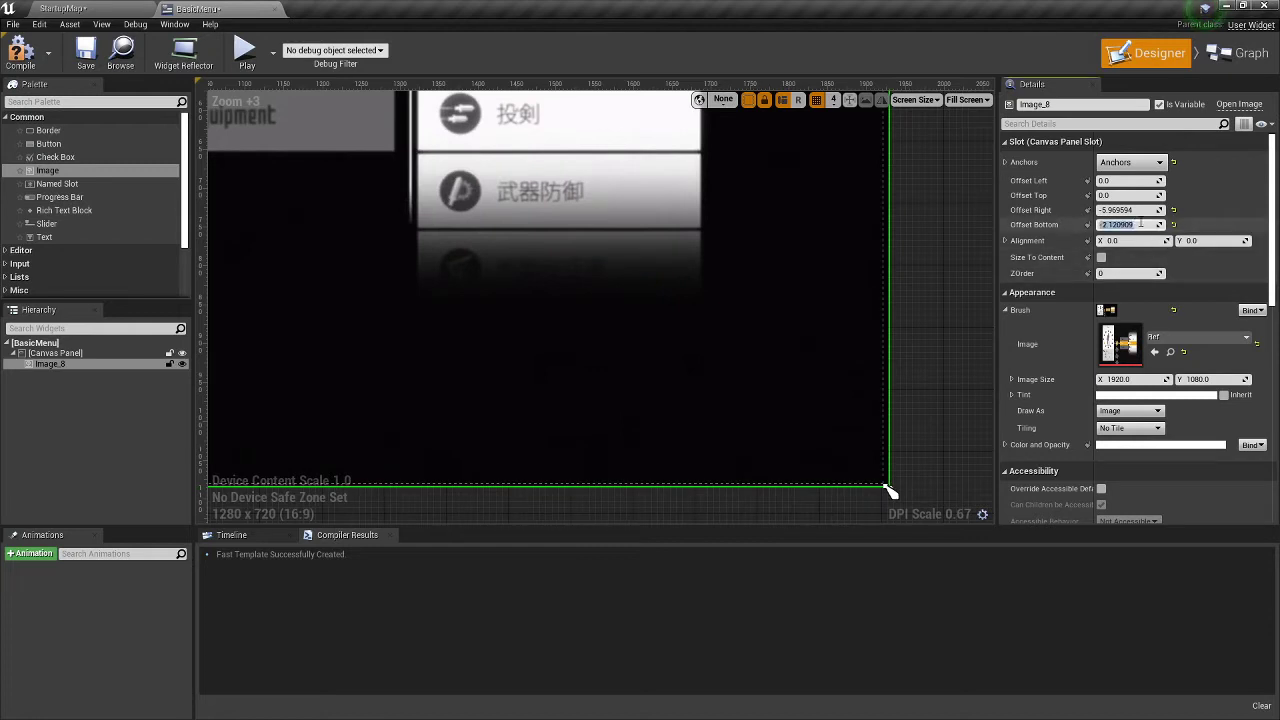
type("0")
key("Return")
left_click(1147, 209)
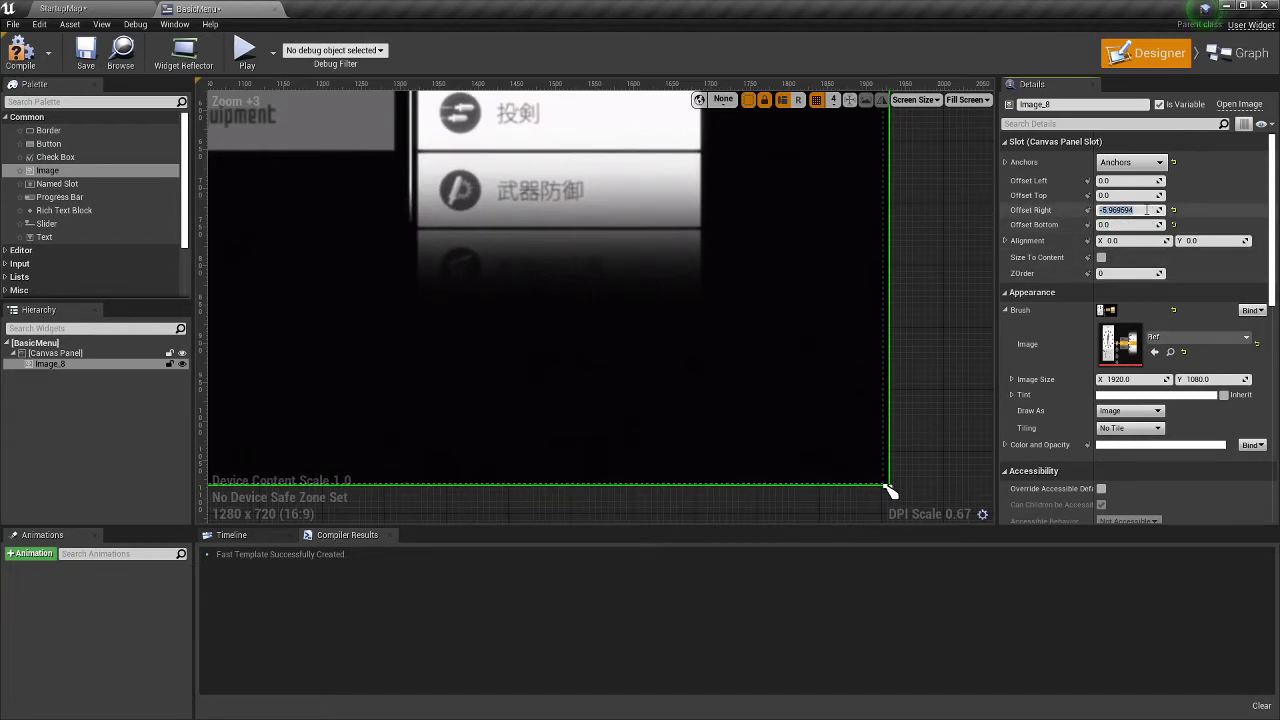
type("0")
key("Return")
scroll(610, 443, "down", 7)
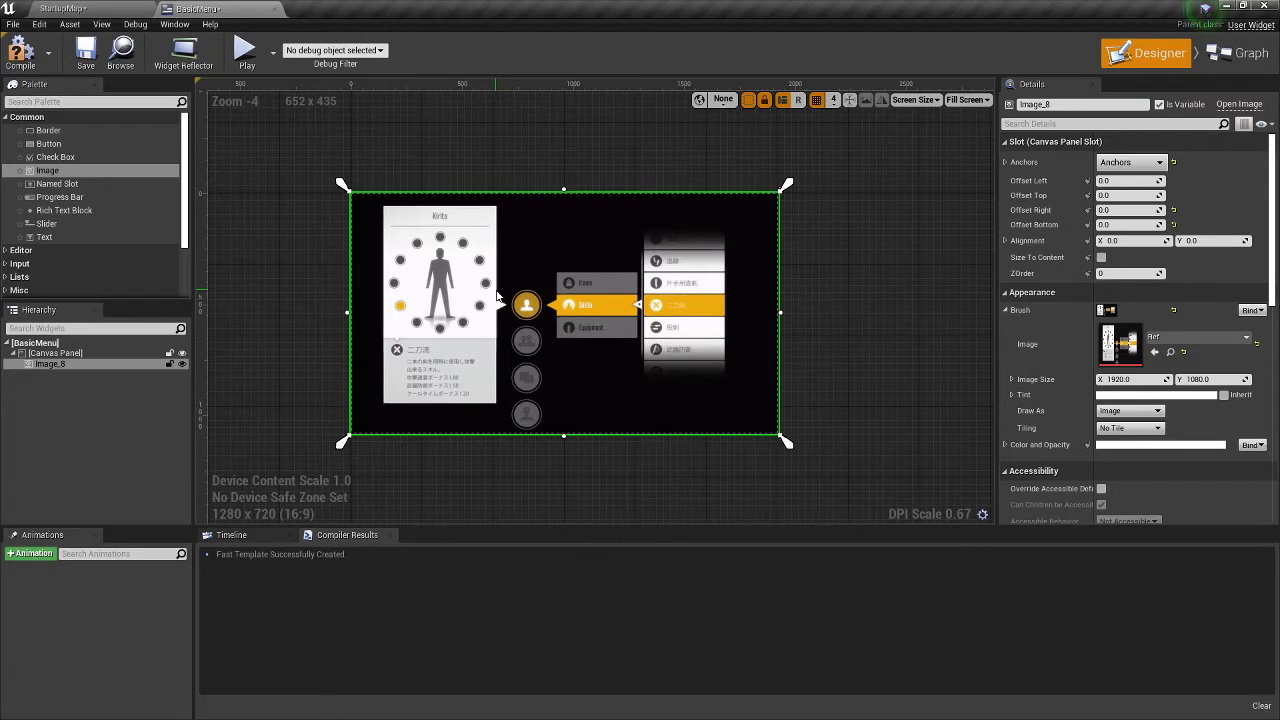
scroll(497, 296, "up", 5)
scroll(531, 247, "down", 3)
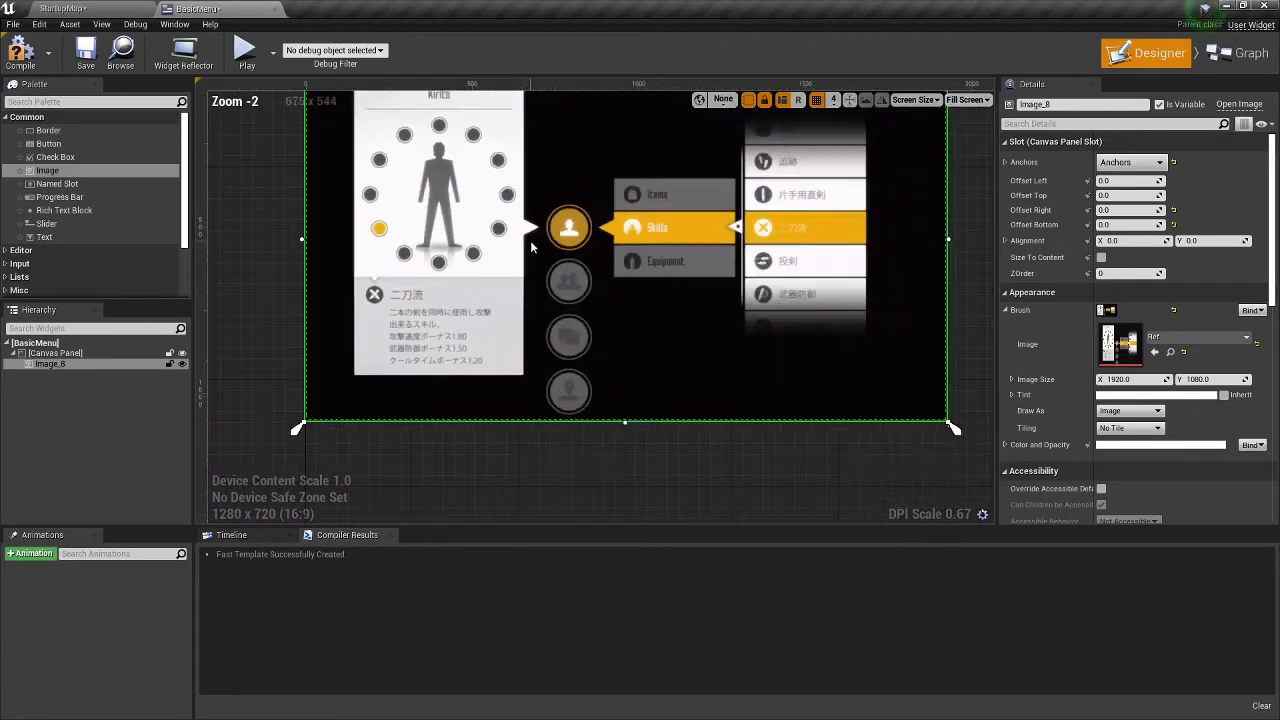
right_click_drag(531, 247, 523, 307)
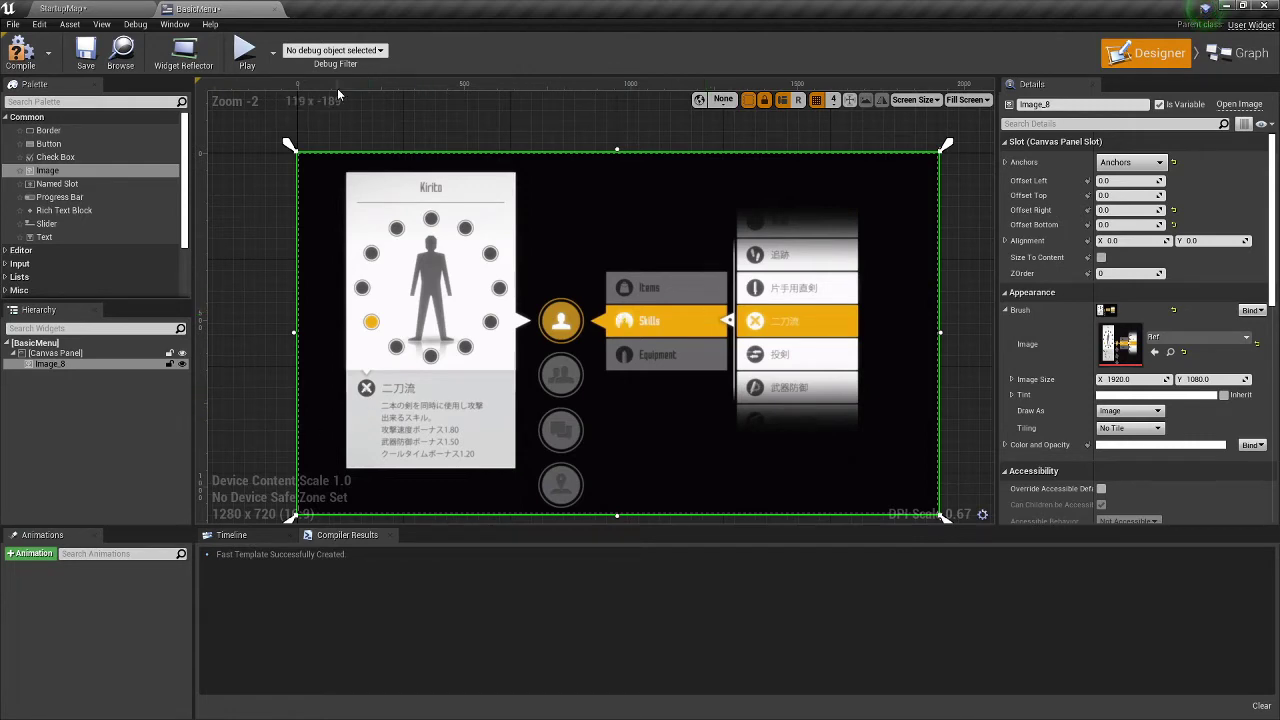
scroll(660, 279, "up", 2)
right_click_drag(616, 343, 657, 265)
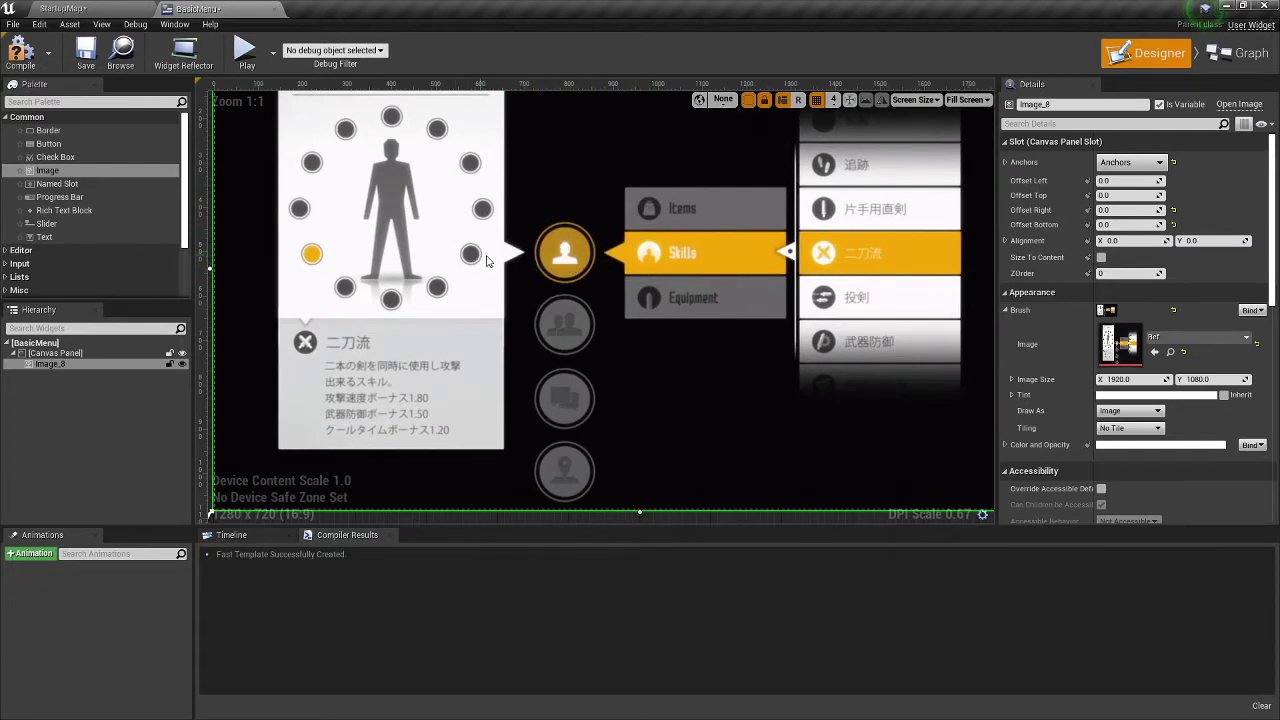
left_click_drag(55, 143, 545, 252)
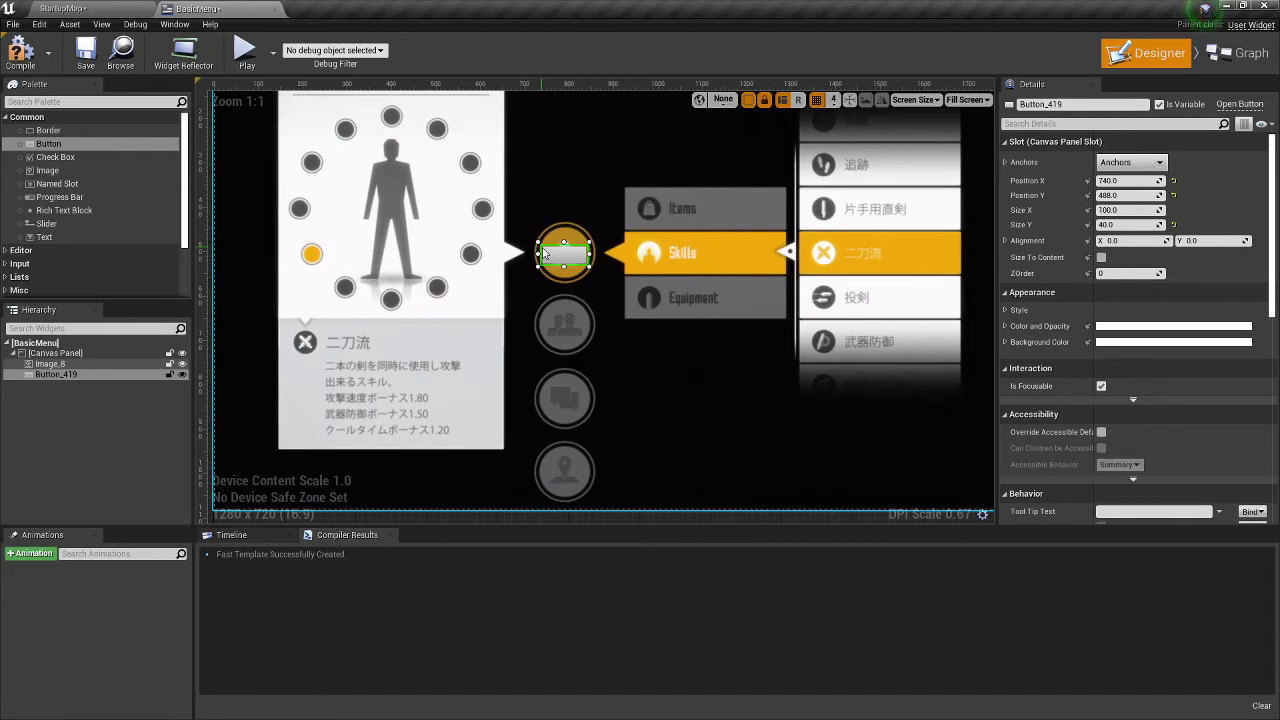
key("Delete")
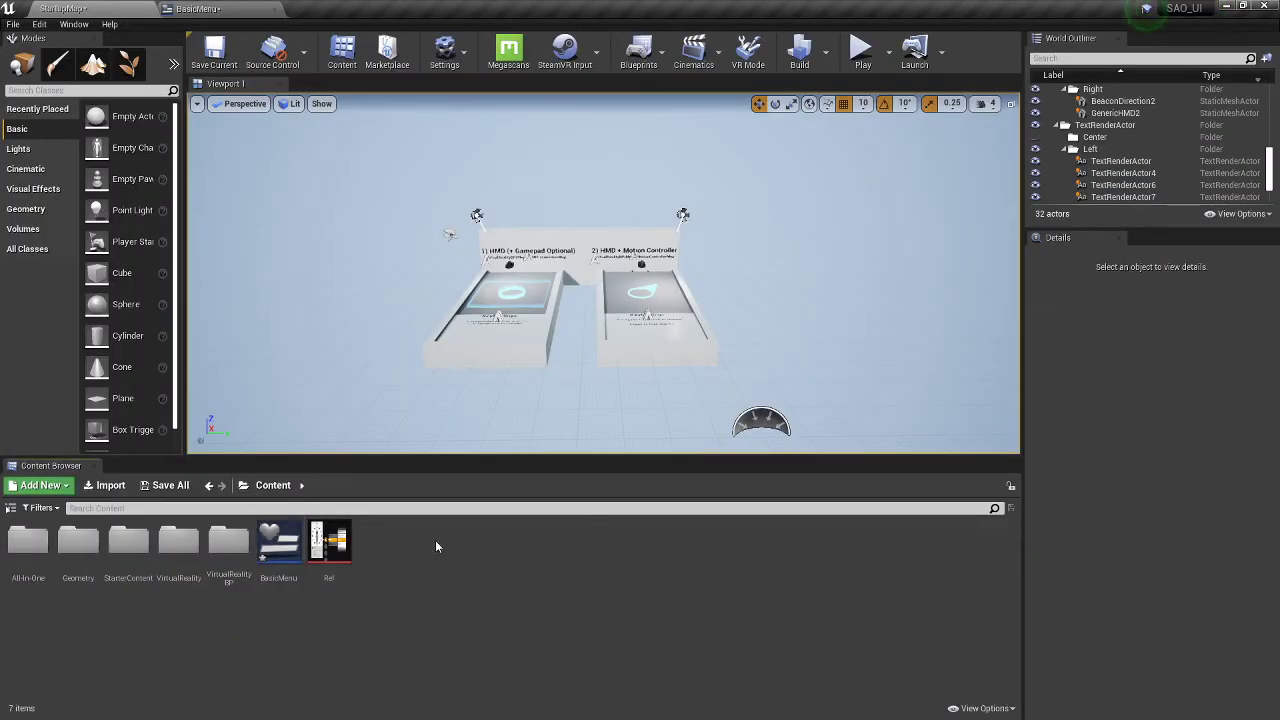
- In the StartupMap level editor, create a Widget Blueprint named Cir_Button in the Content folder and open it for editing
right_click(435, 545)
mouse_move(460, 532)
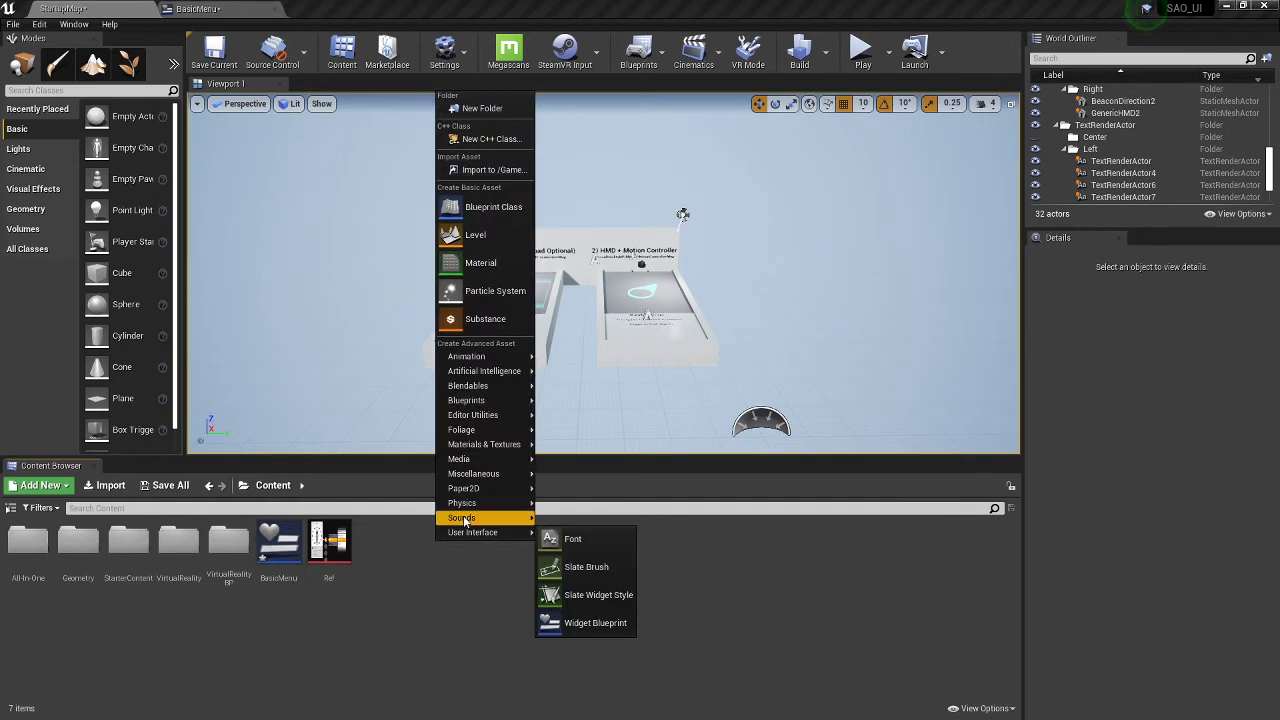
left_click(620, 622)
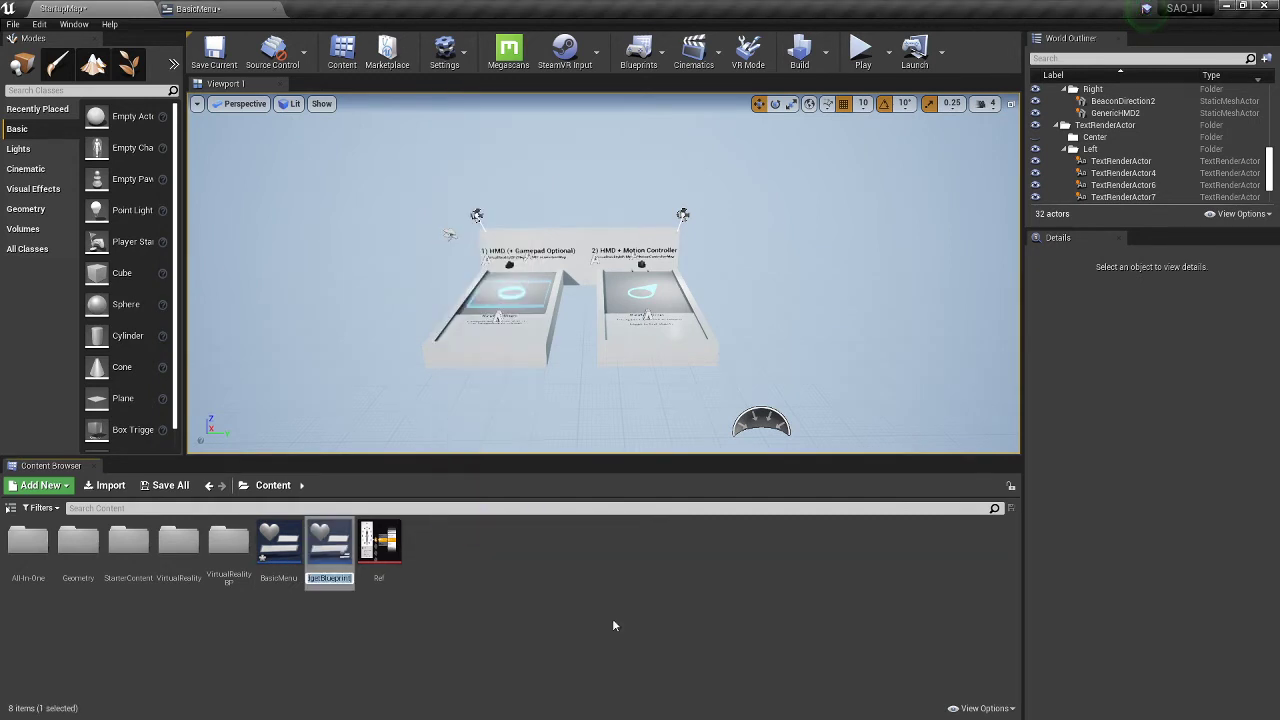
type("Col")
type("_Button")
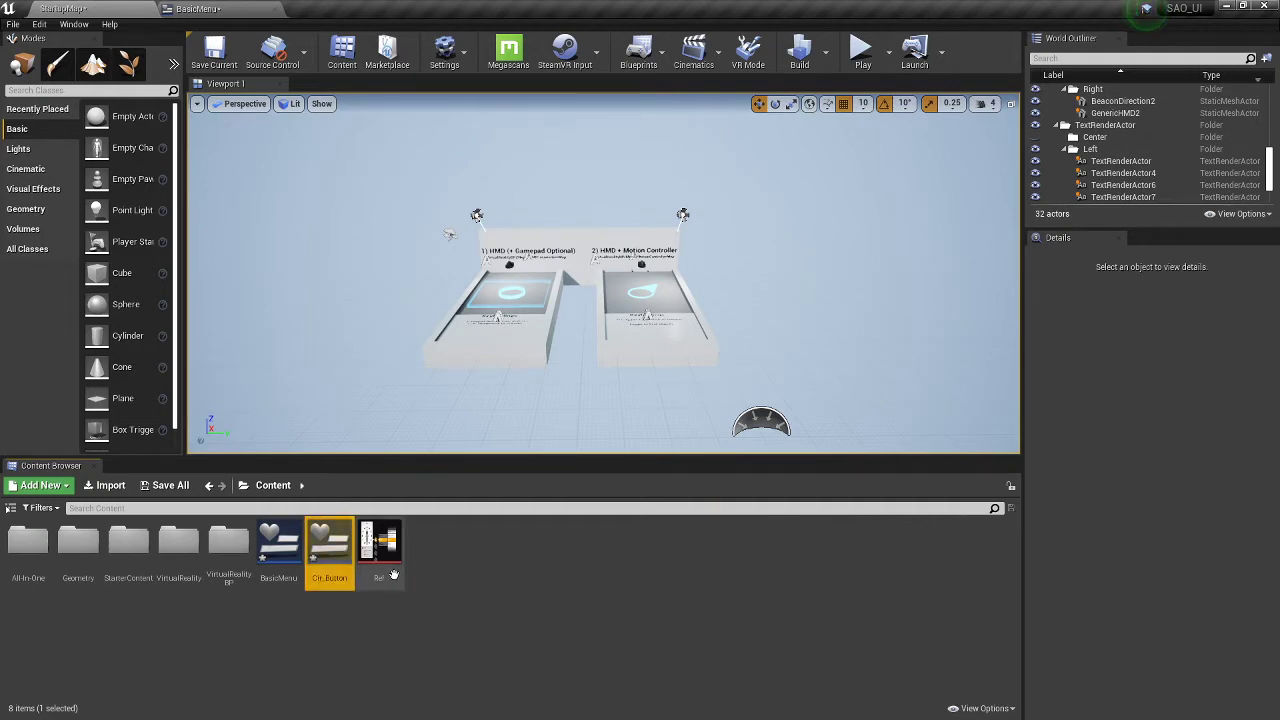
double_click(330, 548)
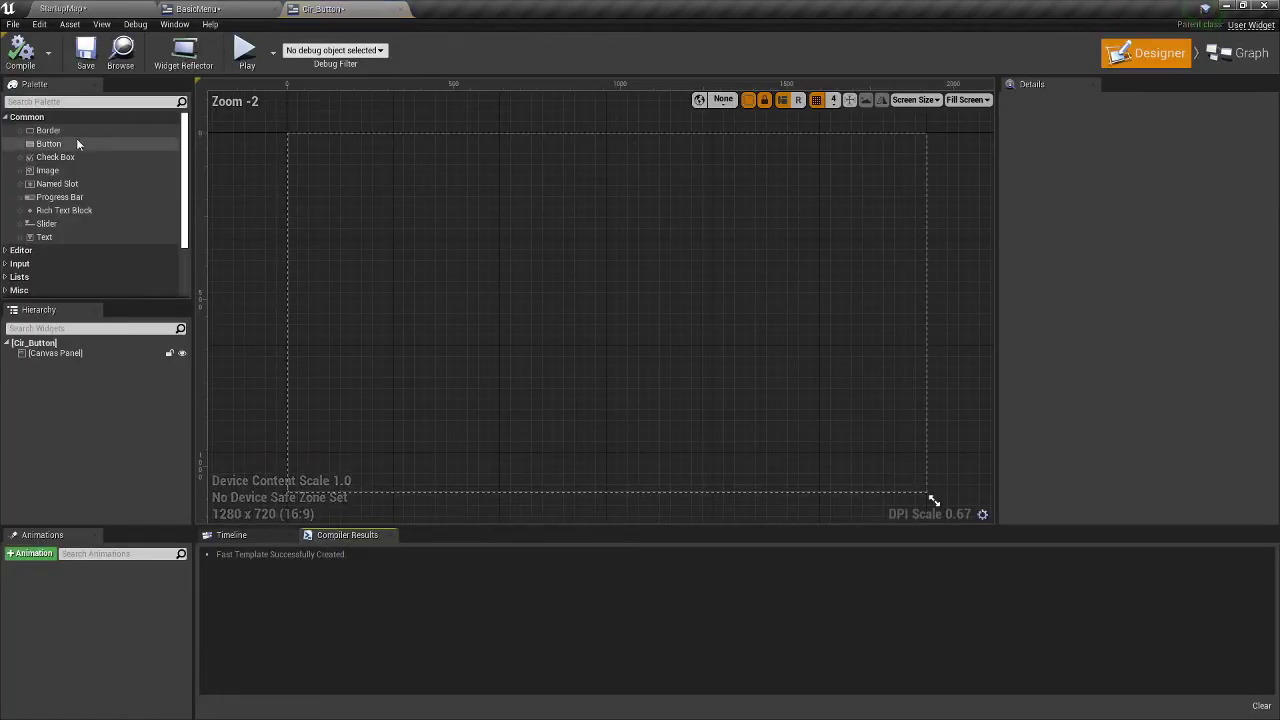
- Add a Button to the canvas at about 600, 264 and expand its Disabled style settings
left_click_drag(76, 142, 490, 228)
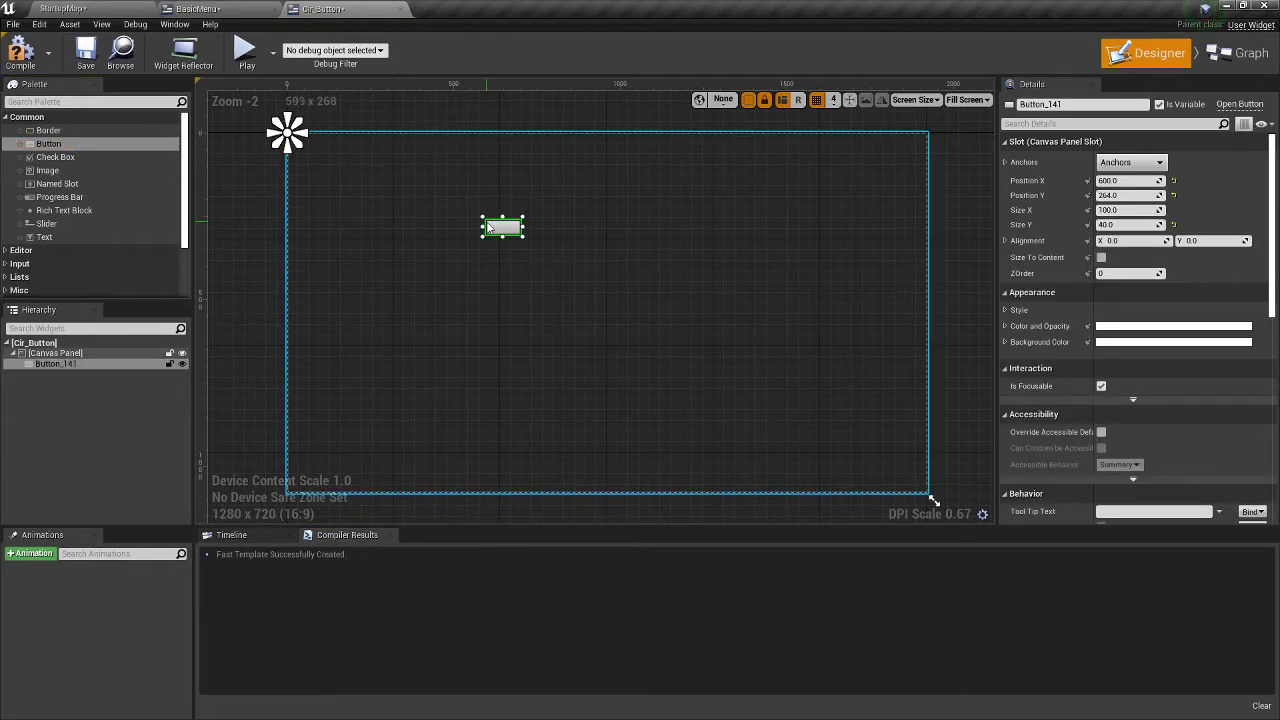
left_click(1005, 326)
left_click(1005, 326)
left_click(1005, 326)
left_click(1006, 326)
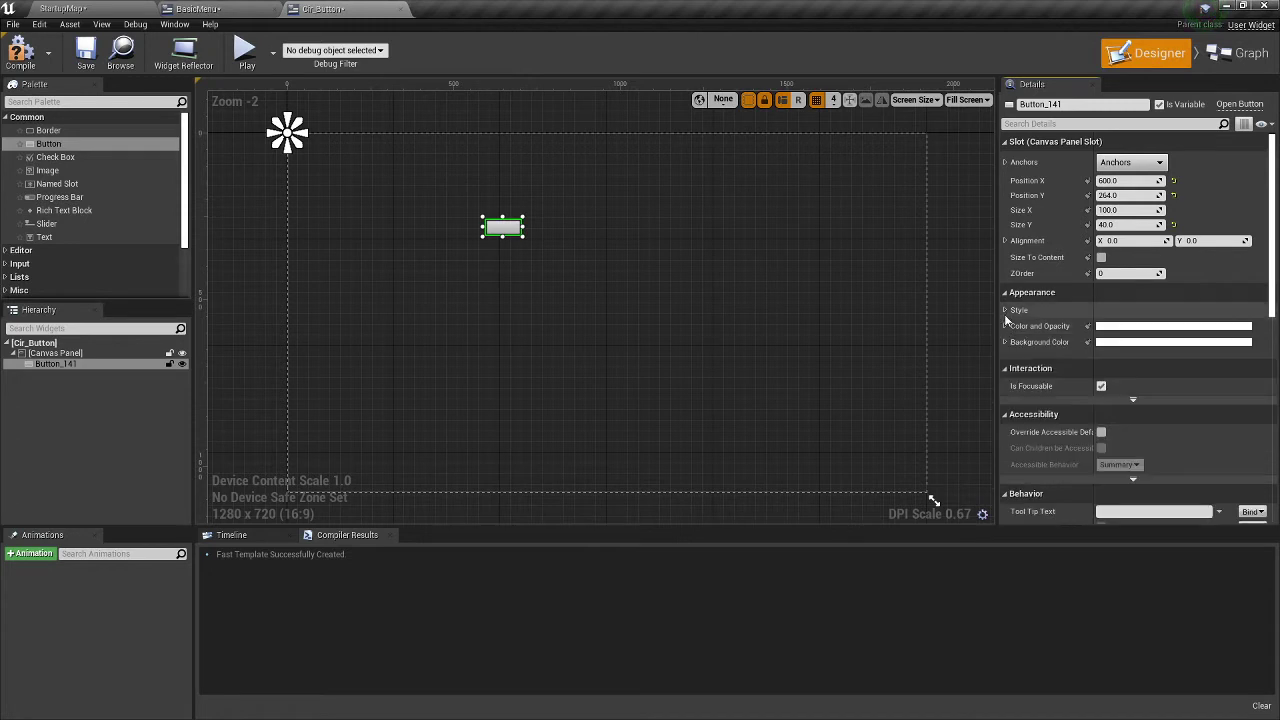
left_click(1005, 311)
left_click(1011, 326)
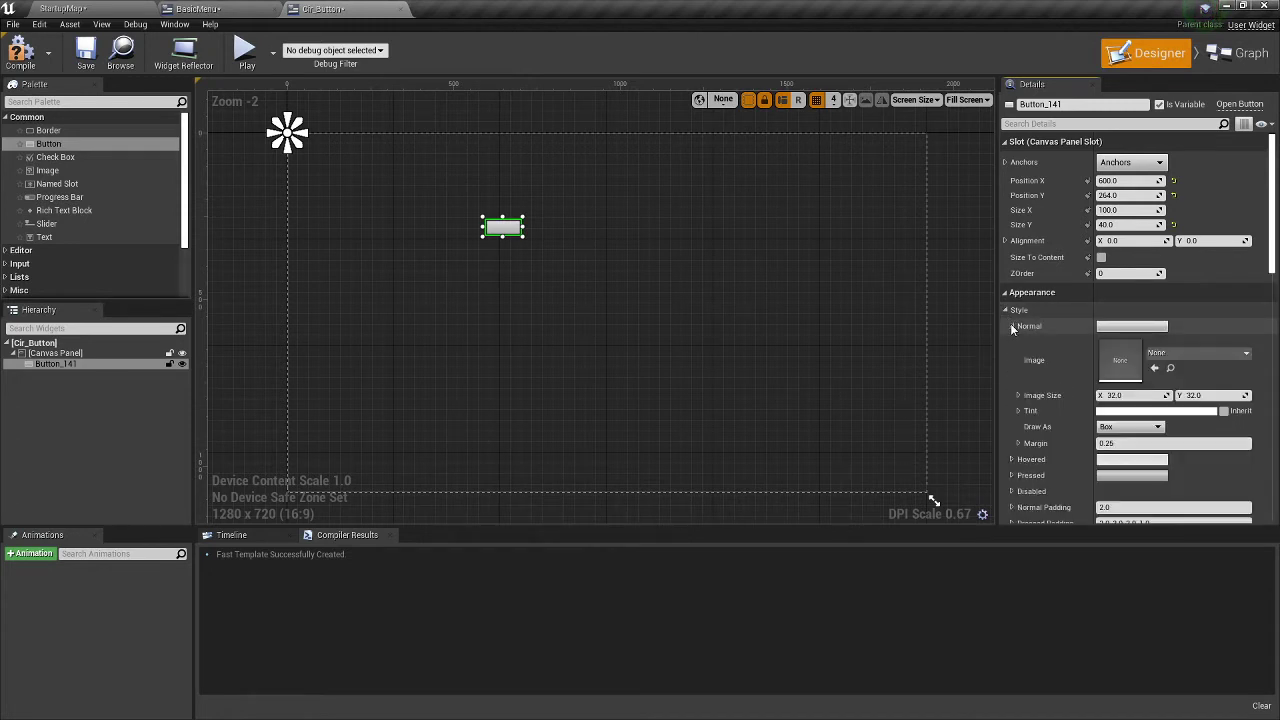
left_click(1011, 326)
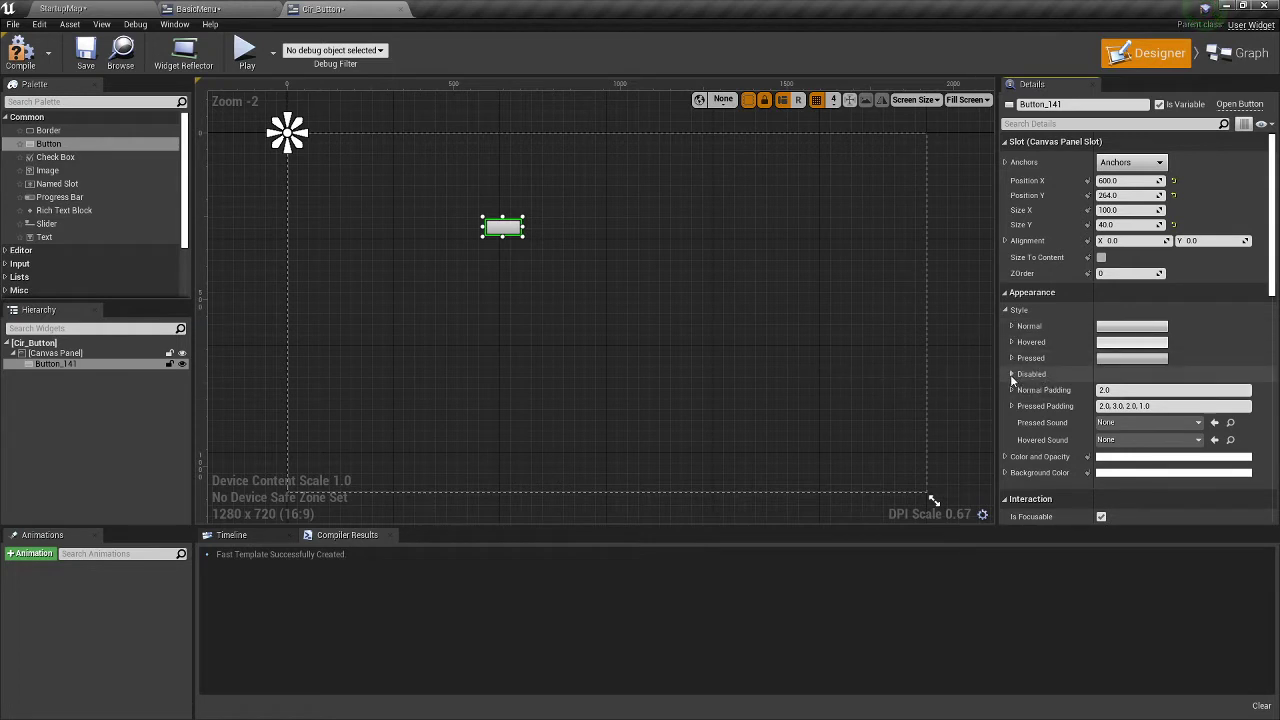
left_click(1011, 374)
left_click(1173, 403)
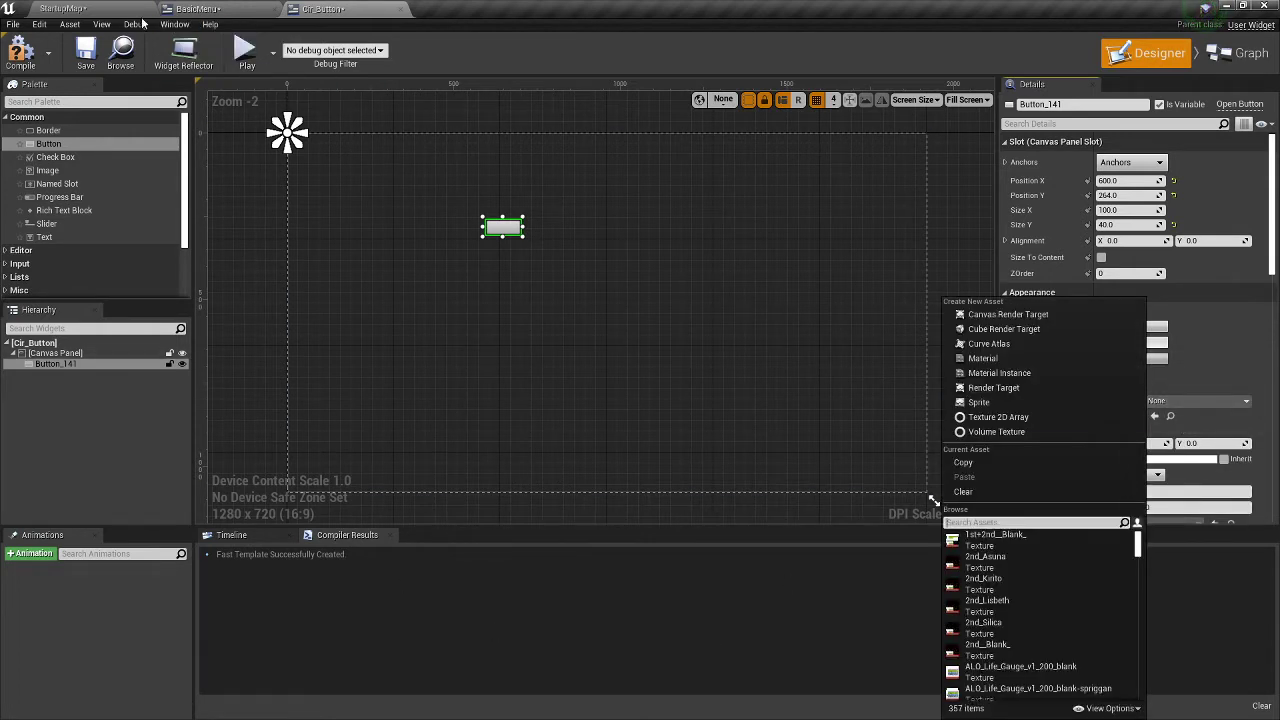
- Open a second Content Browser and dock it beside the Compiler Results below the canvas
left_click(175, 24)
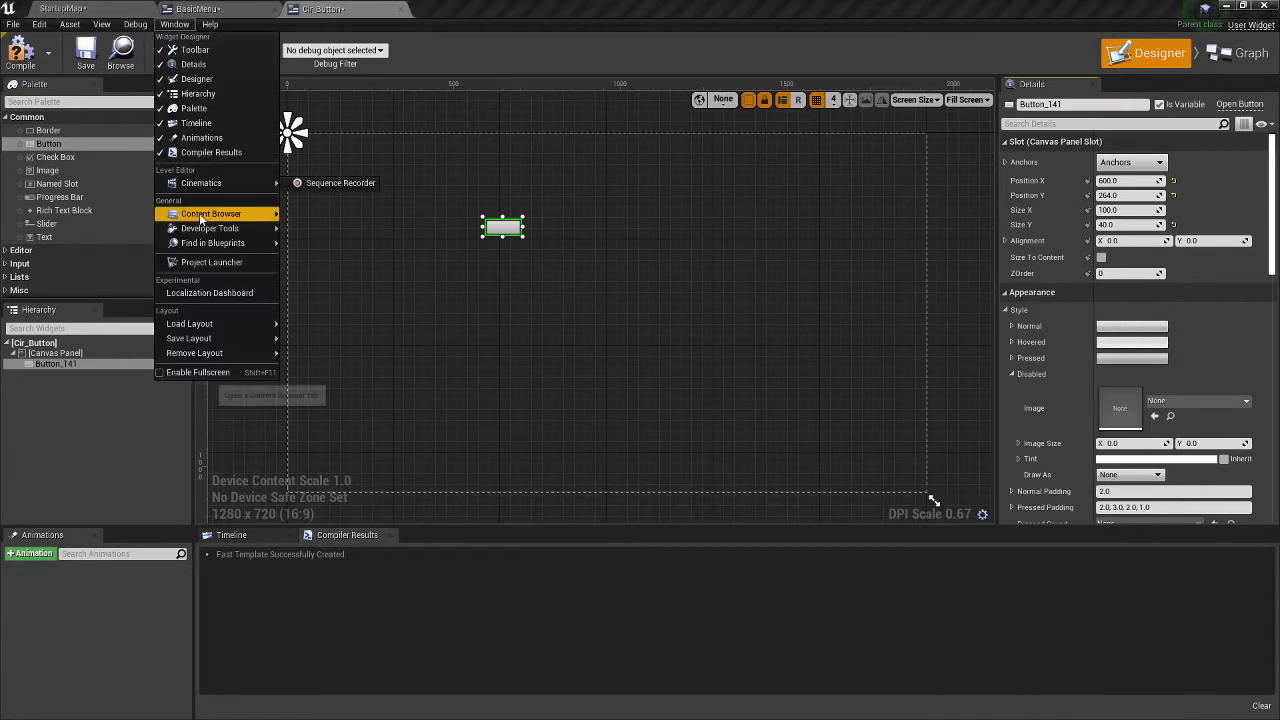
mouse_move(210, 214)
left_click(312, 230)
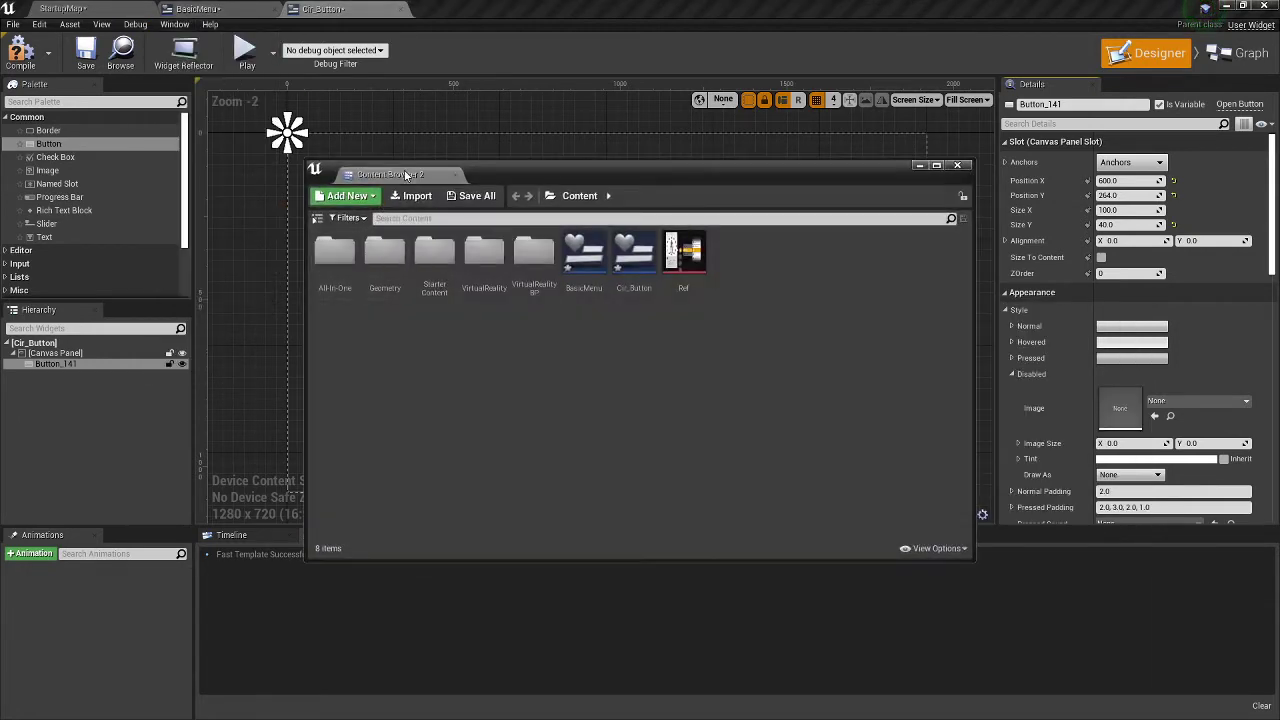
left_click_drag(563, 176, 609, 196)
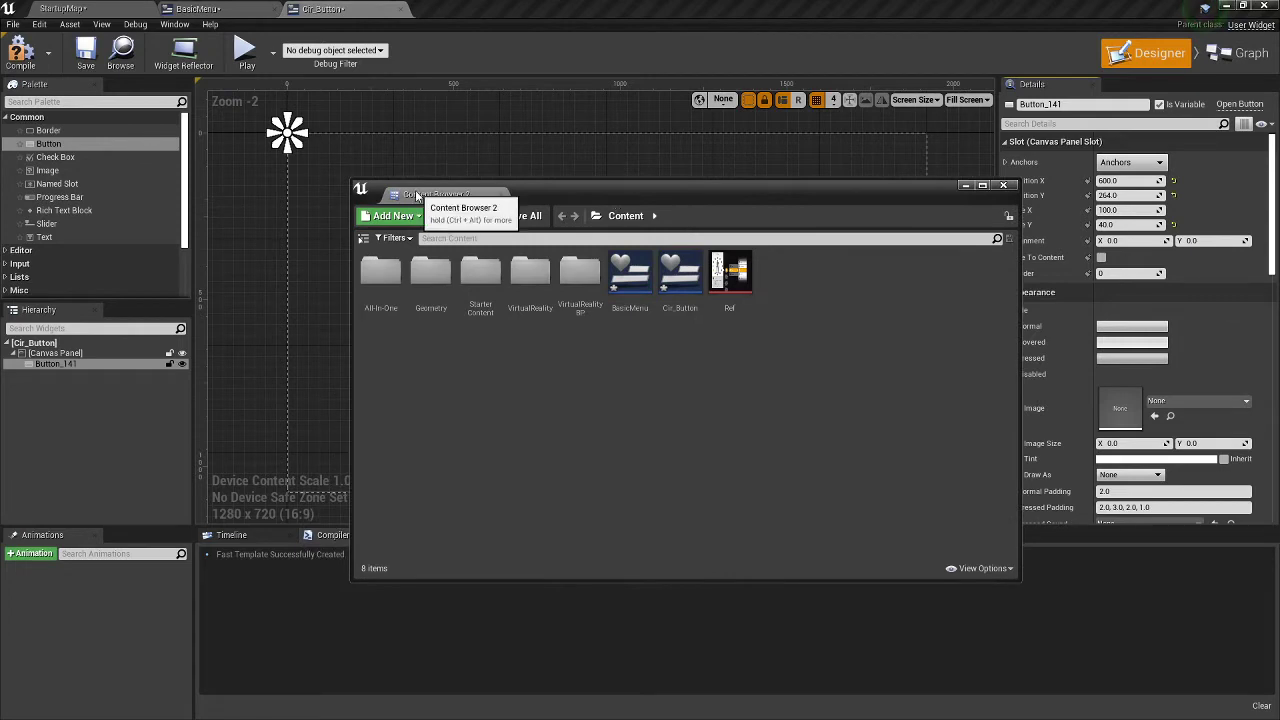
left_click_drag(417, 195, 420, 535)
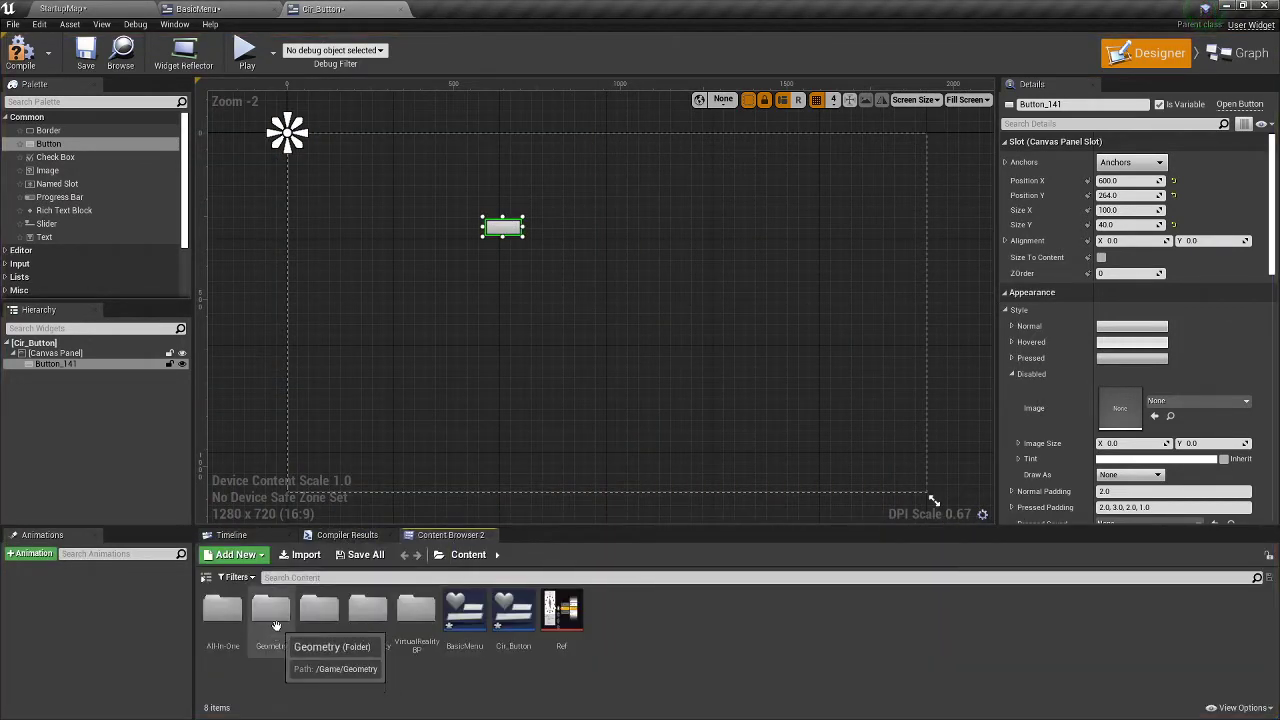
- Enlarge the docked content browser and open the icon folder All-In-One/SAO_Icons_v3_300/1_Menu-1
double_click(222, 612)
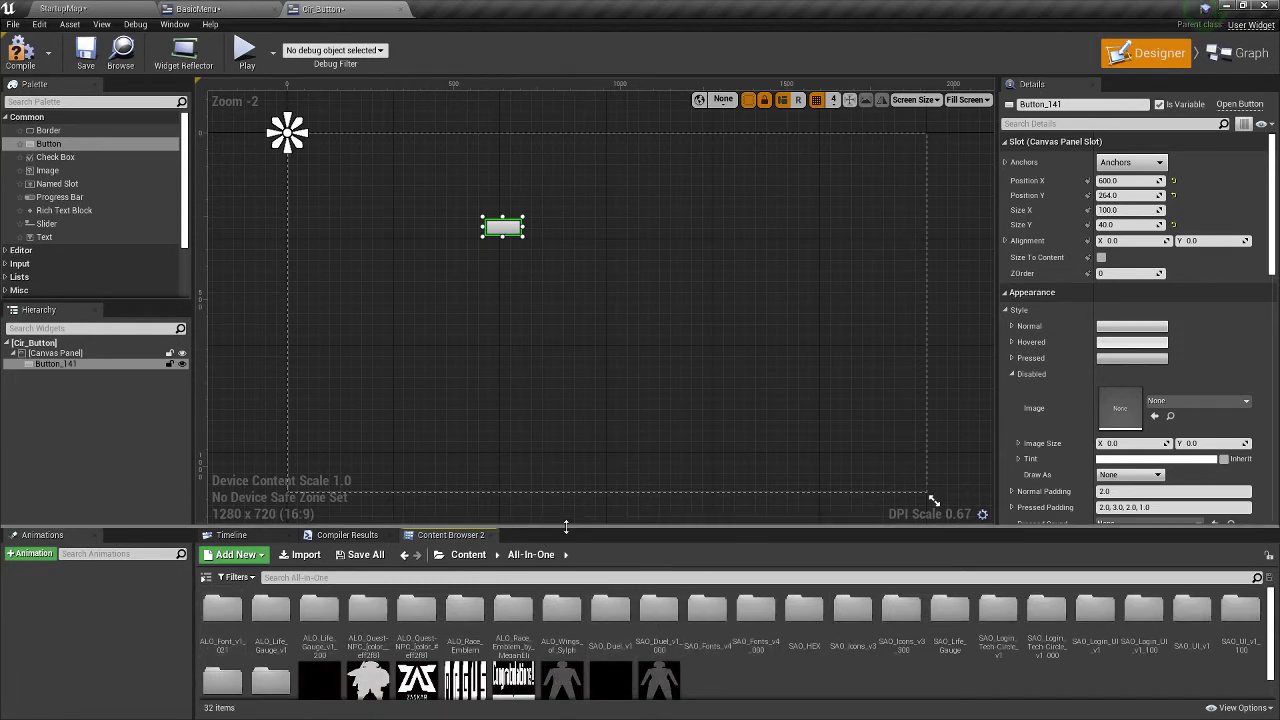
left_click_drag(575, 522, 580, 493)
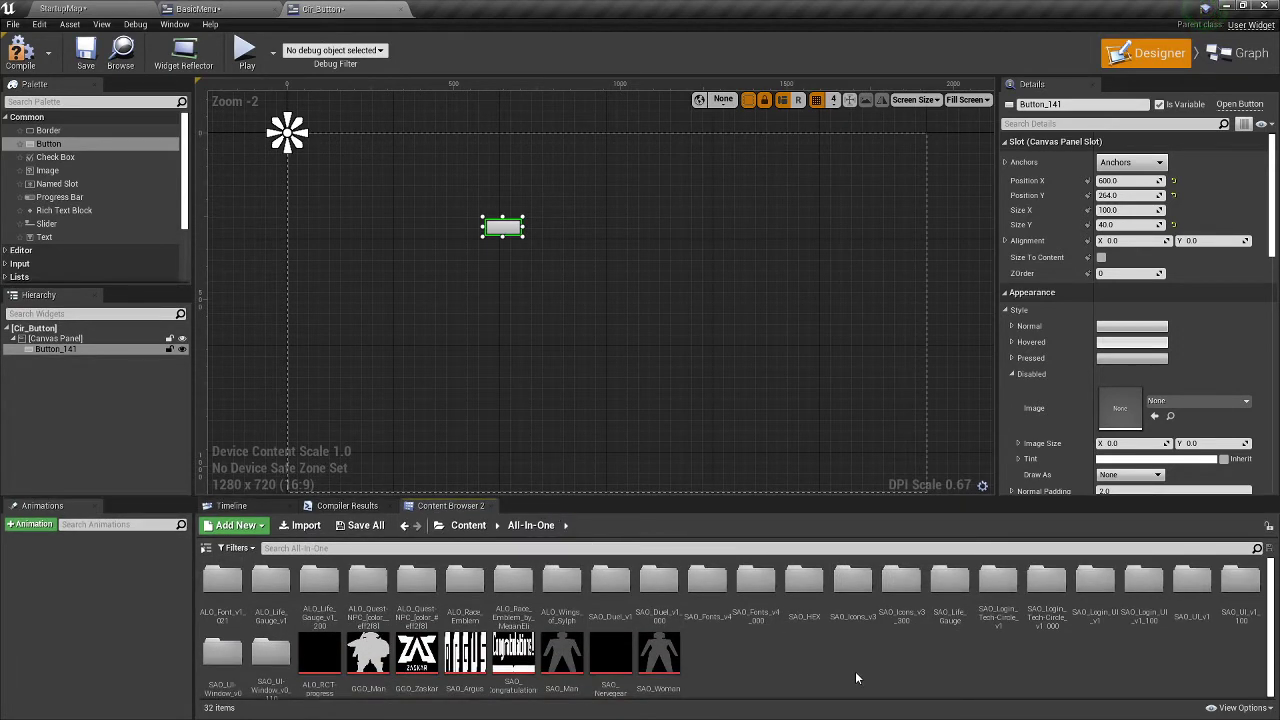
key("alt+Tab")
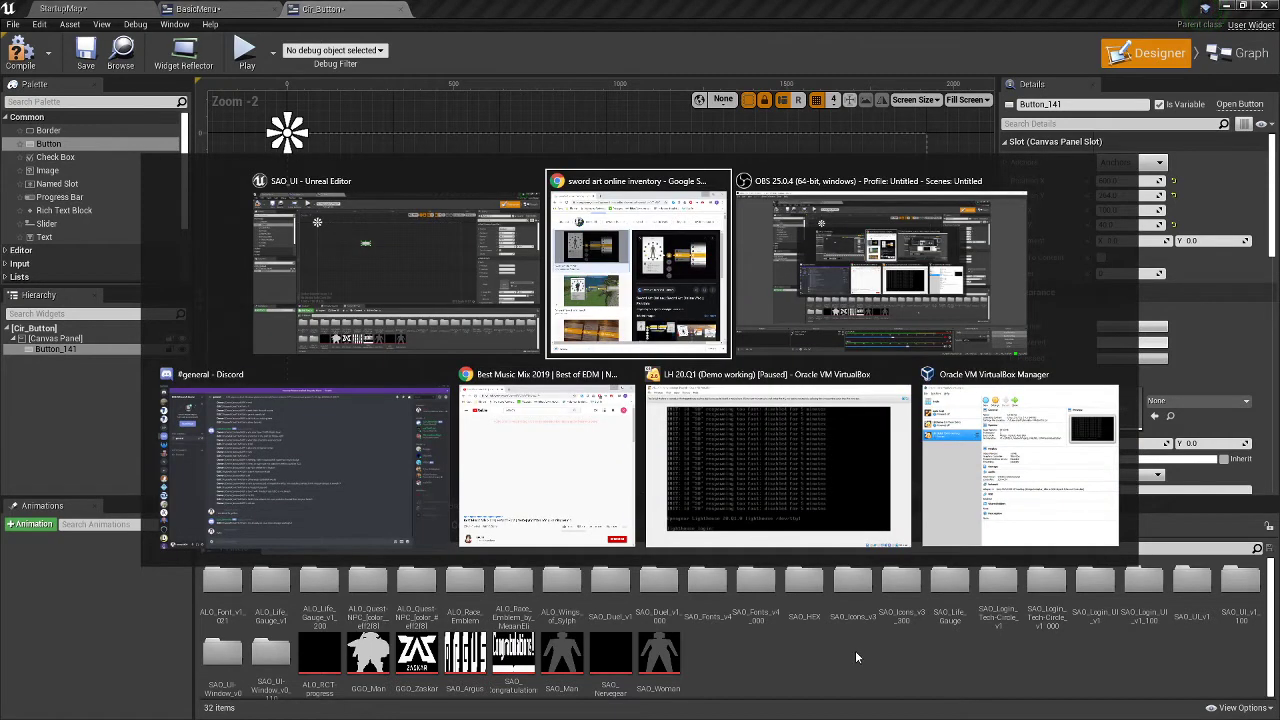
left_click(350, 284)
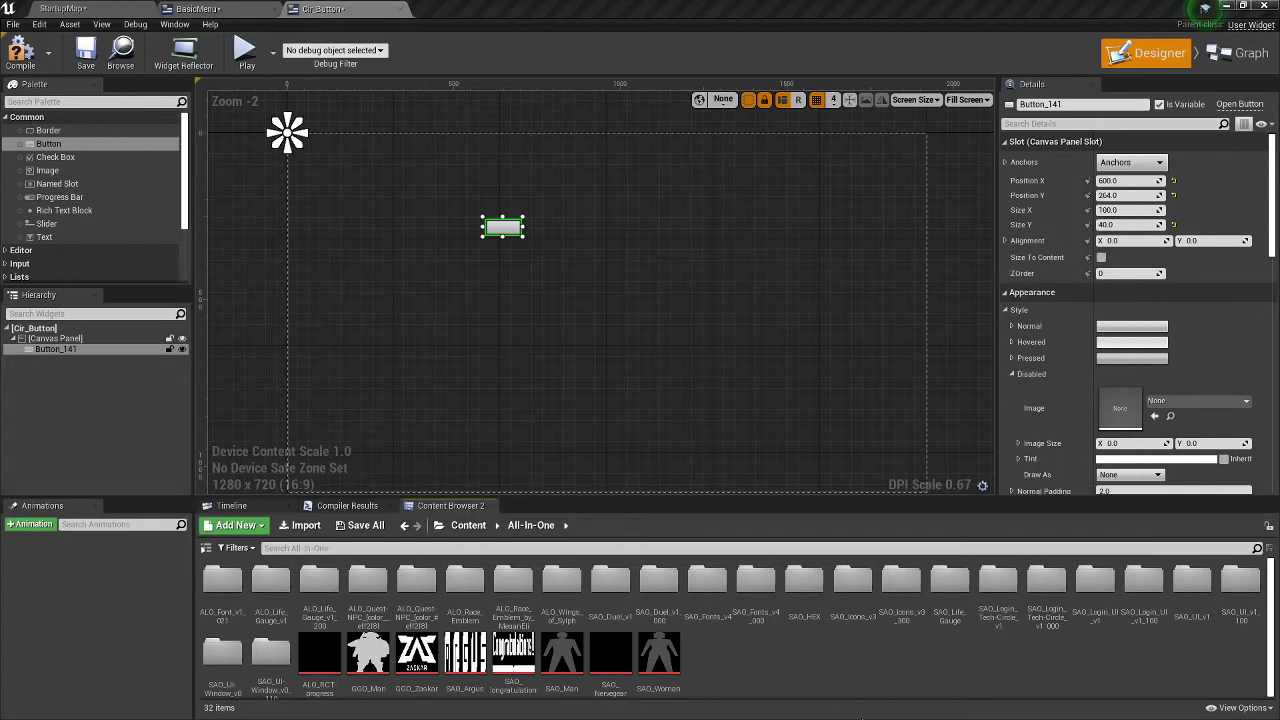
double_click(849, 605)
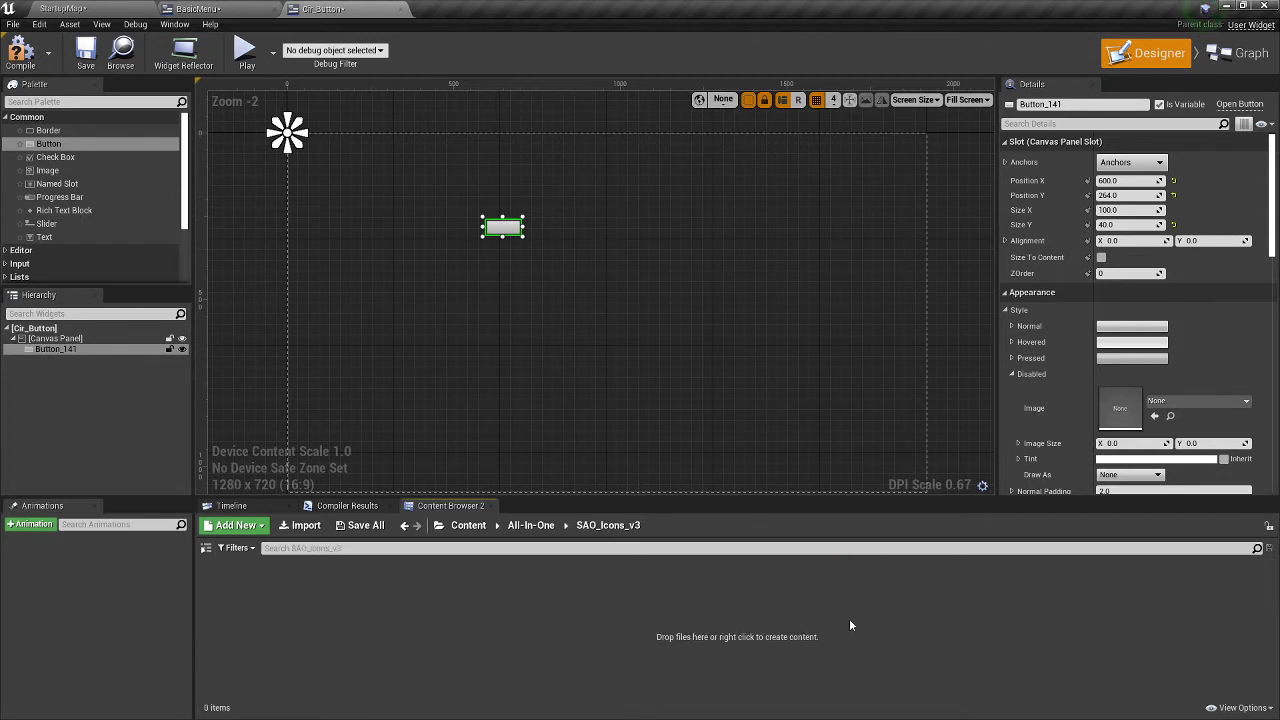
left_click(531, 525)
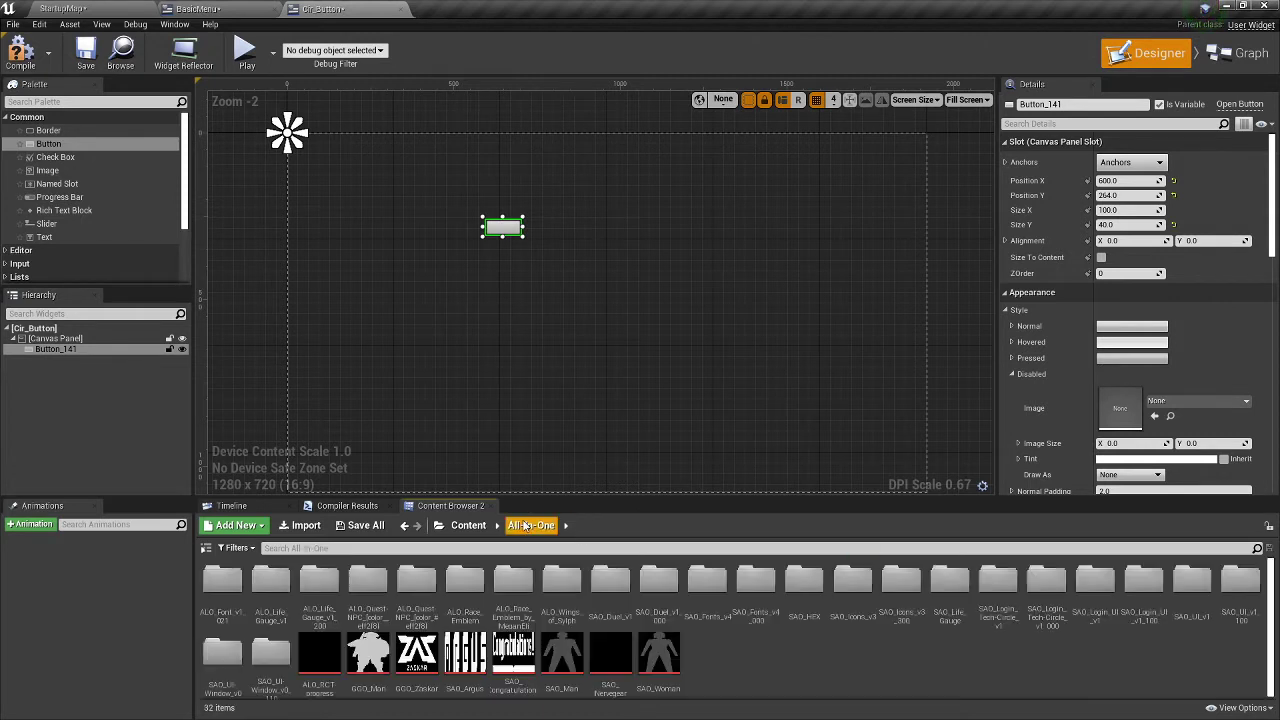
double_click(907, 622)
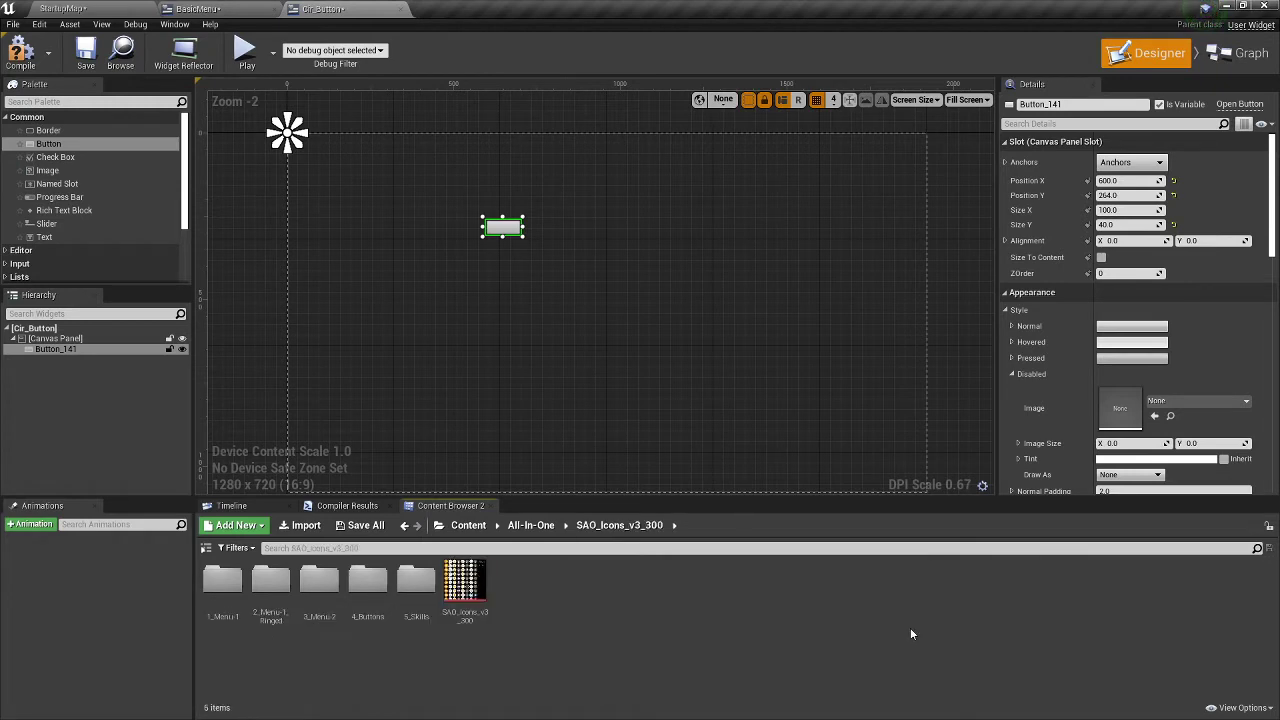
key("alt+Tab")
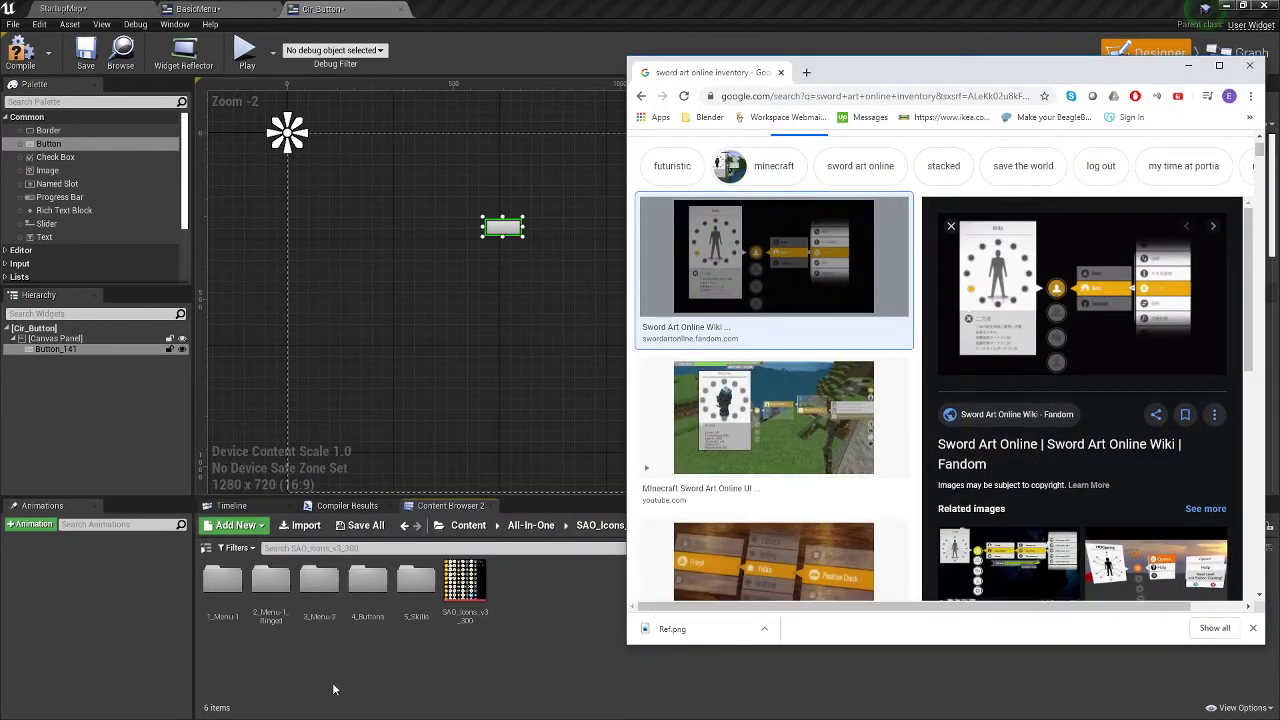
left_click(220, 580)
double_click(222, 580)
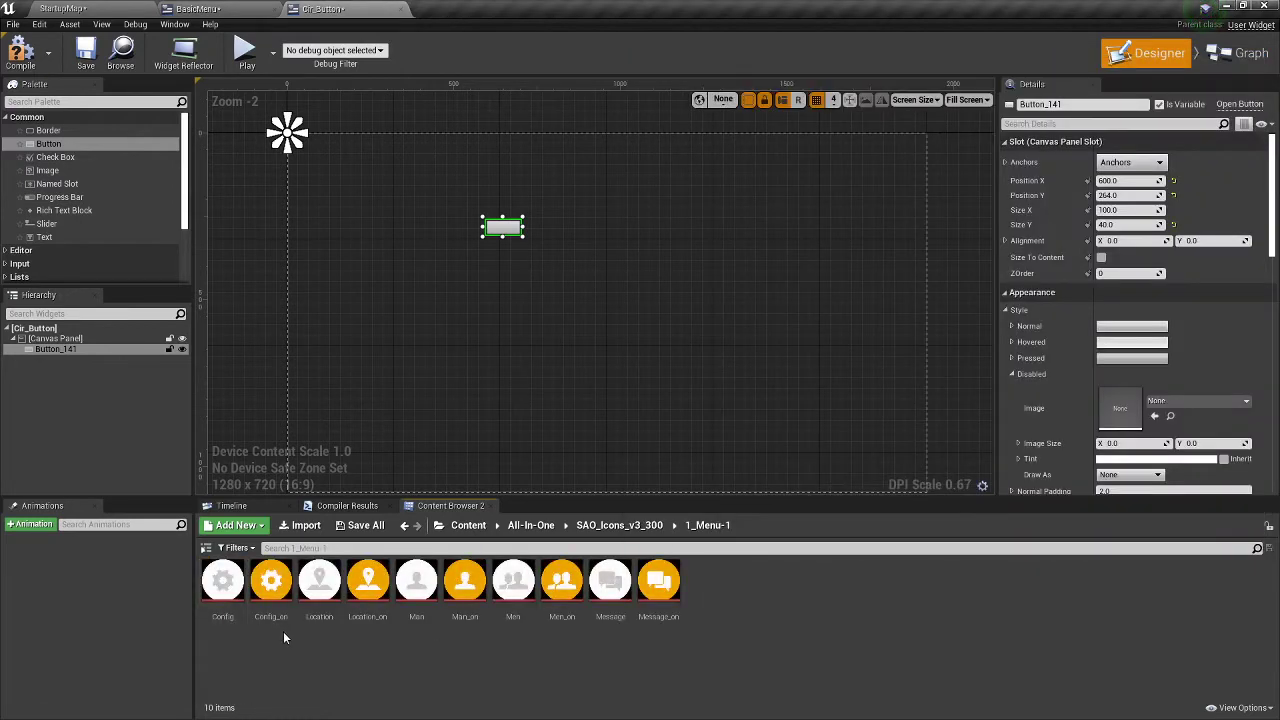
- Check the web reference for the circular menu icons and set the button's Disabled style image to the Man texture
key("alt+Tab")
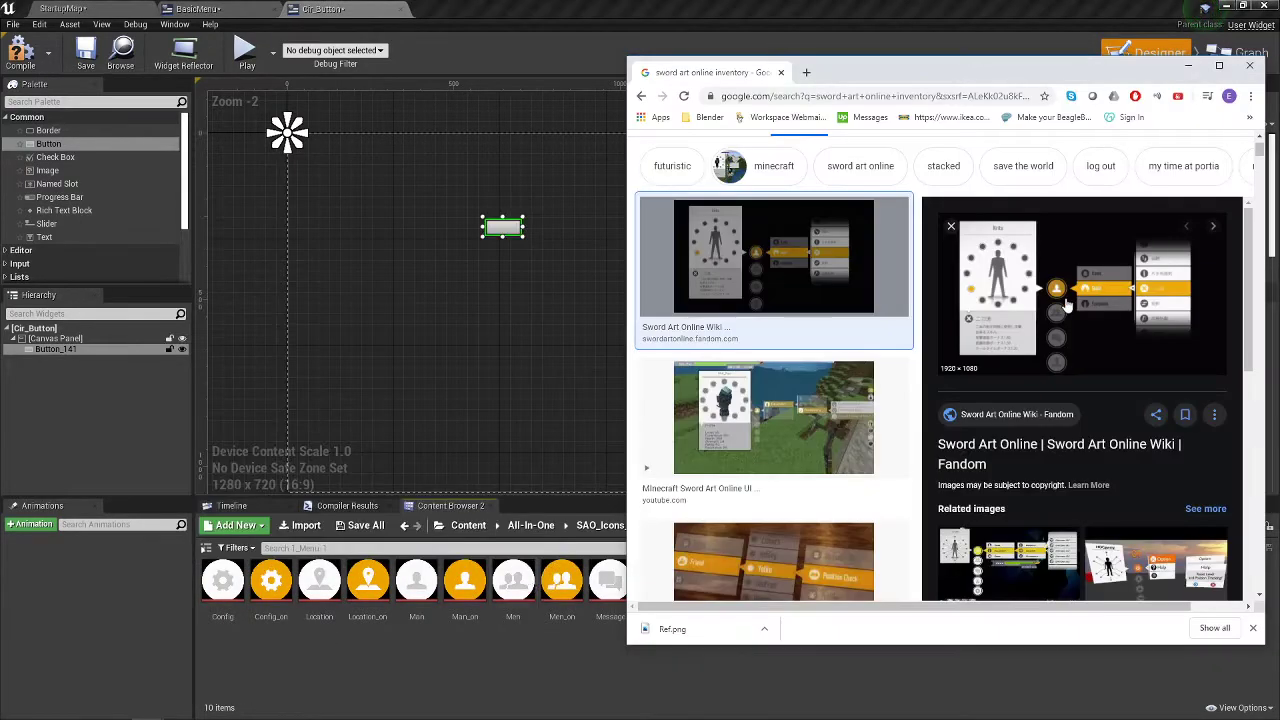
left_click(445, 652)
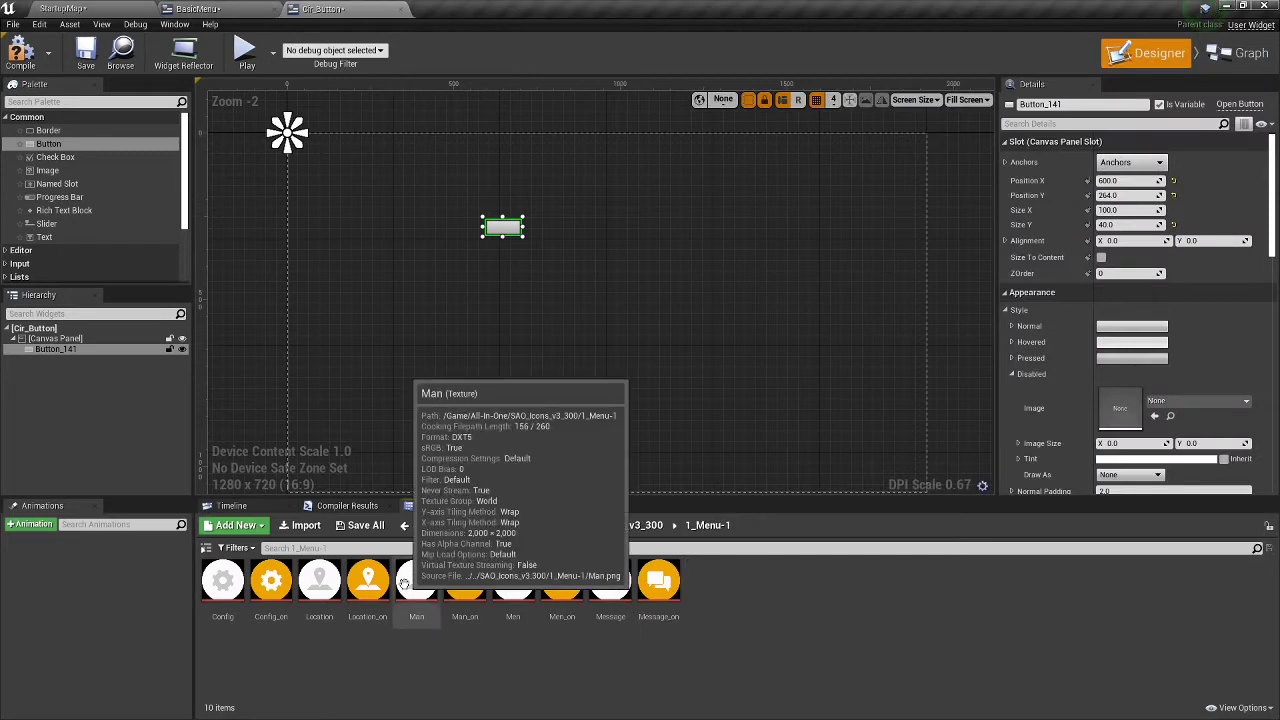
left_click(1160, 401)
type("Man")
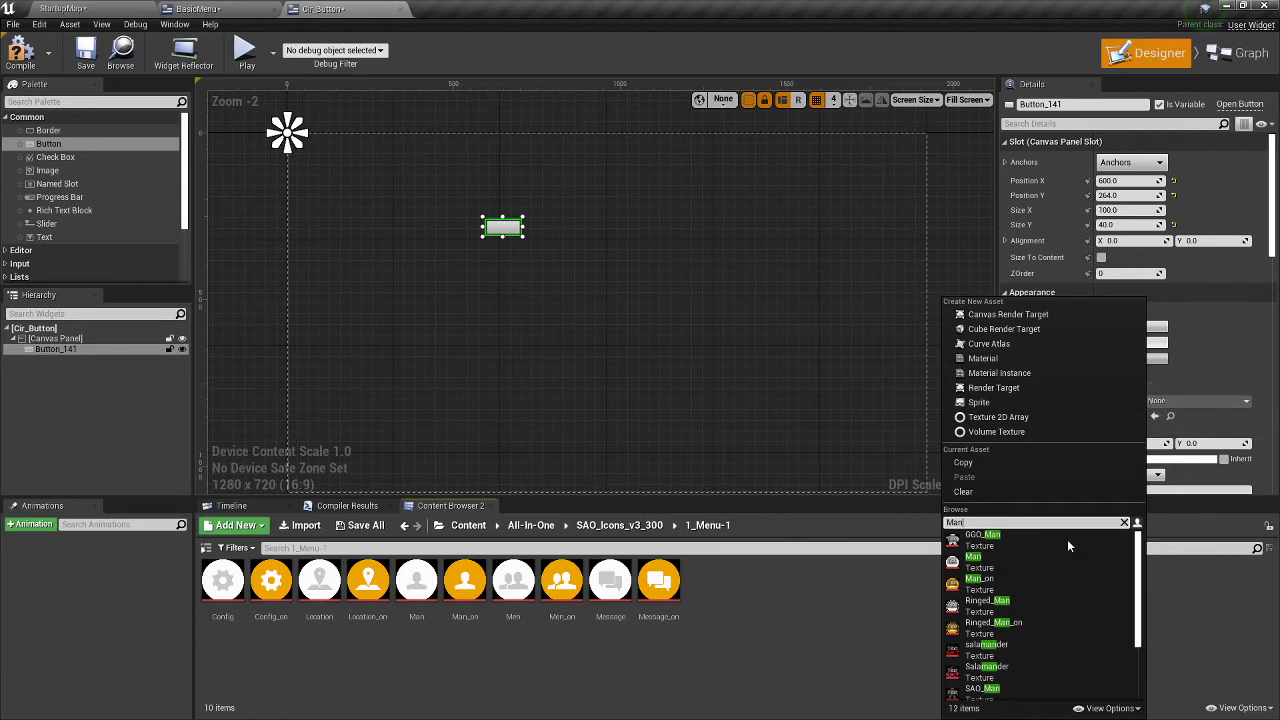
left_click(997, 561)
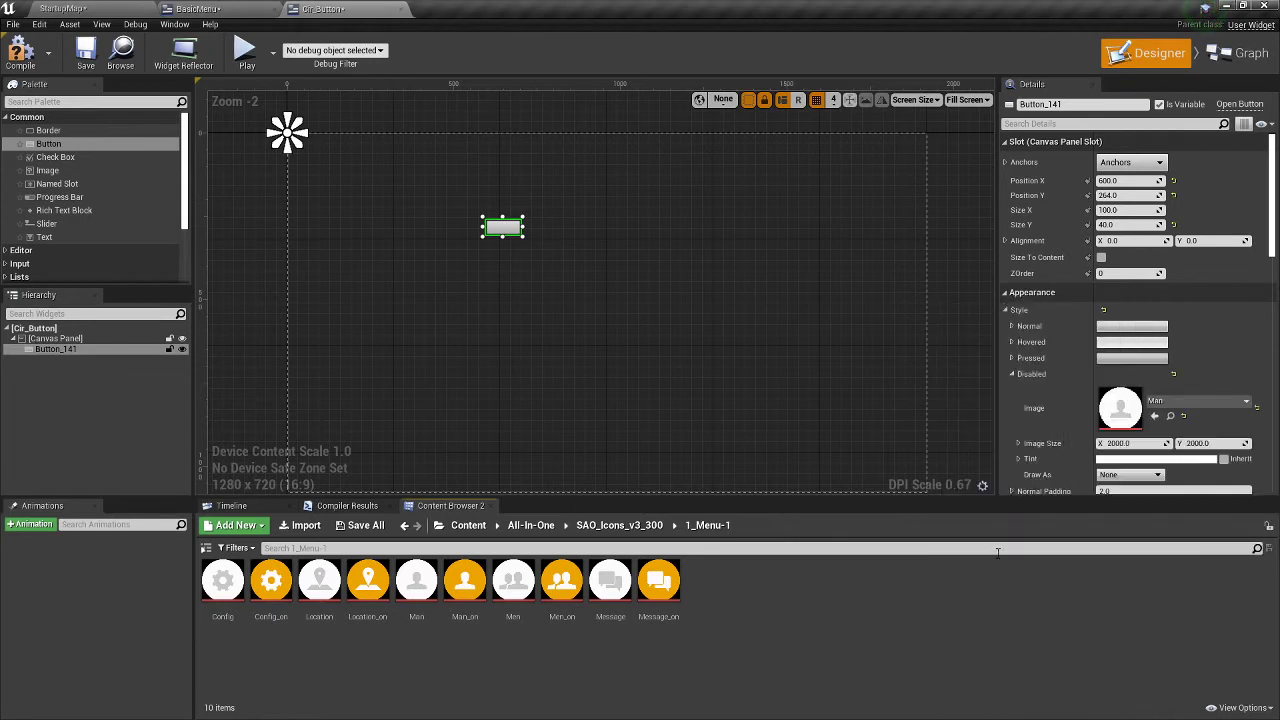
scroll(1064, 387, "down", 2)
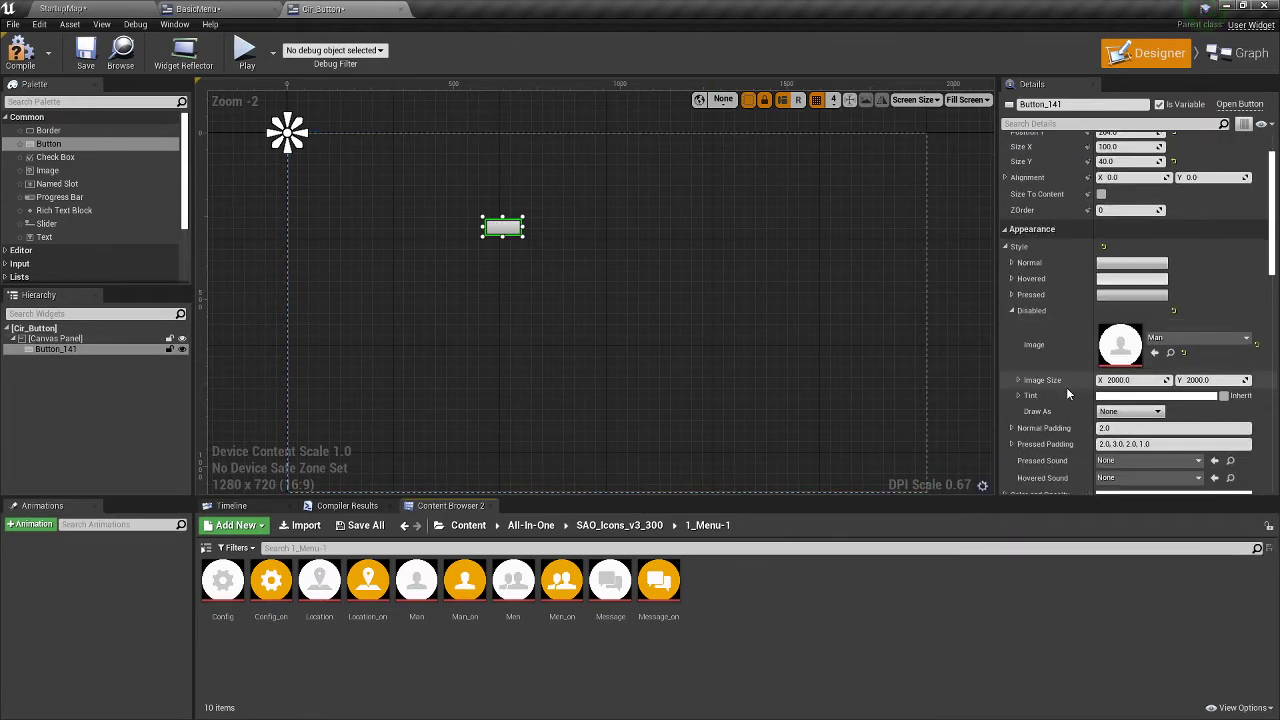
- Set the button's Normal style image to the Ringed_Man_on texture
left_click(1013, 264)
left_click(1167, 291)
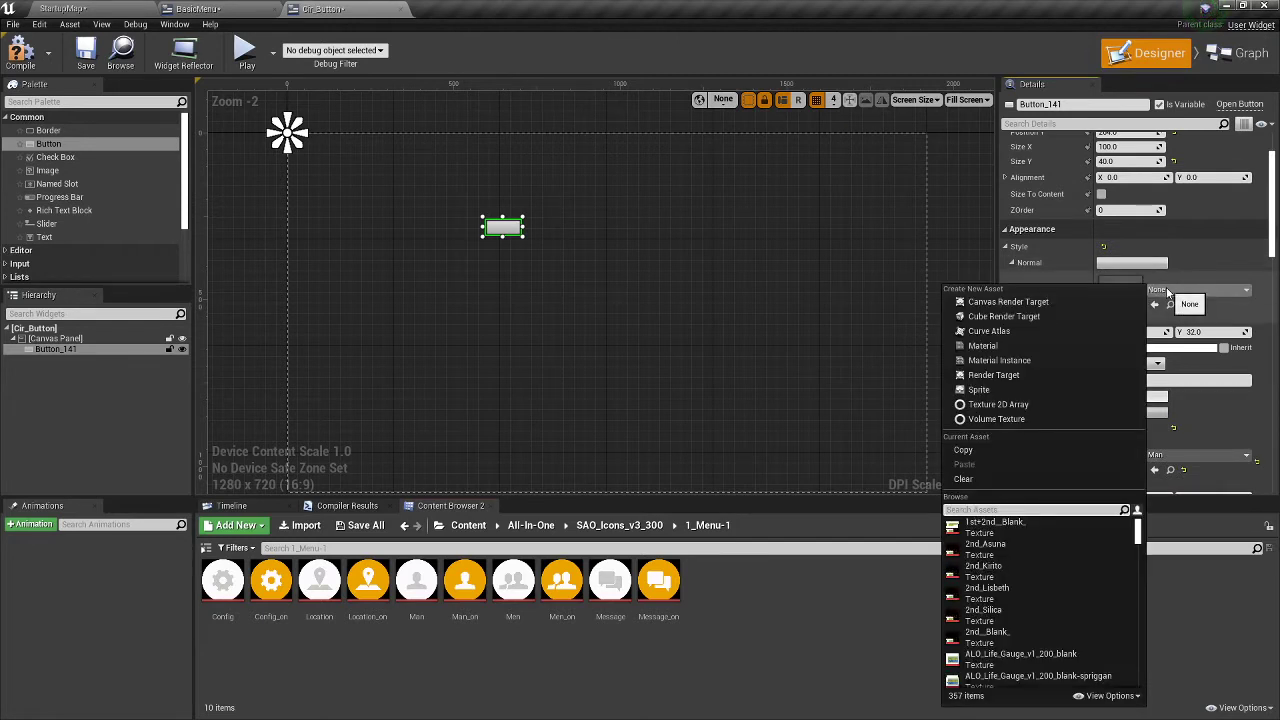
type("Man_on")
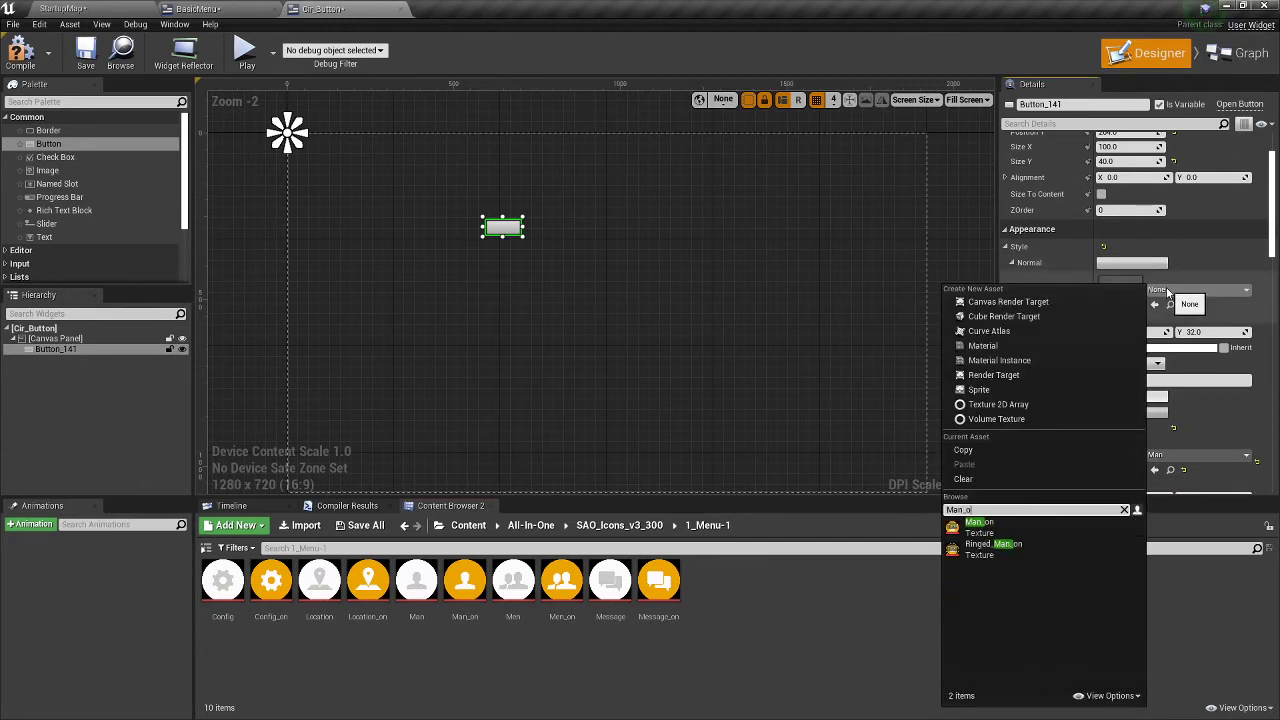
left_click(979, 552)
scroll(480, 245, "up", 4)
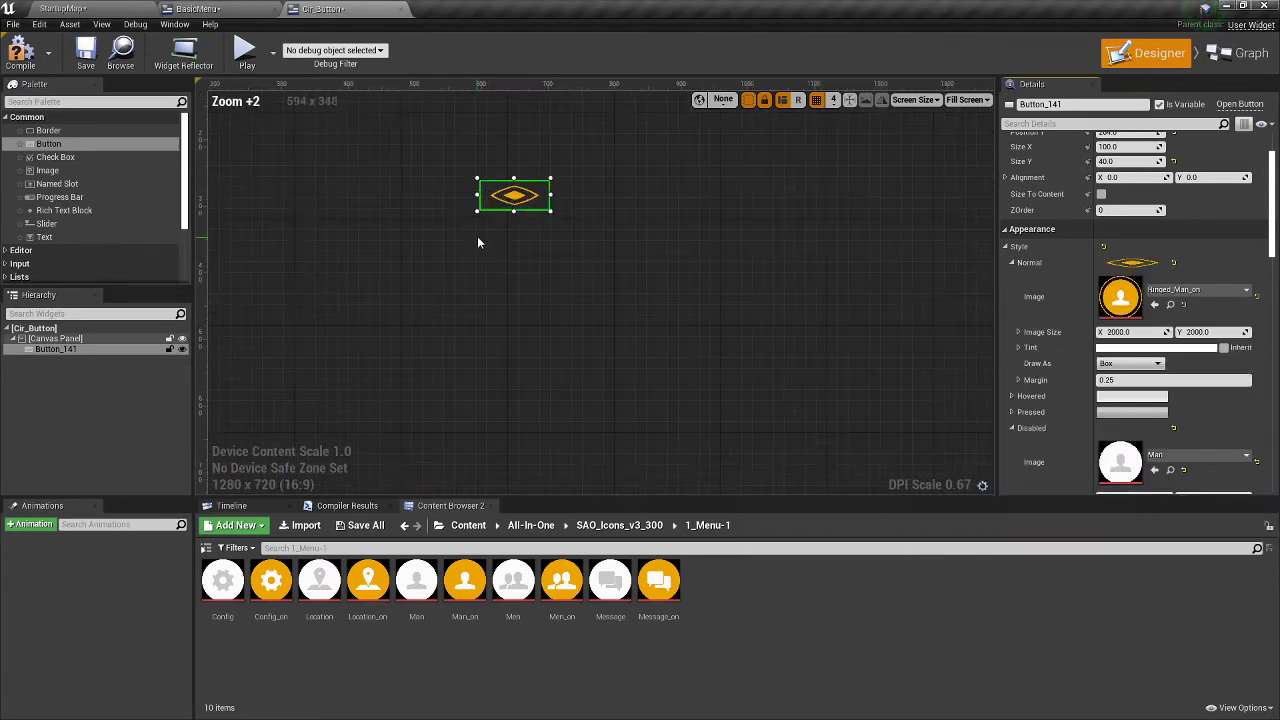
scroll(477, 226, "up", 1)
scroll(477, 226, "down", 3)
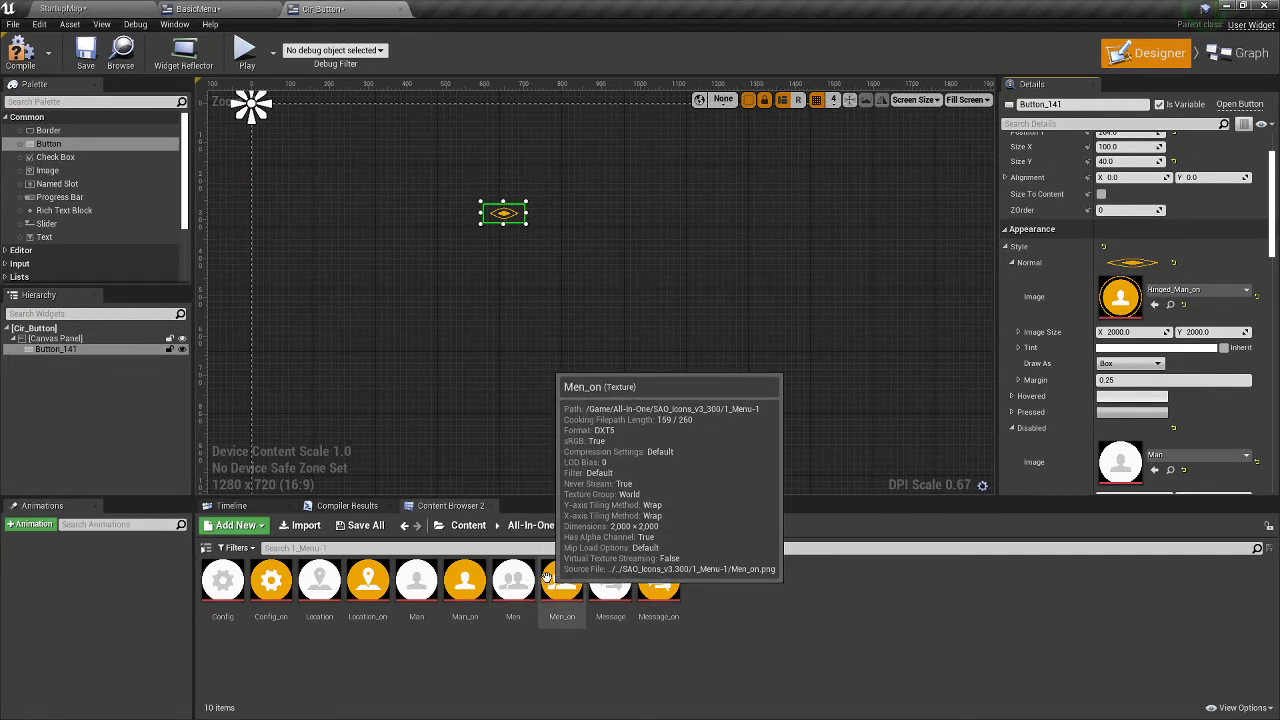
- Set the button's Size X and Size Y to 2000 and check the icon's shape on the canvas
scroll(1132, 322, "up", 2)
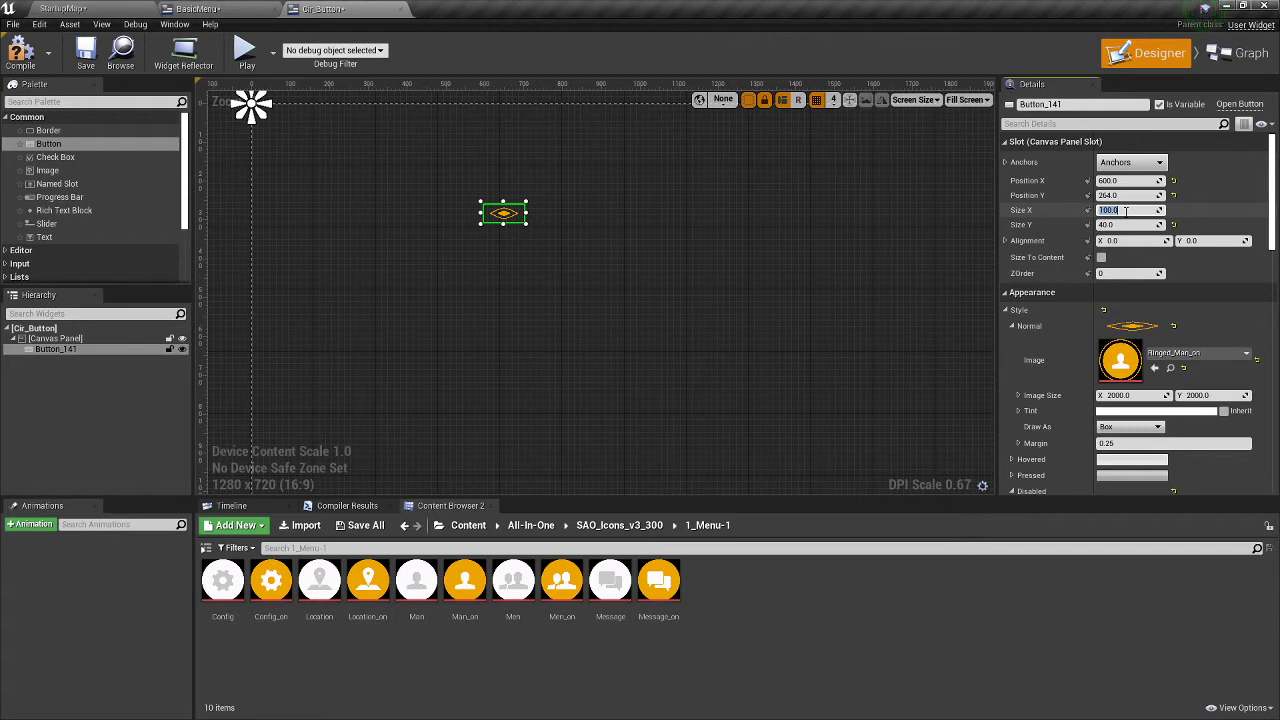
key("Tab")
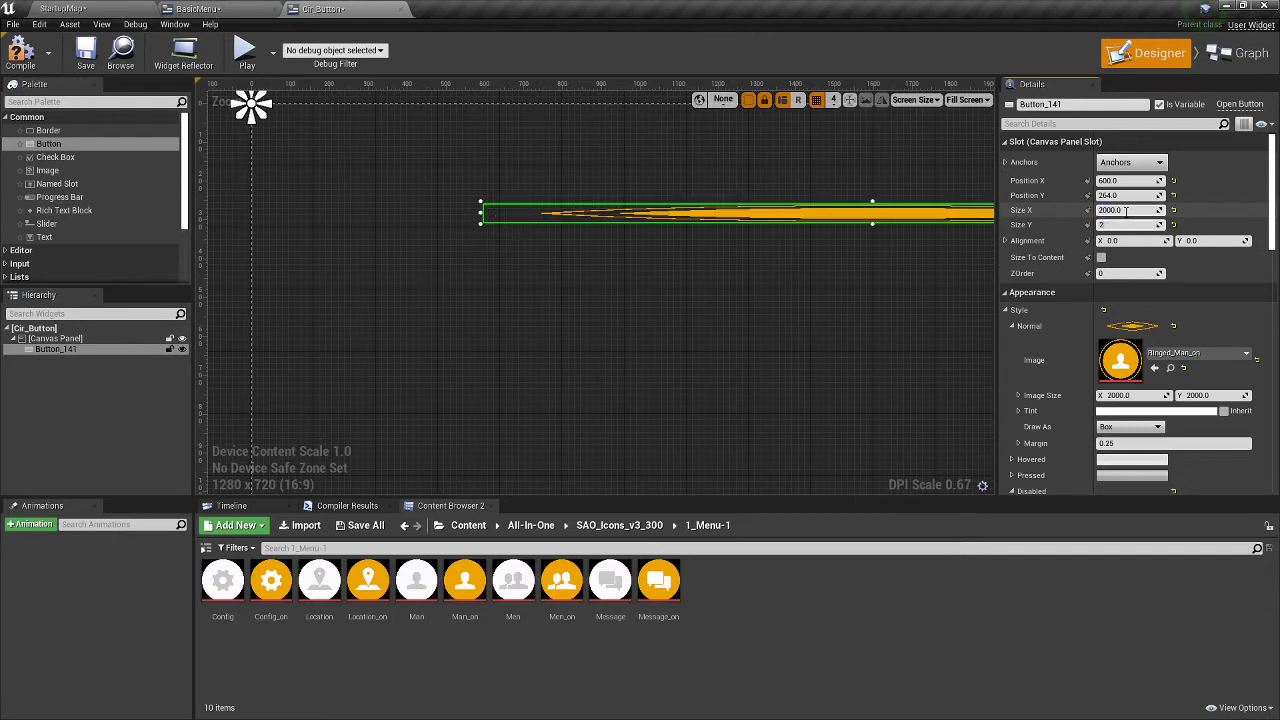
key("Return")
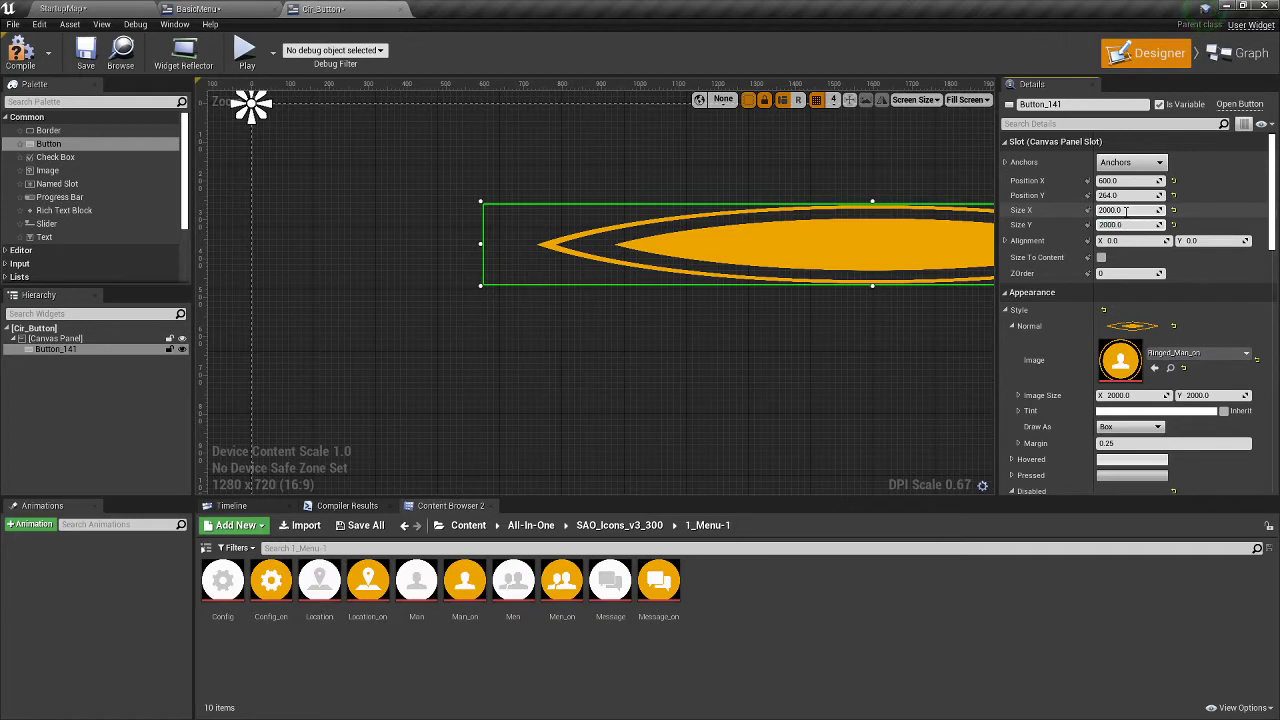
key("Return")
scroll(621, 299, "down", 6)
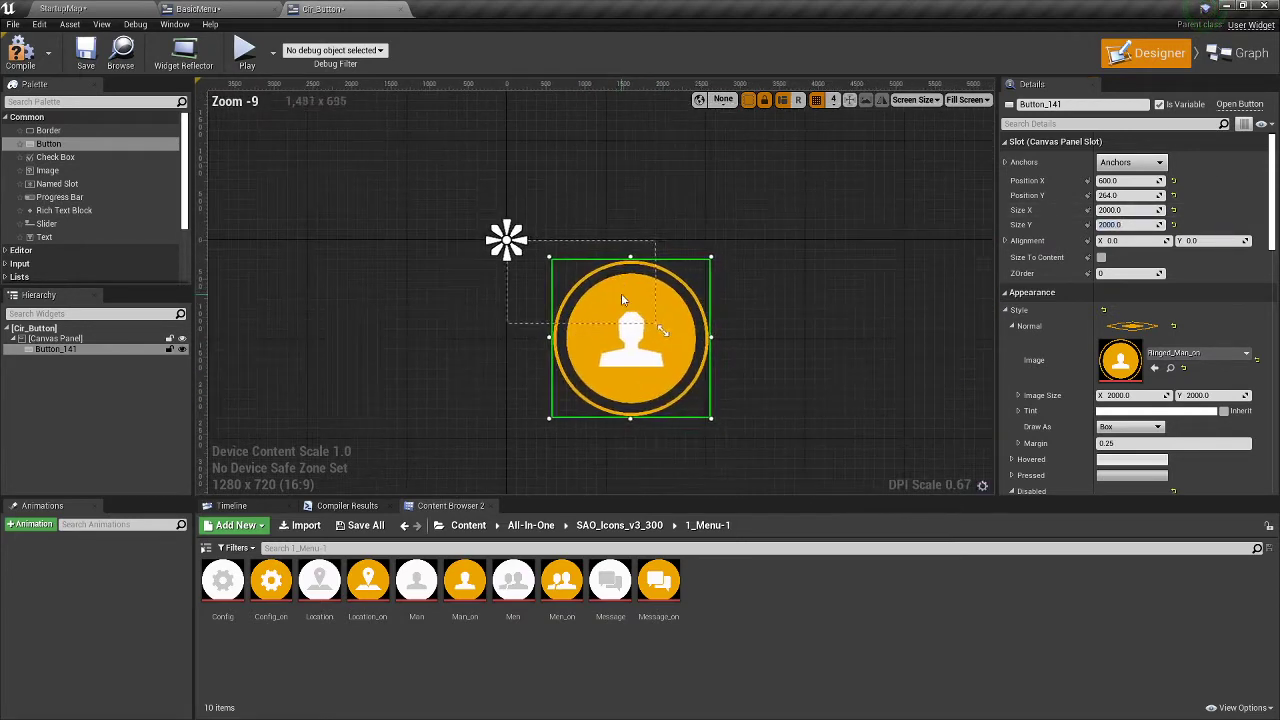
scroll(621, 299, "up", 5)
scroll(636, 336, "down", 3)
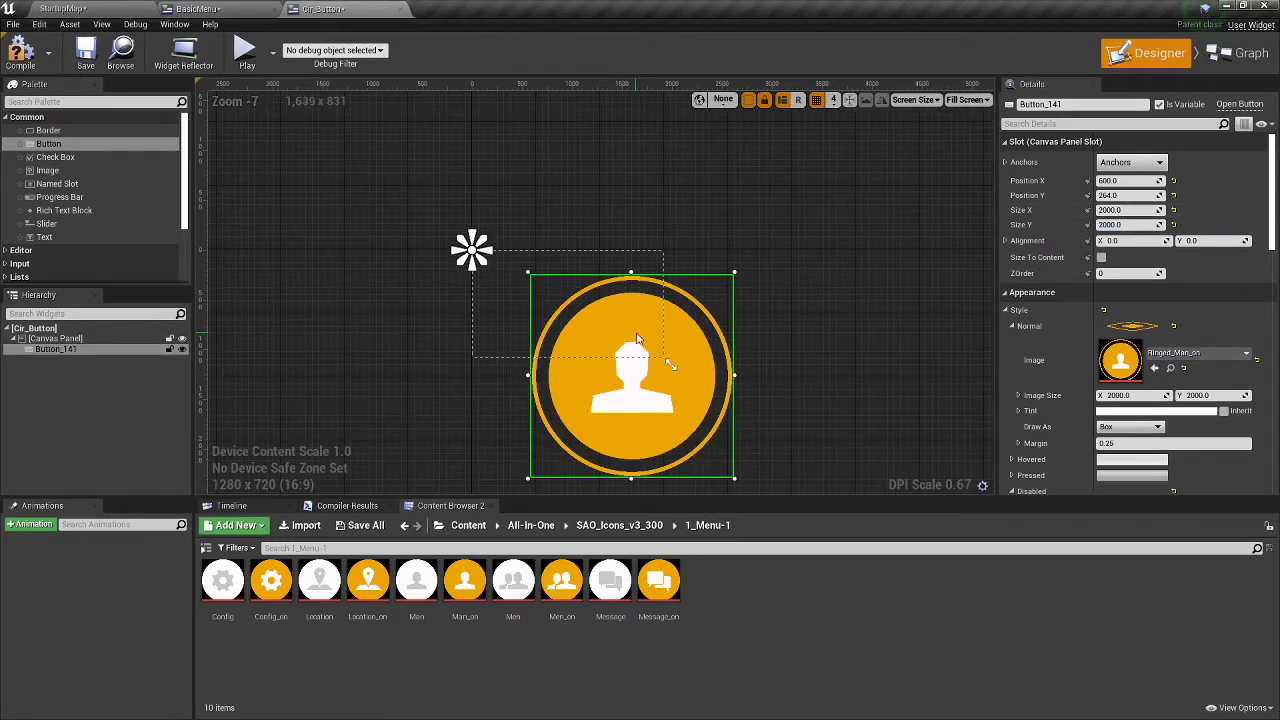
- Try resizing the button freehand from its corner, enable Size To Content, and undo the freehand resizes
right_click_drag(636, 338, 655, 314)
left_click_drag(755, 455, 818, 502)
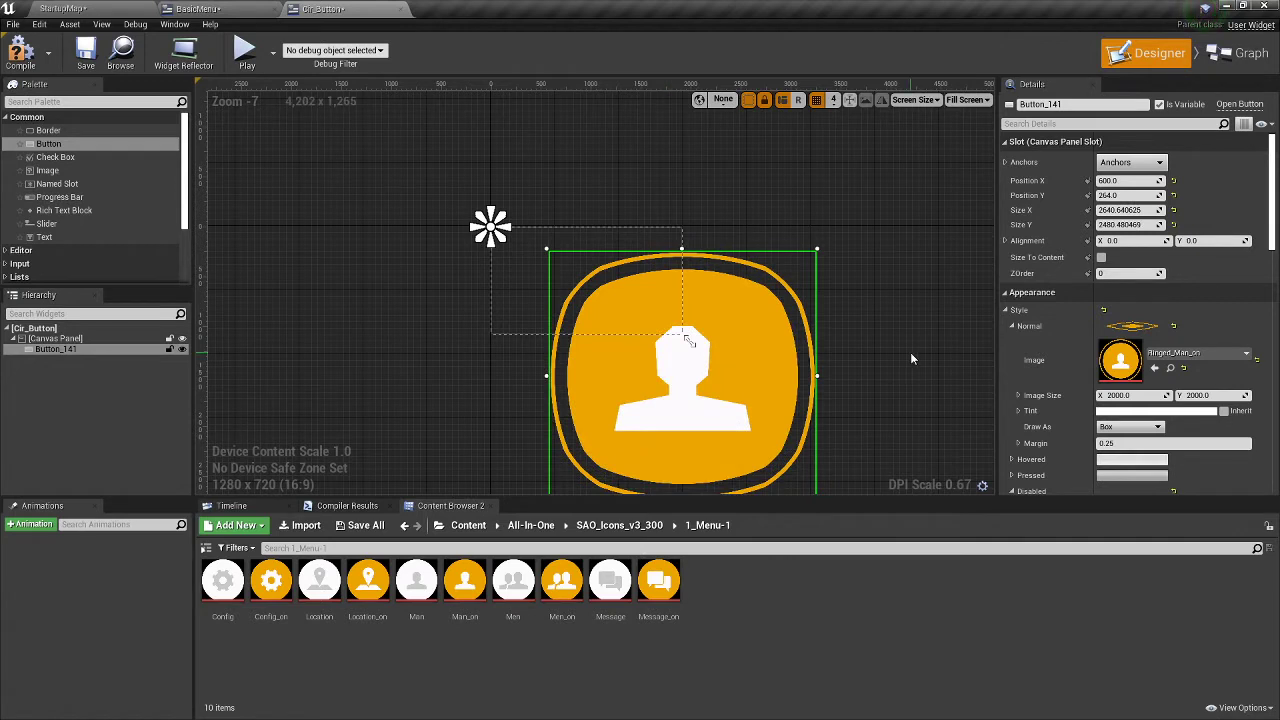
key("ctrl+z")
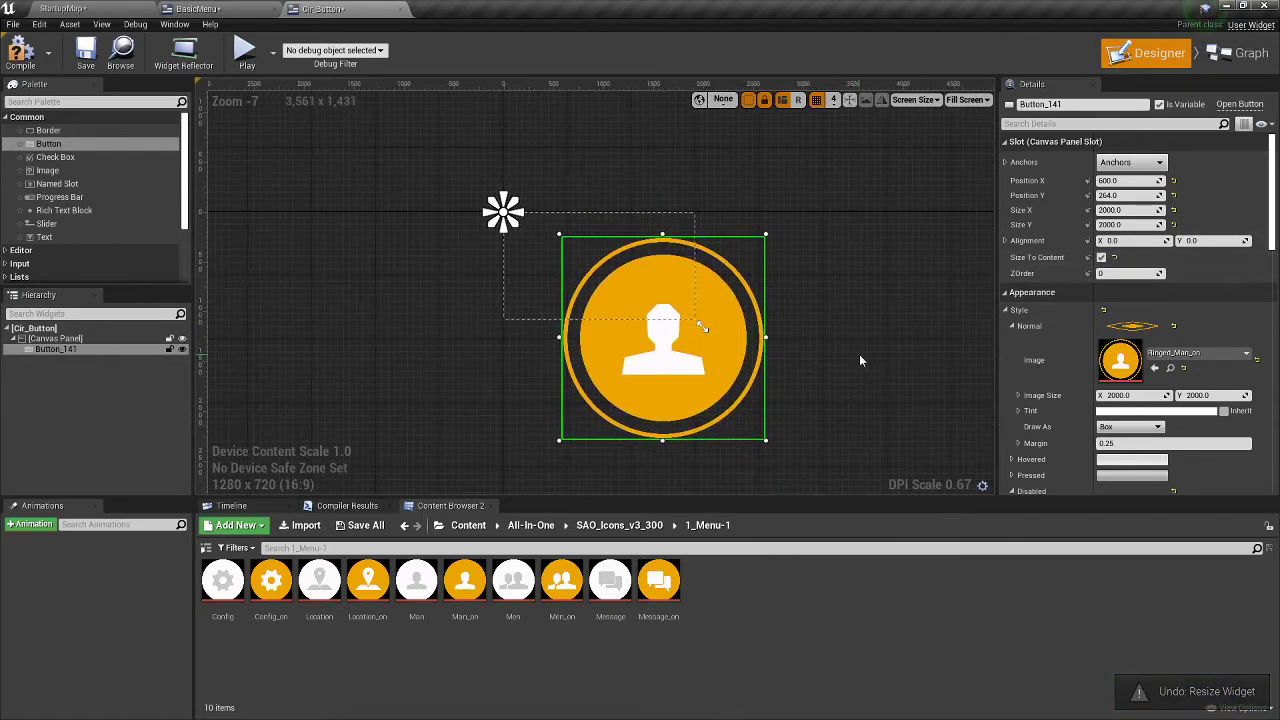
left_click_drag(765, 439, 765, 440)
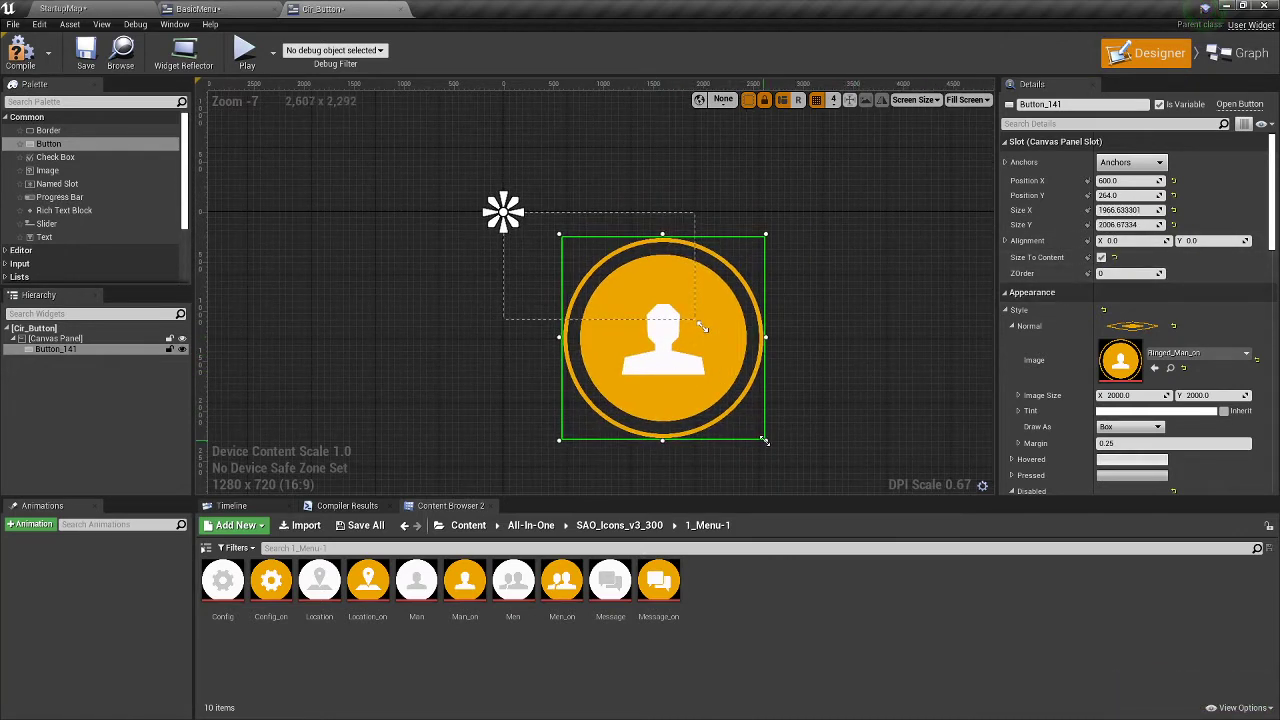
key("ctrl+z")
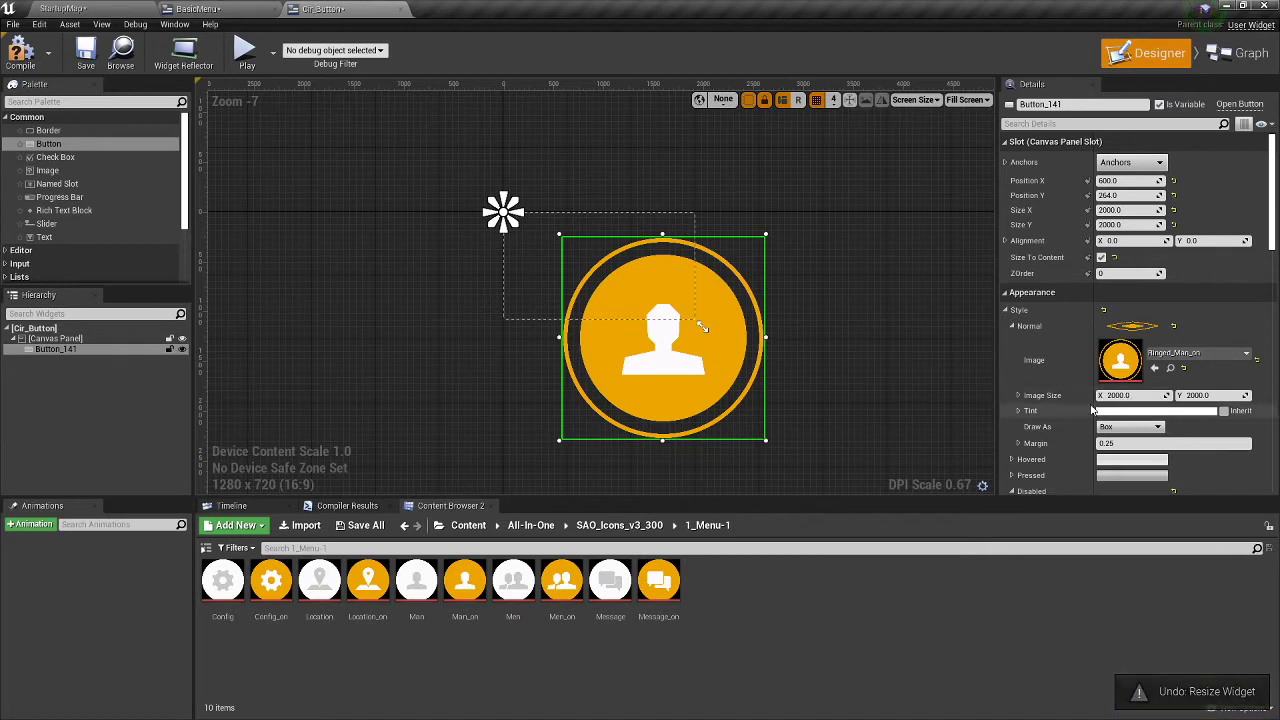
- Set the Normal style's Image Size to 64 by 64
left_click(1018, 396)
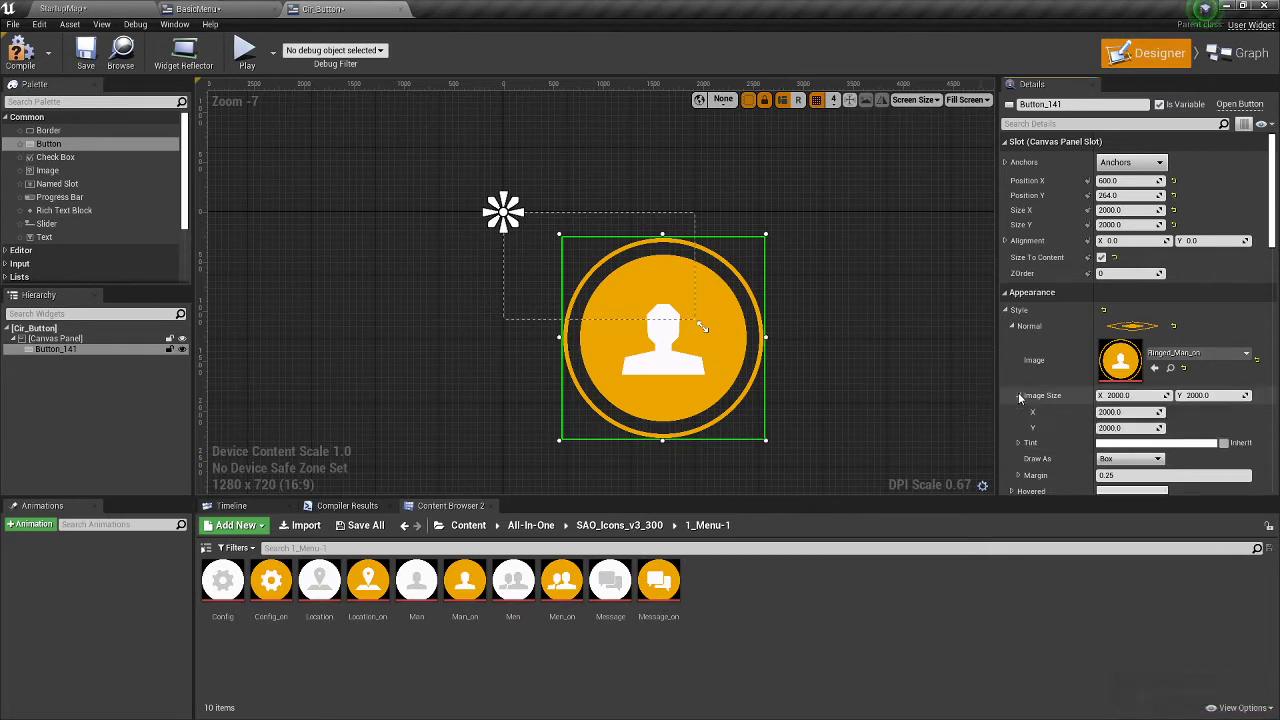
left_click(1131, 395)
type("64")
key("Tab")
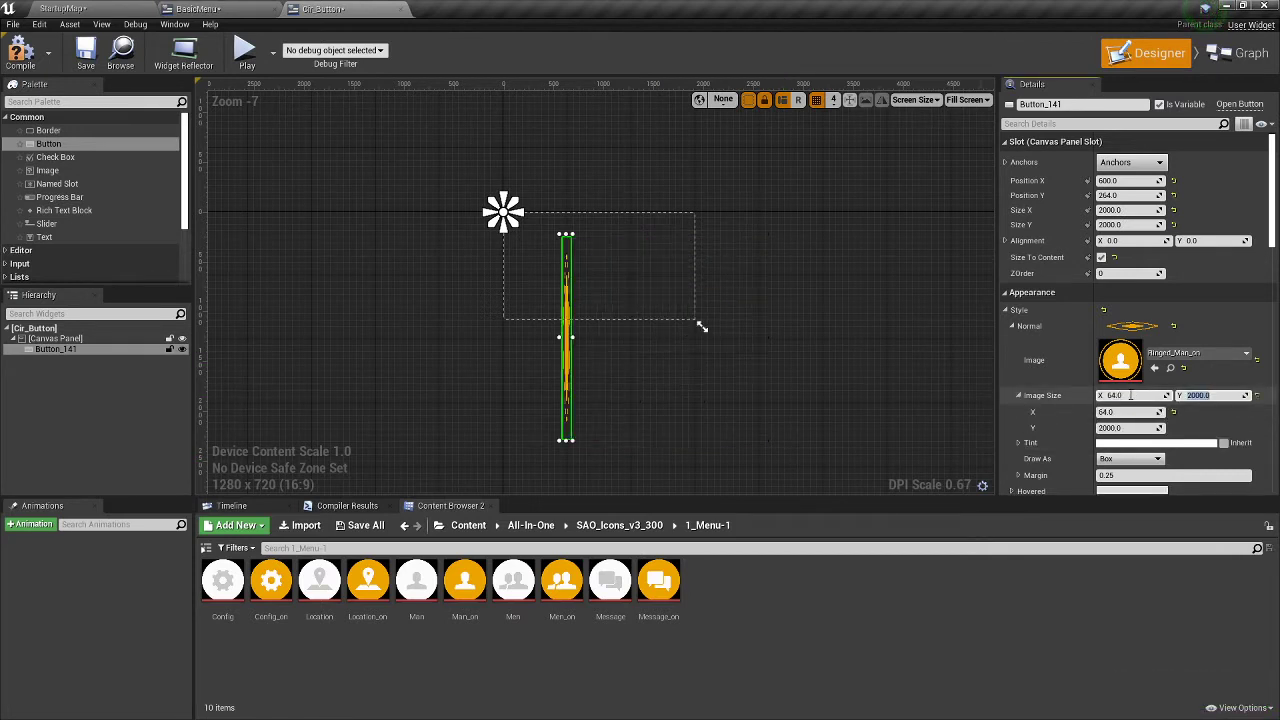
type("64")
key("Return")
scroll(430, 240, "up", 8)
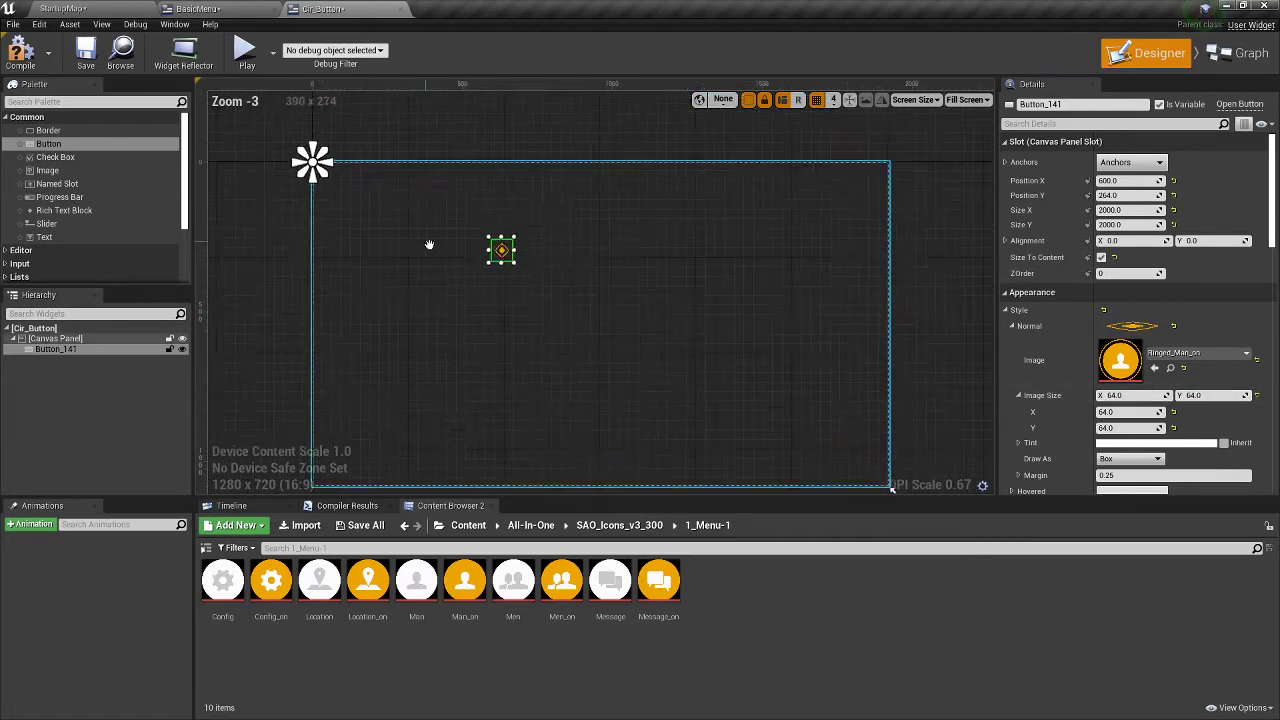
right_click_drag(501, 245, 596, 319)
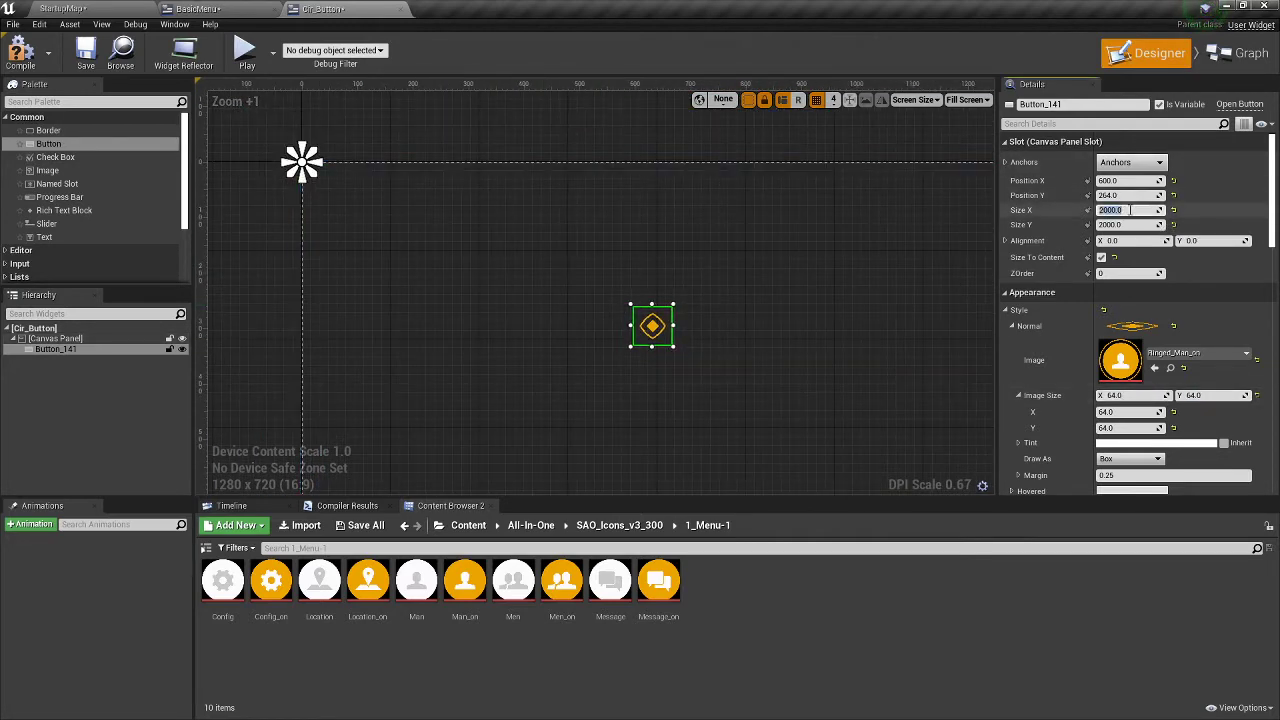
- Set the button's Size X and Size Y to 64
left_click(1131, 210)
type("64")
key("Tab")
scroll(685, 238, "down", 4)
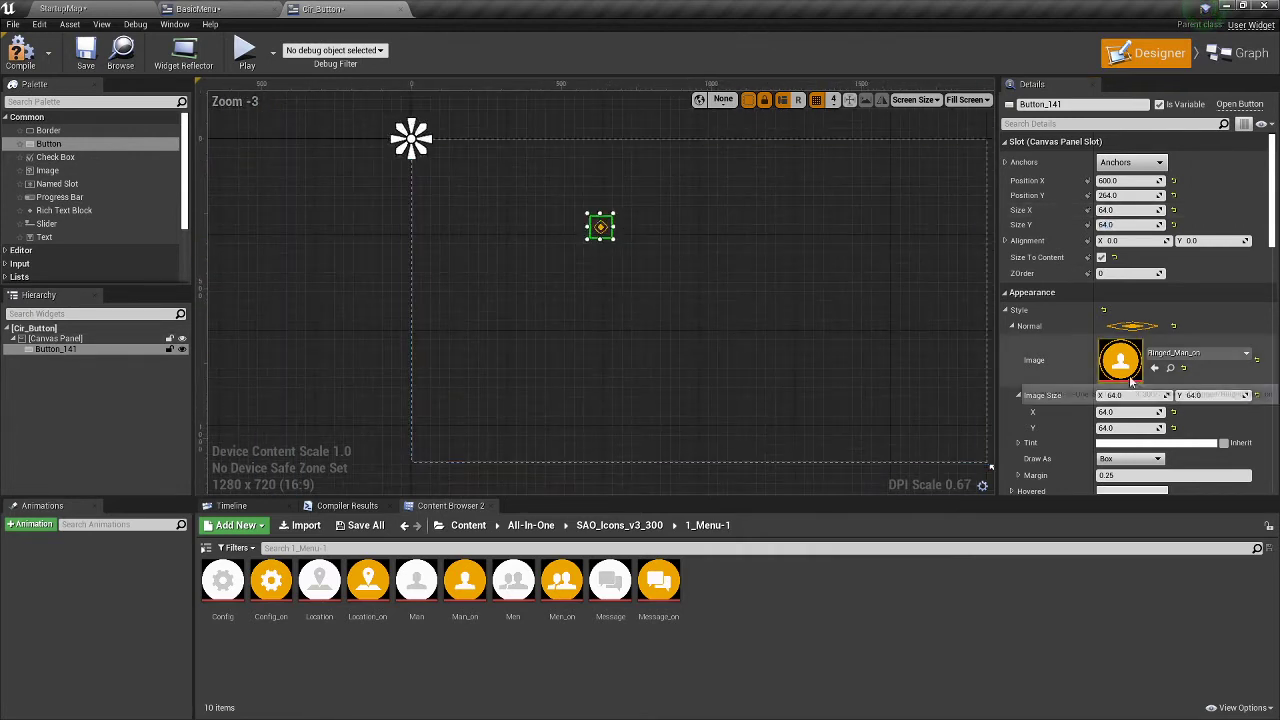
scroll(1212, 434, "down", 1)
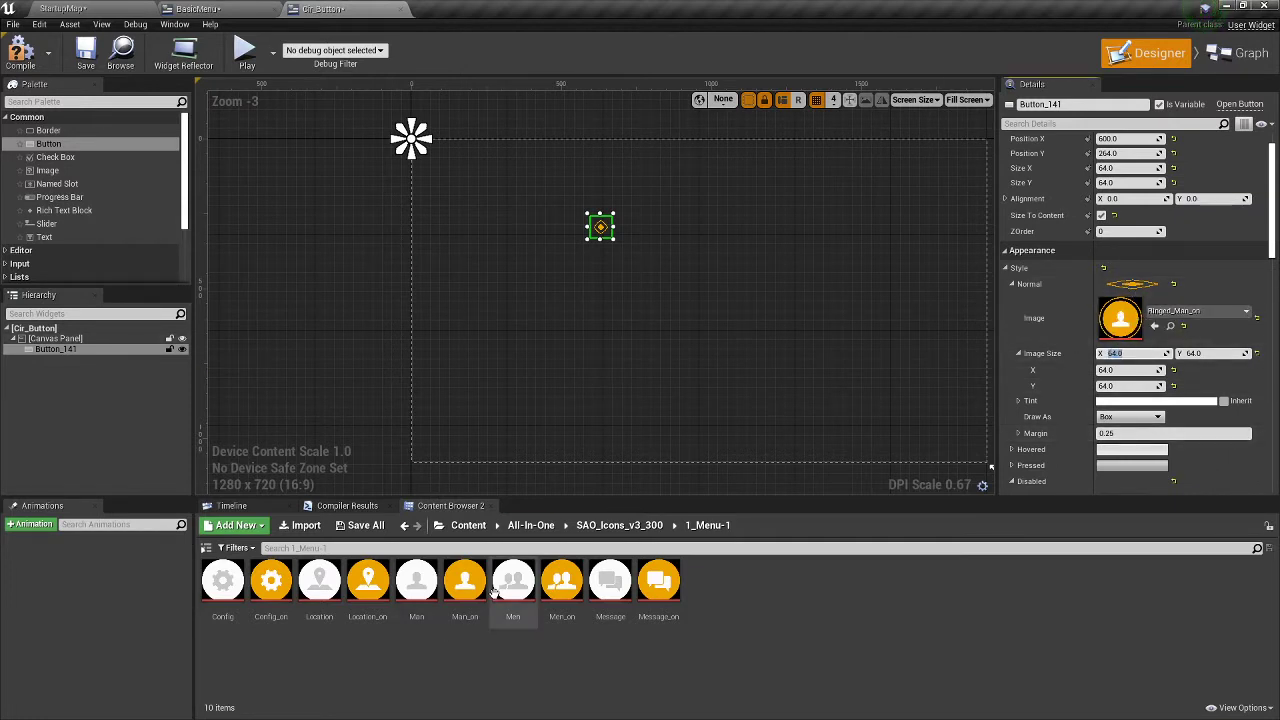
- Delete the button with the Ringed_Man_on image from the canvas
scroll(578, 246, "up", 2)
right_click_drag(578, 247, 574, 277)
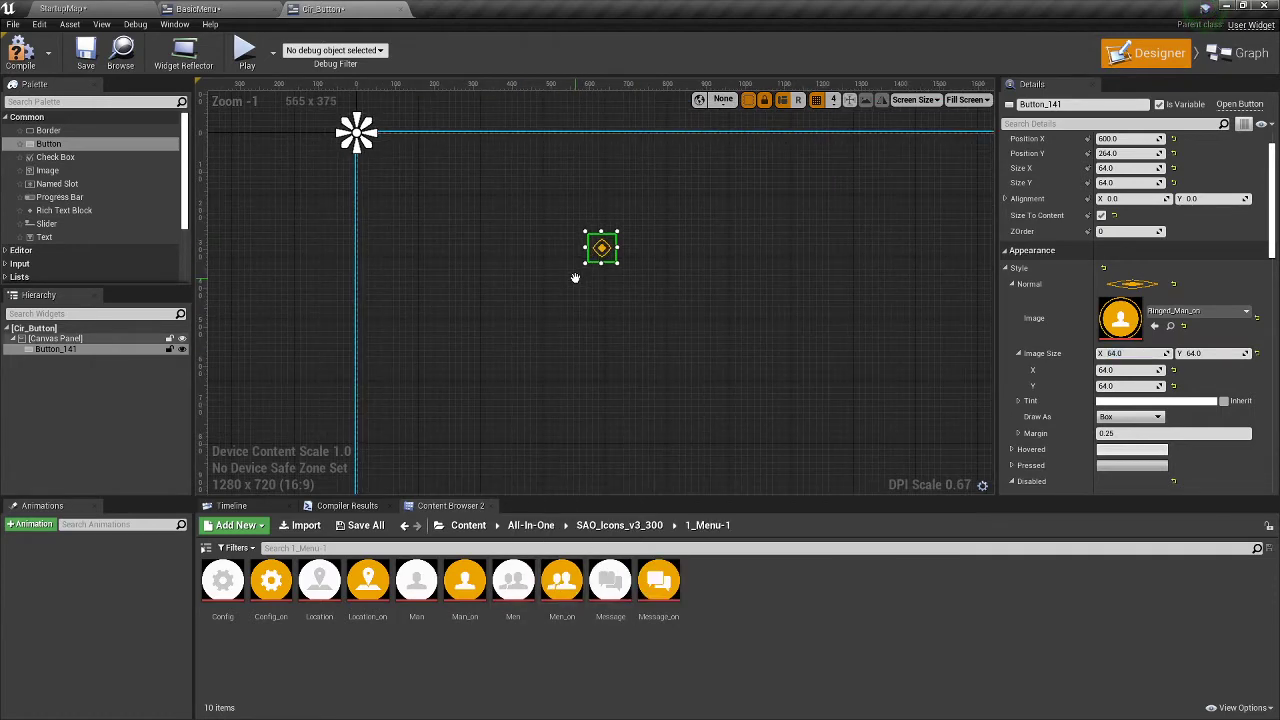
key("Delete")
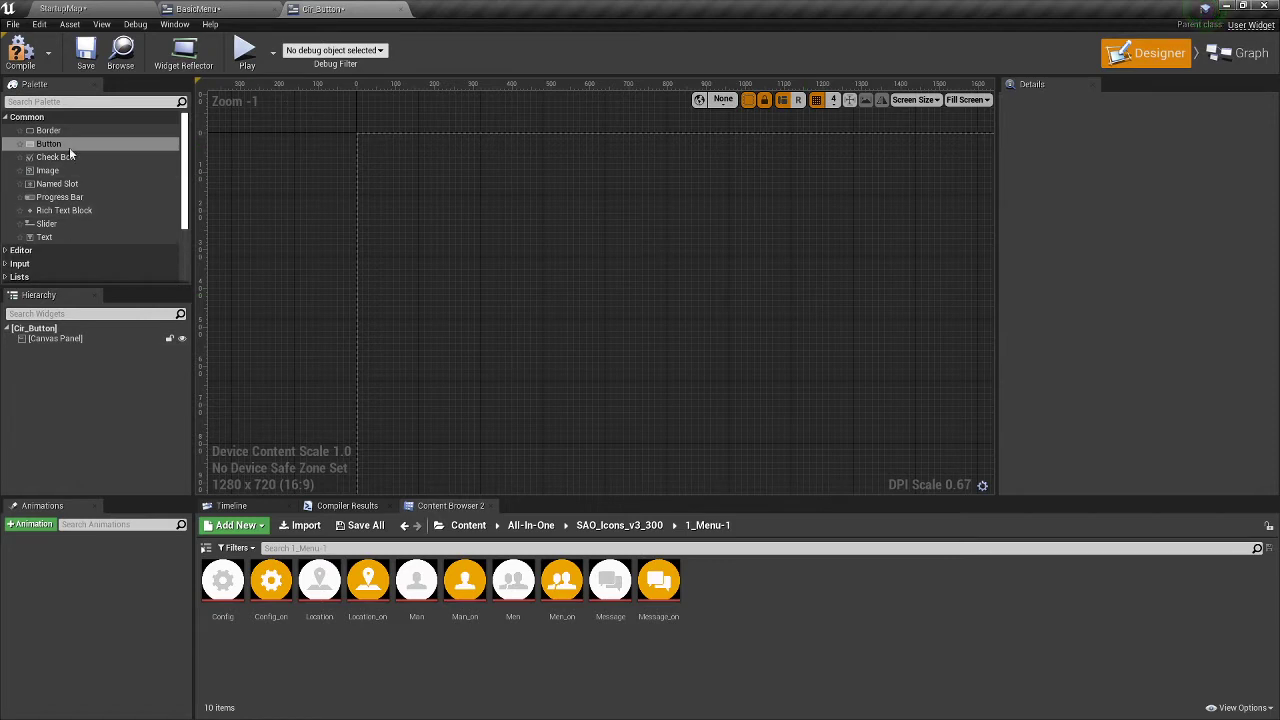
- Add a new Button at about 664, 356 and set its Normal style image to the Men texture
left_click_drag(68, 145, 610, 279)
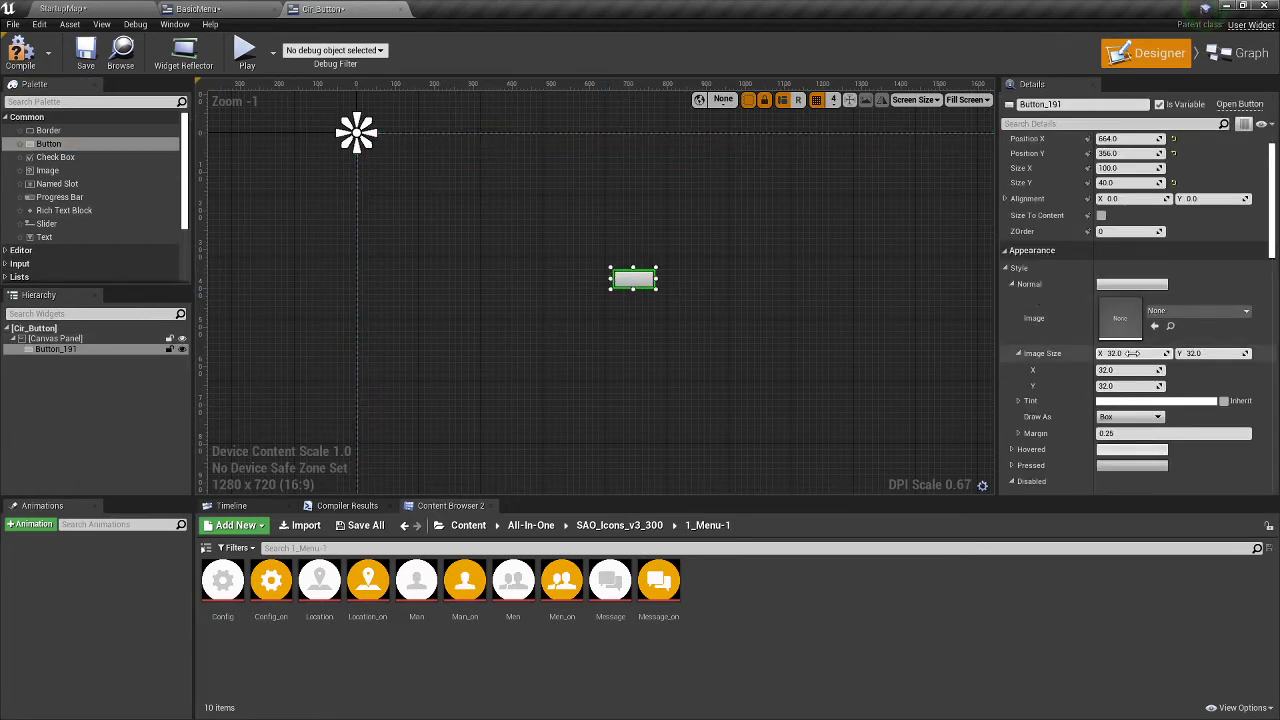
left_click(1198, 311)
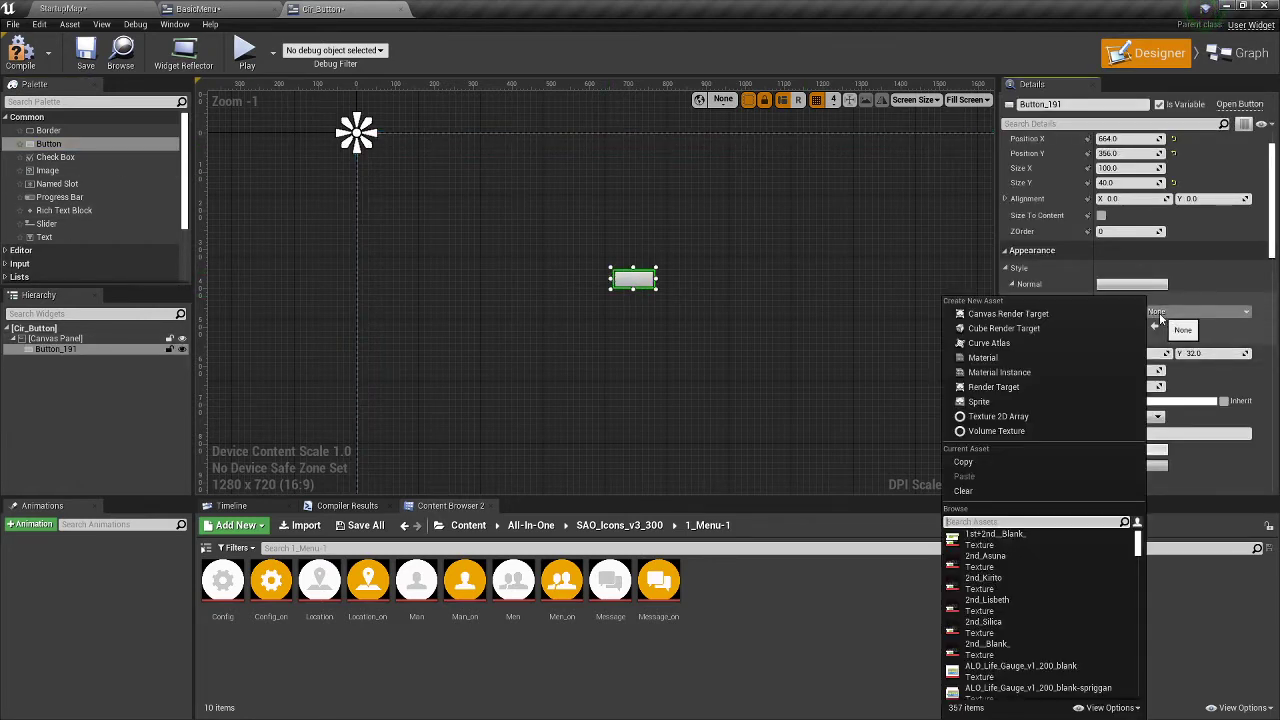
left_click(988, 587)
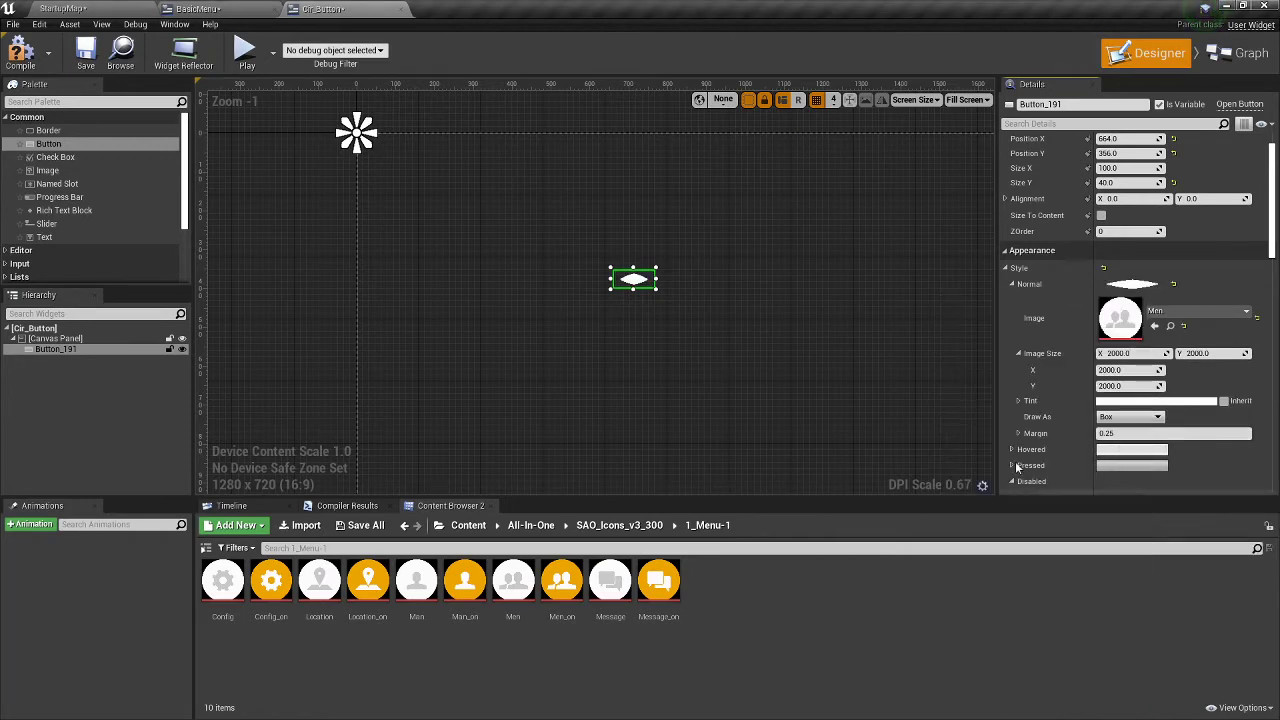
- Enlarge the new button to about 433 by 399 and set its Normal Image Size to 20 by 20
scroll(656, 285, "up", 2)
left_click_drag(648, 286, 834, 484)
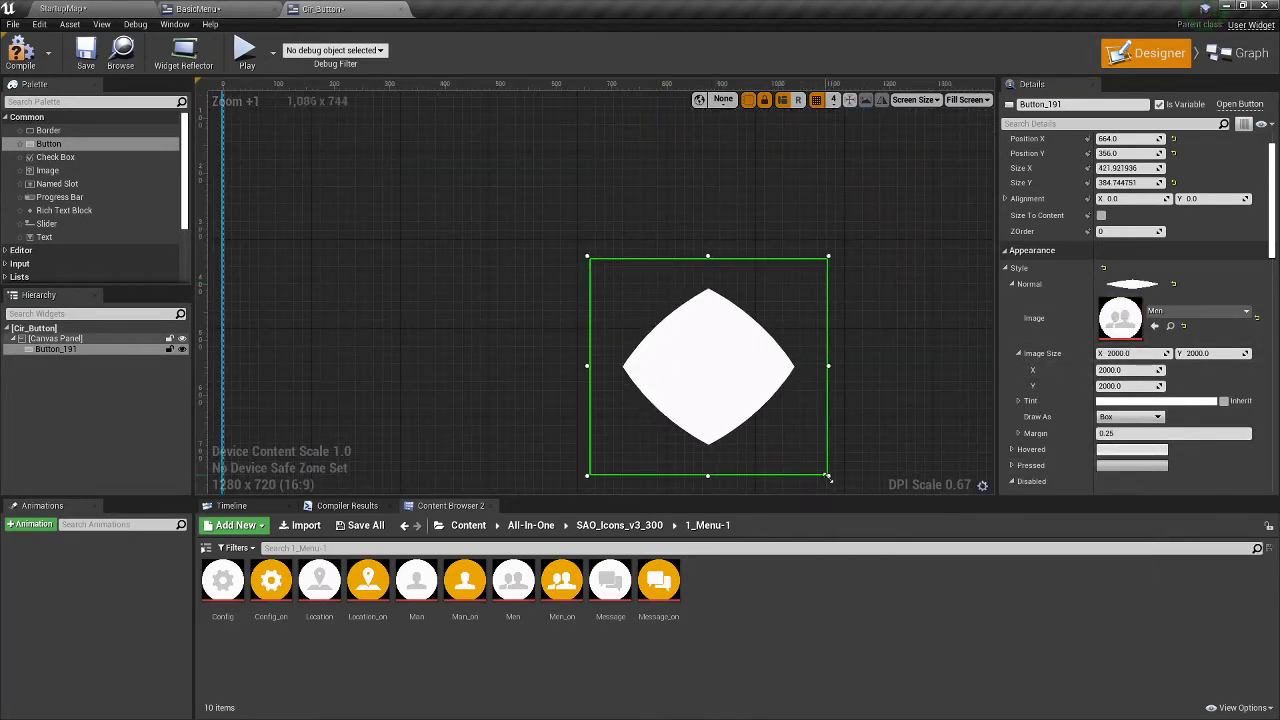
mouse_move(1152, 355)
left_mouse_down()
mouse_move(1100, 355)
mouse_move(1158, 354)
left_mouse_up()
type("20")
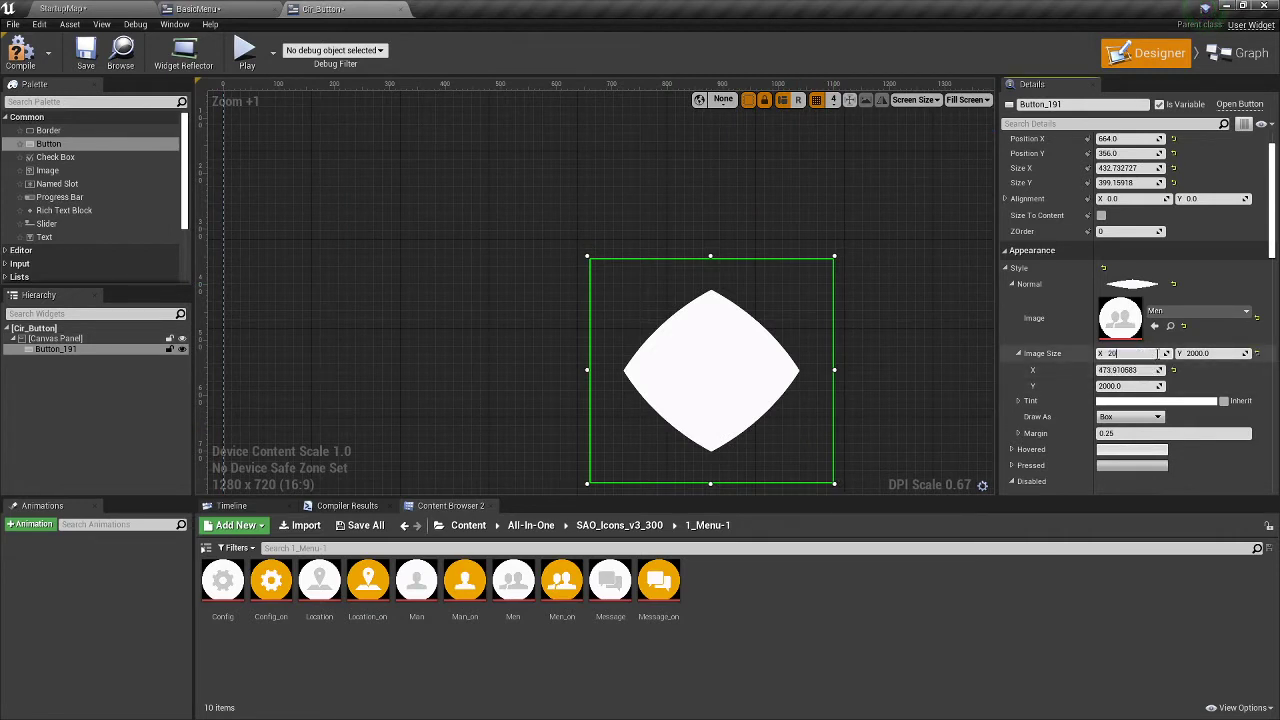
key("Tab")
type("2")
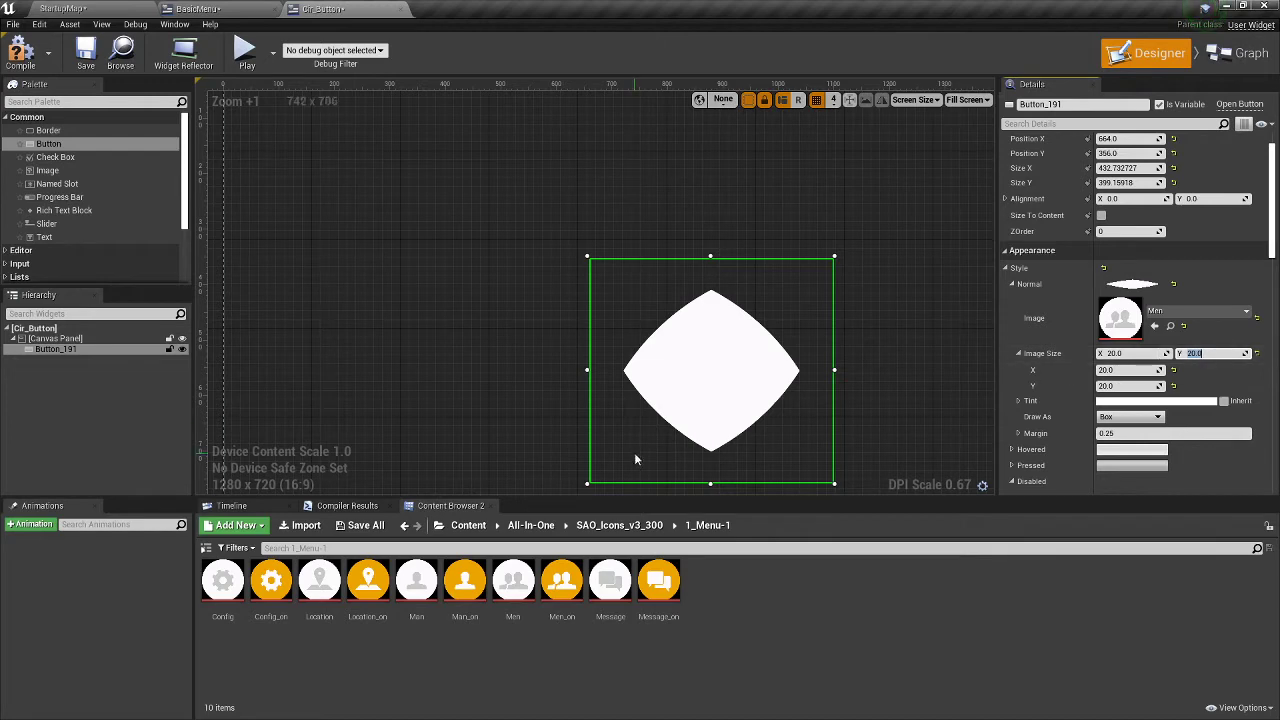
right_click_drag(724, 426, 594, 383)
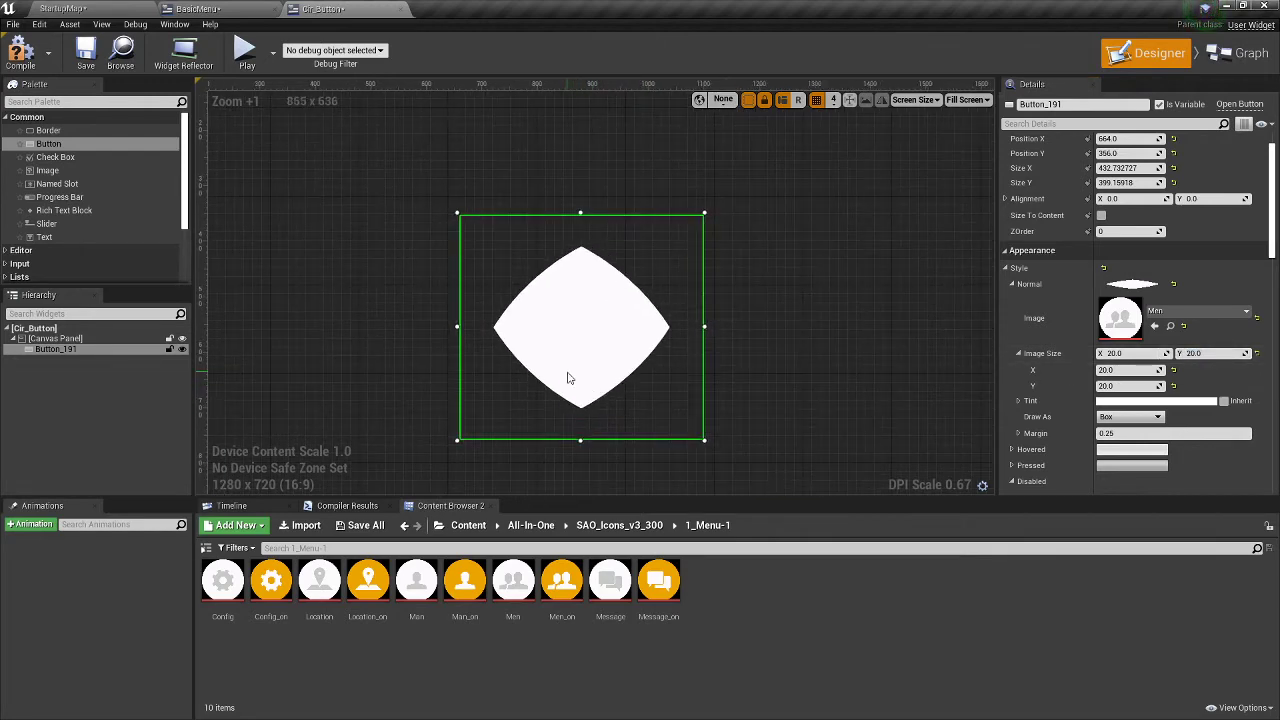
- Delete the button with the Men image, leaving the canvas panel empty
key("alt+Tab")
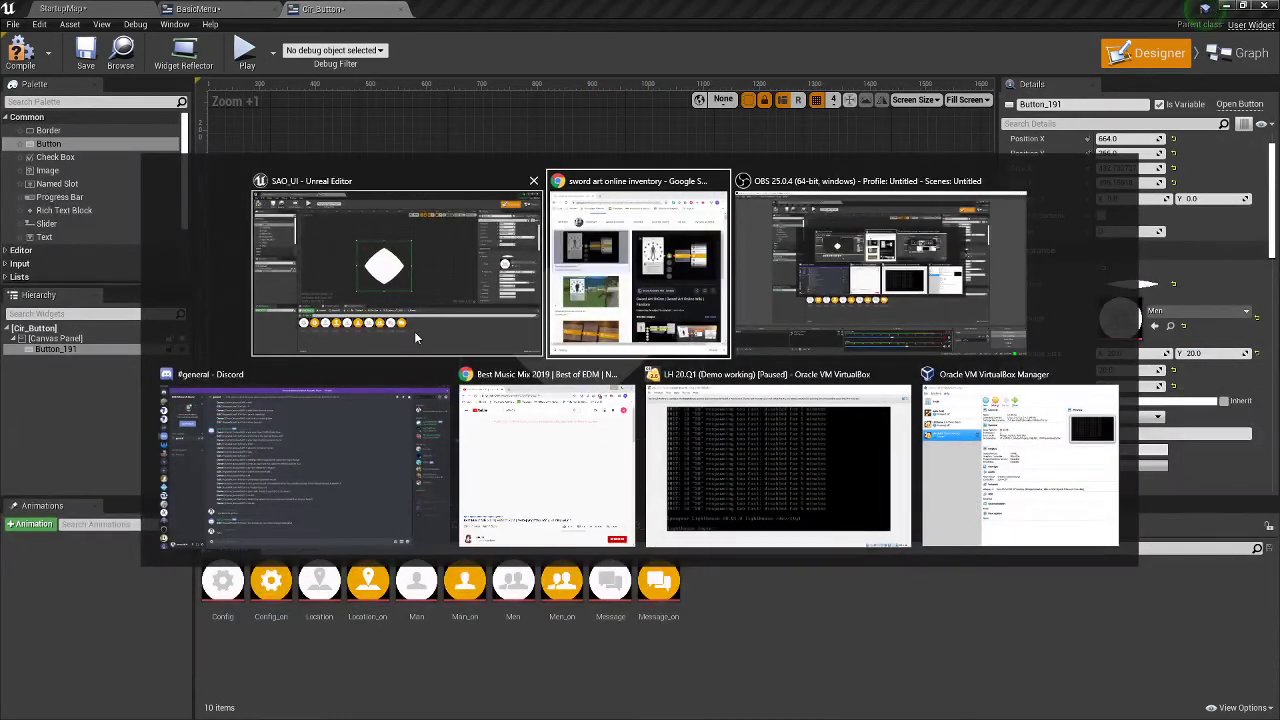
left_click(422, 247)
key("Delete")
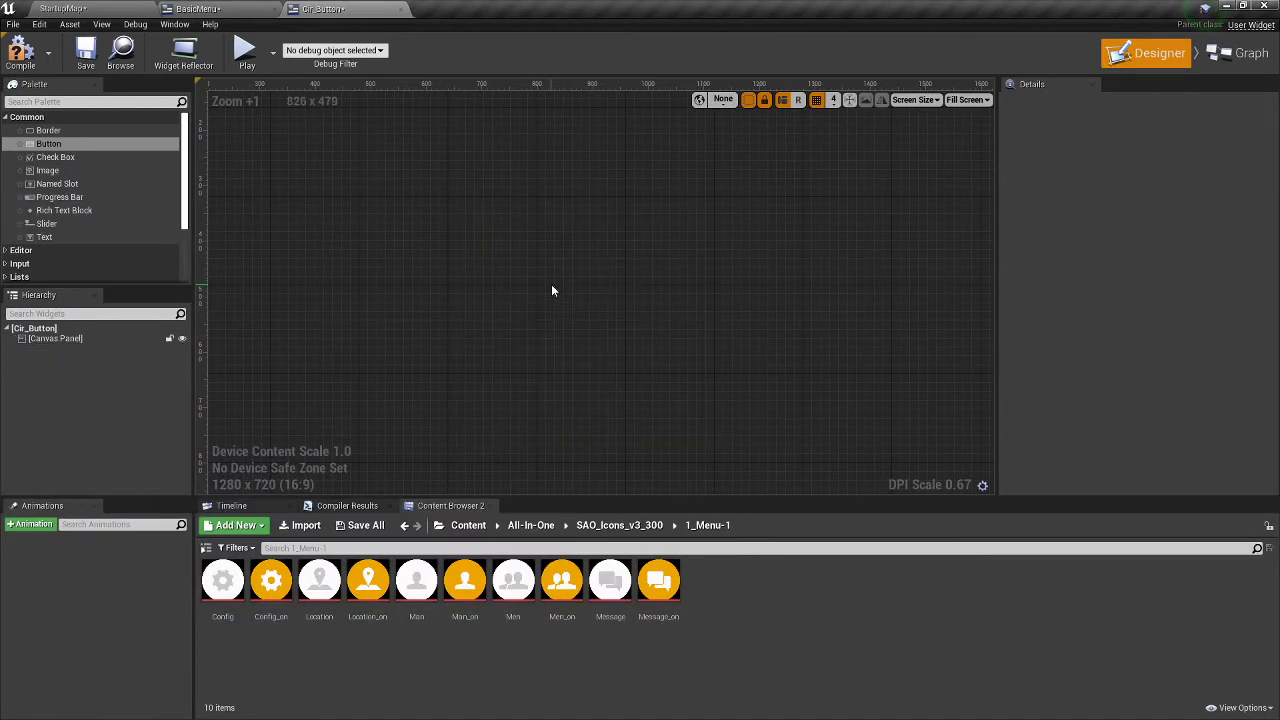
scroll(567, 282, "down", 7)
scroll(563, 428, "up", 3)
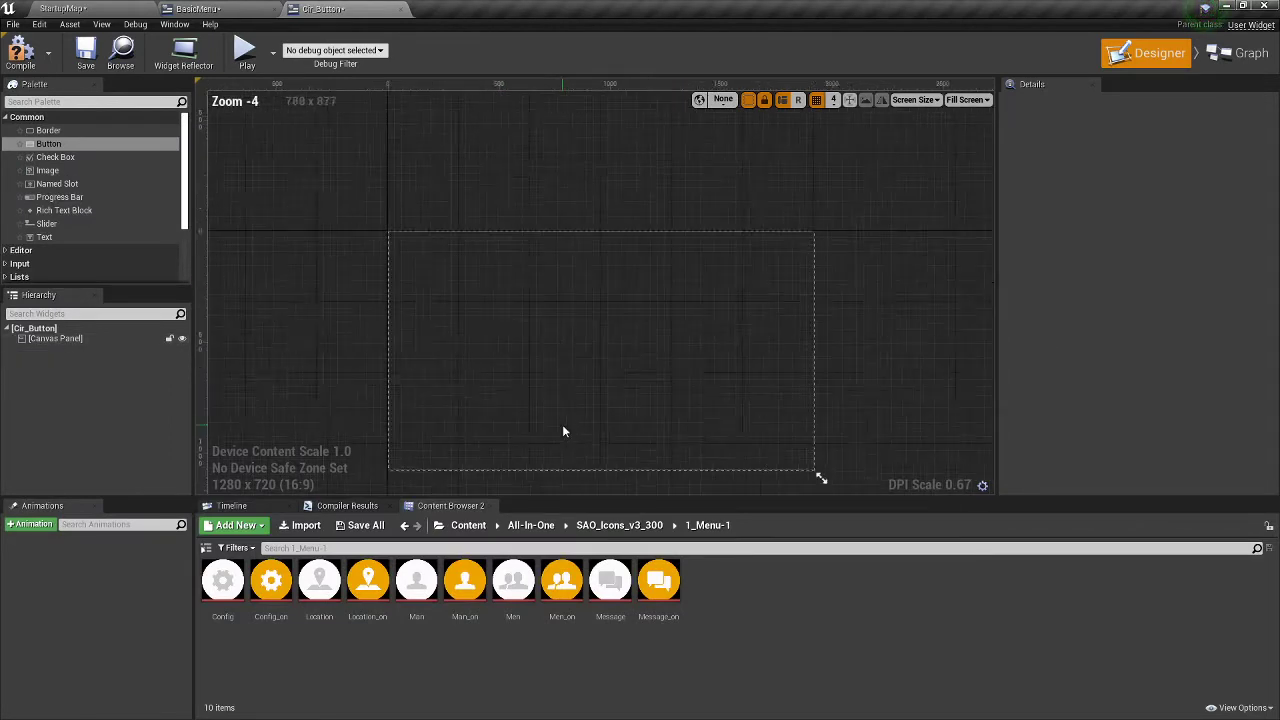
- Open the Men texture from the 1_Menu-1 folder in the texture editor
left_click(500, 587)
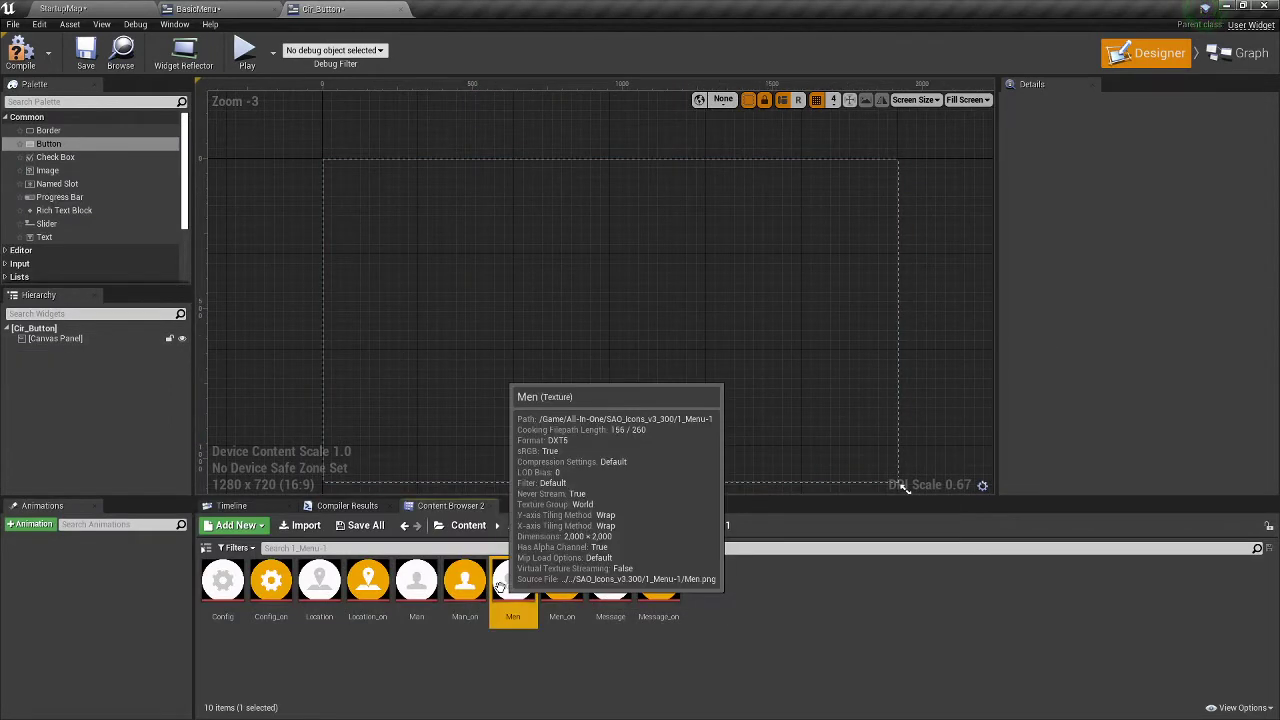
left_click_drag(500, 587, 506, 583)
right_click(505, 584)
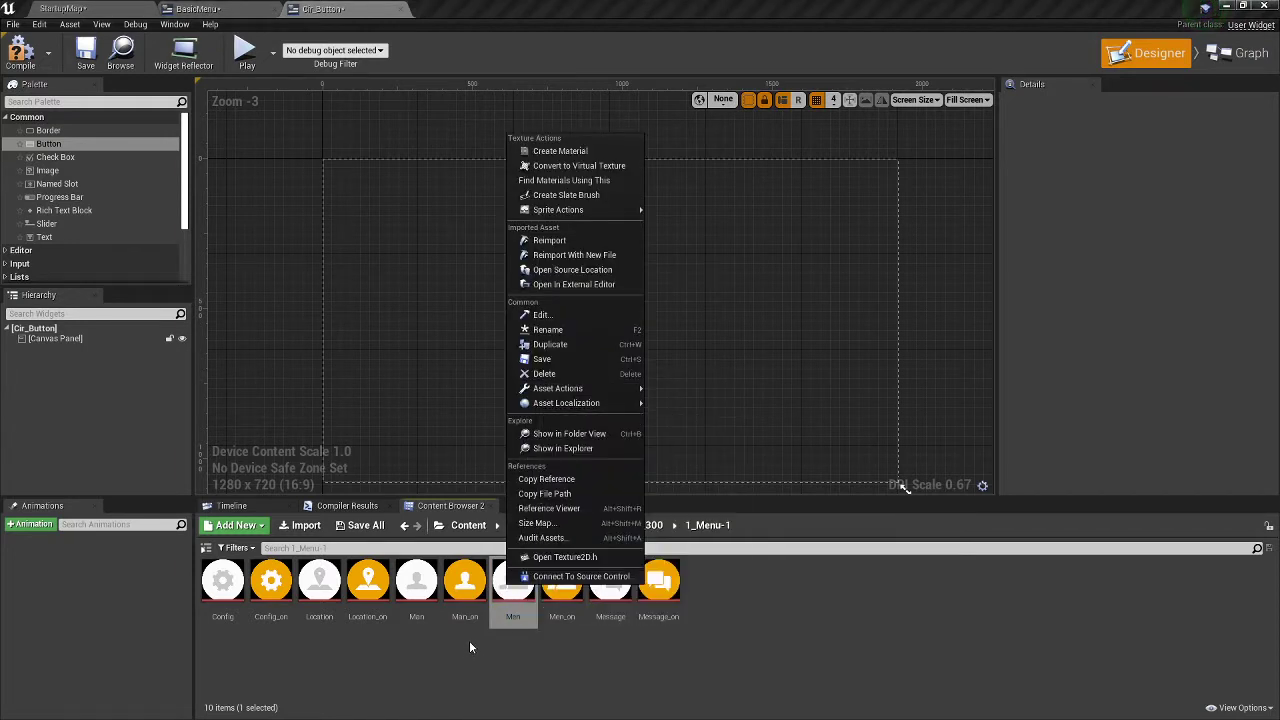
mouse_move(587, 211)
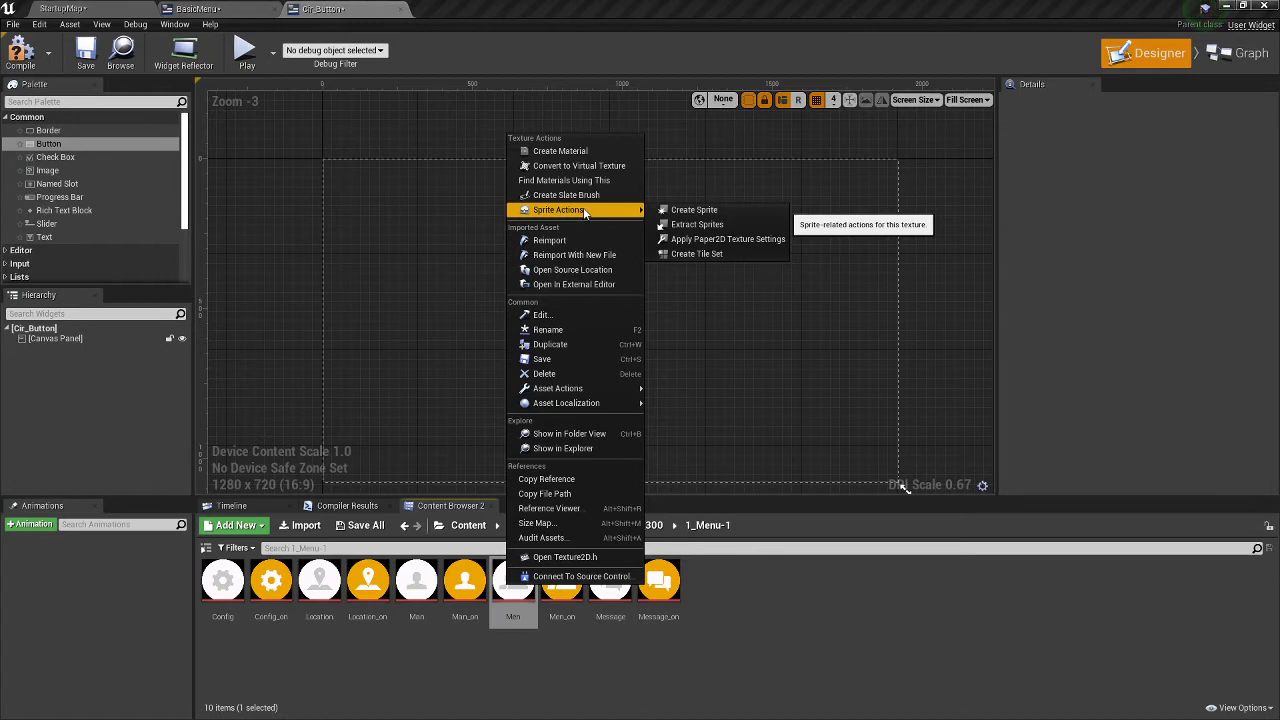
left_click(587, 316)
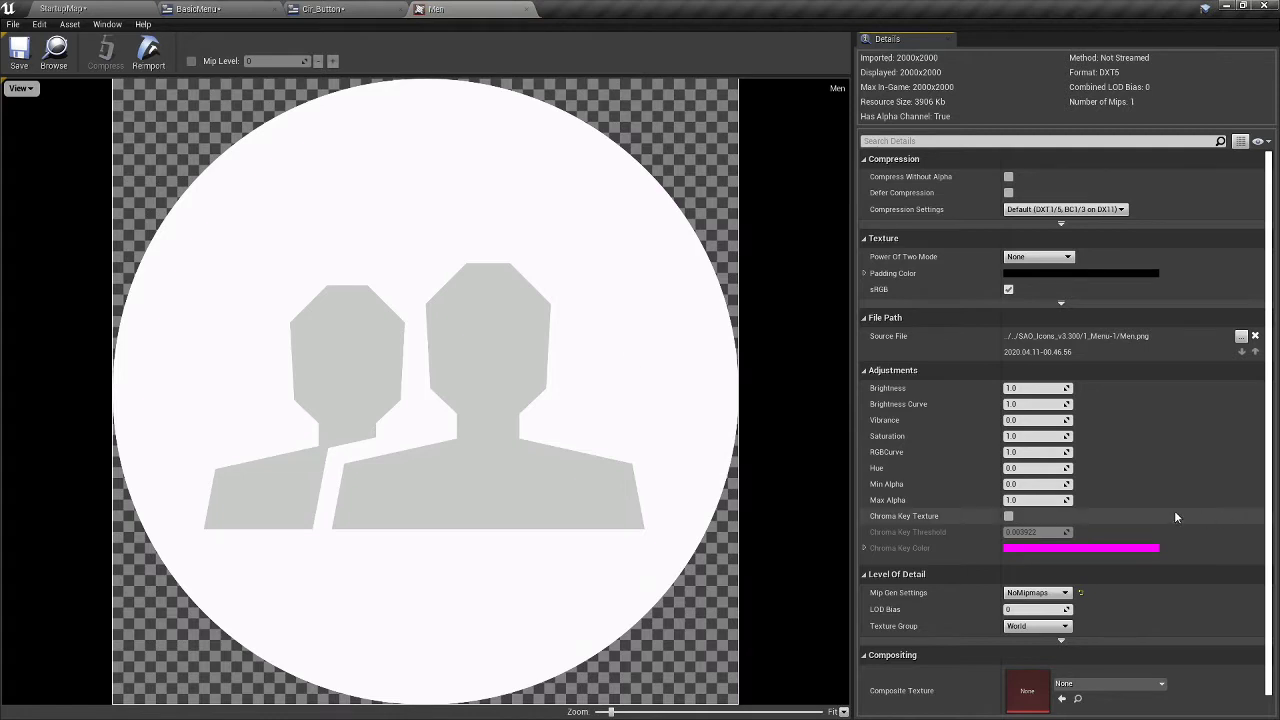
- Return to the Cir_Button designer, add a Button at about 764, 308, and set its Normal image to Ringed_Men_on
scroll(1174, 510, "down", 1)
left_click(385, 8)
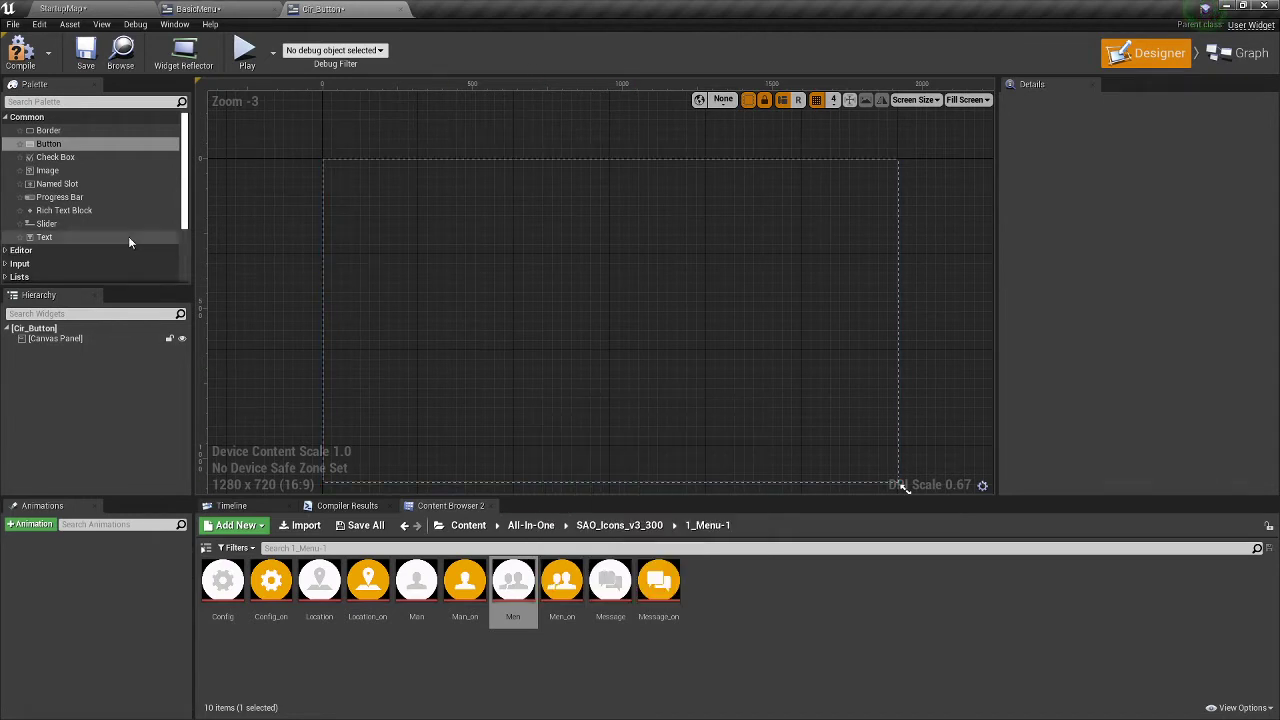
left_click_drag(55, 143, 550, 252)
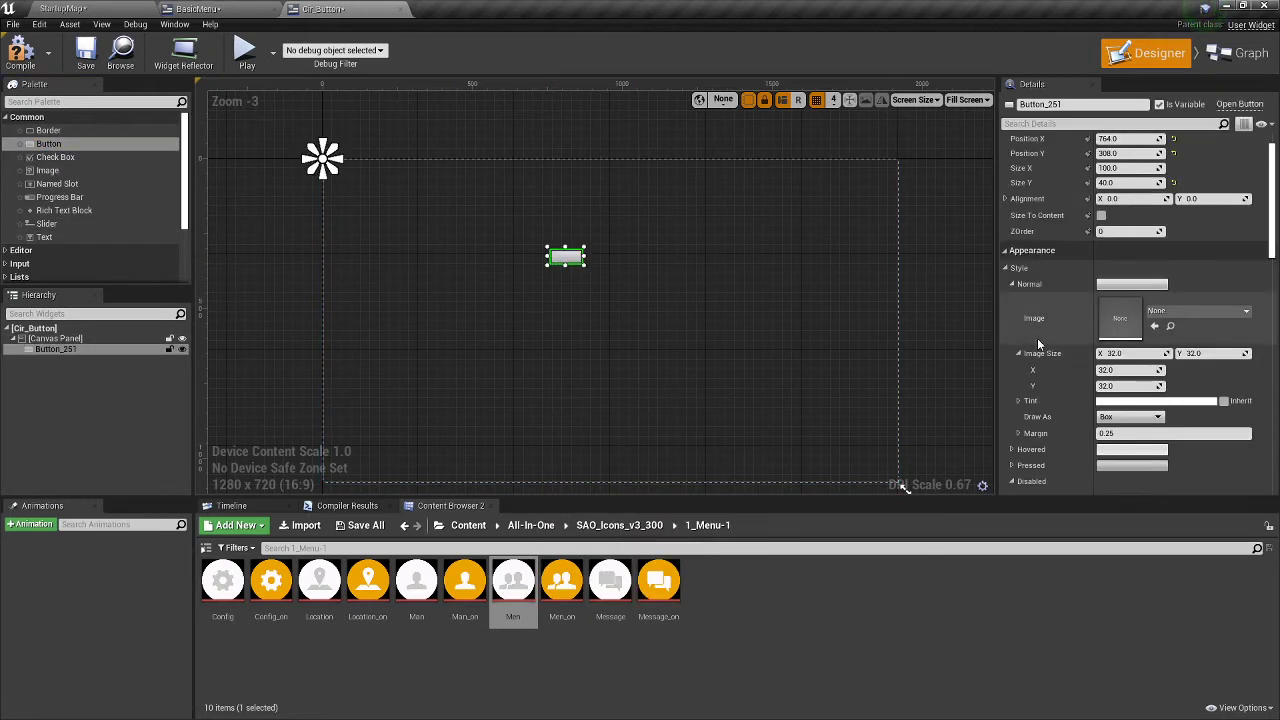
left_click(1180, 318)
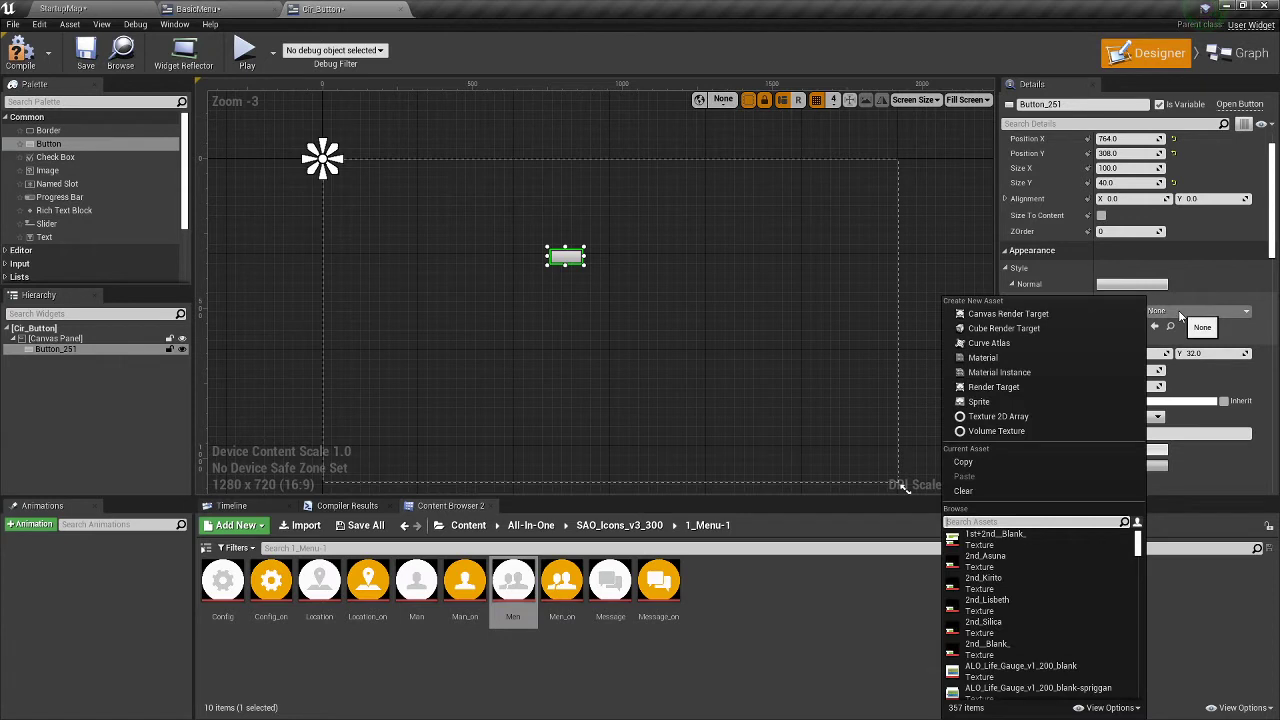
type("men")
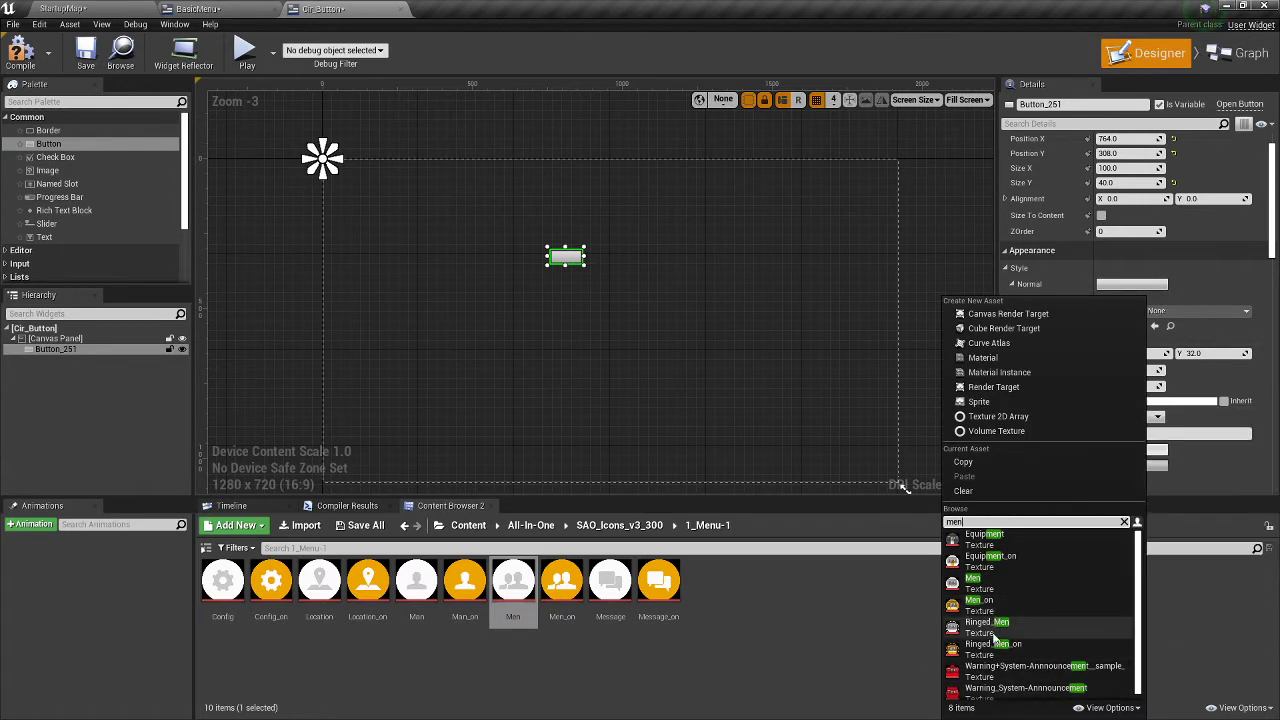
left_click(993, 645)
- Set the new button's size to 2000 by 2000
scroll(818, 278, "down", 4)
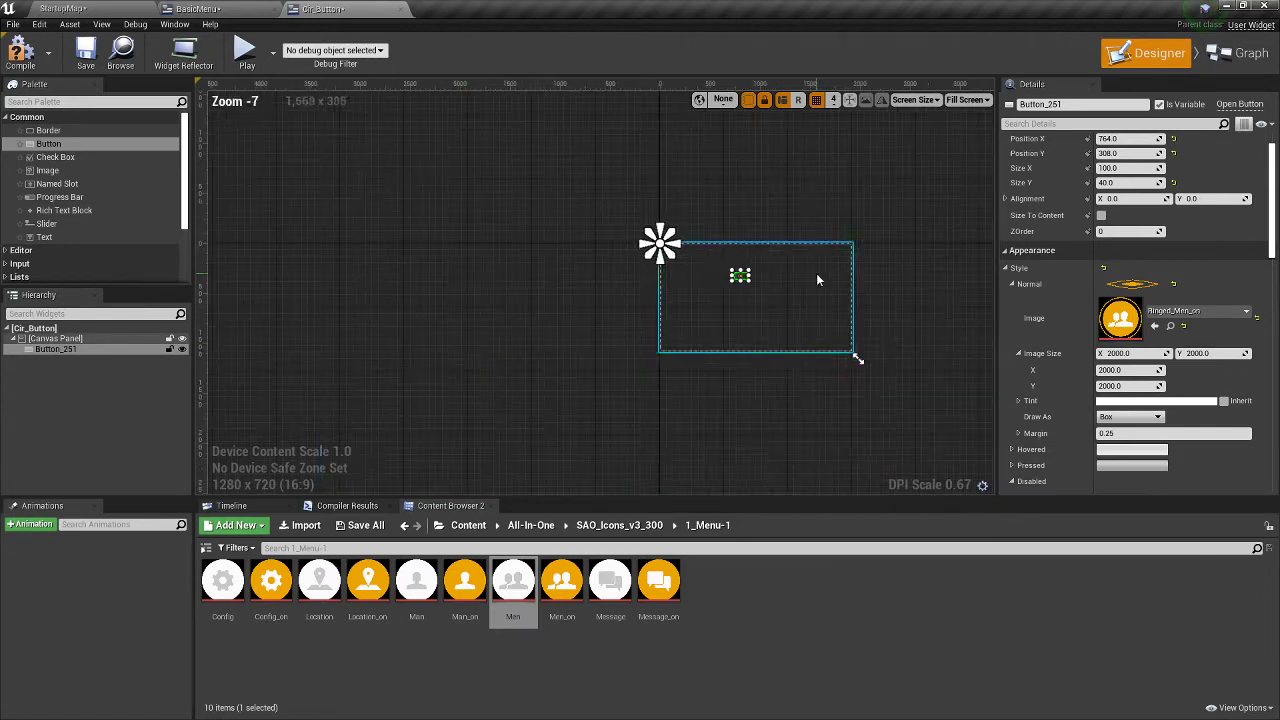
scroll(1123, 166, "up", 2)
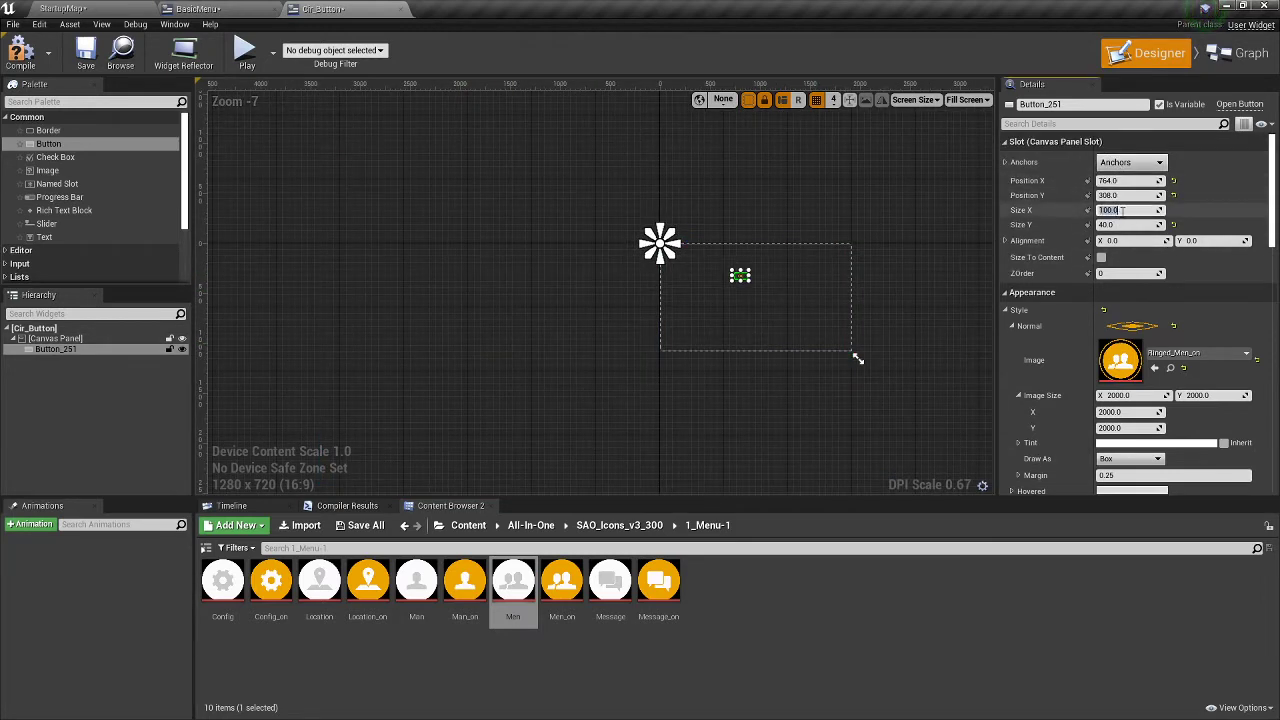
key("Tab")
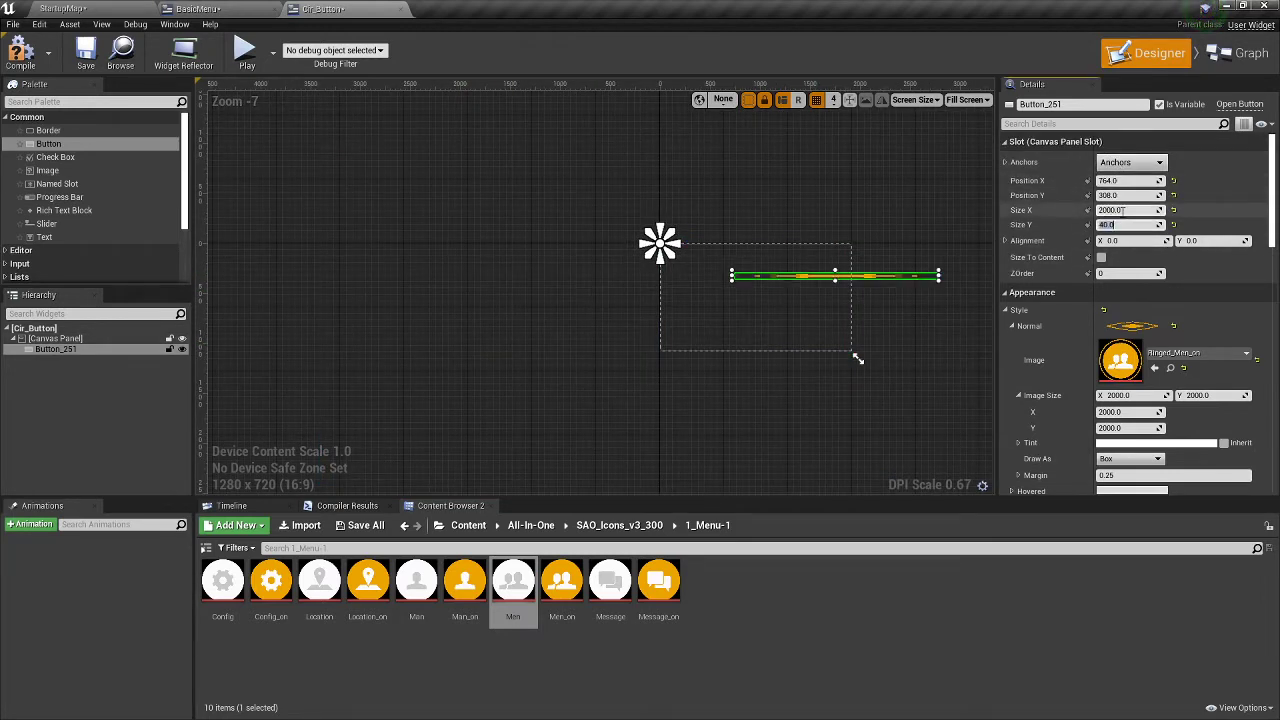
type("2000")
key("Return")
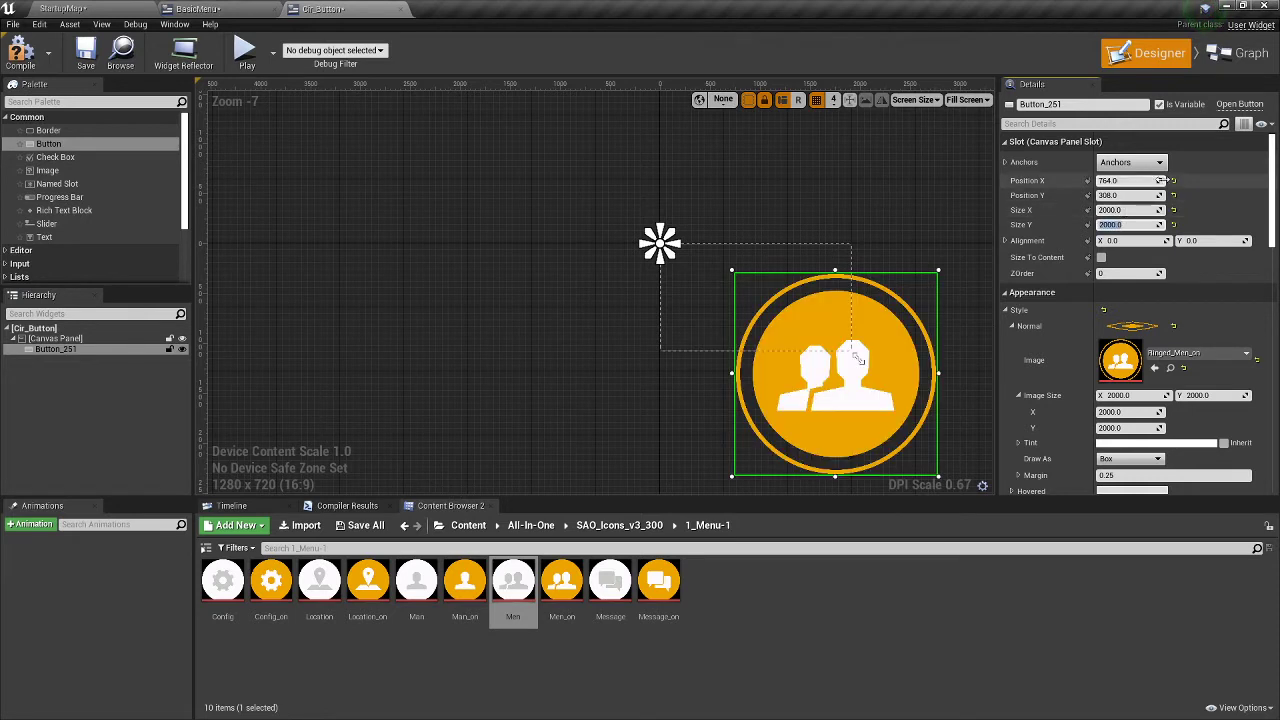
- Move the button to the canvas origin by setting its position to X 0 and Y 0
left_click(747, 244)
right_click_drag(747, 244, 547, 230)
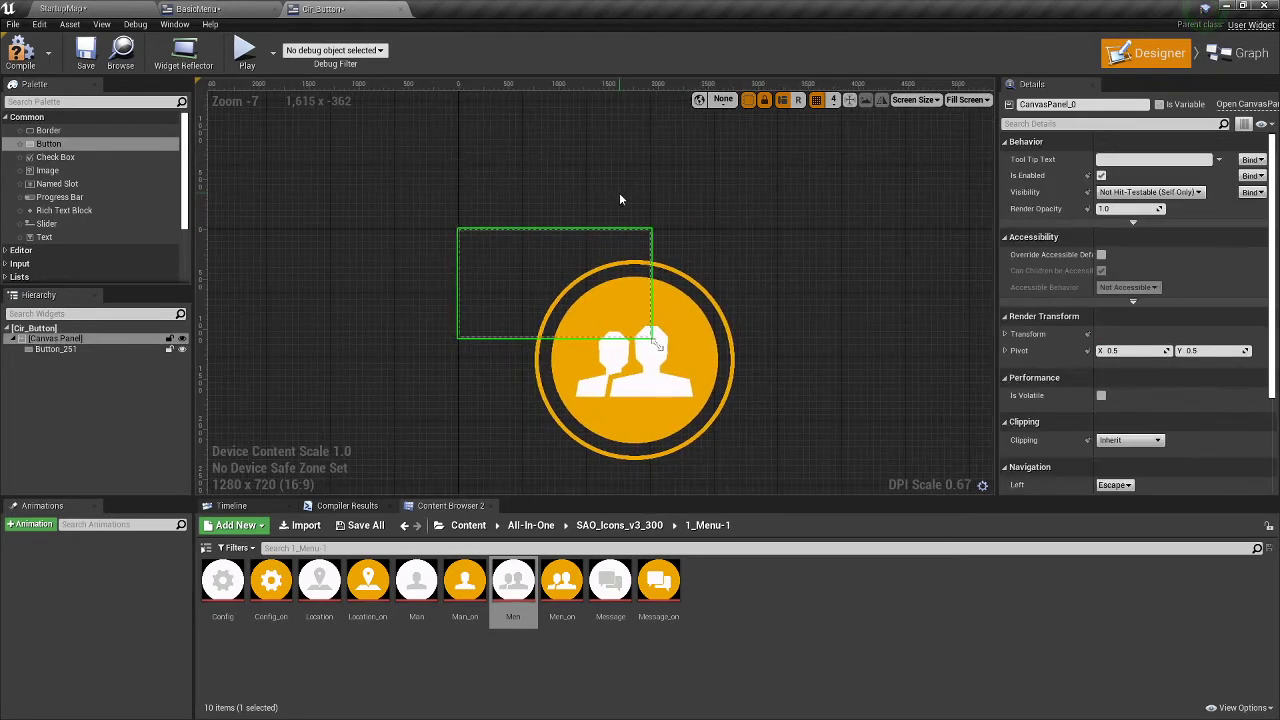
scroll(1243, 265, "down", 2)
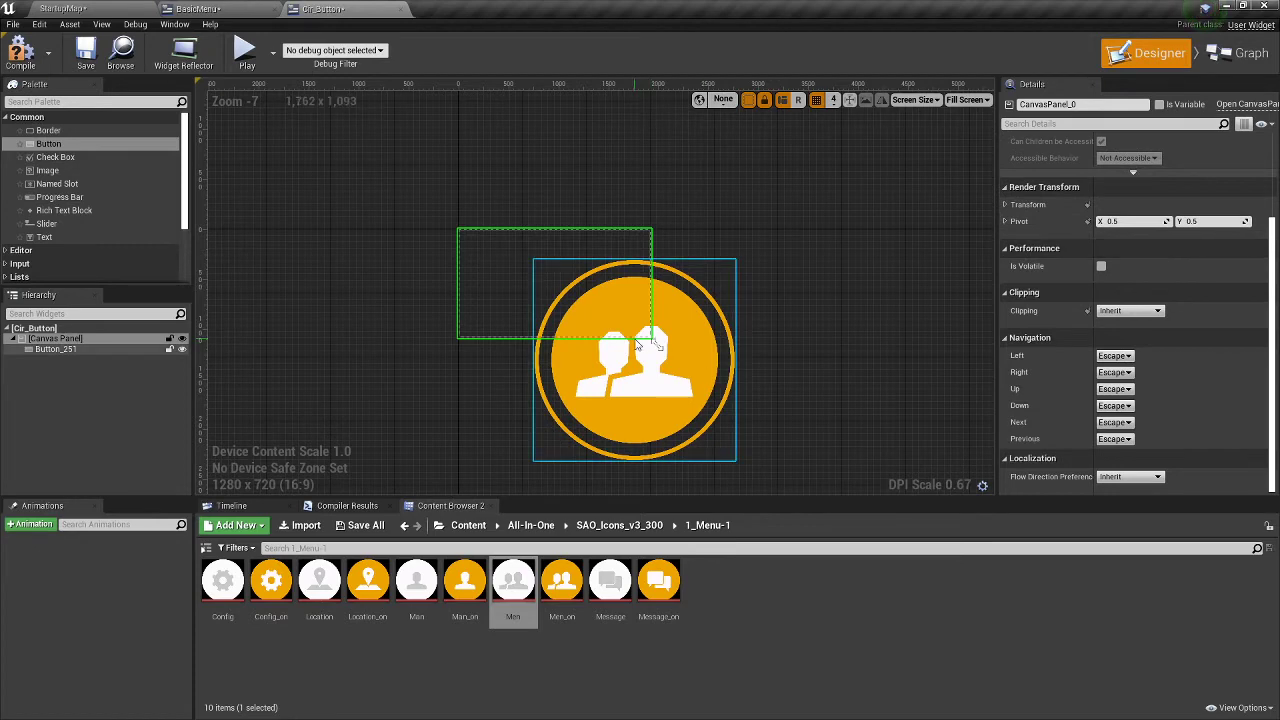
left_click(670, 344)
left_click_drag(670, 344, 623, 317)
scroll(1161, 289, "up", 2)
scroll(1161, 289, "up", 1)
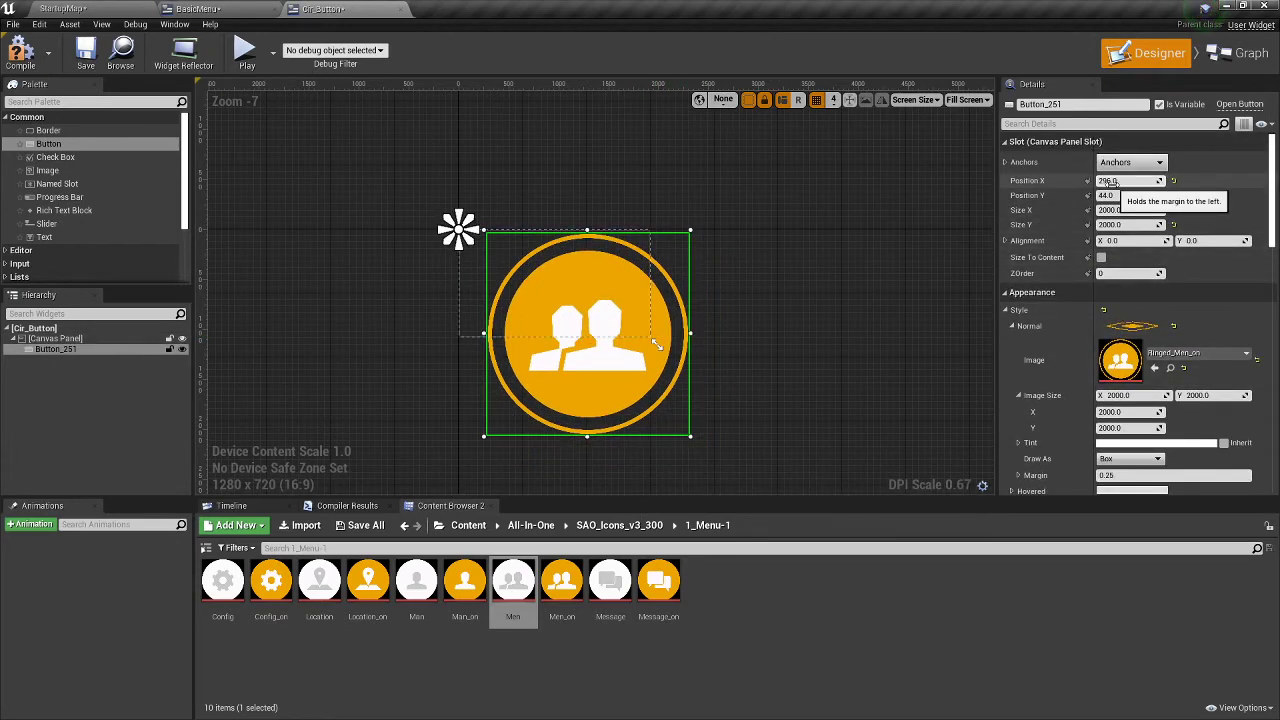
left_click(1110, 181)
type("0")
key("Tab")
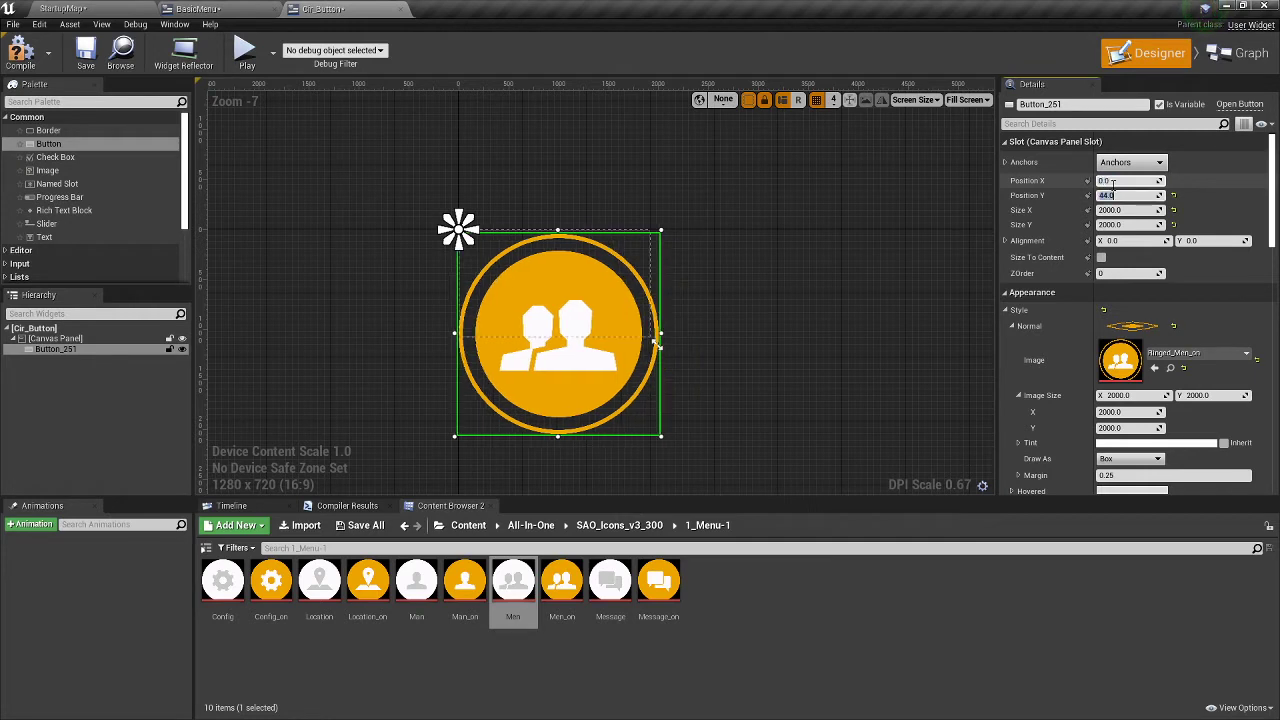
type("0")
key("Return")
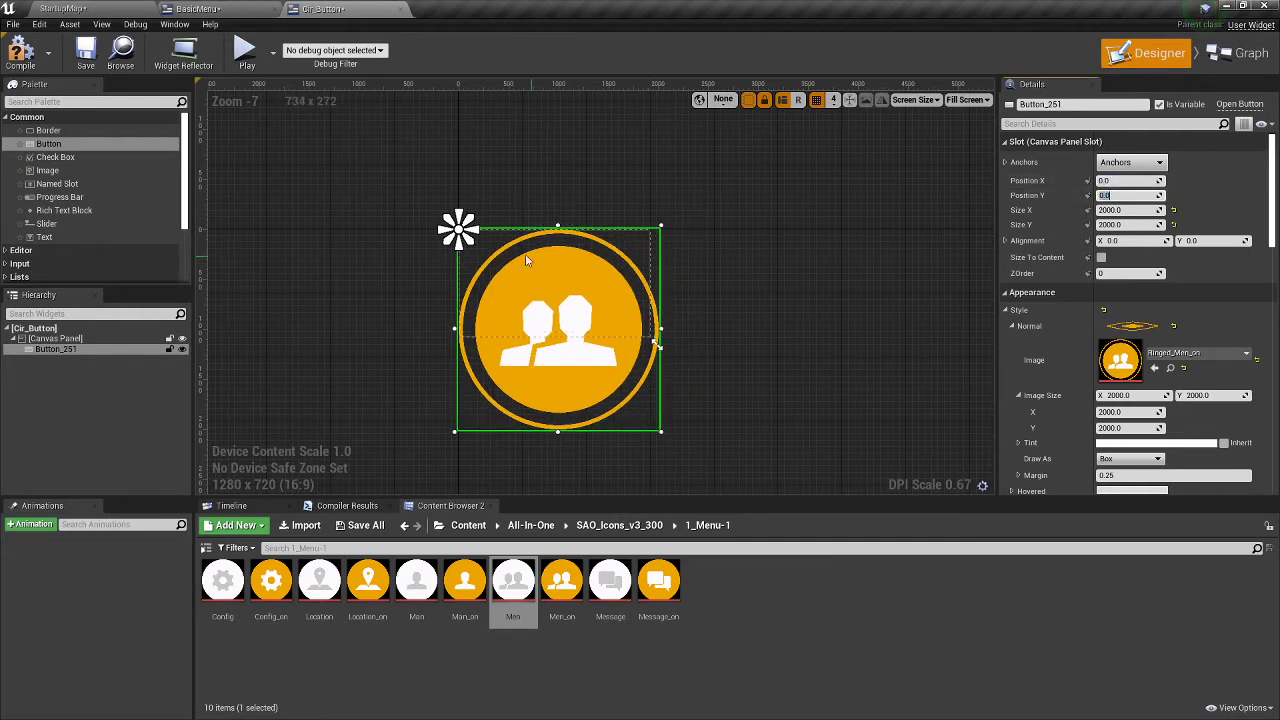
- Anchor the button to stretch across the whole canvas panel and set its right and bottom offsets to 0
left_click_drag(470, 248, 713, 470)
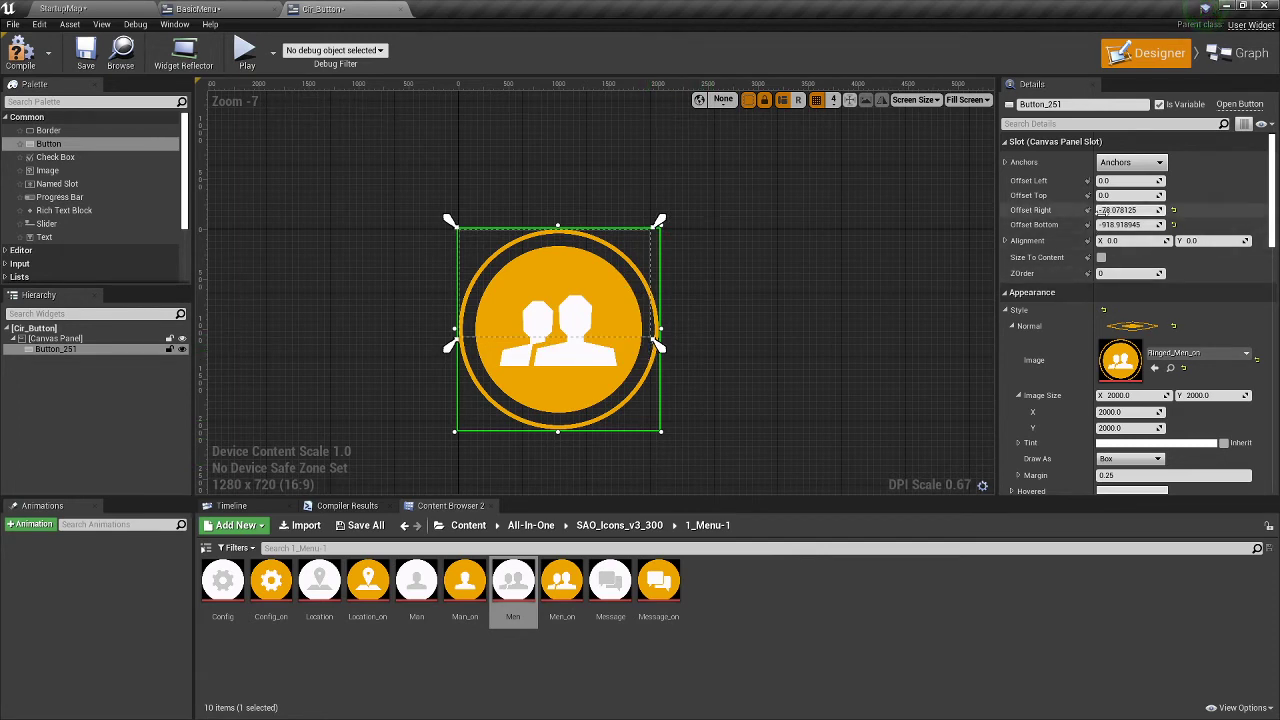
type("0")
key("Tab")
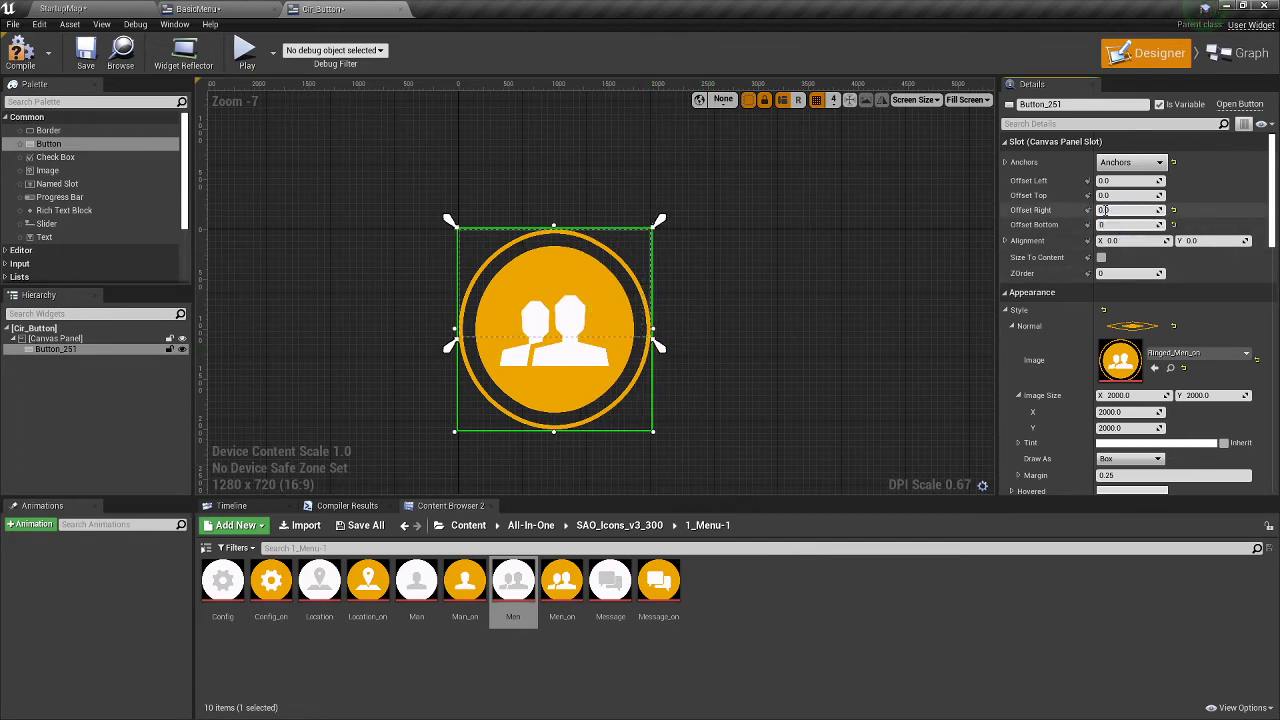
key("Return")
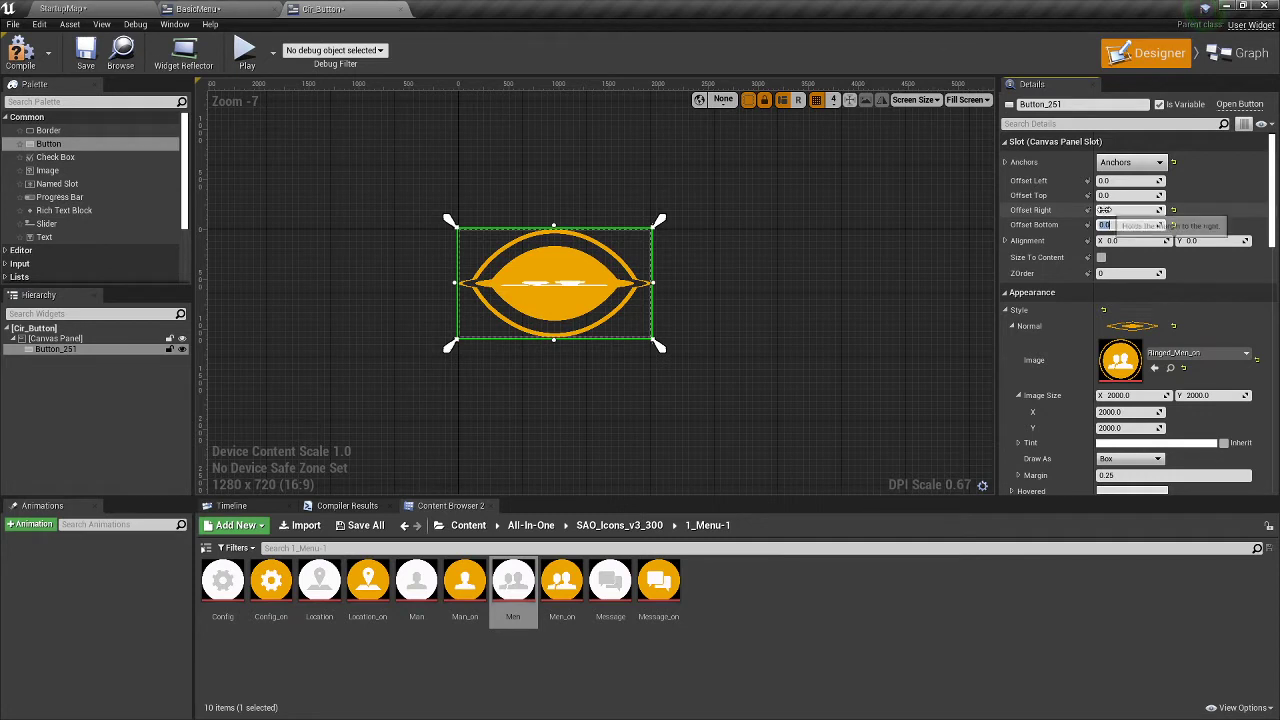
- Resize the canvas preview to about 1850 by 1410 to test how the stretched button scales
left_click(575, 341)
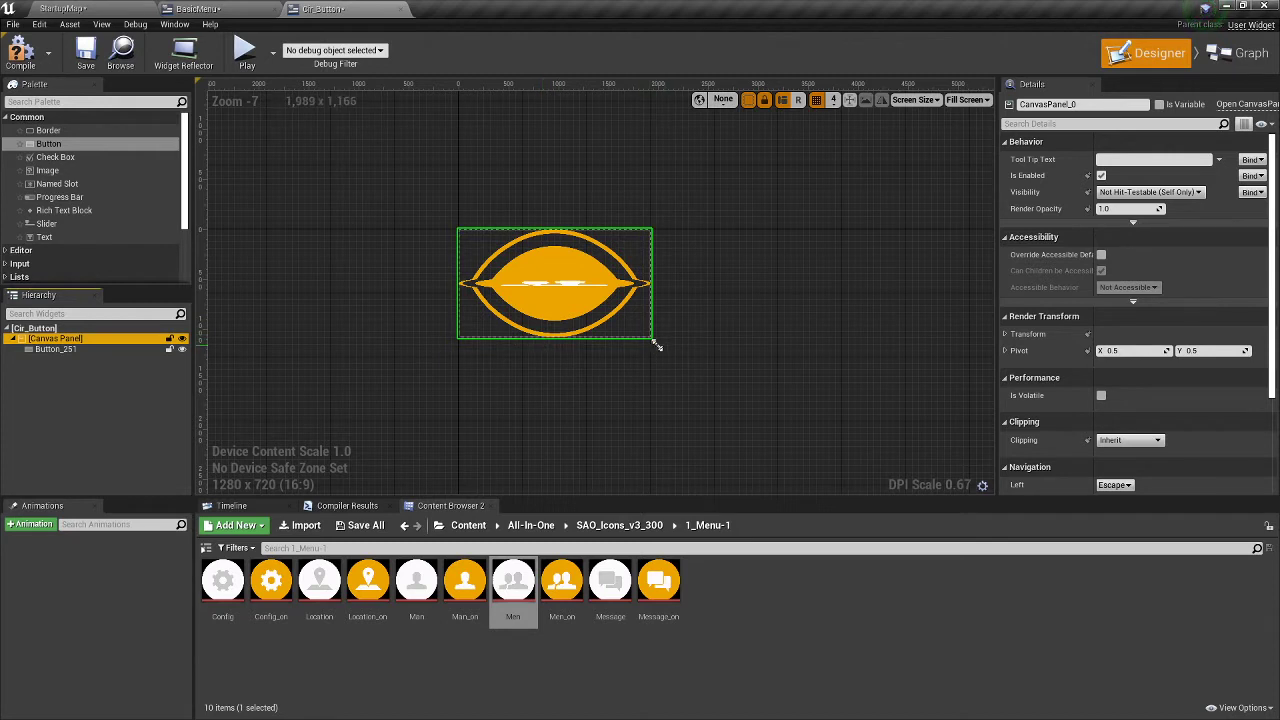
left_click_drag(657, 345, 741, 448)
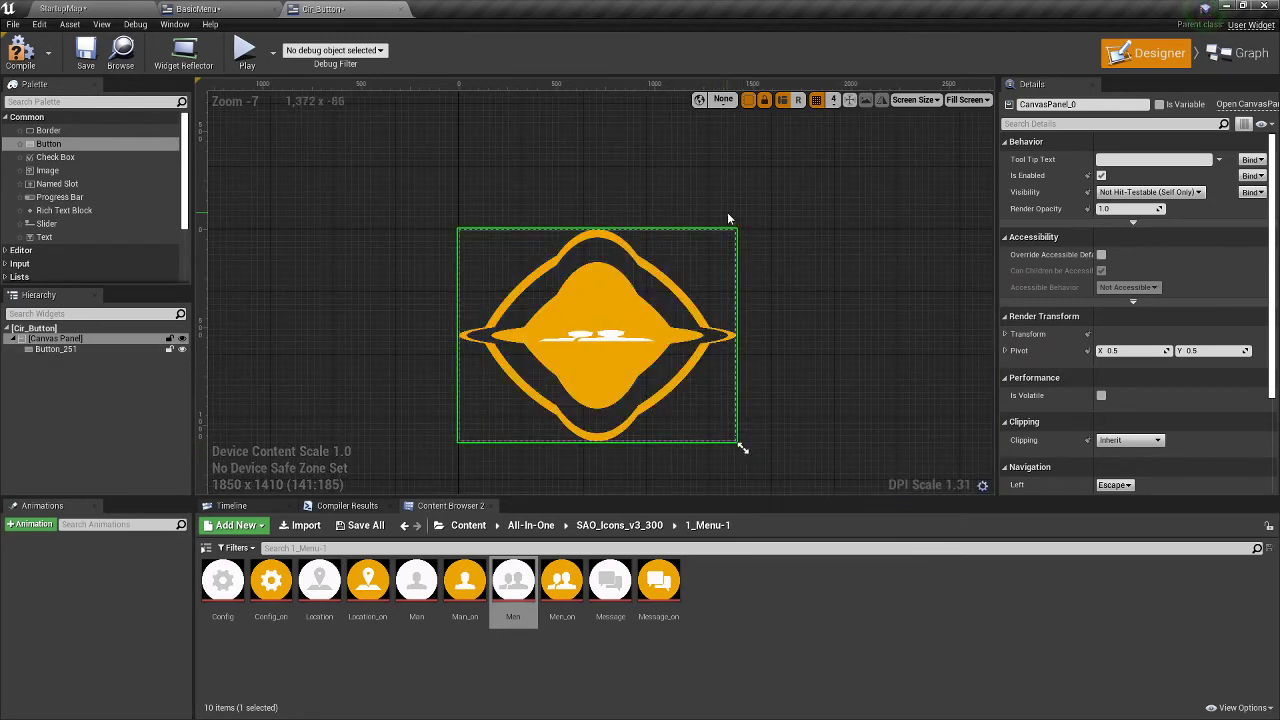
left_click(79, 338)
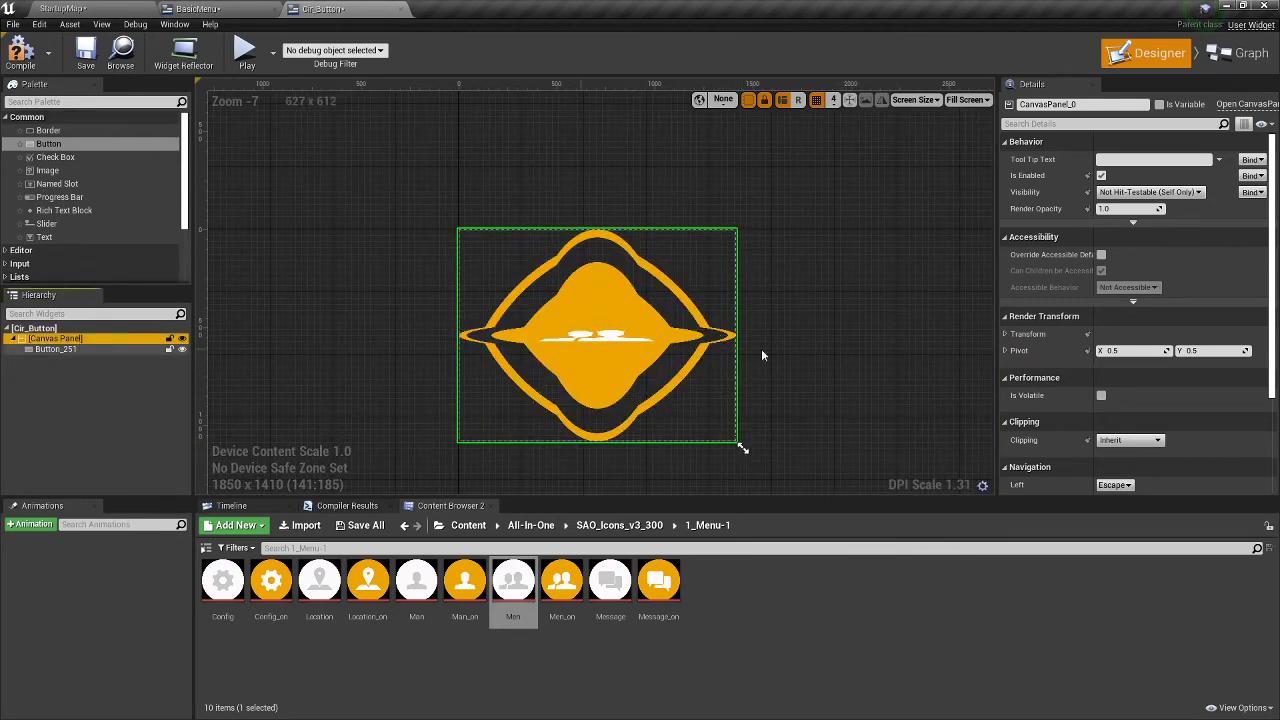
scroll(1218, 352, "down", 5)
scroll(1214, 350, "up", 5)
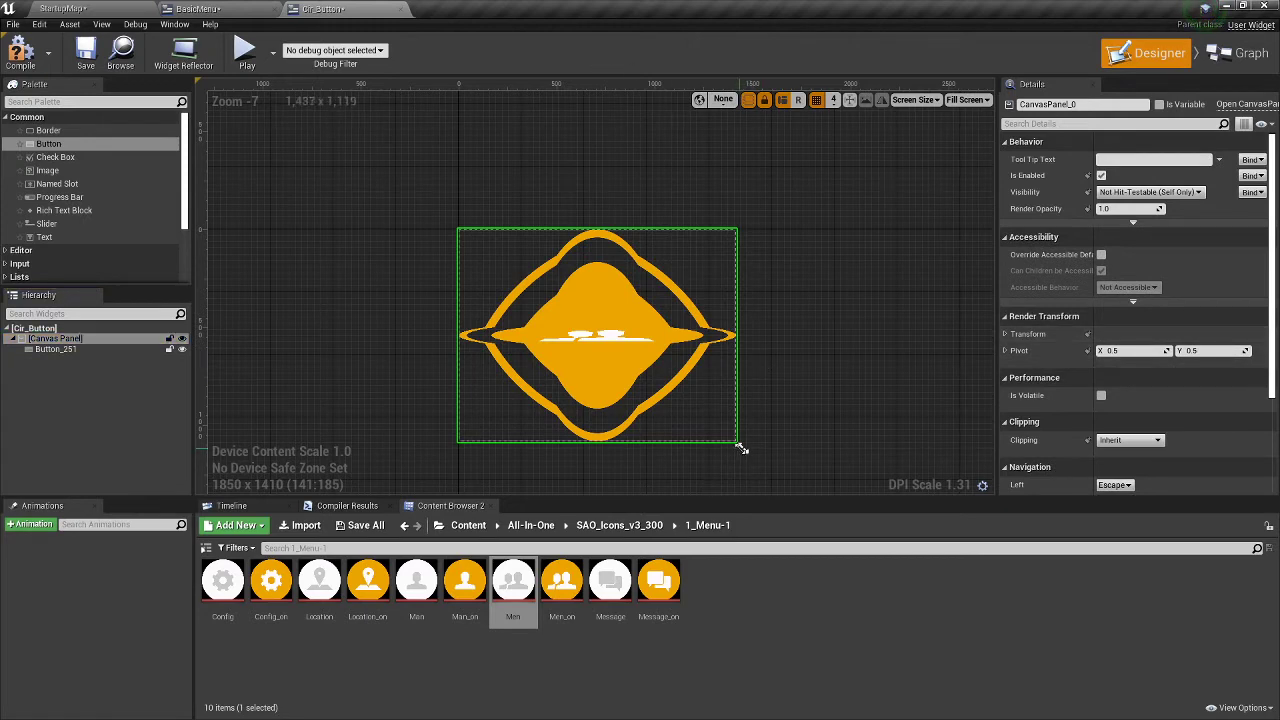
- Try further canvas preview sizes of about 1587 by 1329 and 2014 by 1696 to test the stretched button
right_click(741, 450)
left_click_drag(741, 448, 773, 500)
scroll(725, 430, "down", 3)
scroll(750, 485, "up", 2)
right_click_drag(878, 374, 783, 272)
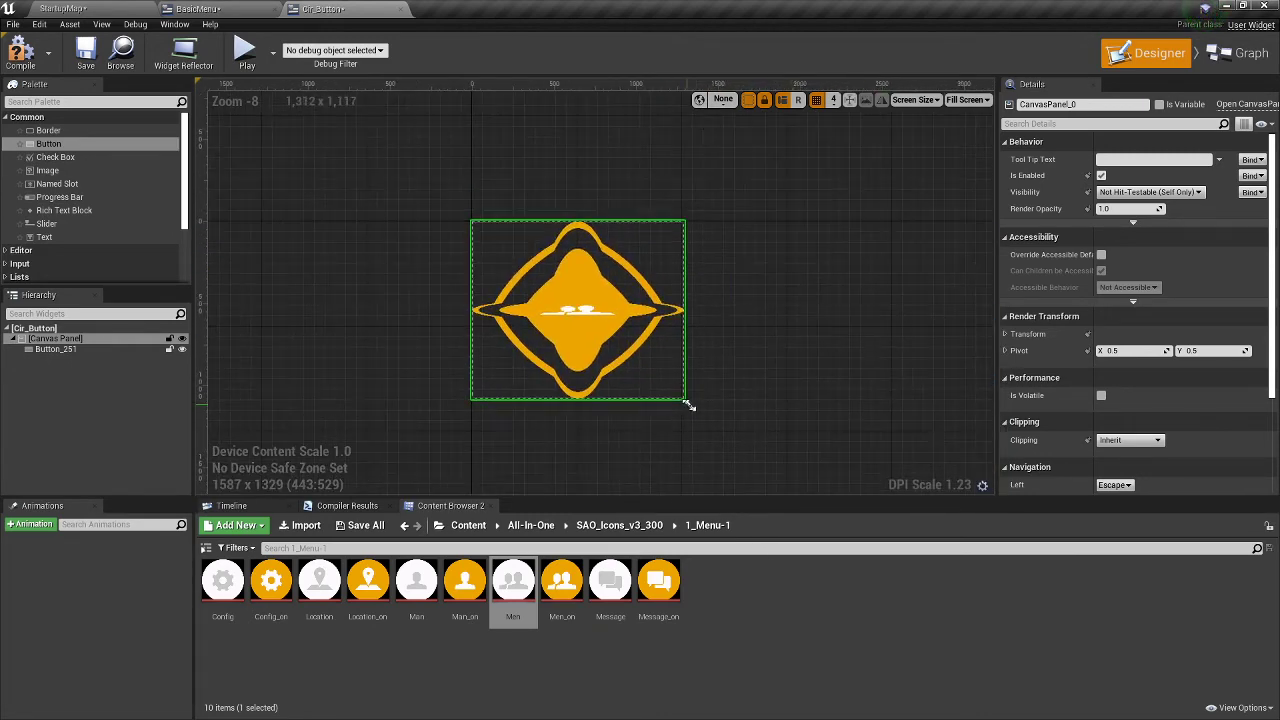
left_click_drag(689, 404, 743, 449)
- Undo the button's zero offsets and the stretch anchoring
left_click(598, 341)
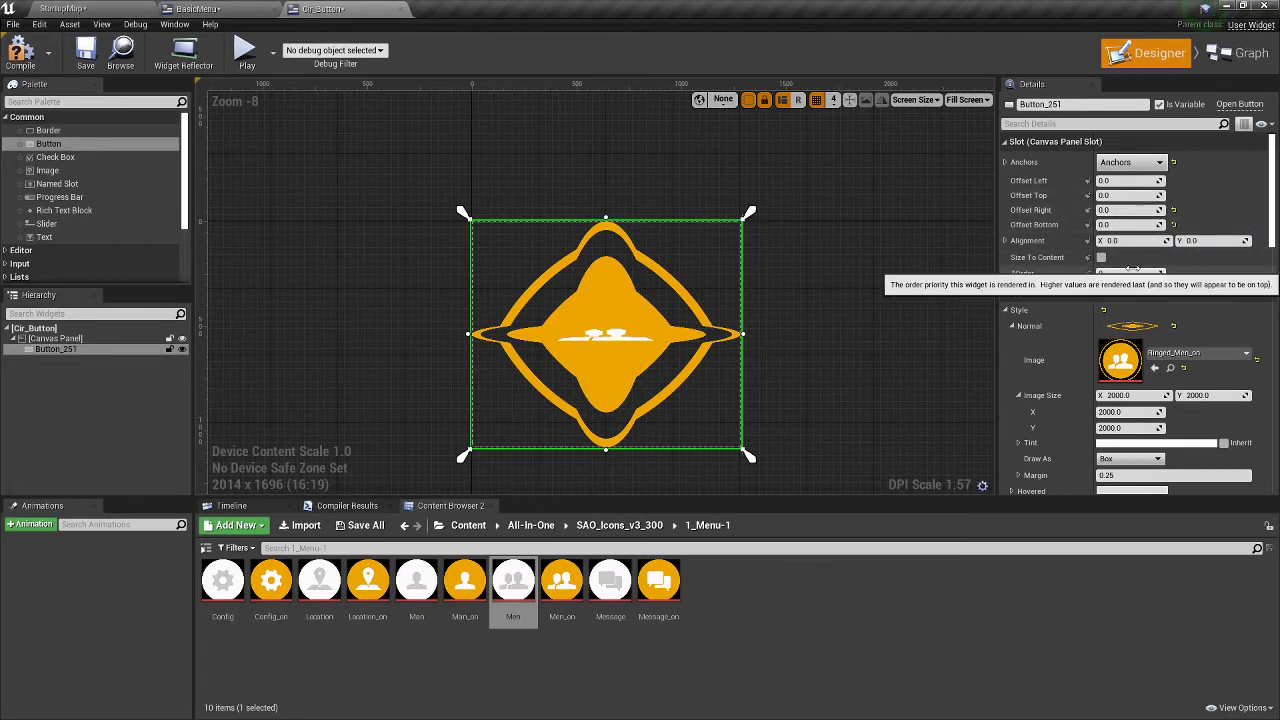
key("ctrl+z")
key("ctrl+z")
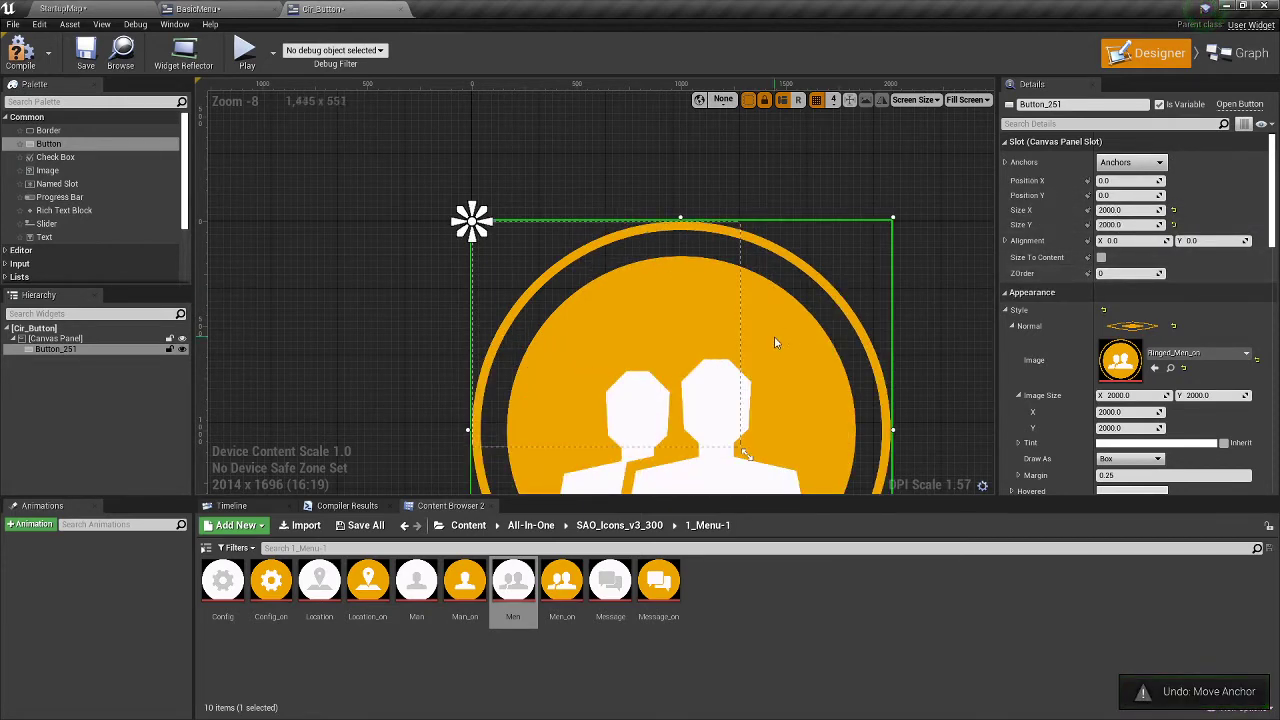
- Shrink the canvas preview to about 1276 by 1098 and enlarge the button to about 2511 by 2380
scroll(774, 343, "down", 2)
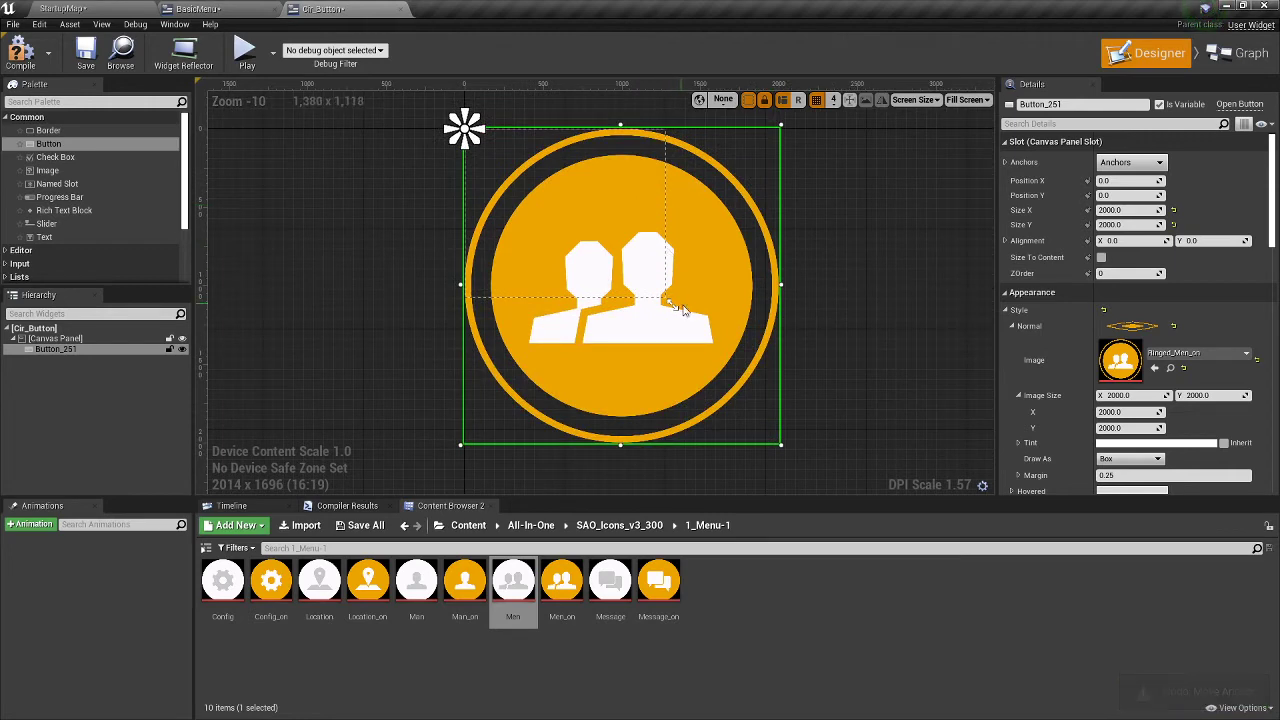
left_click_drag(671, 302, 599, 246)
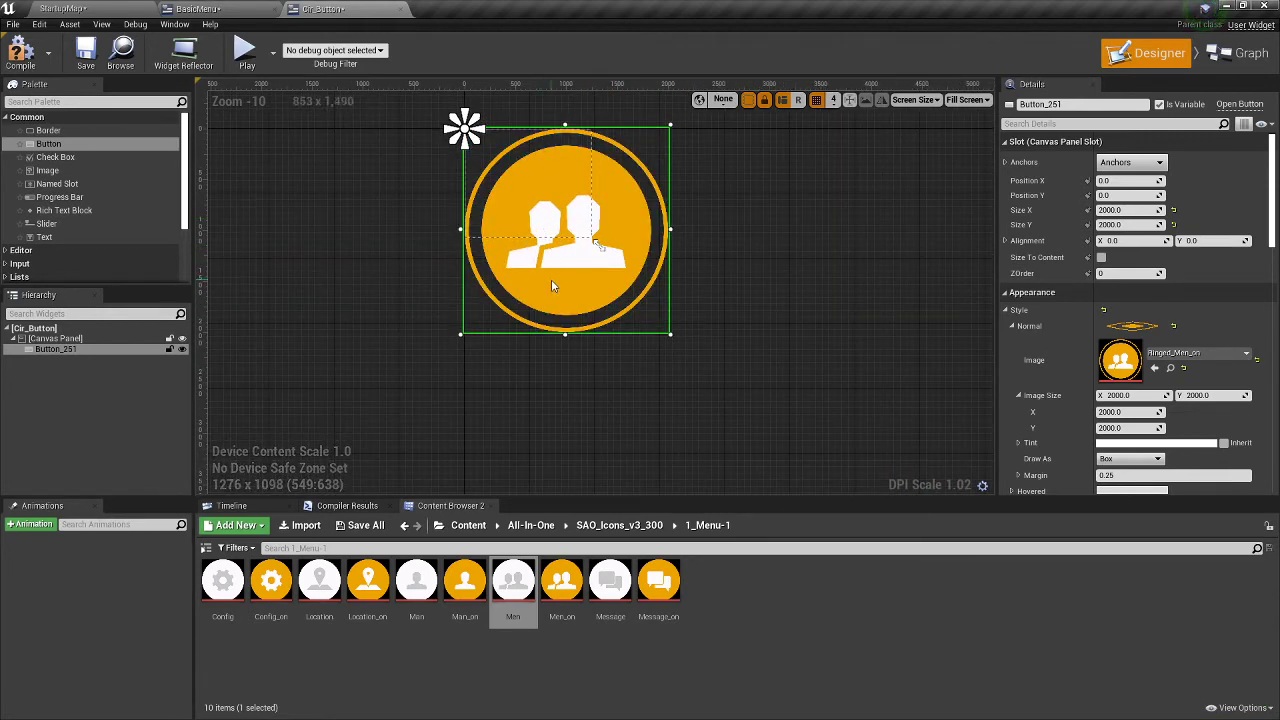
left_click(115, 338)
left_click(89, 350)
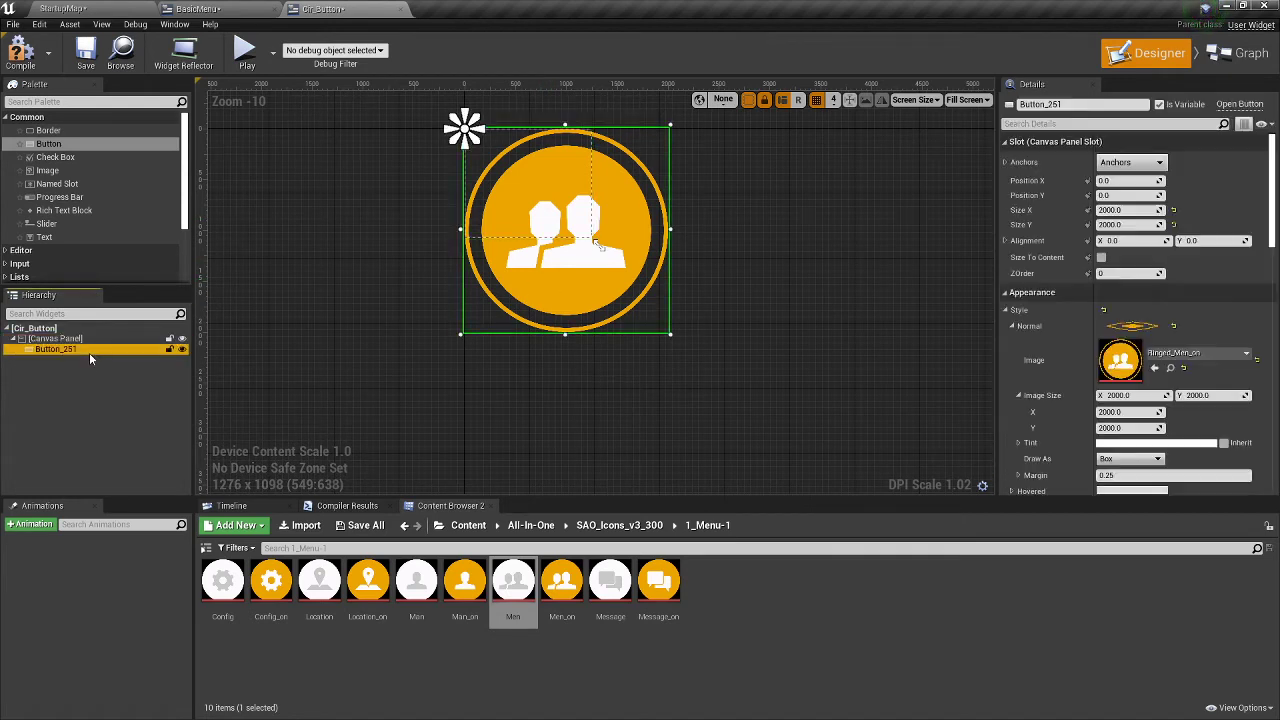
left_click_drag(670, 336, 722, 374)
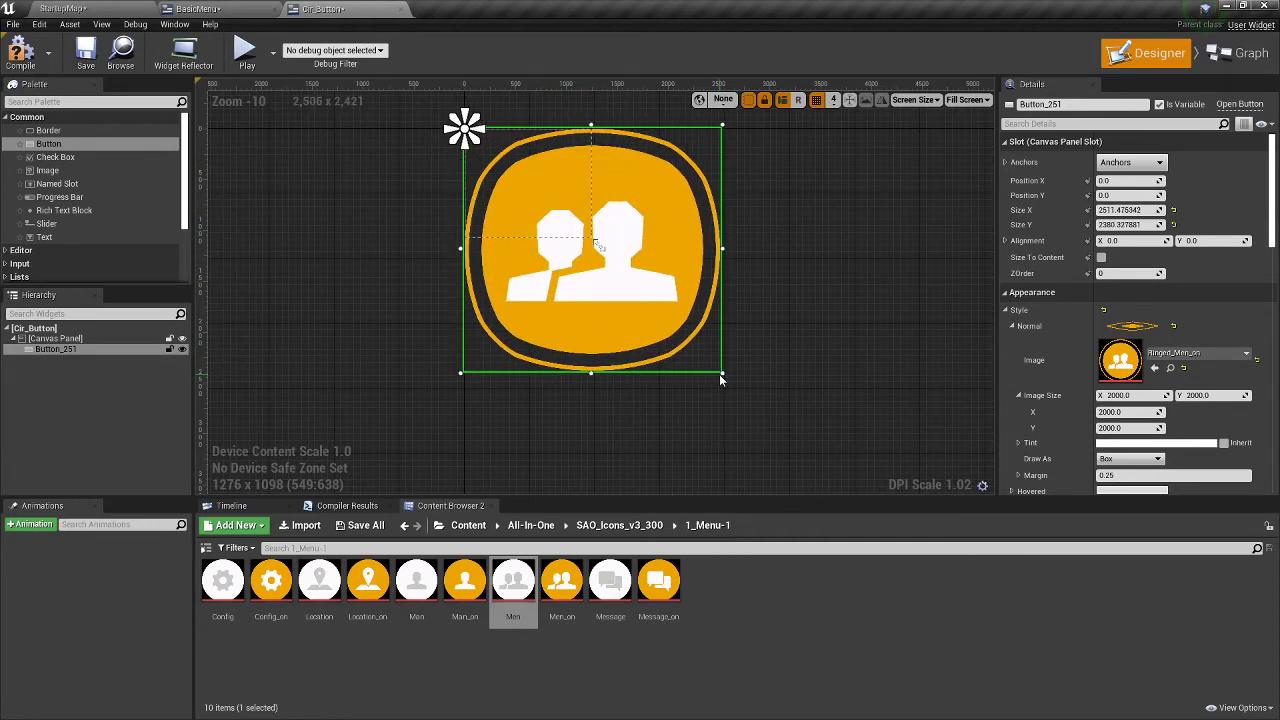
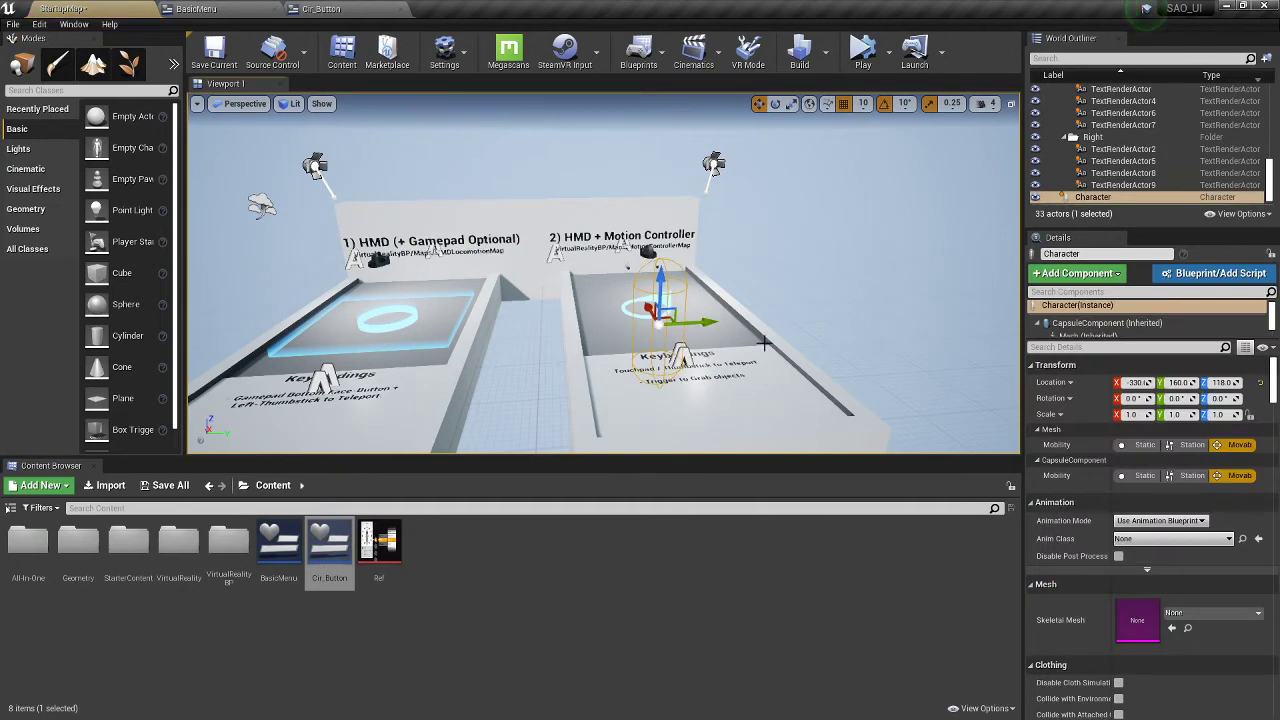
- Convert the Character actor in the level into a blueprint named Character_Blueprint in the Content folder
left_click(1177, 280)
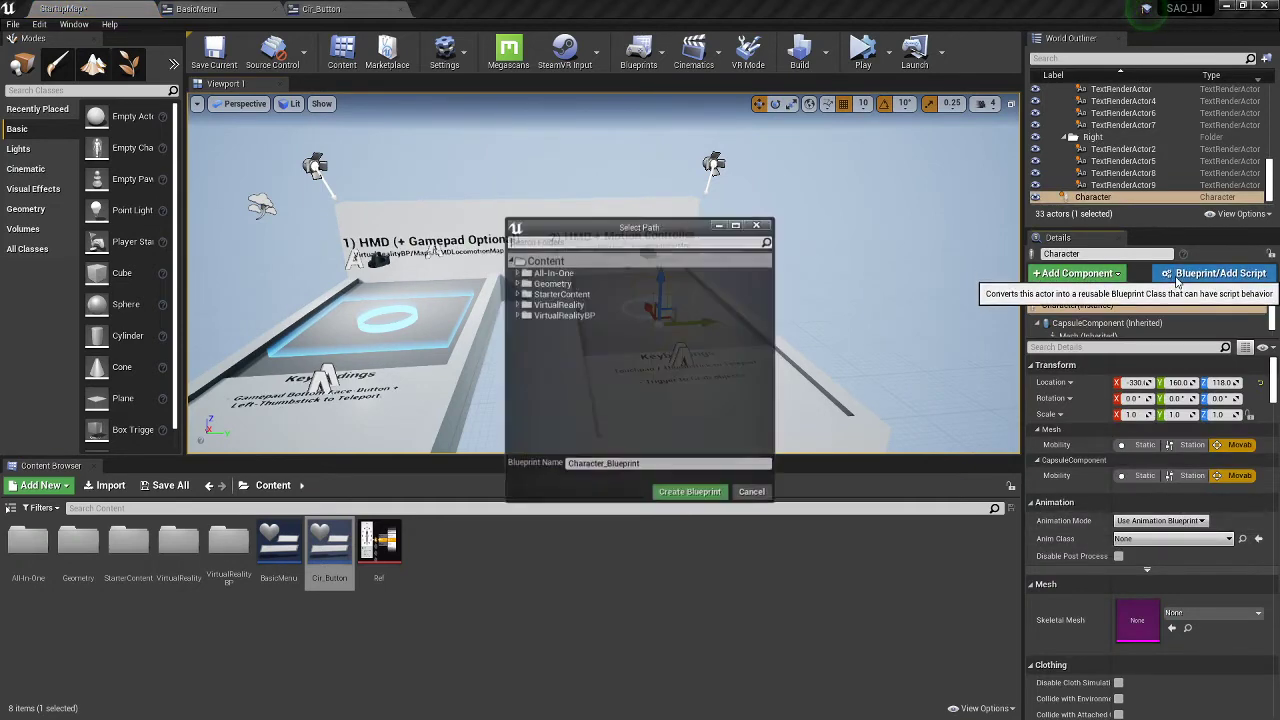
left_click(682, 492)
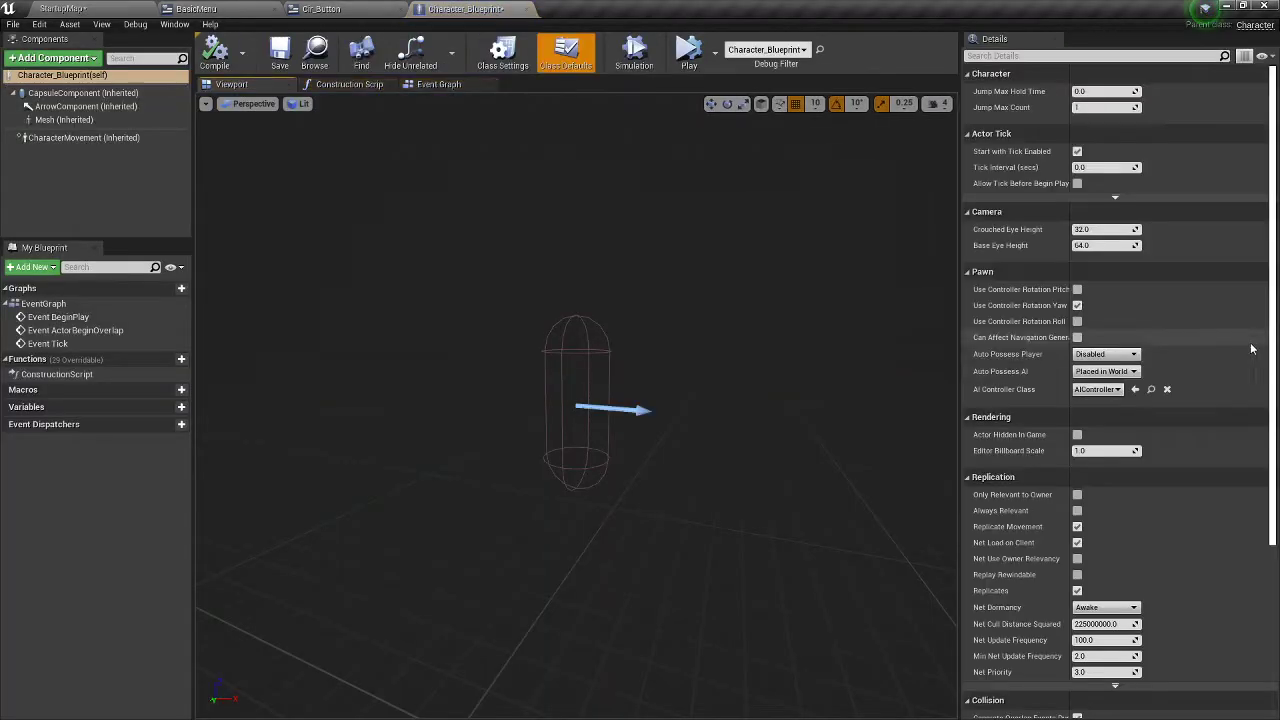
- Set Auto Possess Player and Auto Receive Input to Player 0, with Auto Possess AI as Placed in World
scroll(1168, 318, "down", 3)
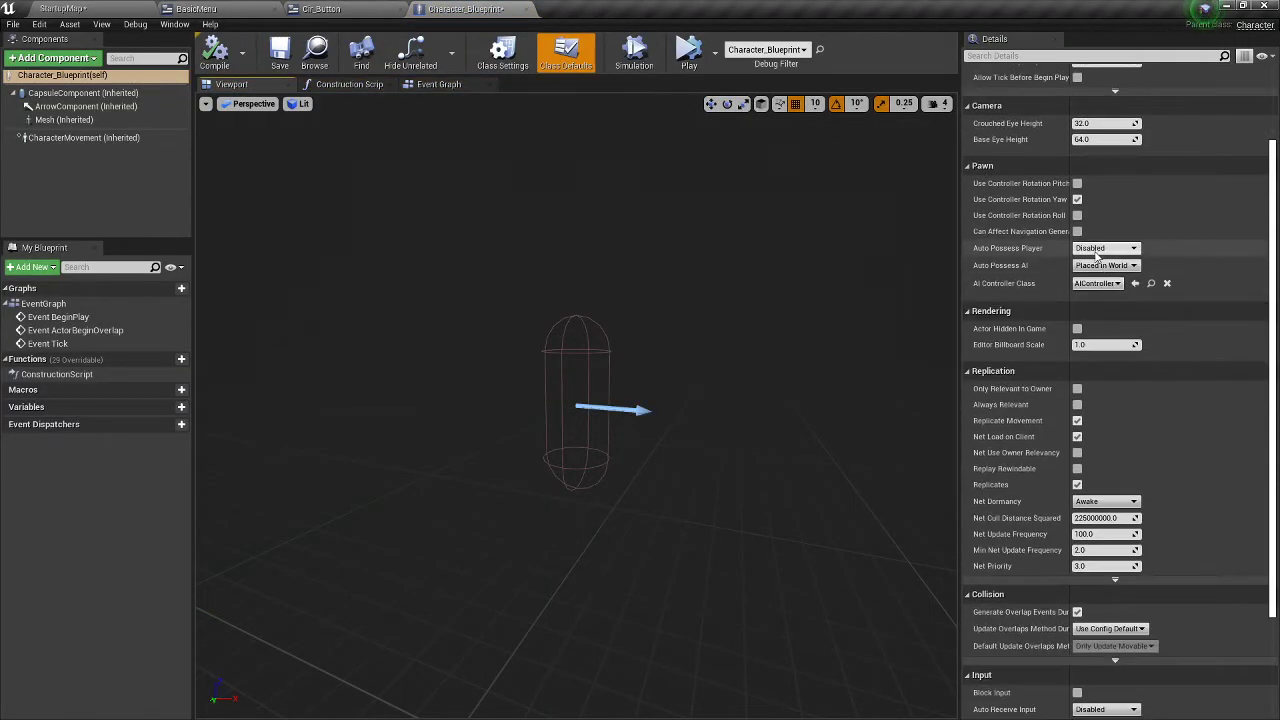
left_click(1106, 248)
left_click(1110, 270)
left_click(1106, 265)
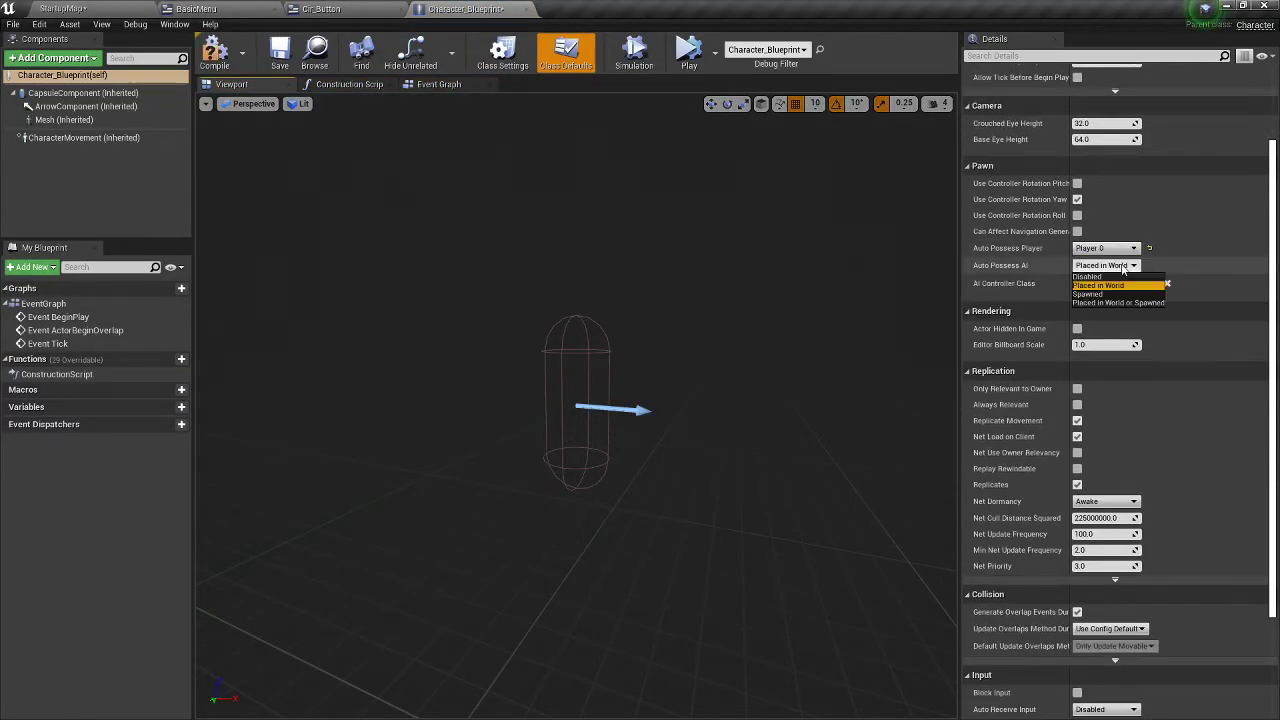
left_click(1105, 288)
scroll(1105, 287, "down", 4)
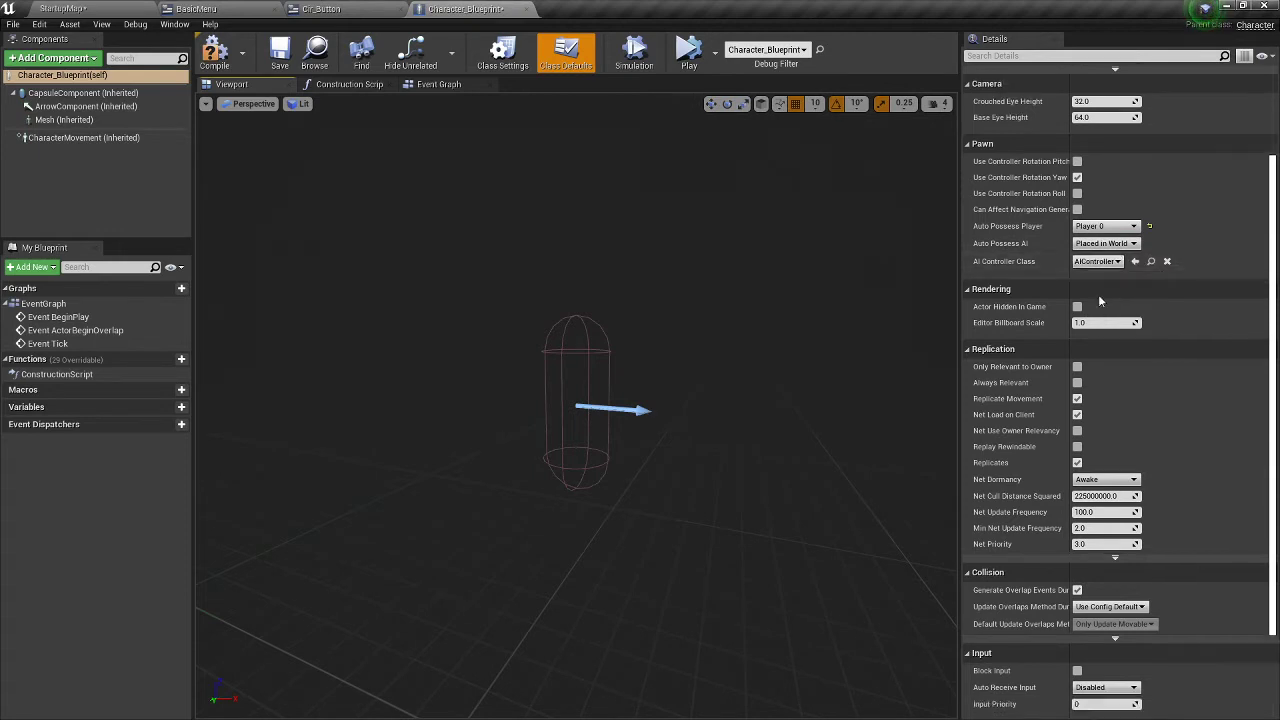
left_click(1100, 567)
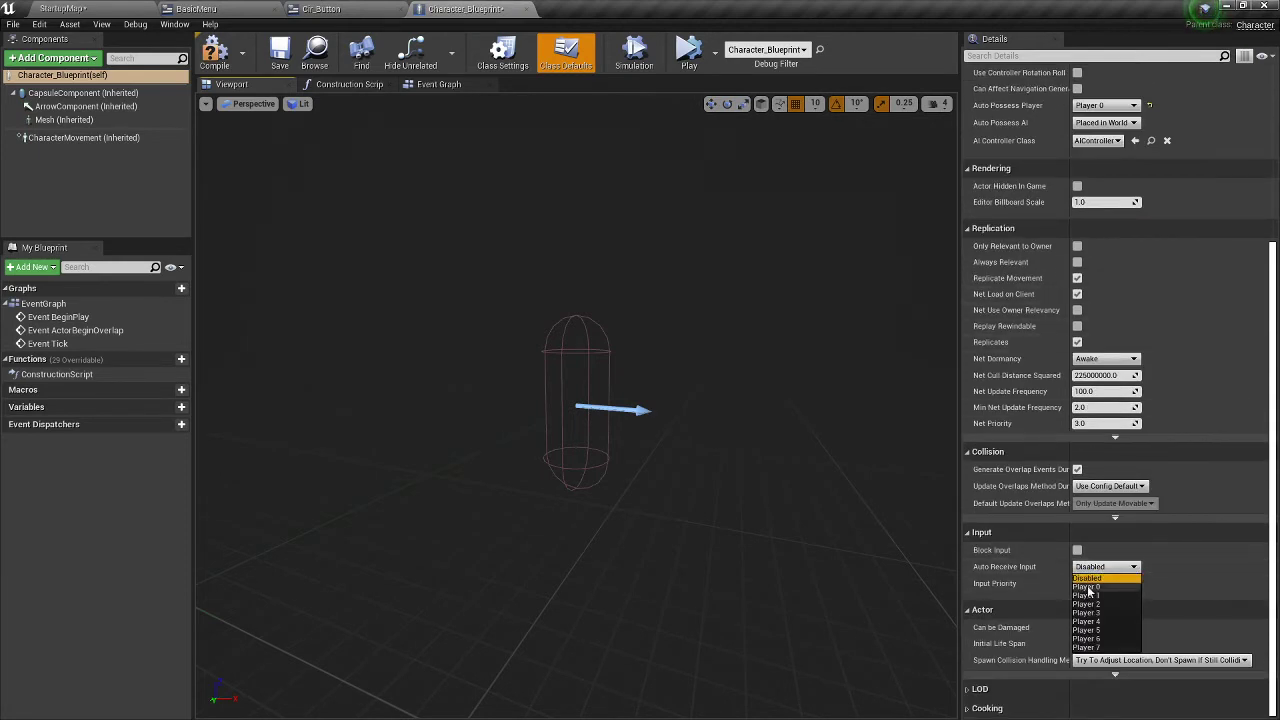
left_click(1087, 587)
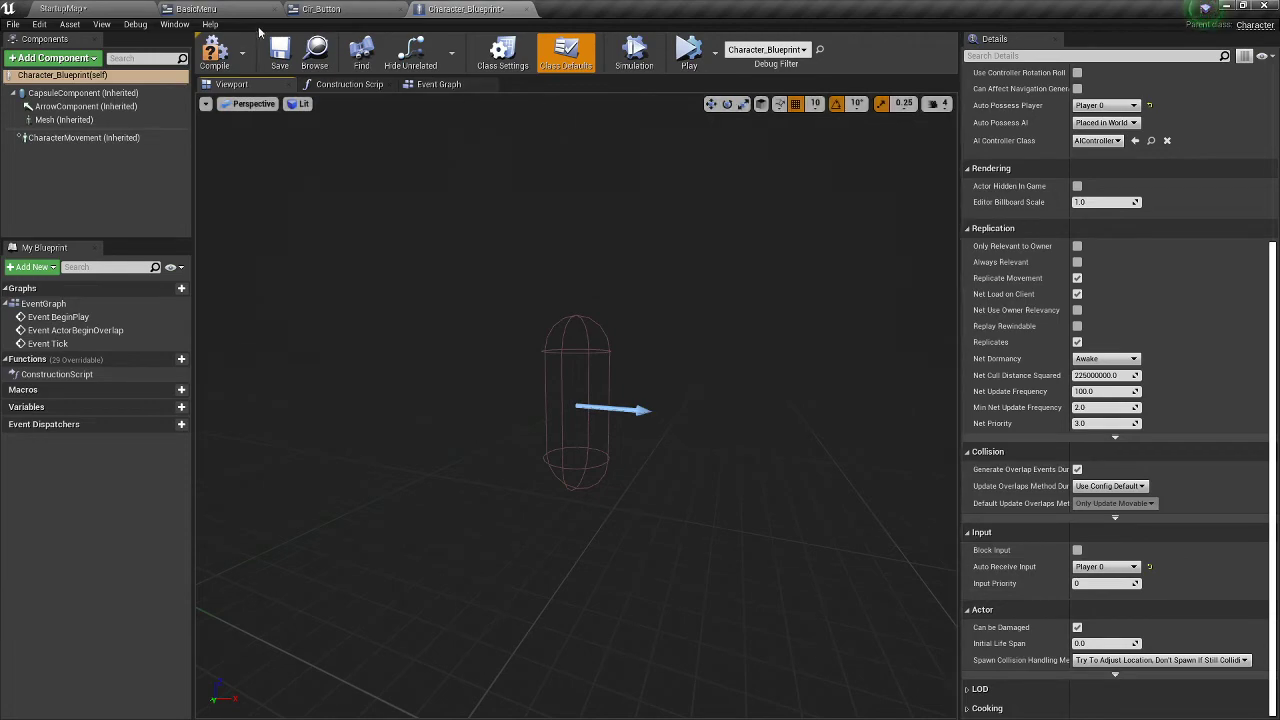
- Return to the StartupMap level and delete the two headset models floating near the back wall
left_click(62, 8)
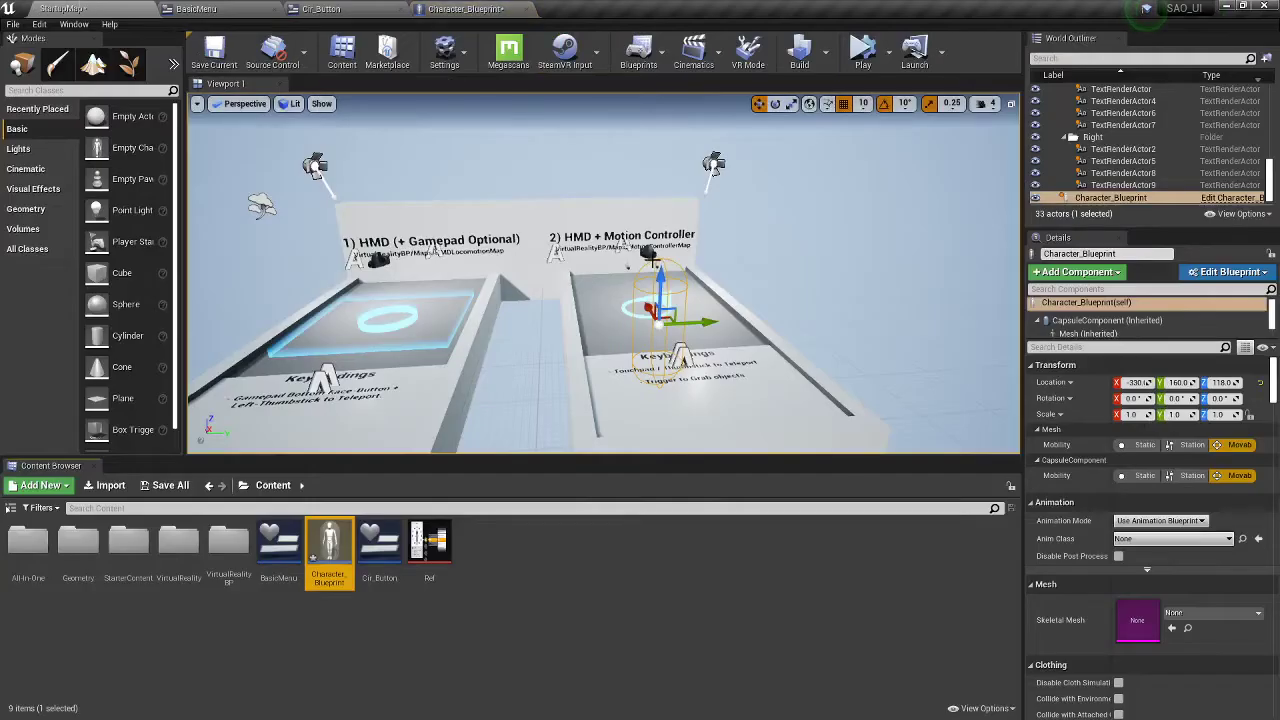
left_click(647, 255)
key("Delete")
left_click(372, 257)
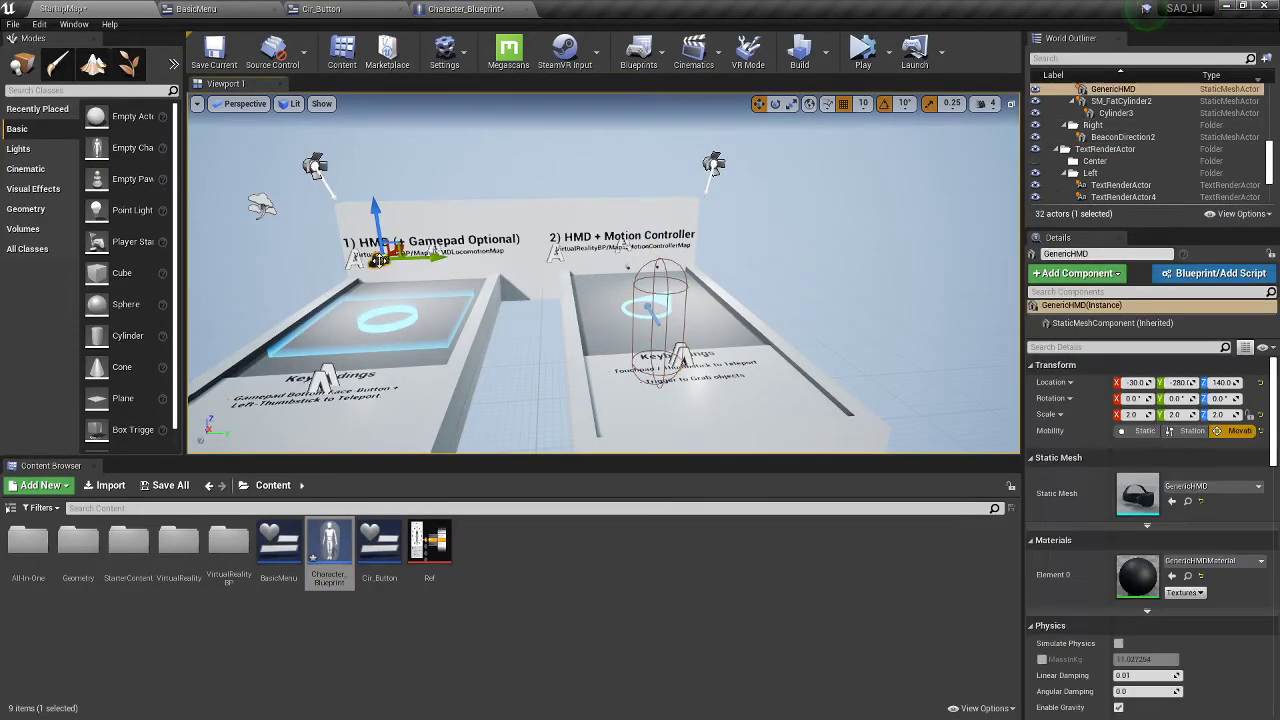
key("Delete")
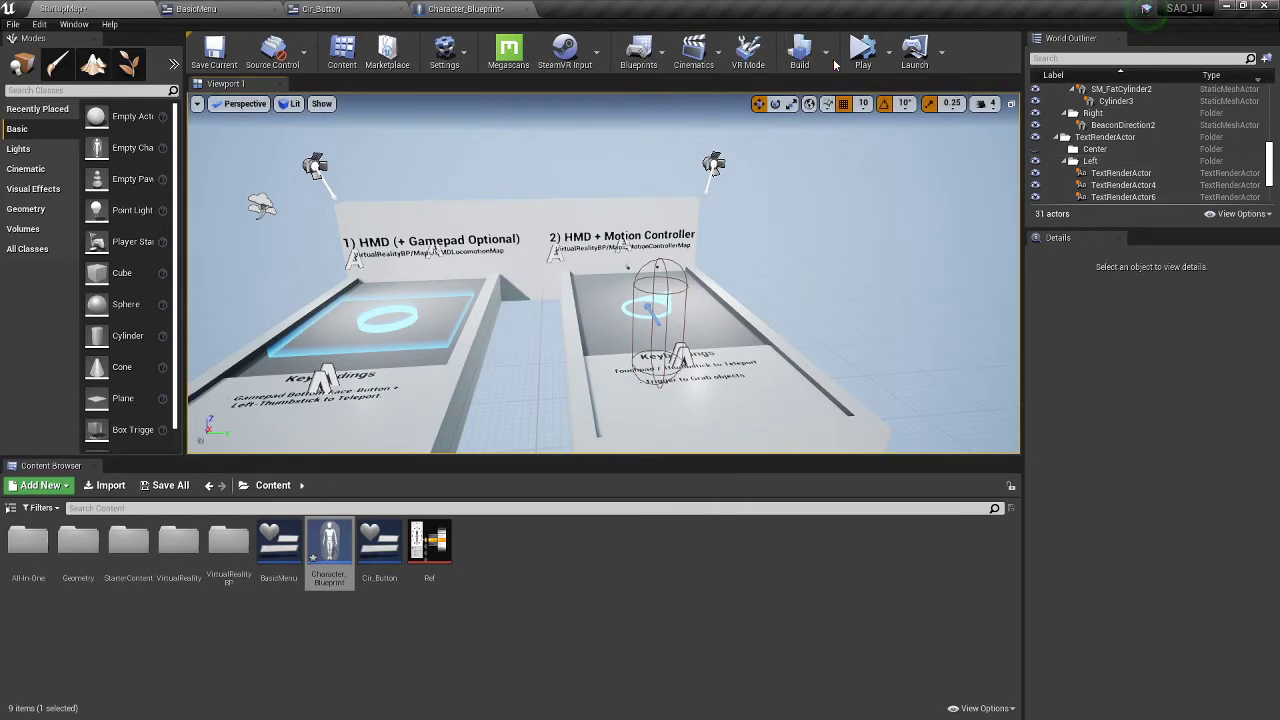
- Play the level in Selected Viewport mode and end the session
left_click(887, 52)
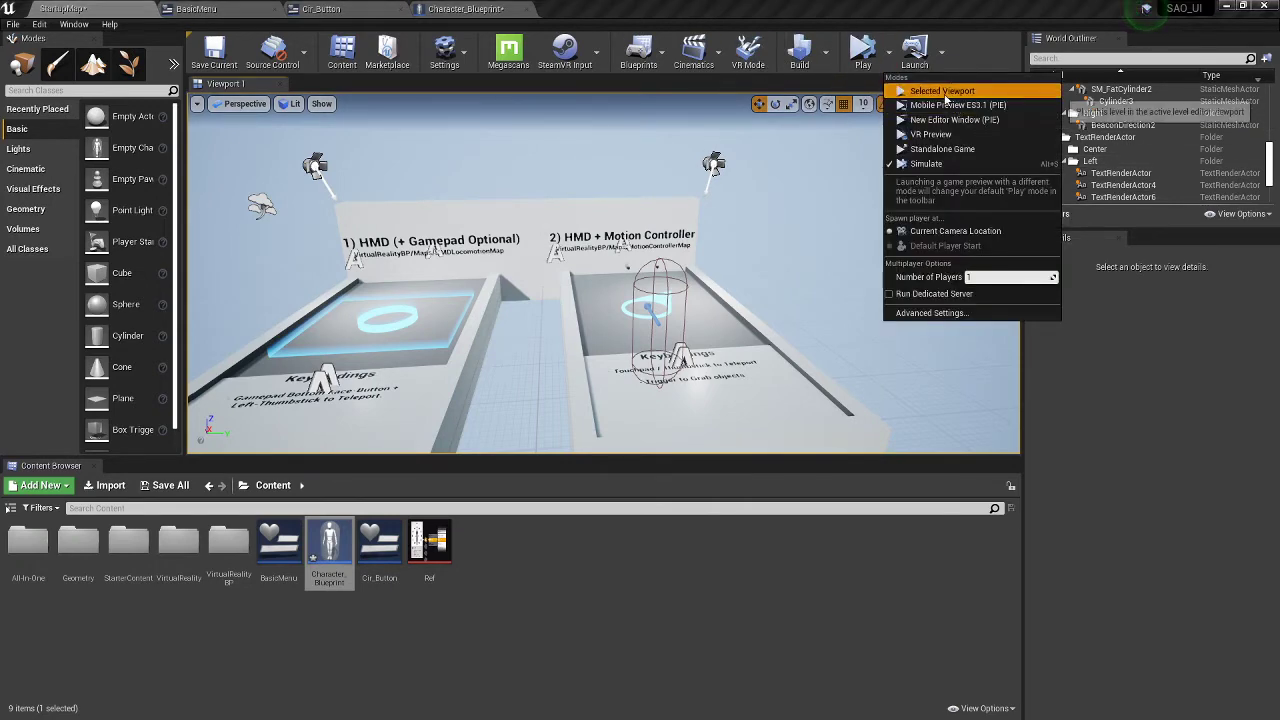
left_click(940, 90)
key("Escape")
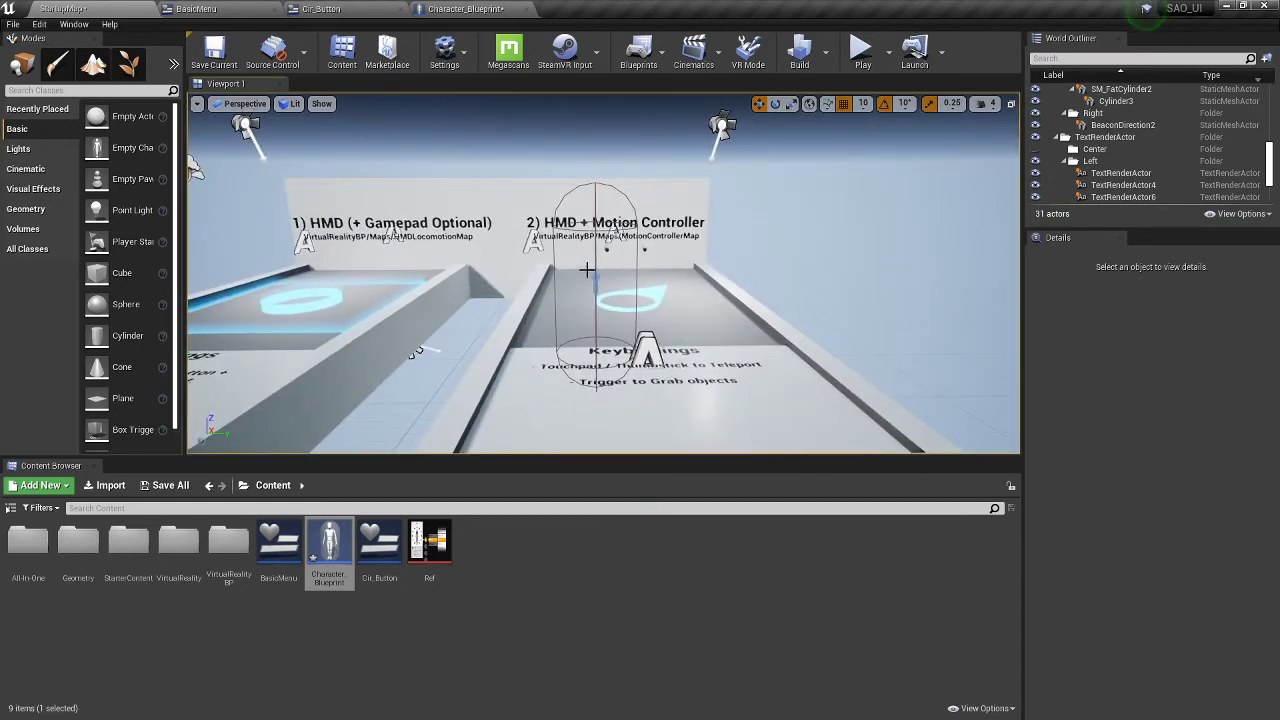
- Select the Character_Blueprint actor in the level and open its blueprint's Event Graph
left_click(597, 222)
left_click(594, 305)
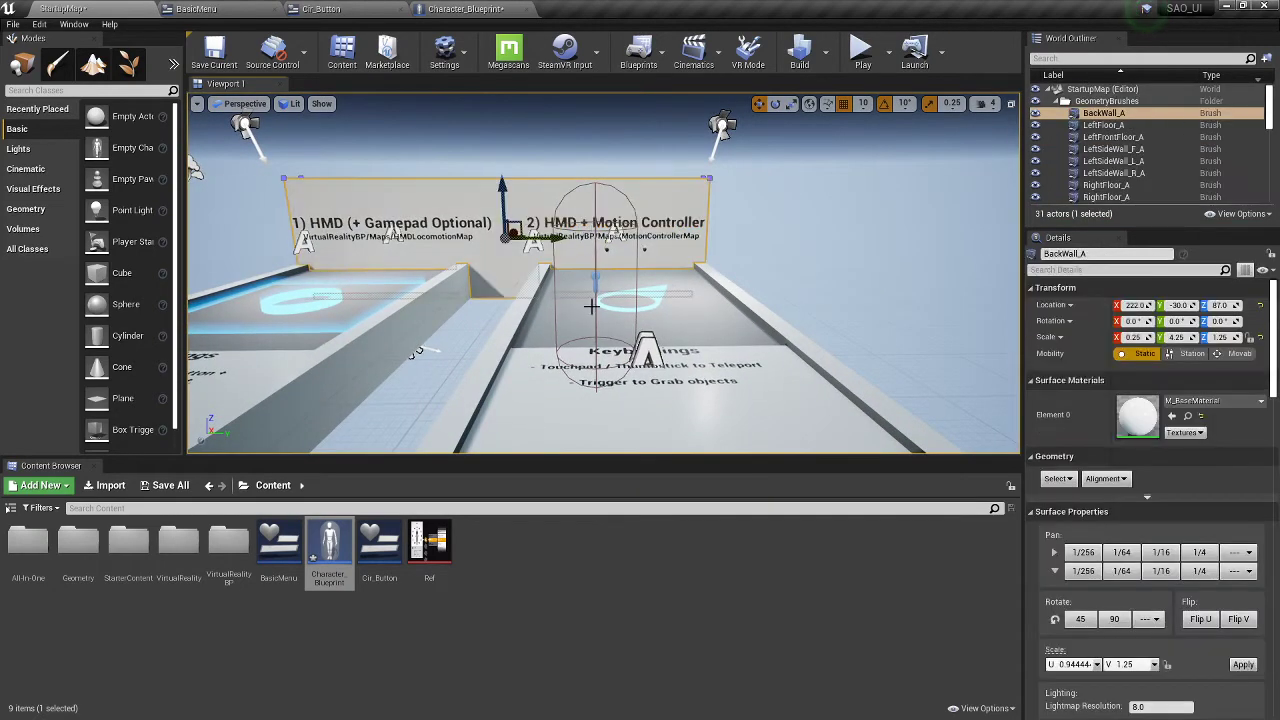
key("a")
right_click_drag(594, 305, 712, 340)
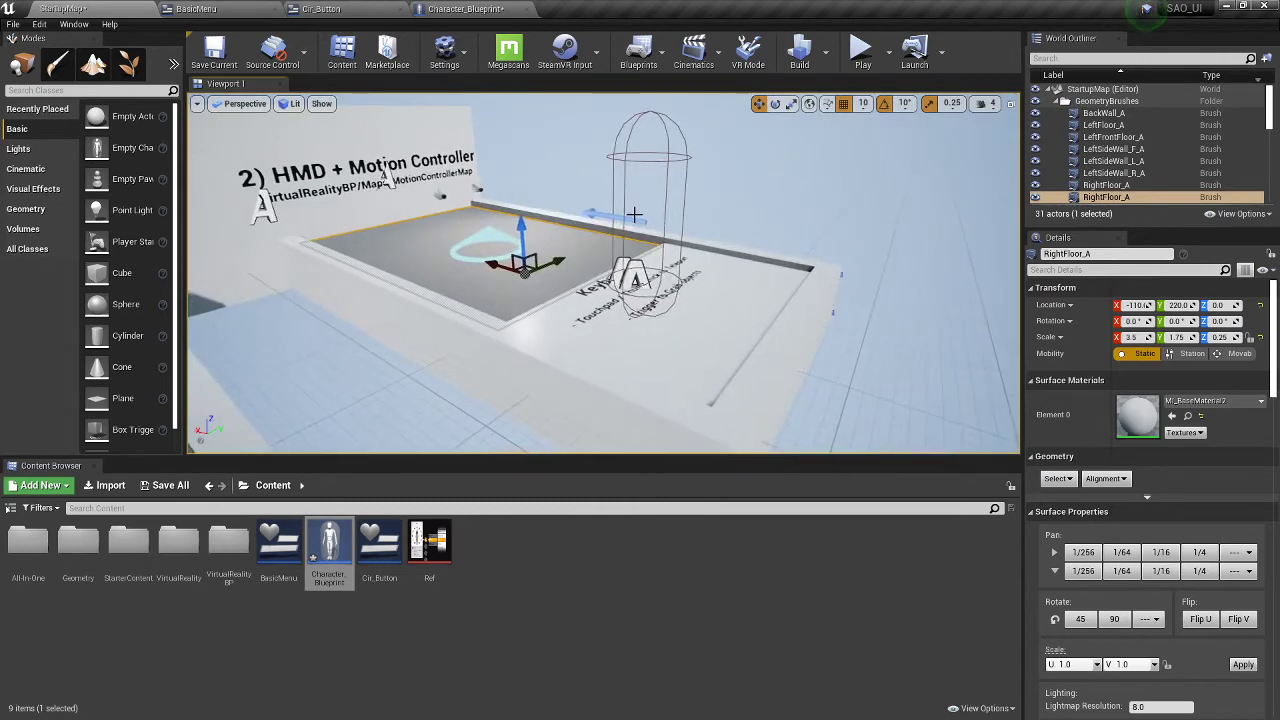
left_click(653, 147)
left_click(642, 160)
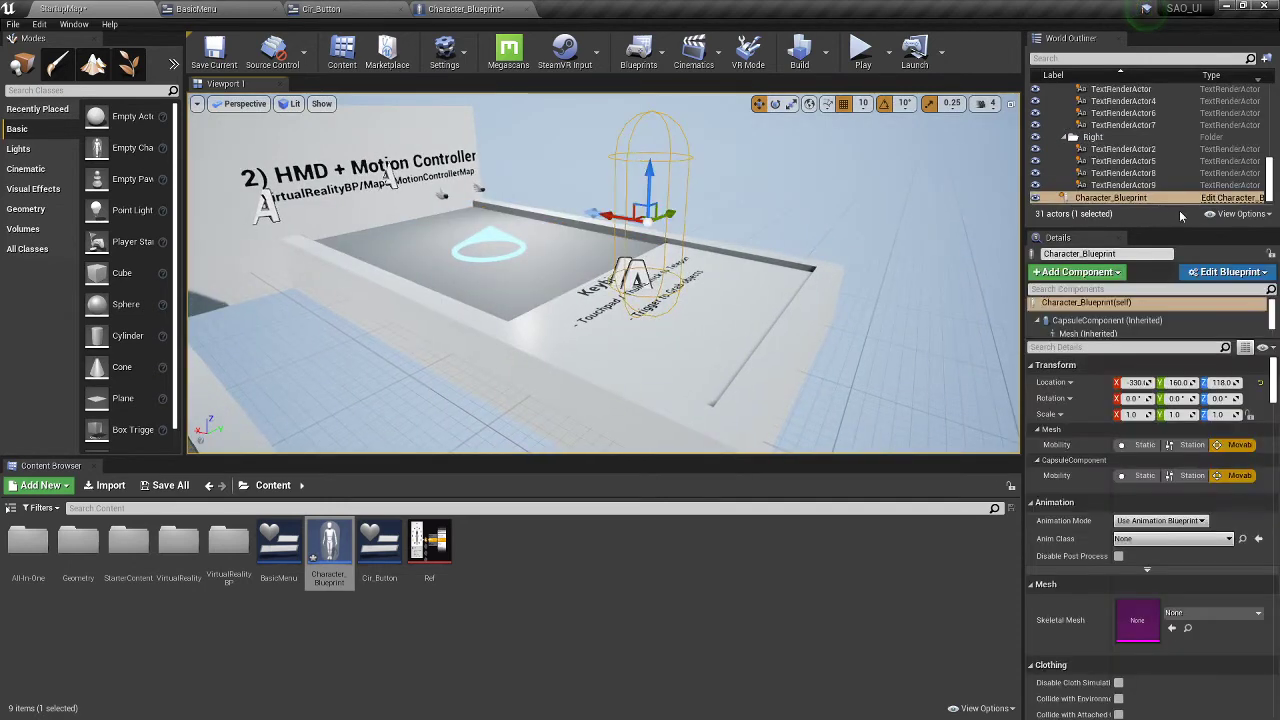
left_click(1216, 205)
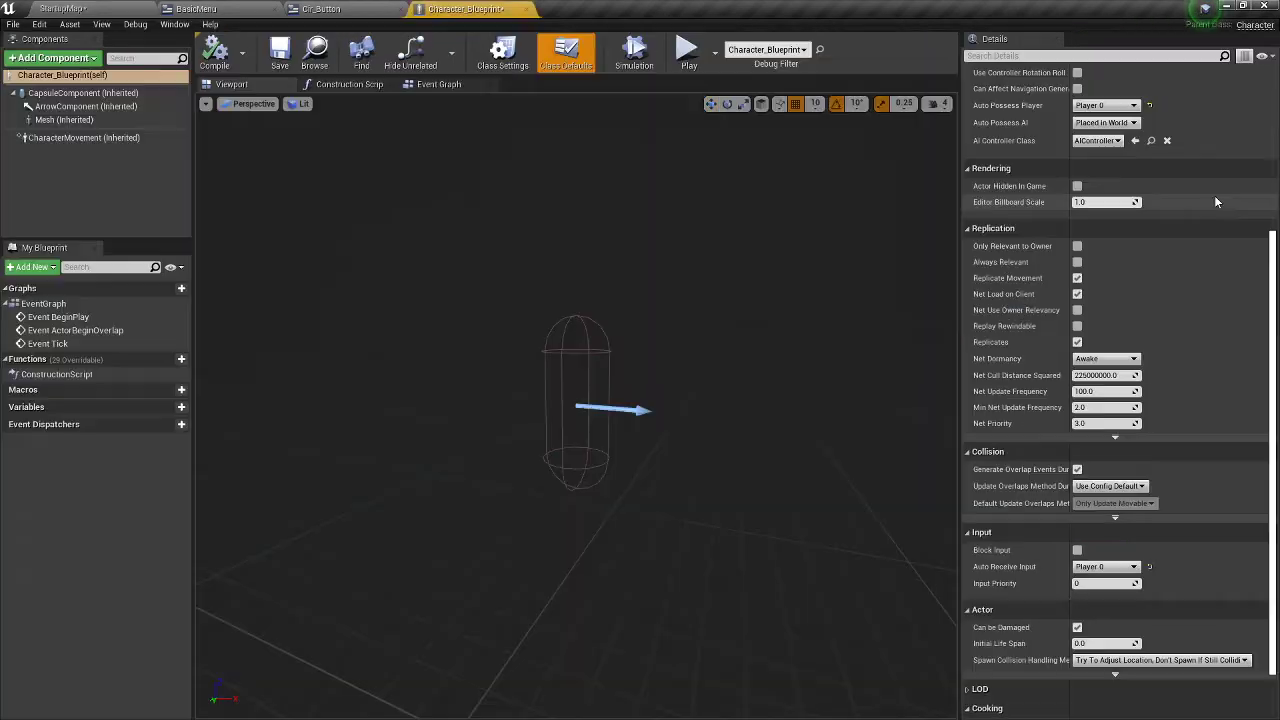
left_click(380, 86)
left_click(424, 86)
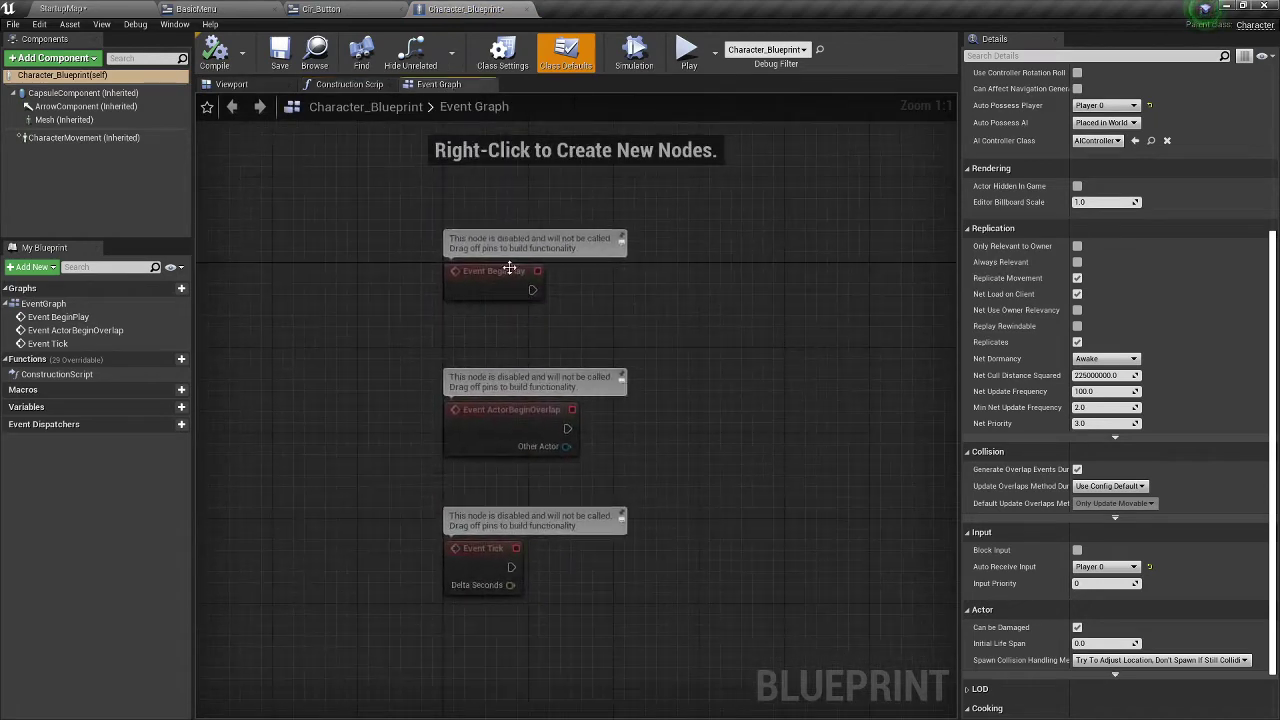
left_click_drag(711, 278, 711, 278)
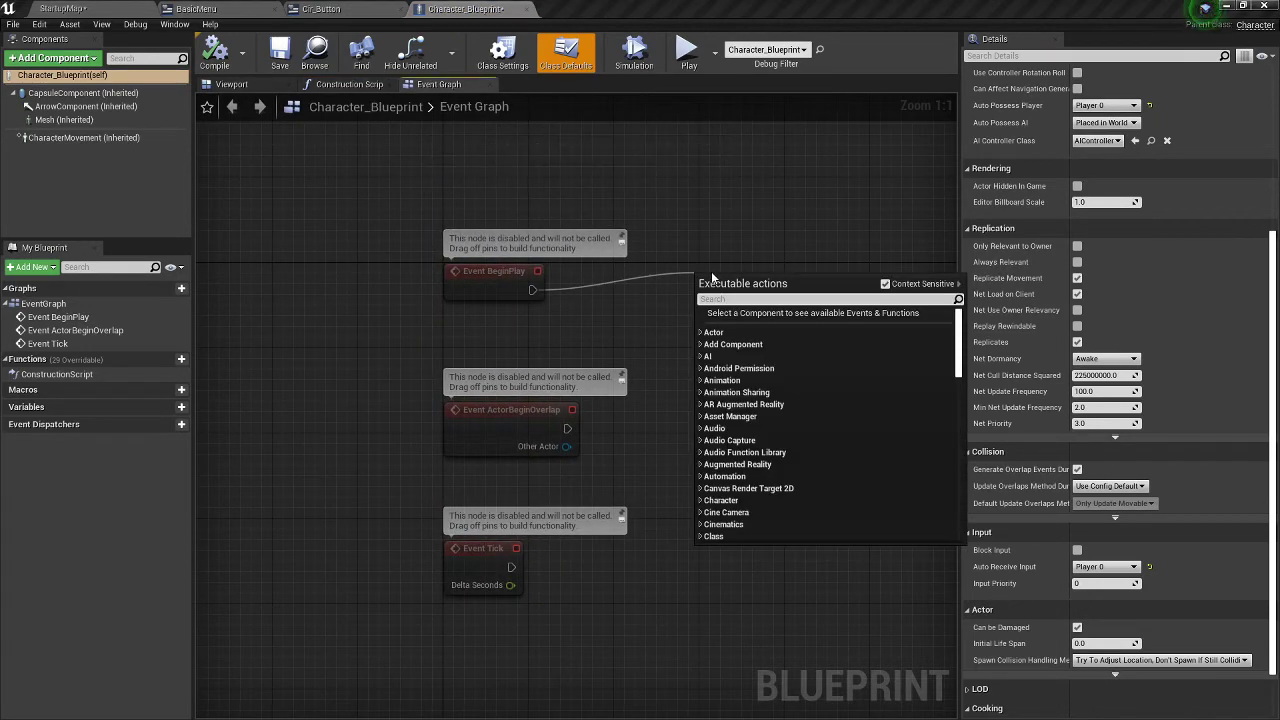
type("Add wid")
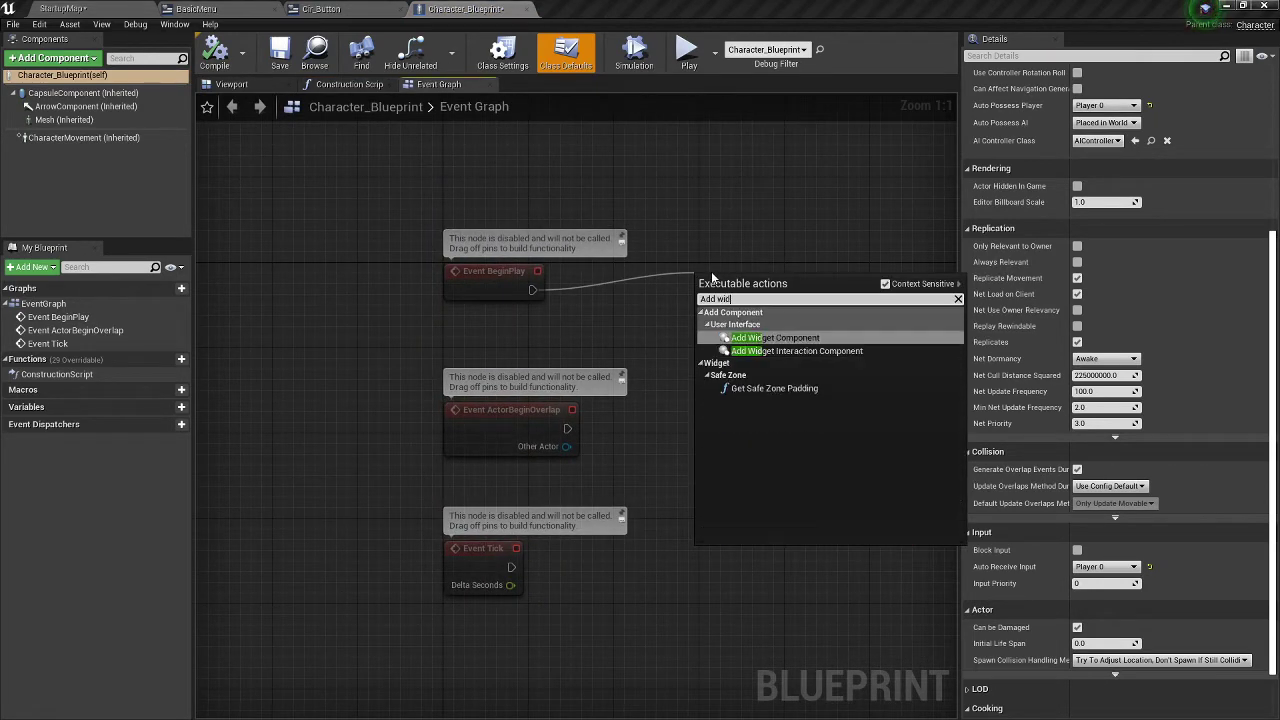
key("BackSpace")
key("BackSpace")
key("BackSpace")
key("BackSpace")
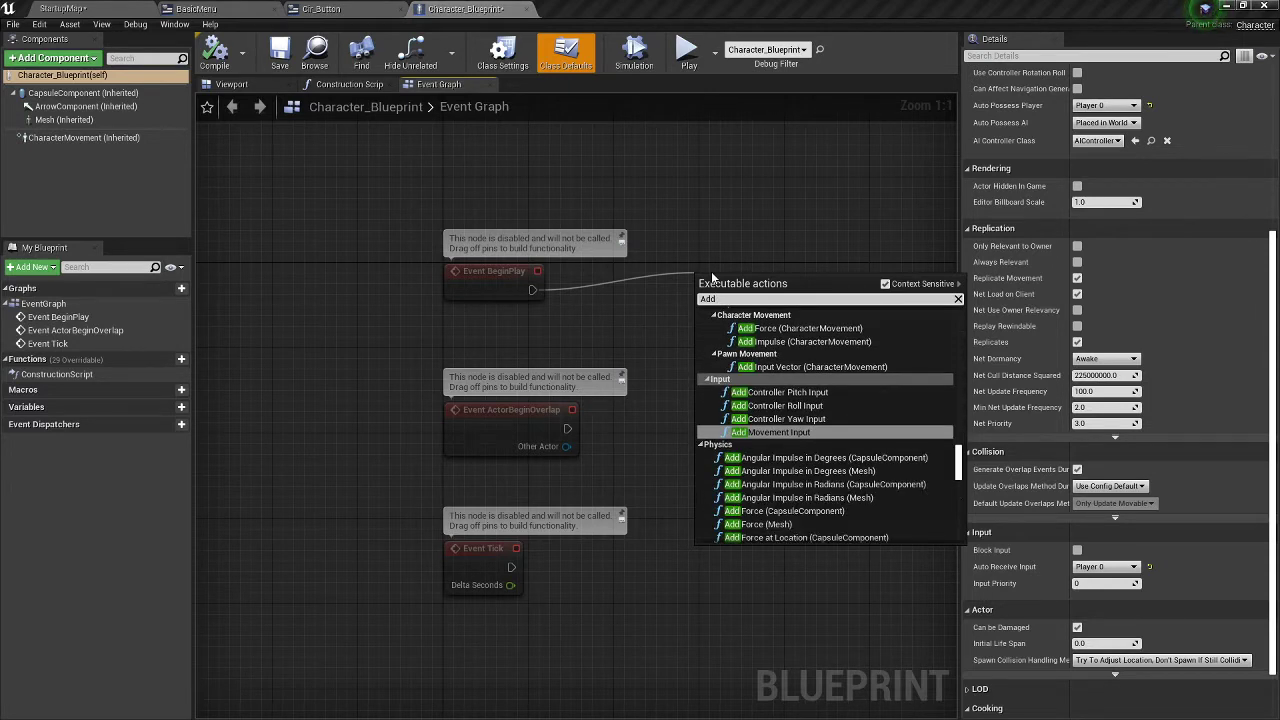
key("BackSpace")
key("BackSpace")
key("BackSpace")
type("Create")
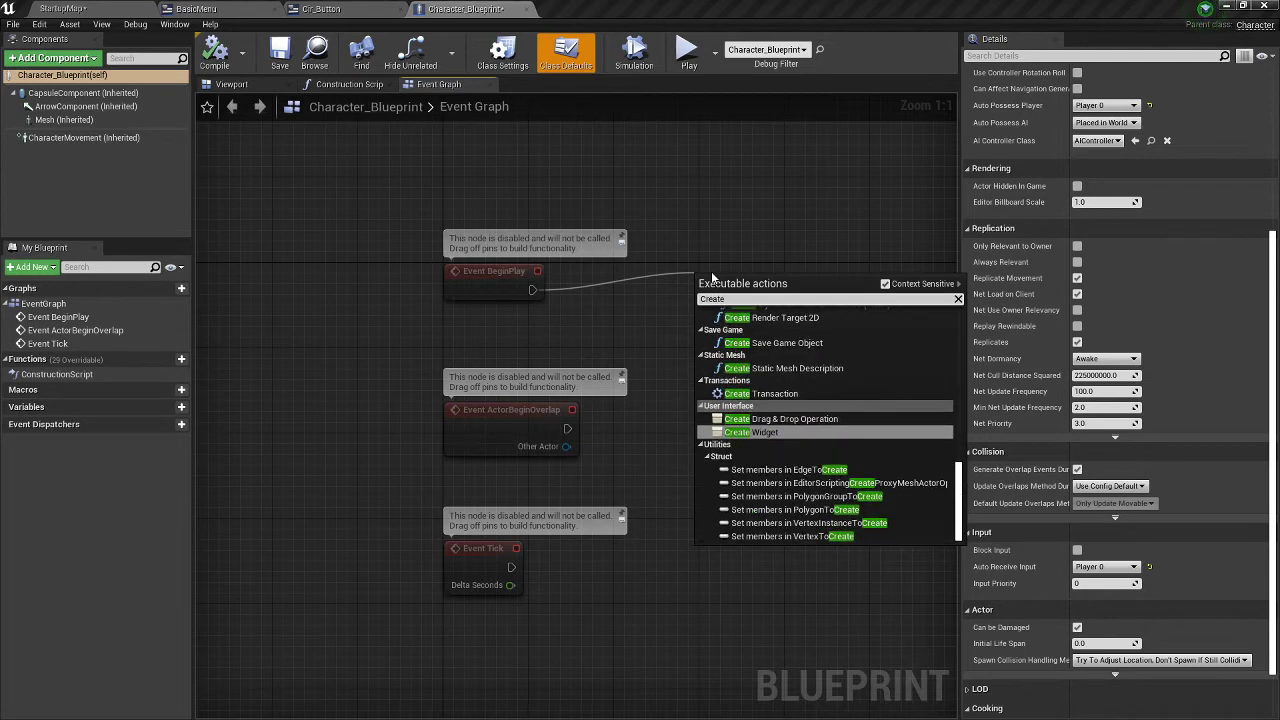
key("Return")
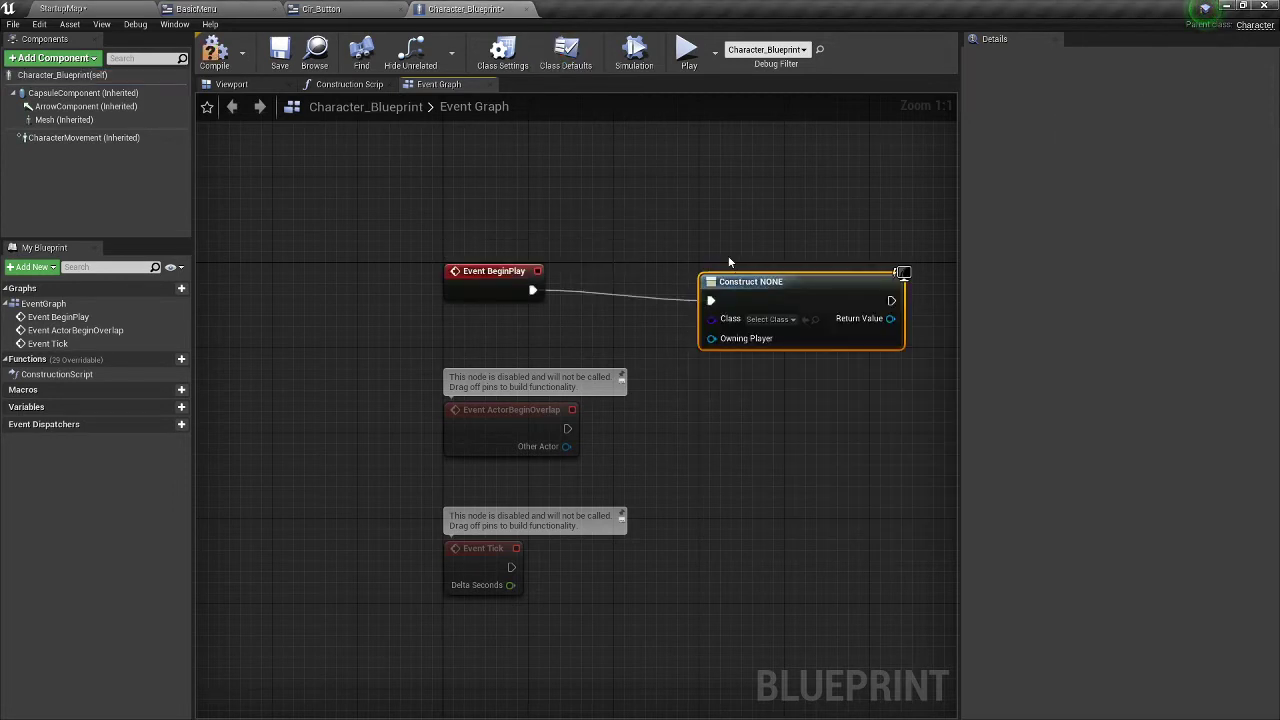
key("Delete")
- Add a Create Widget node executed from Event BeginPlay and set its class to BasicMenu
left_click_drag(533, 289, 763, 248)
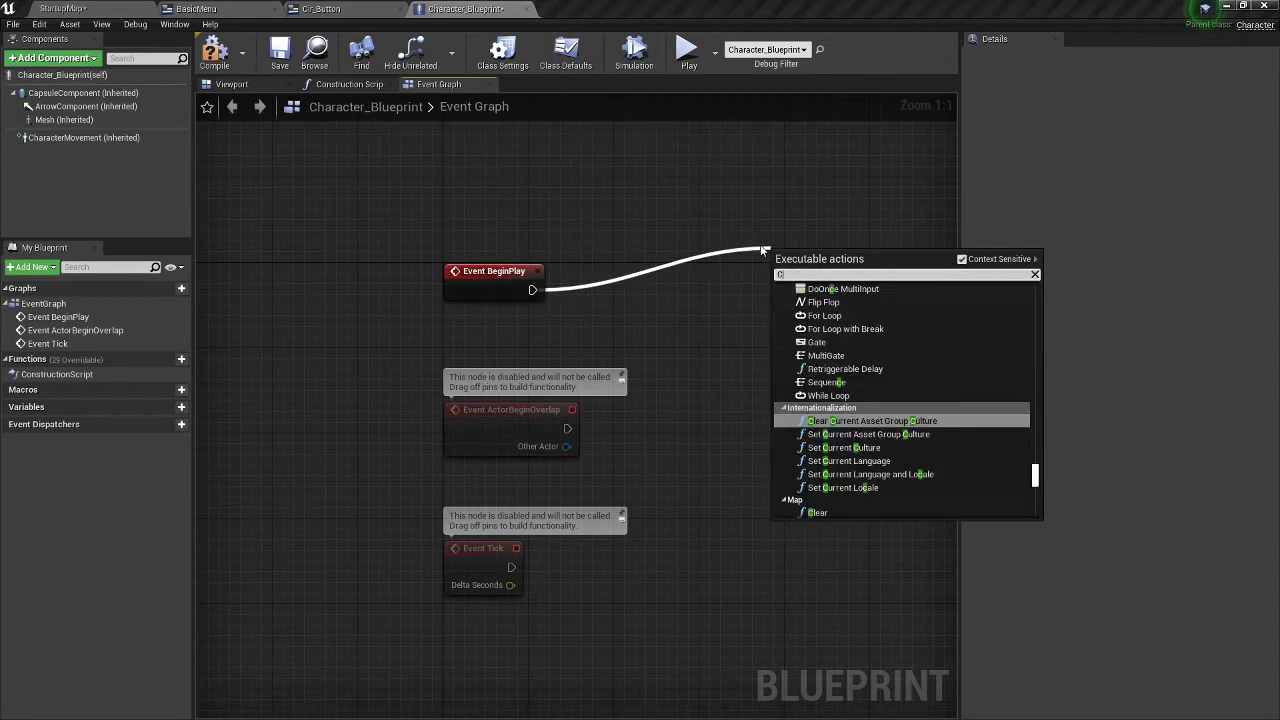
type("Creeate")
key("BackSpace")
key("BackSpace")
key("BackSpace")
key("BackSpace")
type("ate W")
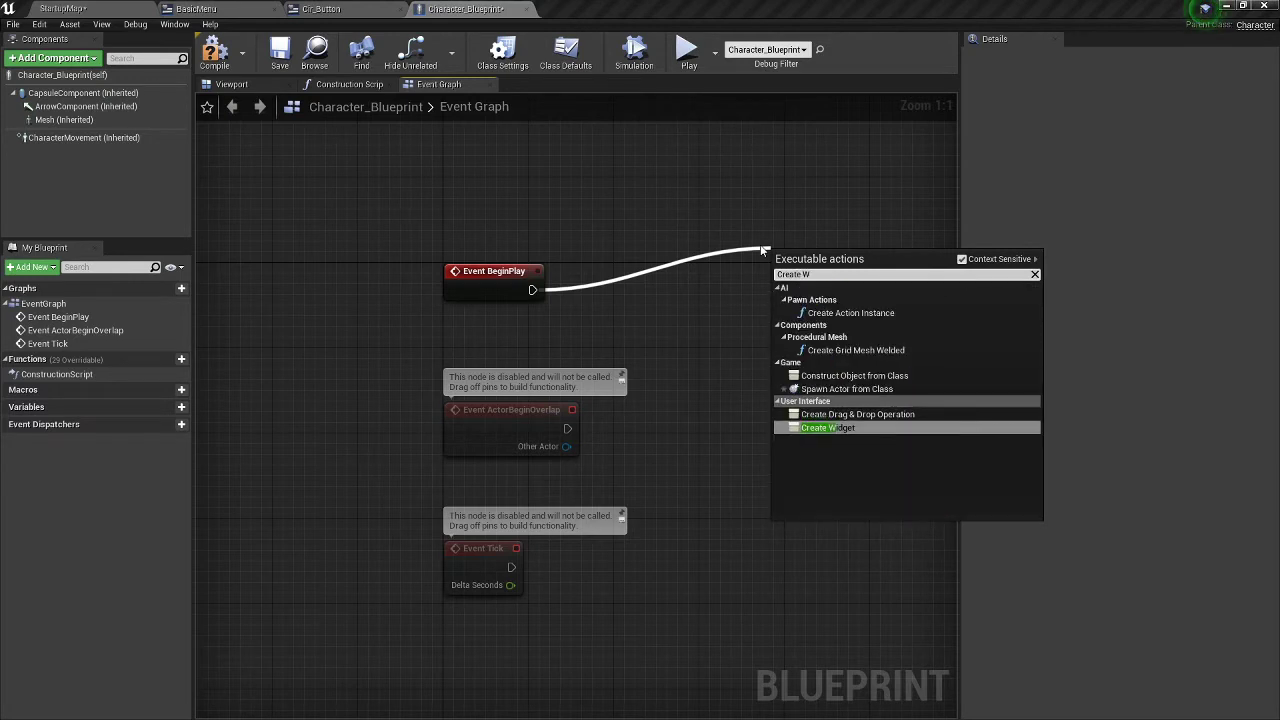
key("Return")
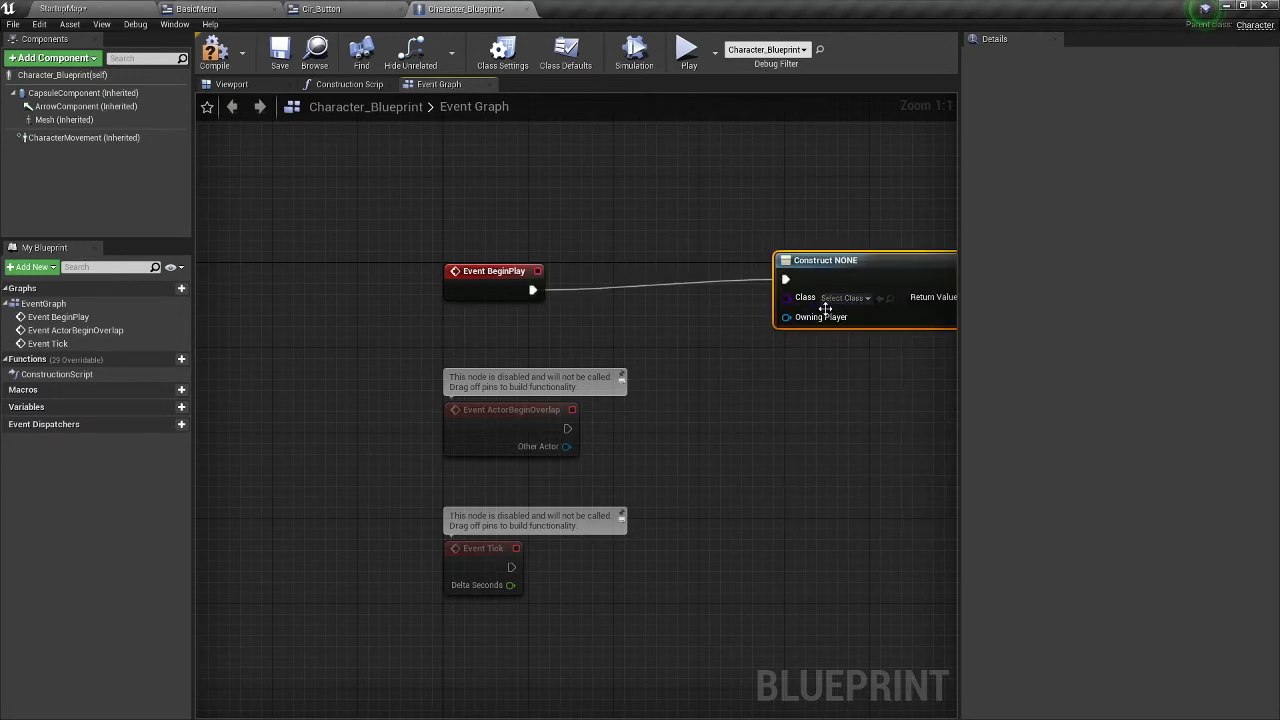
right_click_drag(815, 309, 663, 320)
left_click(669, 311)
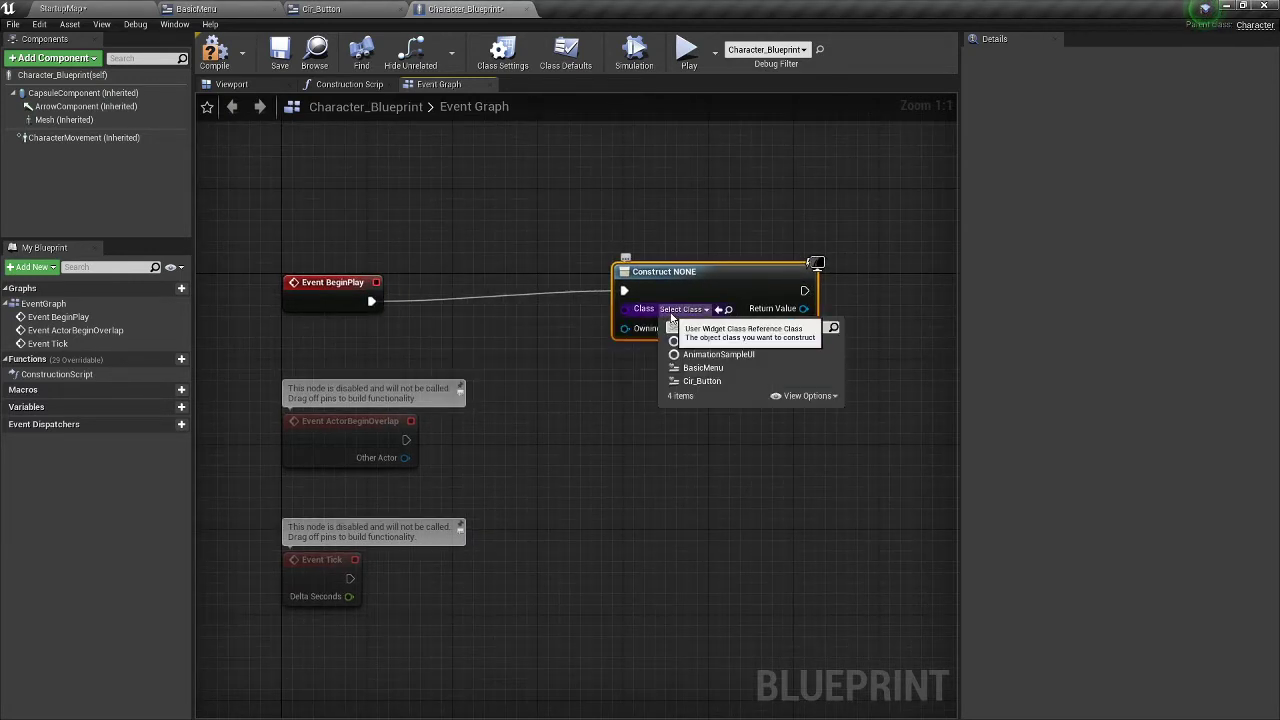
left_click(712, 368)
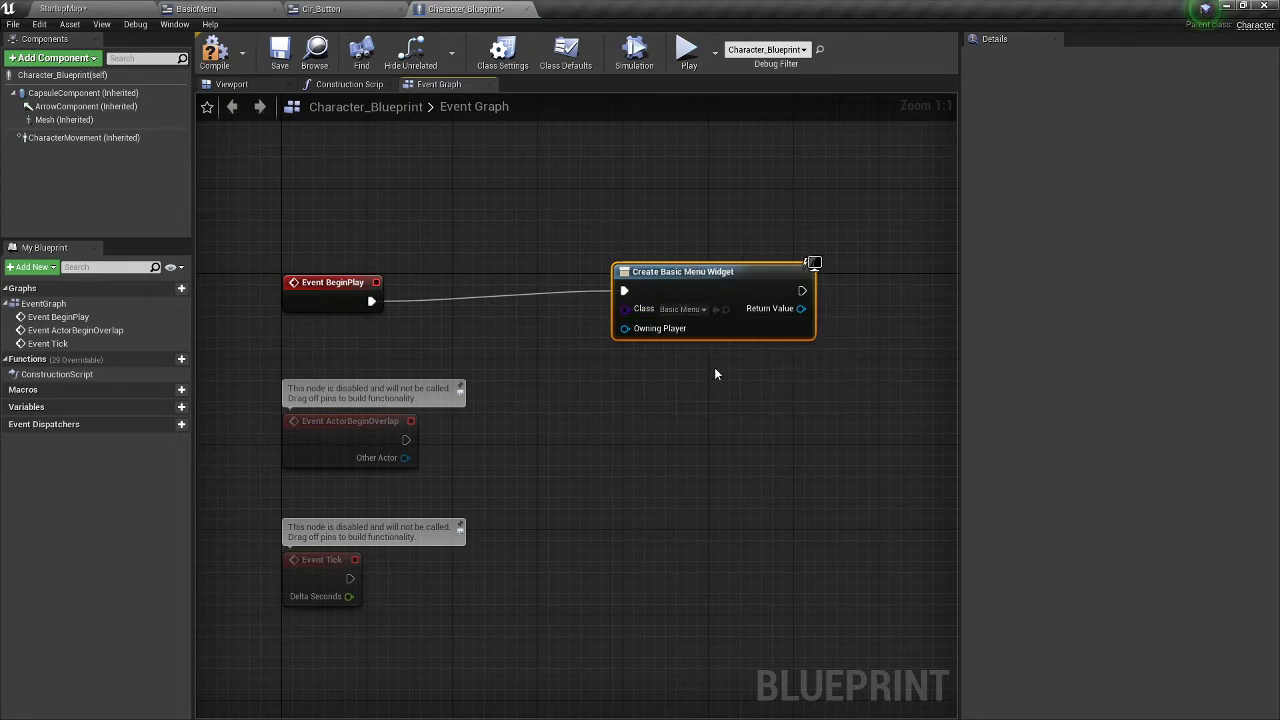
- Chain an Add to Viewport node after the Create Widget node, wire the widget's Return Value to its Target, and save the blueprint
scroll(629, 351, "down", 3)
right_click_drag(709, 325, 629, 337)
scroll(629, 337, "up", 3)
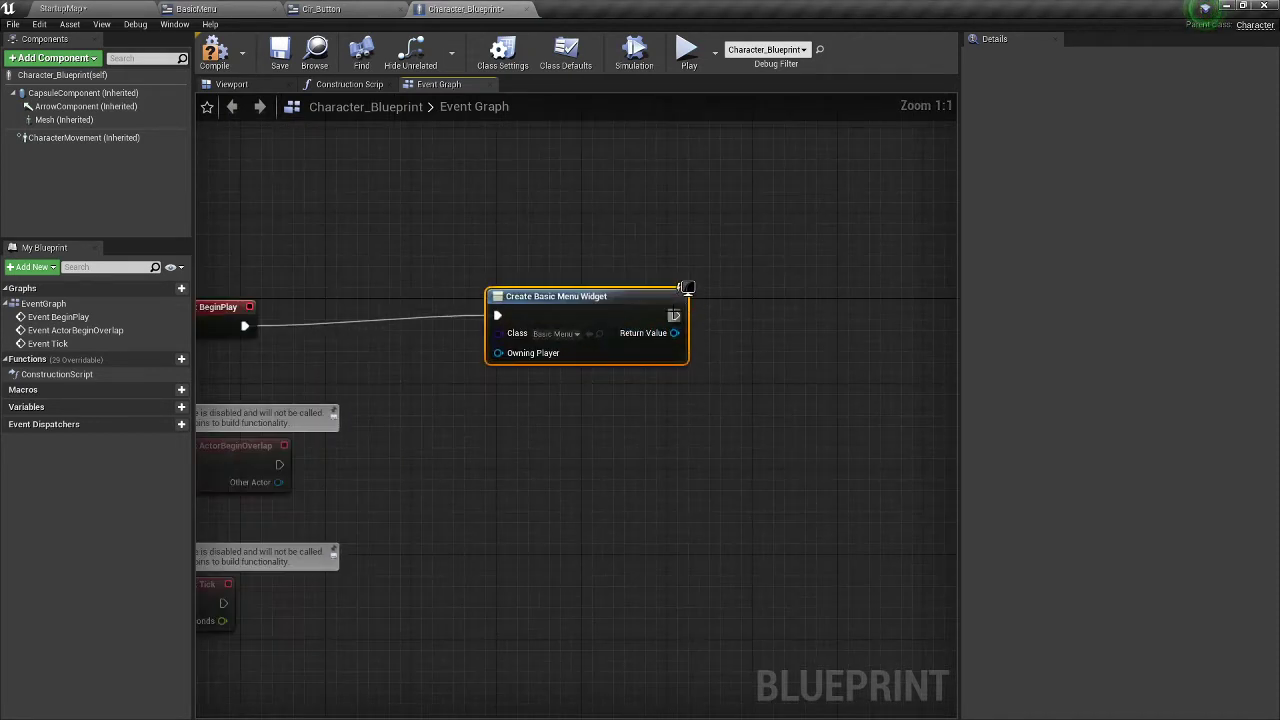
left_click_drag(674, 315, 776, 302)
type("Add ty")
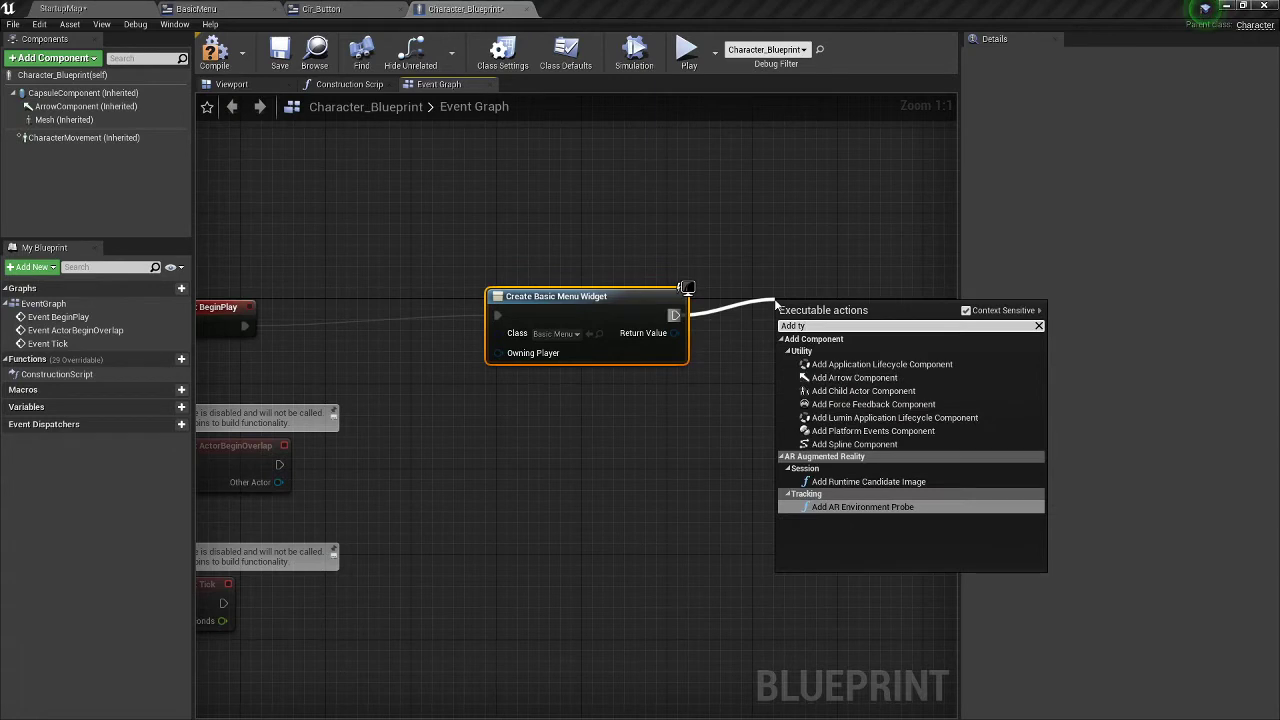
key("BackSpace")
type("o b")
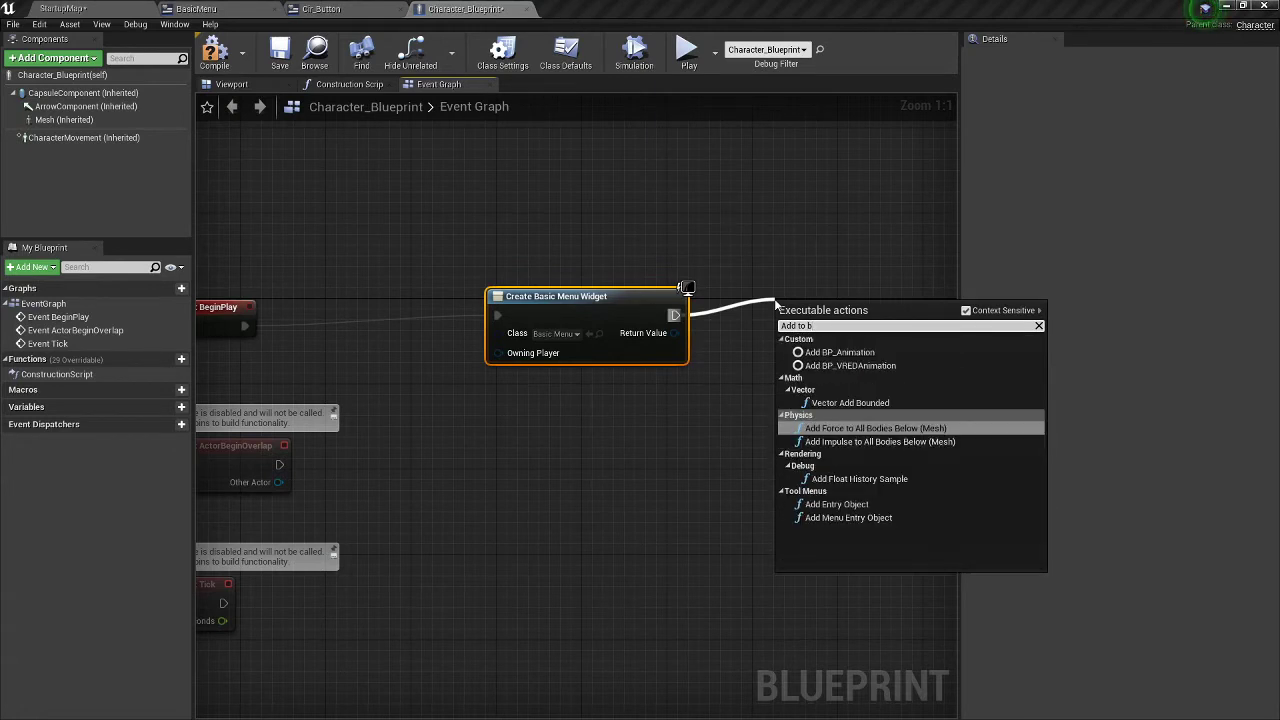
key("BackSpace")
type("vi")
key("Return")
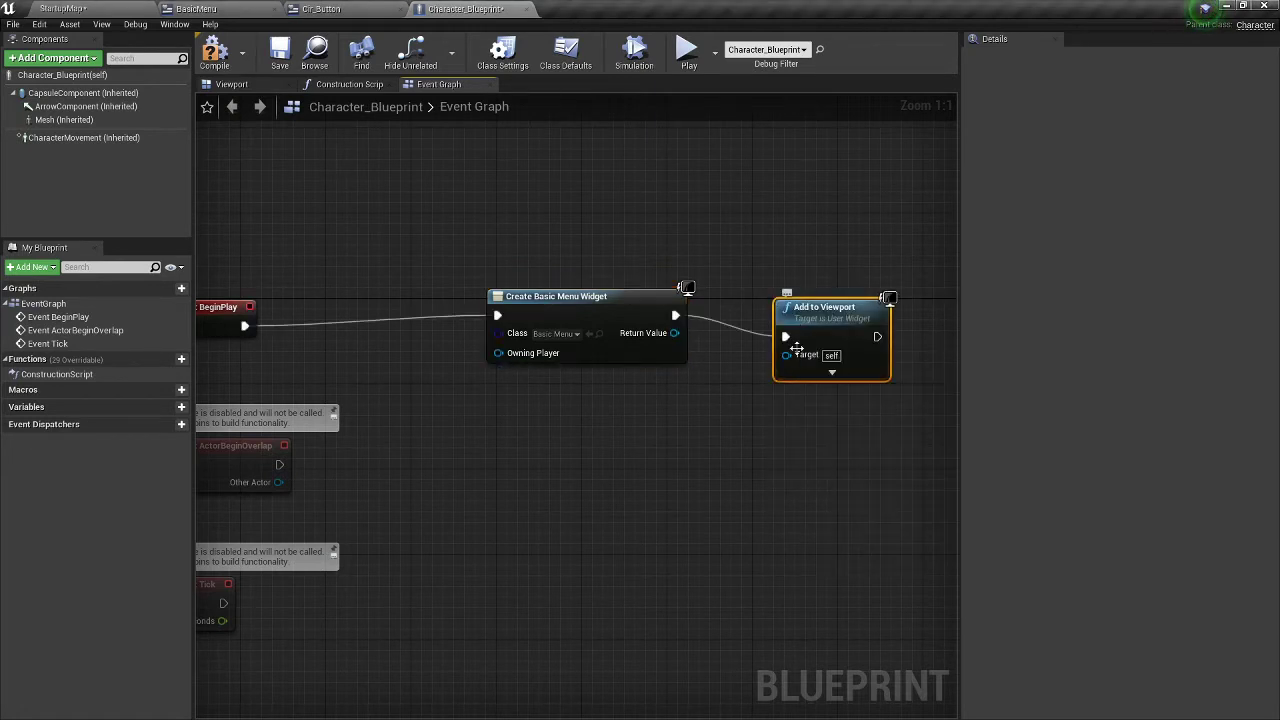
left_click_drag(786, 354, 670, 334)
key("ctrl+s")
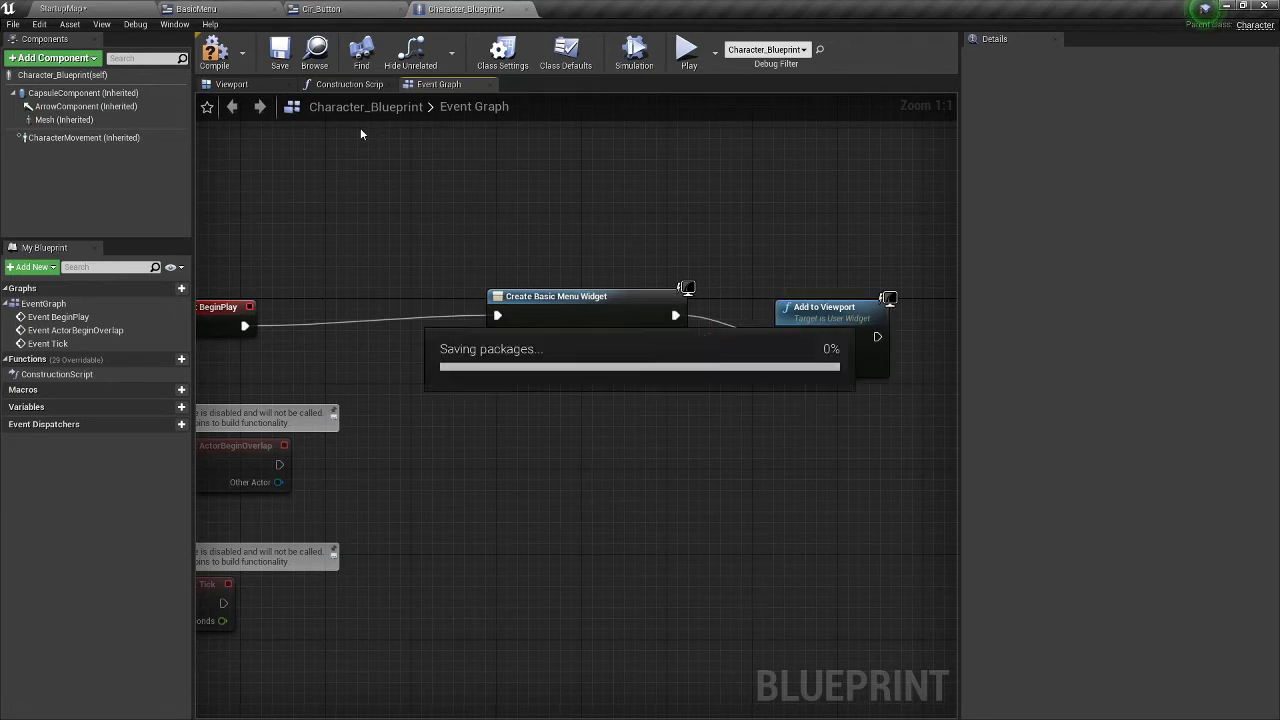
- Play the StartupMap level to check the BasicMenu display in the viewport, and end the session
left_click(63, 8)
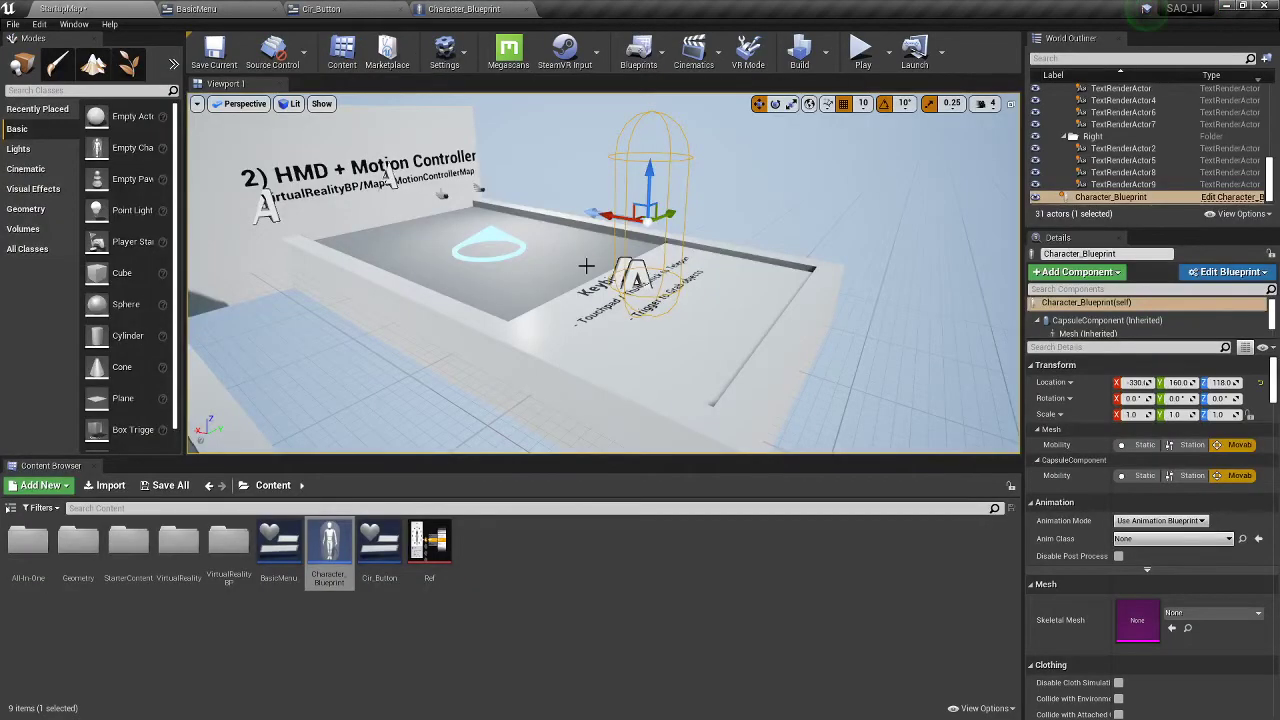
left_click(874, 50)
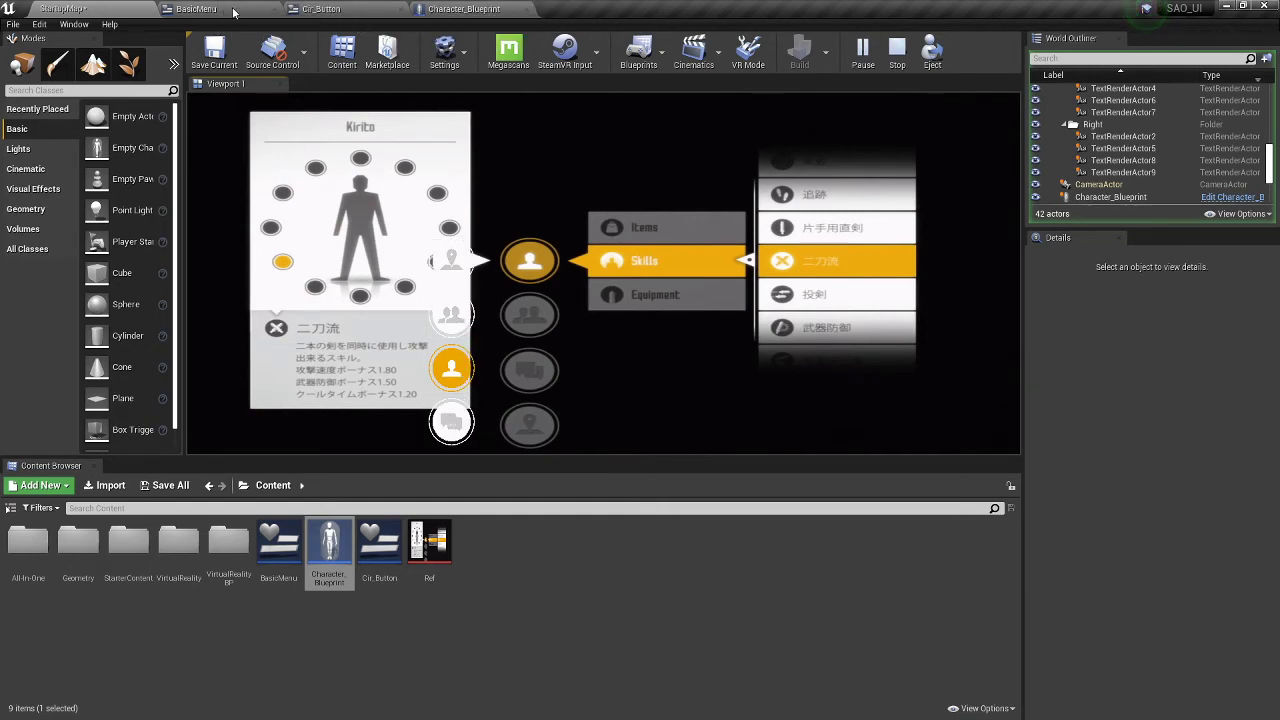
key("Escape")
- In the BasicMenu designer, stretch the anchors of the circular buttons' Vertical Box across the whole canvas
left_click(463, 9)
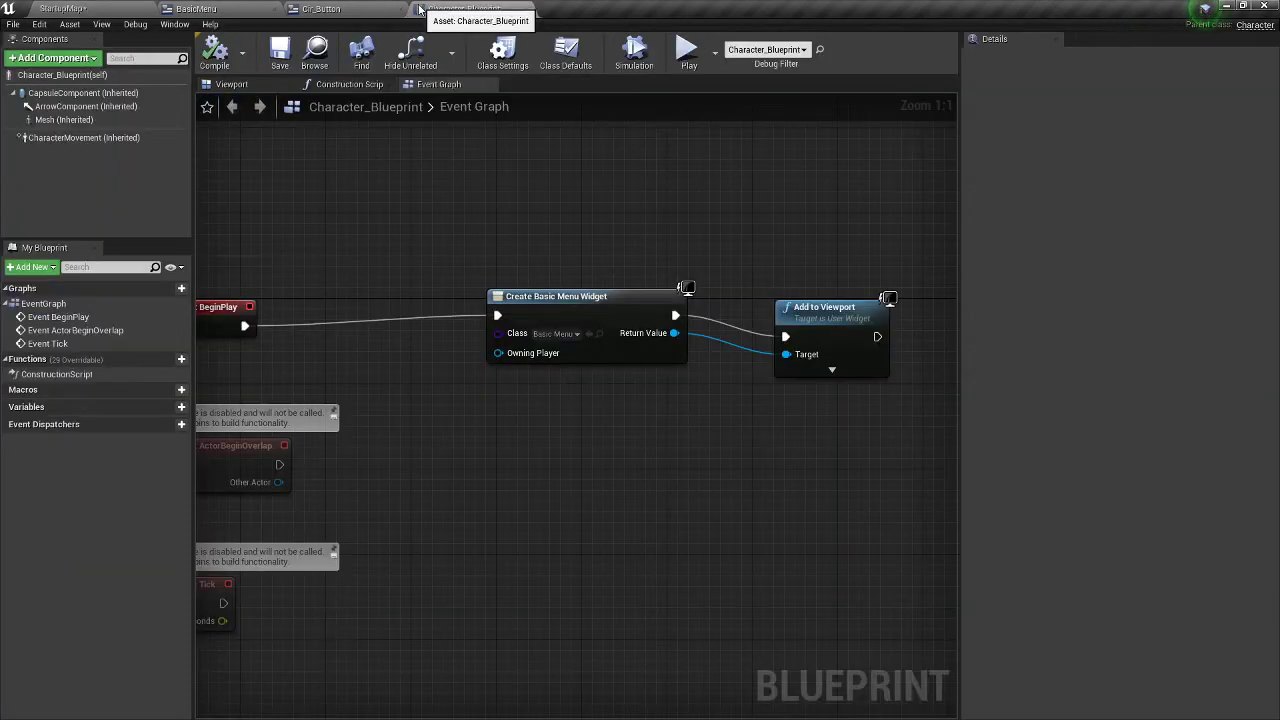
left_click(363, 8)
left_click(195, 8)
scroll(325, 218, "down", 4)
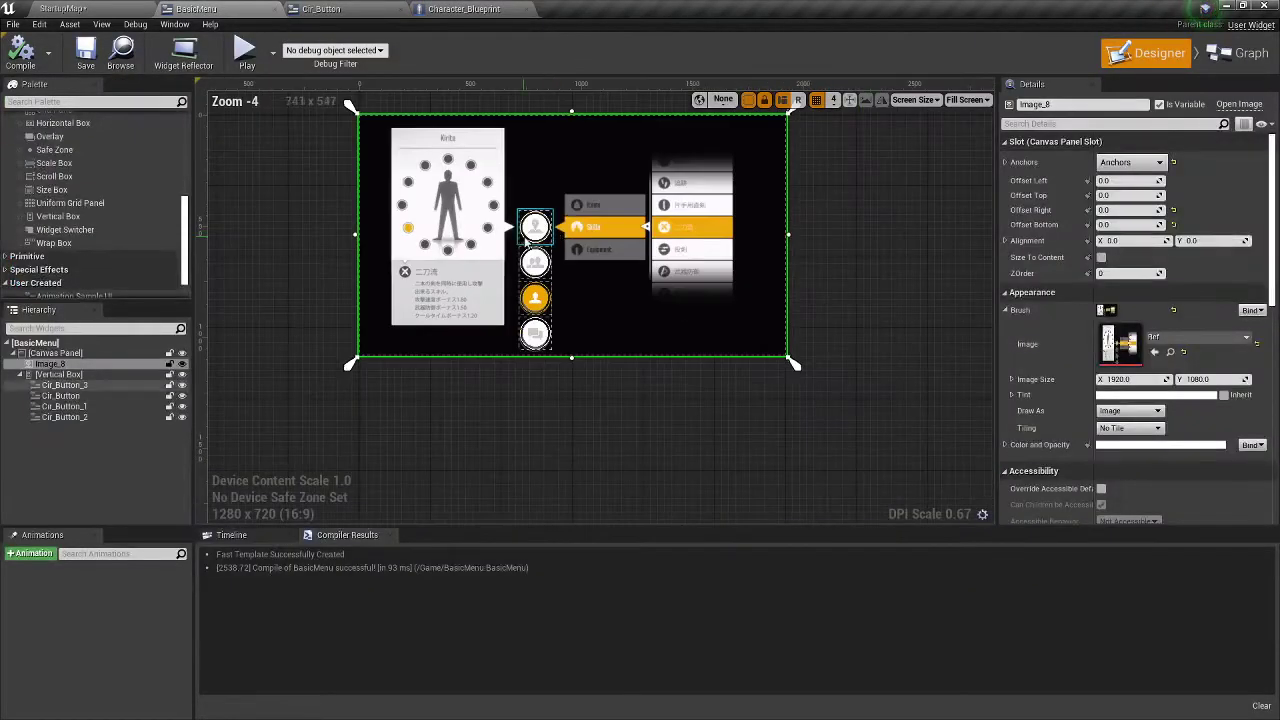
left_click(55, 374)
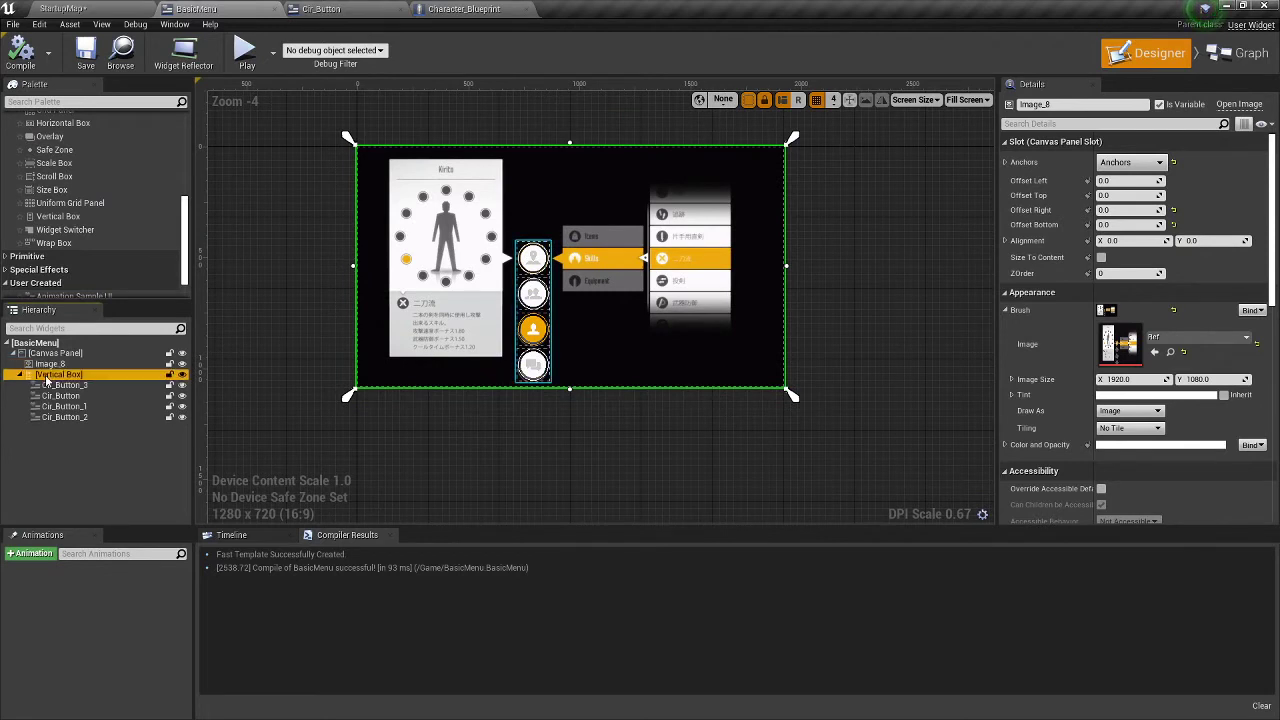
left_click_drag(368, 158, 1077, 498)
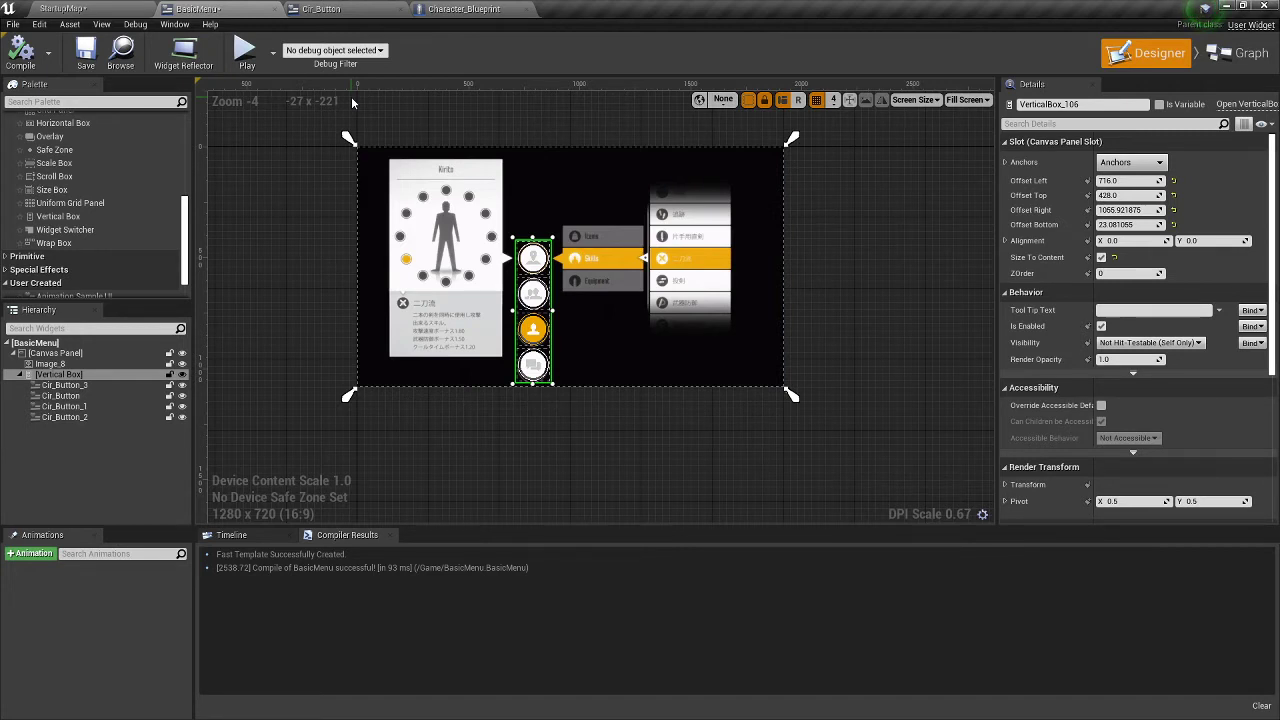
scroll(602, 290, "up", 2)
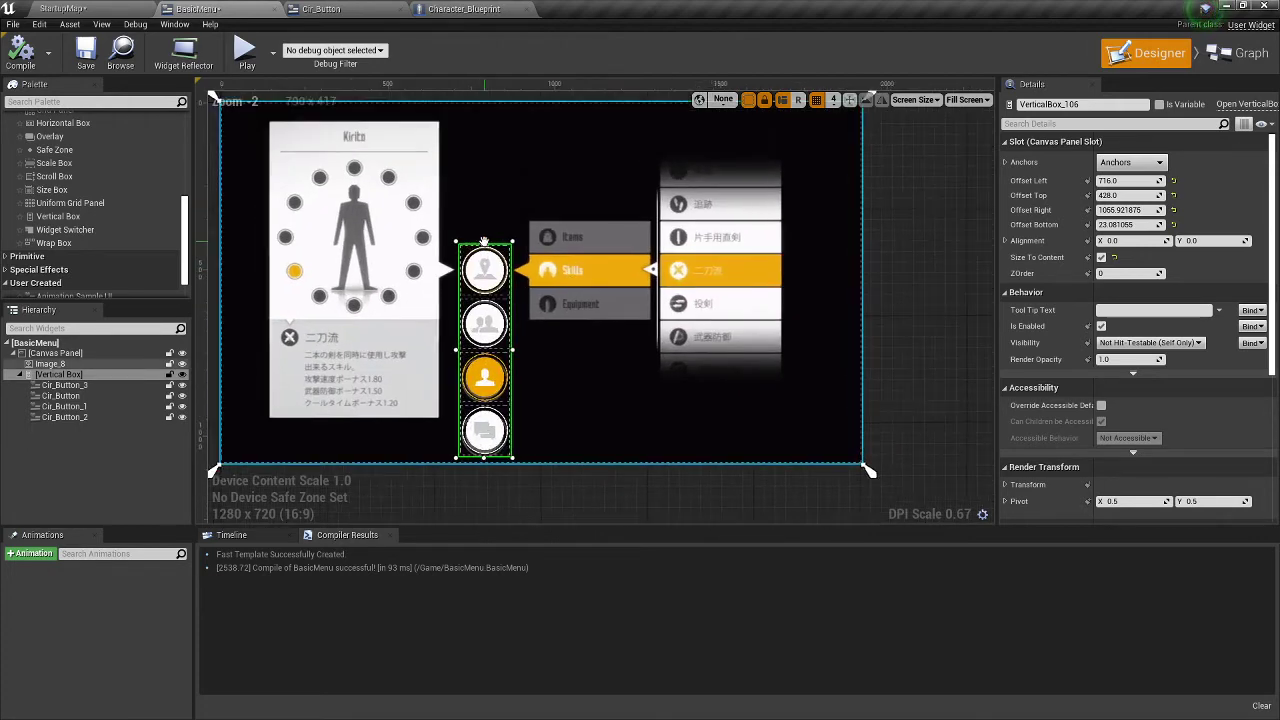
- Switch to the Cir_Button widget designer and examine the brush, accessibility and behavior settings of InnerImage
left_click(463, 9)
left_click(279, 9)
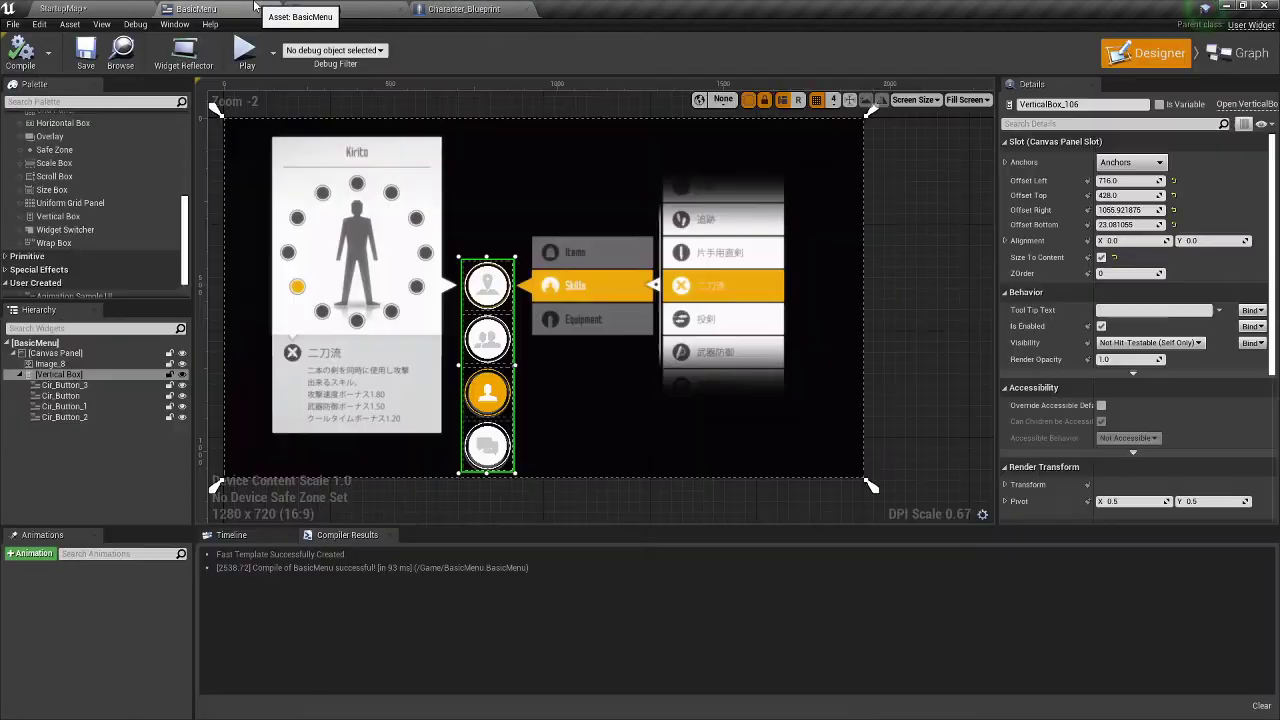
left_click(322, 9)
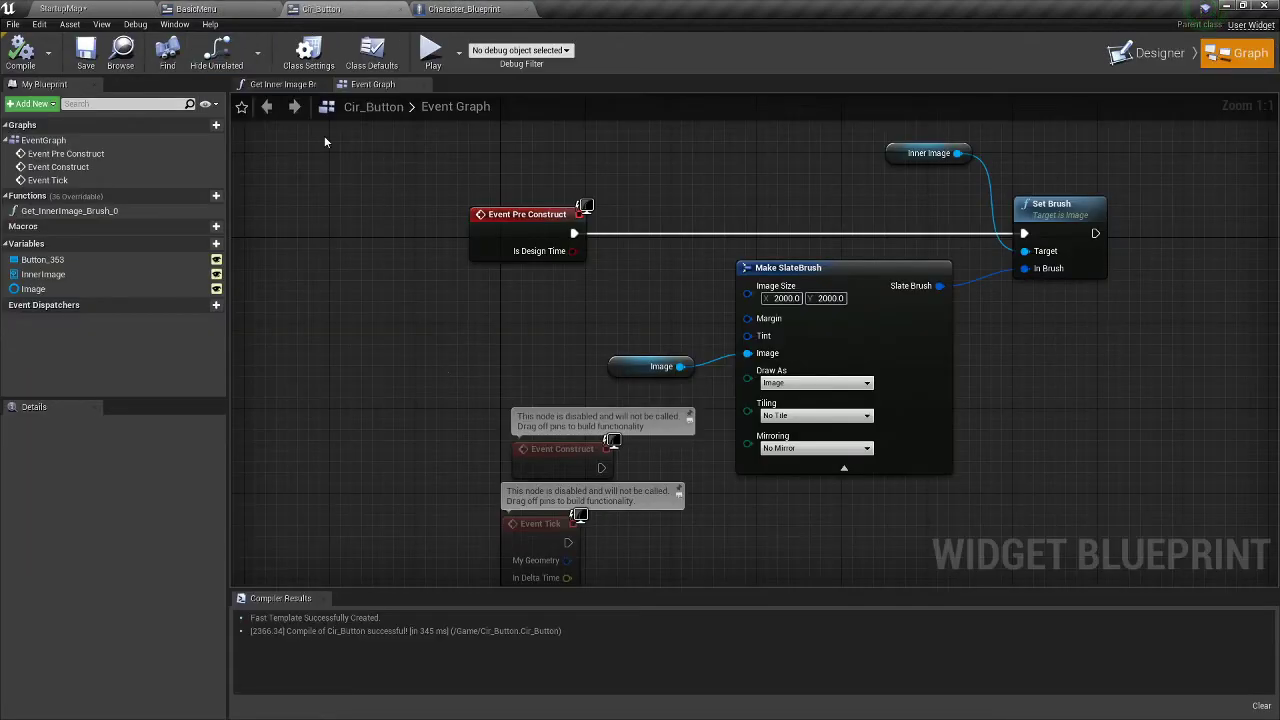
left_click(274, 86)
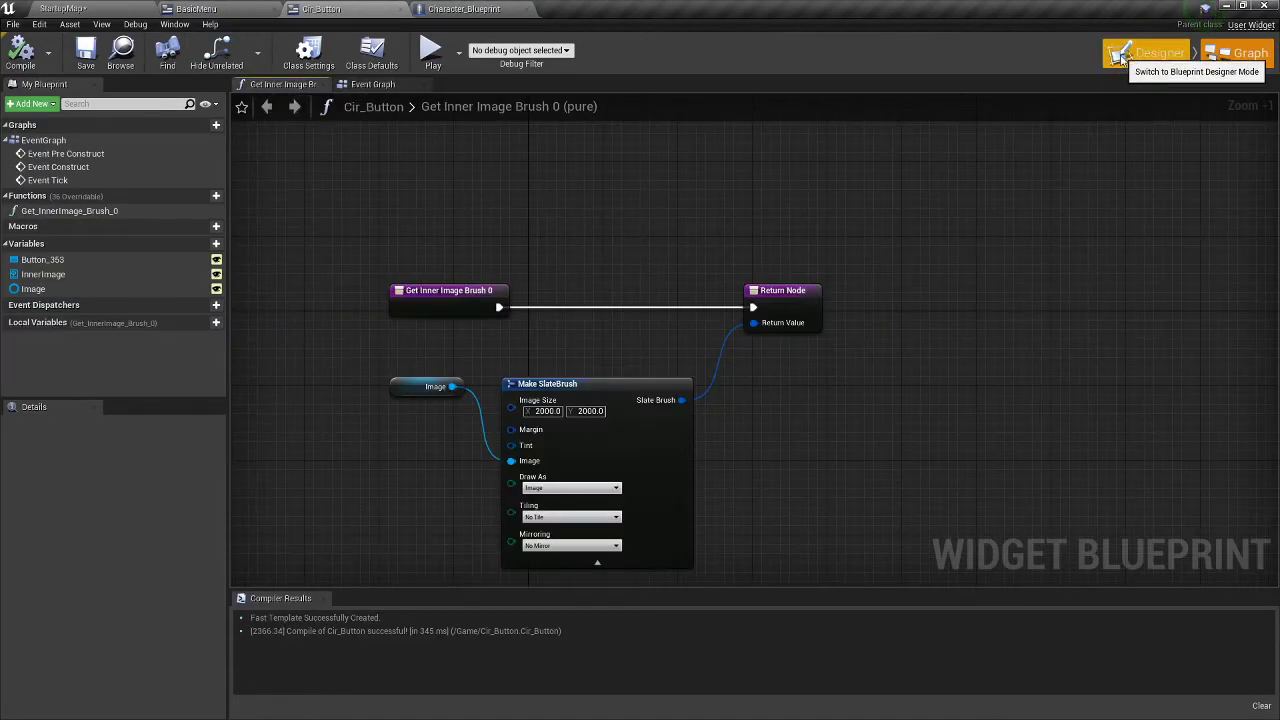
left_click(1117, 58)
left_click(117, 351)
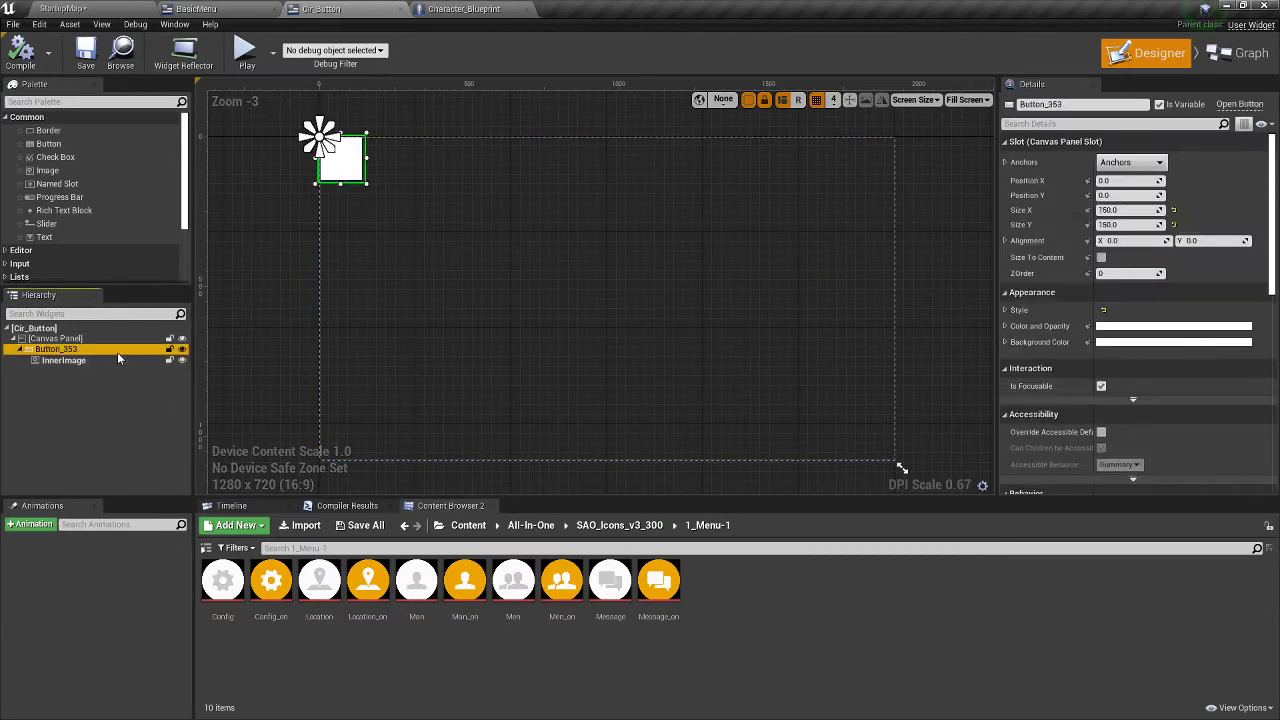
left_click(113, 362)
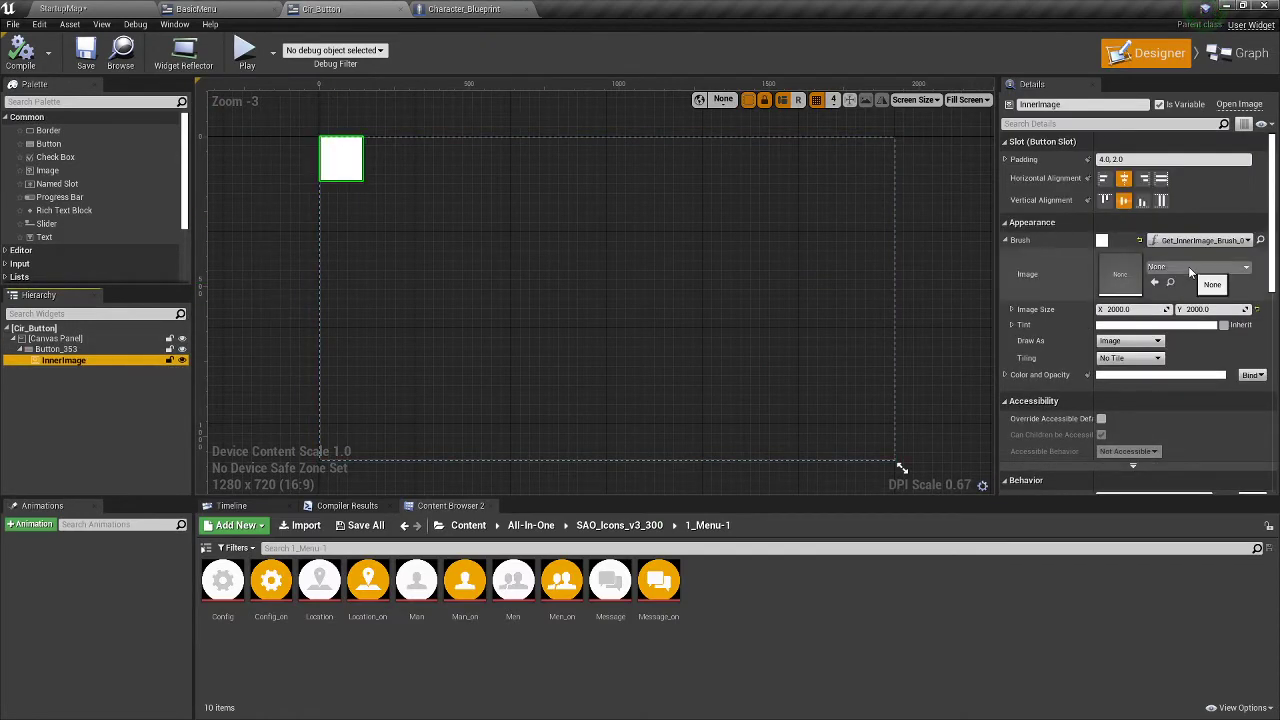
scroll(1100, 300, "down", 10)
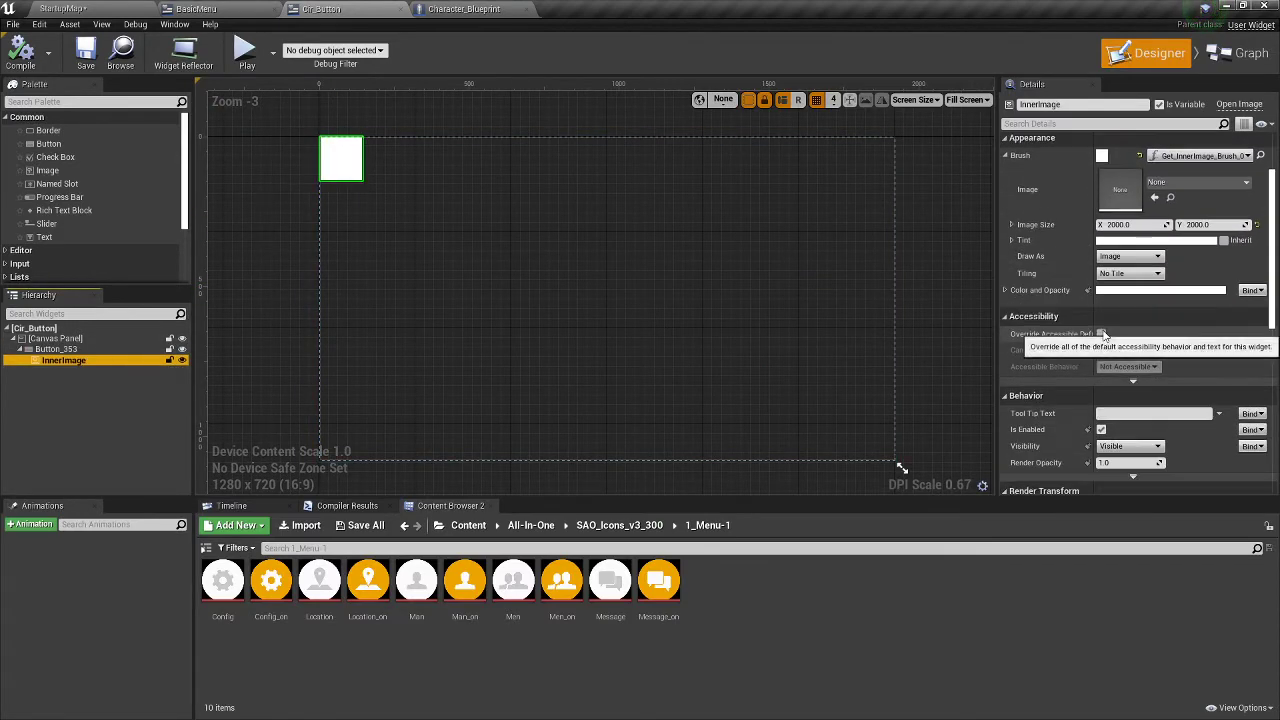
scroll(1097, 320, "up", 5)
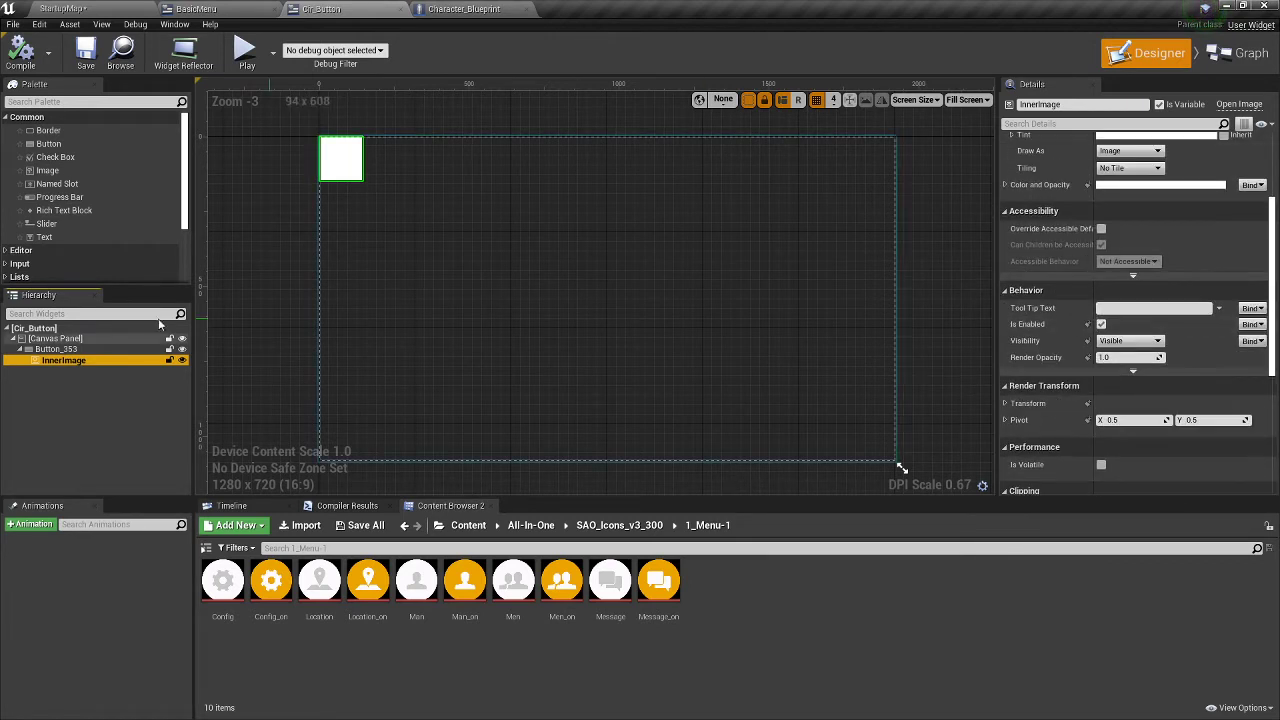
- Set the Draw As option of the Hovered style to None for the button that contains InnerImage
left_click(60, 349)
scroll(1113, 300, "down", 8)
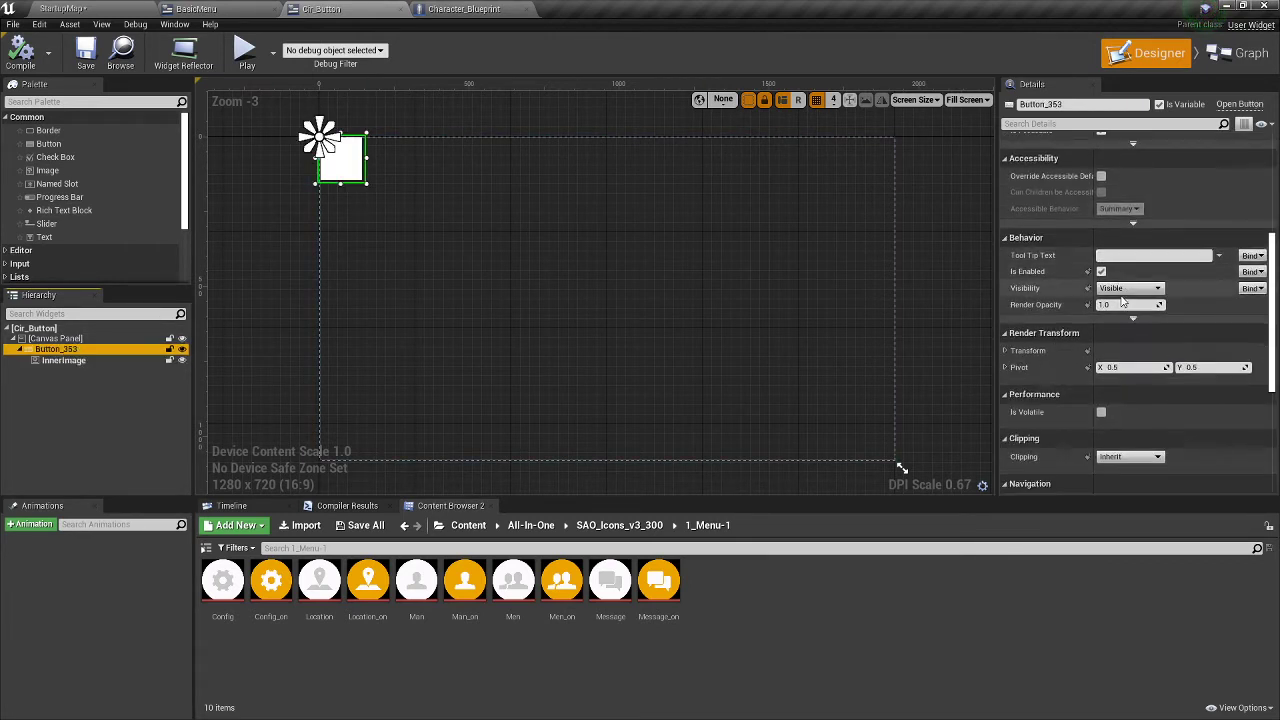
scroll(1113, 302, "up", 5)
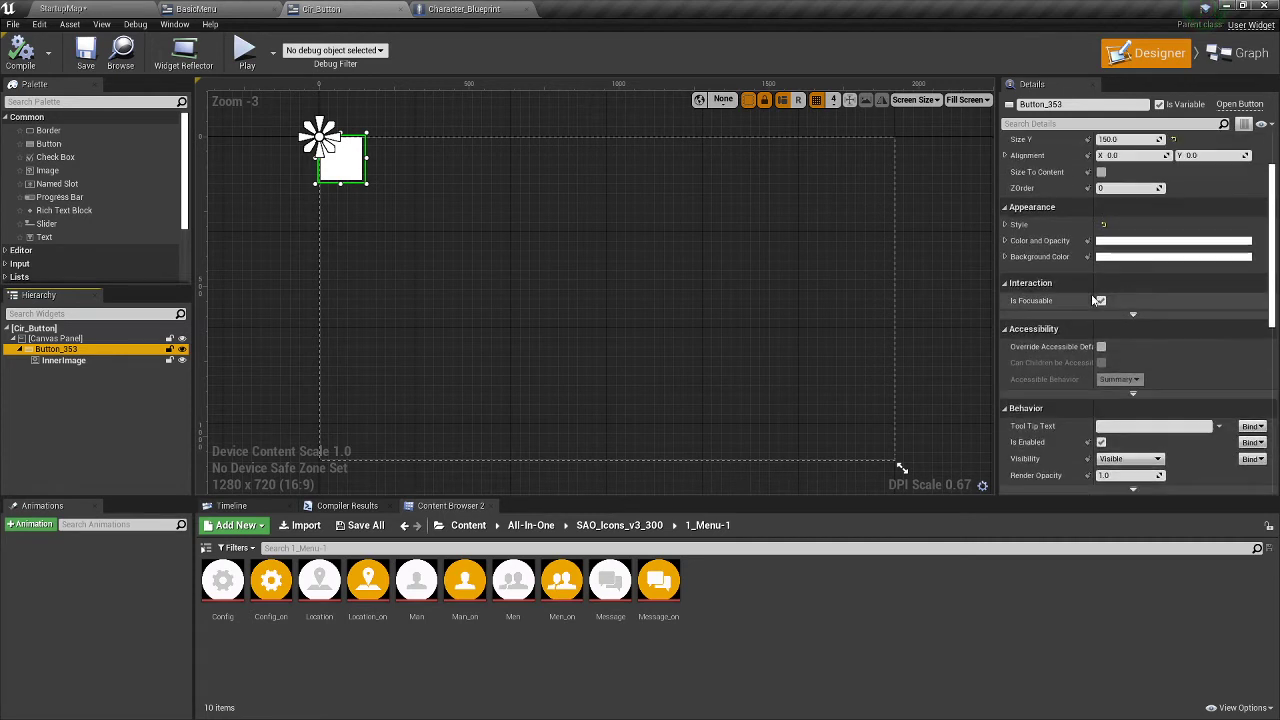
left_click(1010, 224)
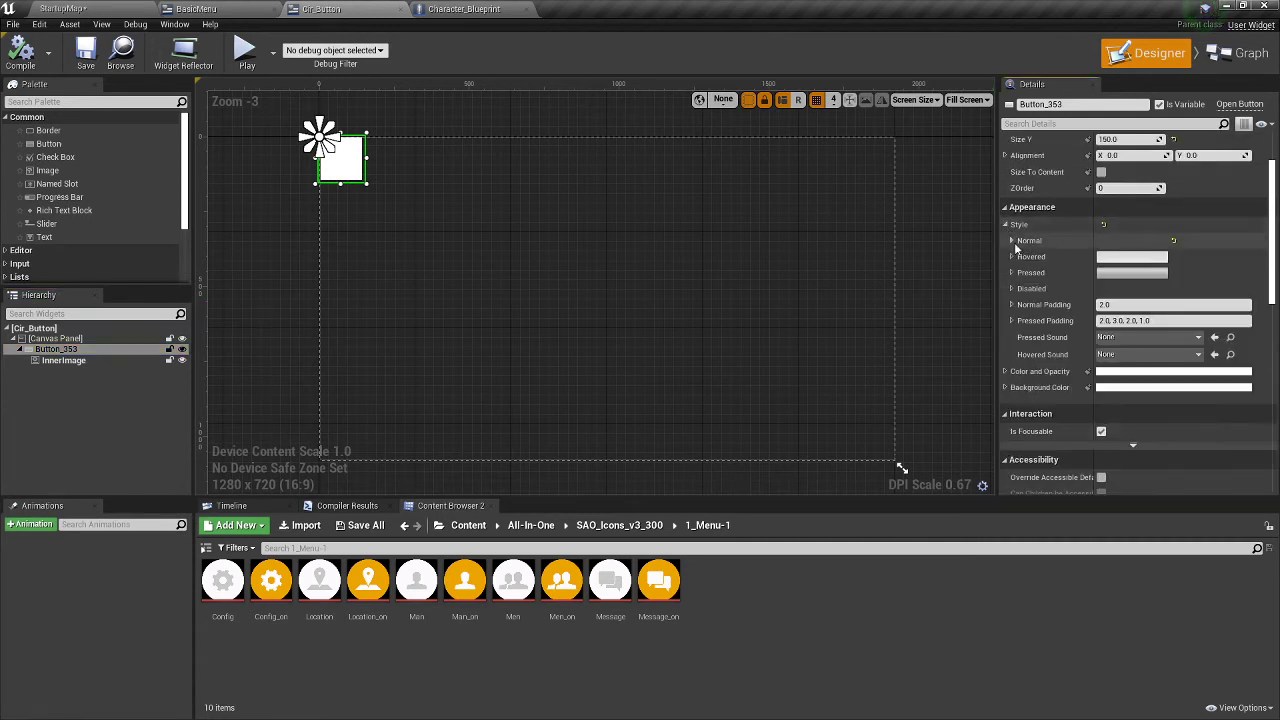
scroll(1013, 220, "down", 1)
left_click(1012, 214)
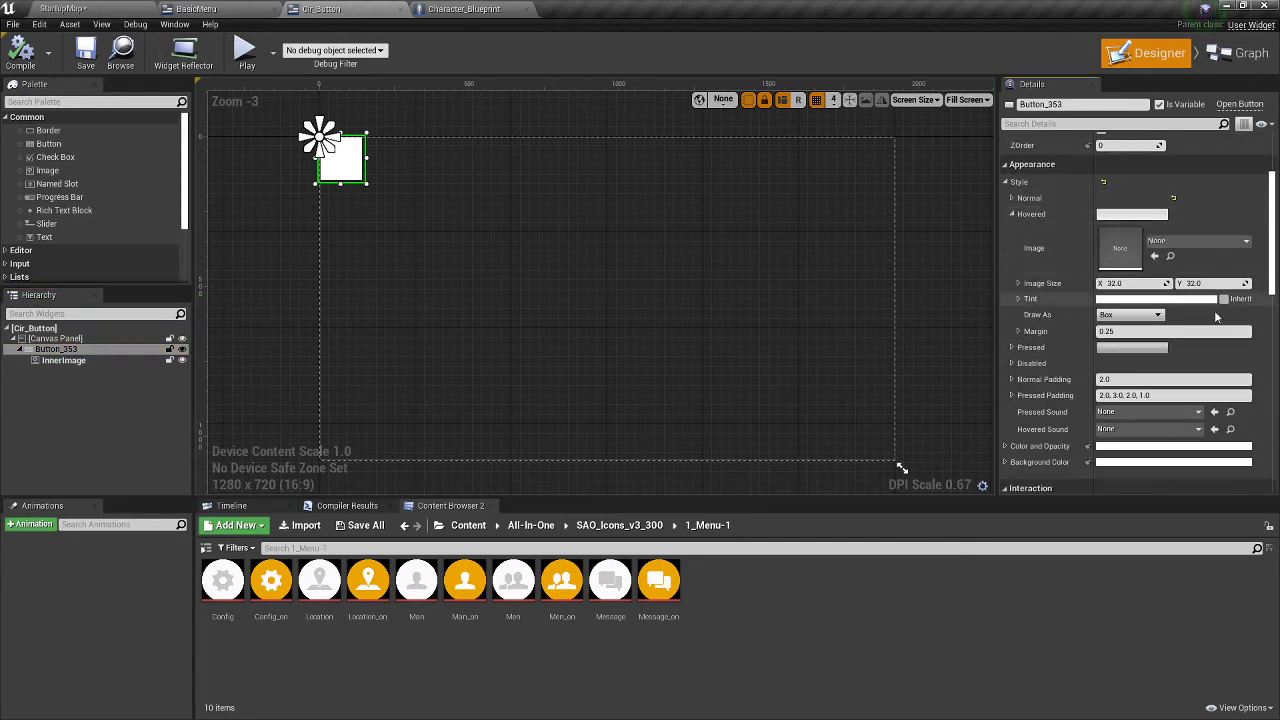
left_click(1128, 314)
left_click(1106, 326)
- Check the button's Normal style, set the Pressed style's Draw As option to None, and collapse the style entries
left_click(1011, 198)
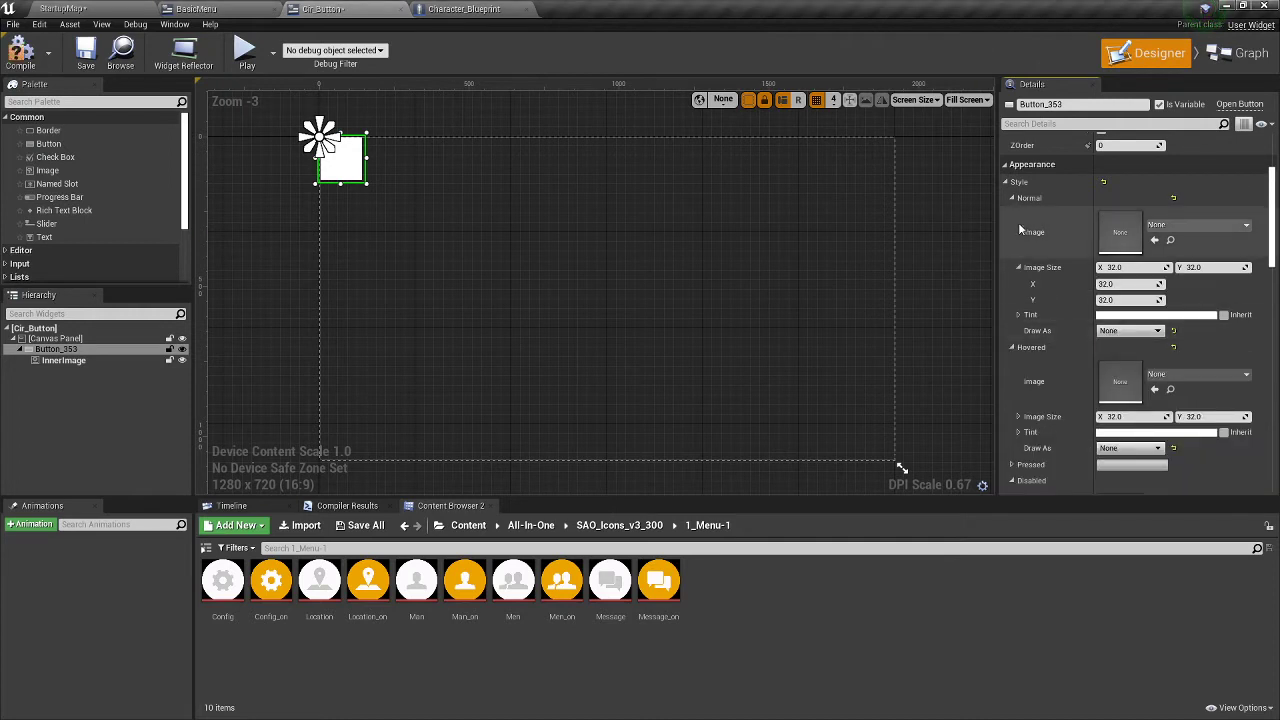
left_click(1011, 198)
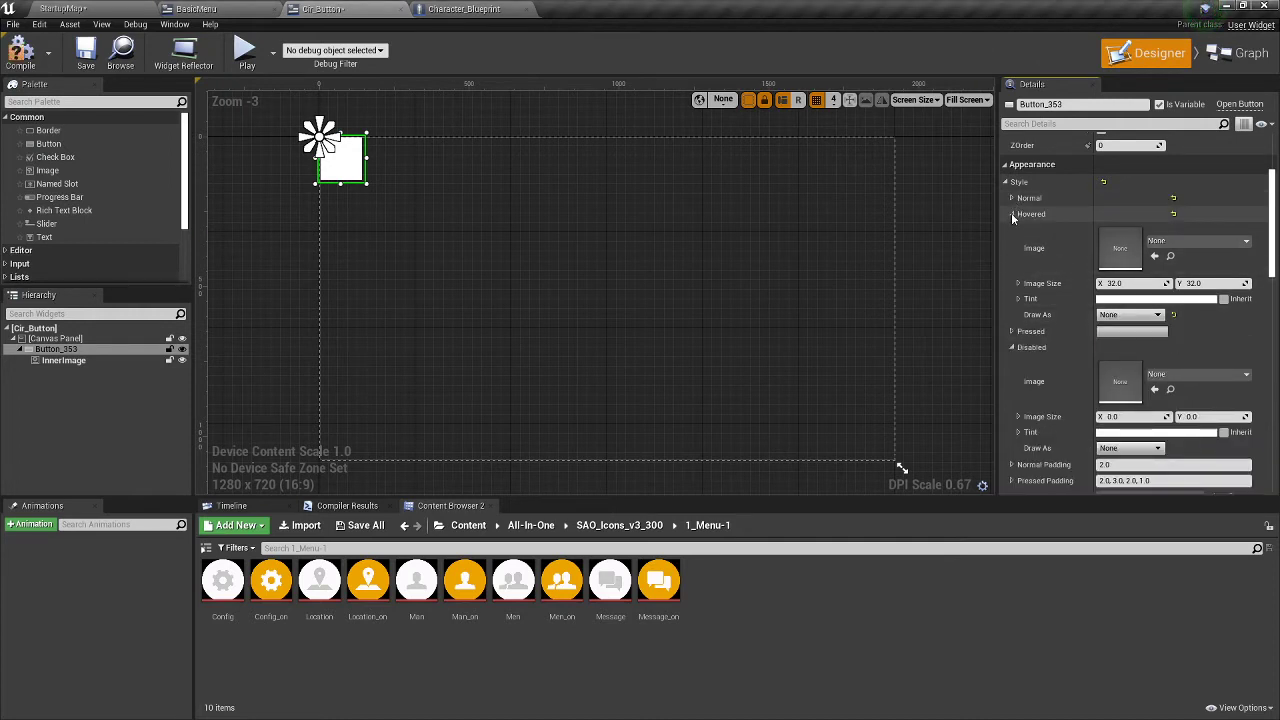
left_click(1011, 213)
left_click(1012, 230)
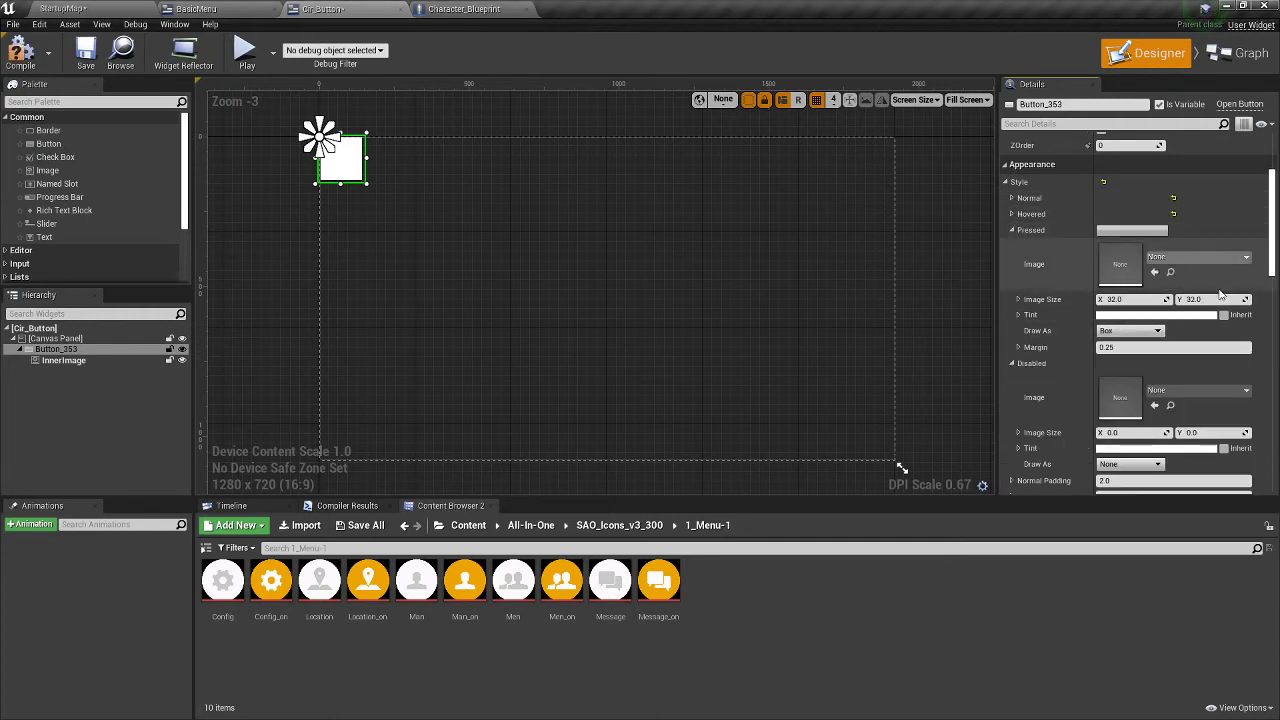
left_click(1135, 331)
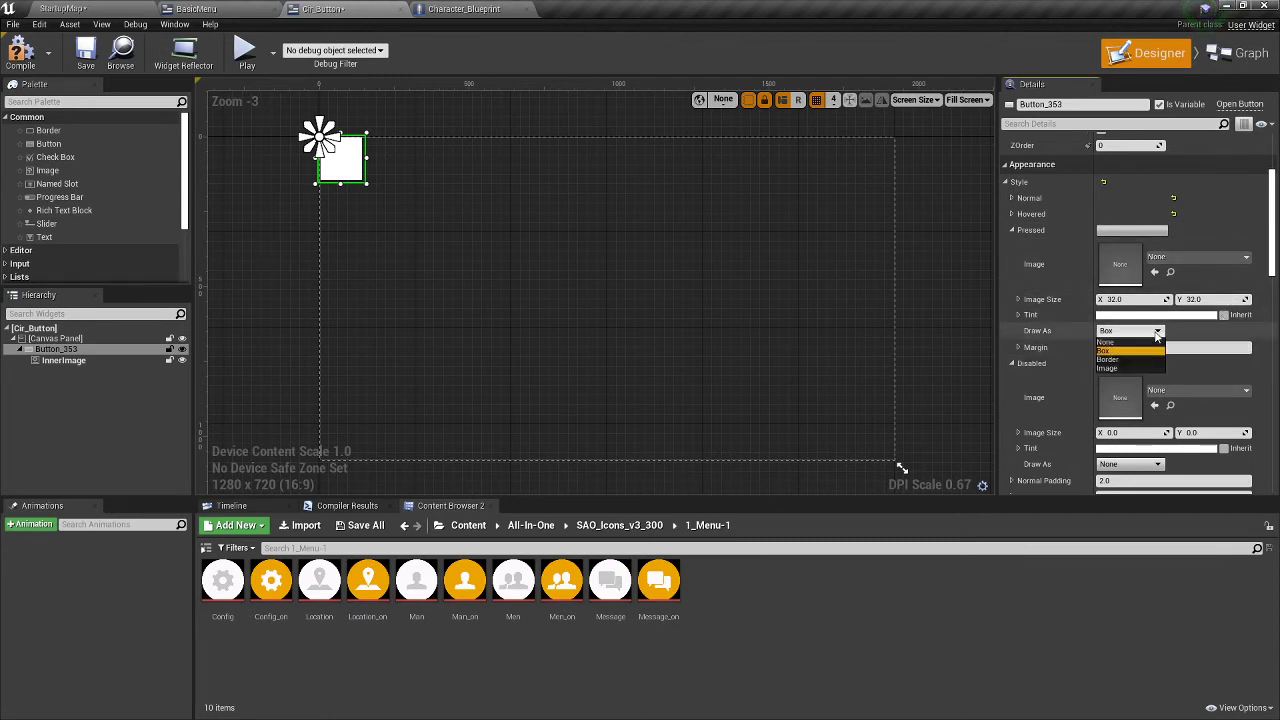
left_click(1146, 344)
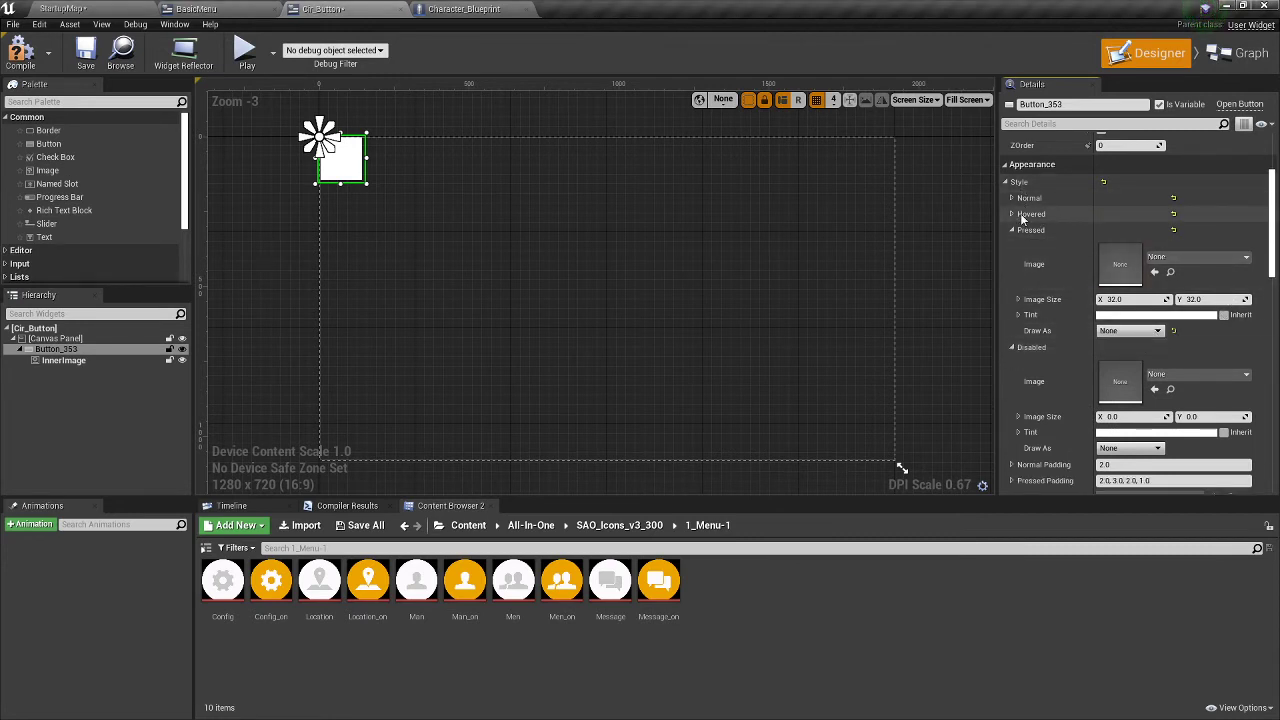
left_click(1012, 230)
left_click(1012, 246)
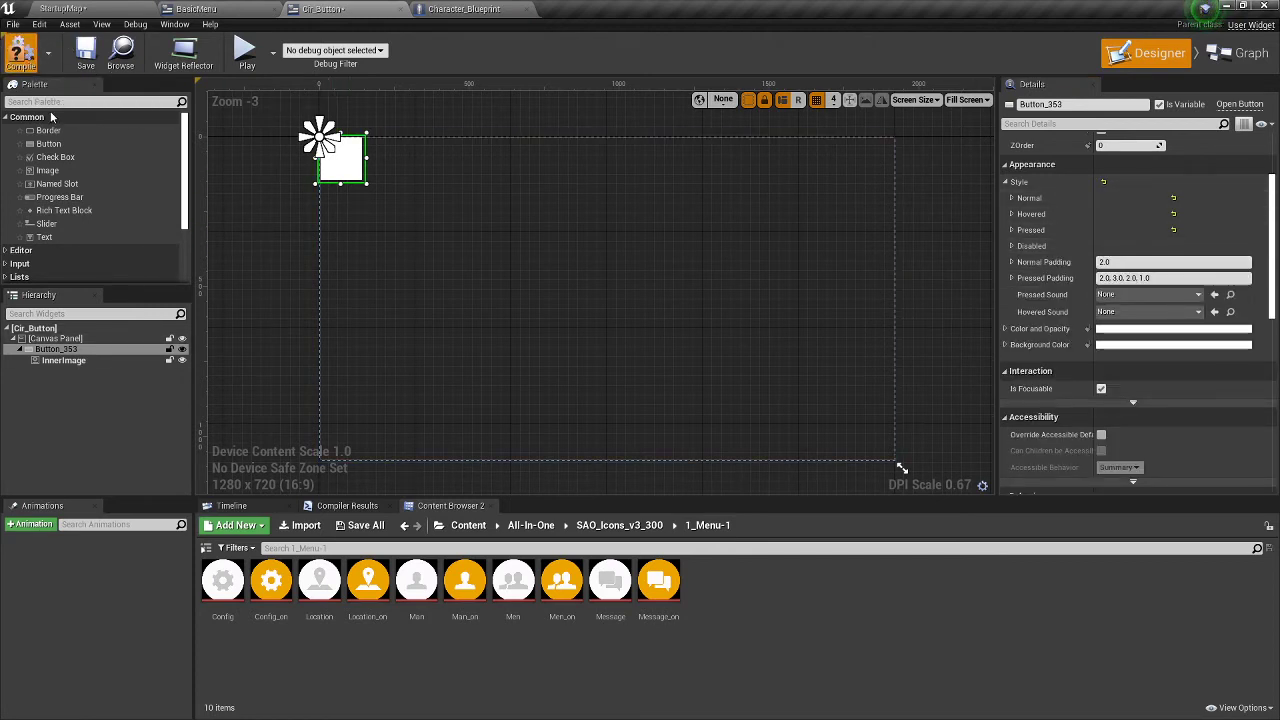
- Play the StartupMap level to test the restyled circular buttons, and end the session
left_click(82, 7)
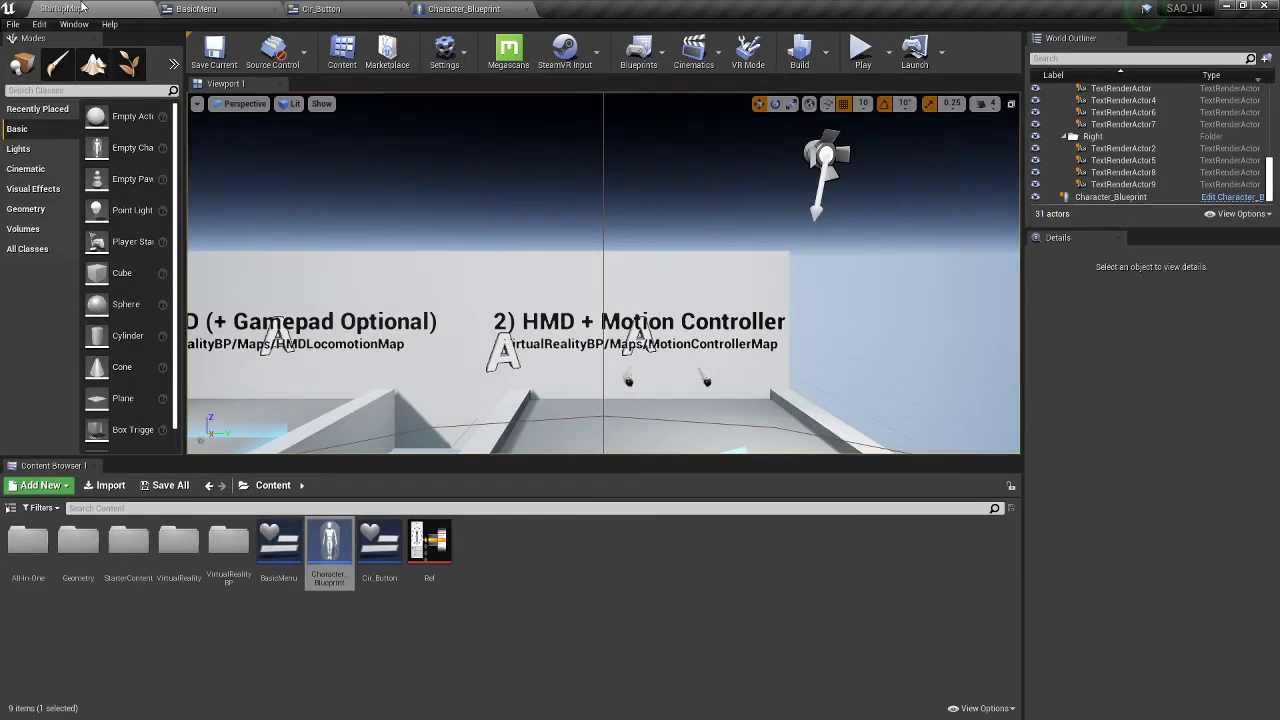
left_click(862, 50)
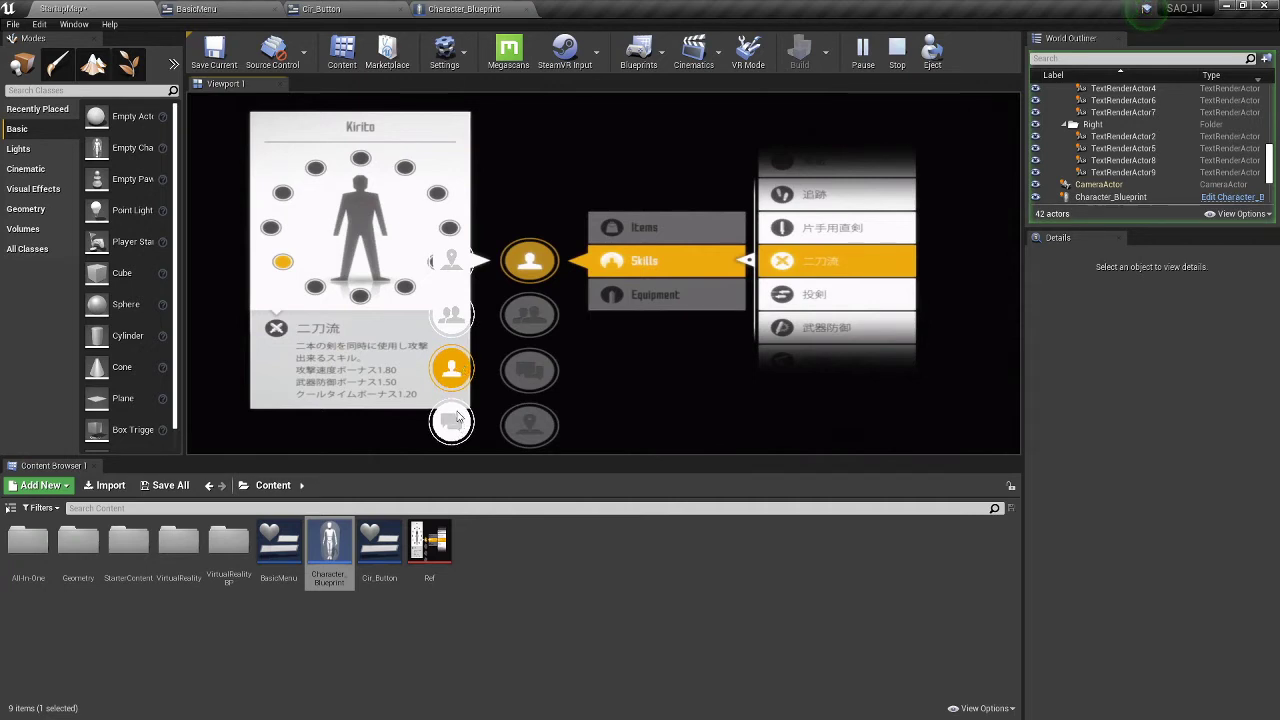
left_click(897, 50)
- In the BasicMenu designer, move the orange Cir_Button_1 to the top of the Vertical Box's button order
left_click(196, 8)
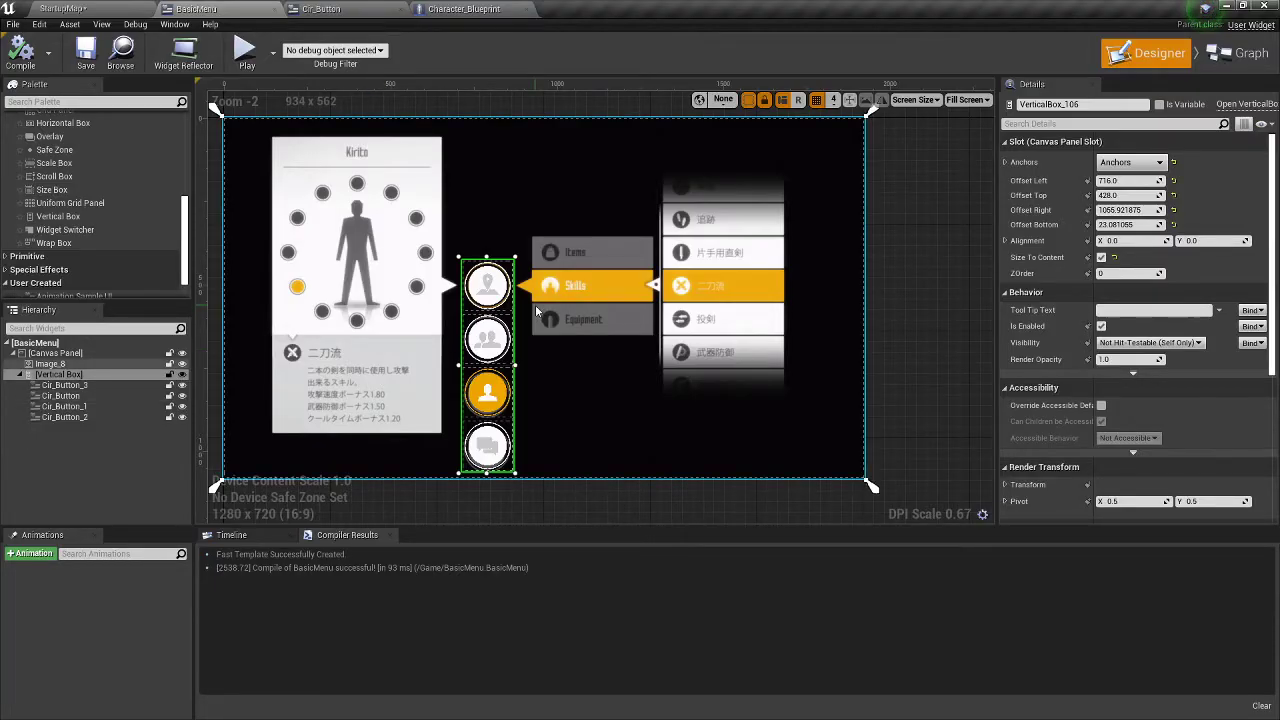
scroll(538, 295, "up", 3)
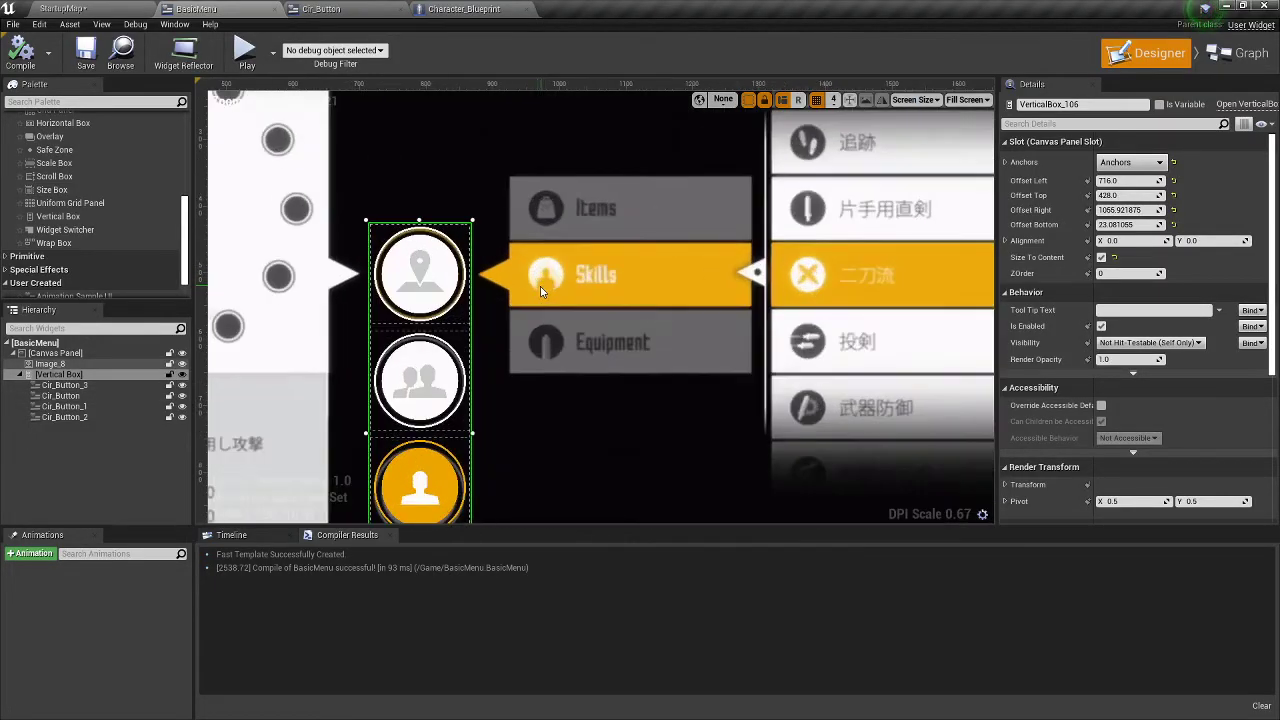
right_click_drag(624, 268, 579, 297)
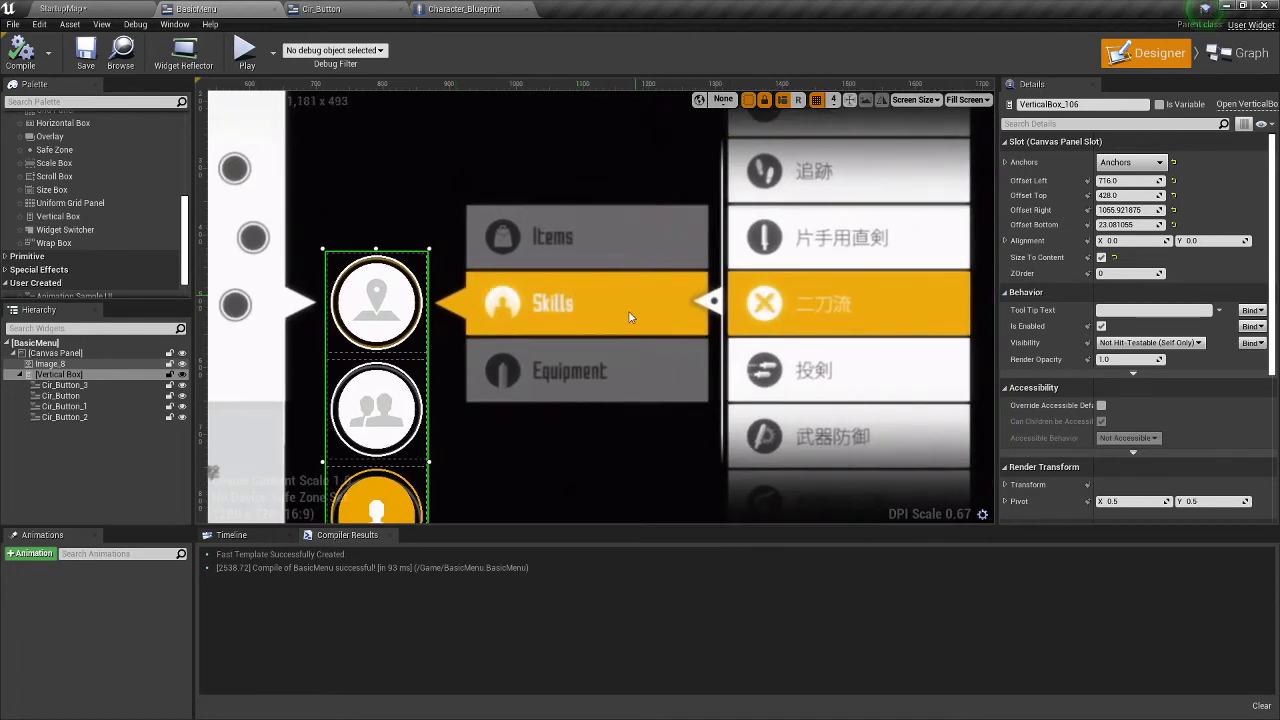
scroll(587, 301, "down", 3)
right_click_drag(516, 333, 505, 327)
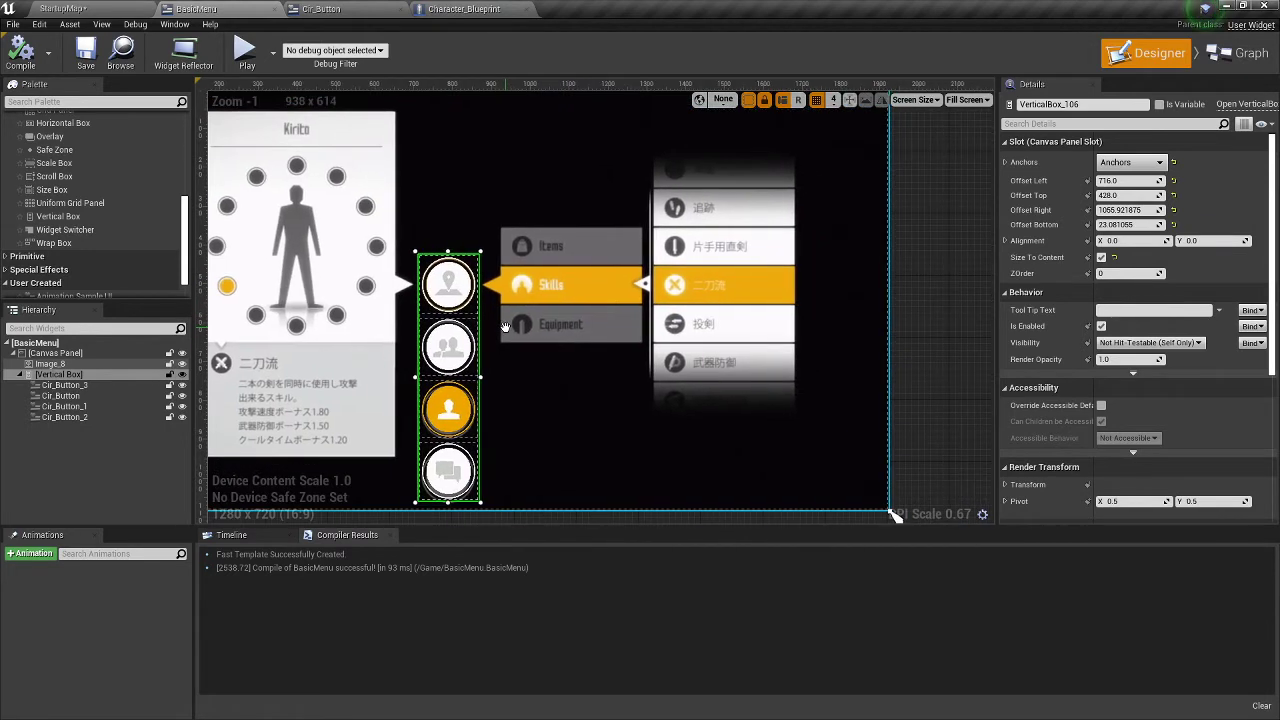
left_click(456, 410)
left_click(72, 406)
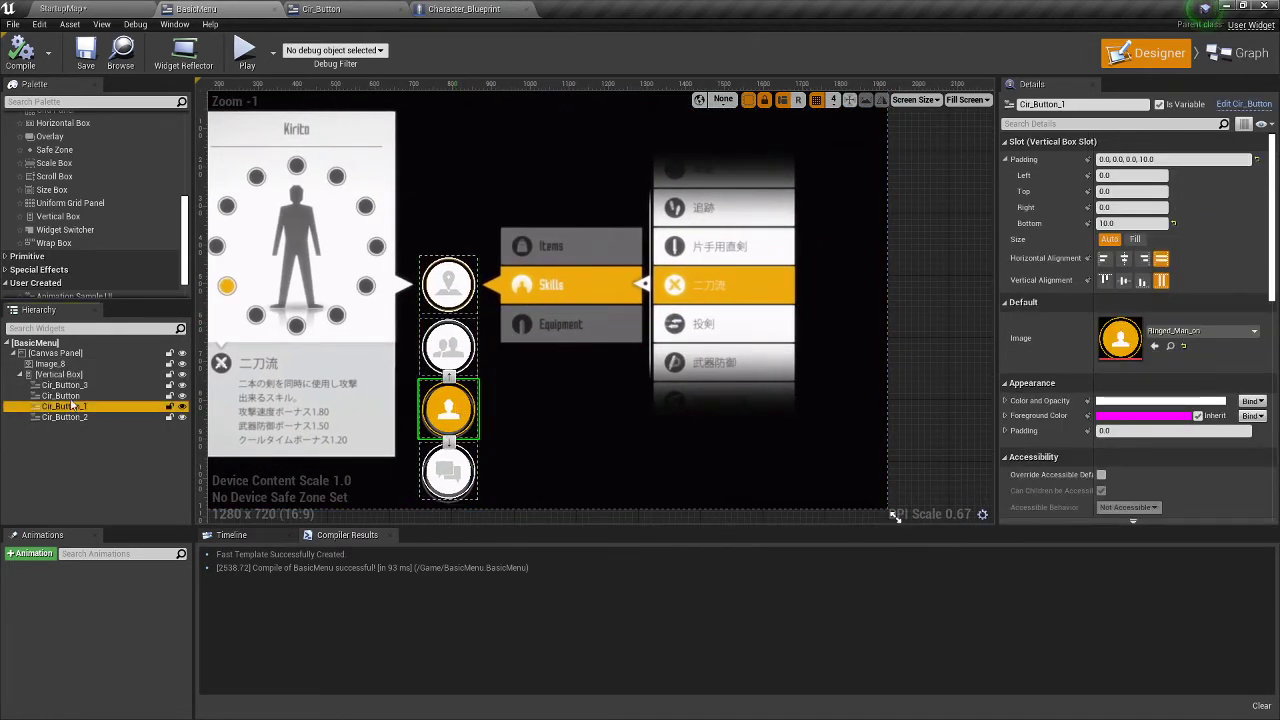
left_click_drag(70, 390, 62, 381)
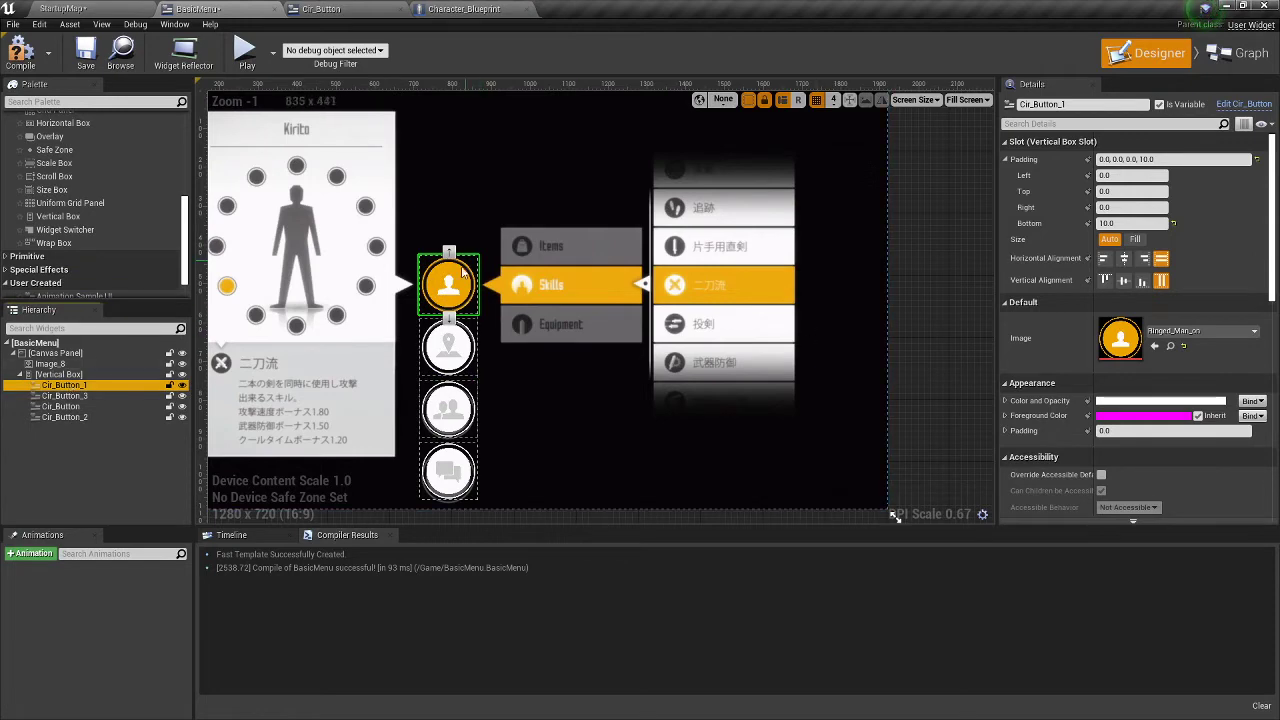
- Examine the orange circular button's alignment and the rectangular Items, Skills and Equipment entries in the reference image
scroll(445, 290, "up", 3)
scroll(440, 285, "up", 2)
scroll(430, 272, "down", 2)
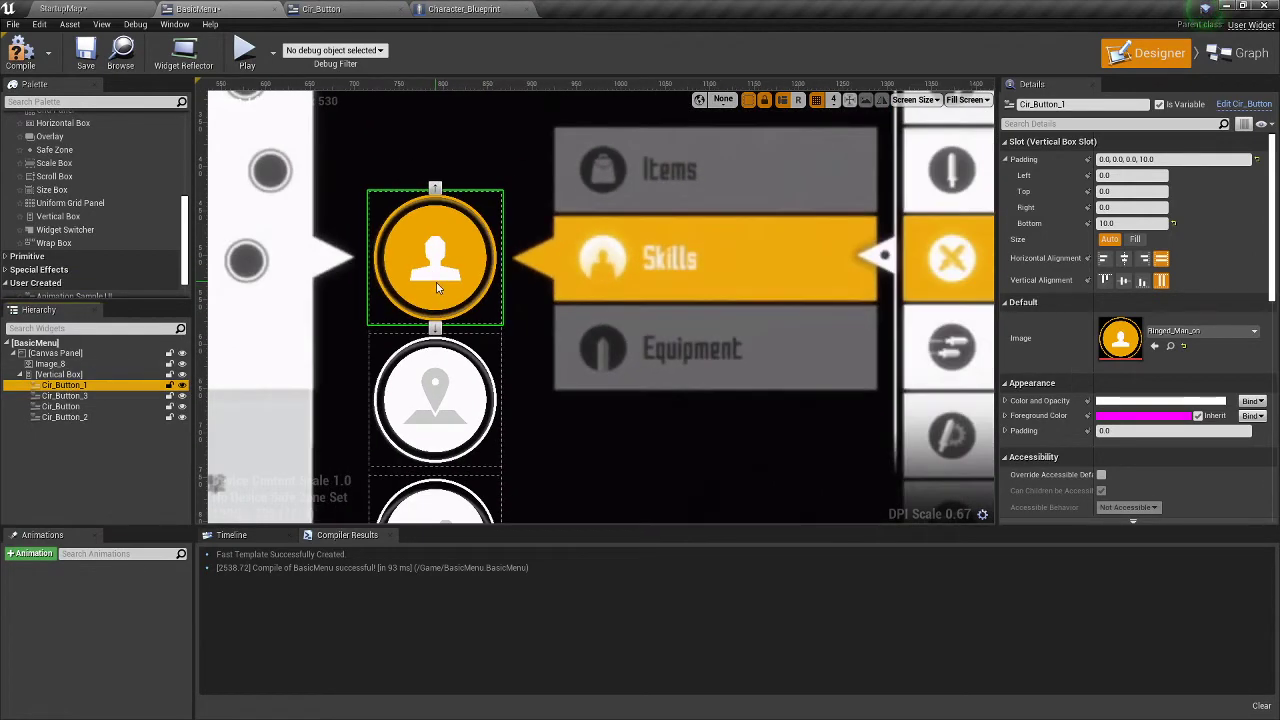
scroll(436, 282, "down", 1)
right_click_drag(540, 358, 504, 387)
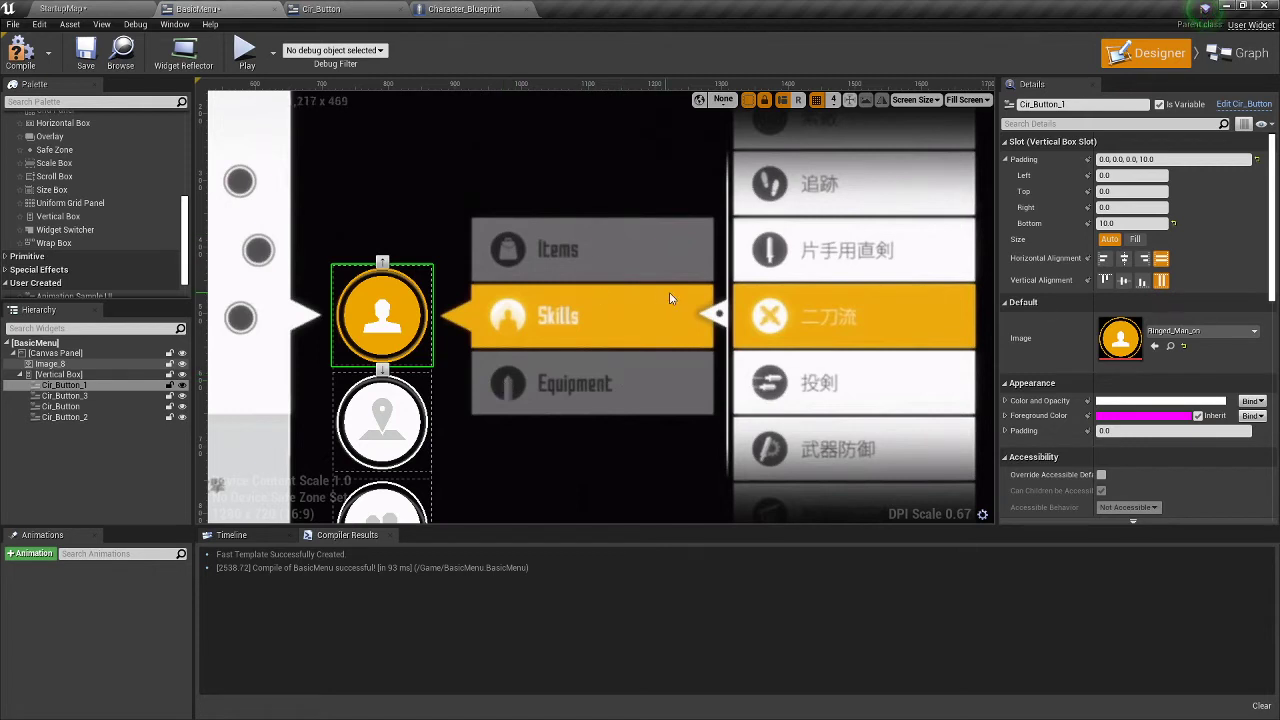
right_click_drag(669, 298, 616, 343)
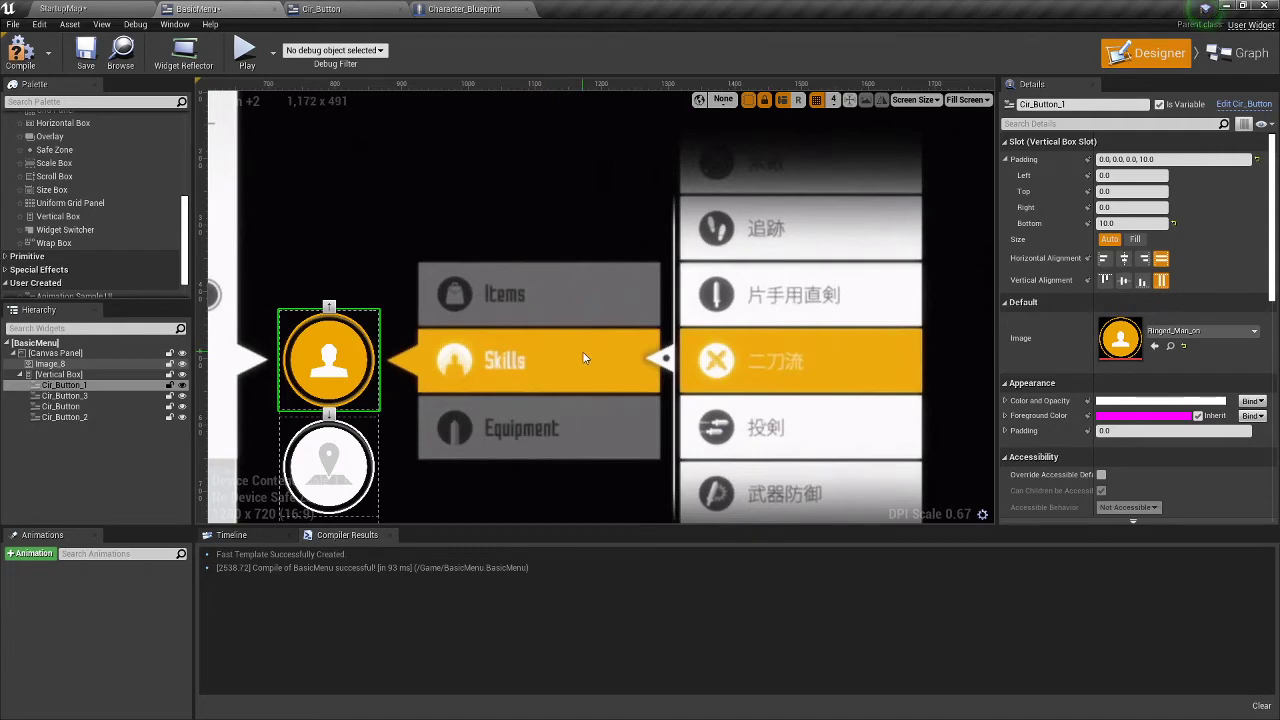
right_click_drag(586, 357, 609, 328)
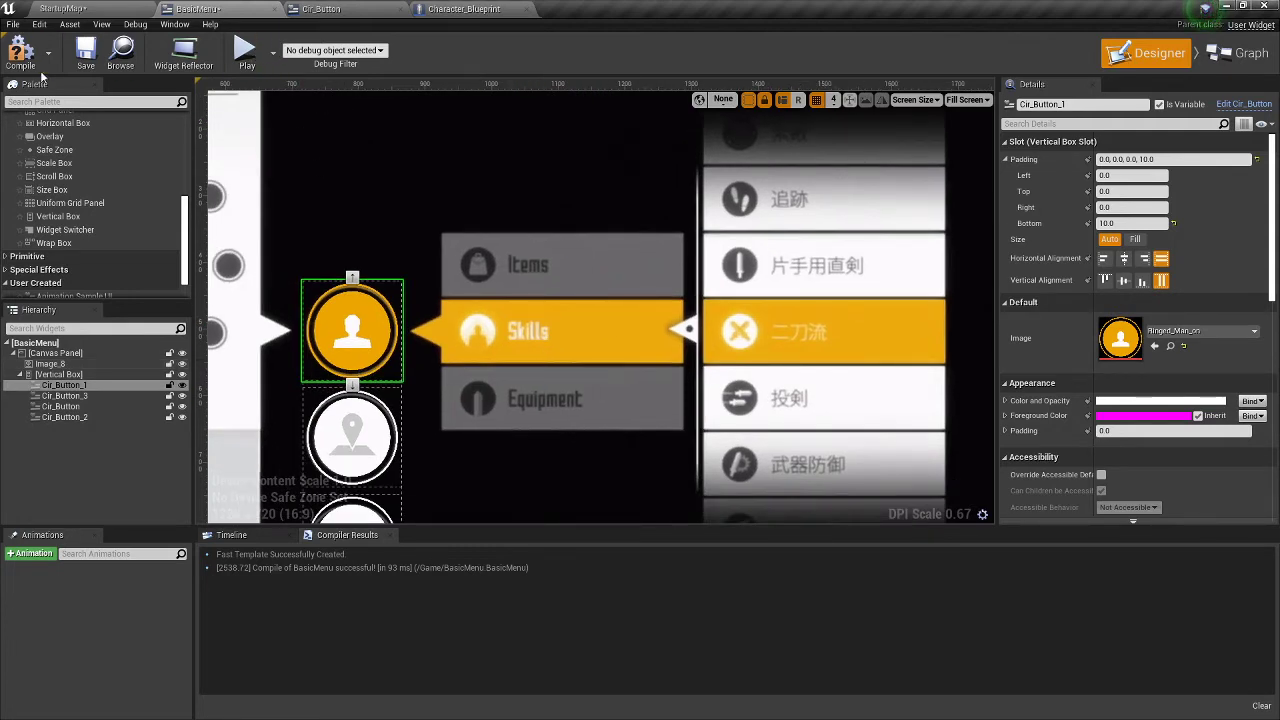
- In the StartupMap editor's Content folder, create a Widget Blueprint named SquareButton and open it for editing
left_click(62, 8)
left_click(610, 660)
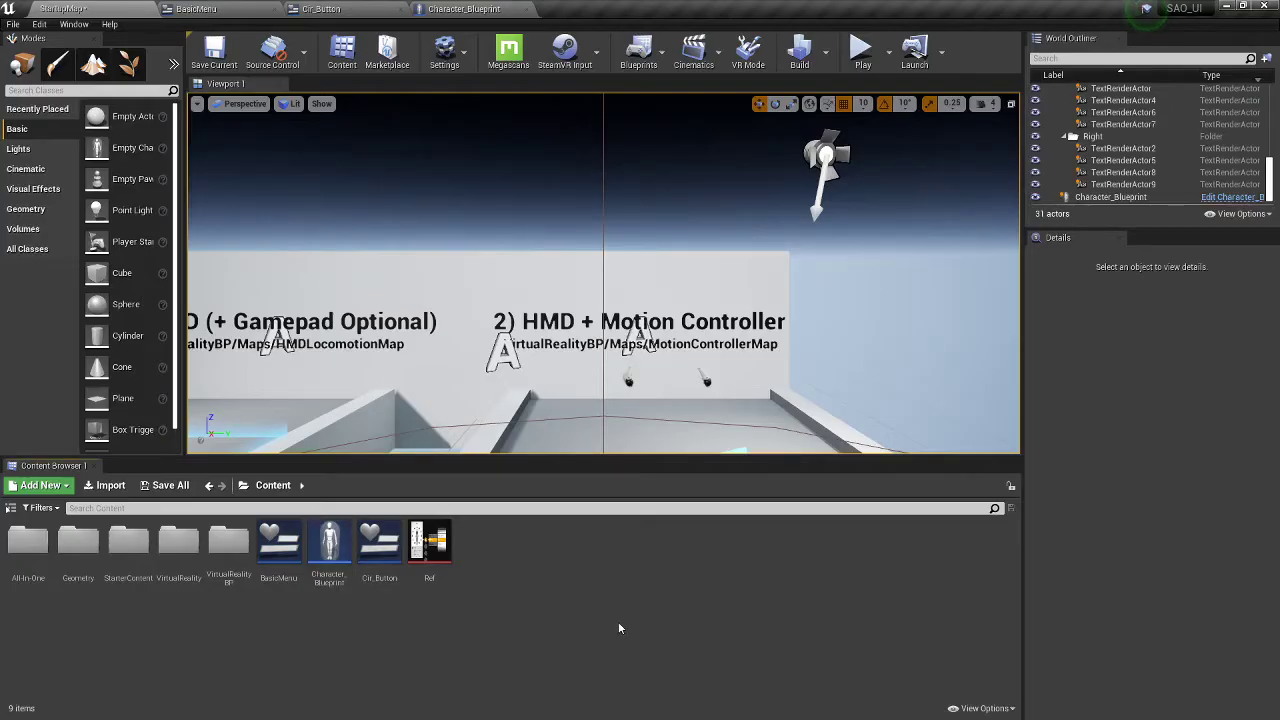
right_click(476, 563)
mouse_move(537, 556)
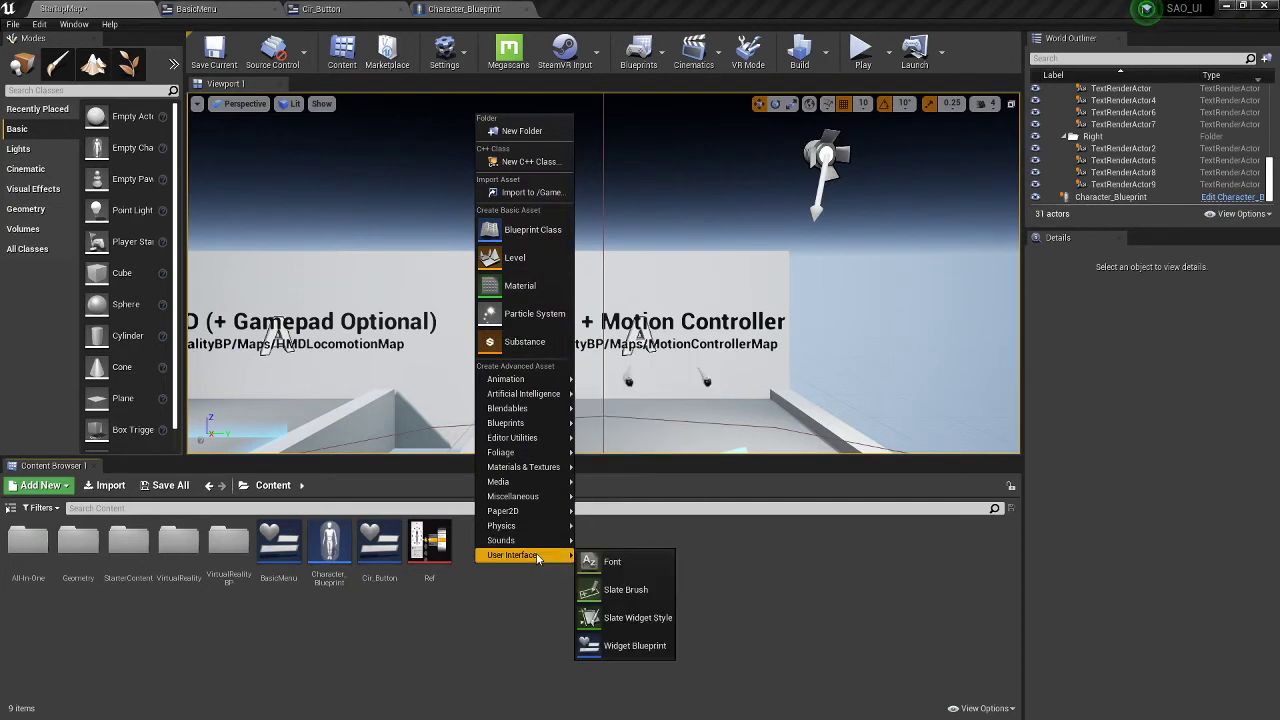
left_click(612, 652)
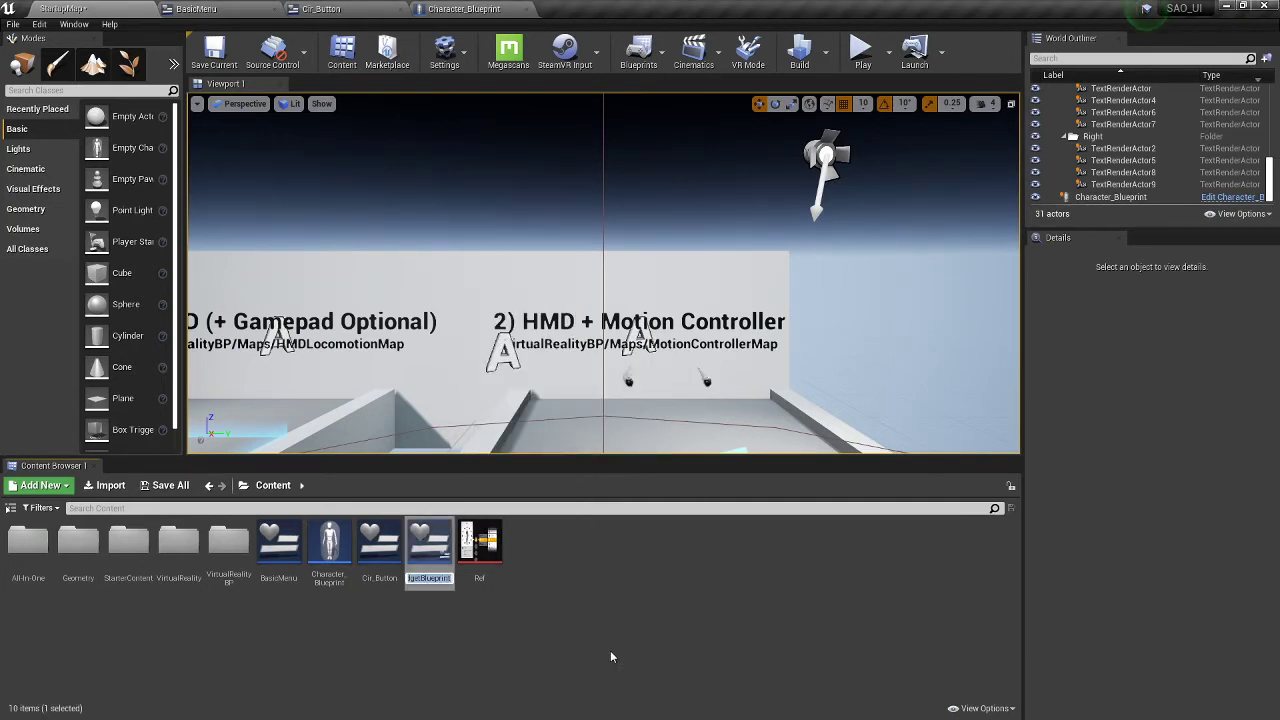
type("Square")
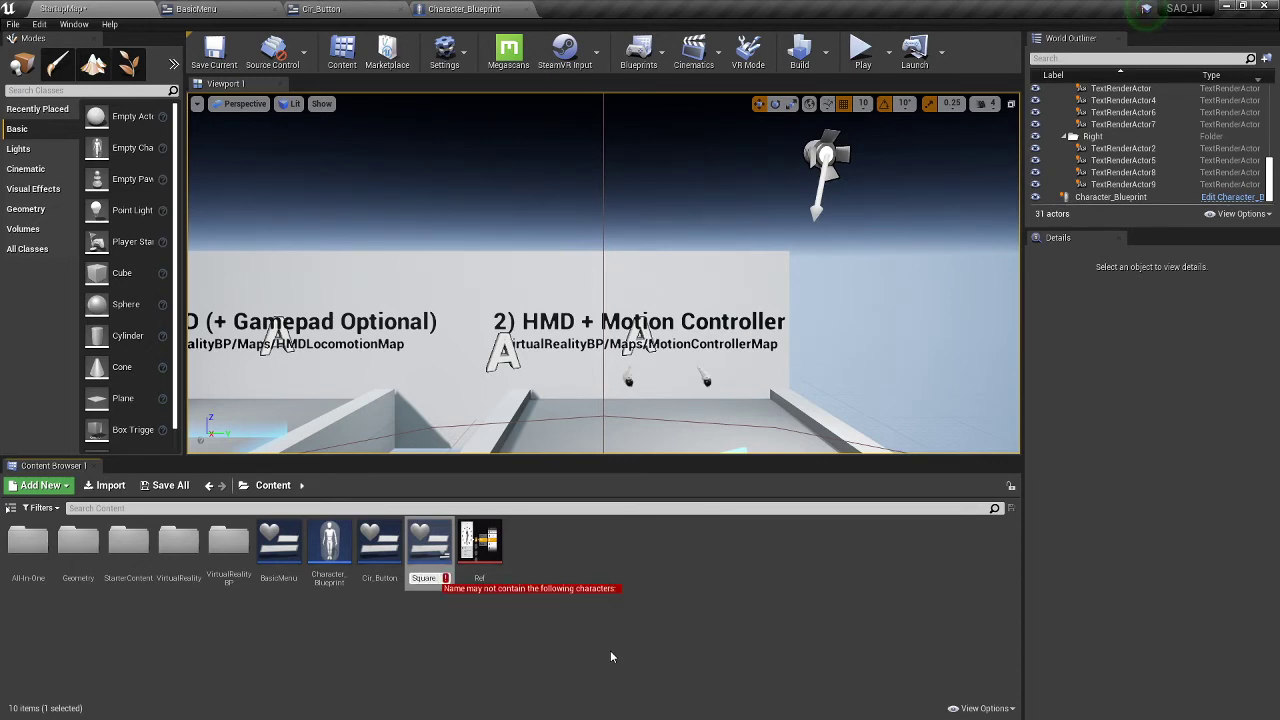
type("Button")
key("Return")
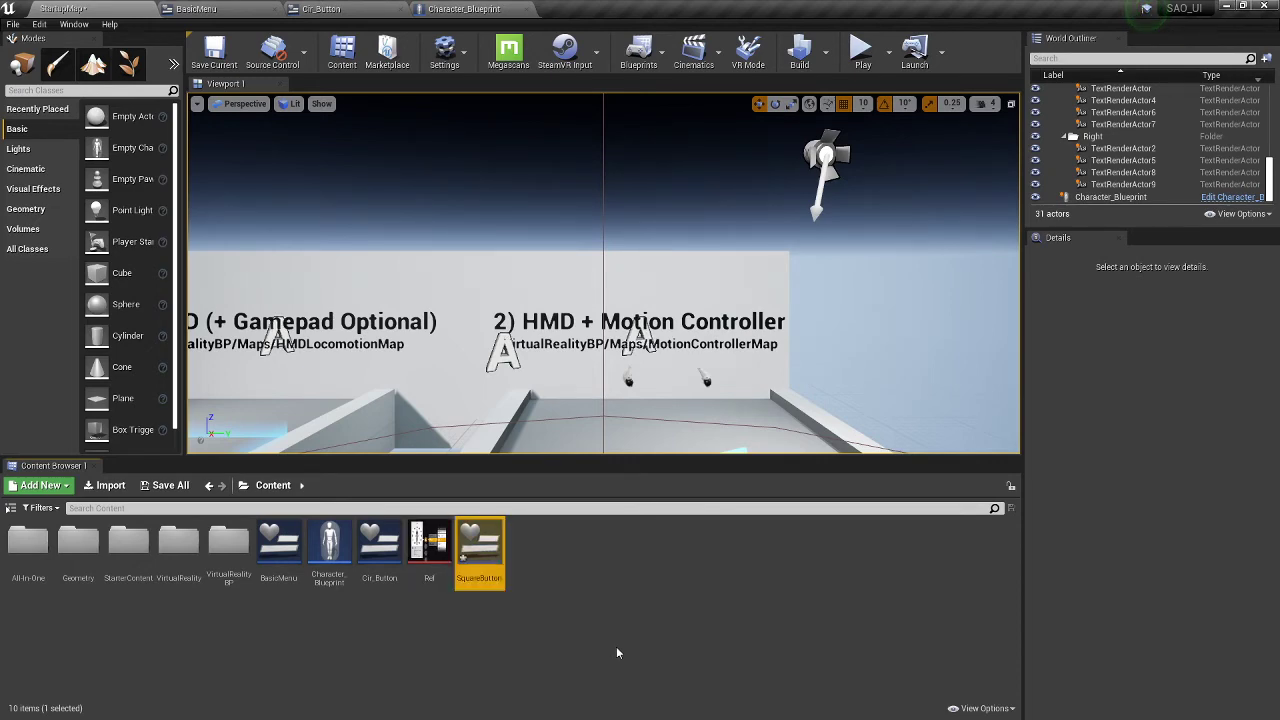
double_click(479, 548)
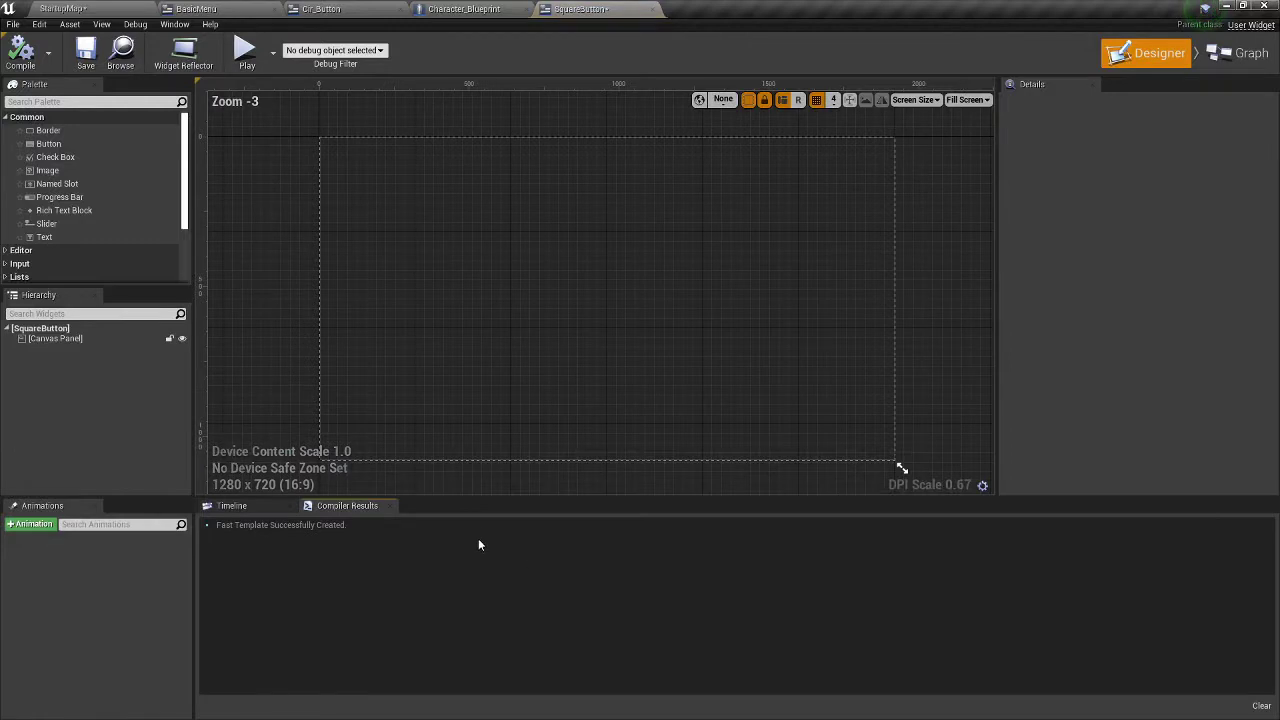
- Add a Button near the SquareButton canvas's upper-left corner and nest an Image inside it
left_click_drag(53, 144, 342, 187)
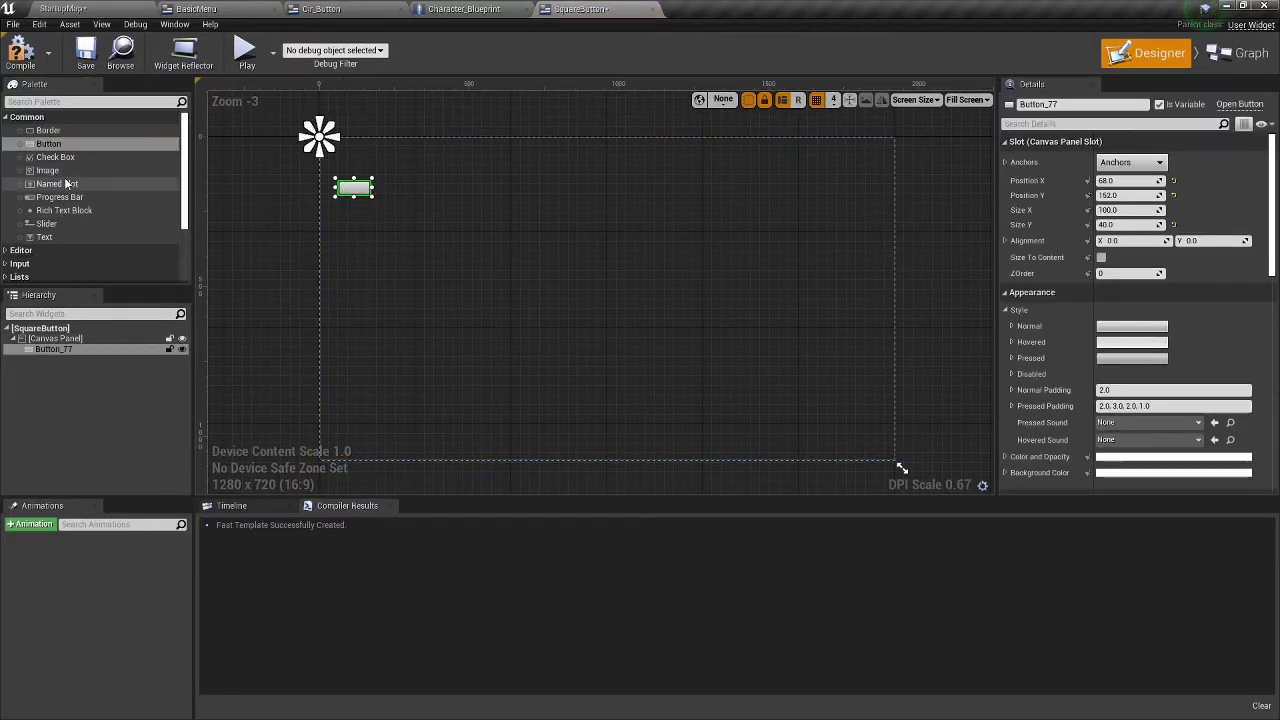
left_click_drag(50, 170, 71, 216)
left_click_drag(86, 340, 77, 354)
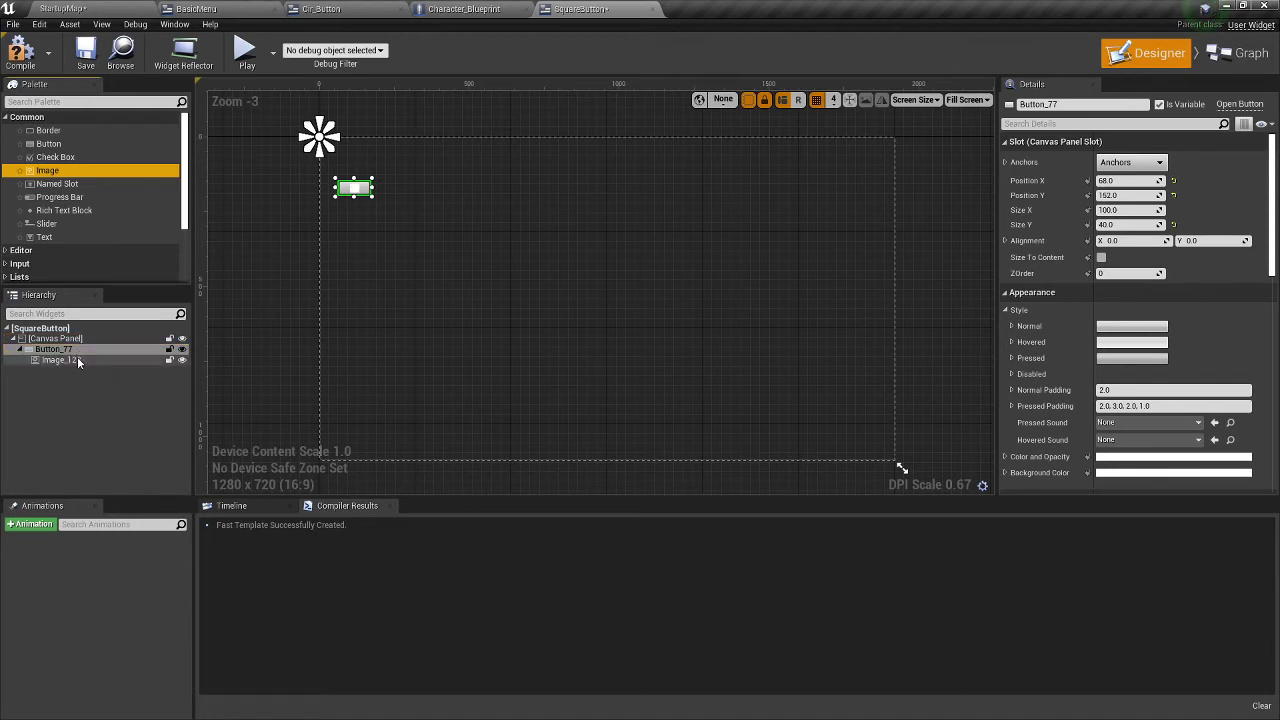
left_click(1194, 264)
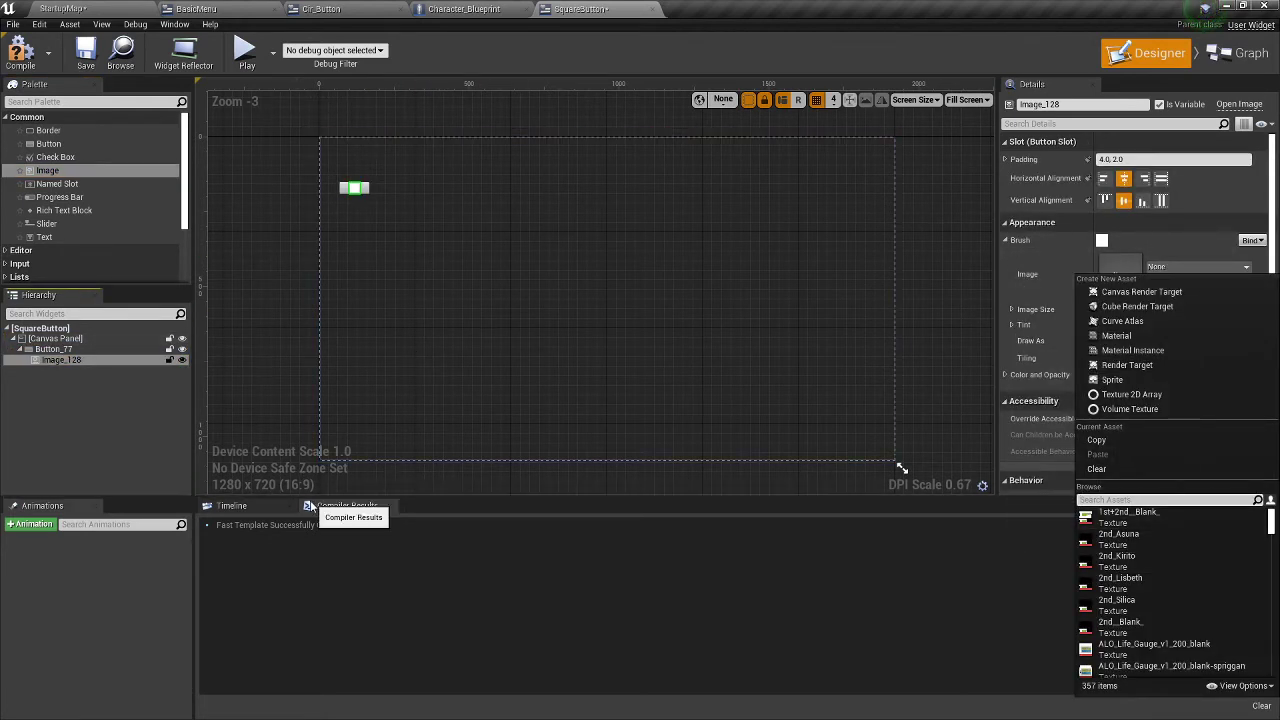
- Move the Content Browser 2 panel from the Cir_Button editor into the SquareButton editor, docked beside Compiler Results
left_click(350, 8)
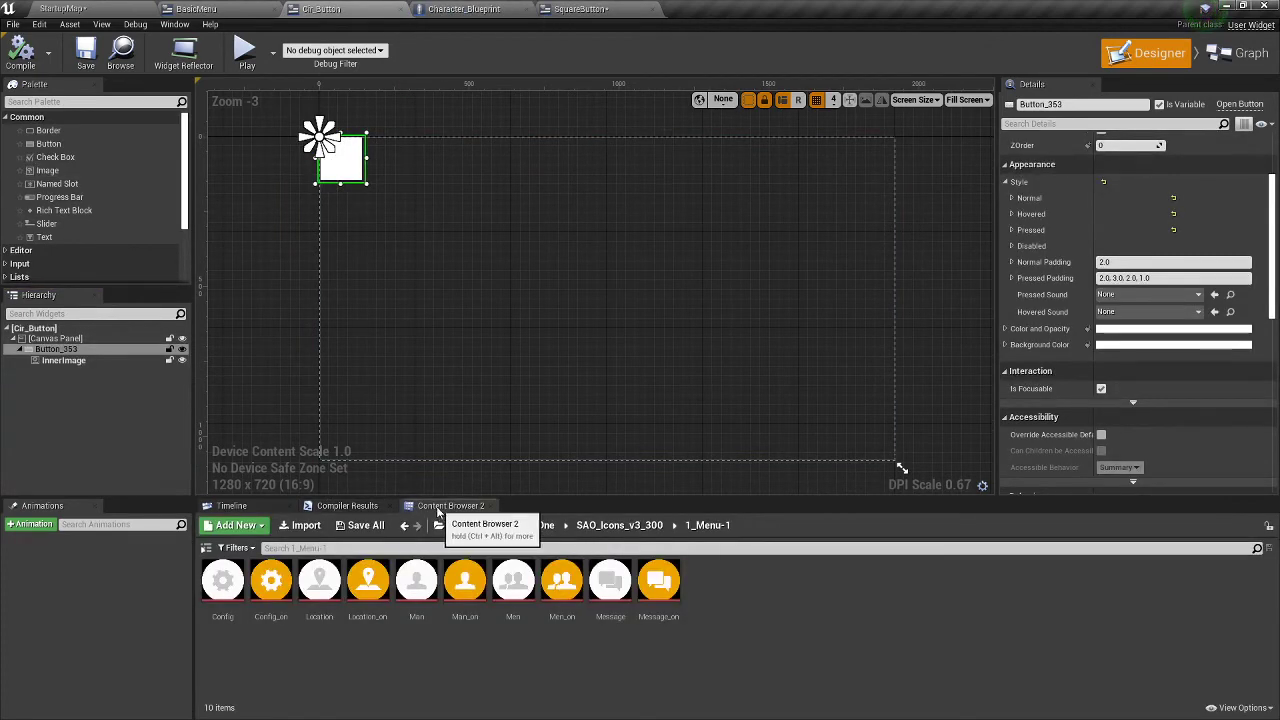
left_click_drag(450, 505, 640, 9)
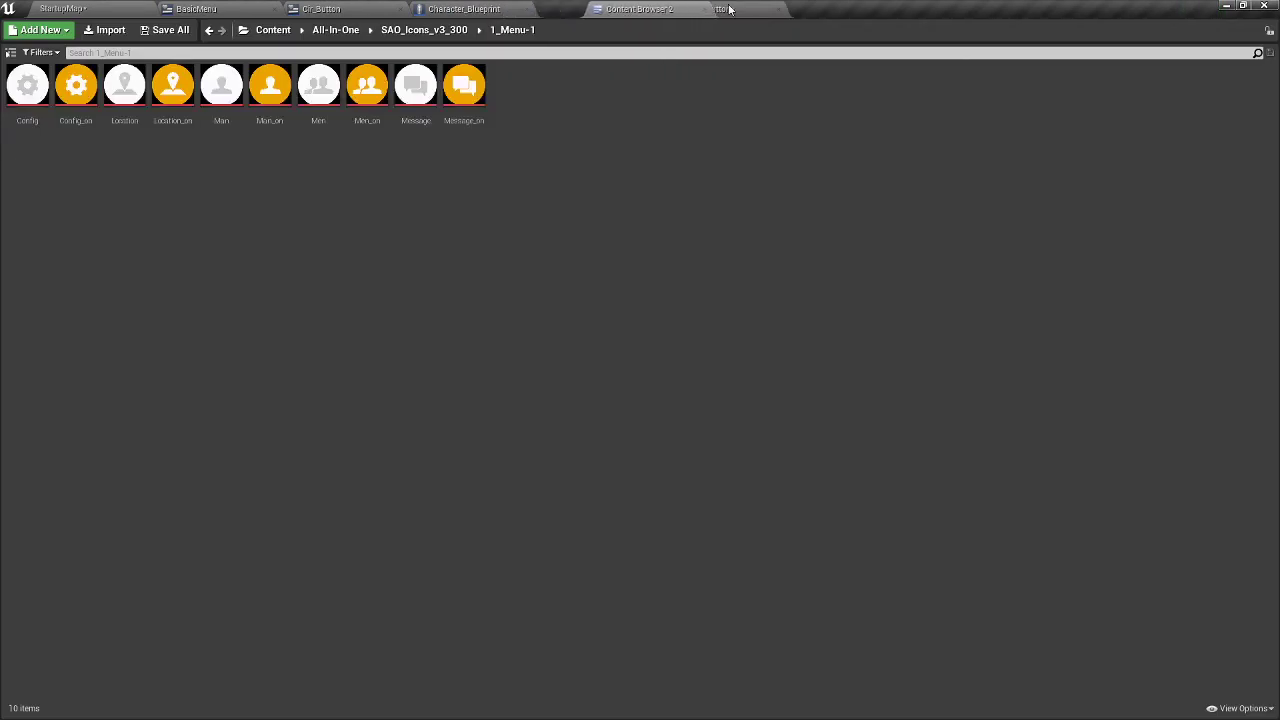
left_click_drag(730, 9, 434, 515)
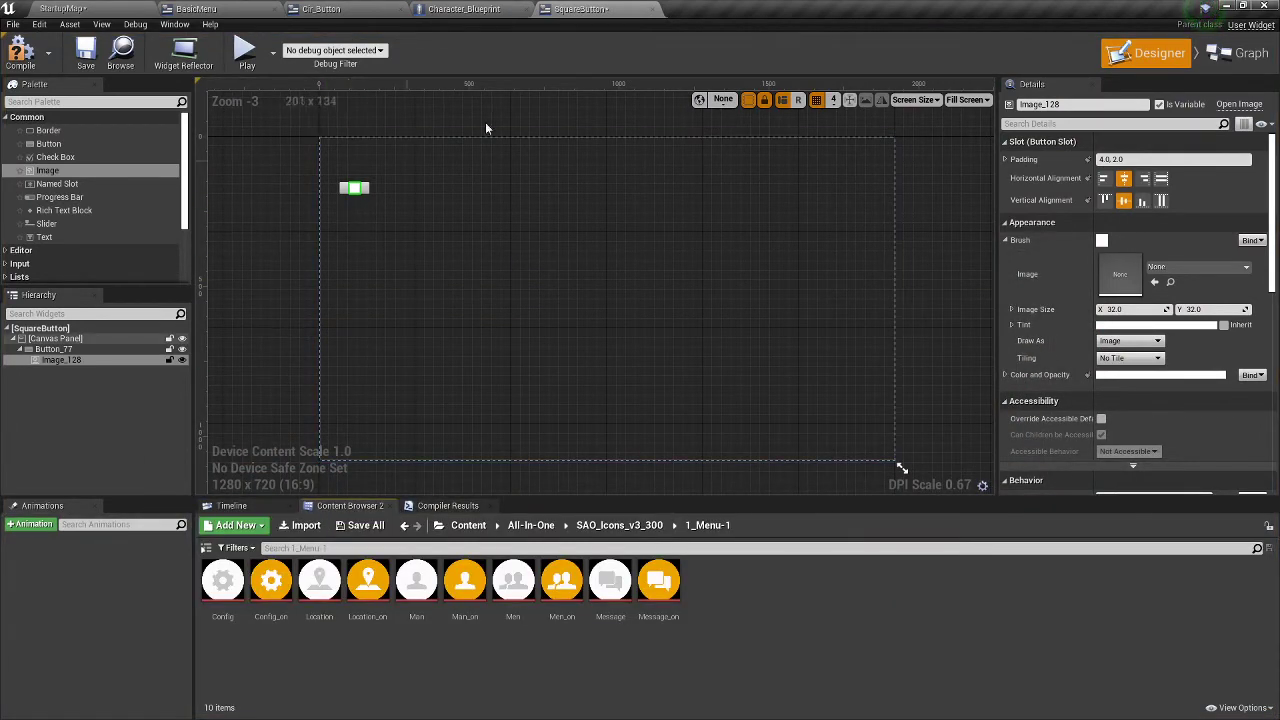
scroll(332, 167, "up", 4)
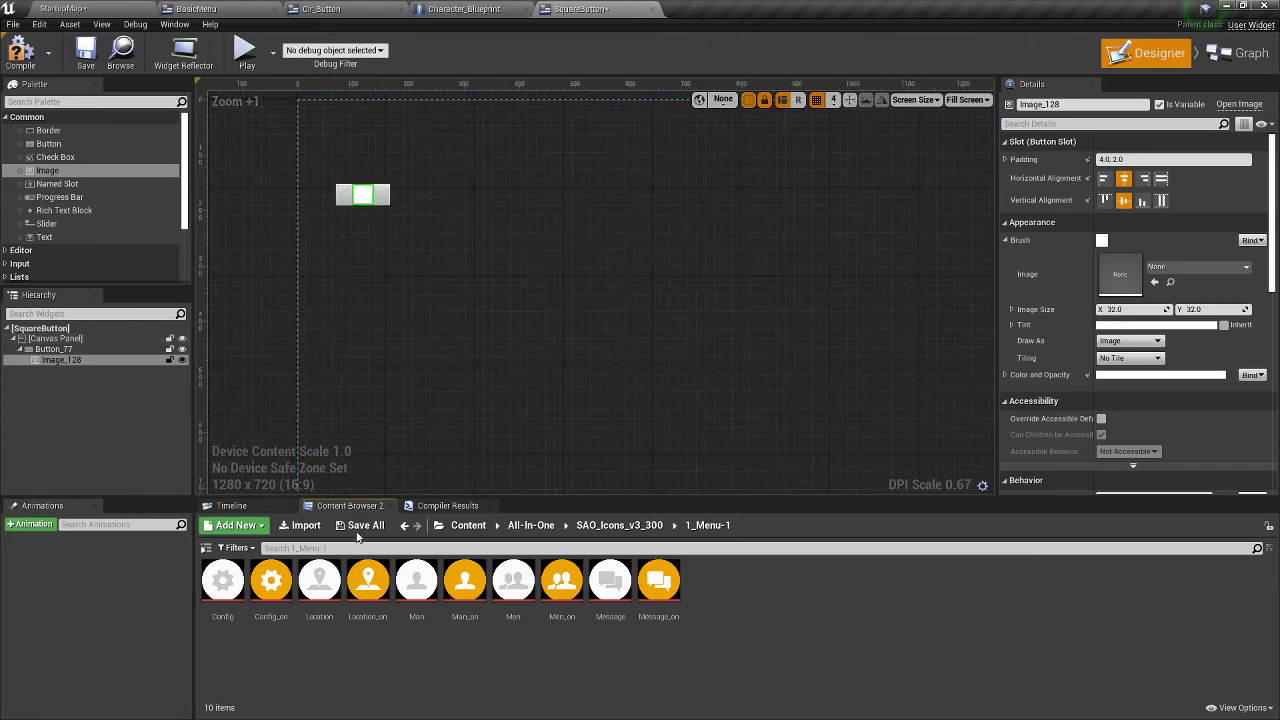
- Look through the 2_Menu-1_Ringed, 3_Menu-2, 4_Buttons and 5_Skills folders of SAO_Icons_v3_300 for a suitable rectangular button texture
left_click(622, 525)
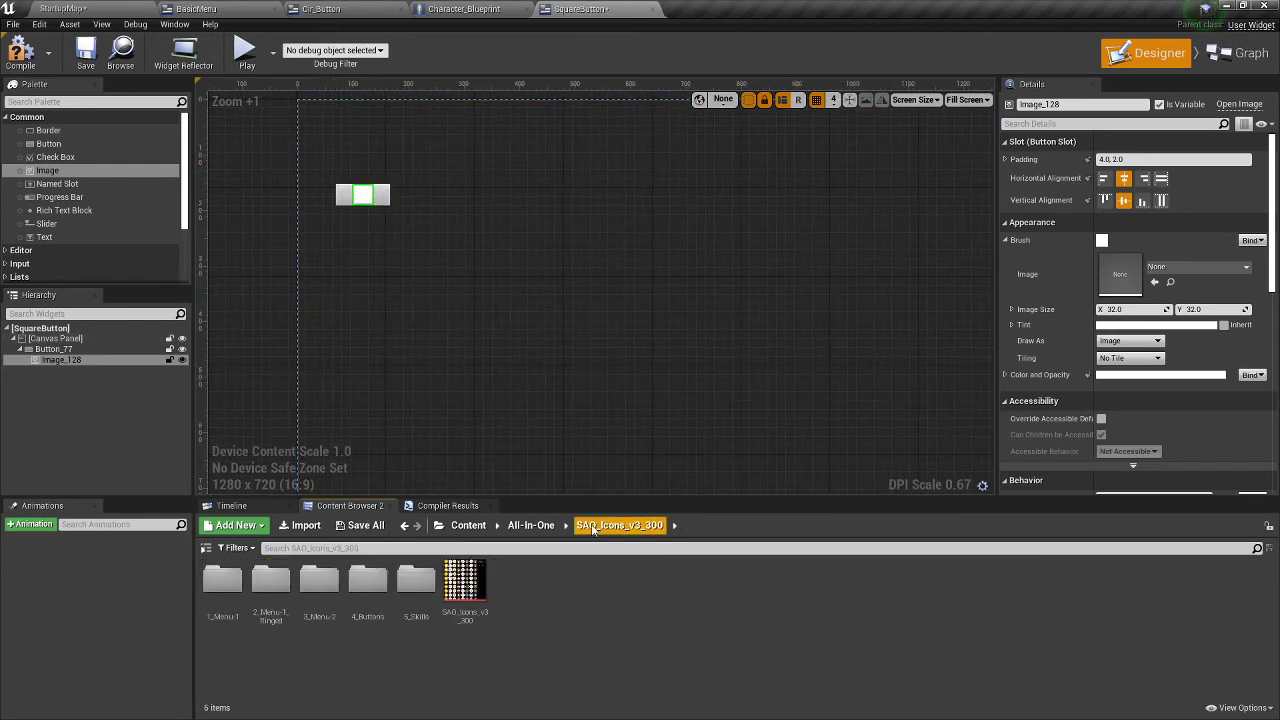
double_click(271, 585)
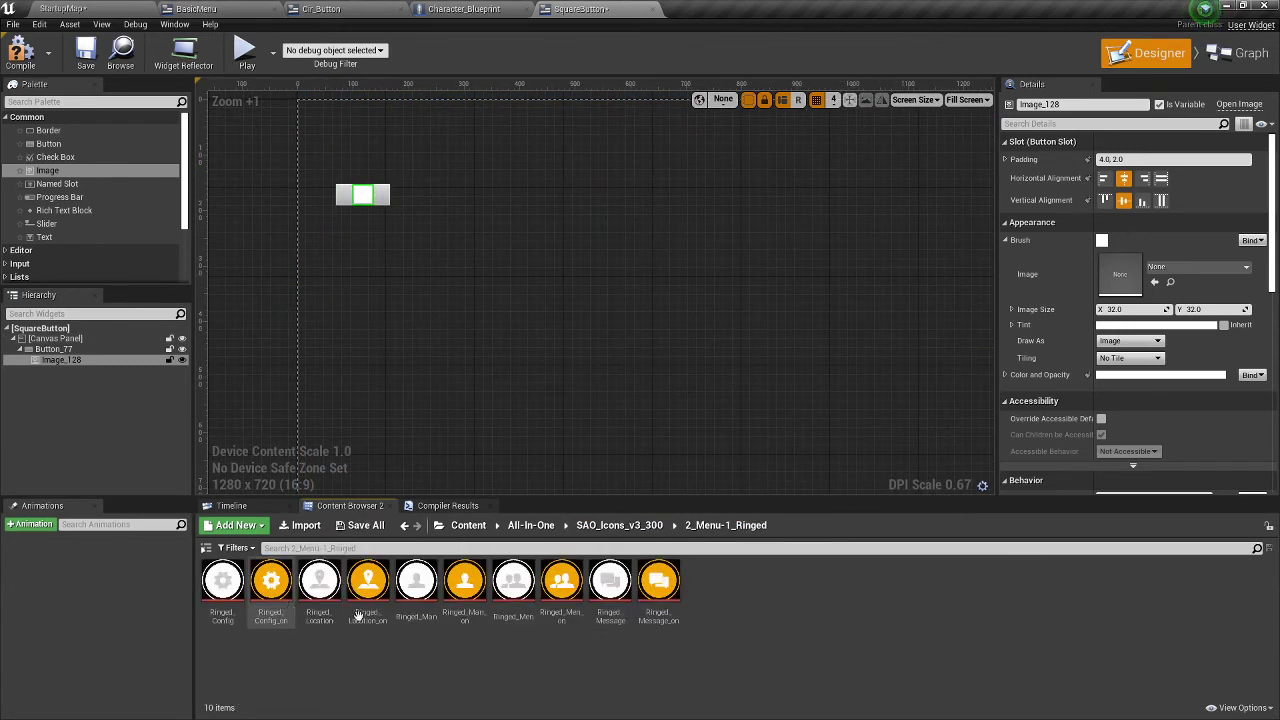
left_click(620, 525)
double_click(316, 588)
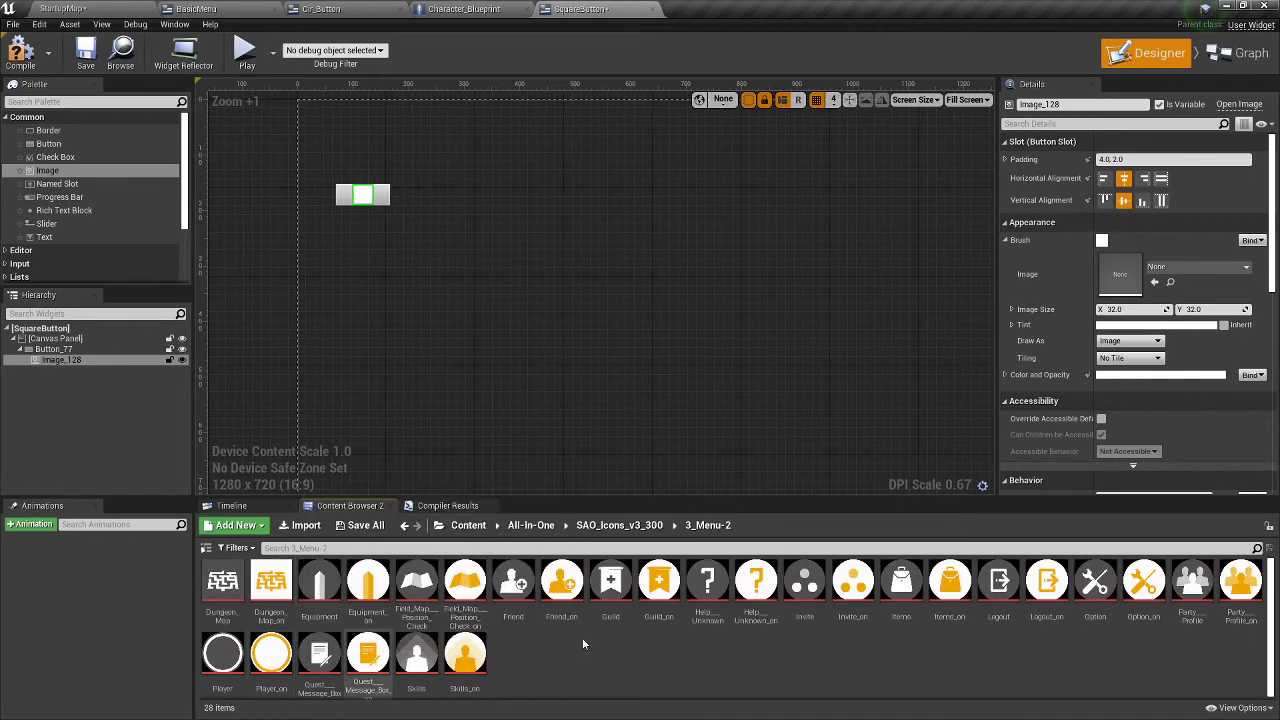
left_click(620, 525)
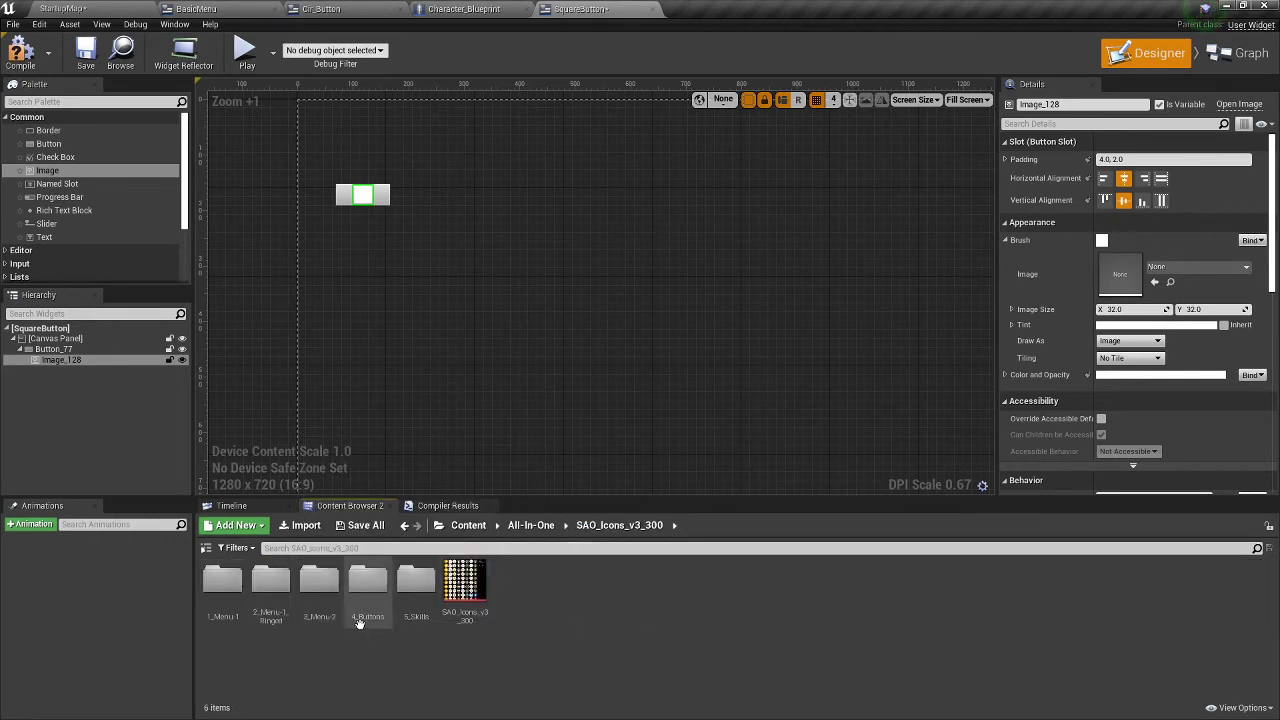
double_click(352, 612)
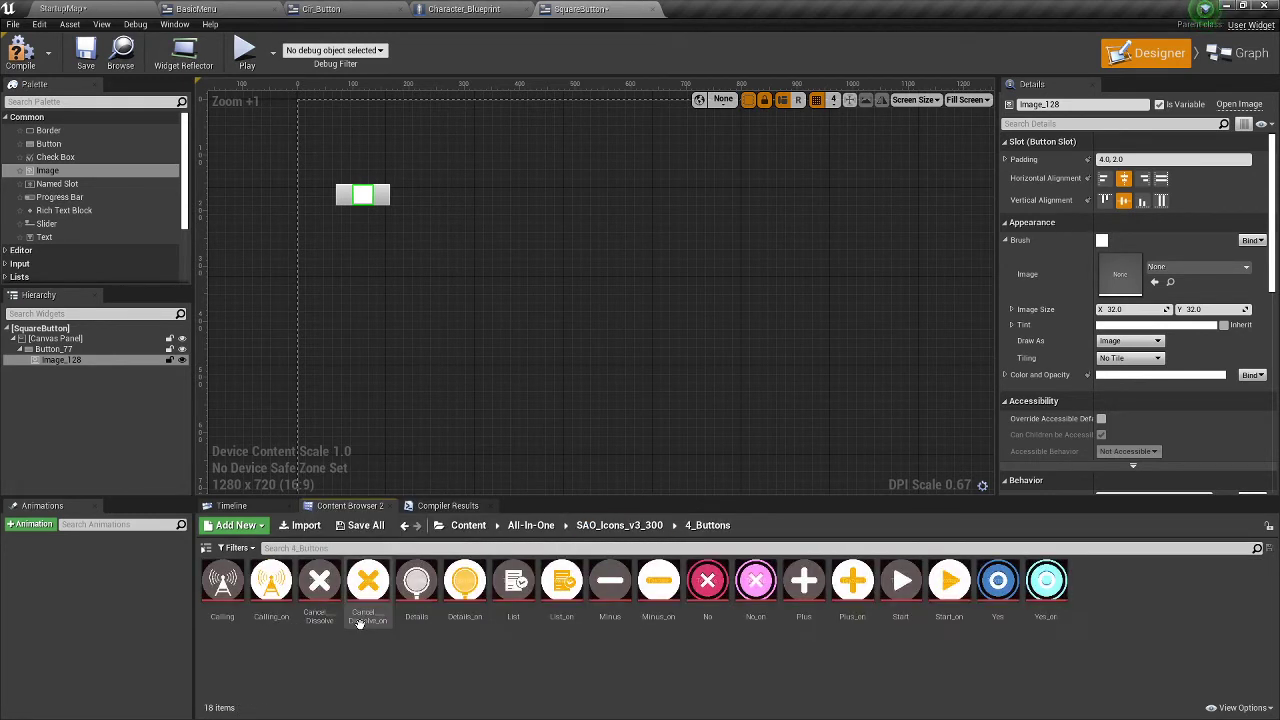
left_click(617, 525)
double_click(412, 590)
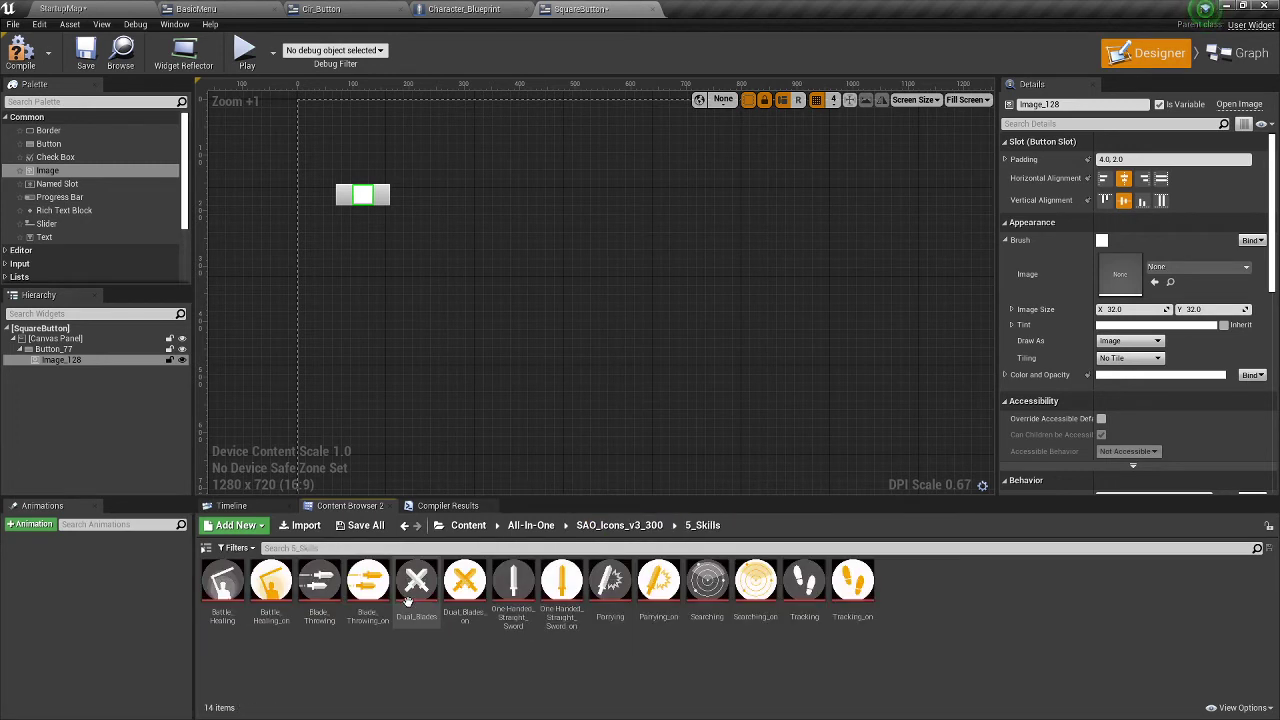
left_click(636, 526)
- Check the All-In-One folders SAO_Login_UI_v1_100, SAO_UI-Window_v0 and SAO_UI-Window_v0_110 for a rectangular button texture
left_click(531, 525)
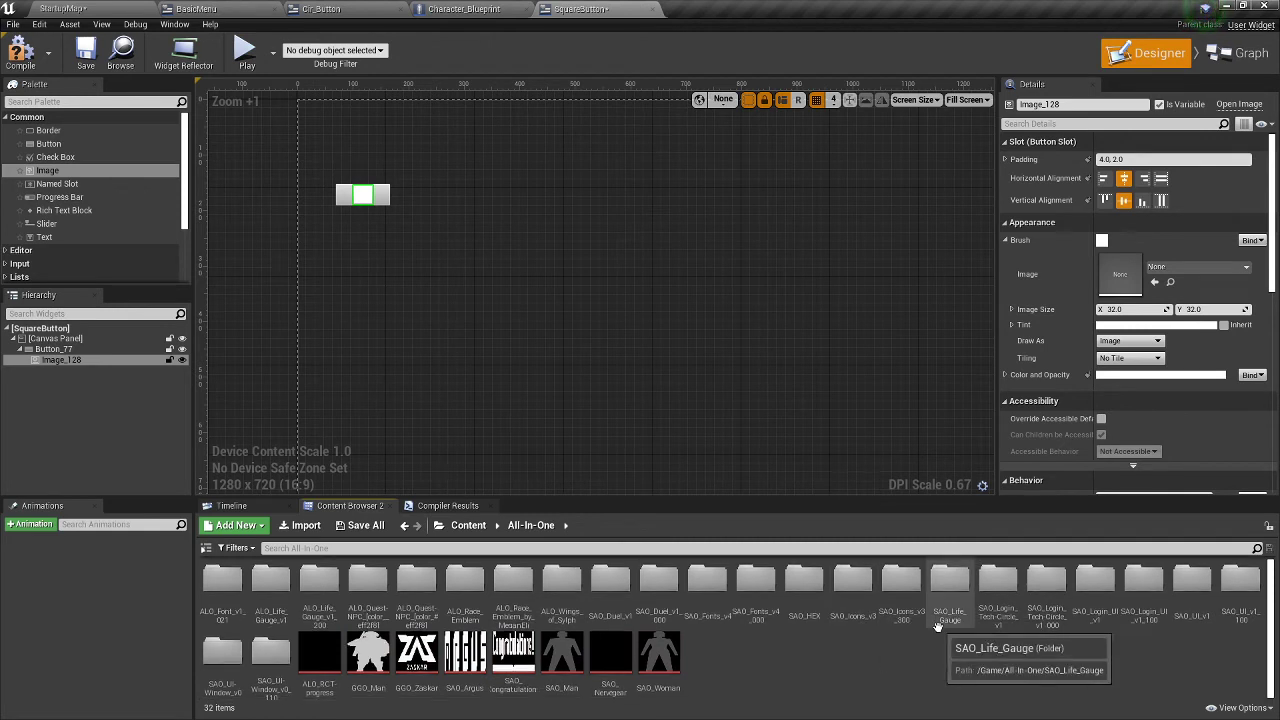
double_click(1142, 585)
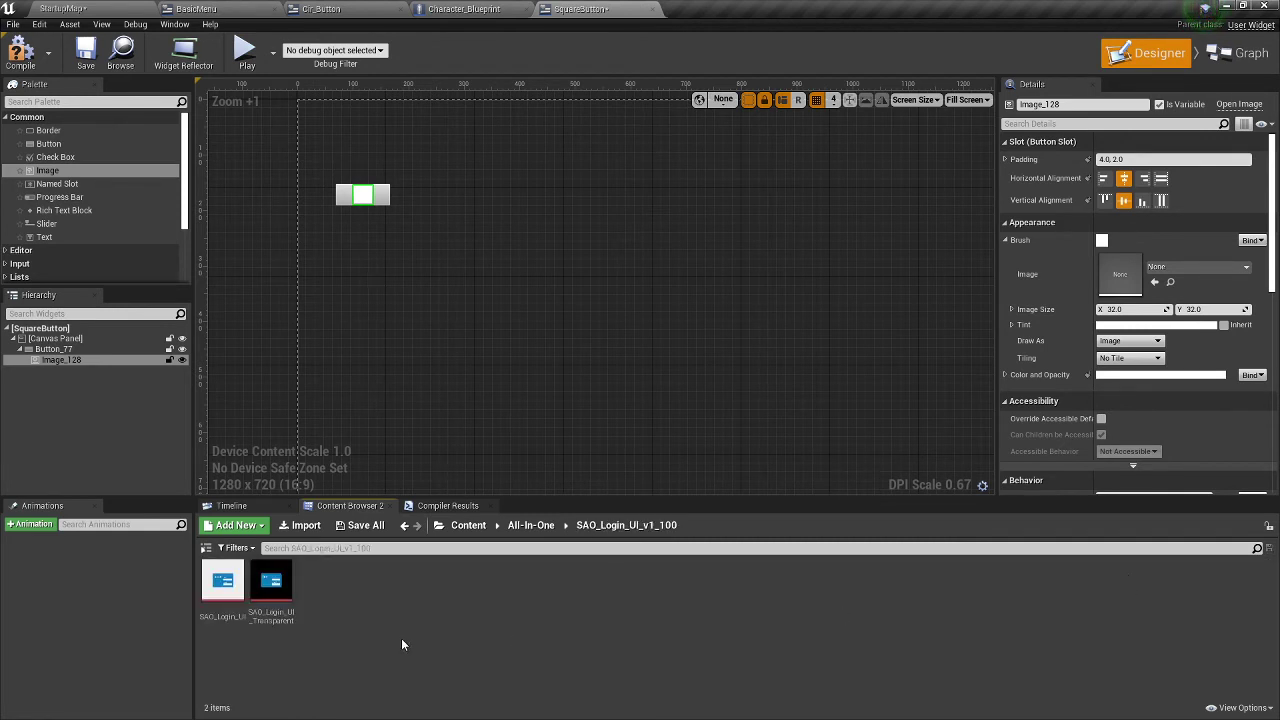
left_click(530, 526)
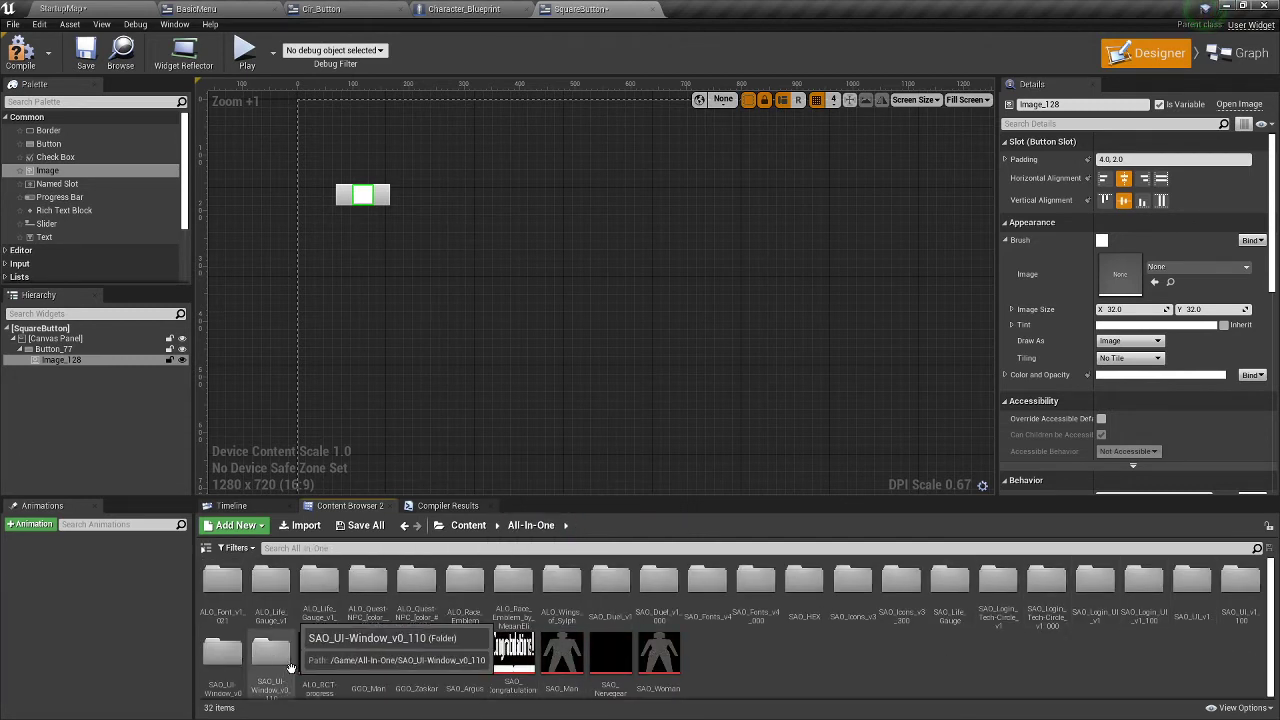
double_click(223, 652)
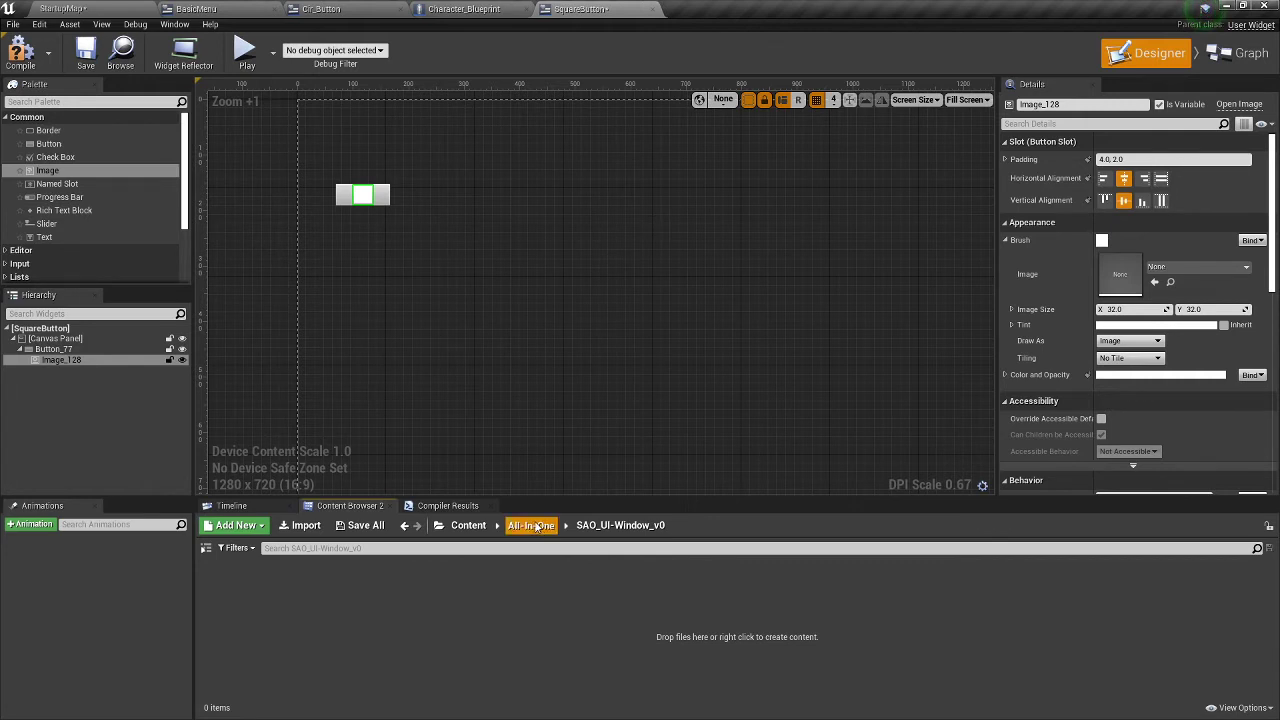
left_click(537, 527)
double_click(271, 652)
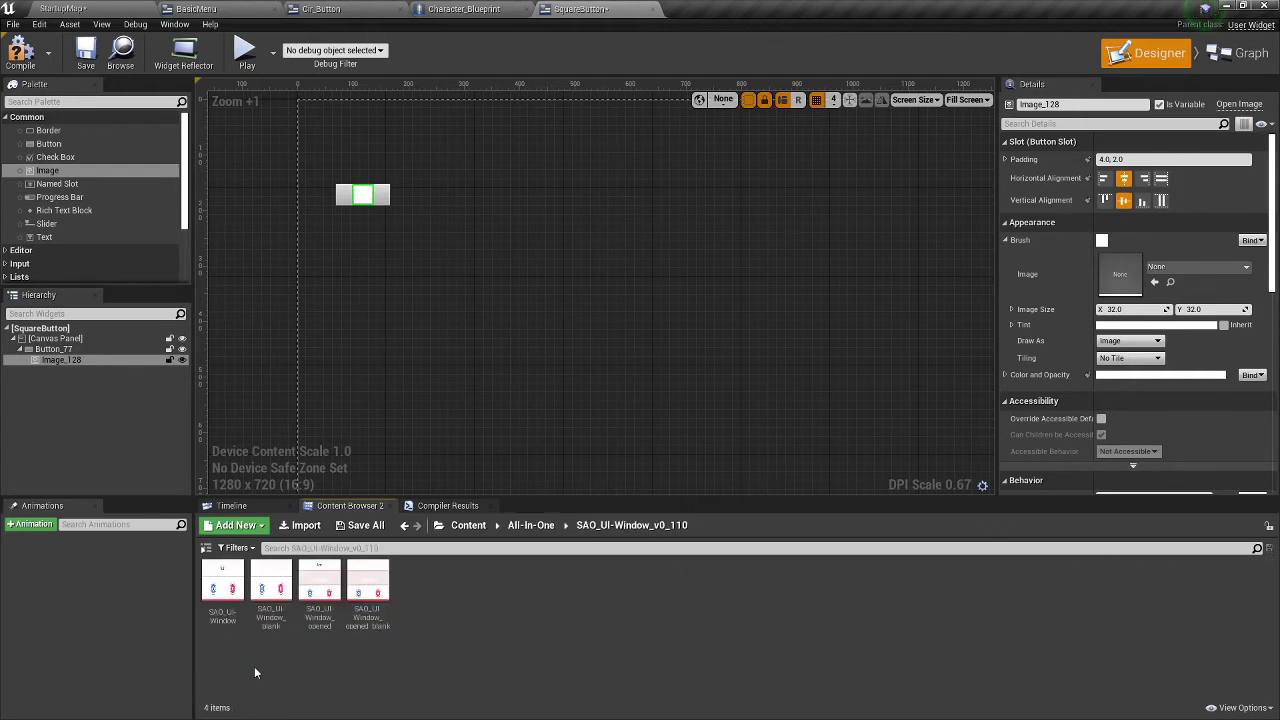
left_click(531, 526)
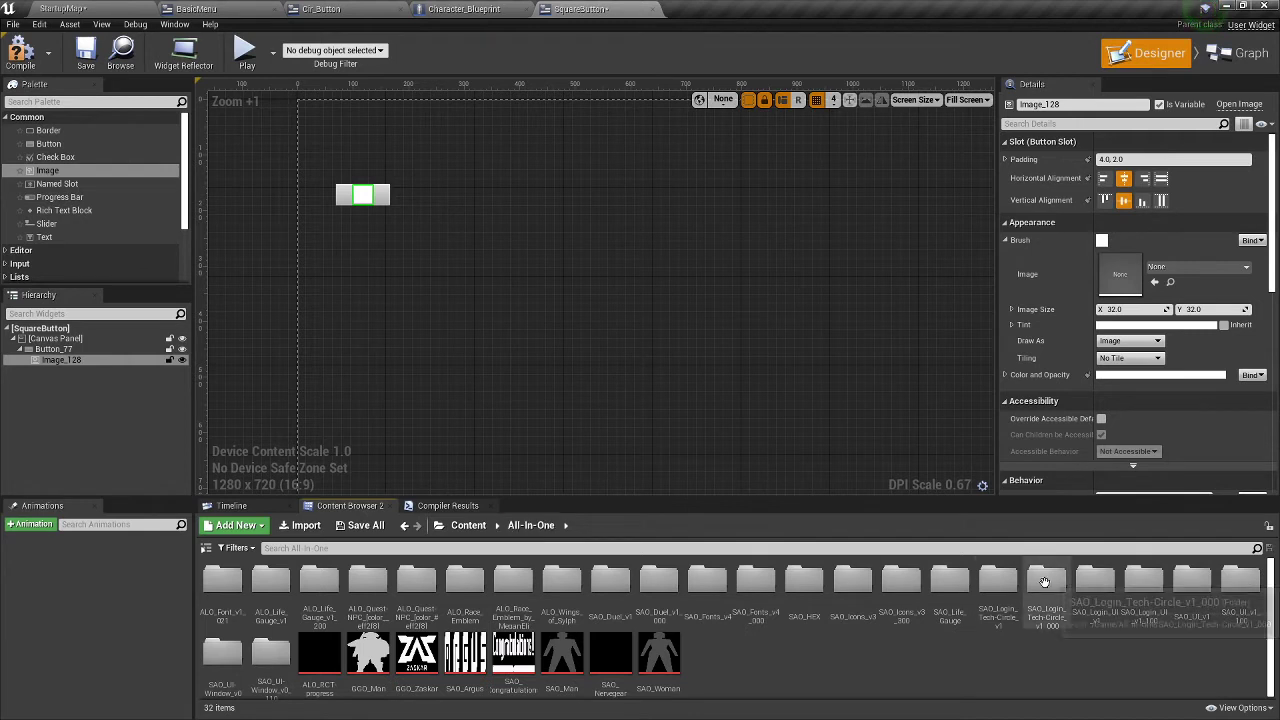
- Check the All-In-One folders SAO_HEX, SAO_Icons_v3, SAO_Life_Gauge and both SAO_Login_Tech-Circle versions for a rectangular button texture
double_click(804, 581)
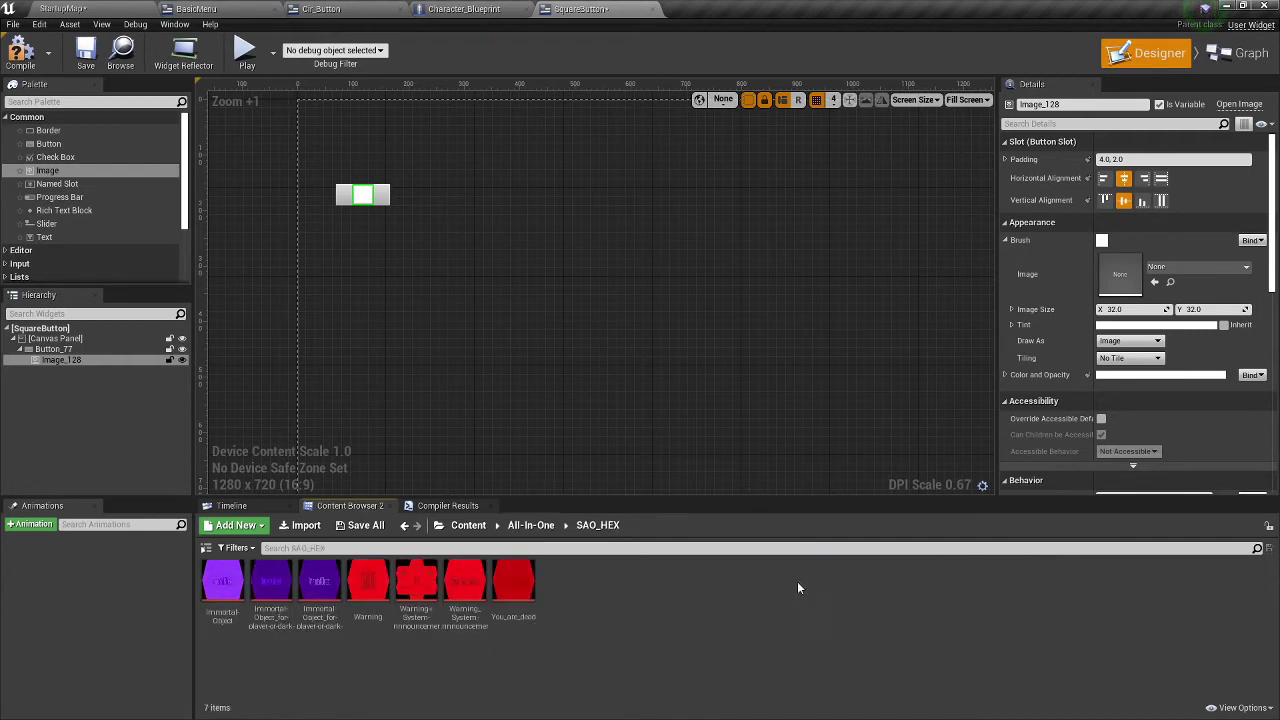
left_click(519, 526)
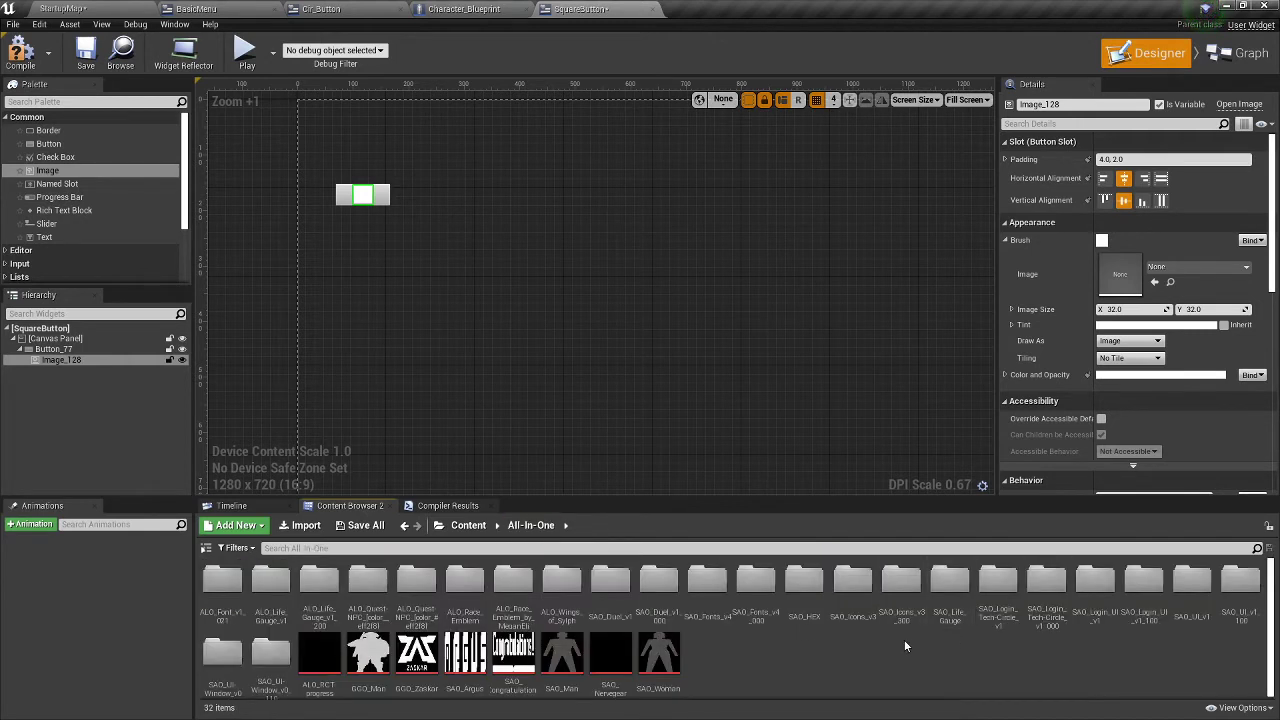
double_click(835, 617)
left_click(533, 525)
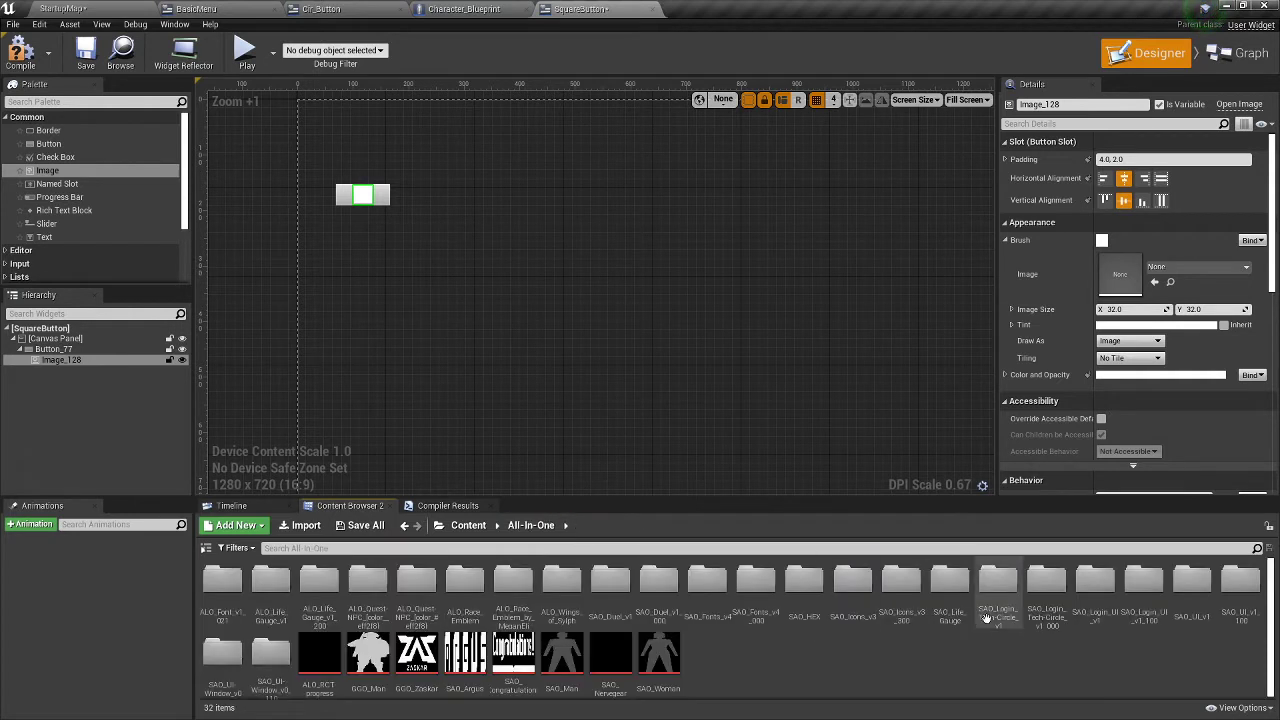
double_click(950, 582)
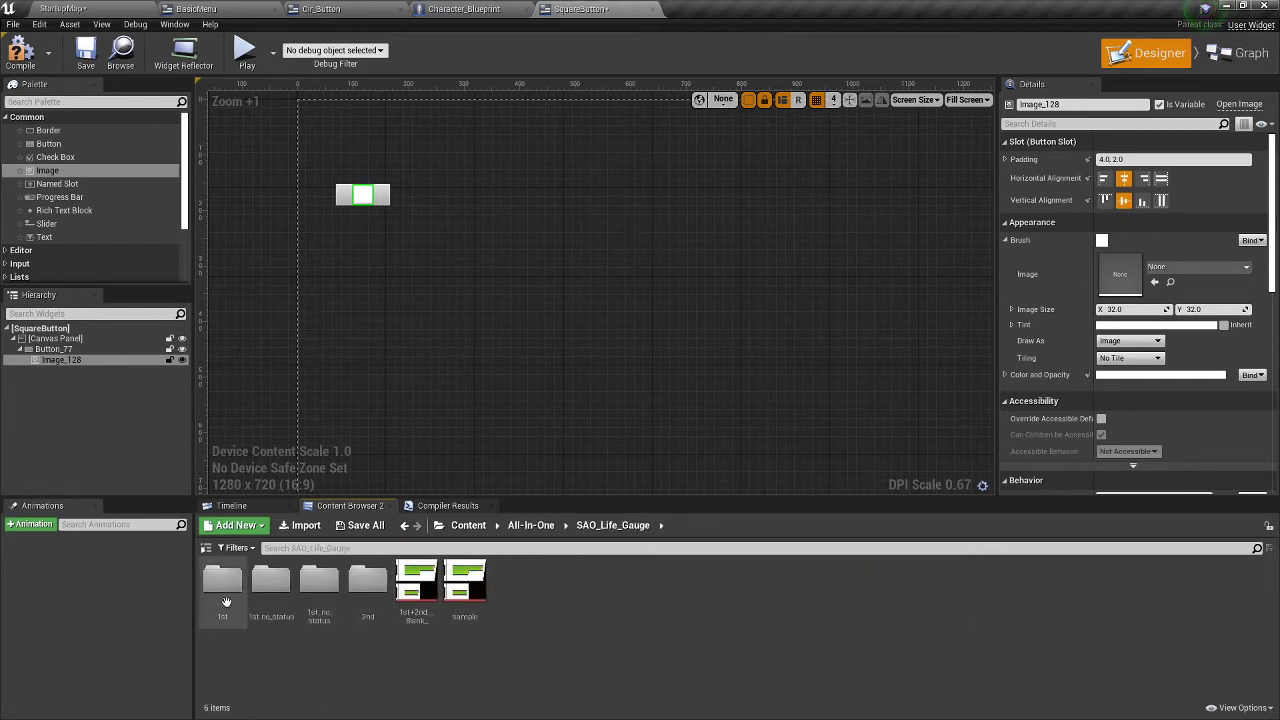
left_click(531, 525)
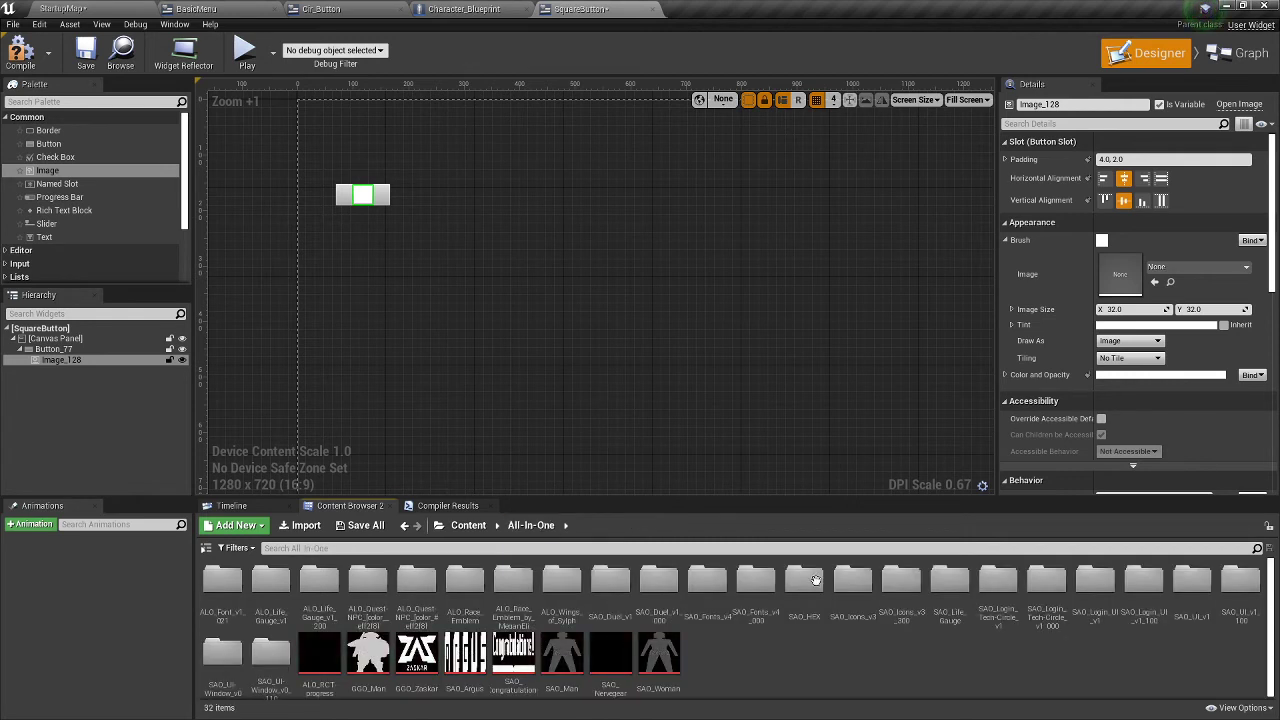
double_click(985, 597)
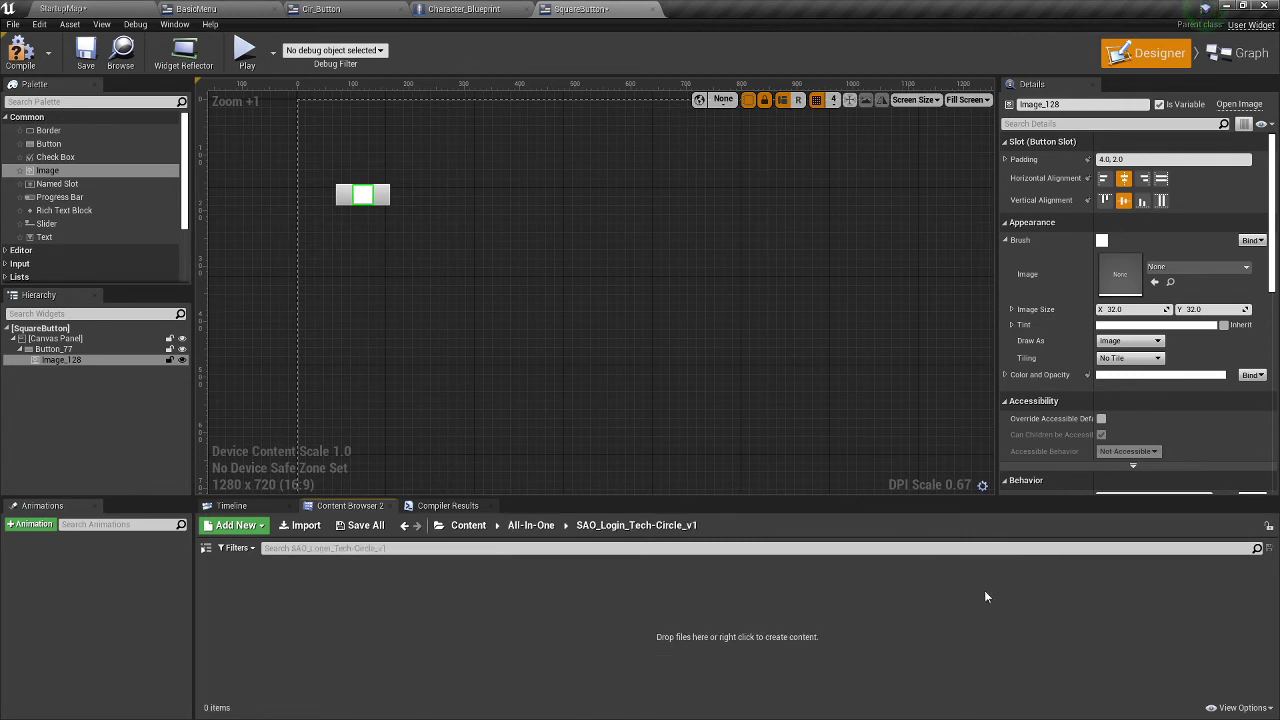
left_click(536, 532)
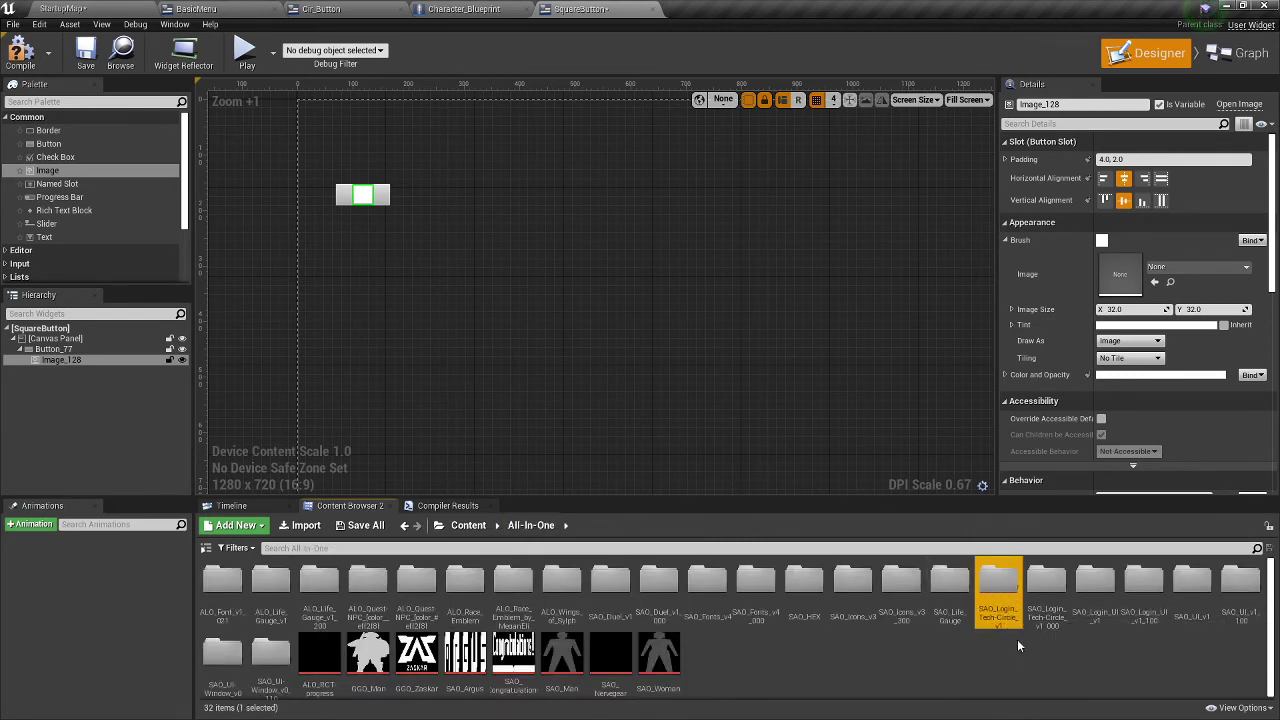
double_click(998, 596)
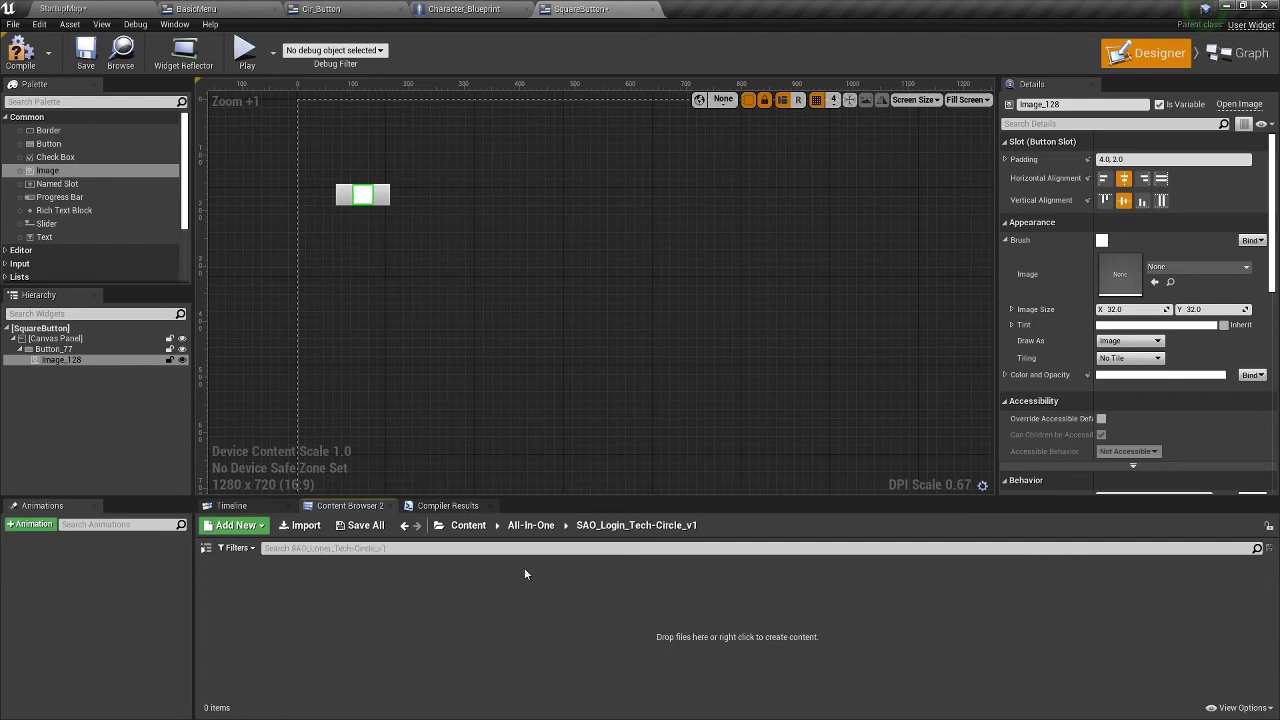
left_click(531, 526)
double_click(1034, 581)
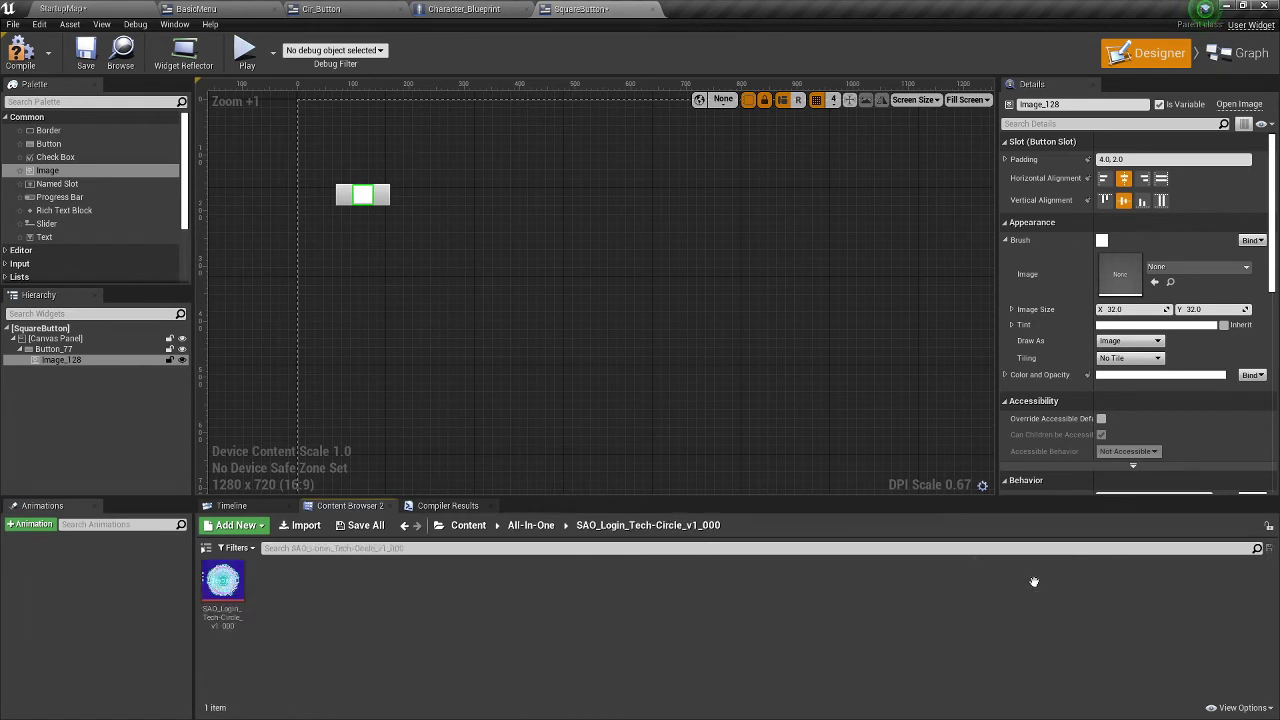
left_click(531, 526)
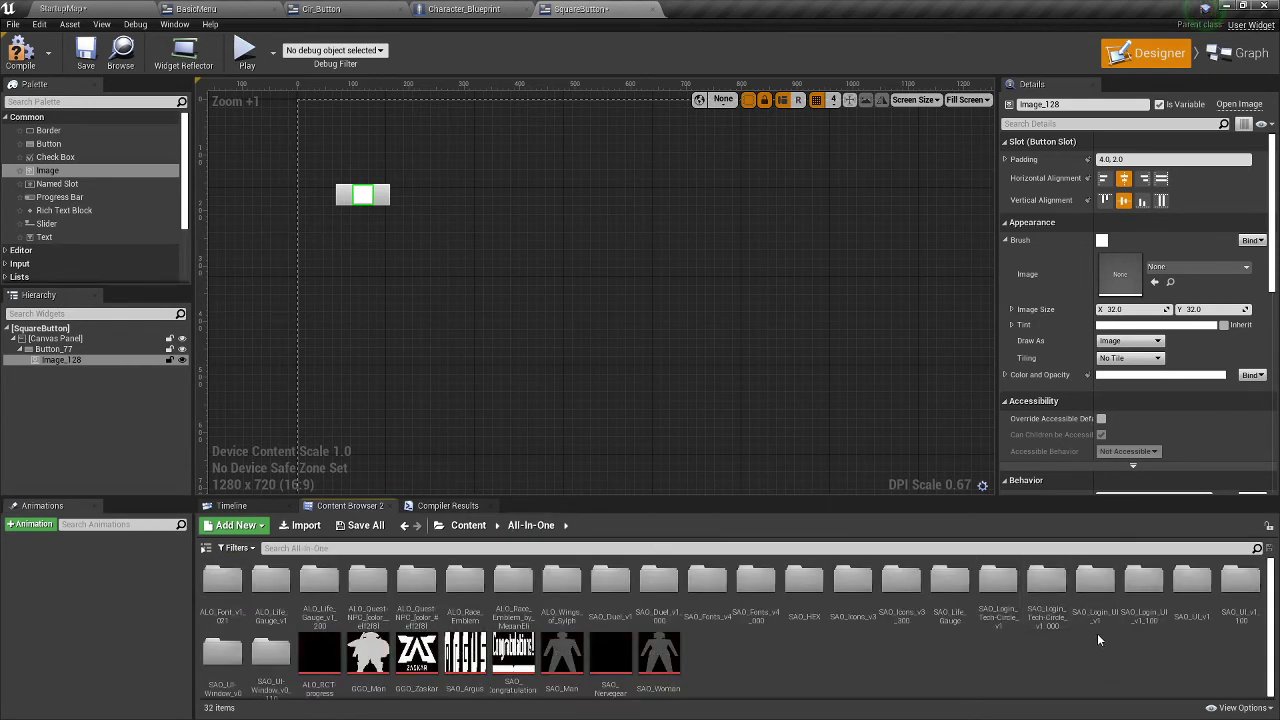
- Open a blank sample-2 texture from SAO_UI_v1_100, examine its Items, Skills and Equipment entries, and return to the StartupMap editor
double_click(1192, 582)
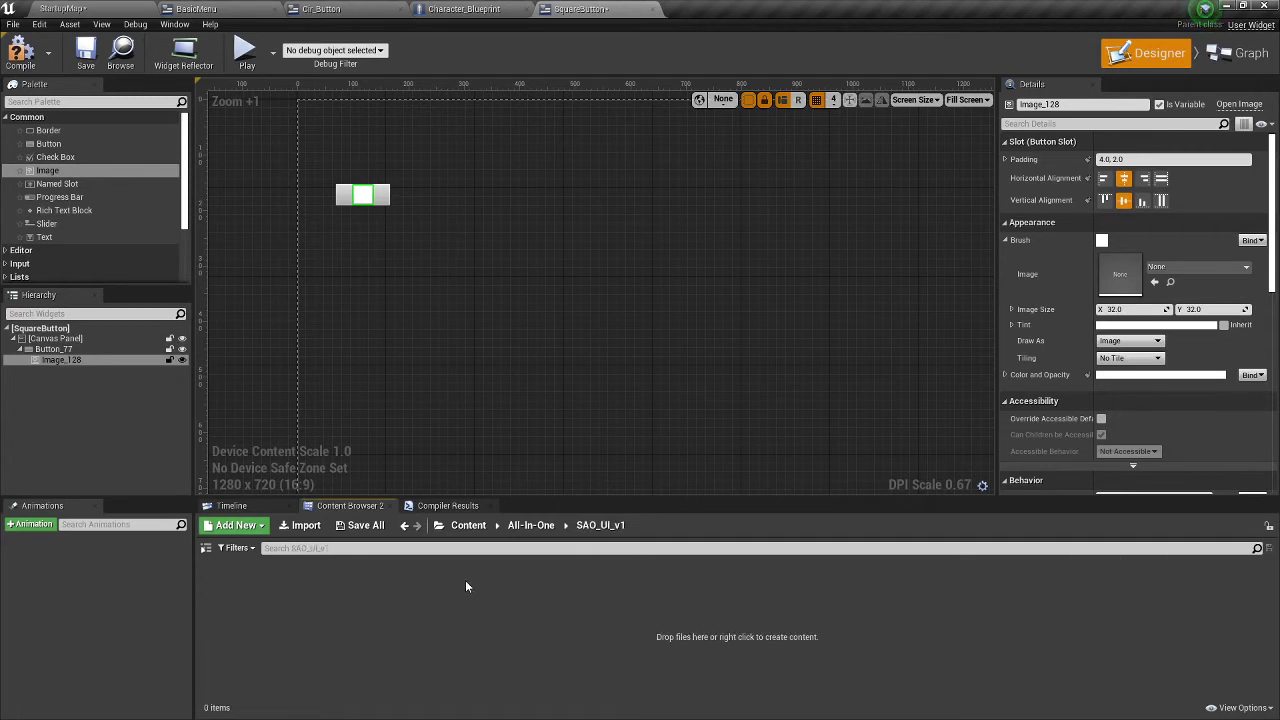
left_click(522, 528)
double_click(1242, 582)
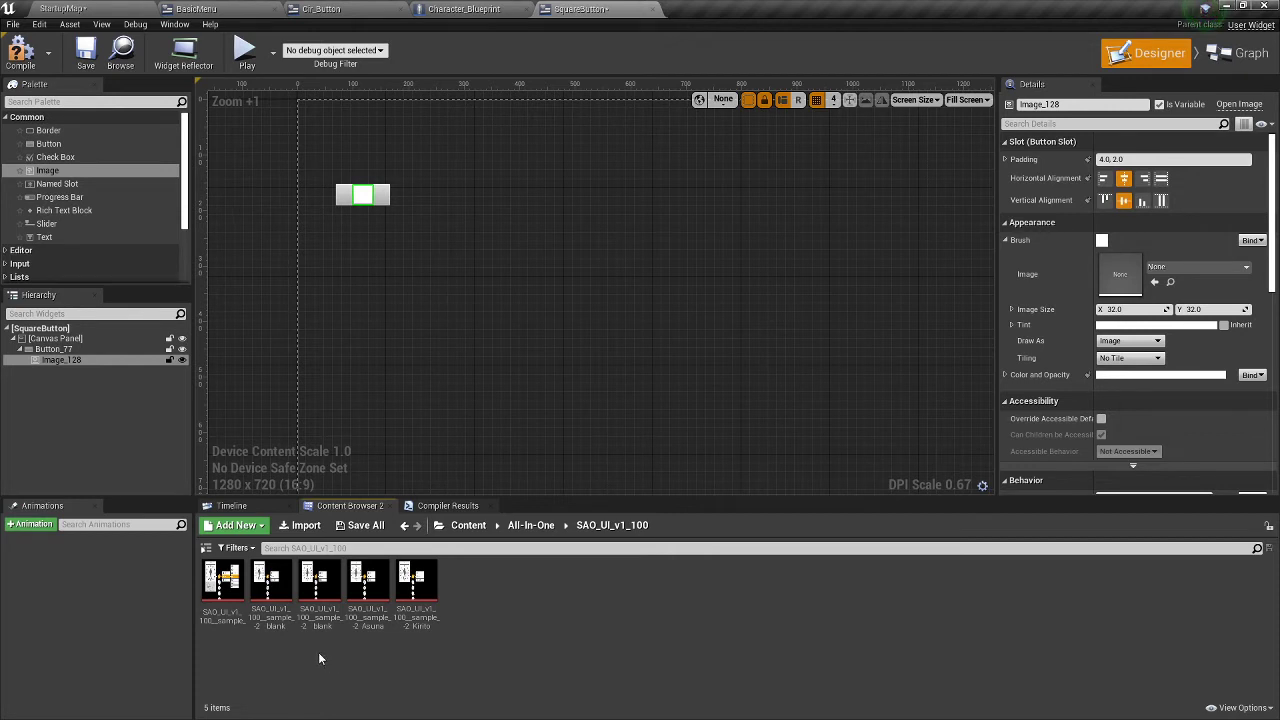
double_click(266, 598)
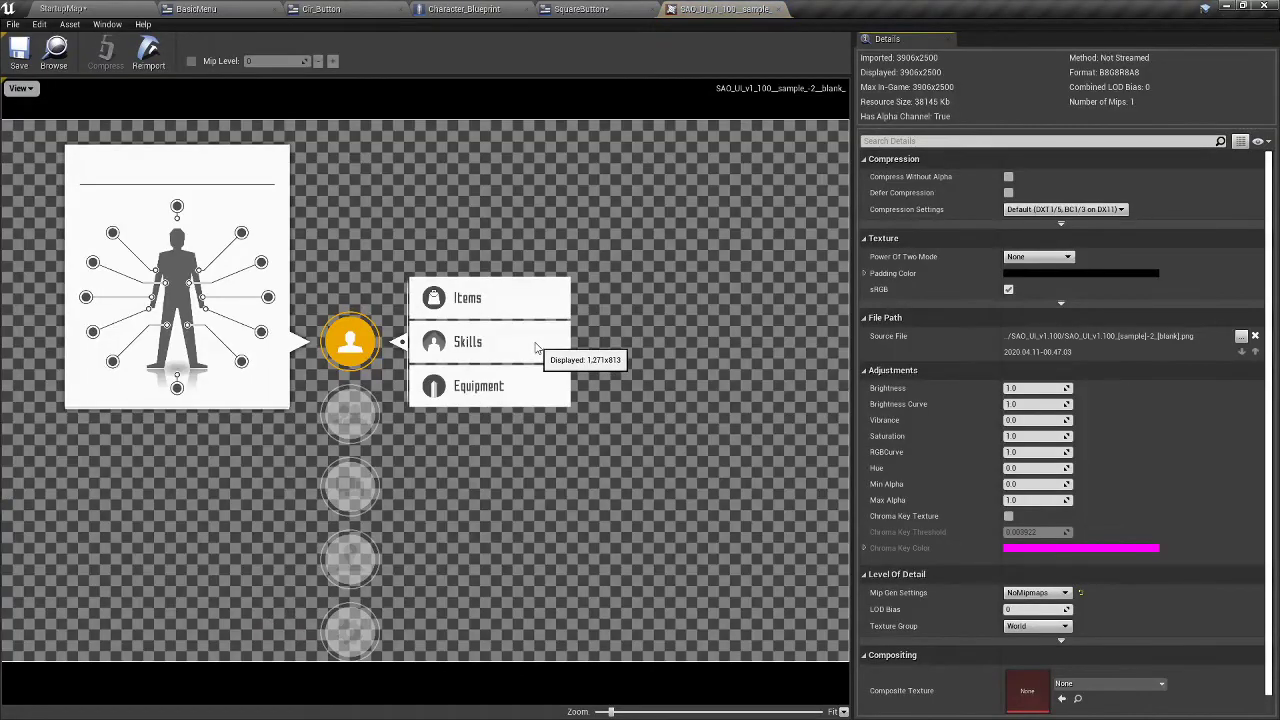
scroll(424, 330, "up", 5)
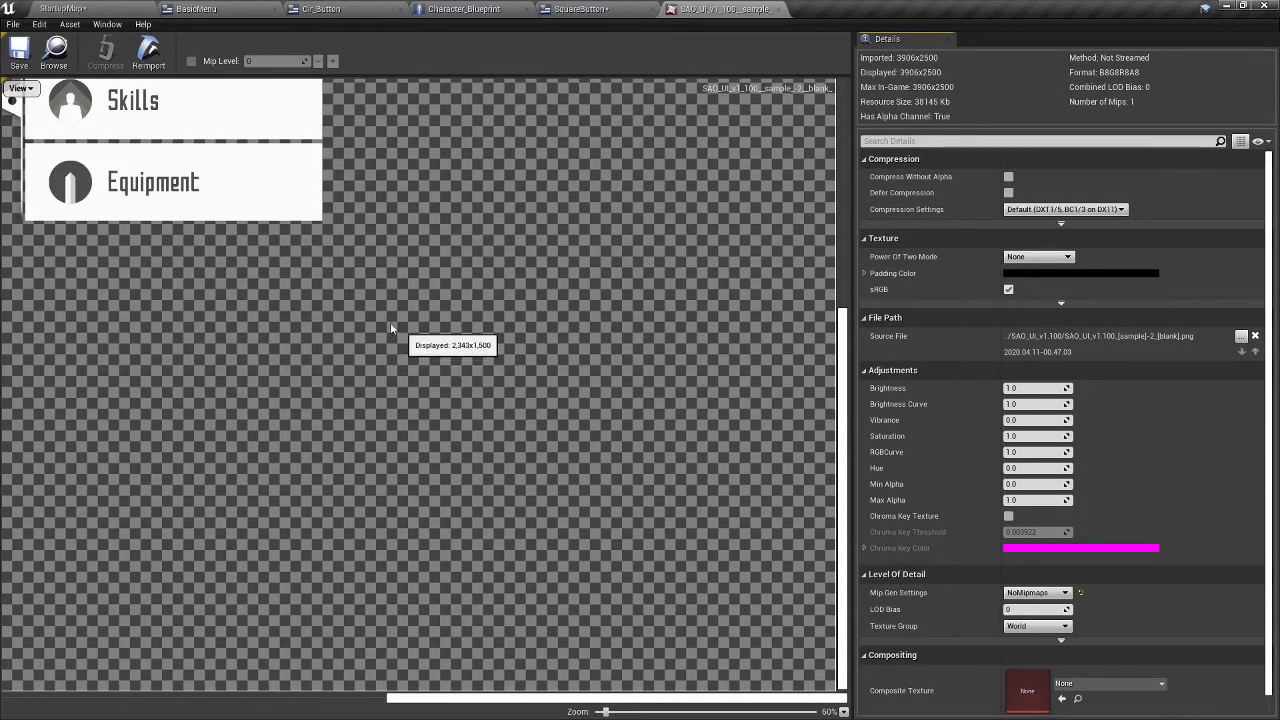
scroll(358, 338, "down", 5)
scroll(296, 284, "up", 3)
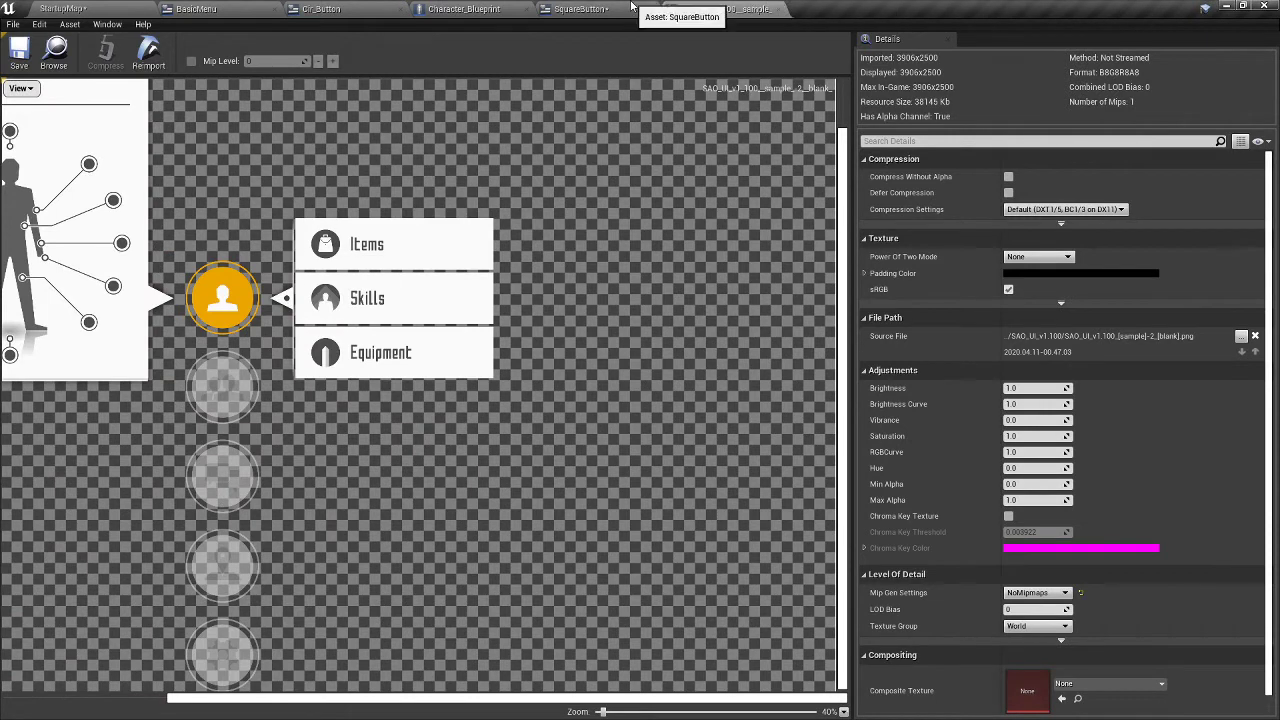
left_click(62, 8)
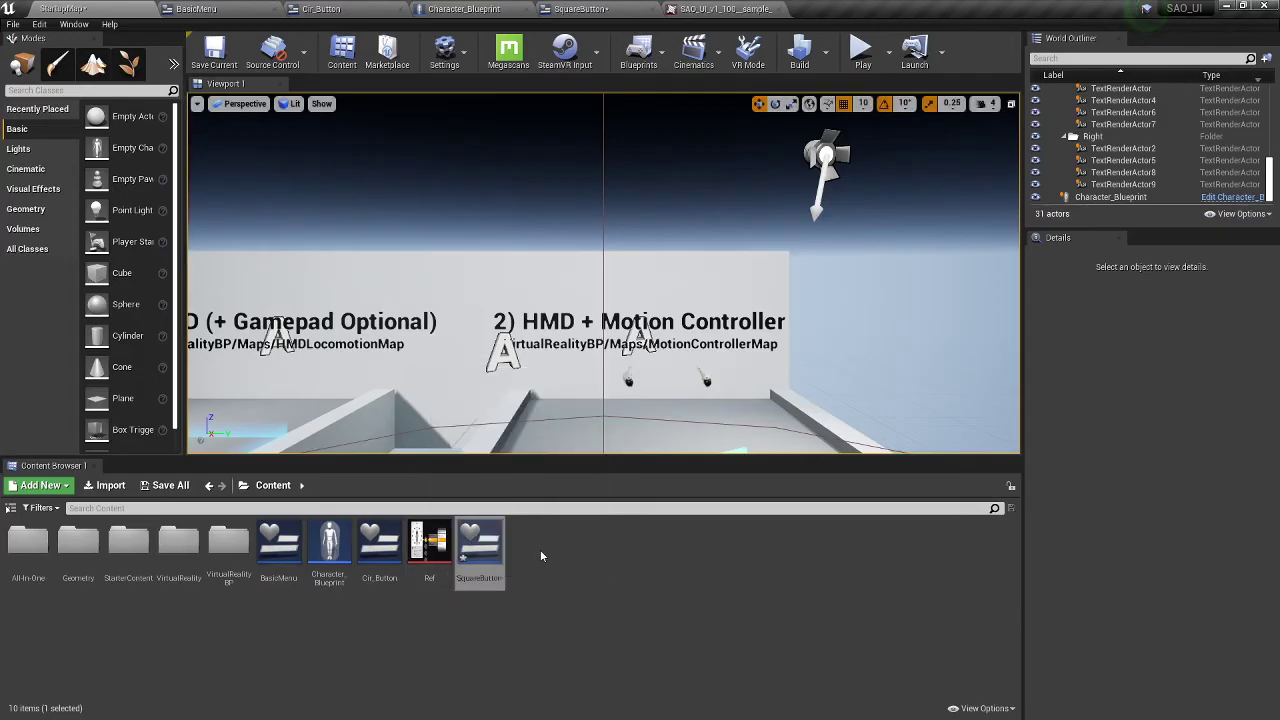
- Open the SAO_UI_v1_100__sample_-2__blank__Woman texture from the SAO_UI_v1_100 folder, starting from the SquareButton widget's content browser
left_click(580, 8)
left_click(279, 598)
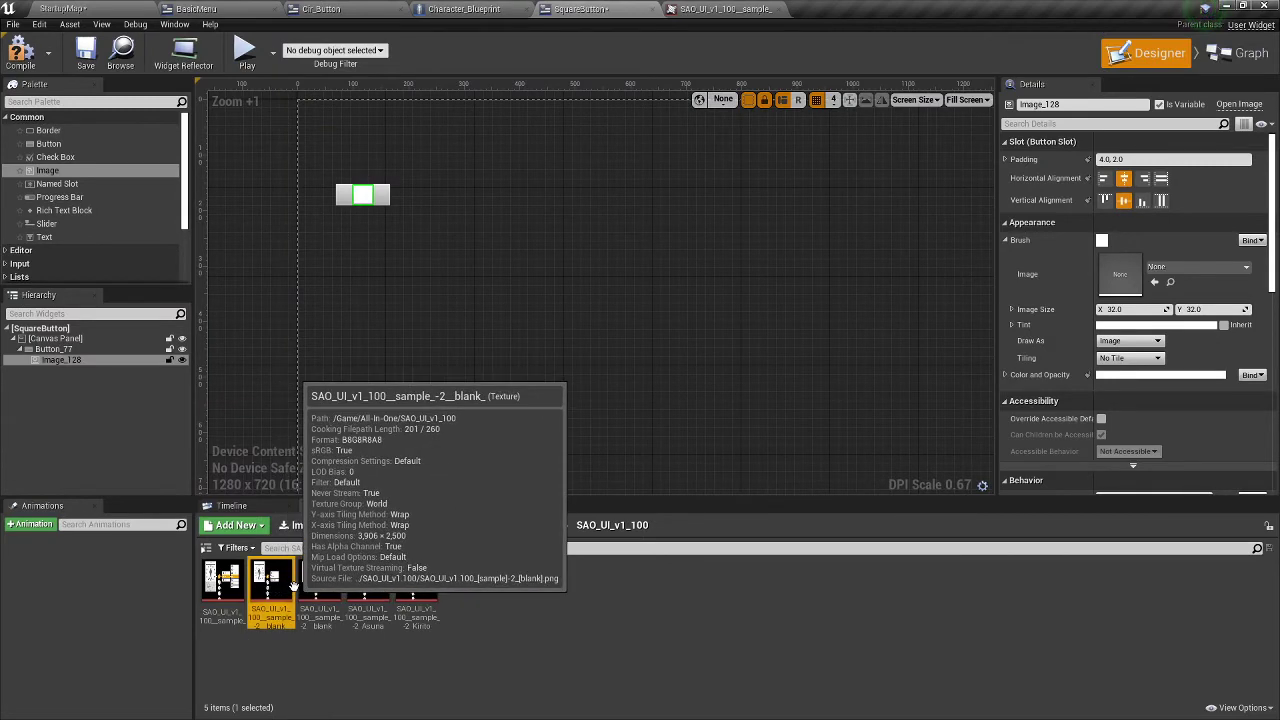
left_click(311, 584)
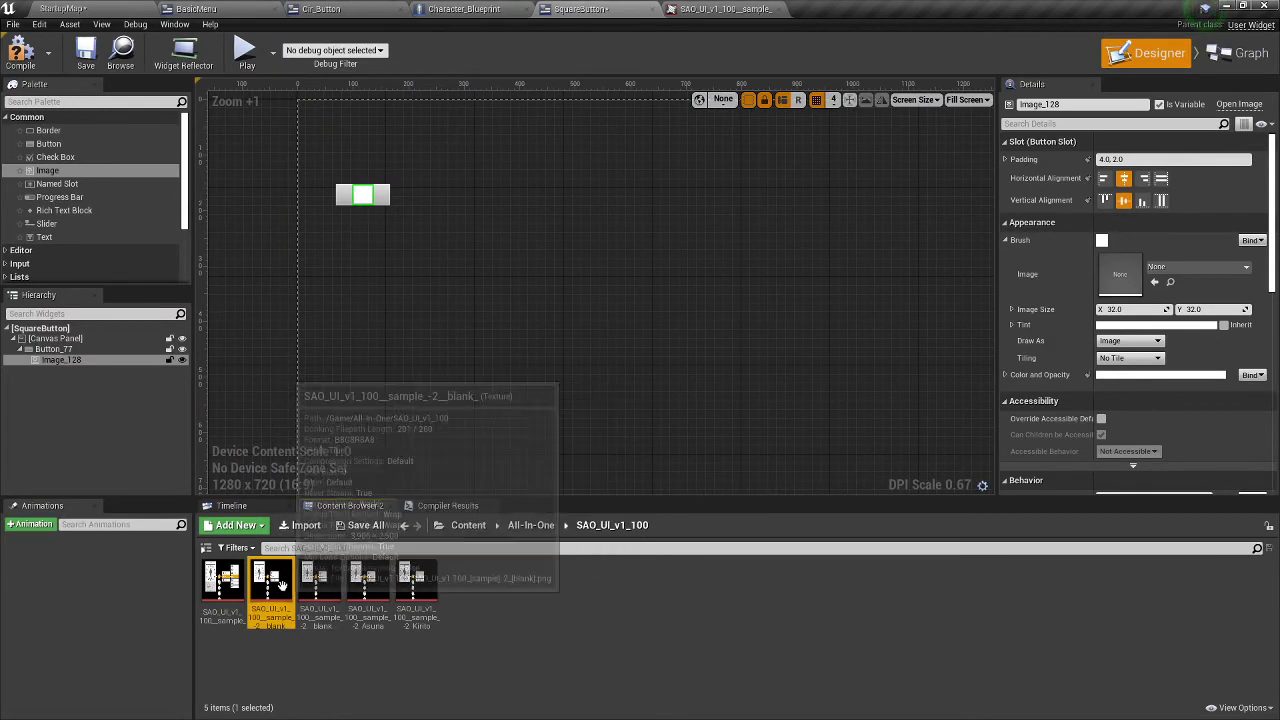
double_click(316, 591)
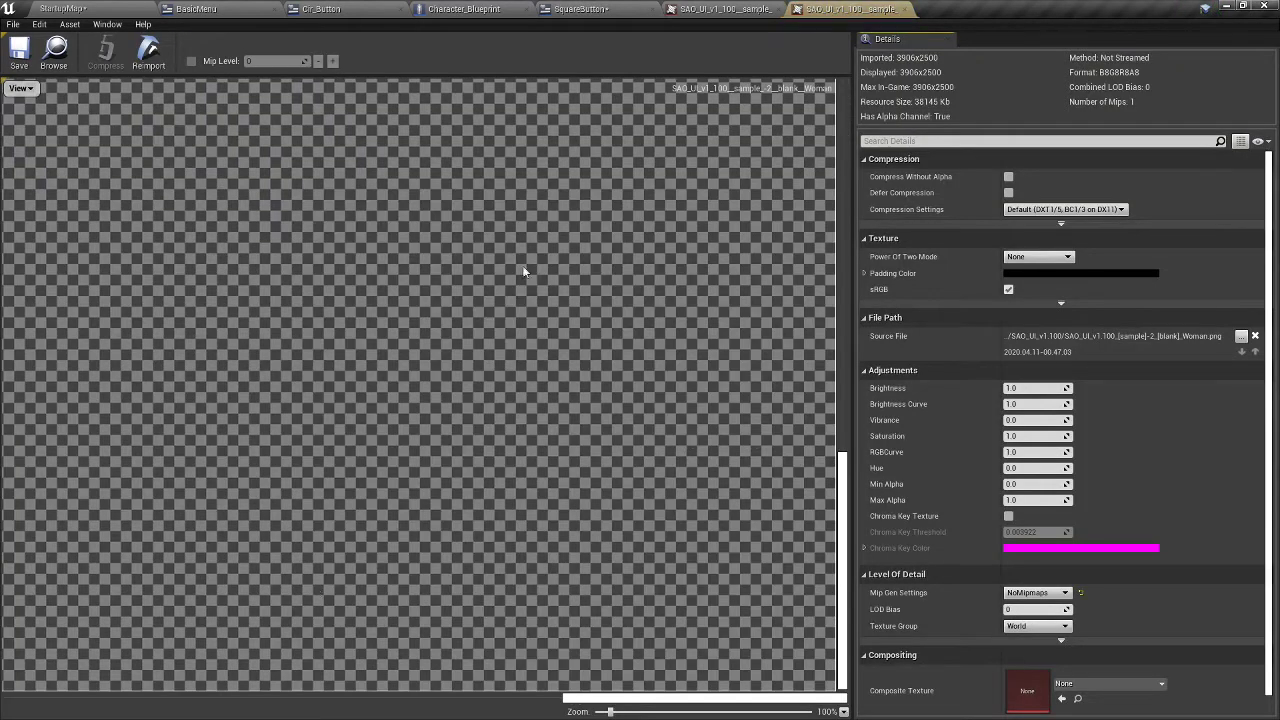
- Compare the blank and blank Woman versions of the sample-2 texture, viewing each at full extent
left_click(752, 6)
scroll(424, 275, "down", 4)
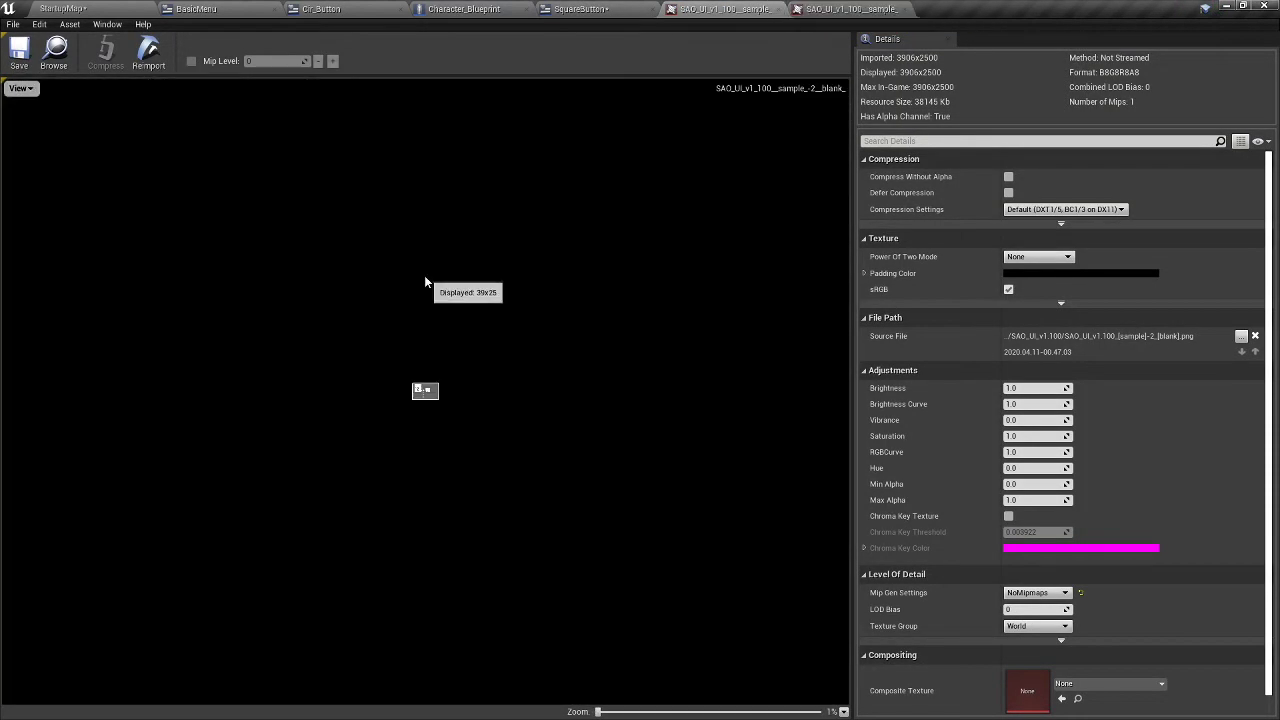
scroll(424, 294, "up", 4)
scroll(372, 374, "down", 2)
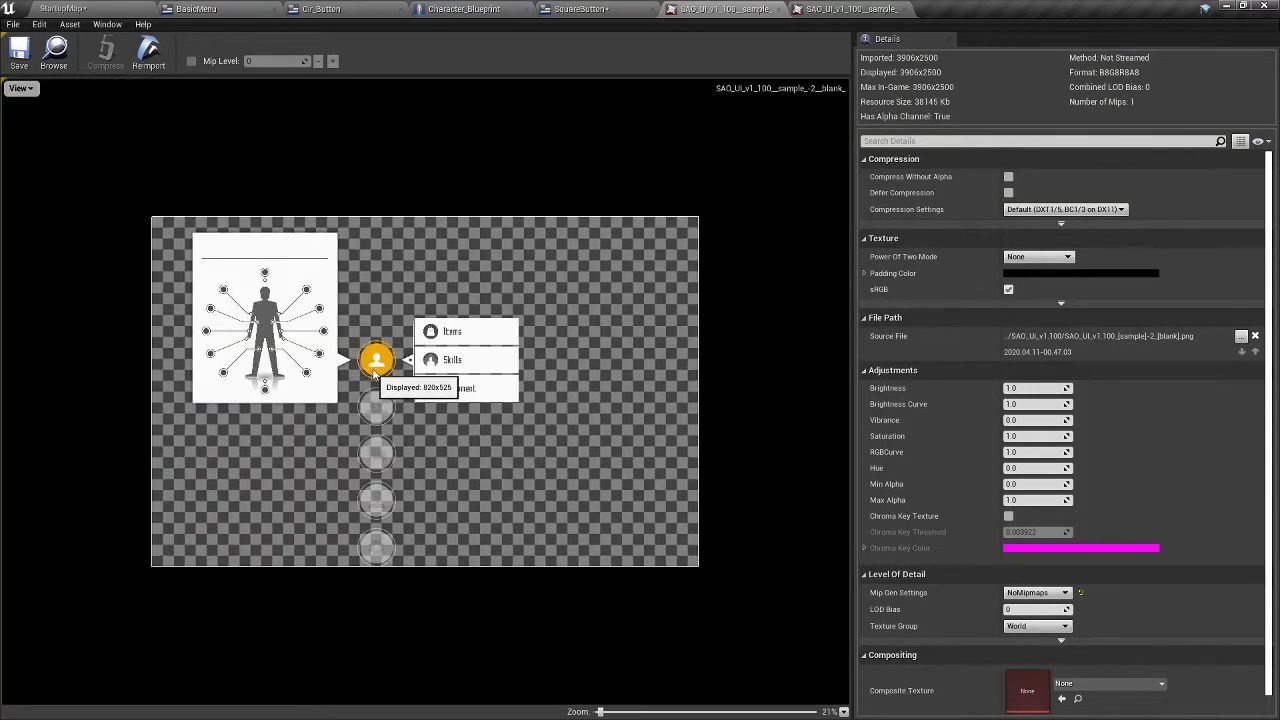
left_click(794, 6)
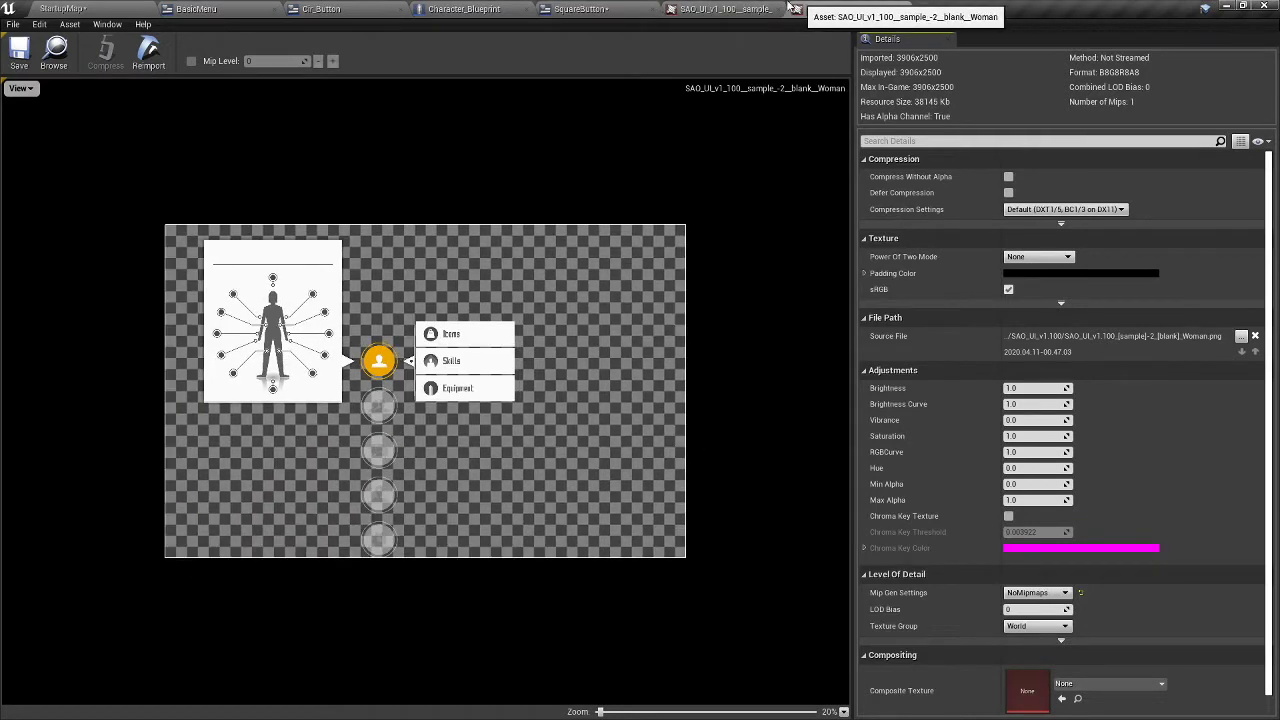
left_click(764, 6)
left_click(796, 6)
left_click(718, 6)
left_click(860, 6)
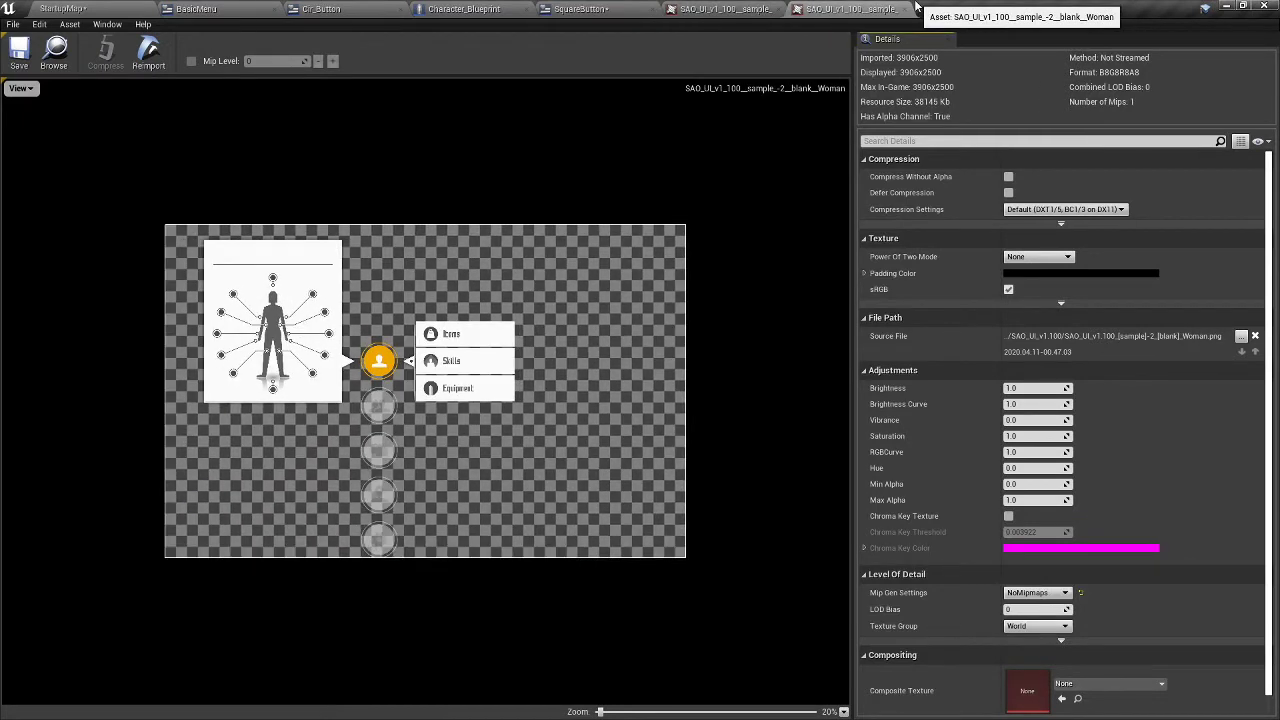
left_click(718, 6)
- Start extracting sprites from the SAO_UI_v1_100__sample_-2__blank_ texture and inspect the Auto mode outlines around its menu elements
left_click(578, 8)
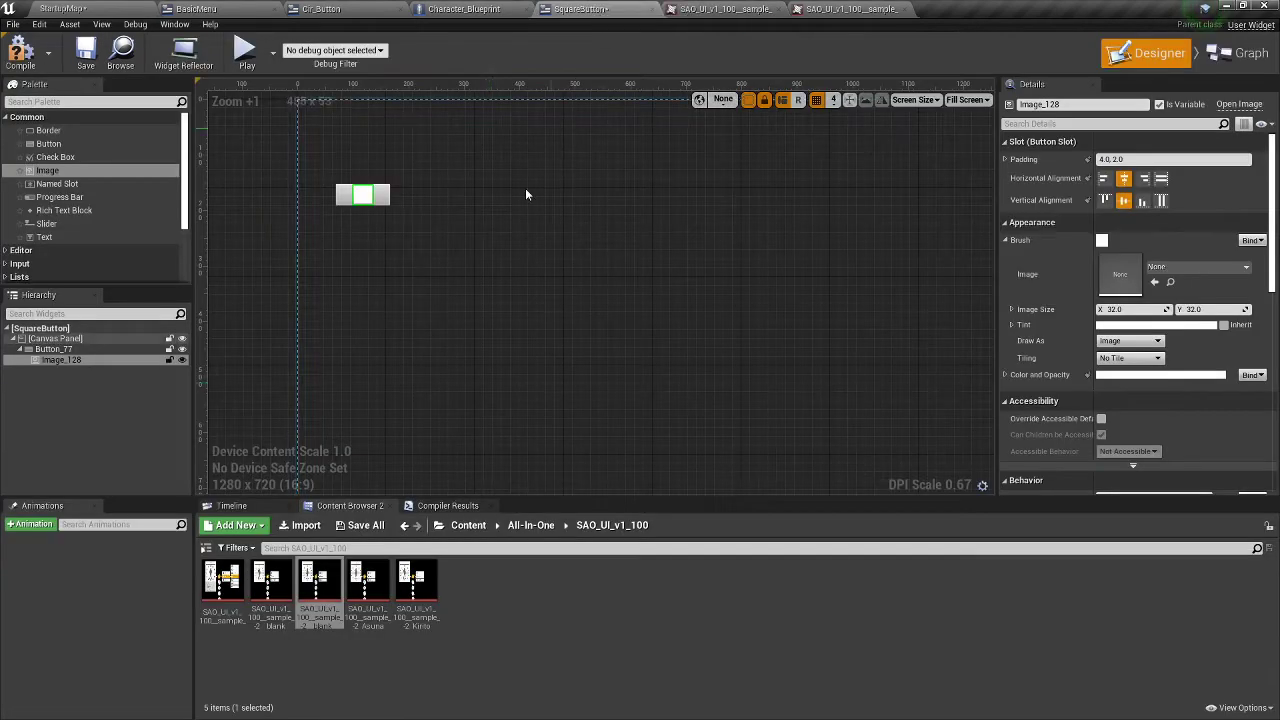
left_click(283, 588)
right_click(283, 590)
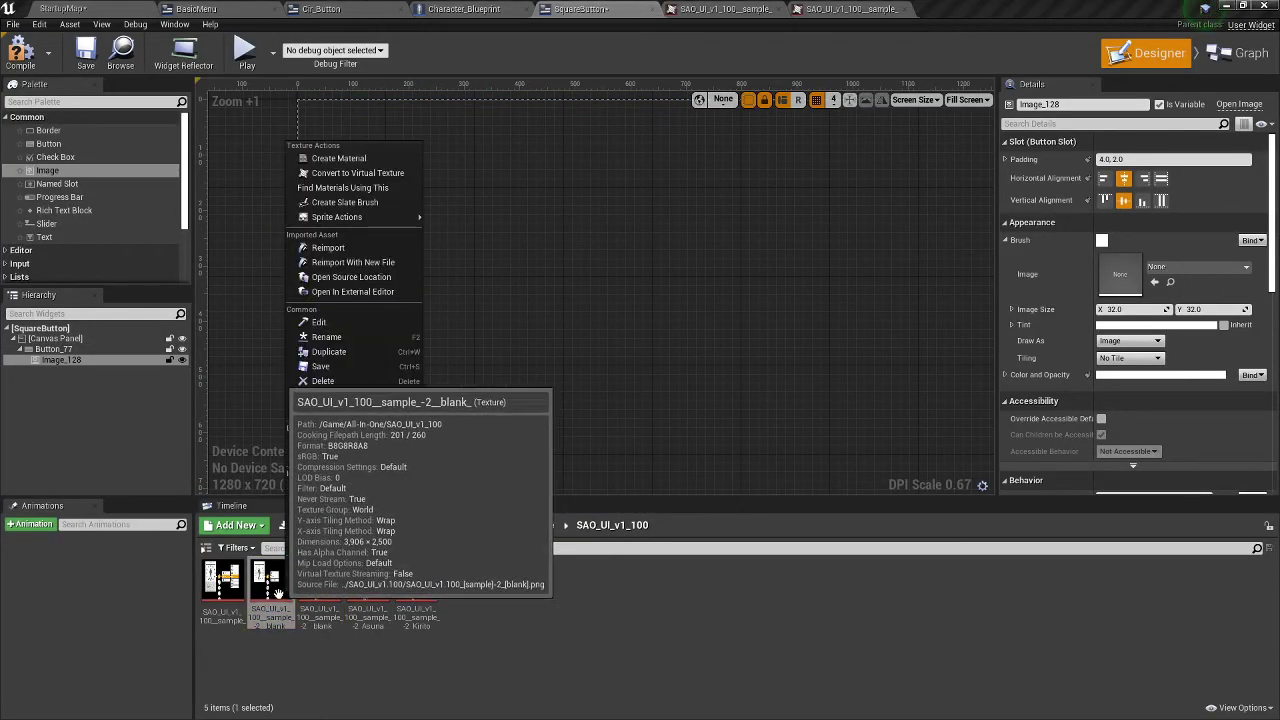
mouse_move(360, 217)
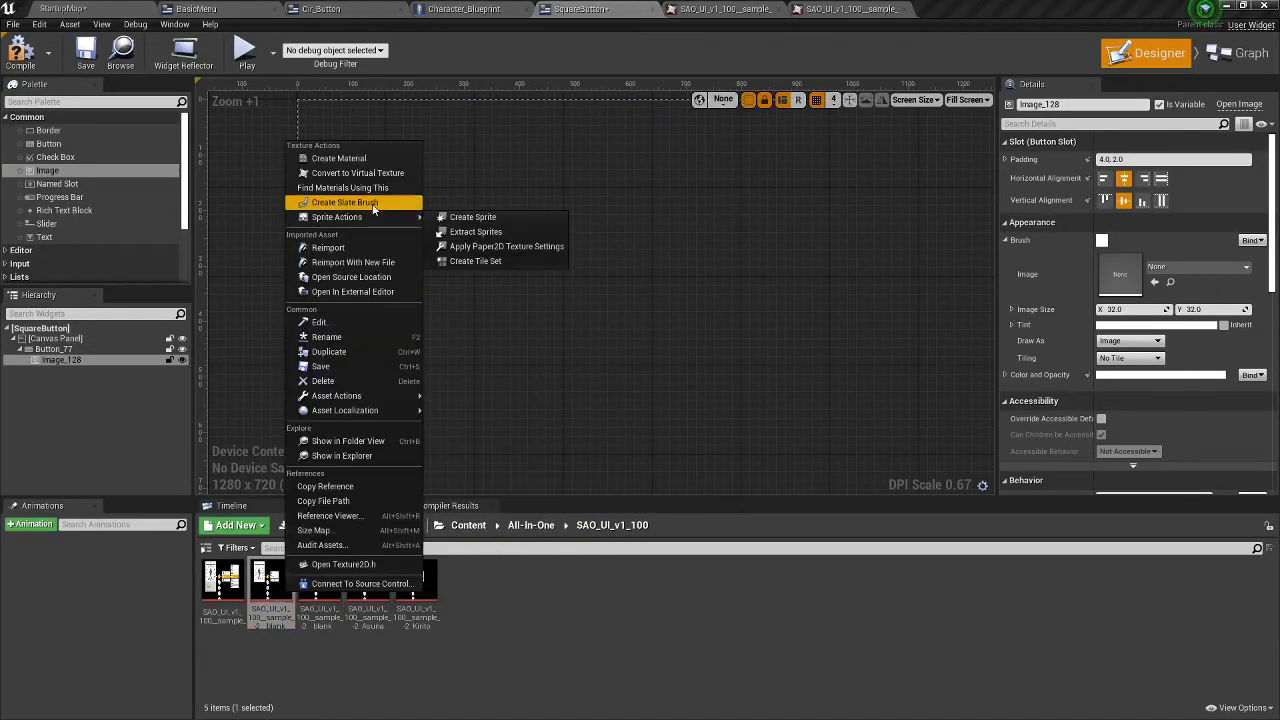
left_click(463, 234)
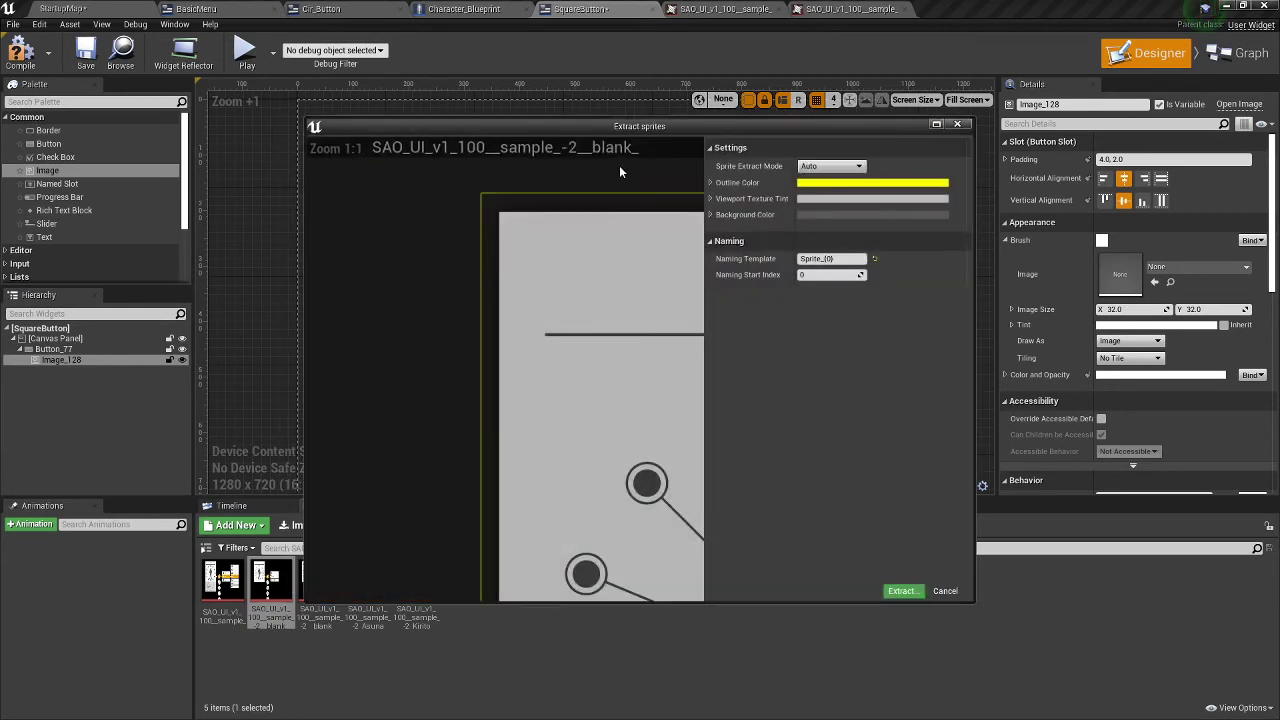
double_click(560, 125)
scroll(537, 354, "down", 3)
scroll(686, 406, "up", 5)
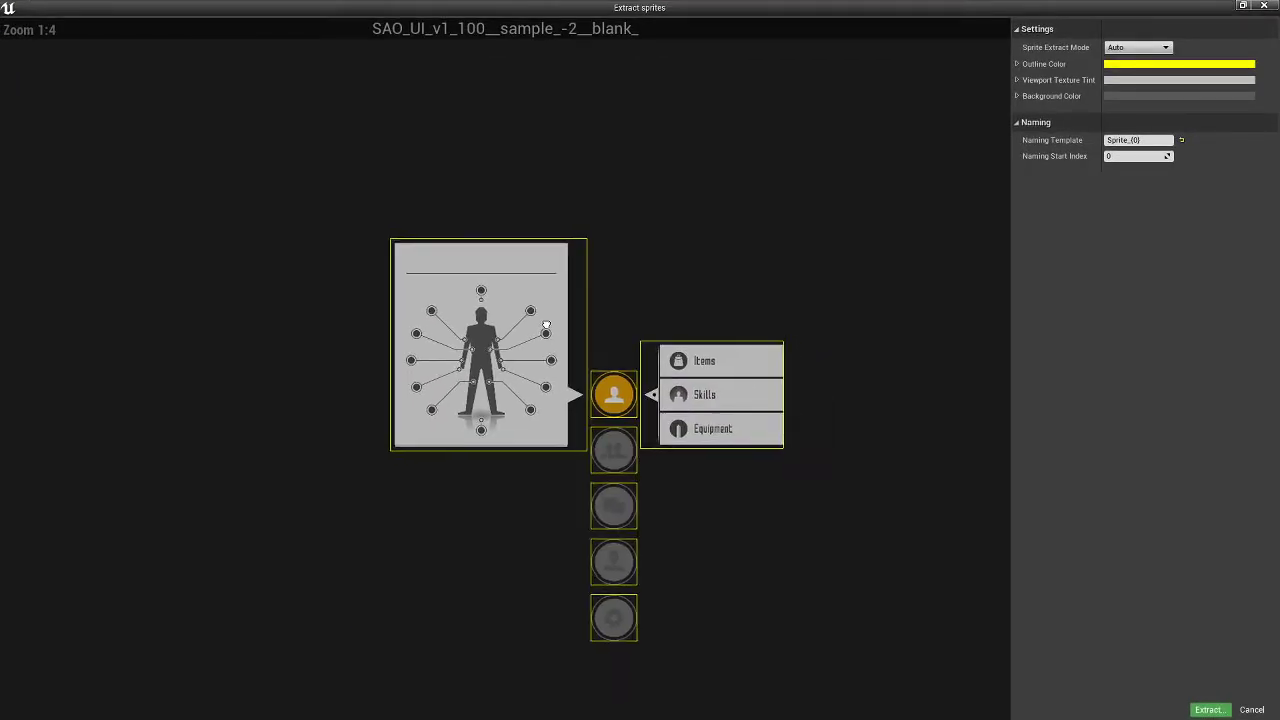
scroll(370, 276, "down", 3)
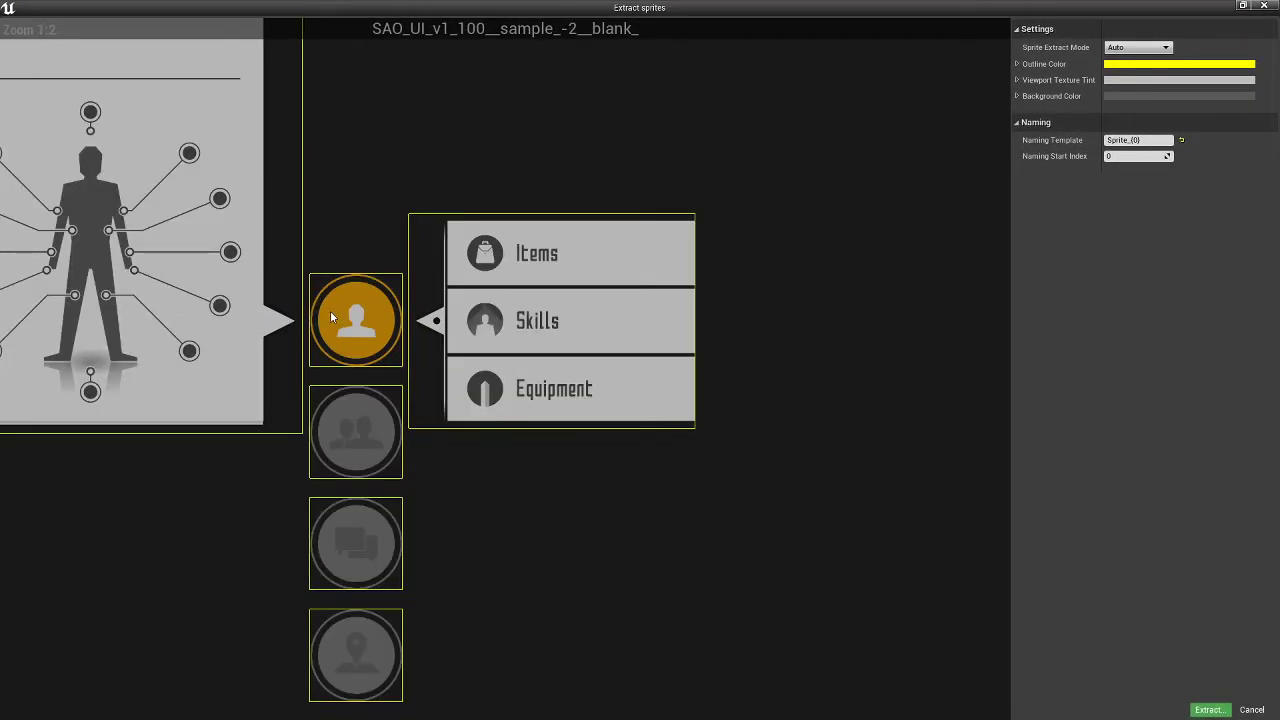
- Try Grid sprite extraction with a cell width of 700, switch back to Auto mode, and cancel the extraction
left_click(1137, 47)
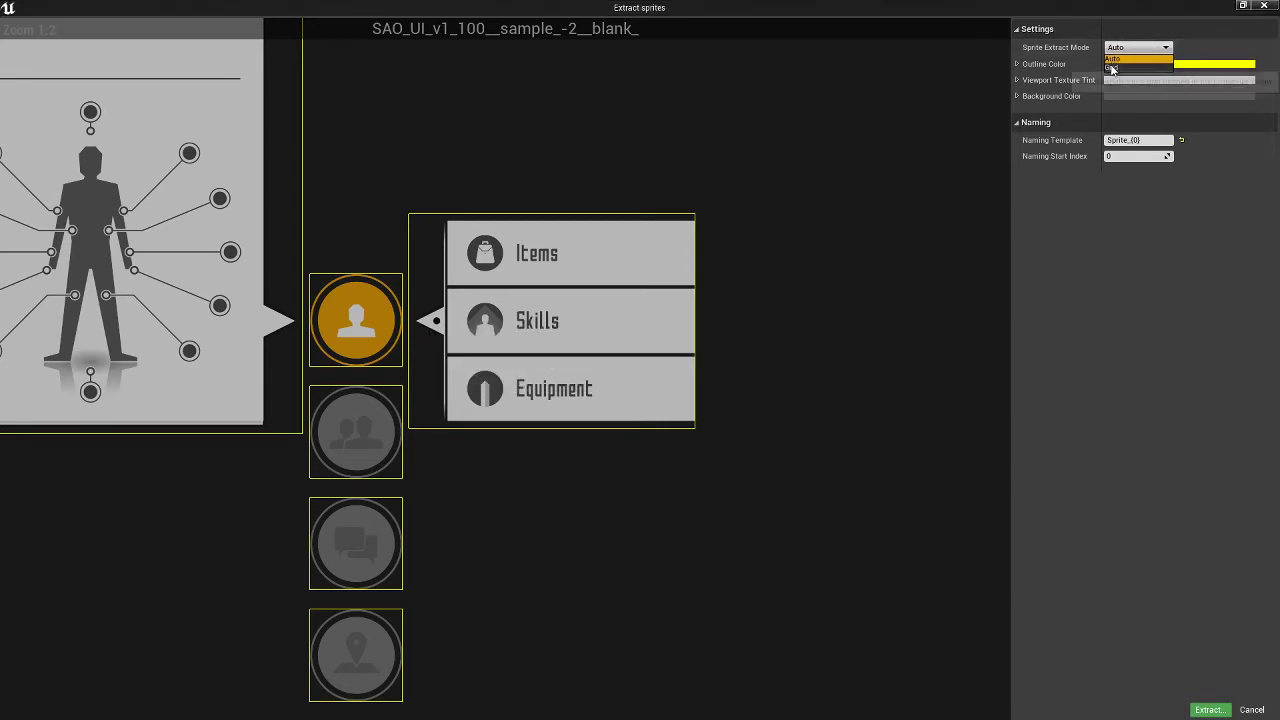
left_click(1112, 66)
scroll(366, 320, "down", 3)
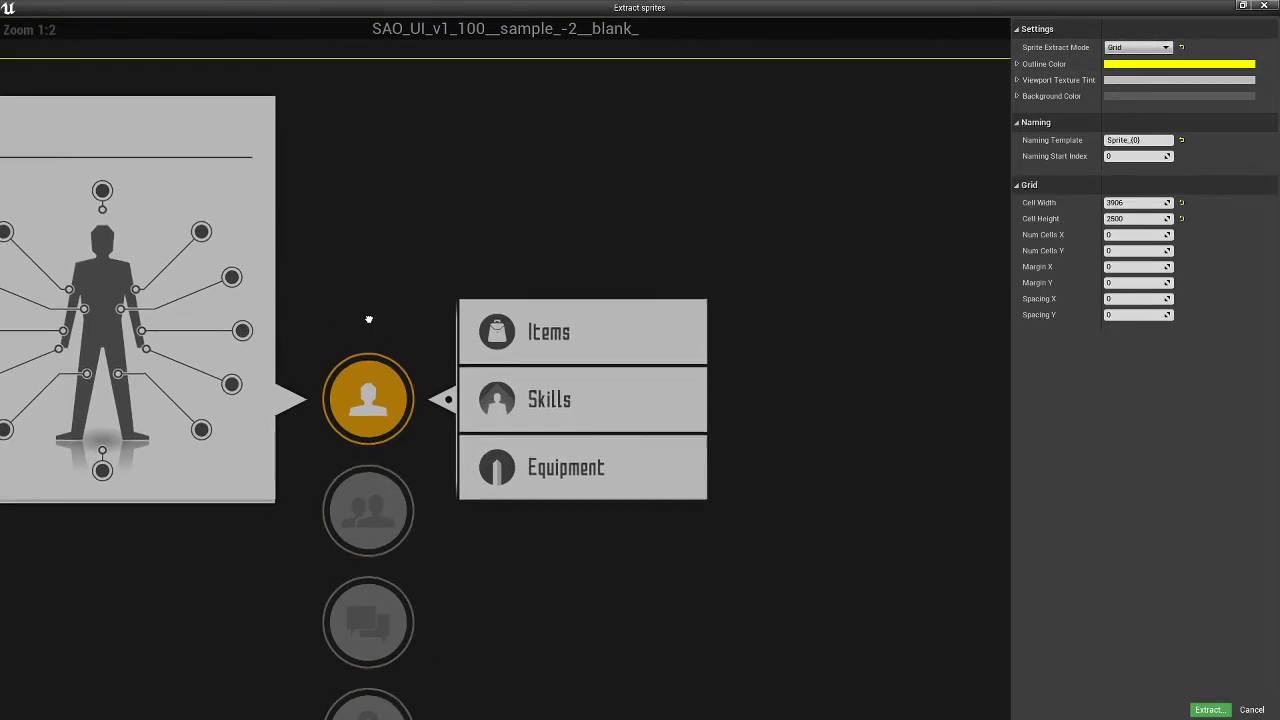
scroll(369, 322, "up", 1)
scroll(840, 255, "up", 1)
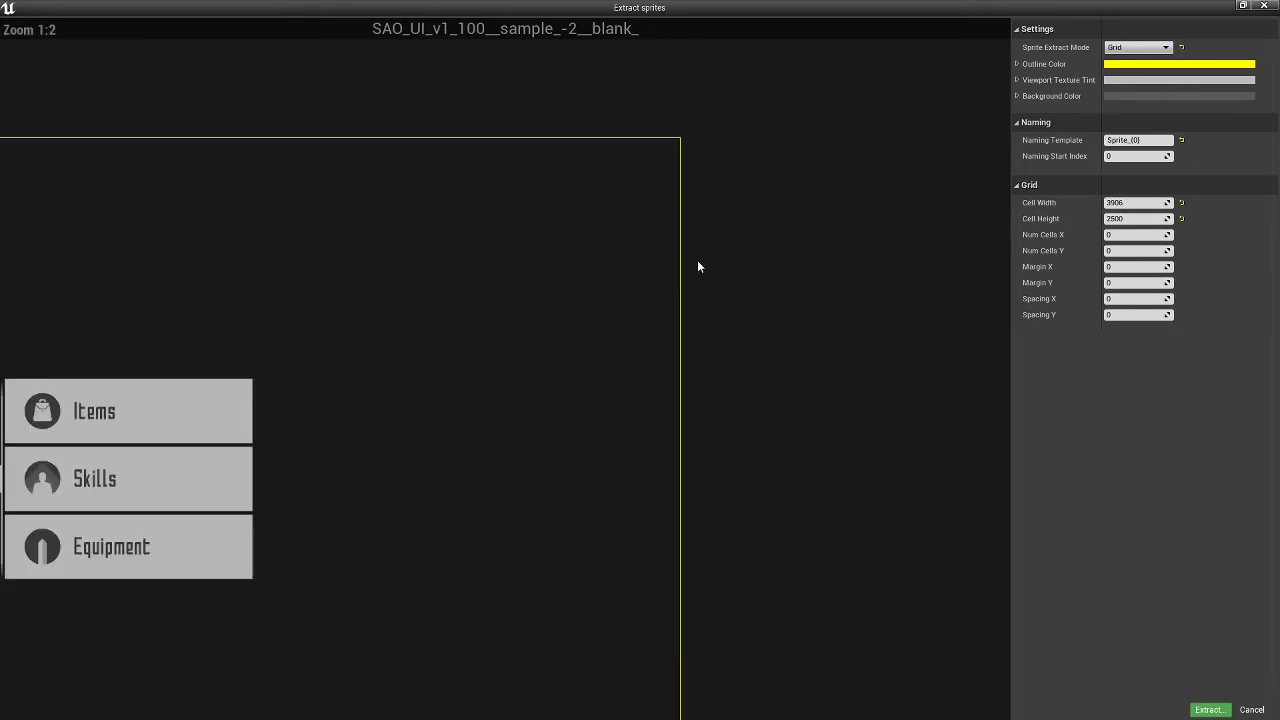
left_click_drag(1100, 210, 1040, 210)
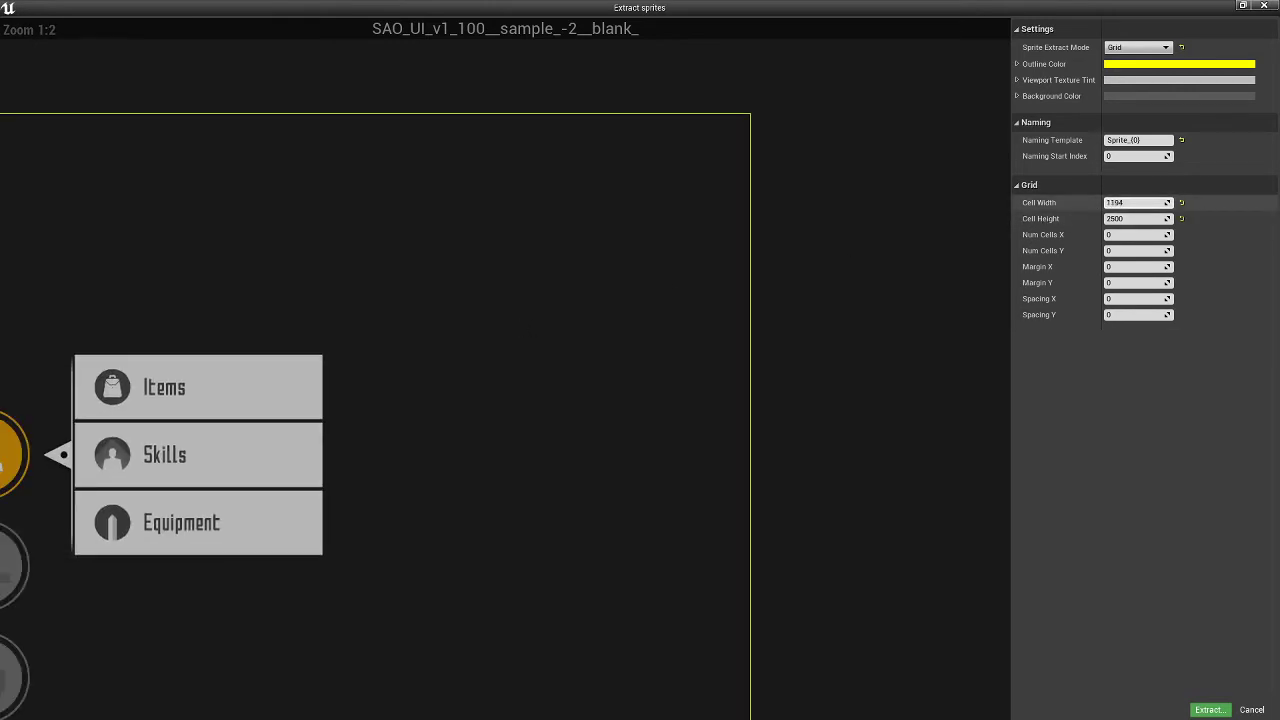
right_click_drag(423, 294, 632, 296)
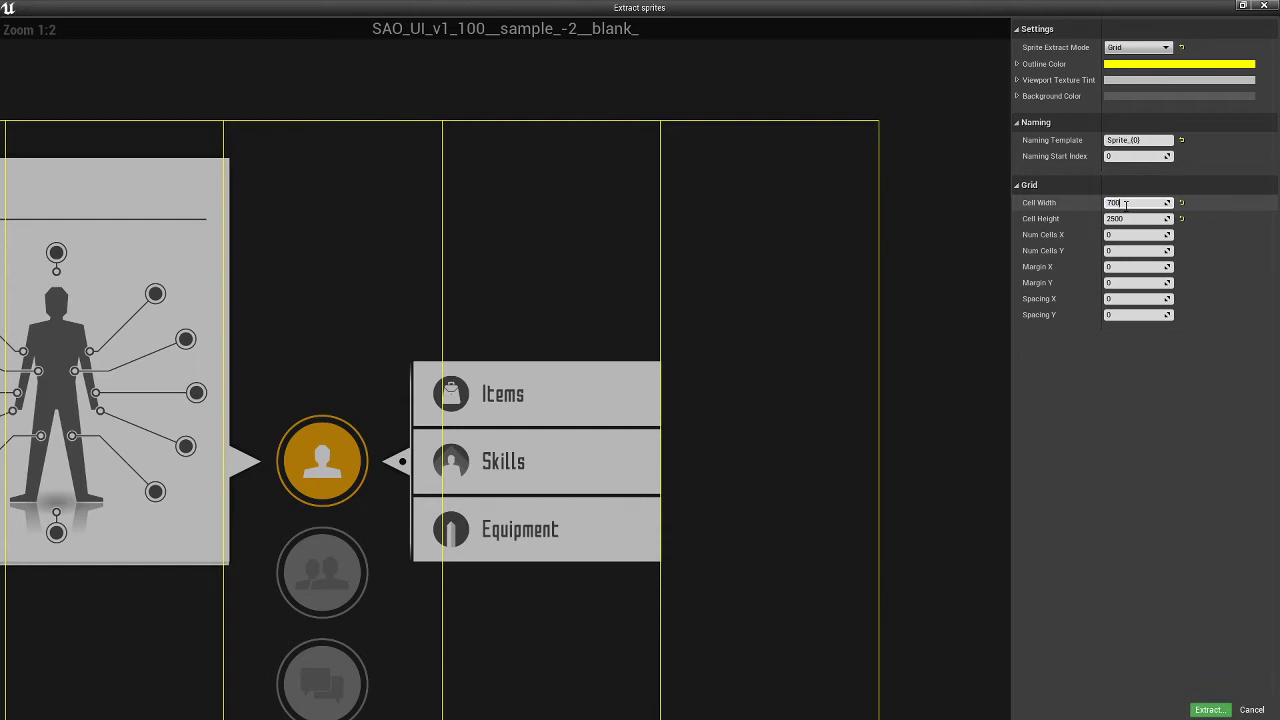
key("Return")
scroll(852, 350, "down", 2)
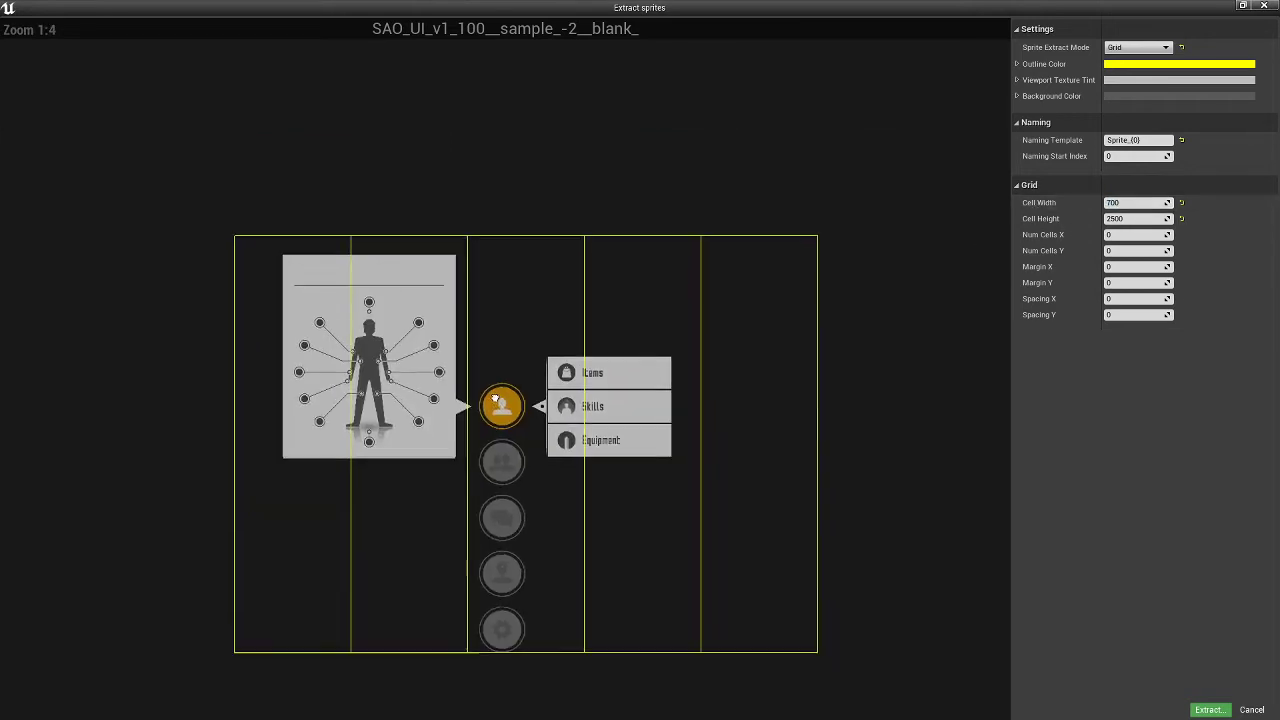
scroll(492, 398, "up", 4)
scroll(481, 387, "down", 2)
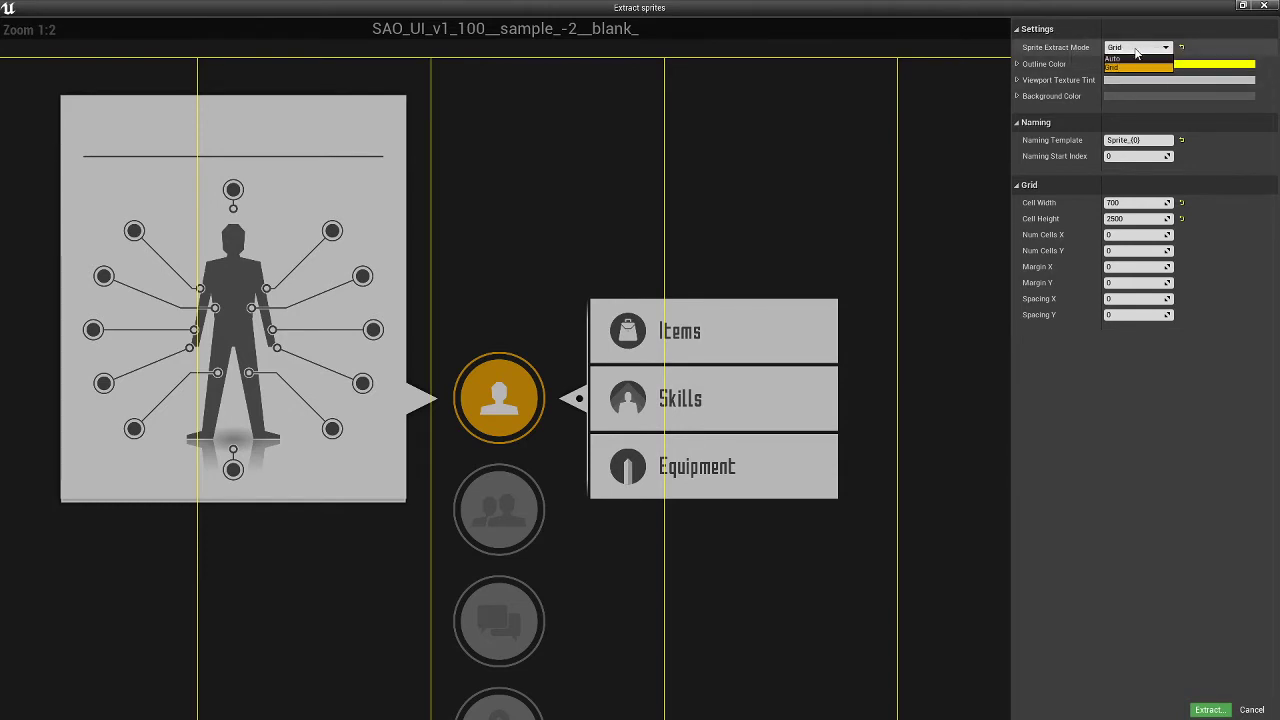
left_click(1114, 58)
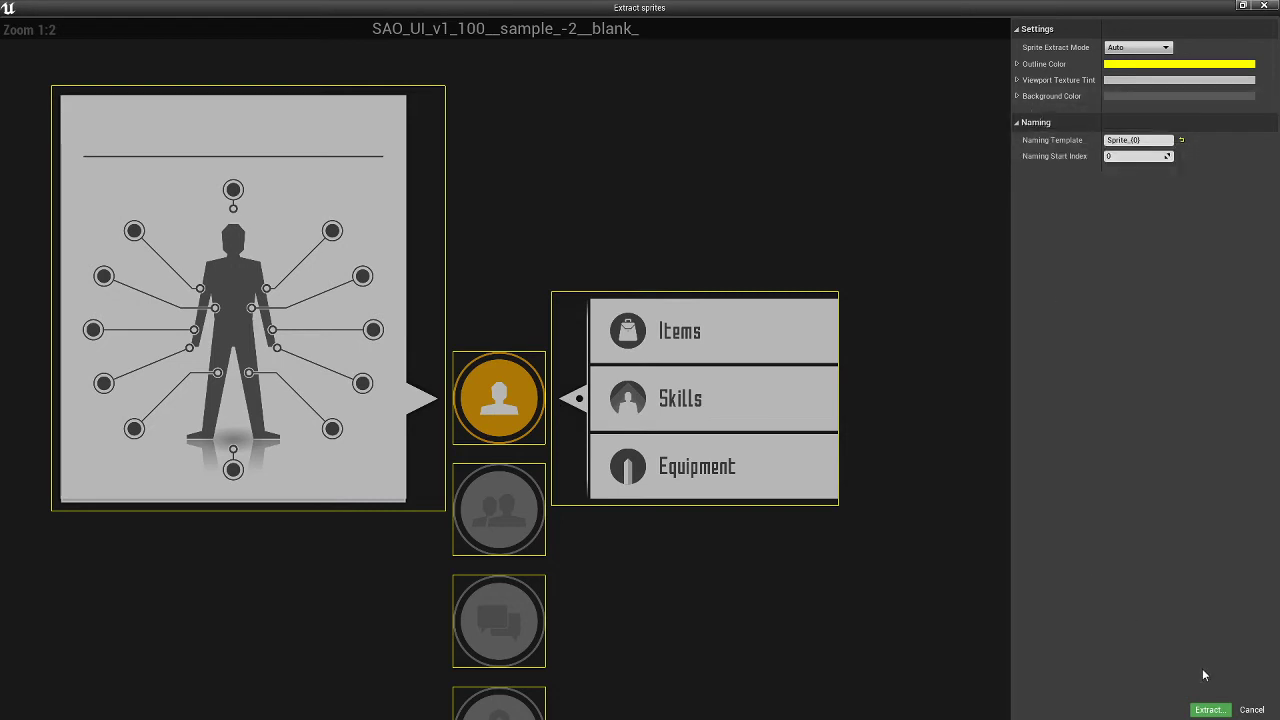
left_click(1250, 710)
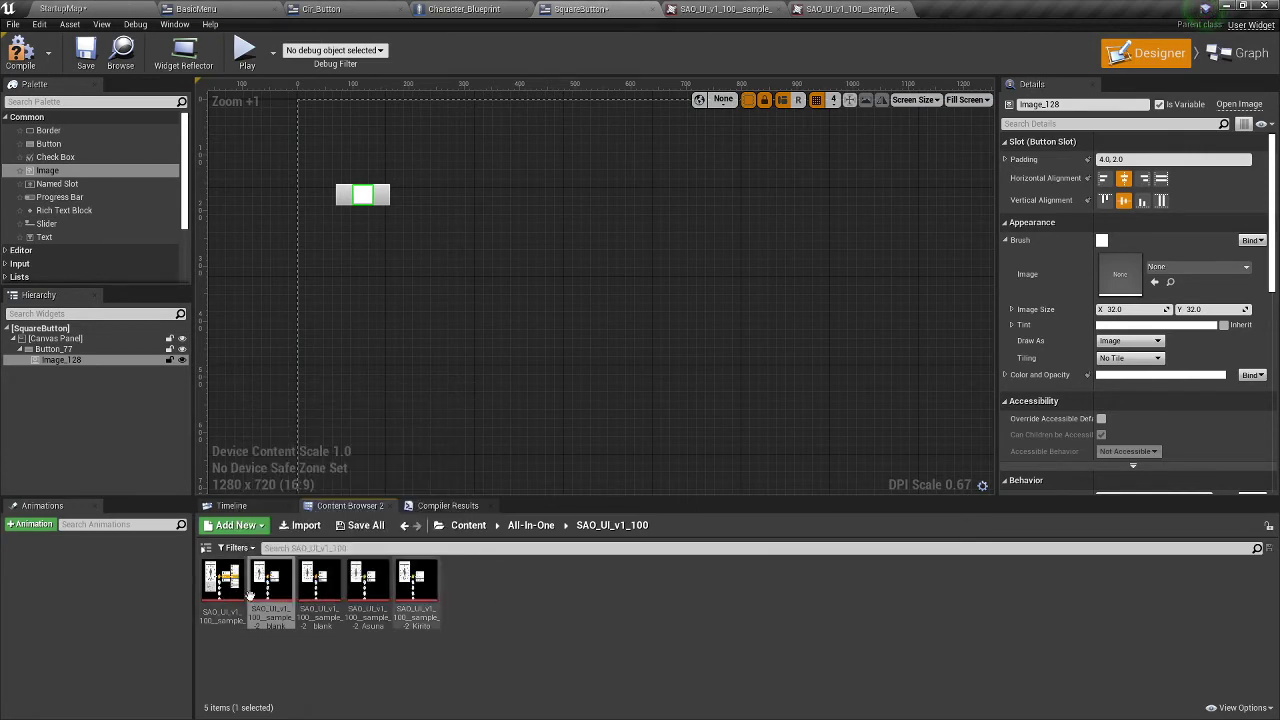
- Compare the Items, Skills and Equipment buttons in the BasicMenu reference image with those in the blank sample-2 texture
left_click(236, 7)
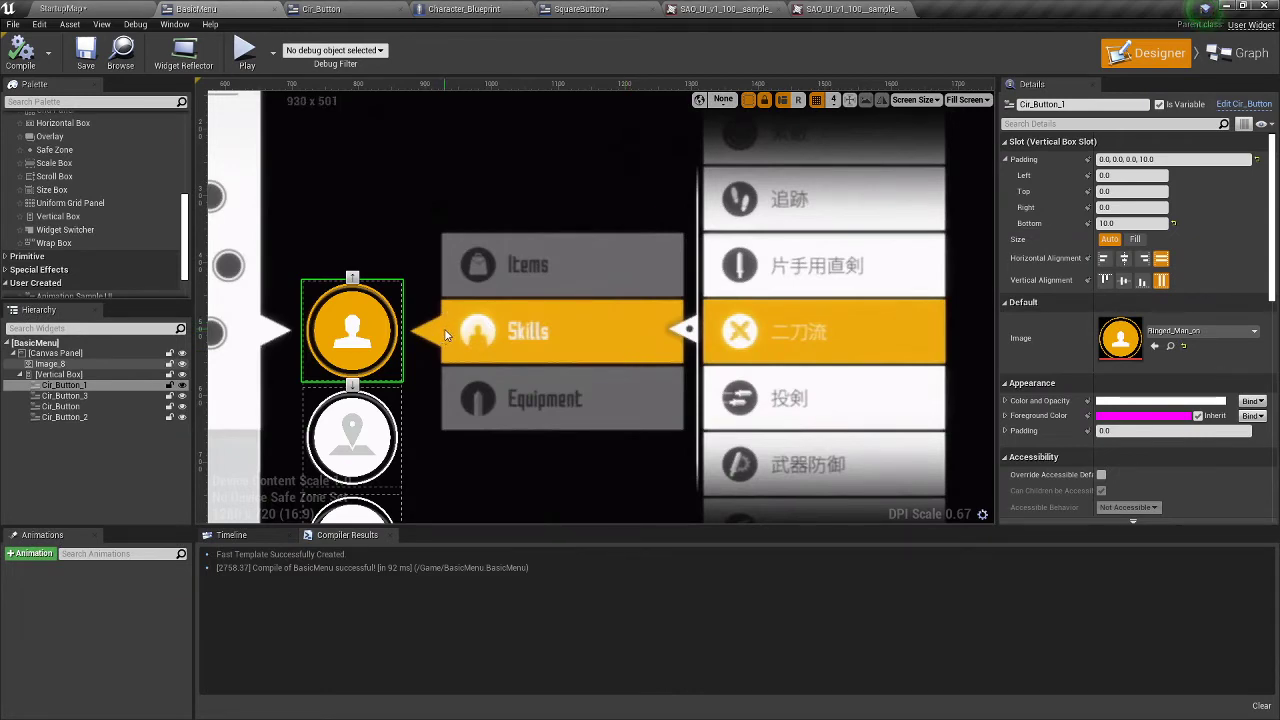
left_click(738, 9)
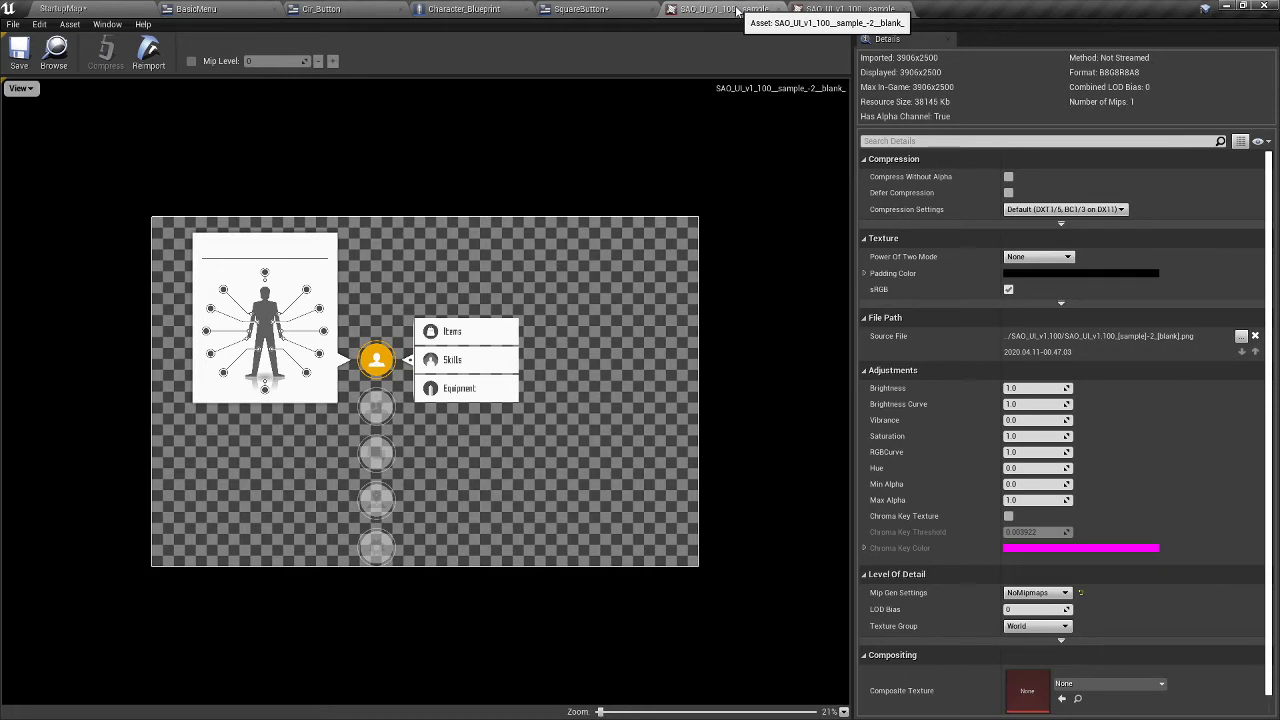
left_click(138, 7)
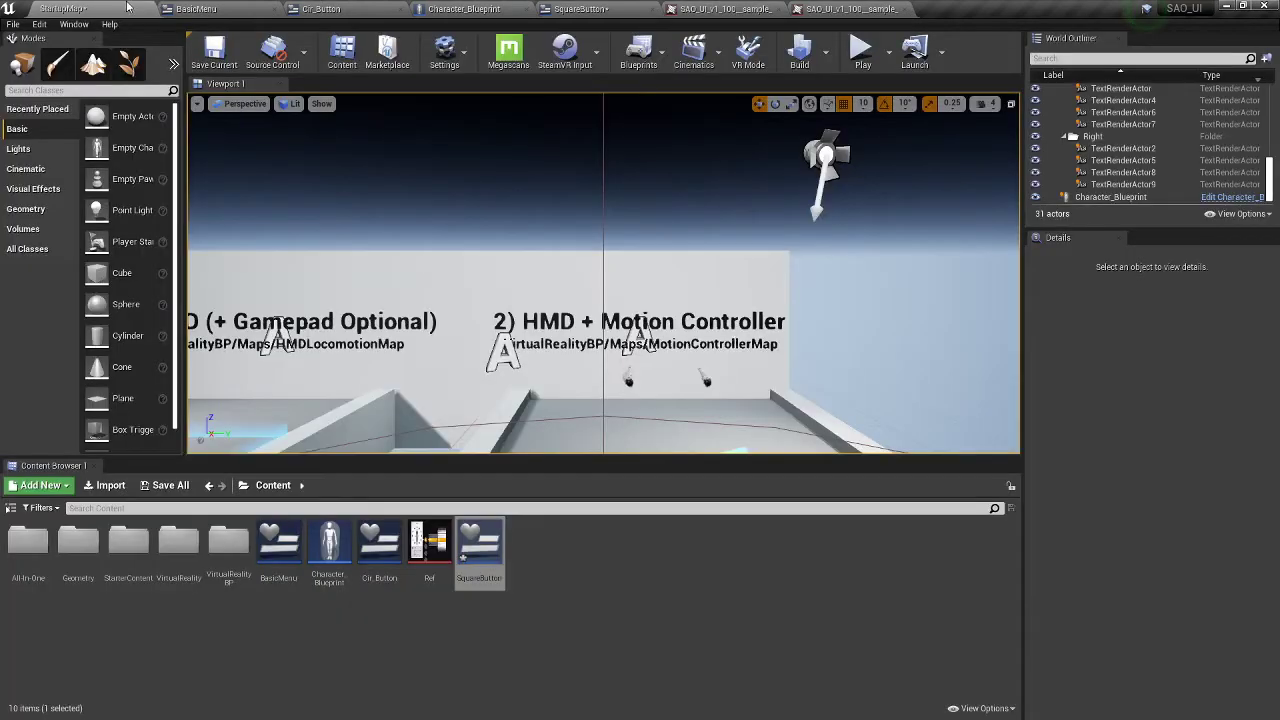
left_click(196, 8)
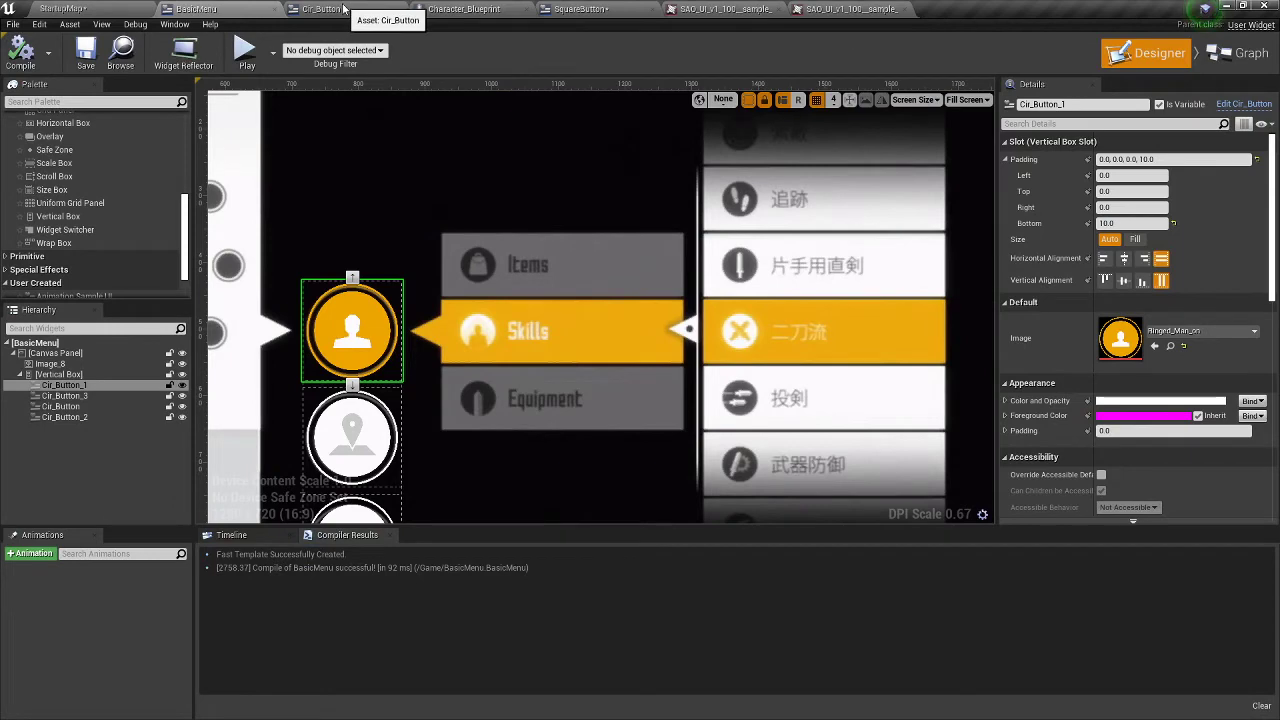
left_click(710, 8)
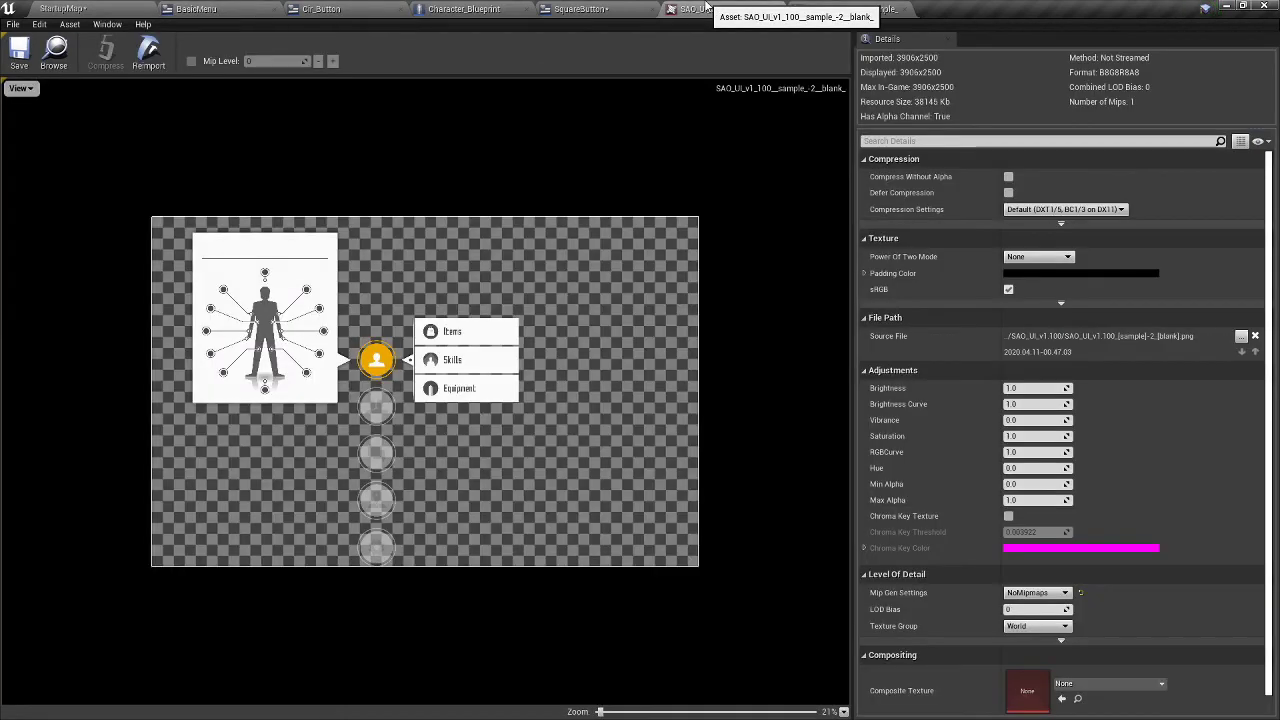
left_click(270, 7)
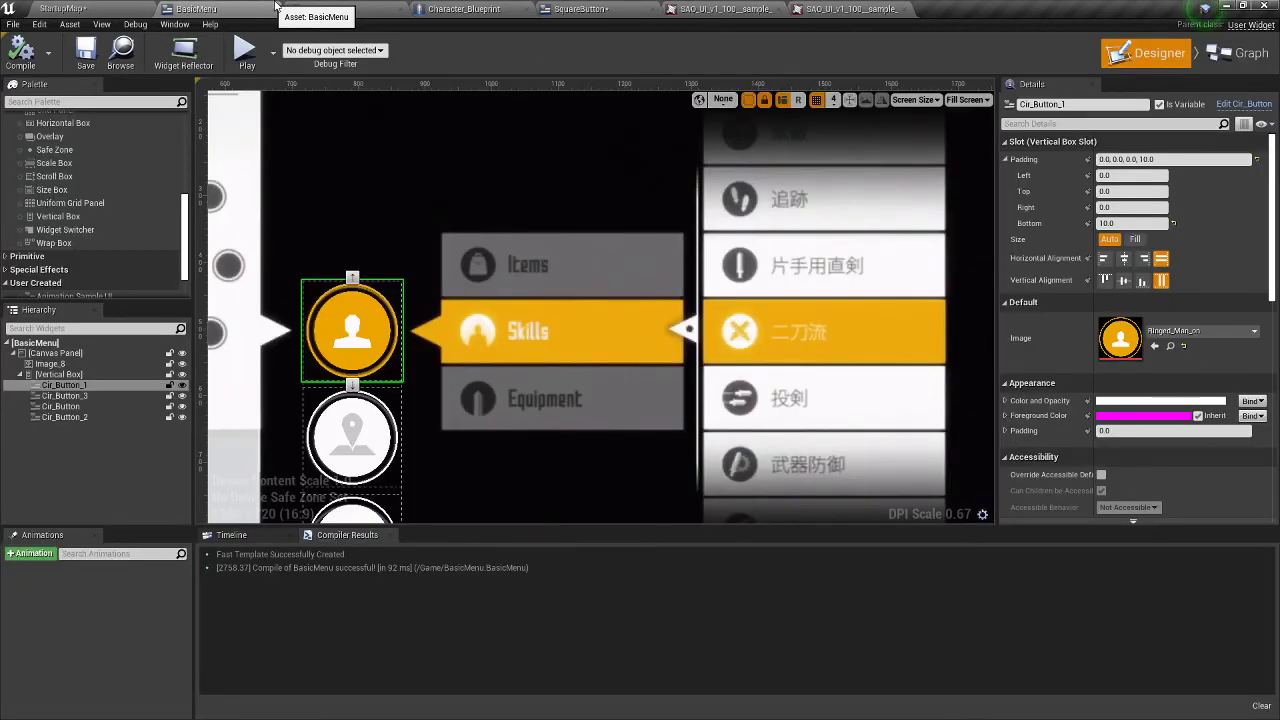
left_click(590, 8)
left_click(718, 8)
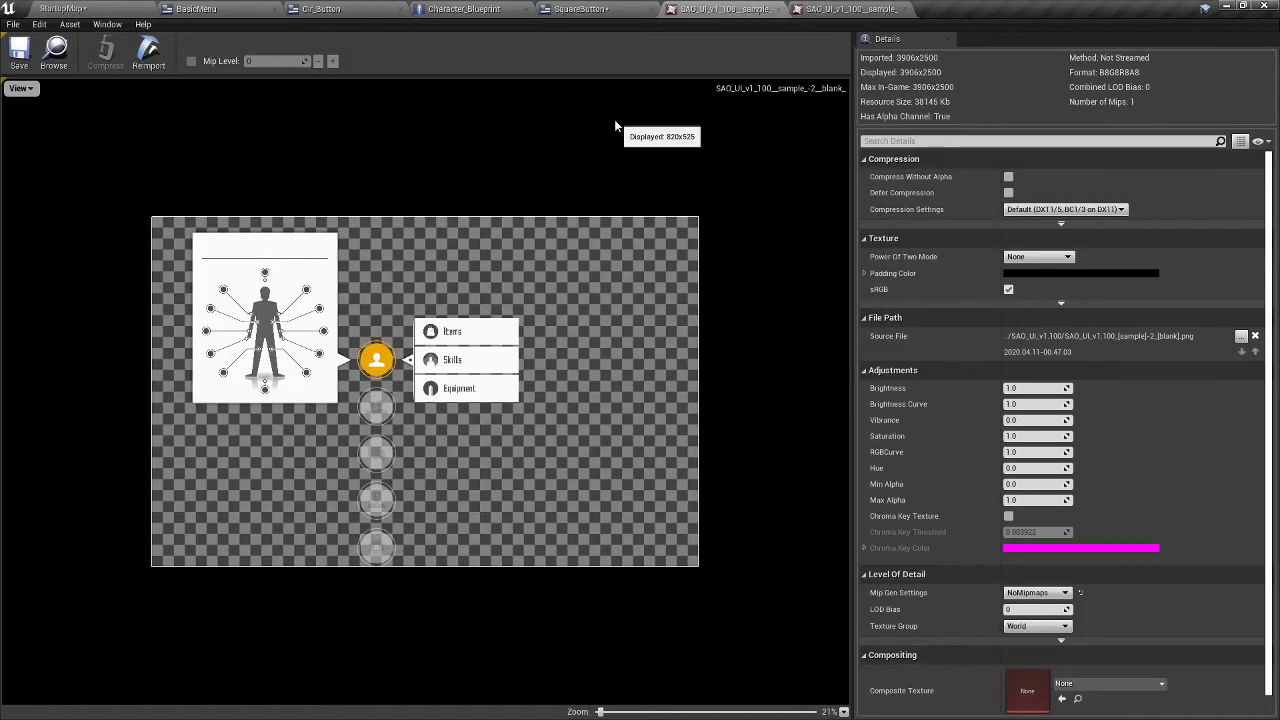
left_click(195, 8)
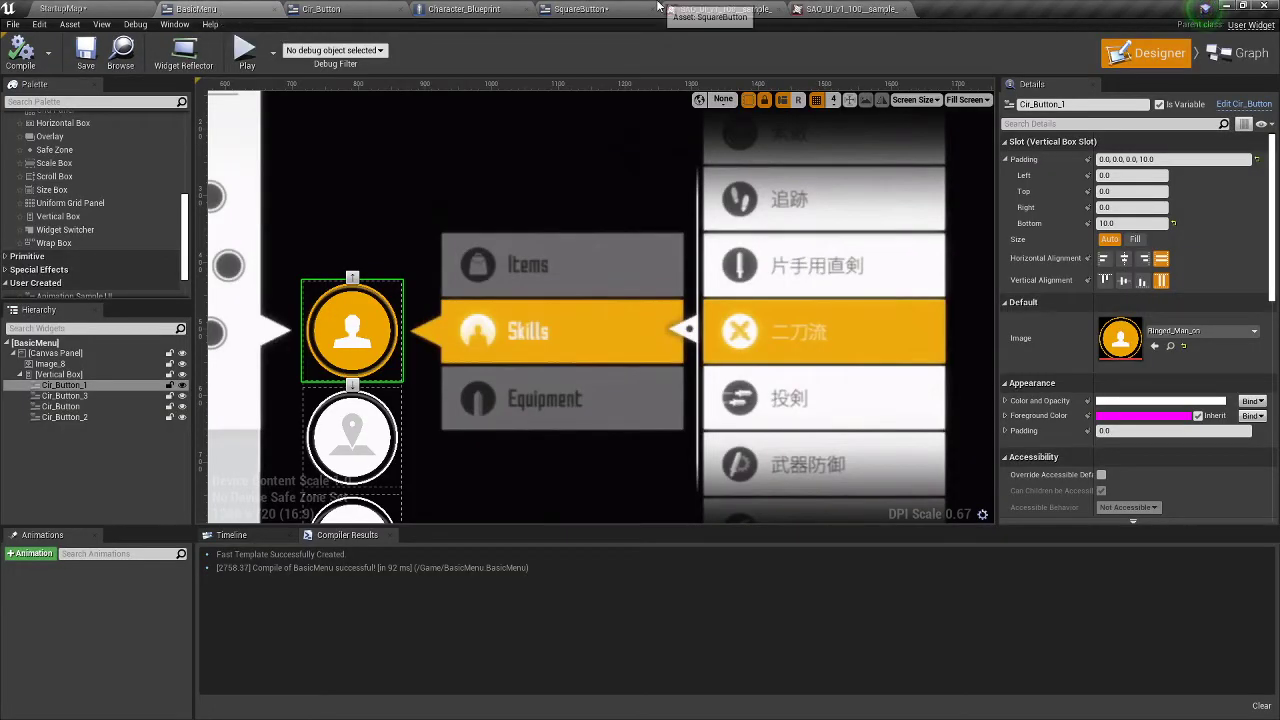
left_click(688, 8)
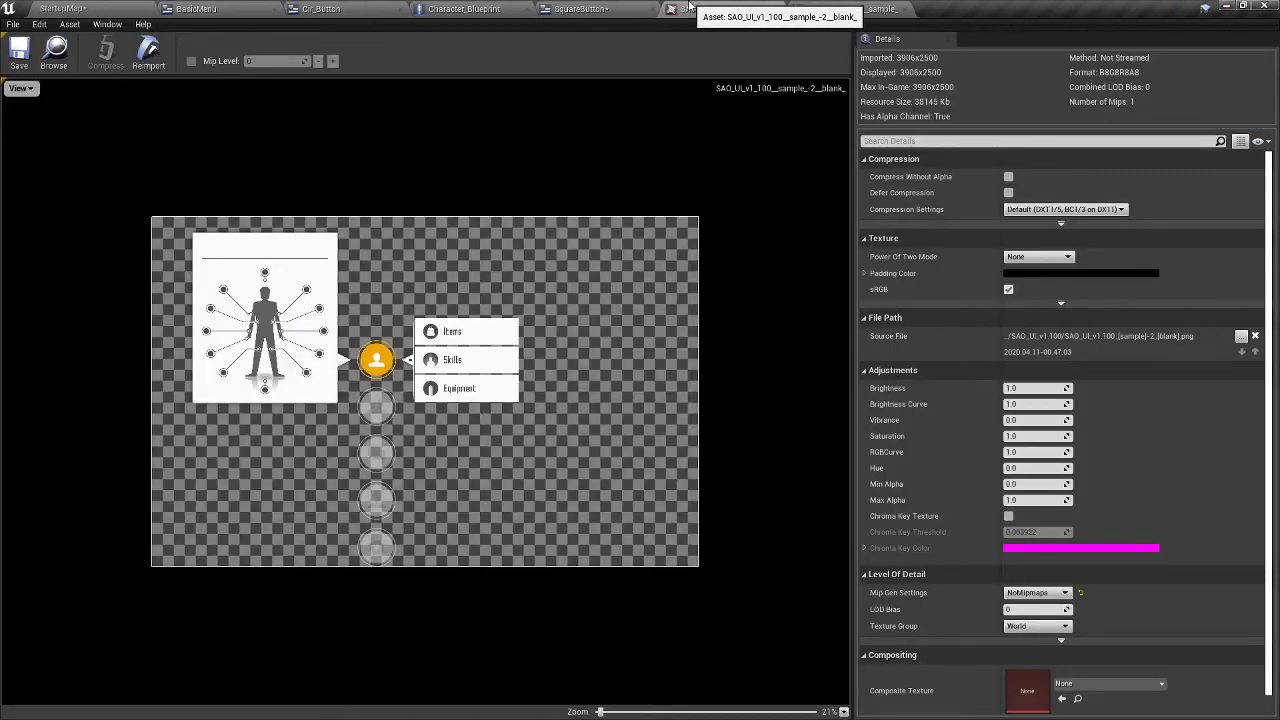
left_click(300, 8)
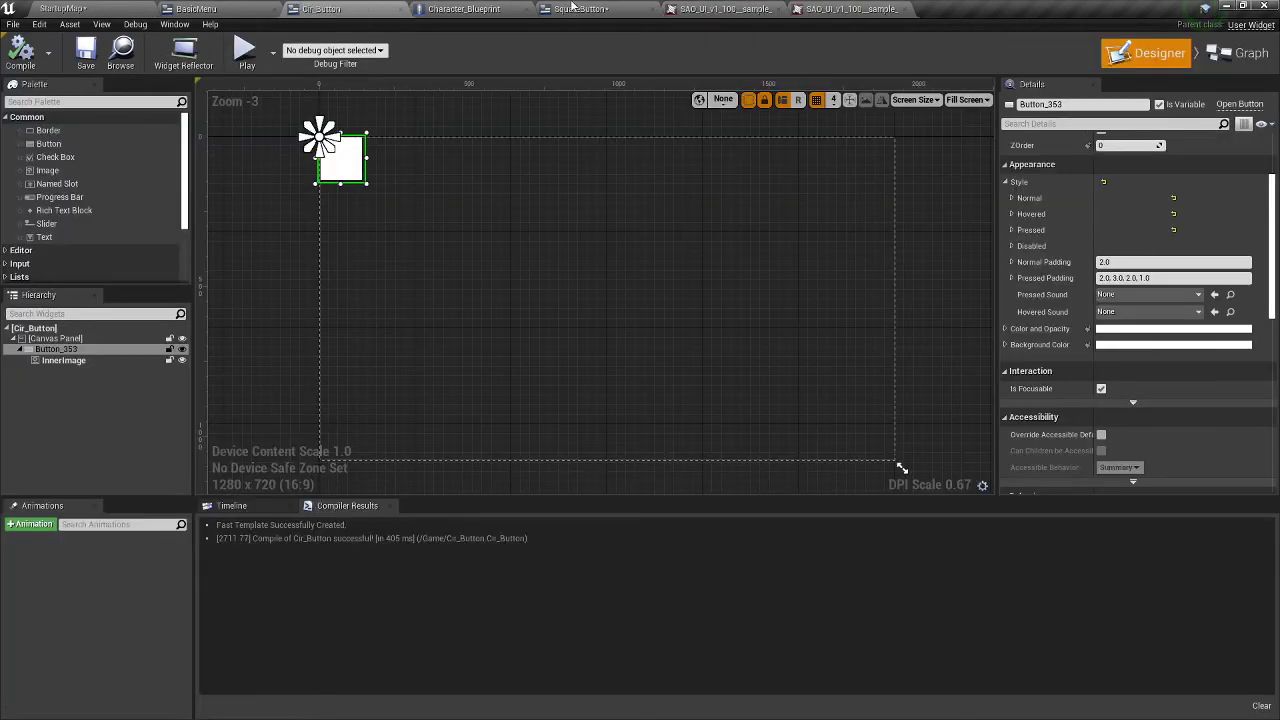
left_click(247, 7)
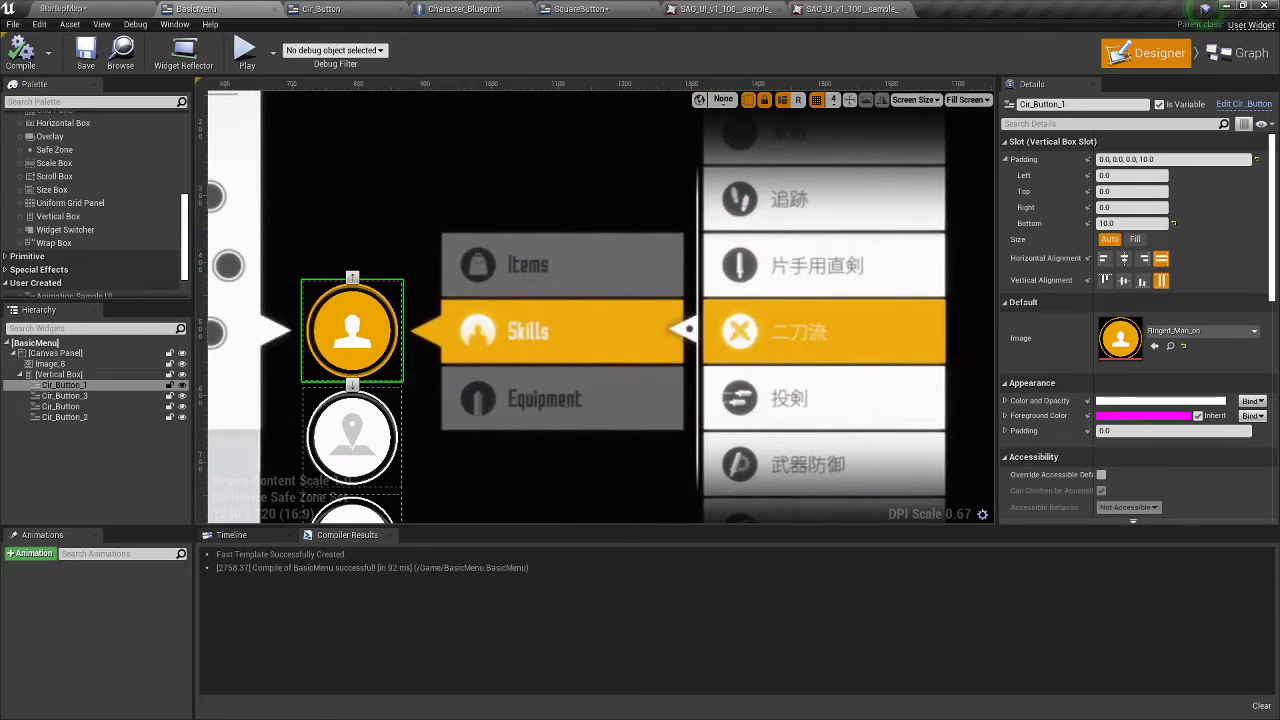
- Find and launch paint.net
key("super")
type("pai")
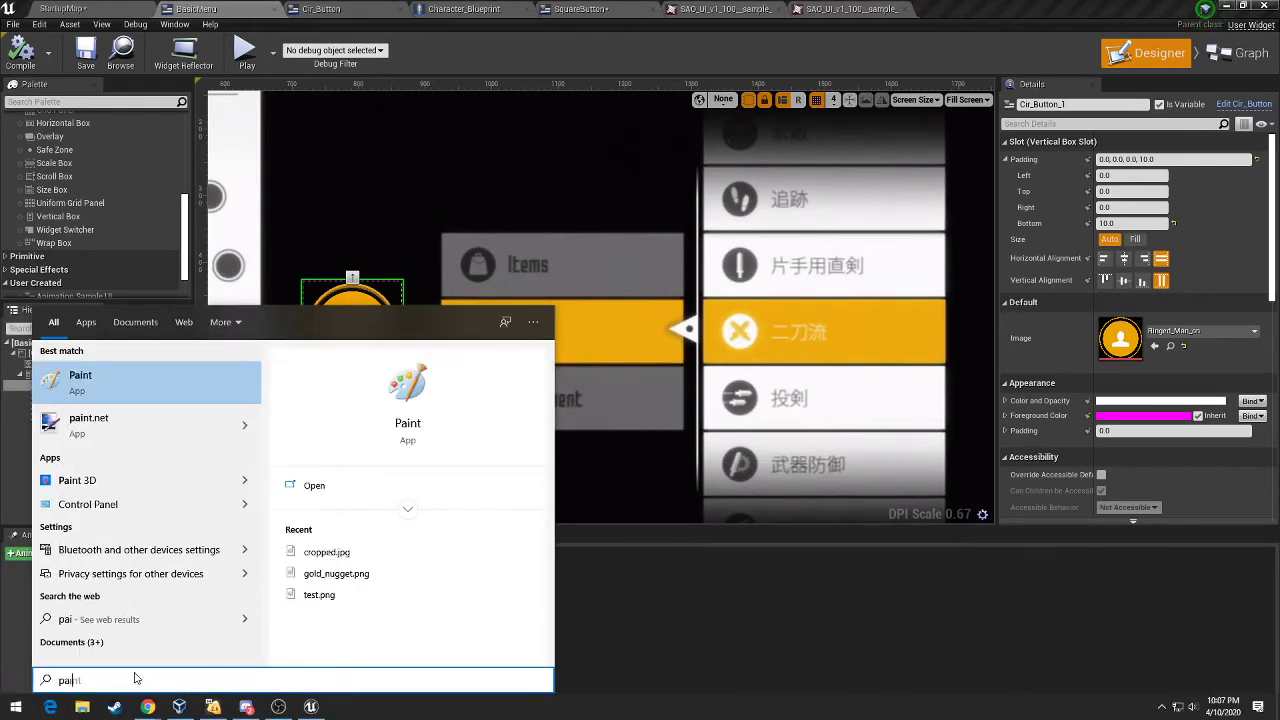
key("BackSpace")
type("int.net")
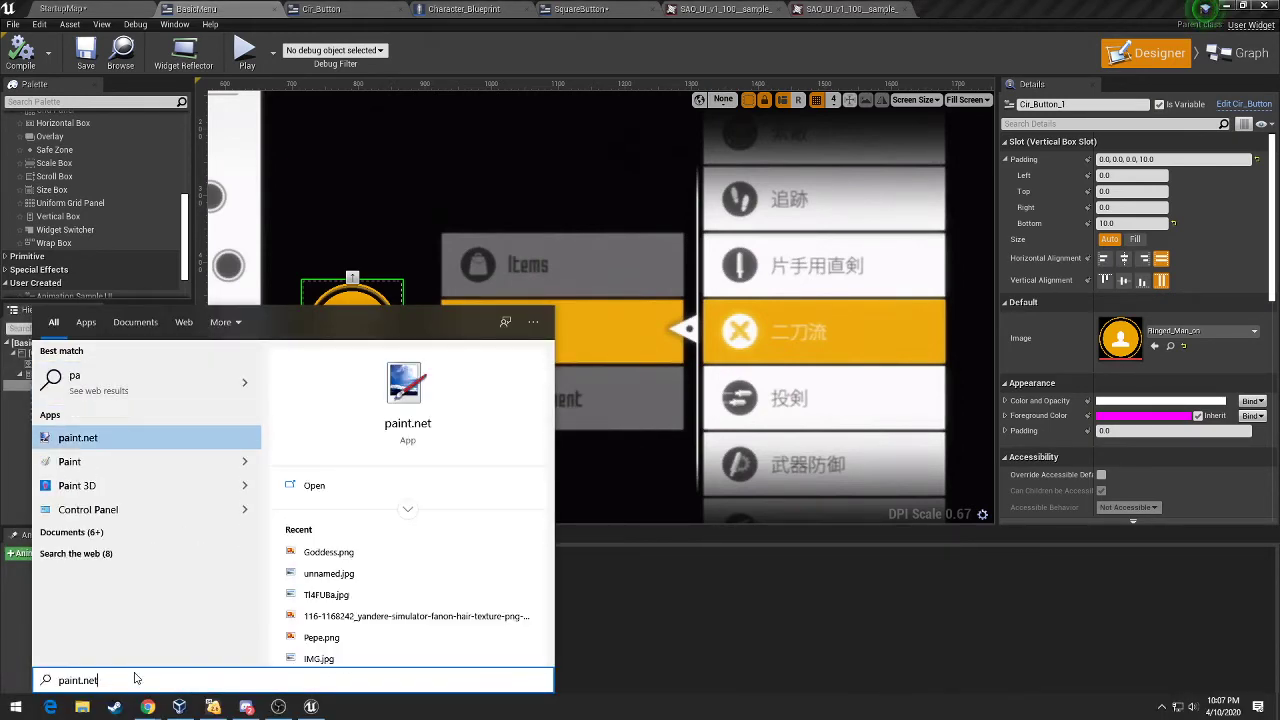
key("Return")
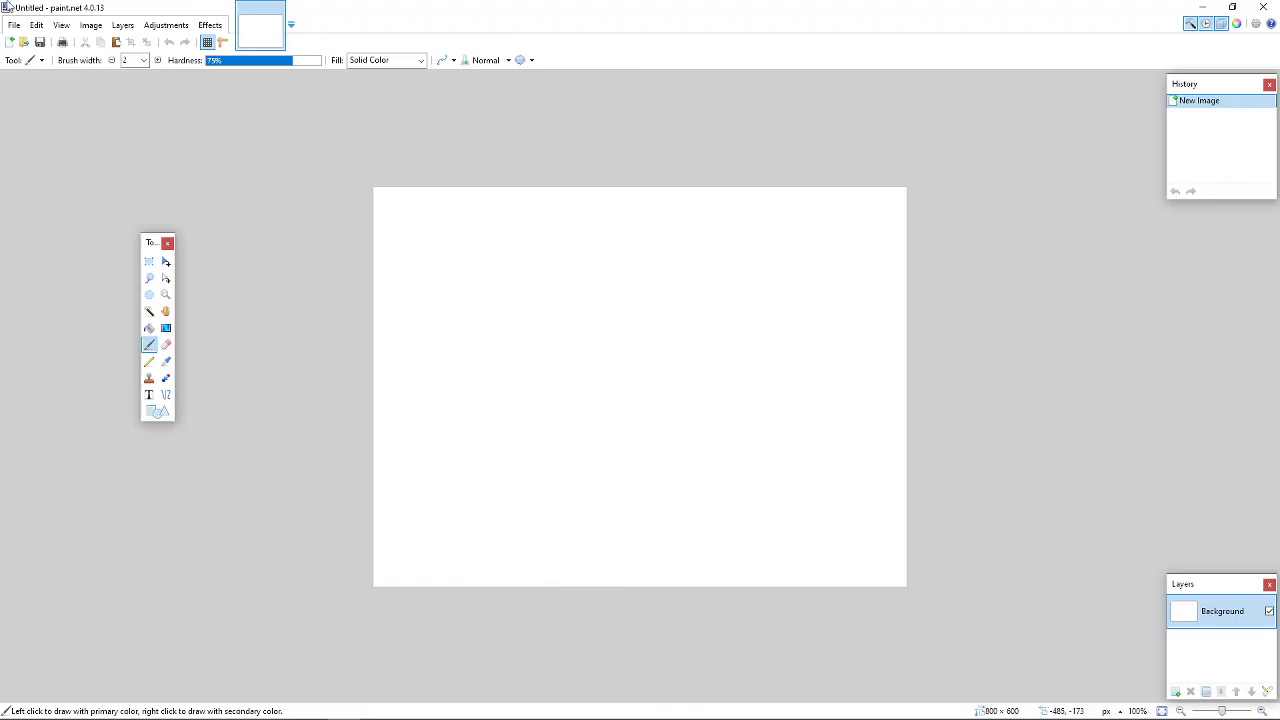
- Open the image Inventory.png from the Assets folder on the Desktop
left_click(13, 25)
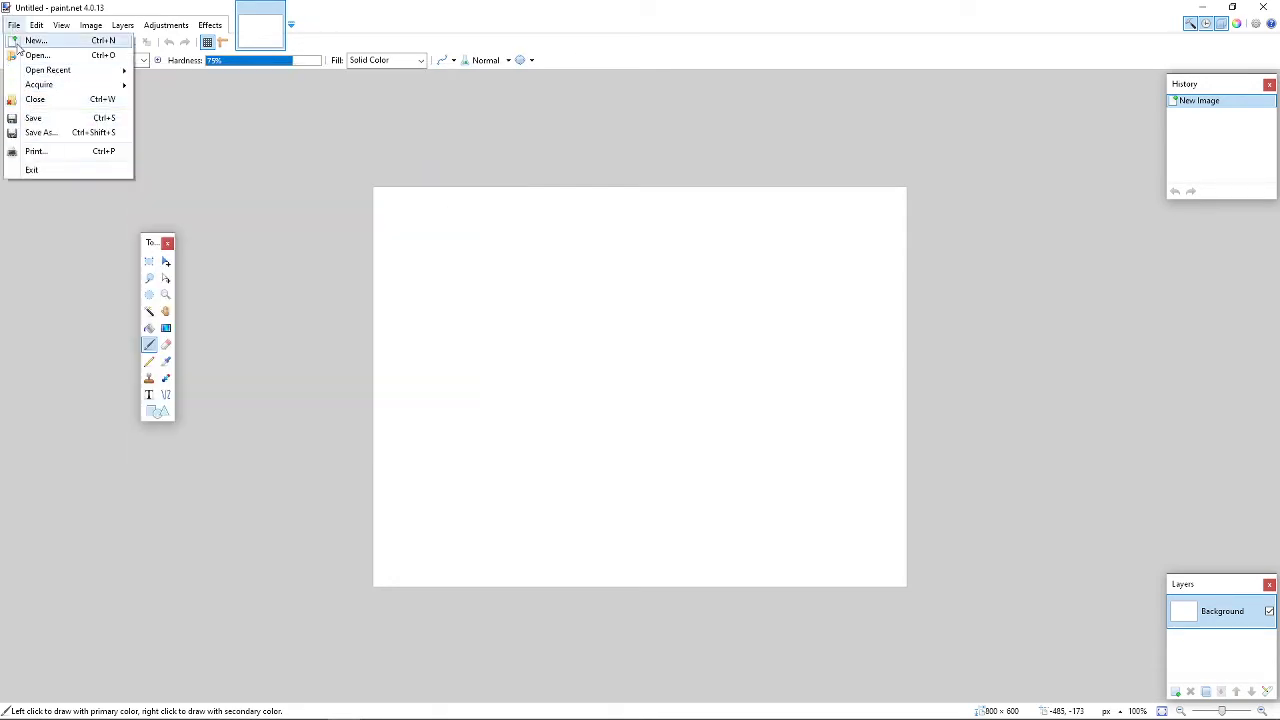
key("Escape")
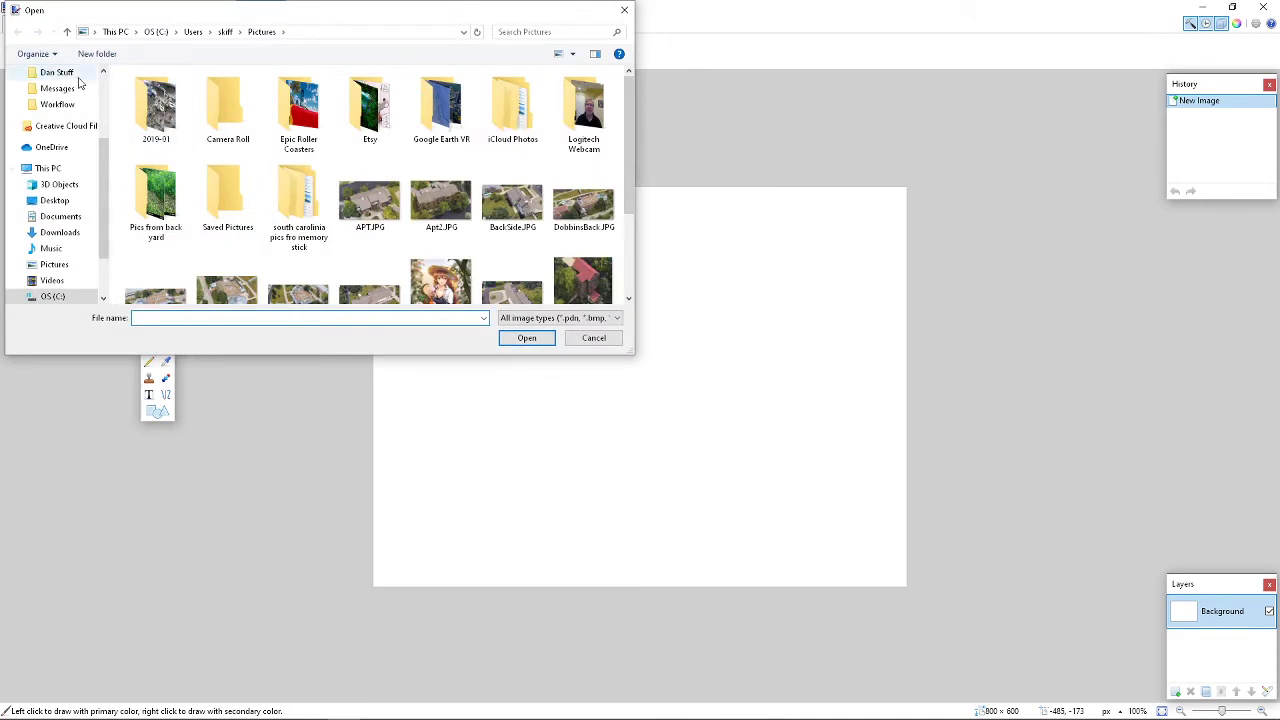
scroll(68, 80, "up", 1)
scroll(68, 80, "up", 2)
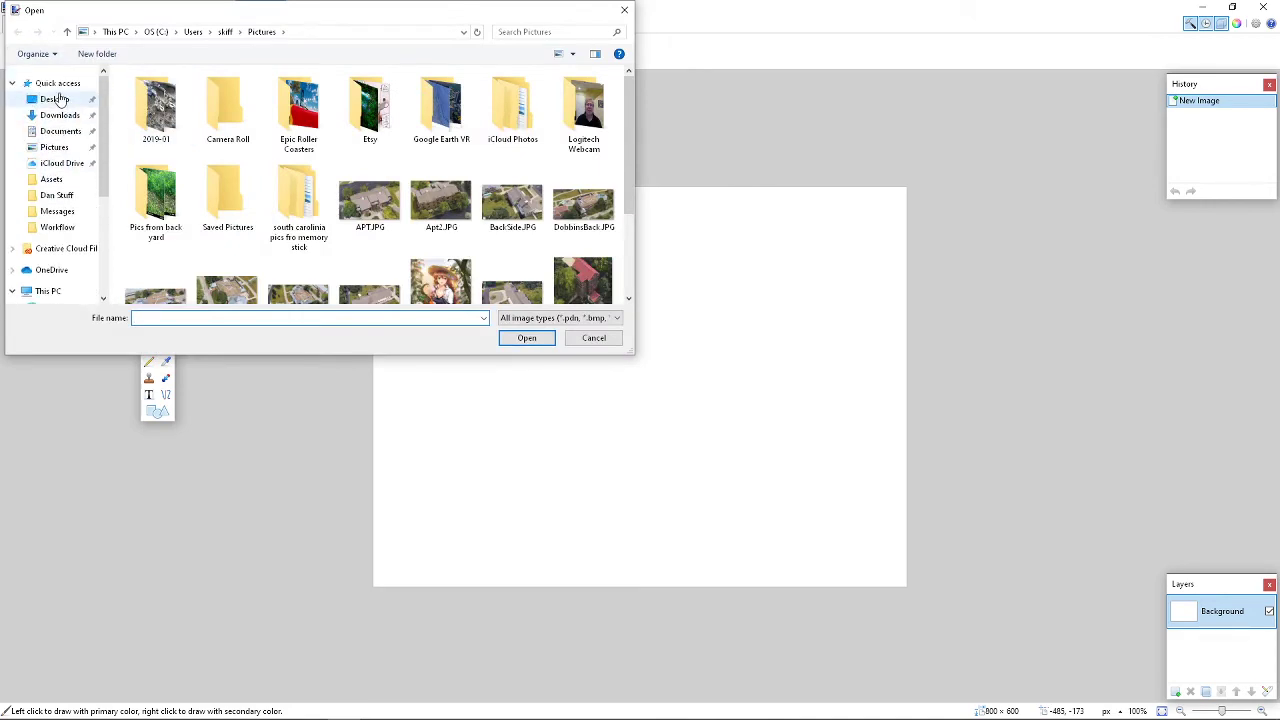
left_click(55, 99)
double_click(171, 91)
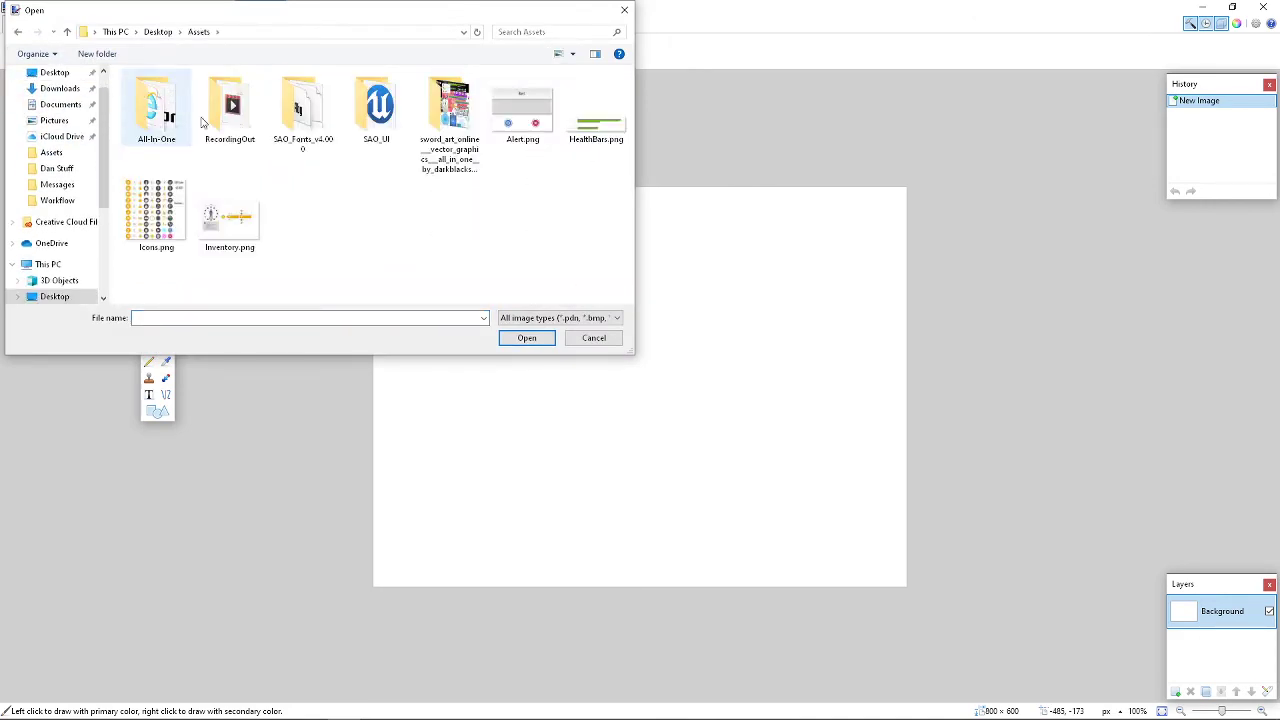
left_click_drag(637, 154, 806, 170)
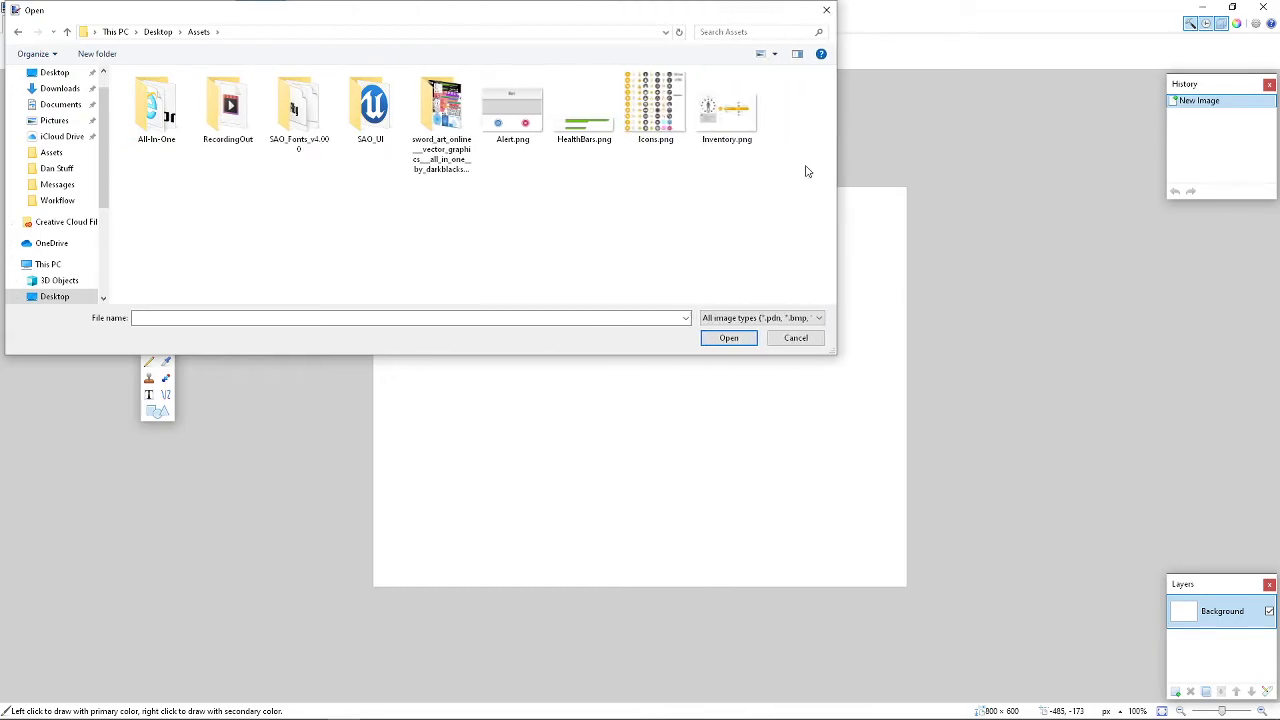
double_click(731, 118)
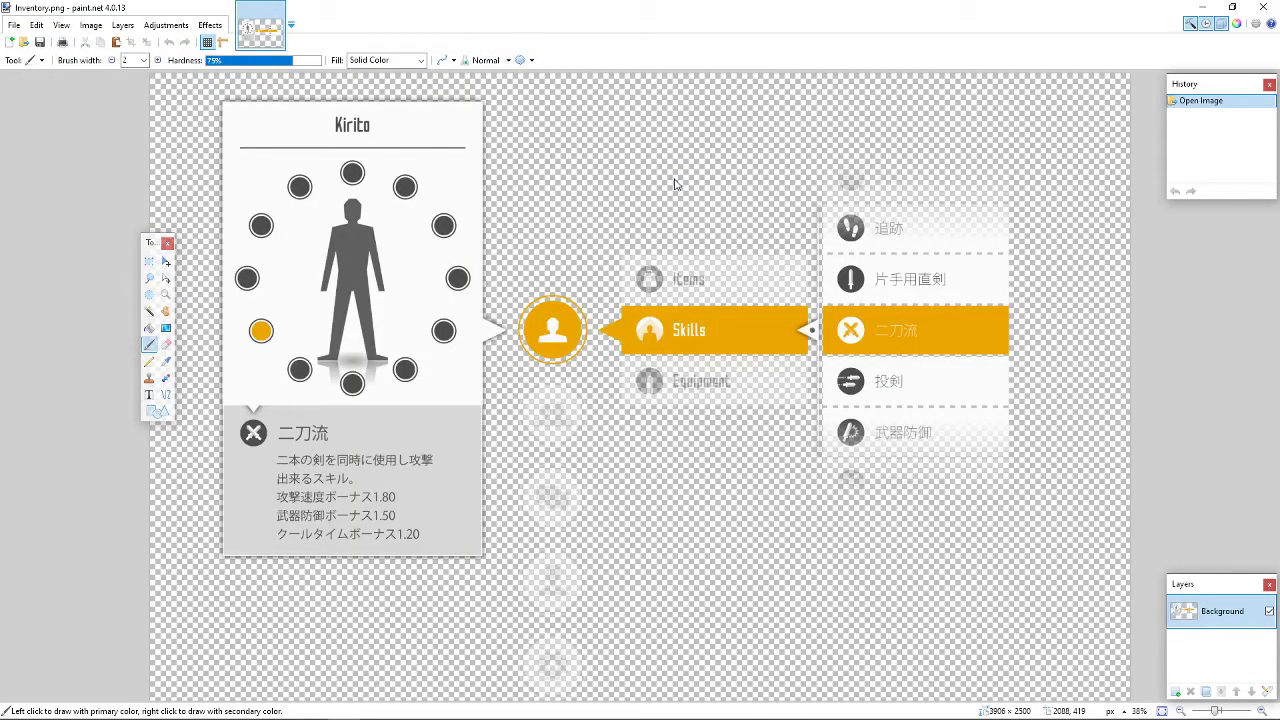
- Examine the orange Skills button in Inventory.png, including its arrow tip and the white pointer overlapping its opposite end
scroll(816, 281, "up", 5, "ctrl")
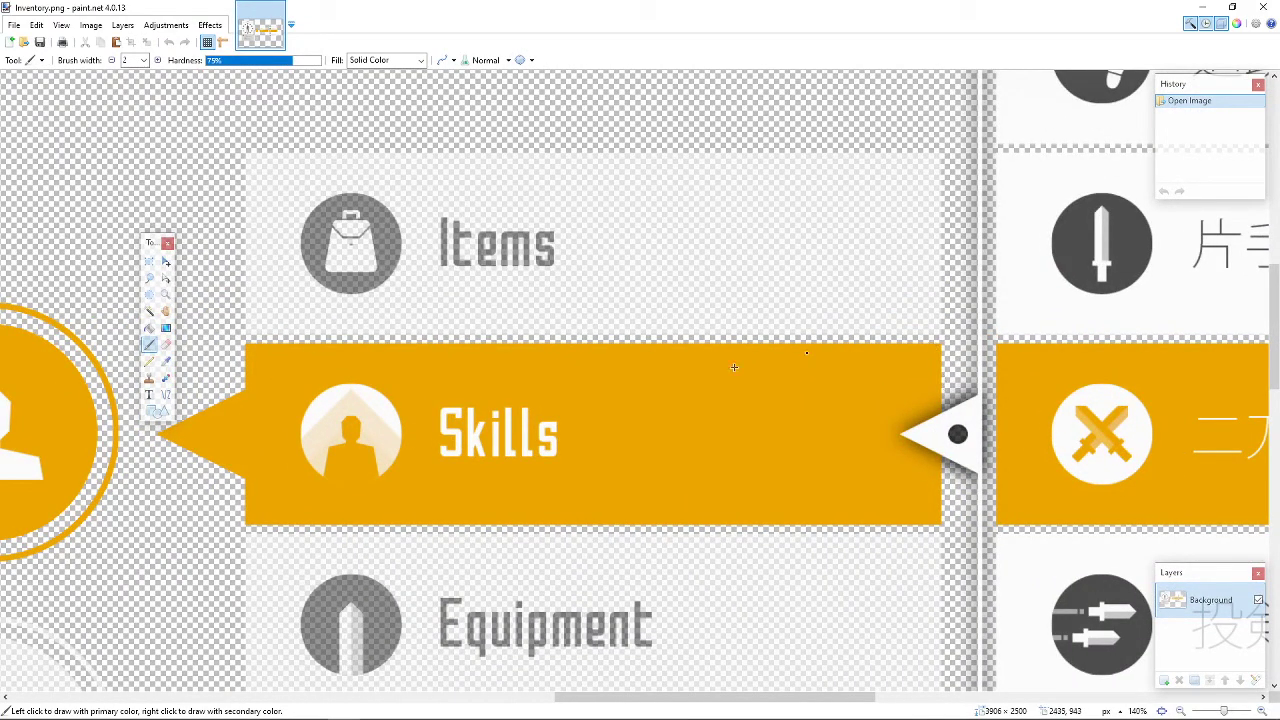
scroll(980, 392, "up", 5, "ctrl")
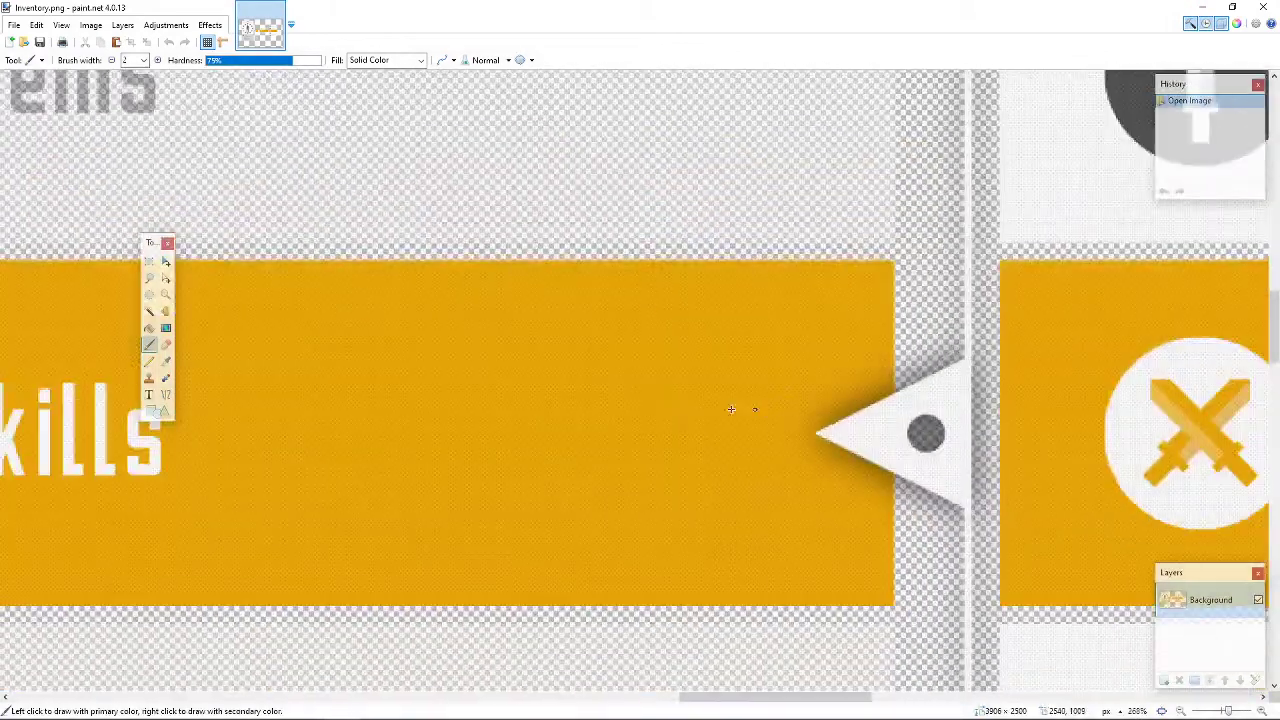
scroll(163, 440, "down", 5, "ctrl")
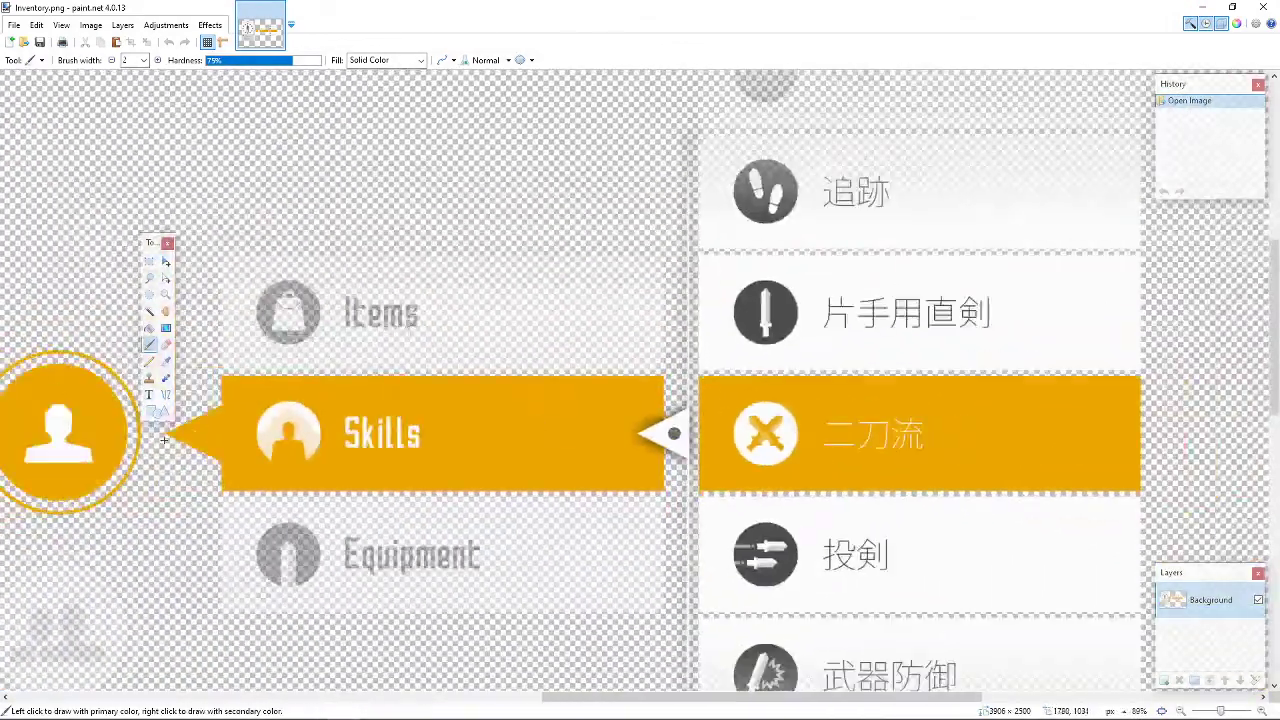
scroll(322, 437, "down", 1, "ctrl")
scroll(340, 437, "up", 4, "ctrl")
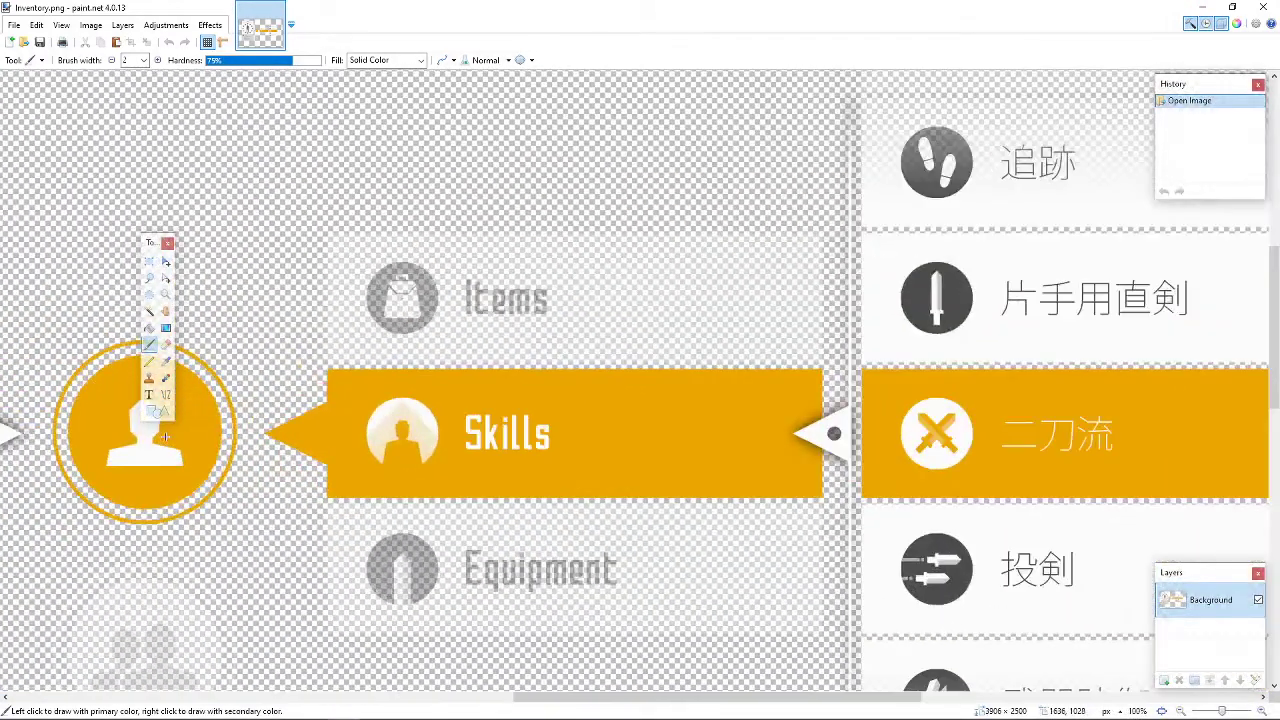
scroll(498, 437, "down", 5, "ctrl")
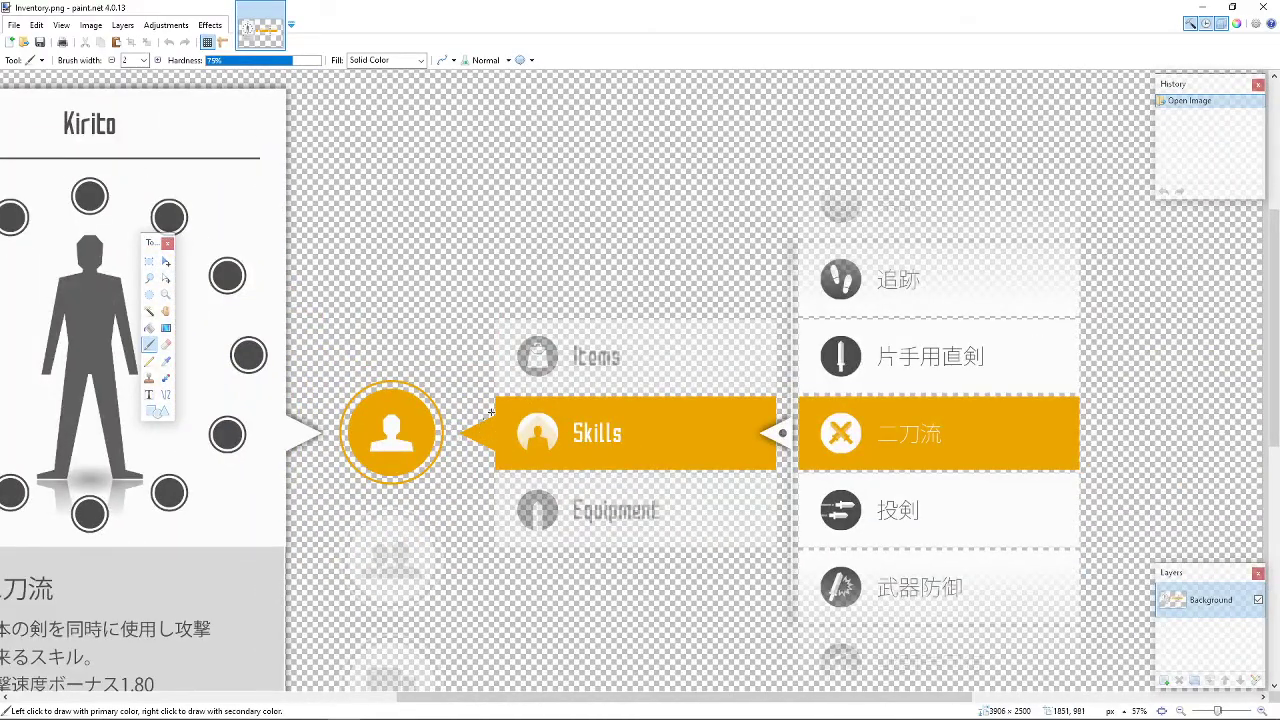
scroll(781, 433, "up", 3, "ctrl")
scroll(723, 429, "down", 3, "ctrl")
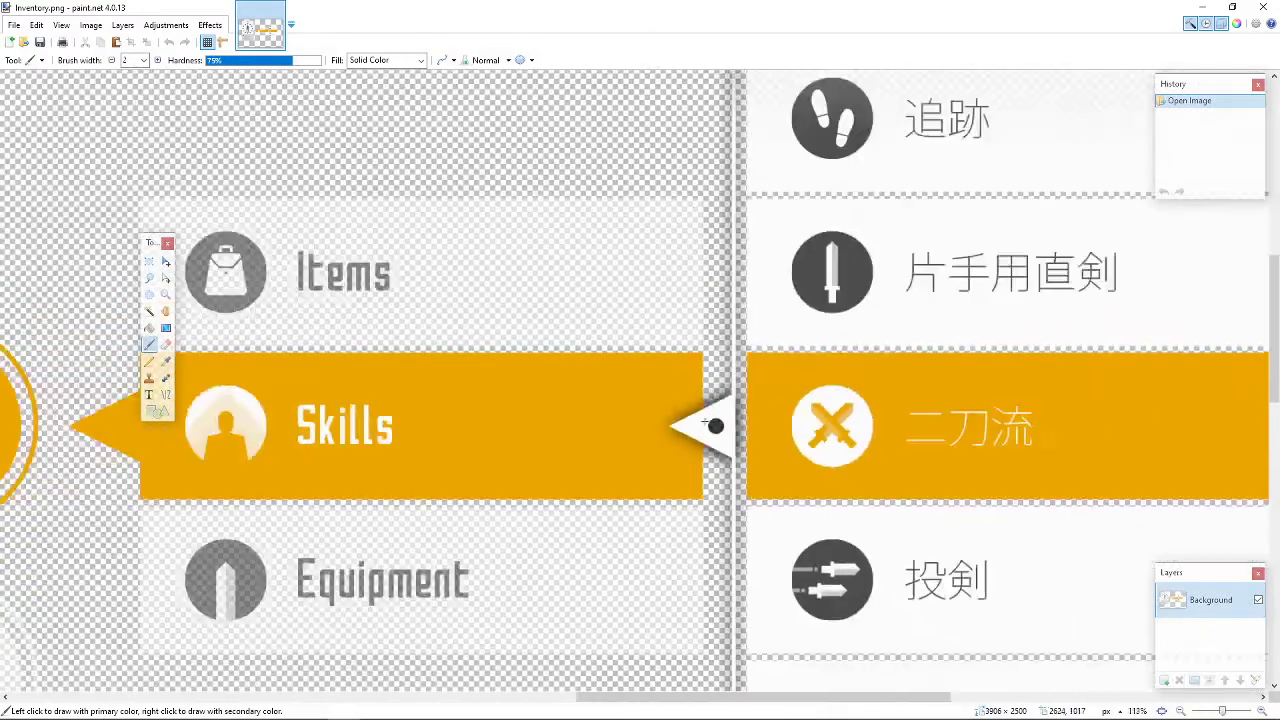
- Cover the white pointer's overlap on the Skills button with two pasted copies of a plain orange patch about 63 × 86 px
scroll(659, 388, "up", 8, "ctrl")
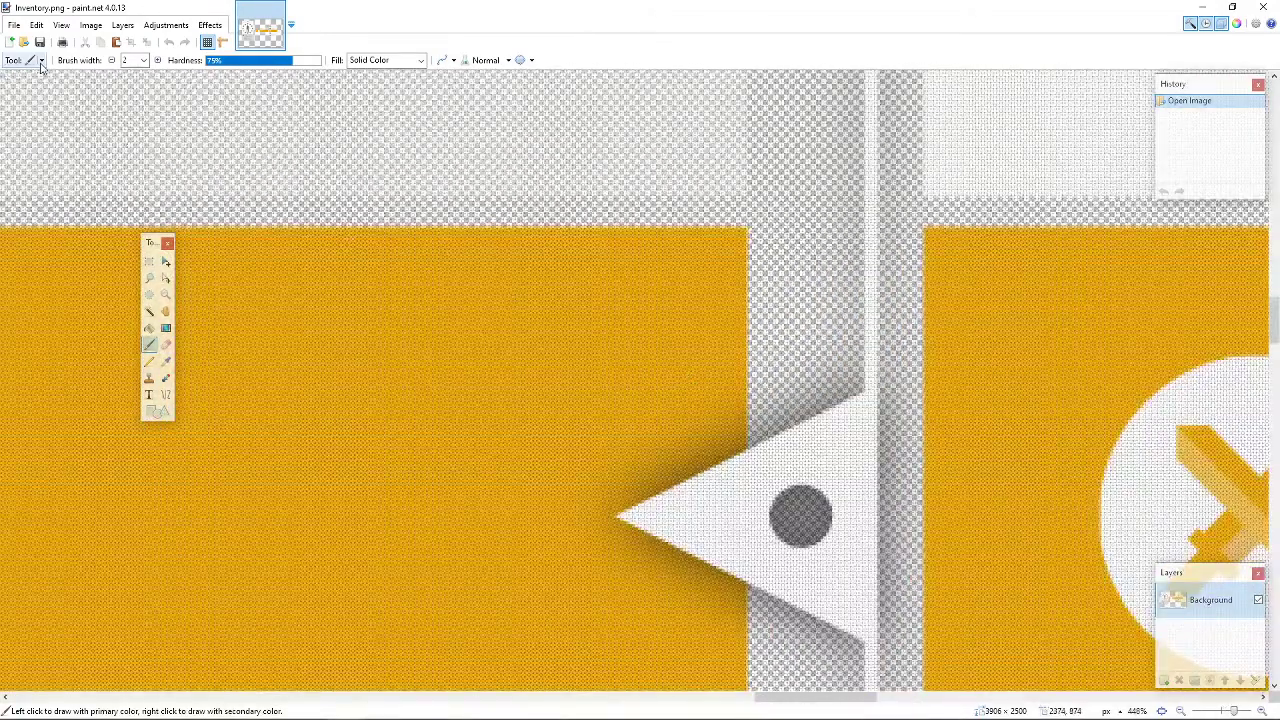
left_click(149, 261)
left_click_drag(289, 302, 478, 557)
key("ctrl+v")
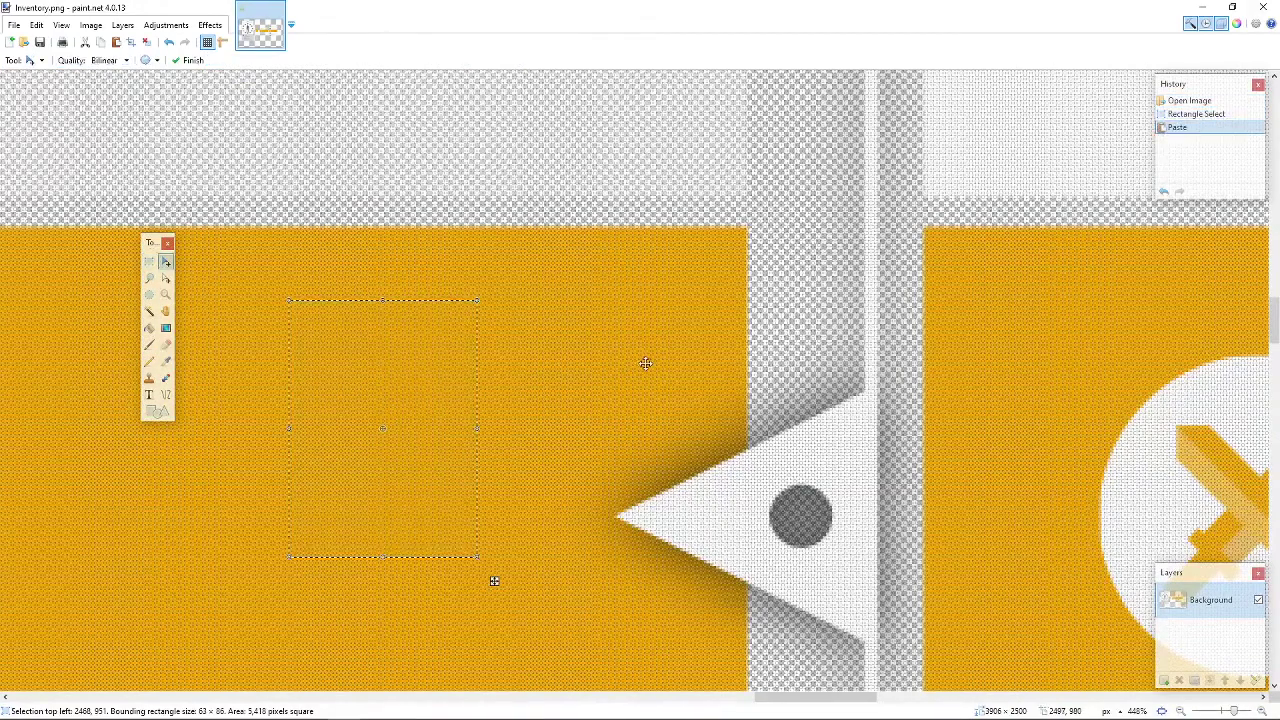
left_click_drag(645, 363, 646, 323)
right_click_drag(640, 497, 655, 342)
key("ctrl+z")
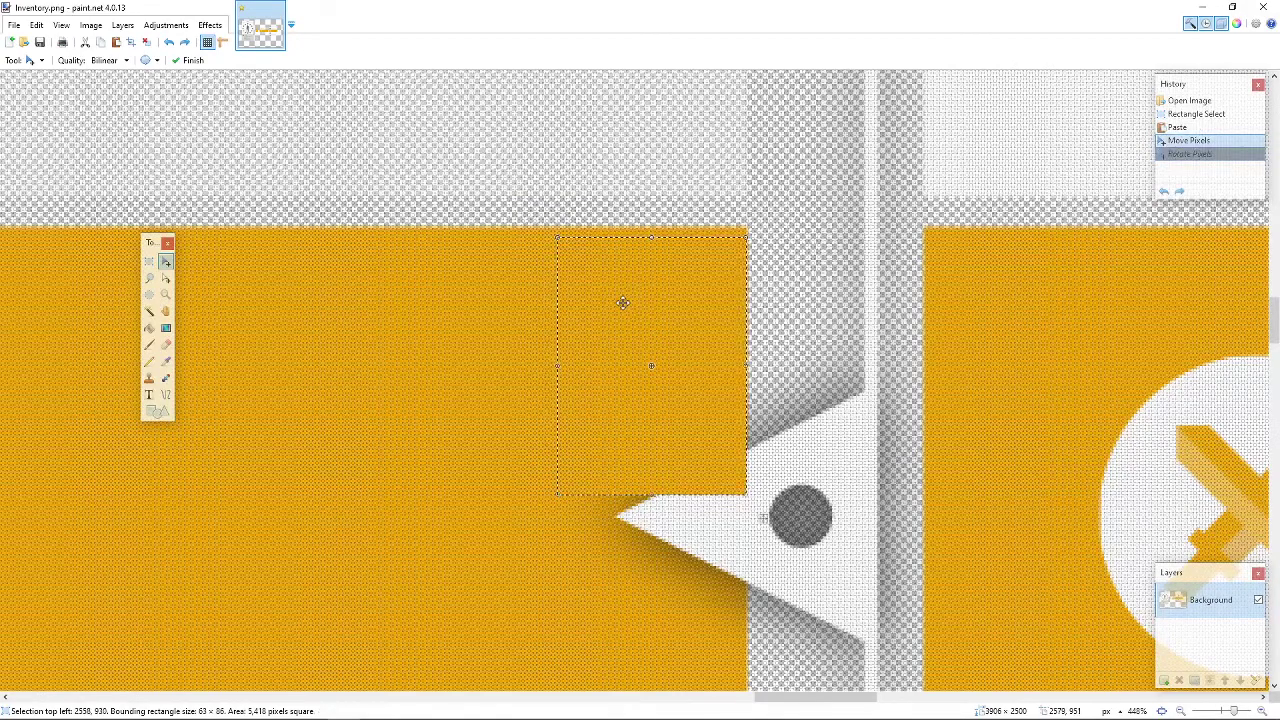
key("ctrl+v")
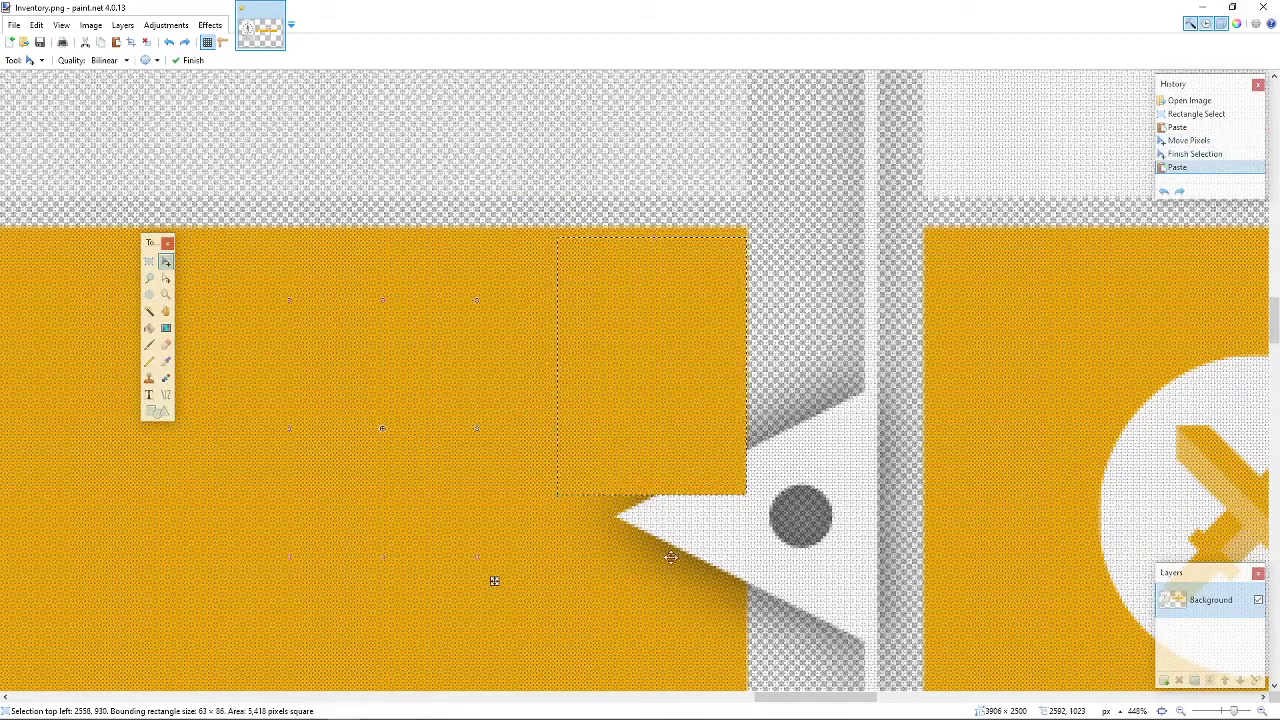
left_click_drag(494, 580, 691, 568)
- Check the patched end of the Skills button up close and within the whole inventory menu
scroll(617, 494, "down", 3, "ctrl")
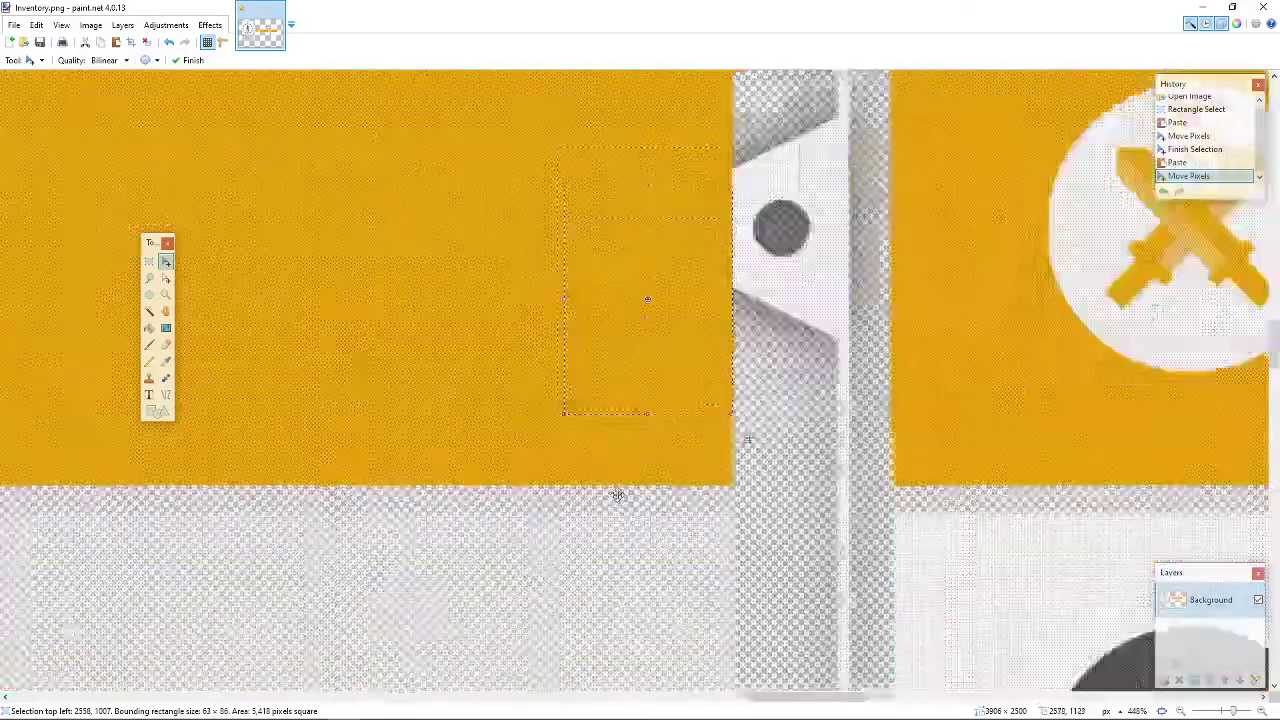
scroll(360, 437, "down", 3, "ctrl")
scroll(354, 429, "down", 3)
scroll(346, 423, "up", 3)
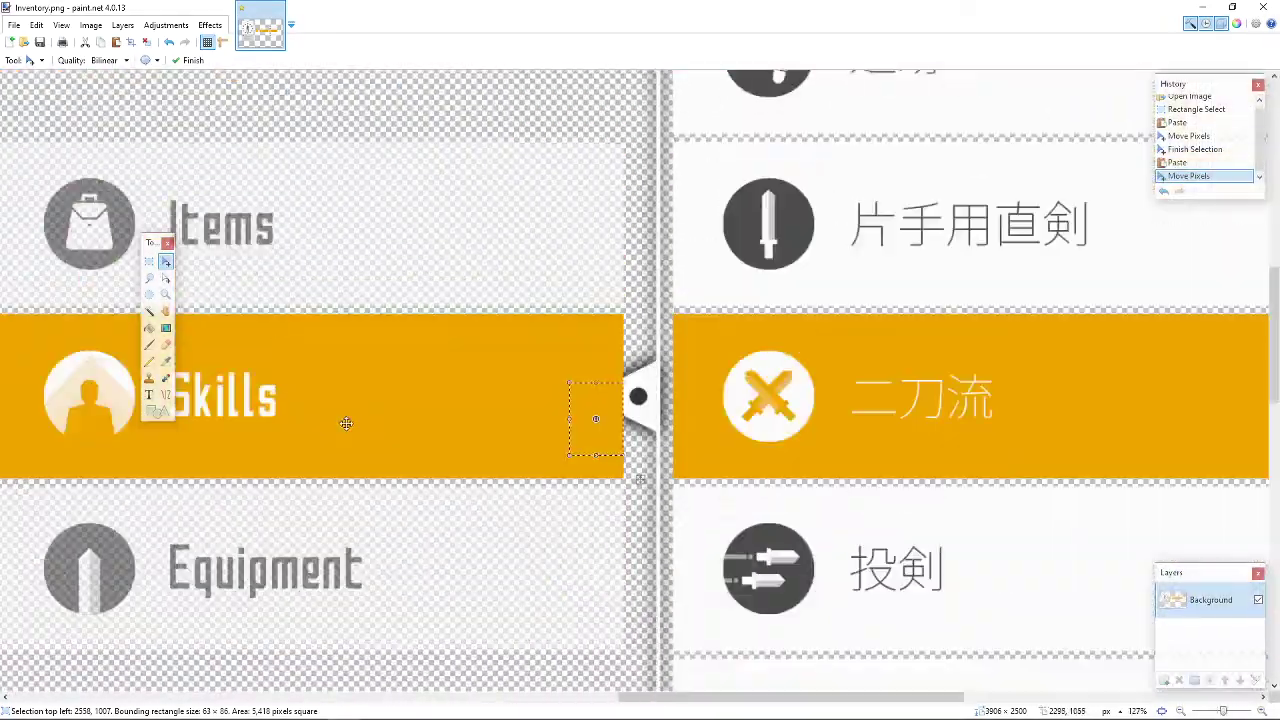
scroll(344, 425, "down", 1, "ctrl")
scroll(344, 425, "down", 2, "ctrl")
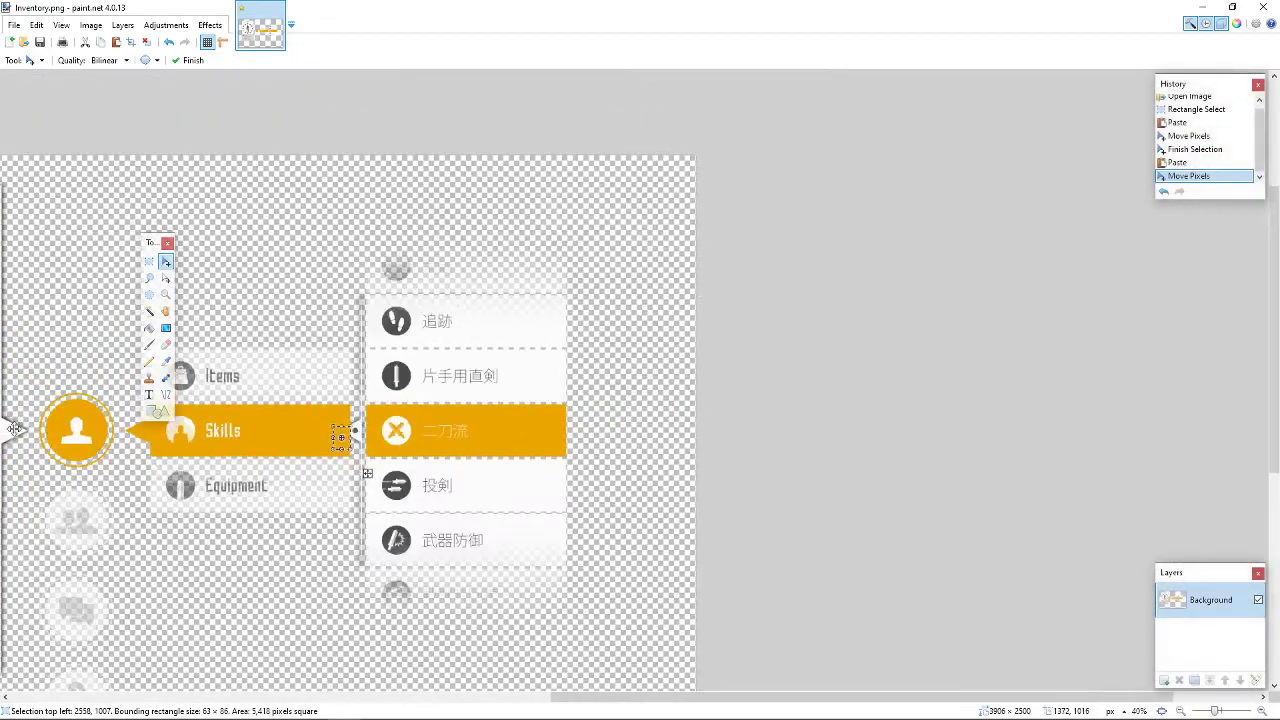
scroll(222, 430, "down", 1, "ctrl")
scroll(222, 430, "up", 3, "ctrl")
- Switch to Unreal Editor and bring up the SquareButton widget
key("alt+Tab")
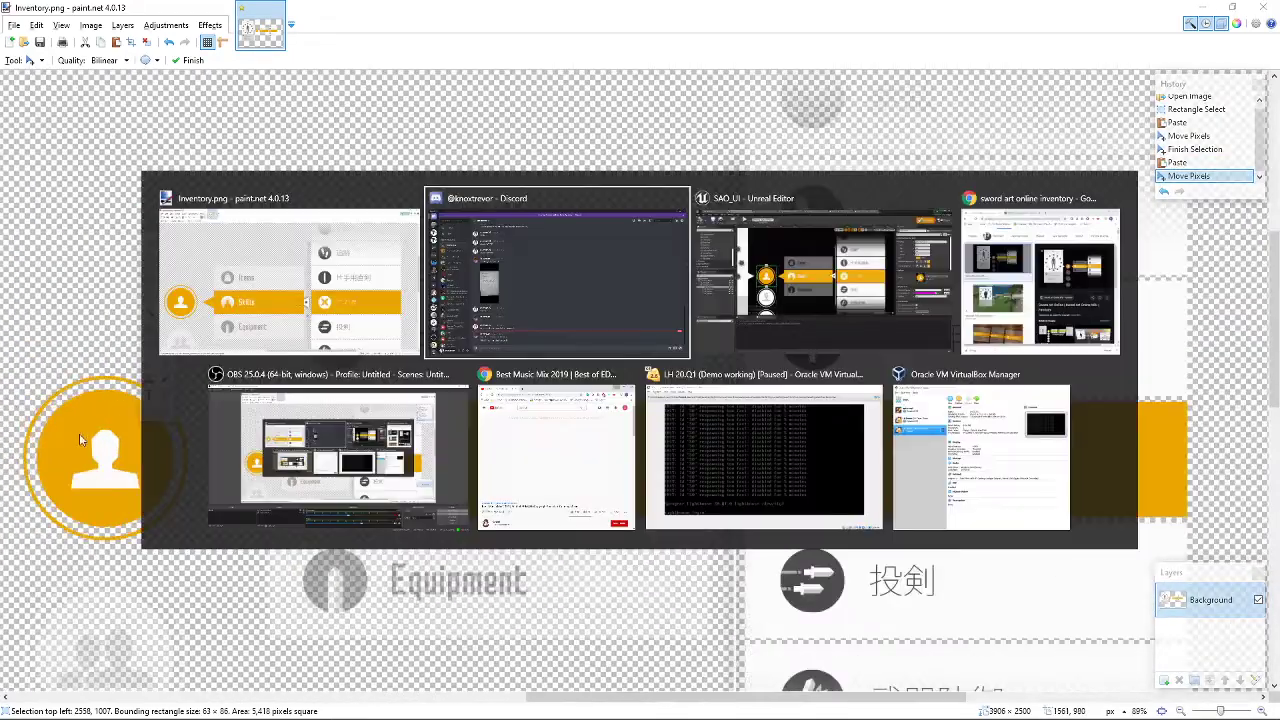
left_click(760, 340)
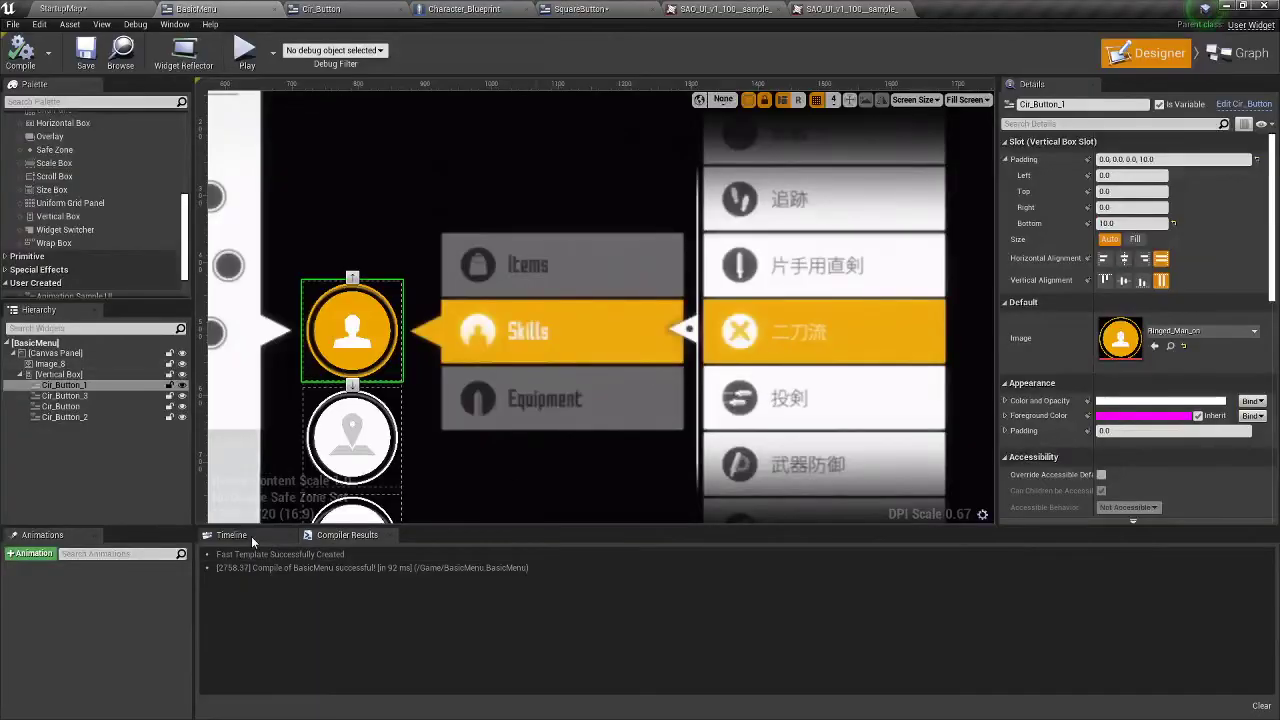
left_click(575, 8)
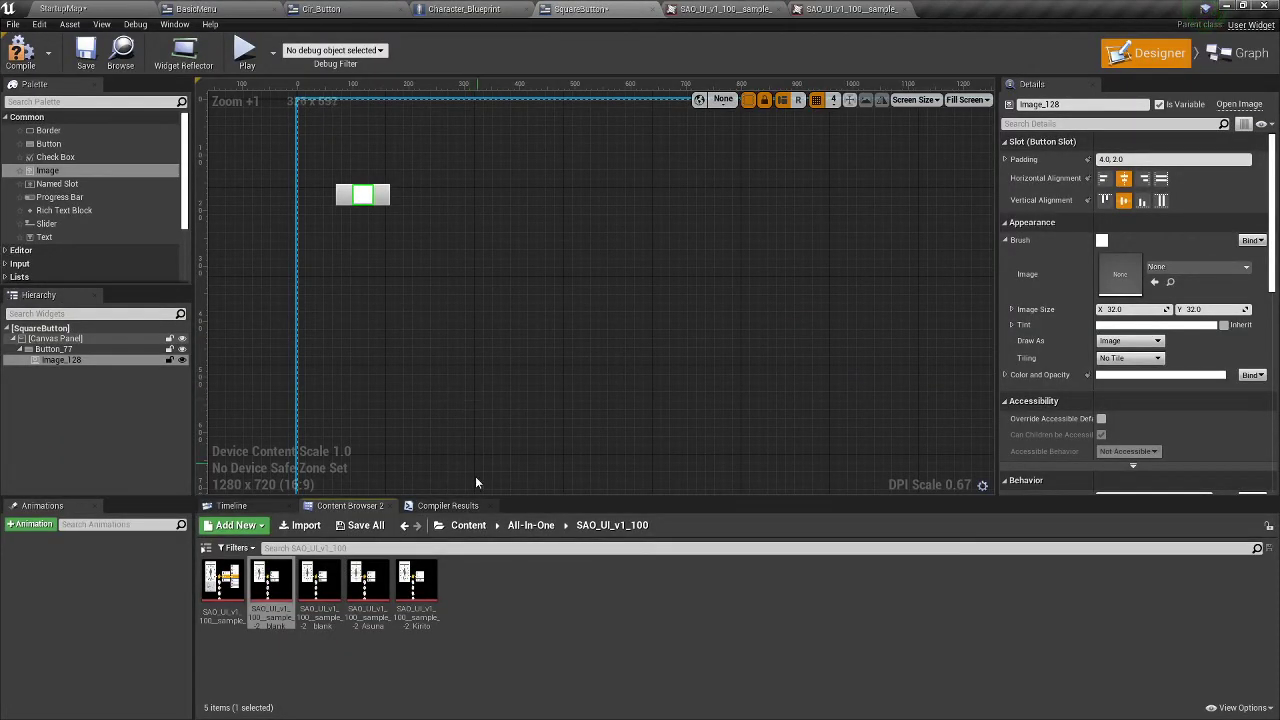
- Look through the SAO_Login_UI_v1_100 and SAO_UI_v1_100 folders inside All-In-One for usable button textures
left_click(484, 530)
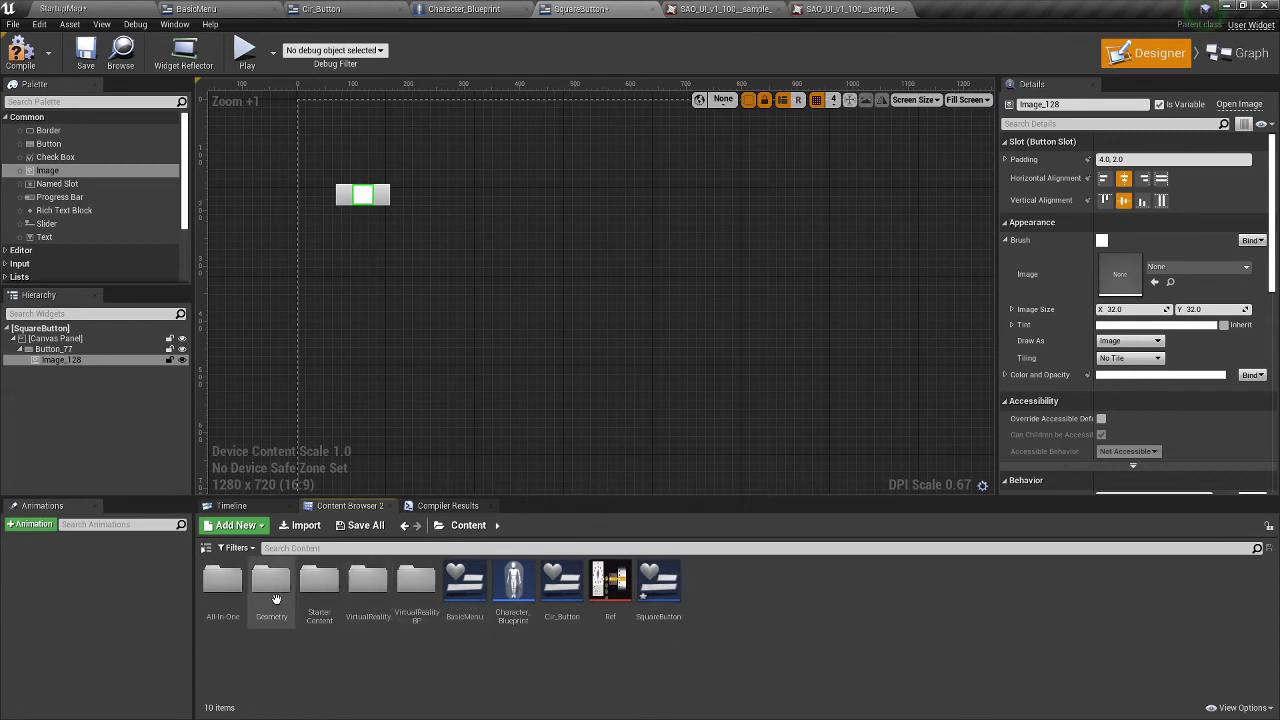
double_click(222, 582)
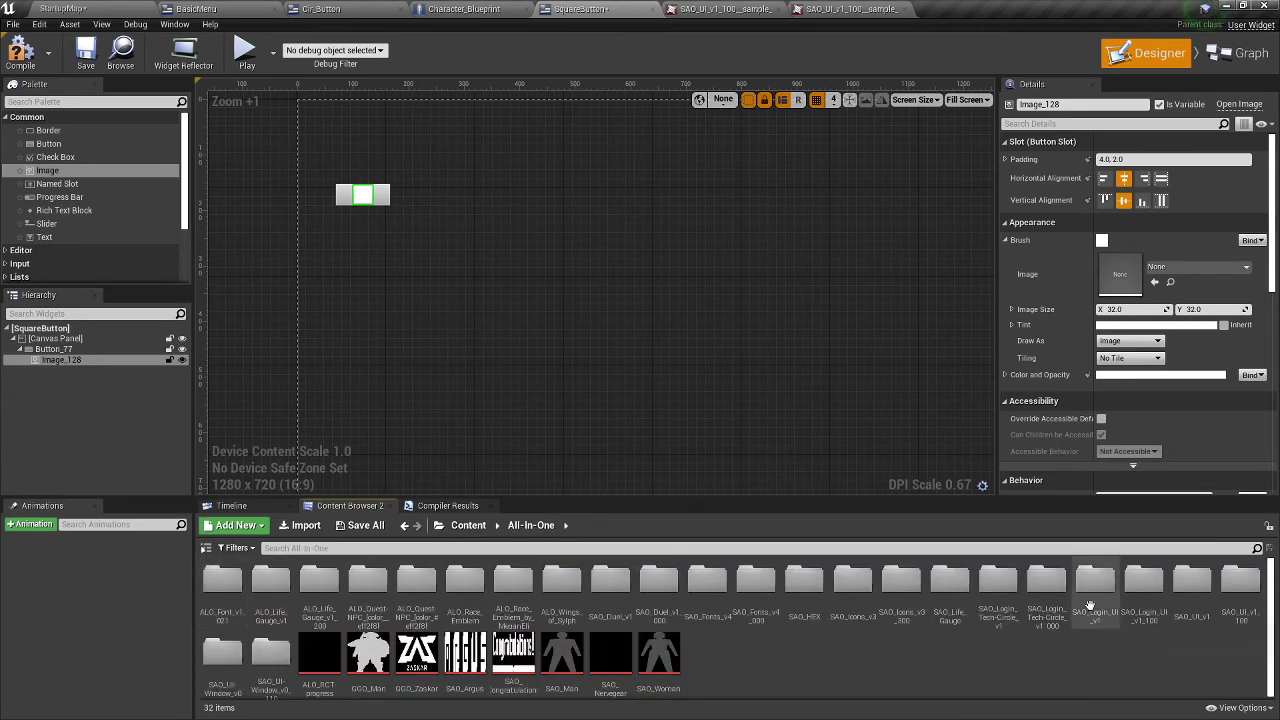
left_click(1163, 593)
double_click(1145, 580)
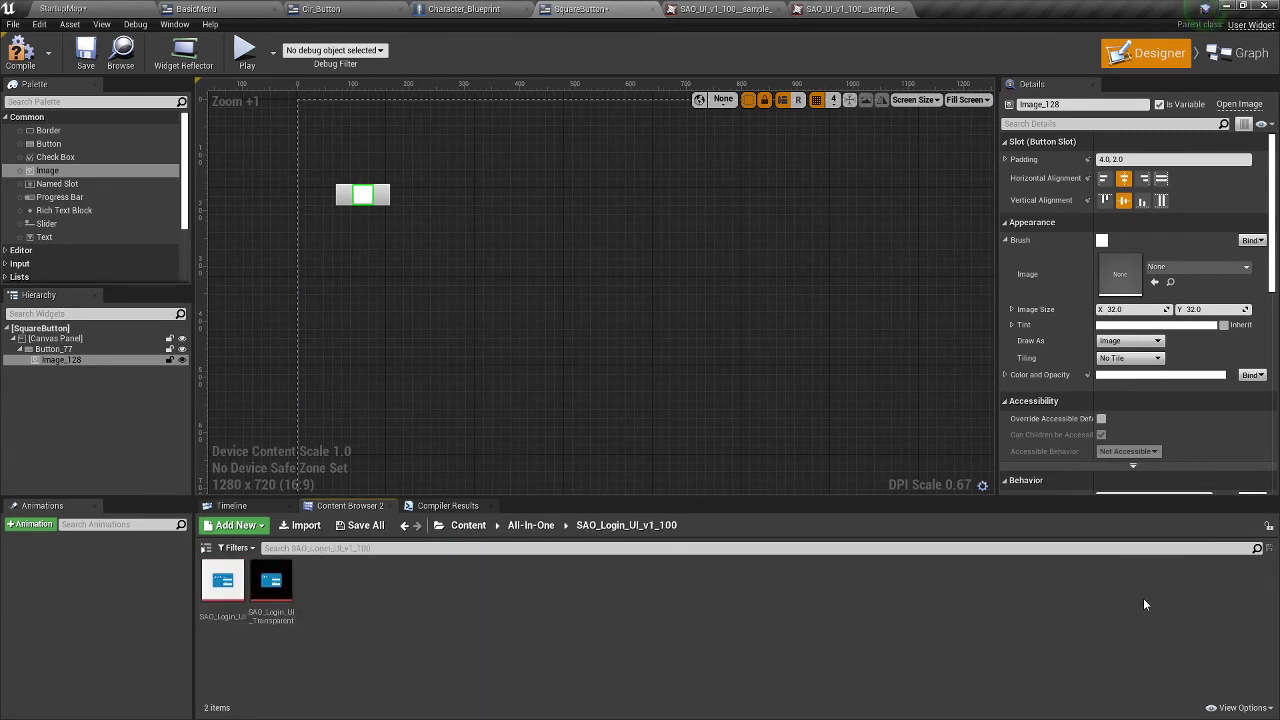
left_click(530, 525)
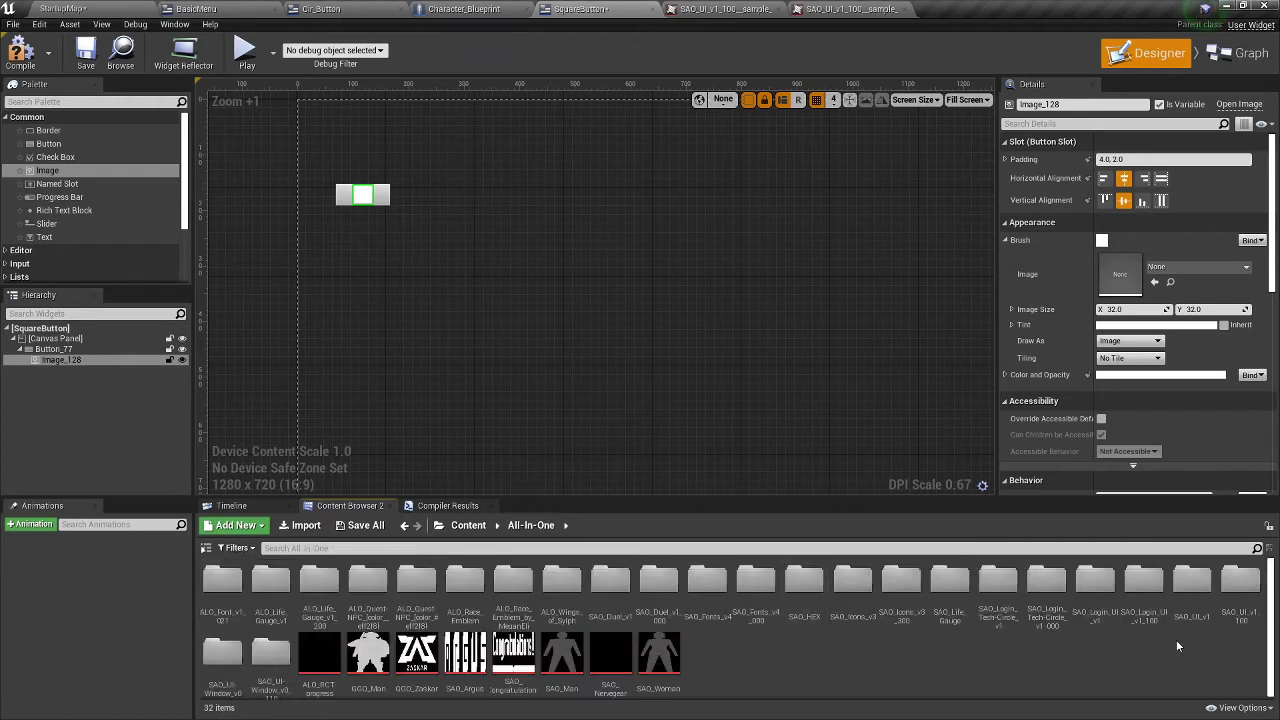
double_click(1225, 605)
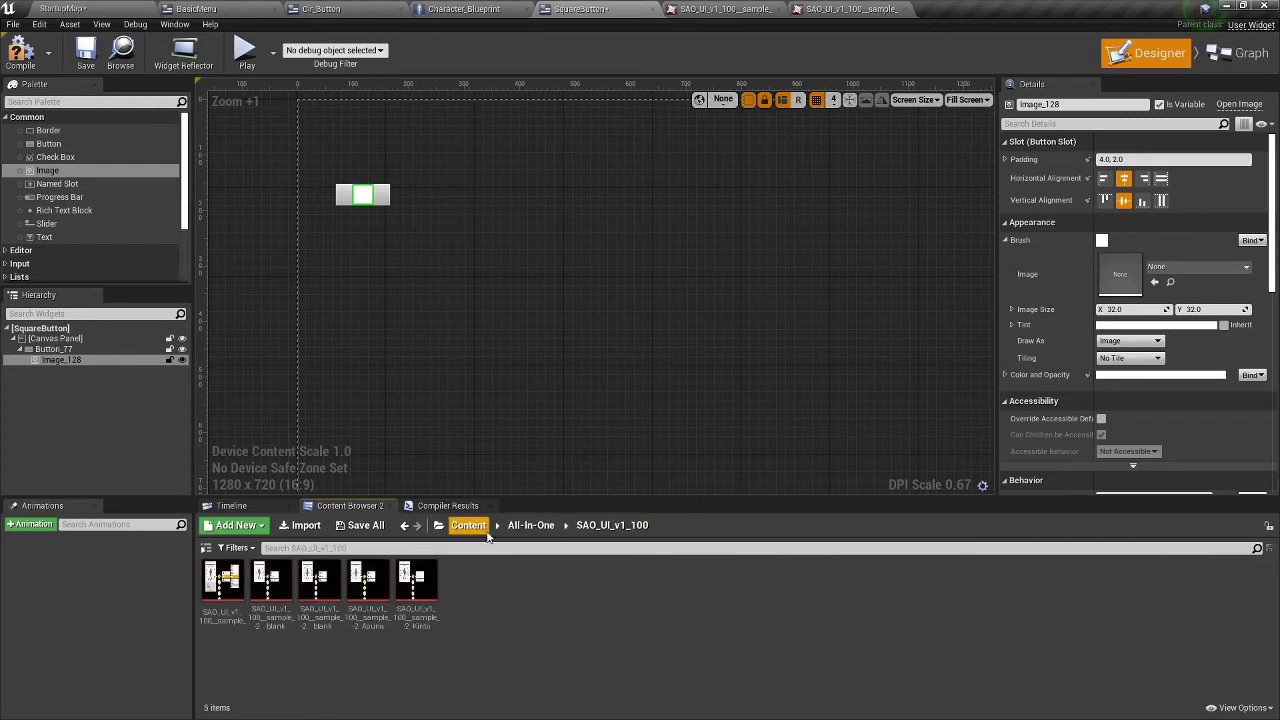
left_click(525, 527)
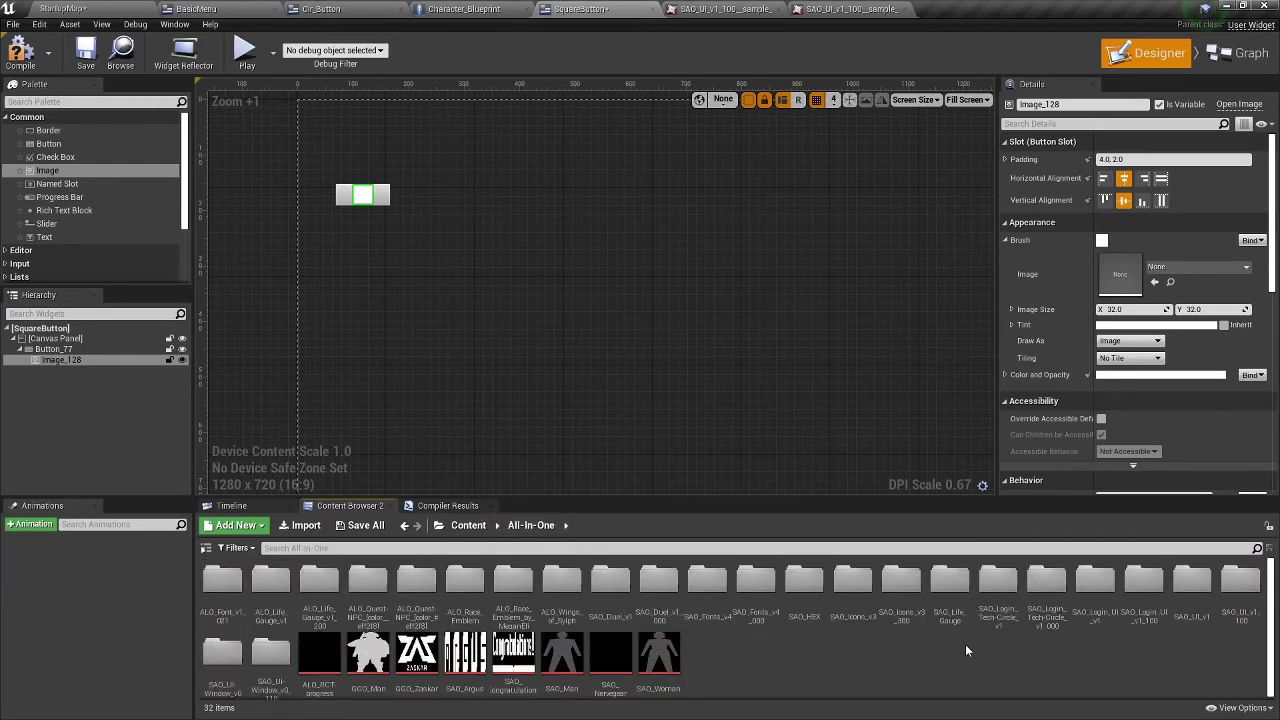
- Open the 5_Skills folder inside SAO_Icons_v3_300 and compare its icons with those in Inventory.png in paint.net
double_click(833, 576)
left_click(530, 525)
double_click(903, 588)
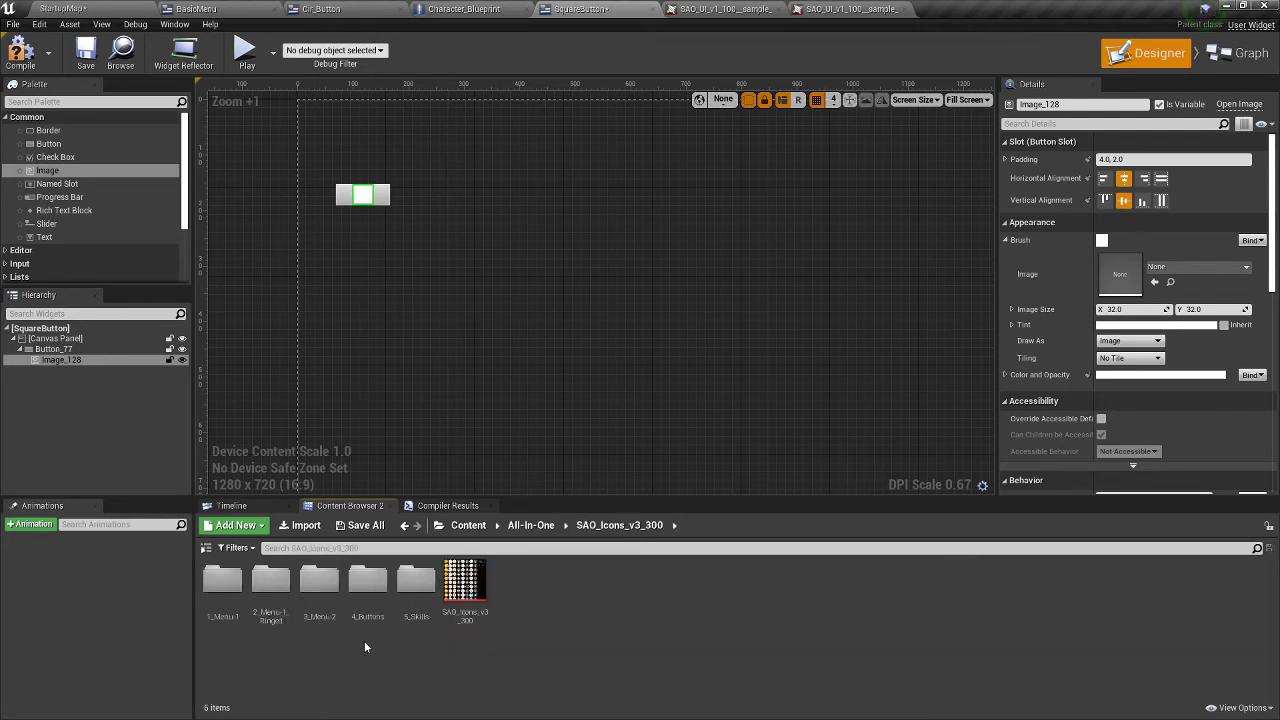
left_click(416, 585)
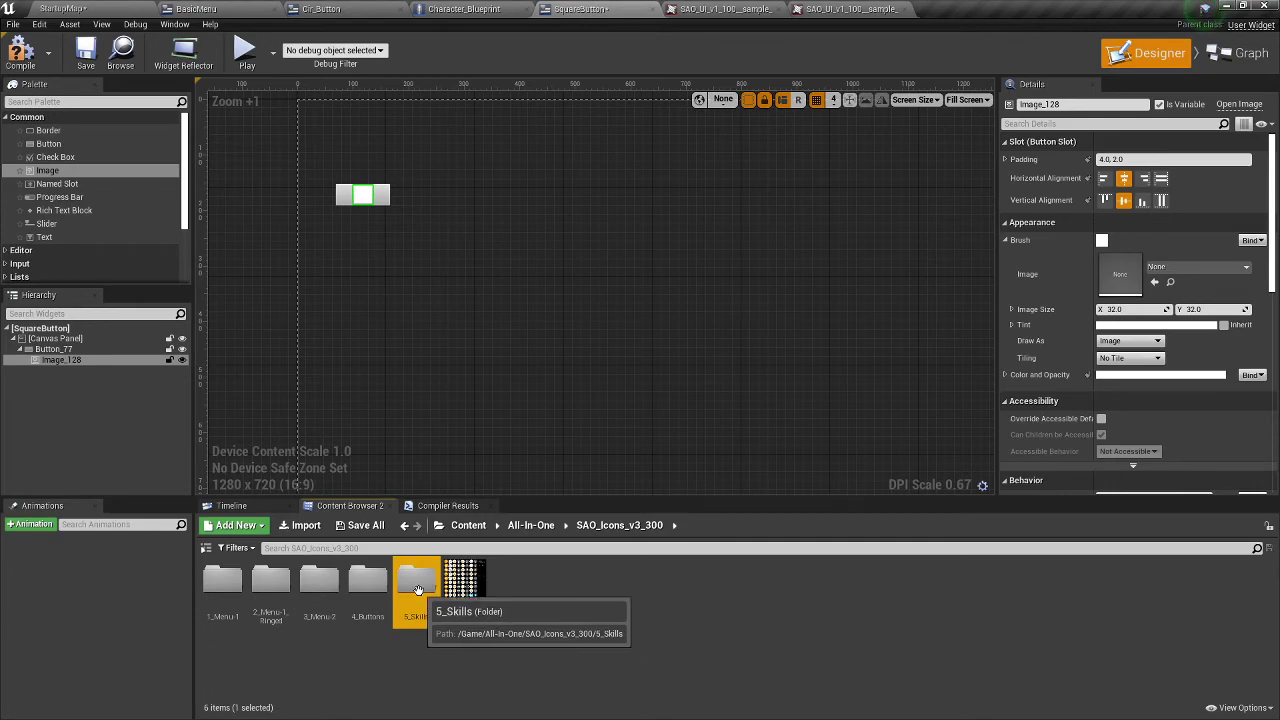
double_click(418, 585)
key("alt+Tab")
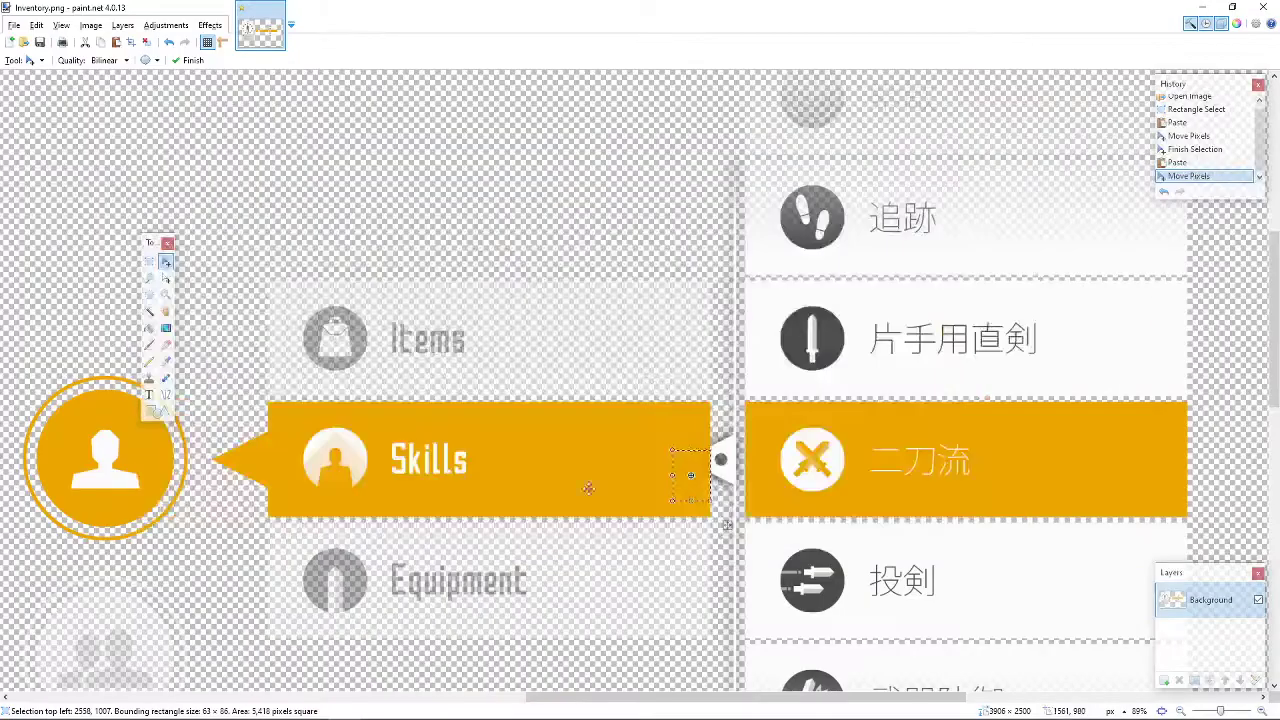
key("alt+Tab")
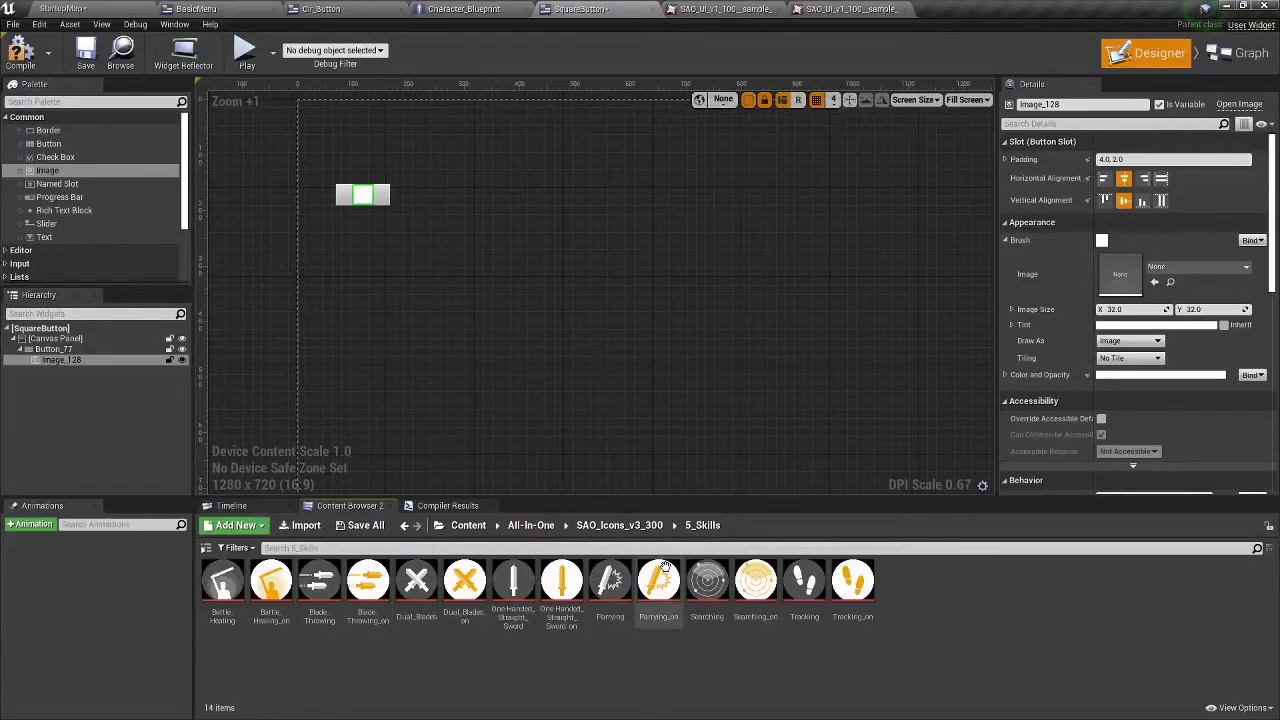
- Look through the 4_Buttons and 3_Menu-2 icon folders inside SAO_Icons_v3_300 for icons matching the menu design
key("alt+Tab")
key("alt+Tab")
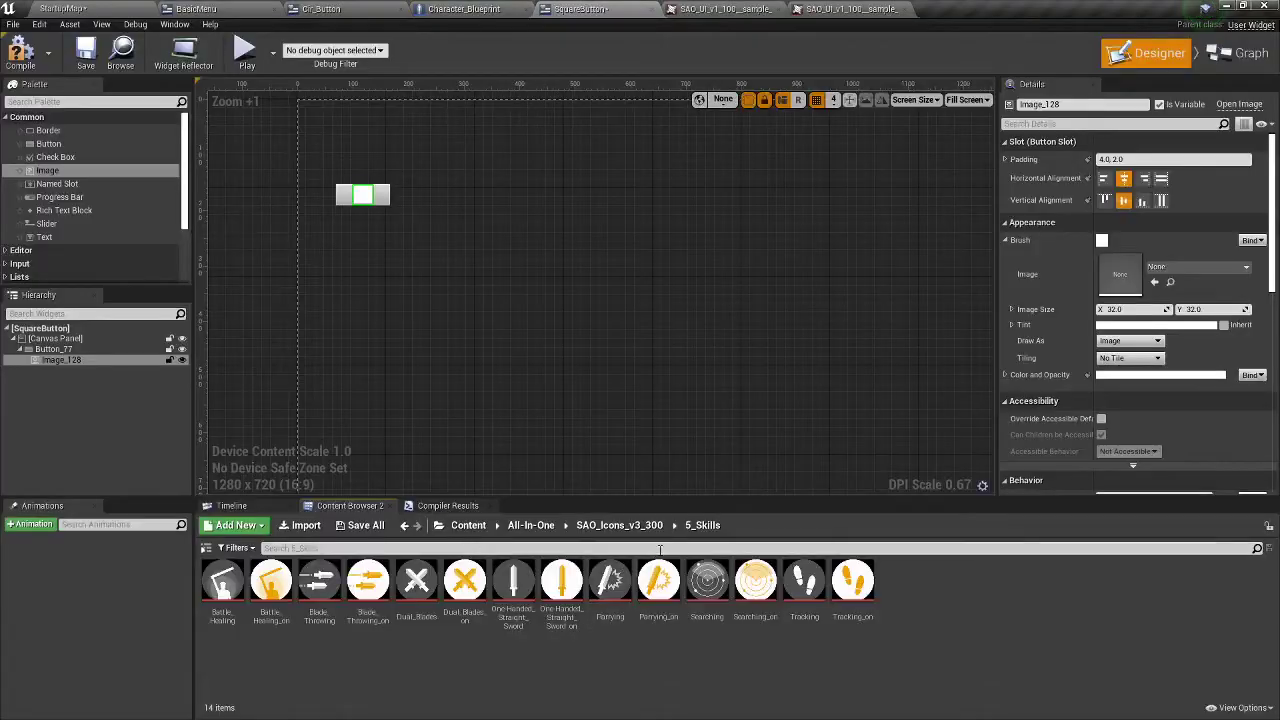
left_click(619, 525)
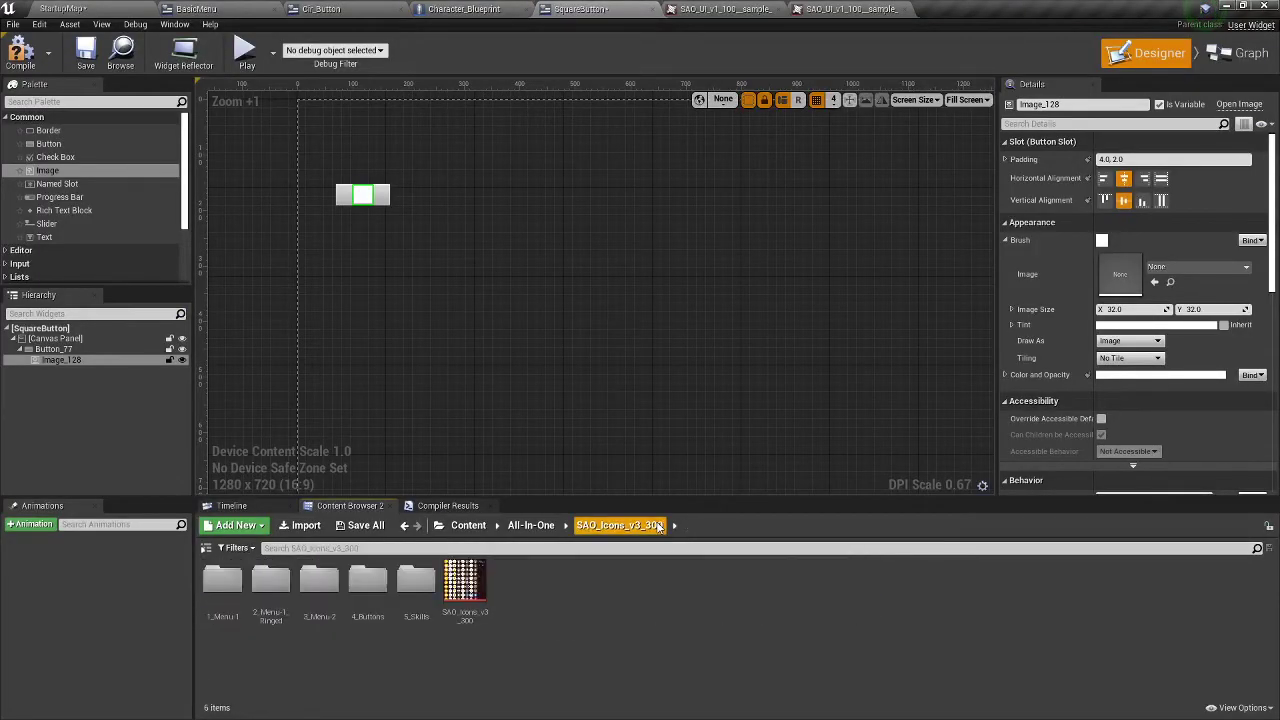
double_click(370, 588)
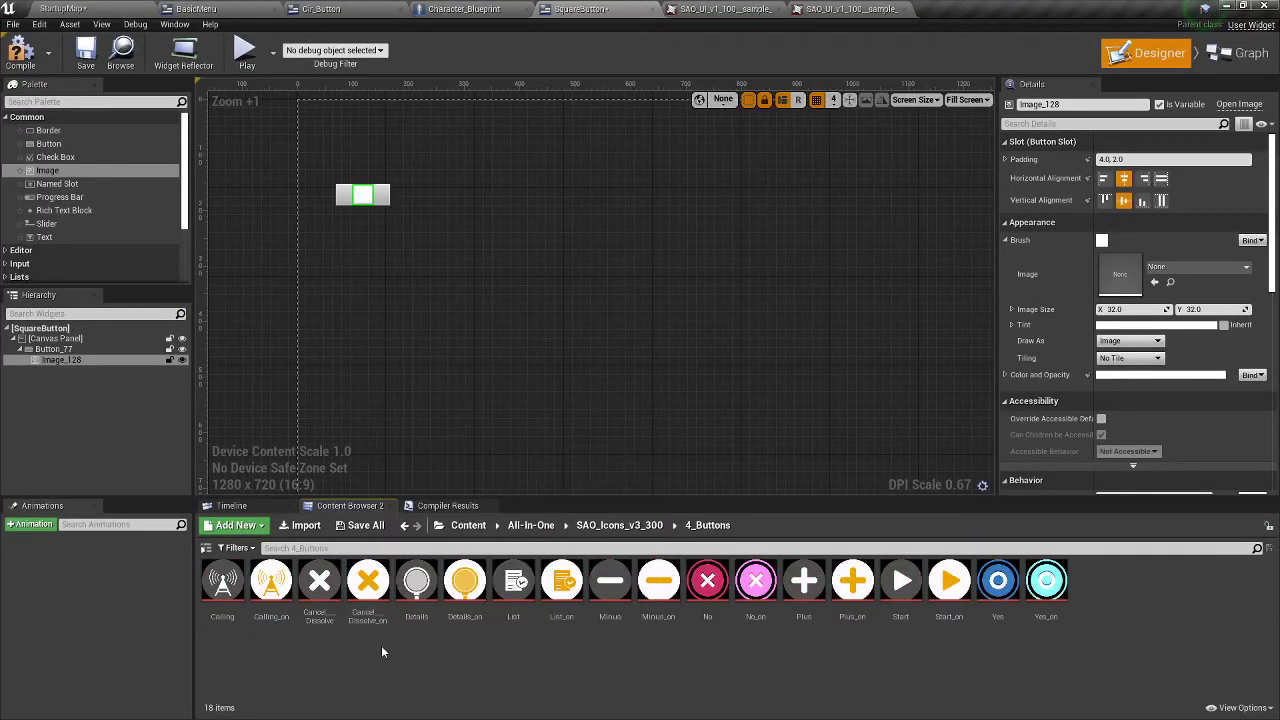
left_click(619, 525)
double_click(317, 590)
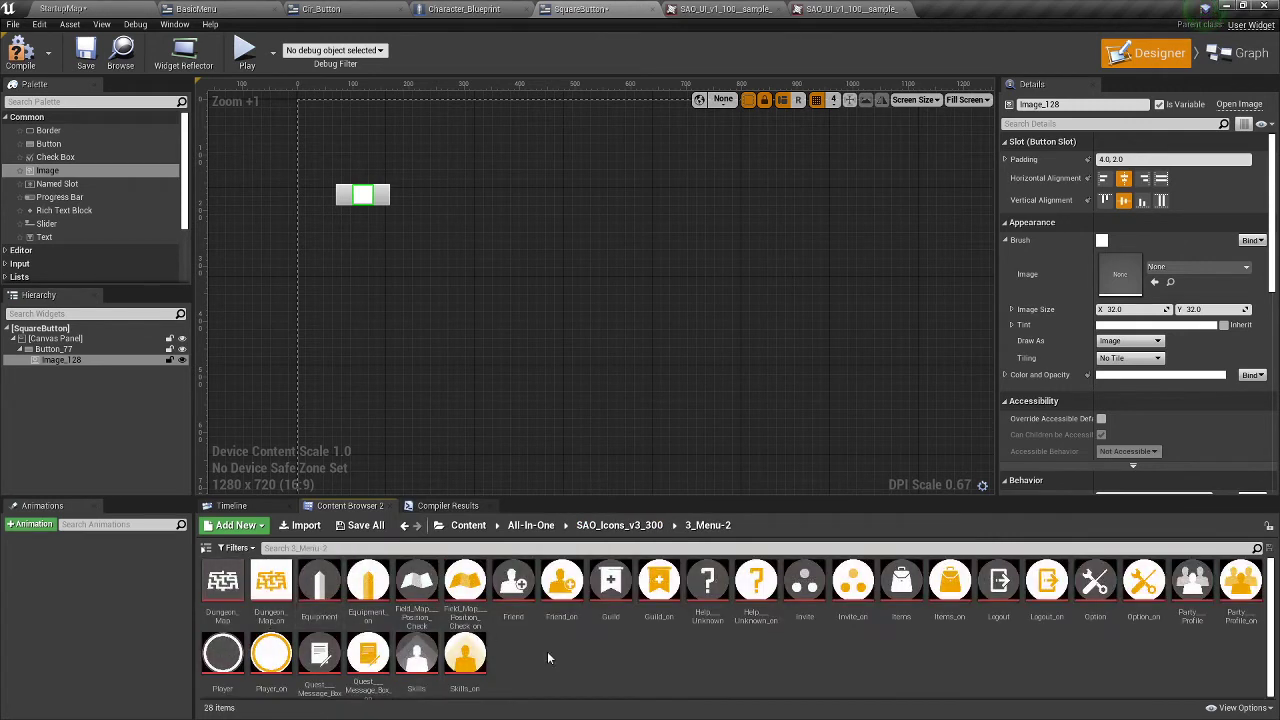
mouse_move(468, 655)
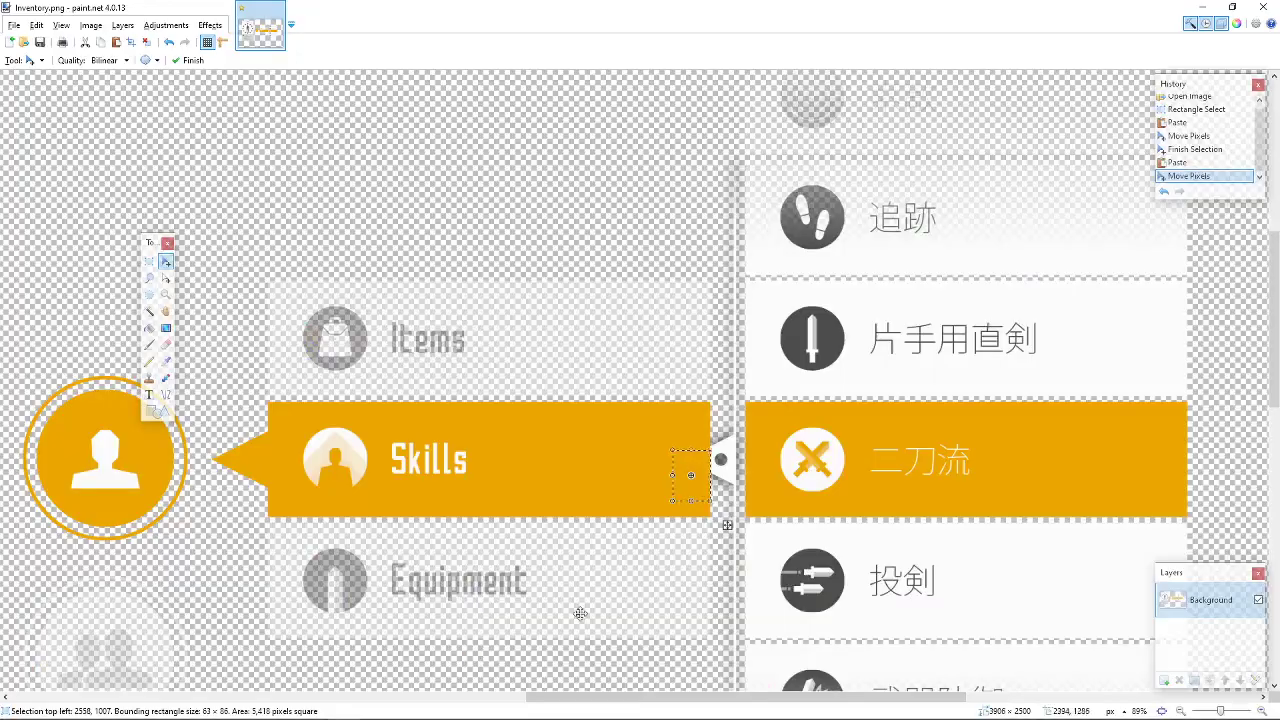
- In paint.net, paste another orange patch, stretch it over the Skills icon and label to blank the button, and deselect
key("Return")
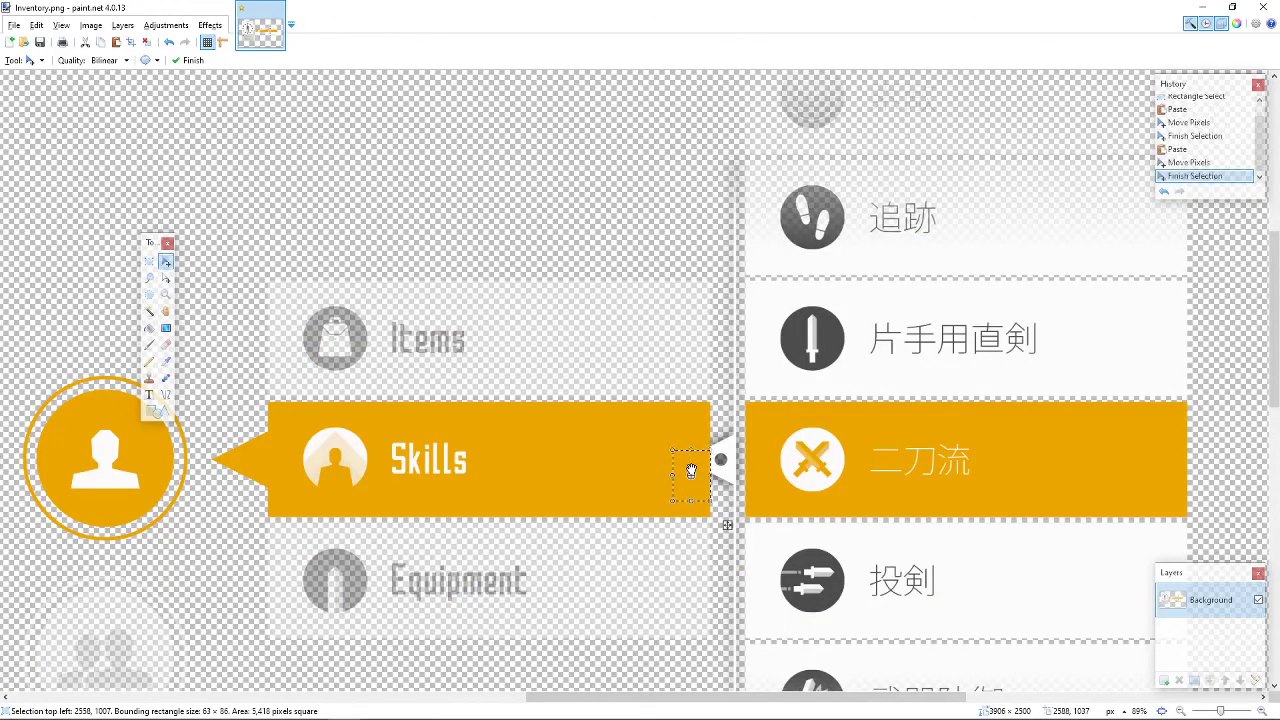
key("ctrl+v")
left_click_drag(690, 465, 476, 507)
left_click(588, 482)
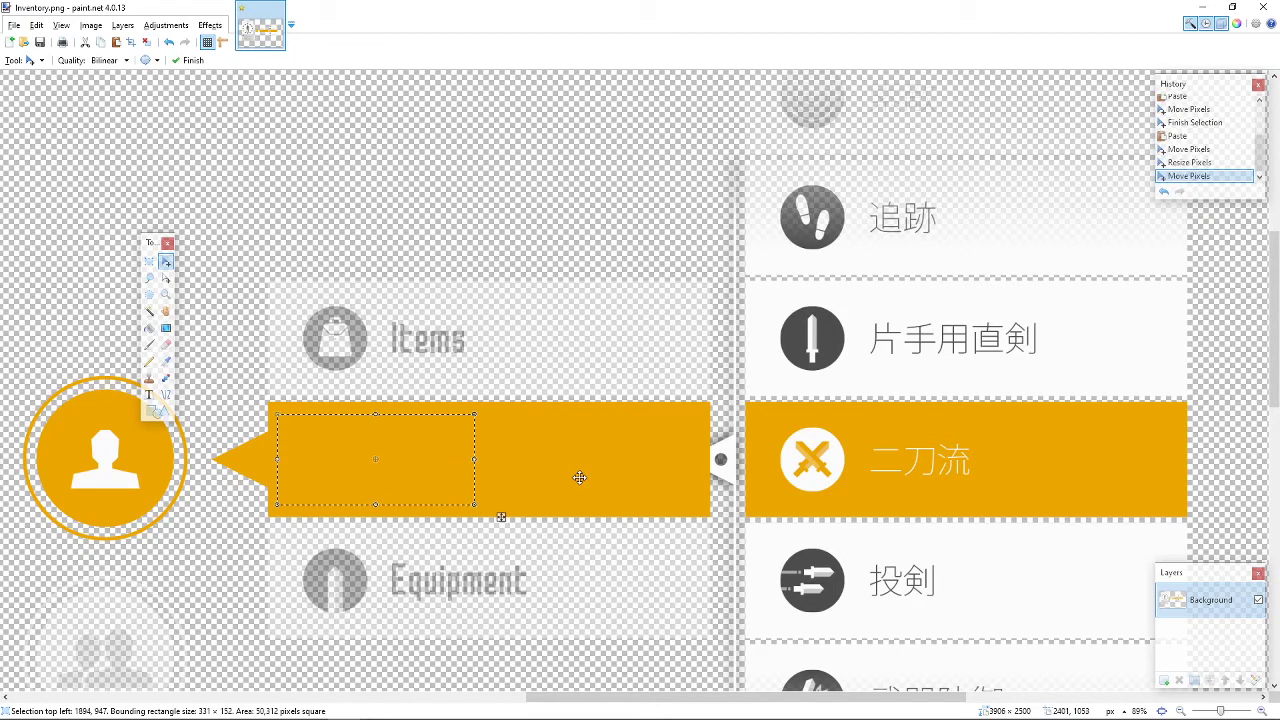
key("ctrl+d")
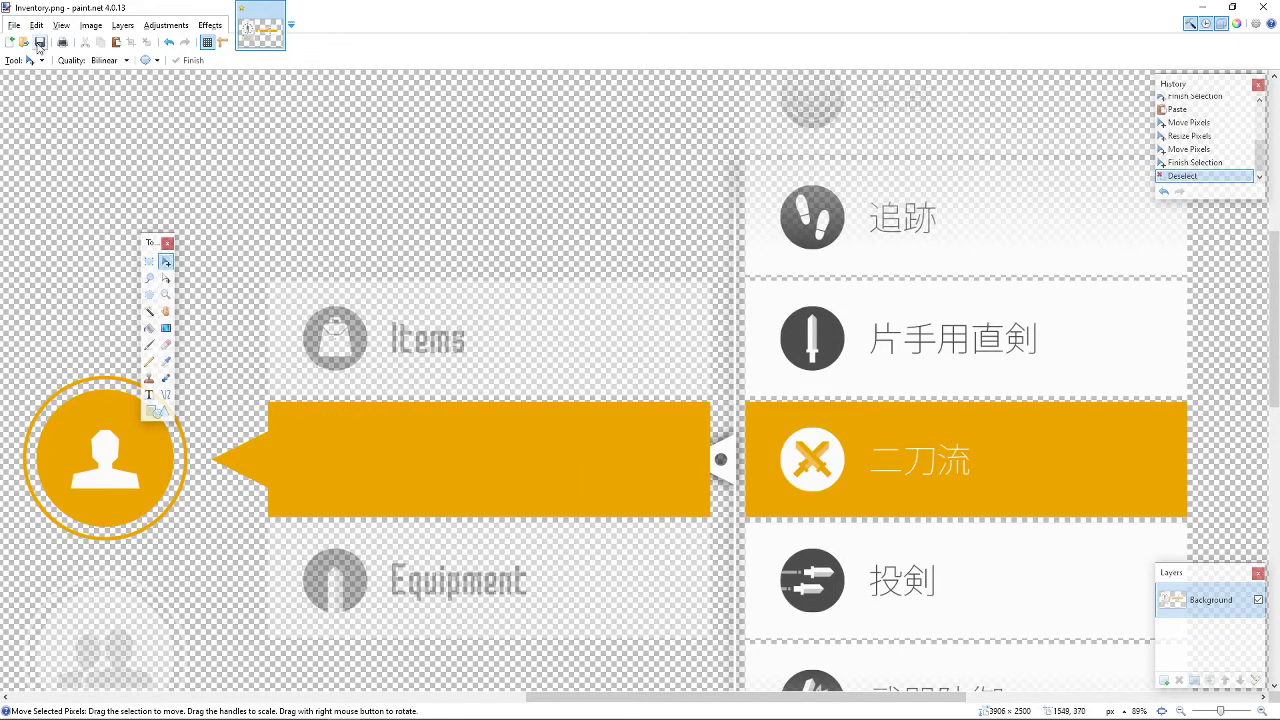
- Make a rectangular selection about 6 × 193 pixels along the end of the orange button opposite its arrow
left_click(149, 261)
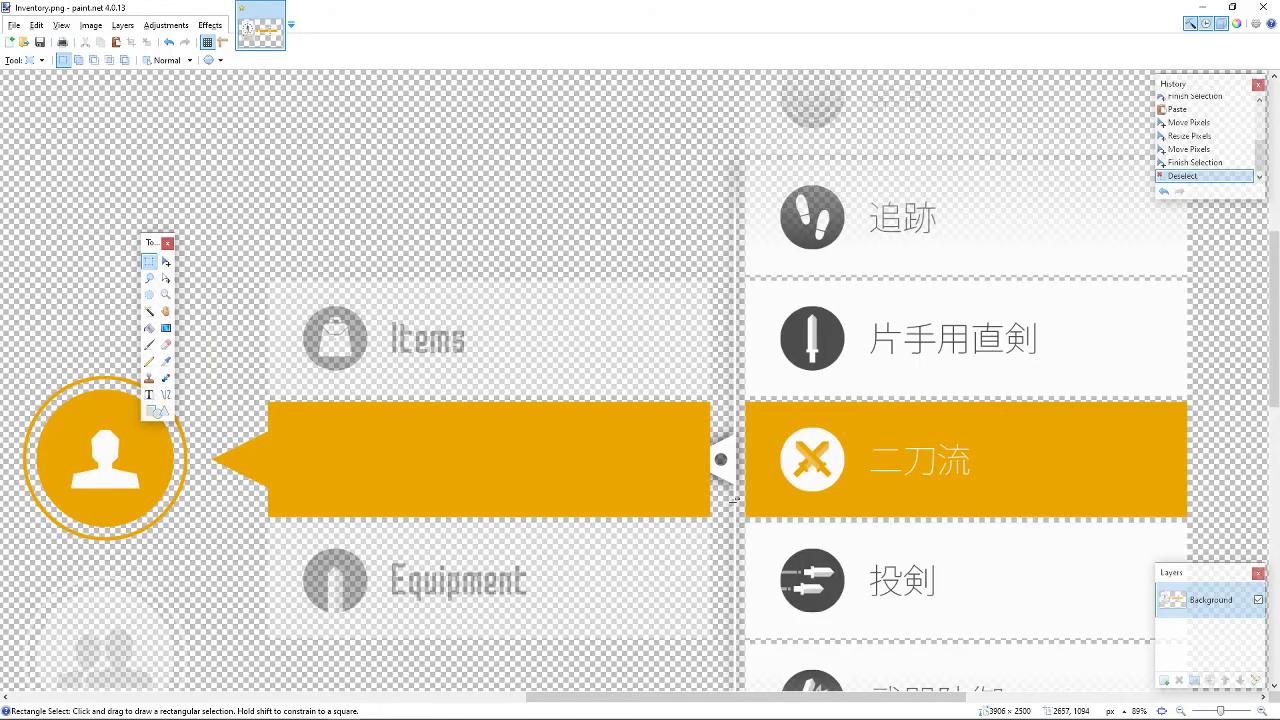
scroll(705, 398, "up", 4, "ctrl")
scroll(697, 389, "up", 8, "ctrl")
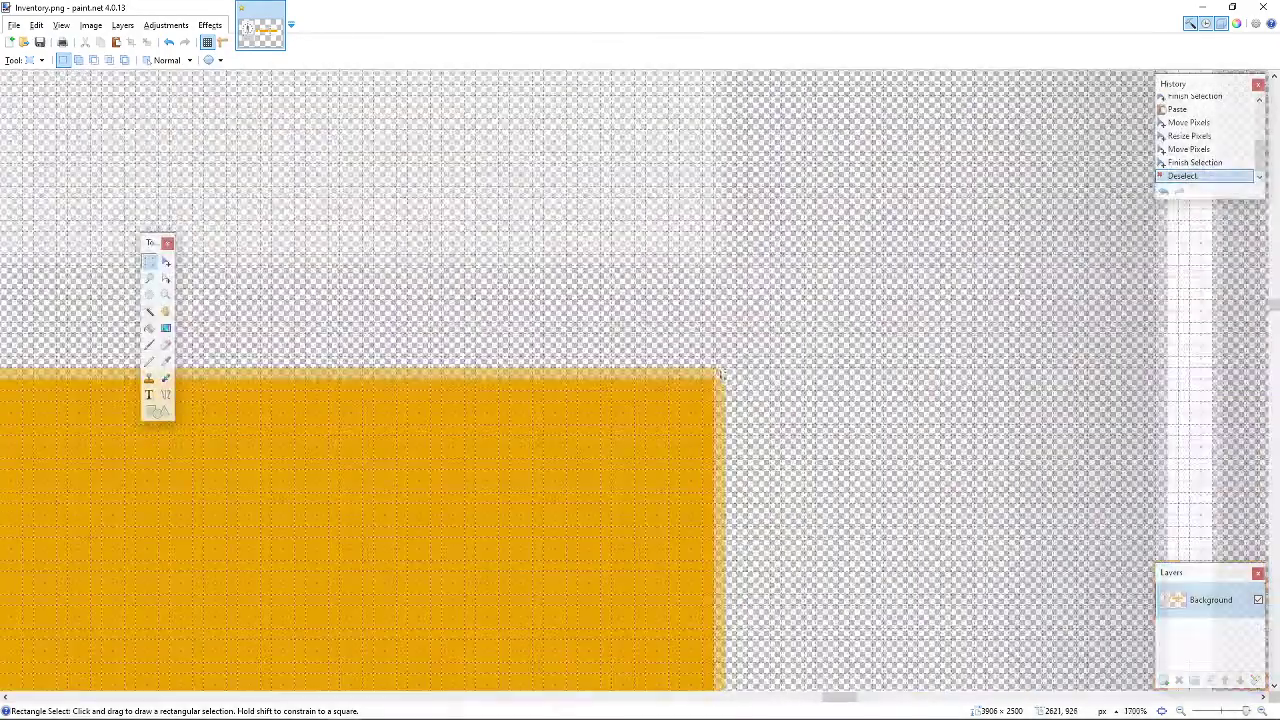
left_click_drag(692, 374, 680, 551)
left_click_drag(706, 608, 660, 412)
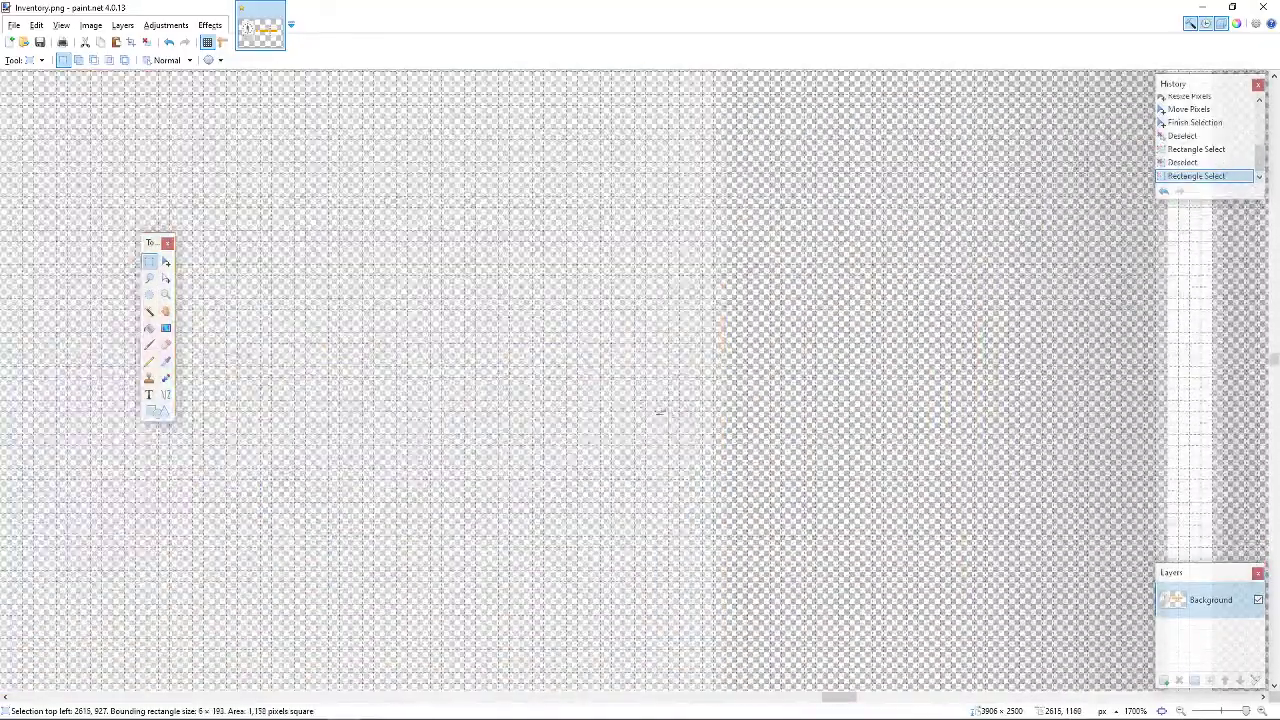
scroll(586, 370, "down", 8, "ctrl")
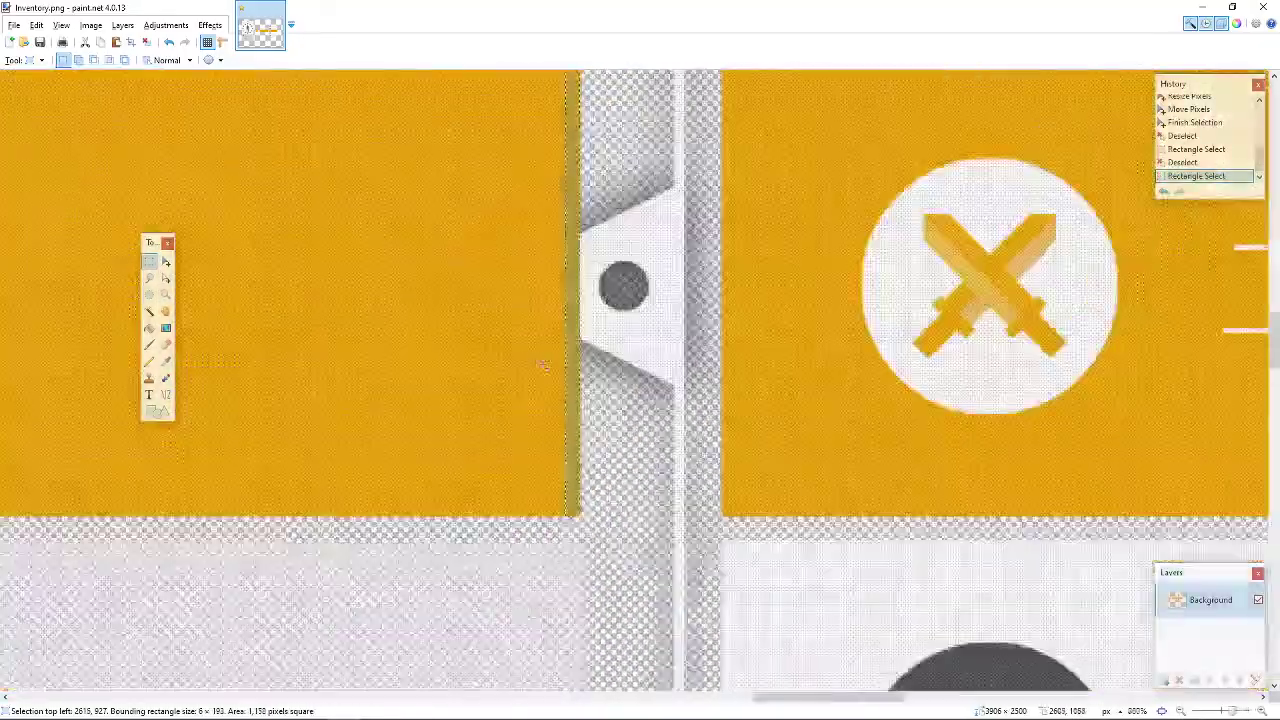
scroll(552, 315, "up", 4, "ctrl")
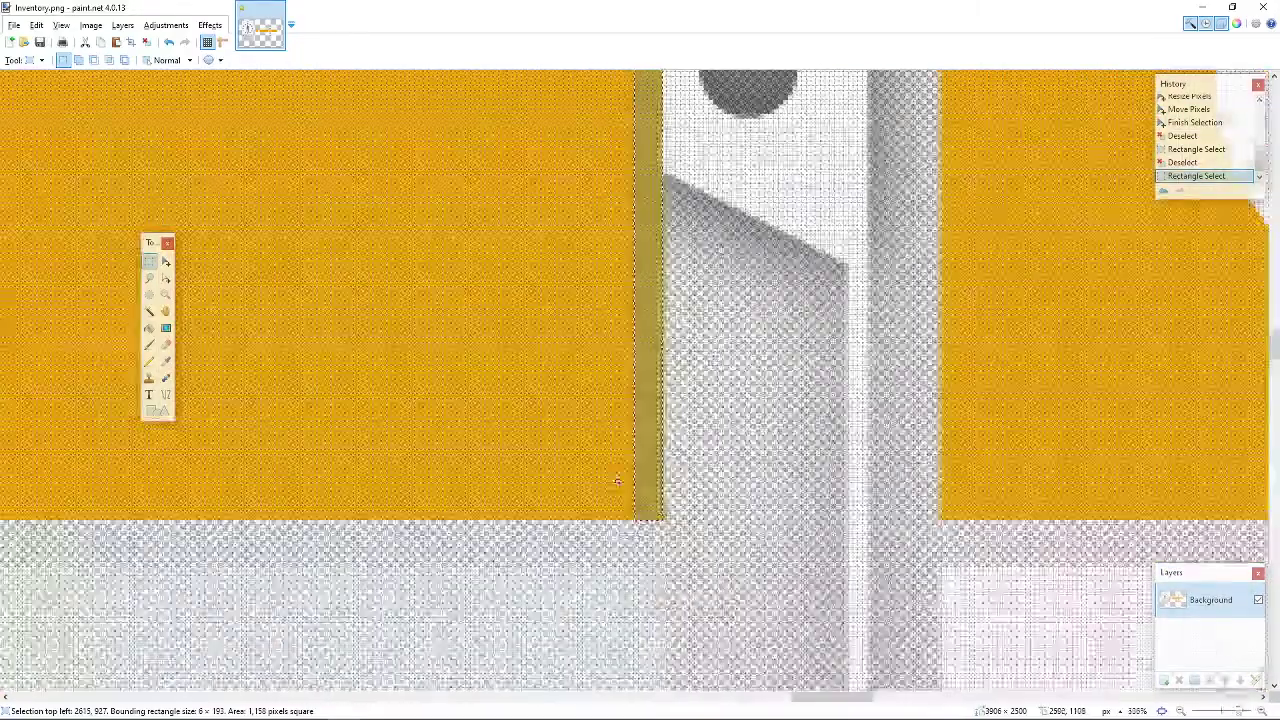
scroll(628, 522, "up", 3)
scroll(625, 530, "down", 1, "ctrl")
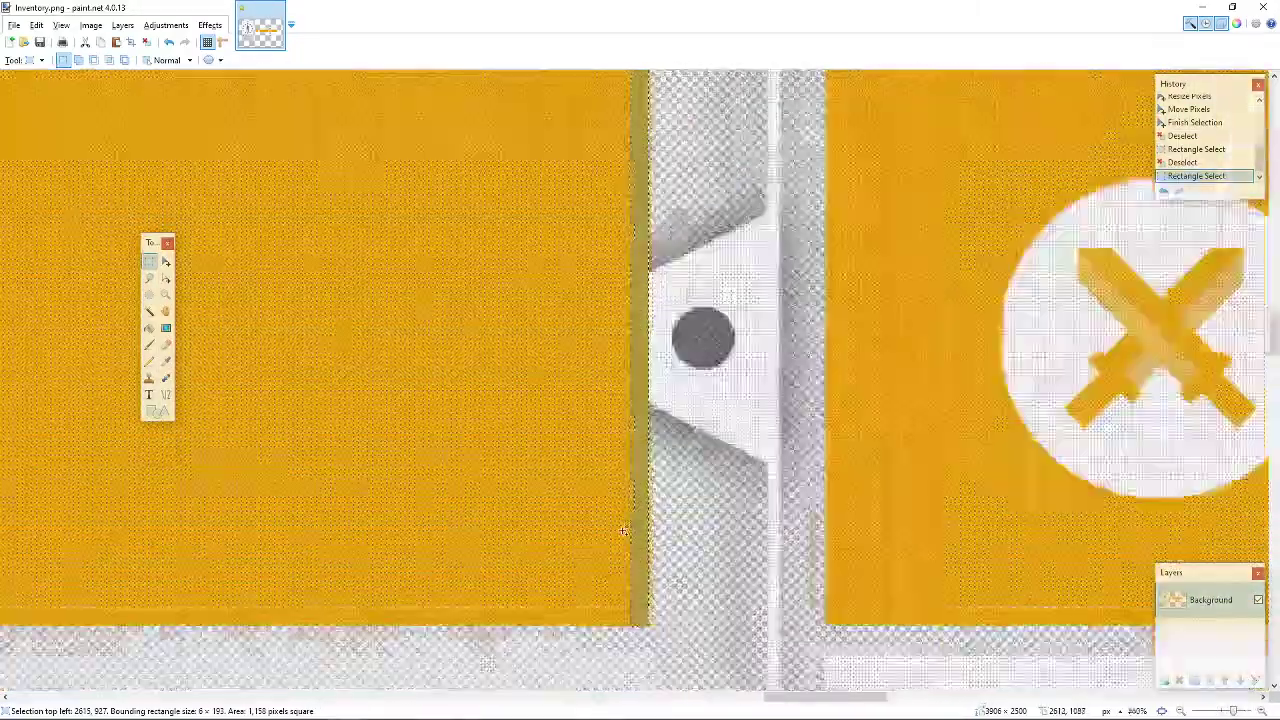
- Select the whole blank orange button including its arrow tip with an 837 × 193 pixel rectangle and check its edges
scroll(619, 542, "up", 1, "ctrl")
scroll(620, 540, "down", 3)
scroll(636, 430, "up", 2, "ctrl")
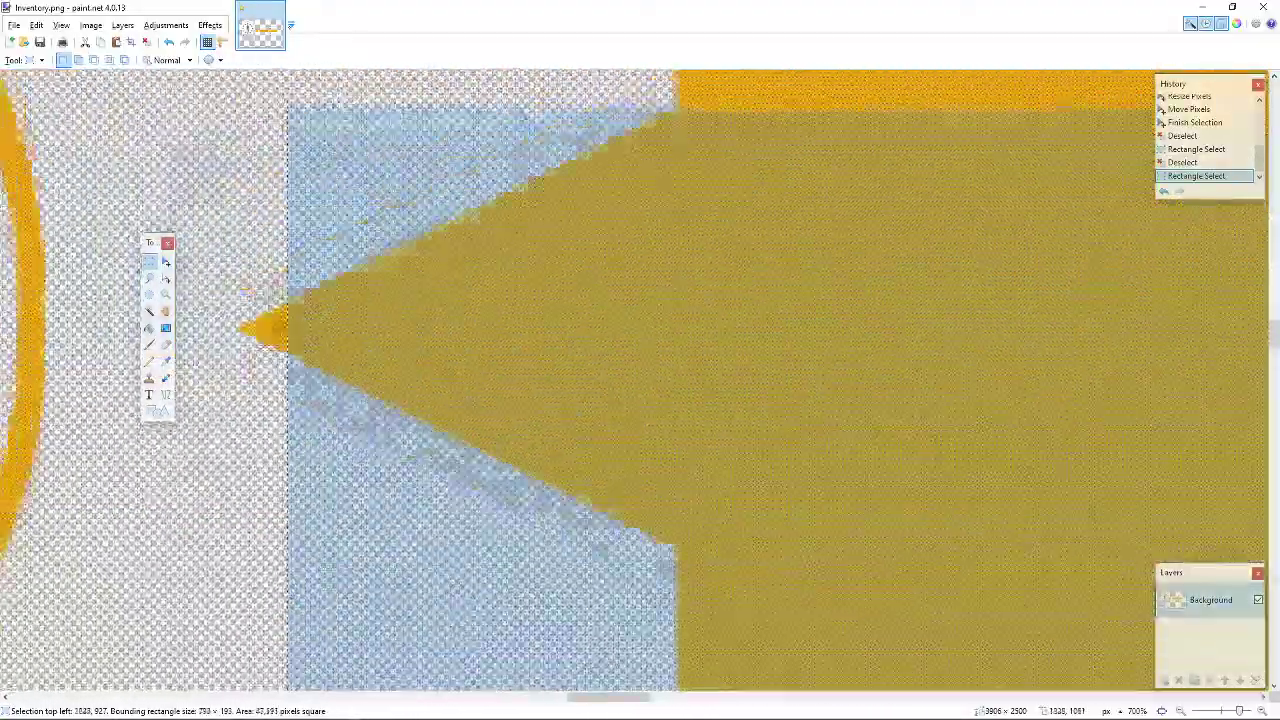
left_click_drag(288, 405, 252, 419)
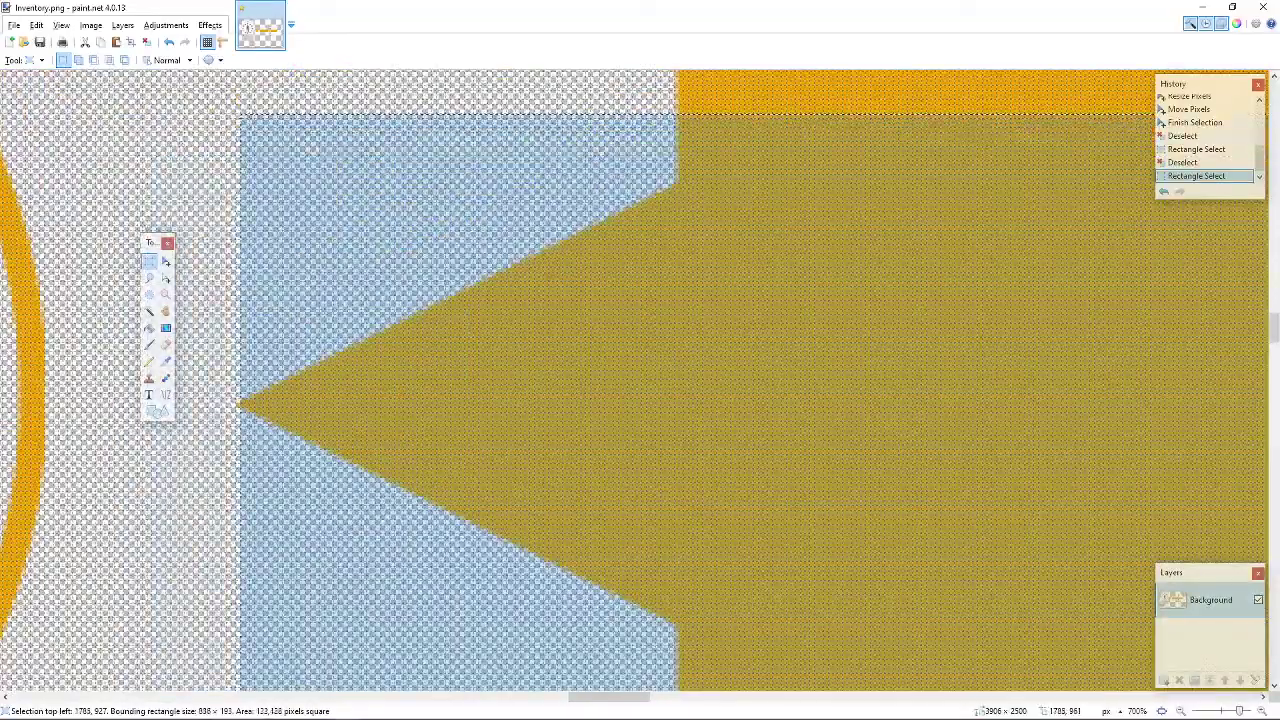
left_click_drag(237, 225, 205, 305)
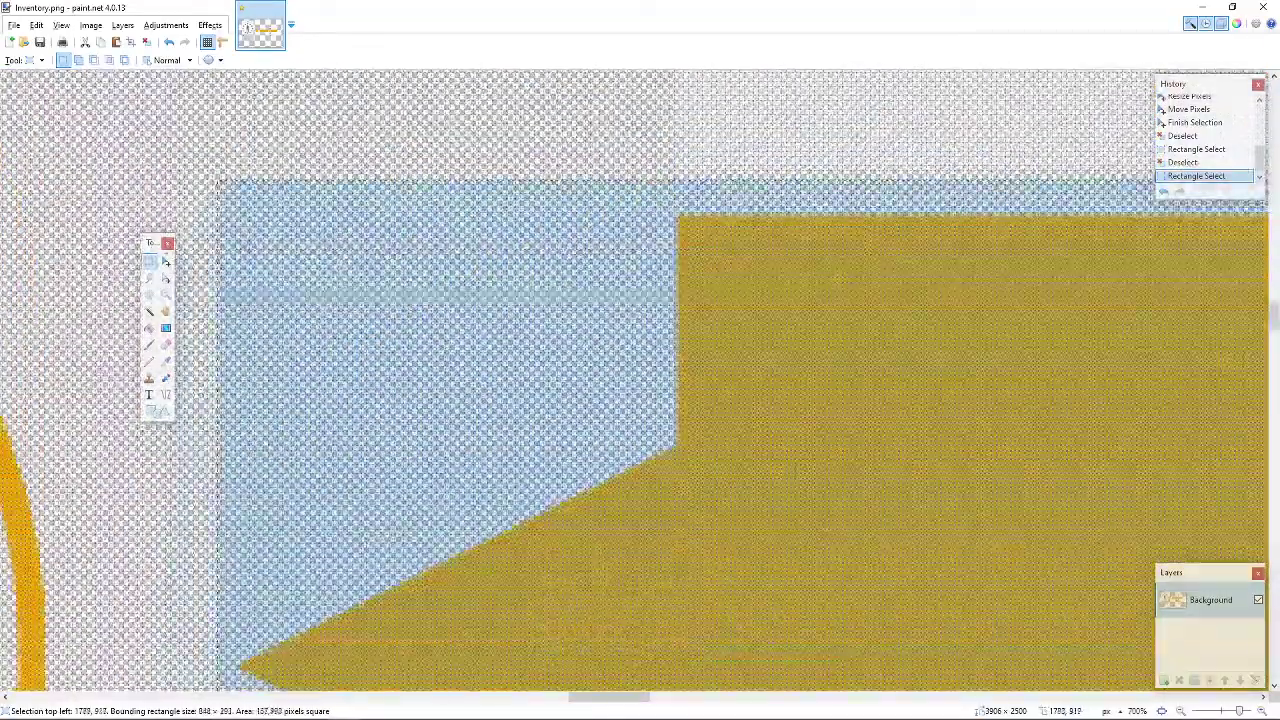
left_click_drag(218, 182, 238, 158)
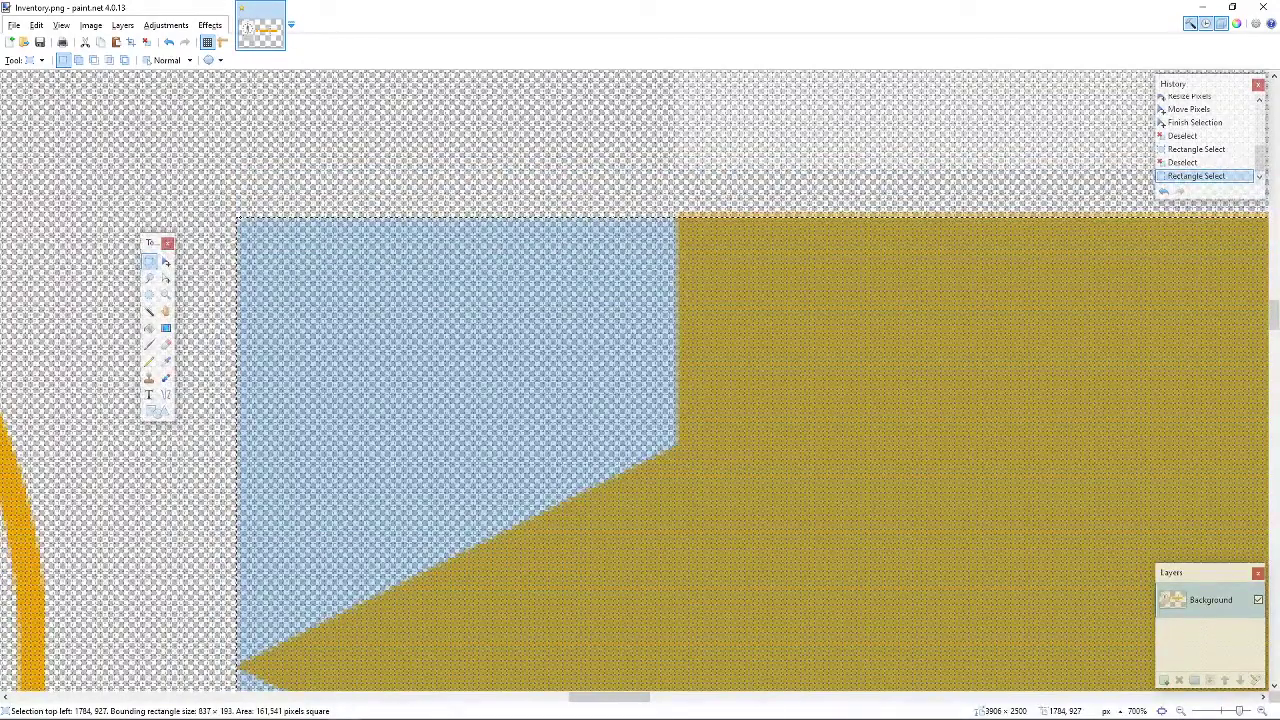
scroll(1218, 361, "down", 8, "ctrl")
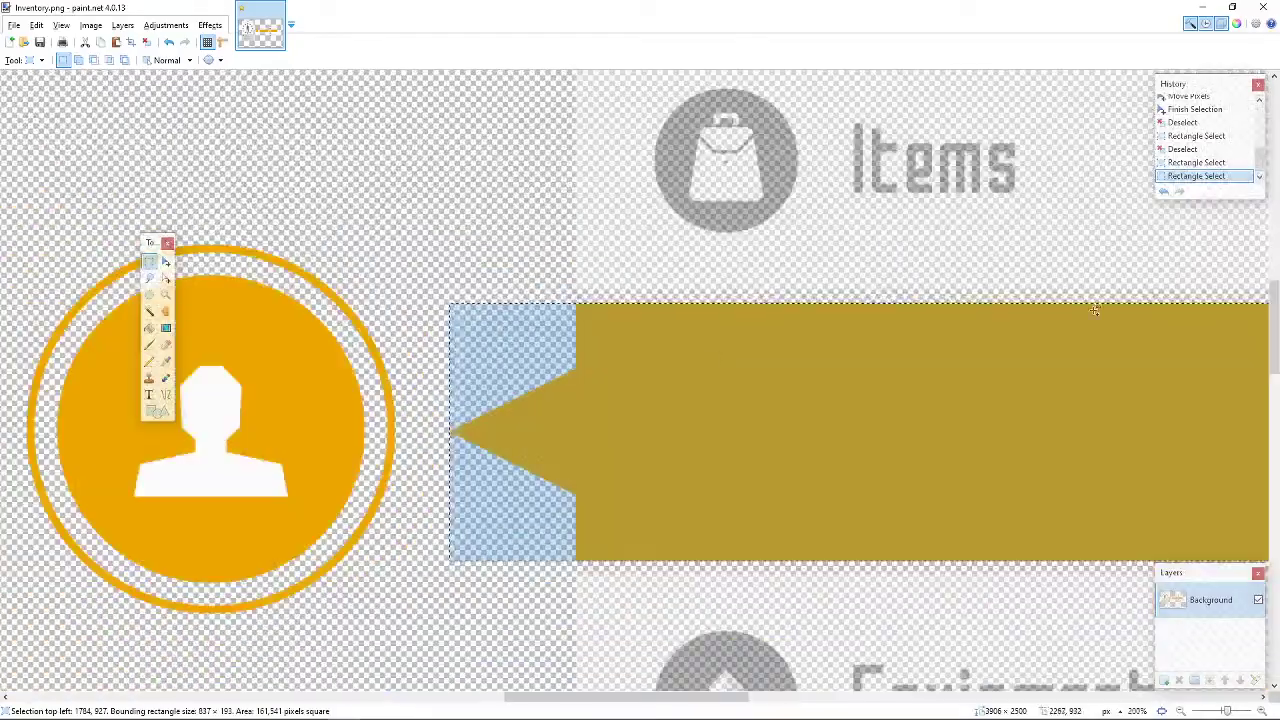
scroll(1218, 361, "down", 2, "ctrl")
scroll(1218, 361, "up", 5, "ctrl")
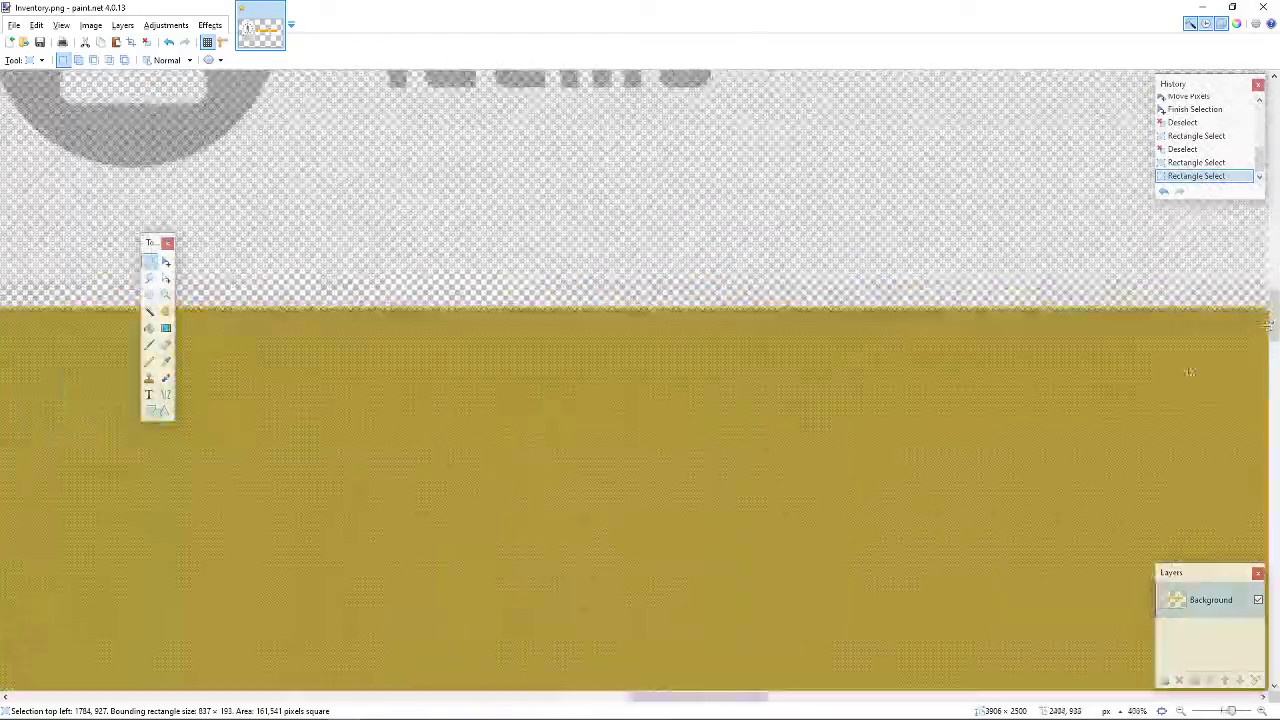
mouse_move(755, 702)
left_mouse_down()
mouse_move(947, 700)
mouse_move(755, 690)
left_mouse_up()
scroll(630, 505, "down", 5, "ctrl")
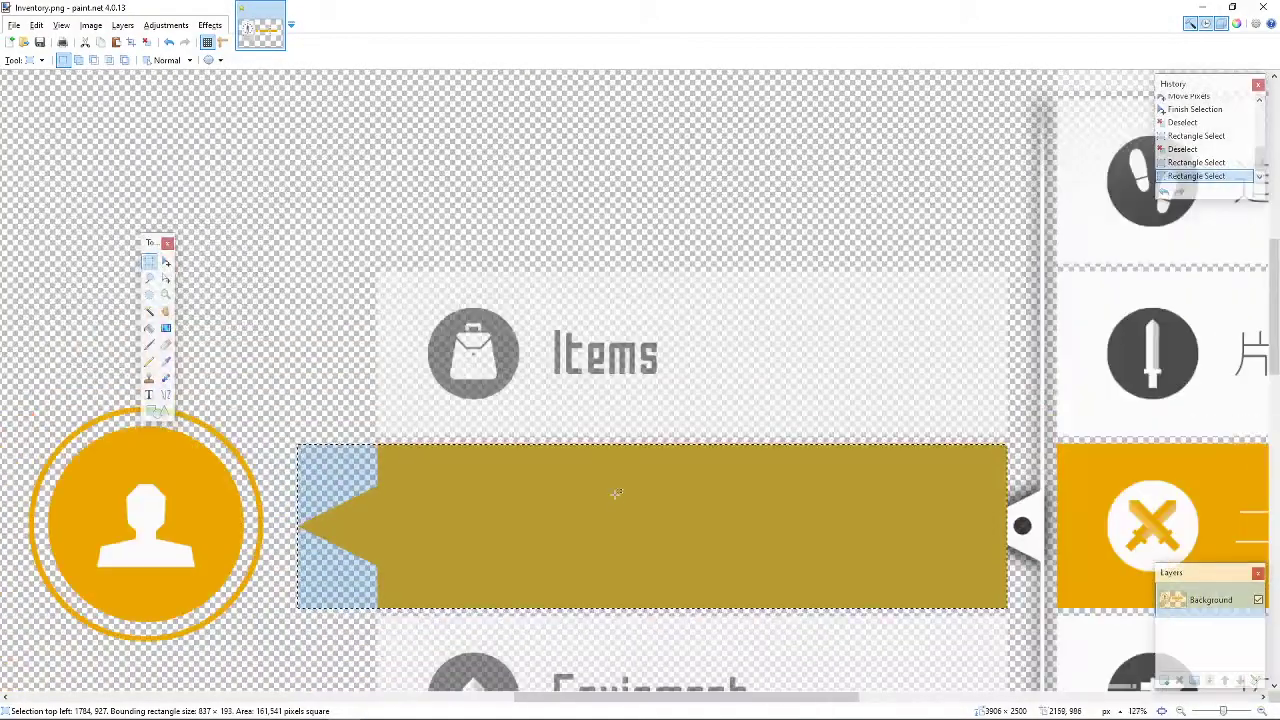
- Create a new 837 × 193 pixel image and paste the copied orange pointer button into it
key("ctrl+n")
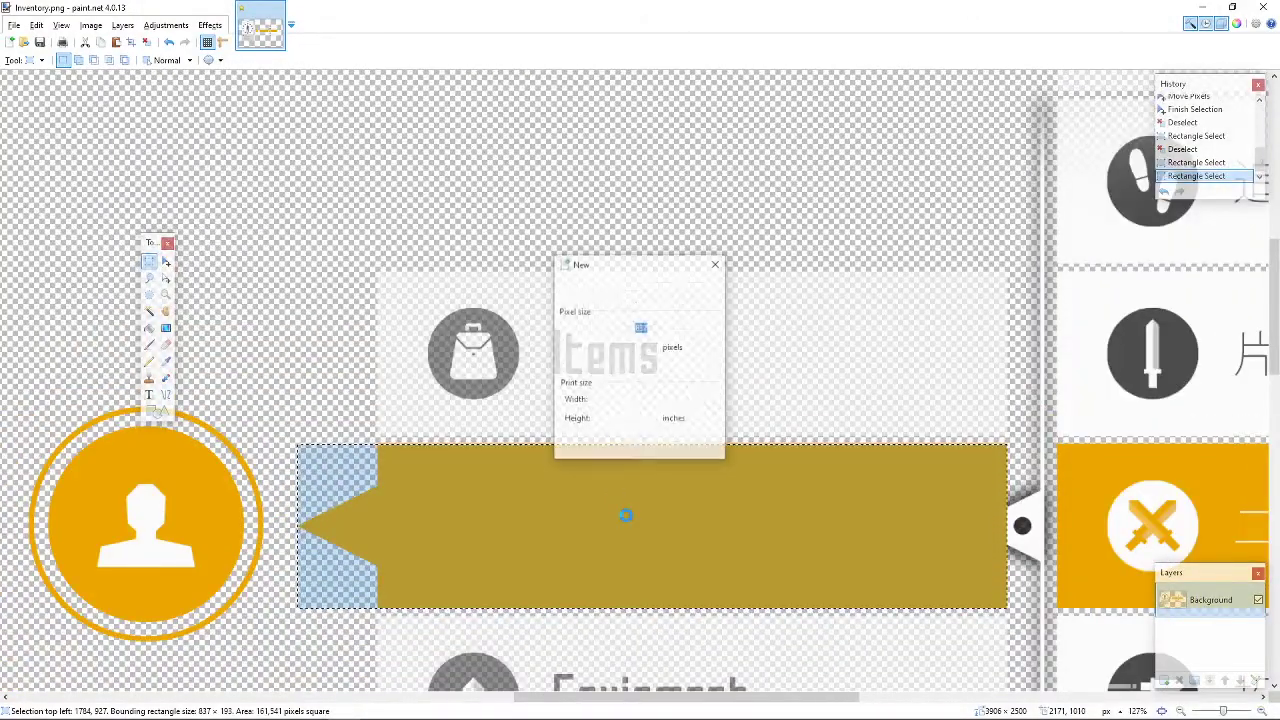
key("Return")
key("ctrl+v")
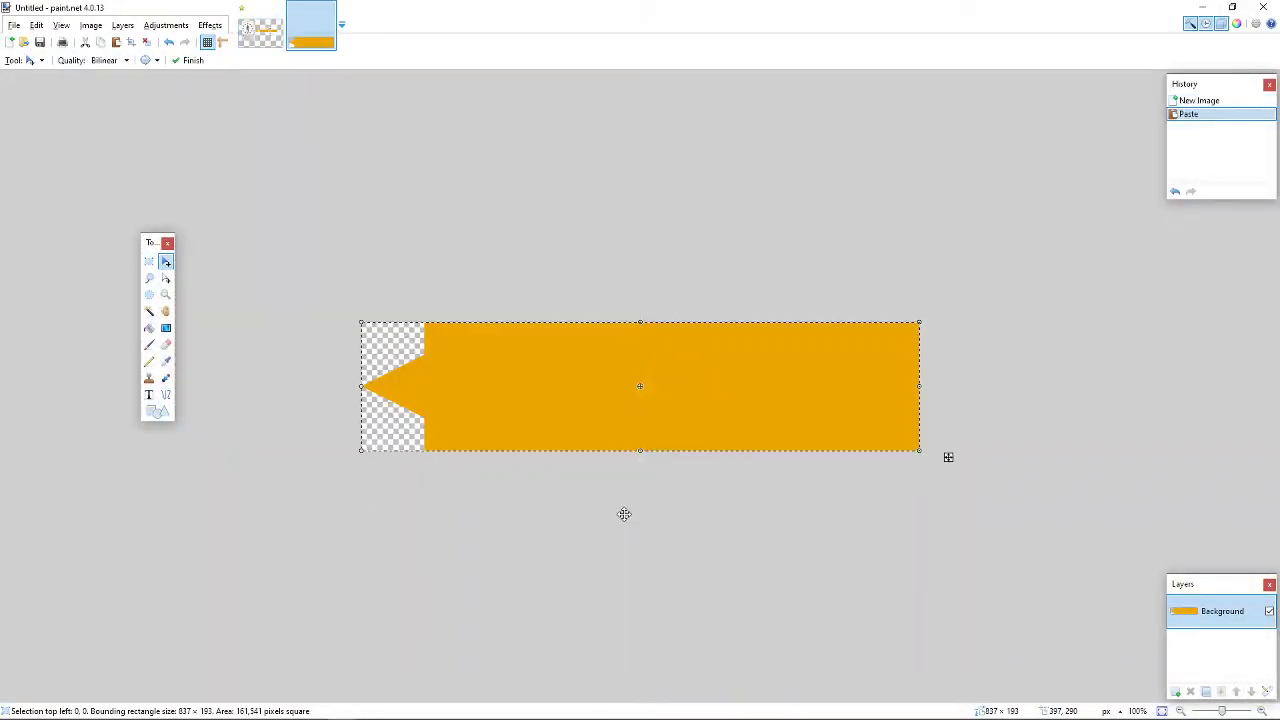
- Review the blank SAO_UI_v1_100 sample textures and the BasicMenu layout in Unreal Editor, and return to paint.net
key("alt+Tab")
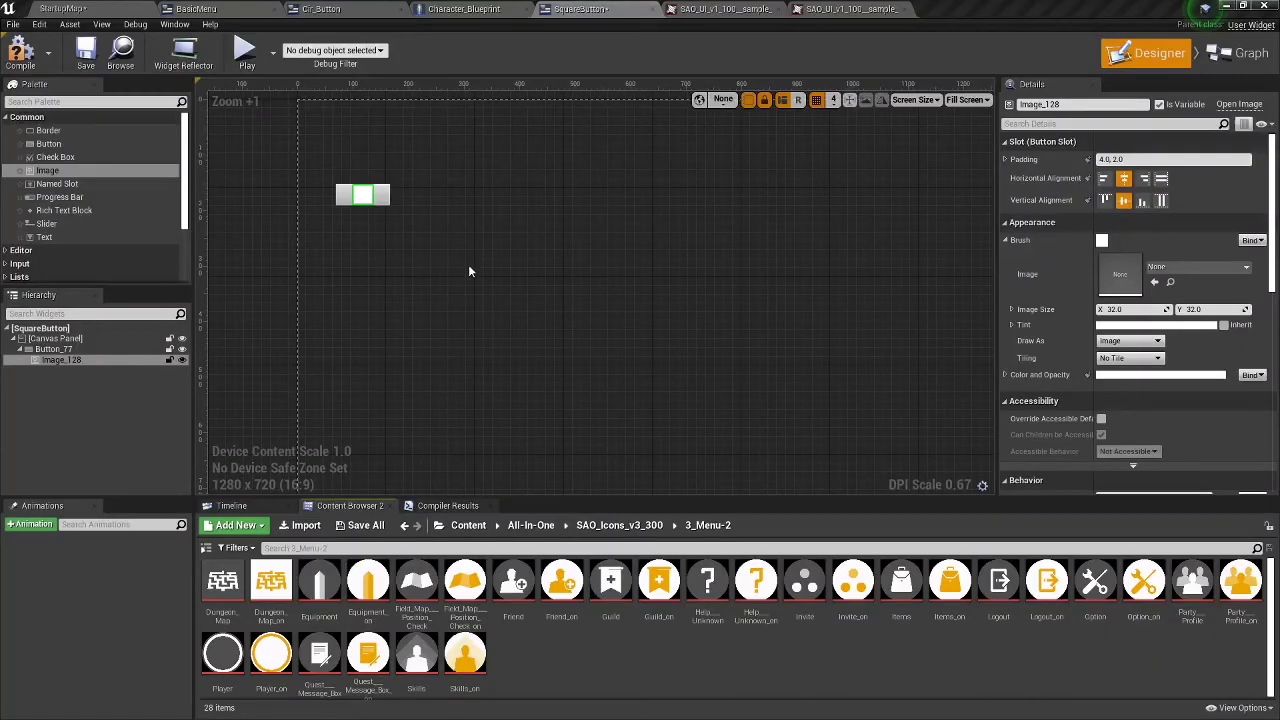
left_click(725, 8)
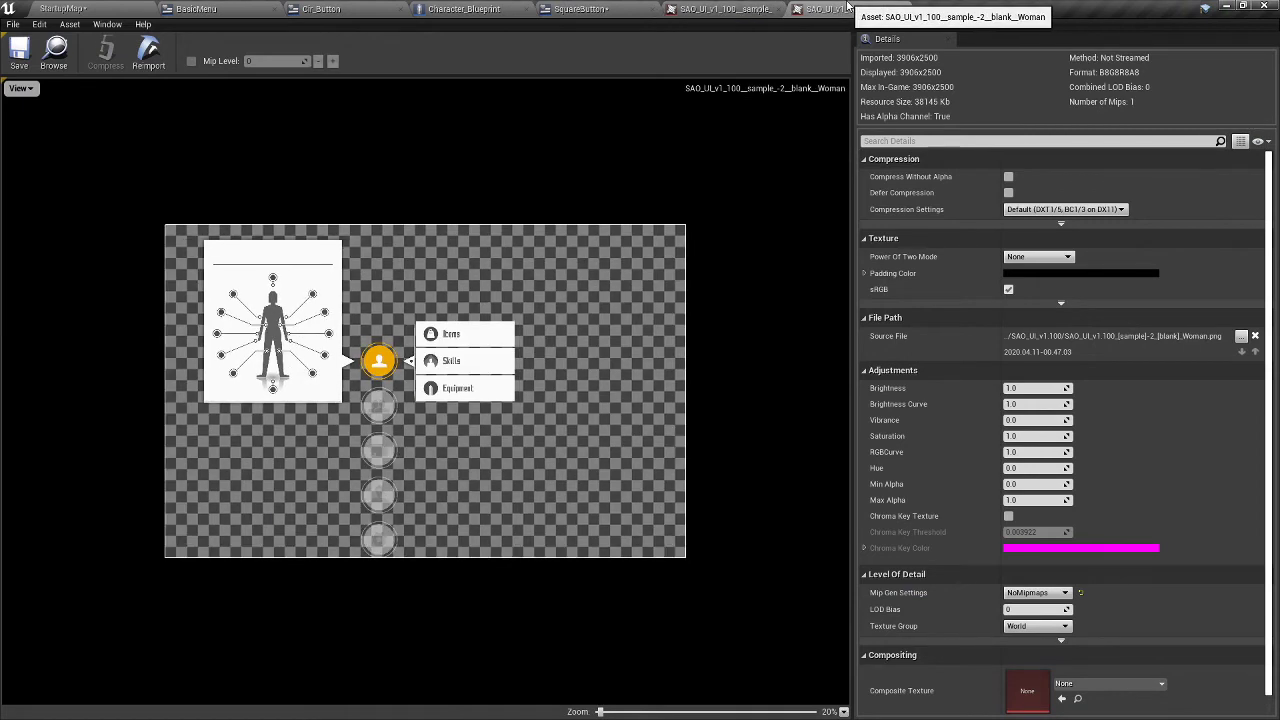
left_click(525, 8)
left_click(195, 8)
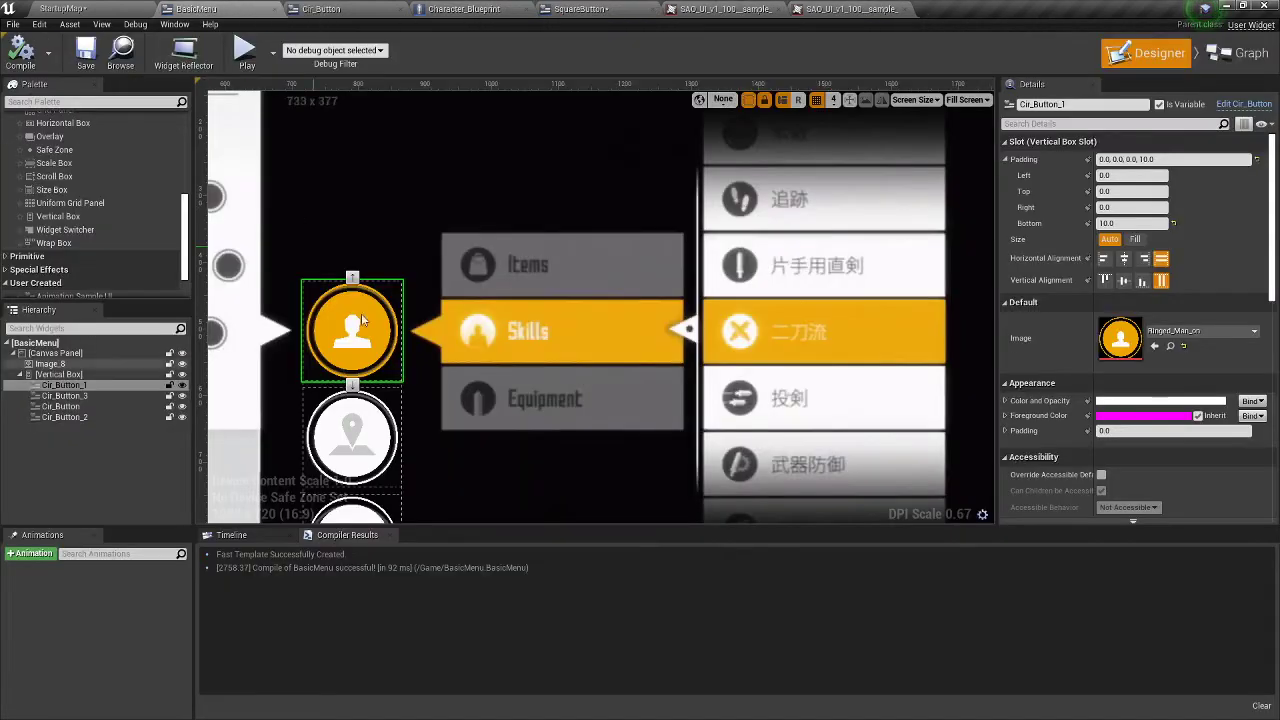
left_click(725, 8)
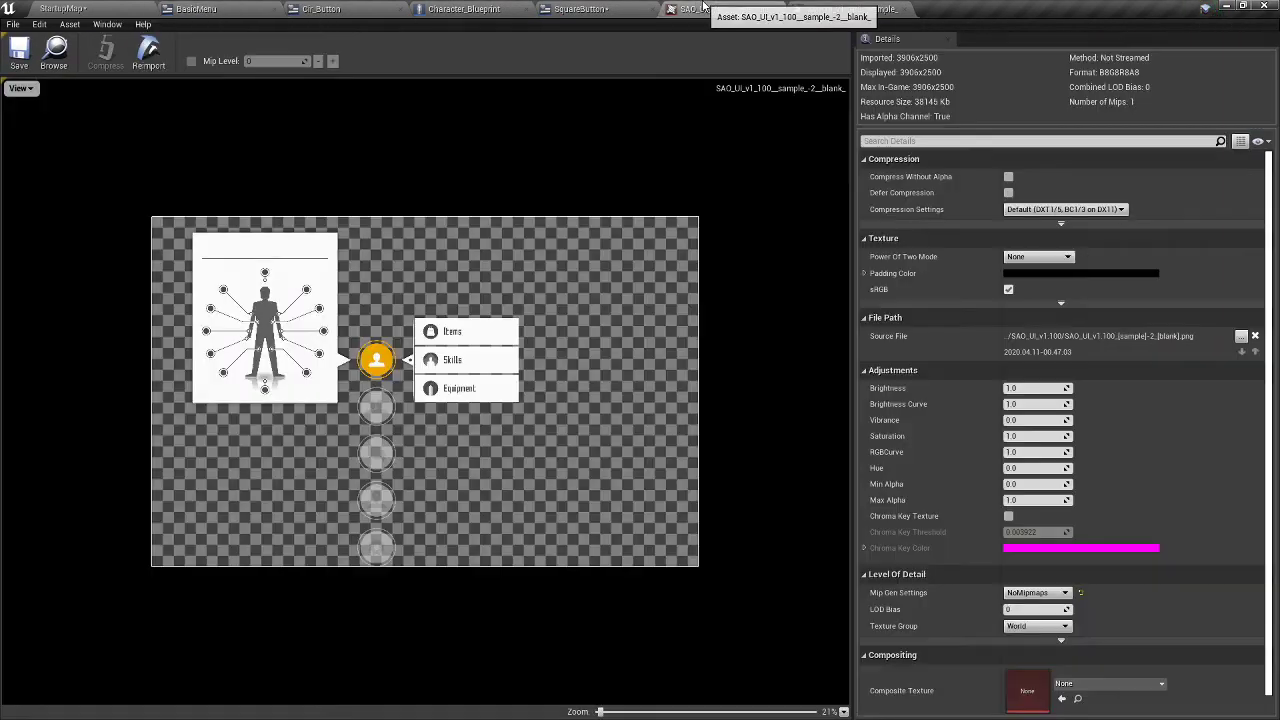
key("alt+Tab")
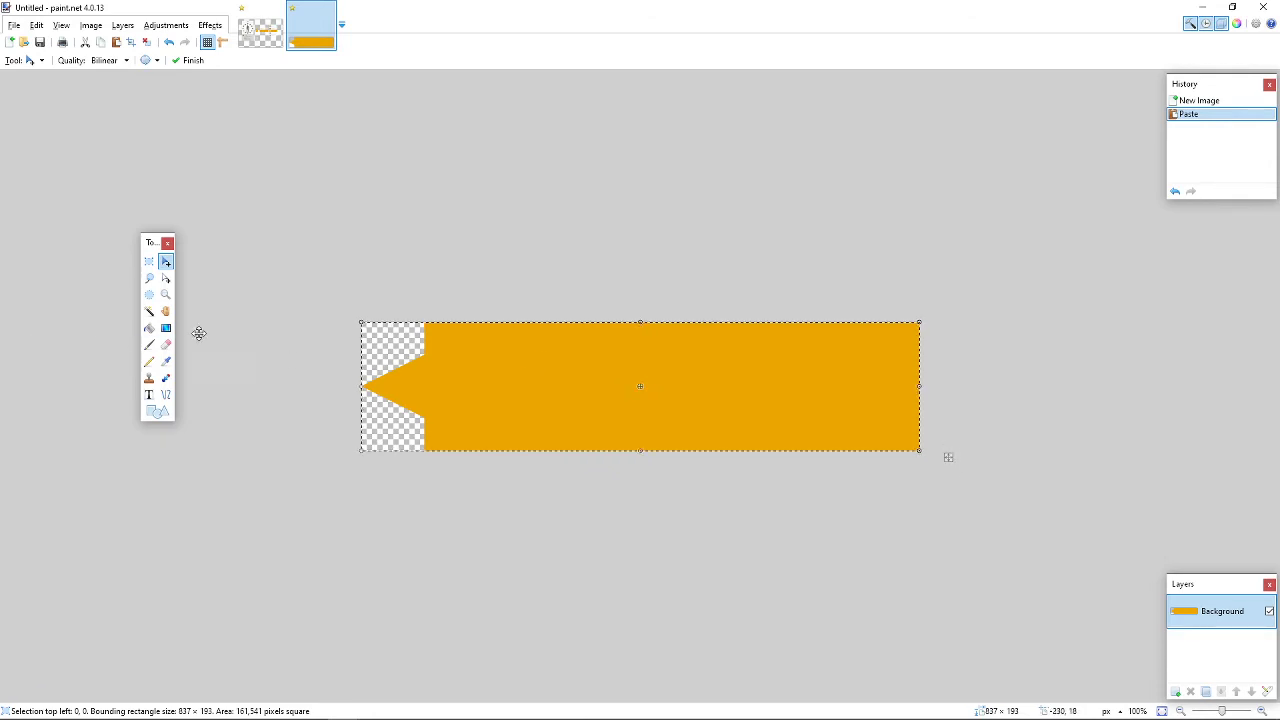
- Fill the orange pointer button shape with white using the Paint Bucket
left_click(156, 332)
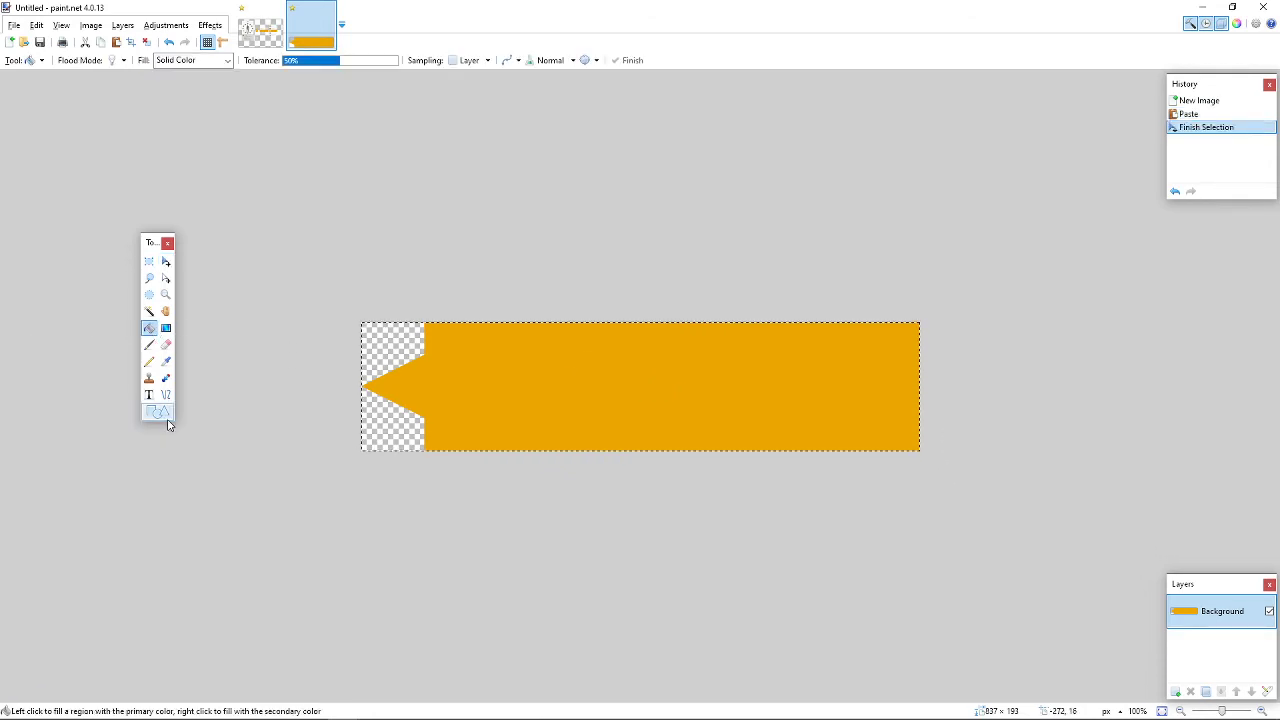
left_click(1237, 24)
left_click_drag(794, 270, 255, 178)
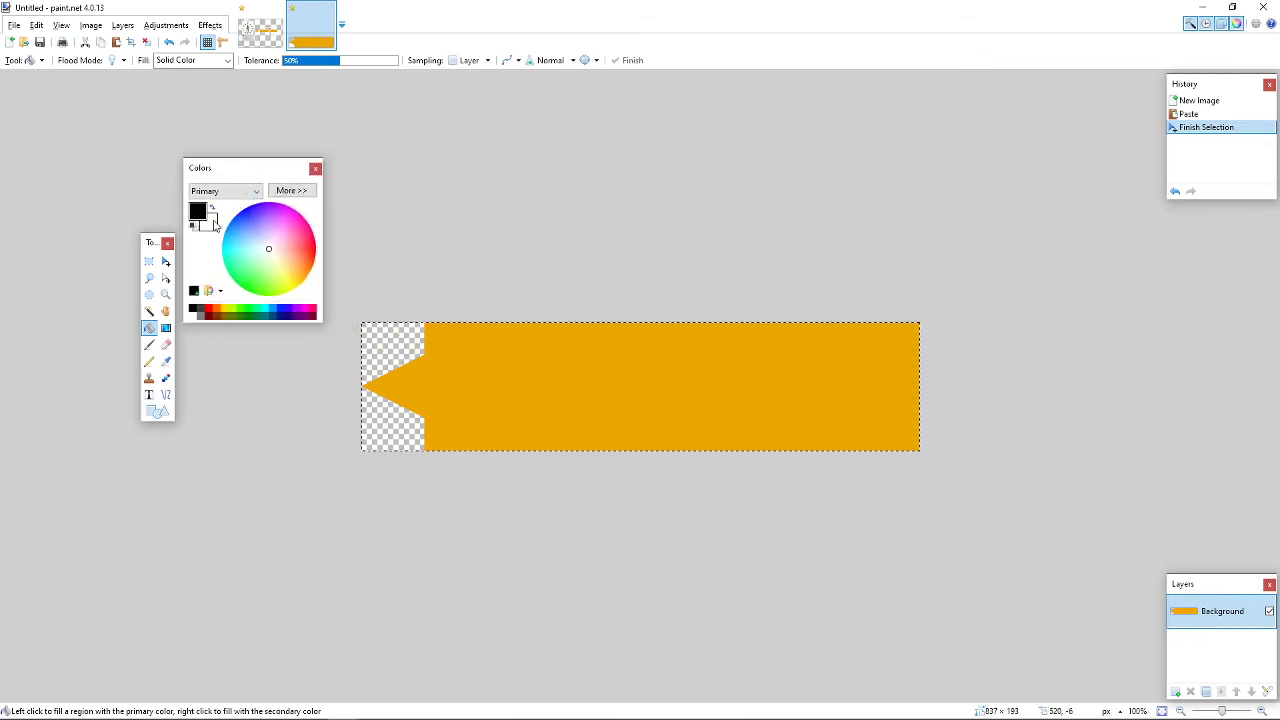
left_click(547, 384)
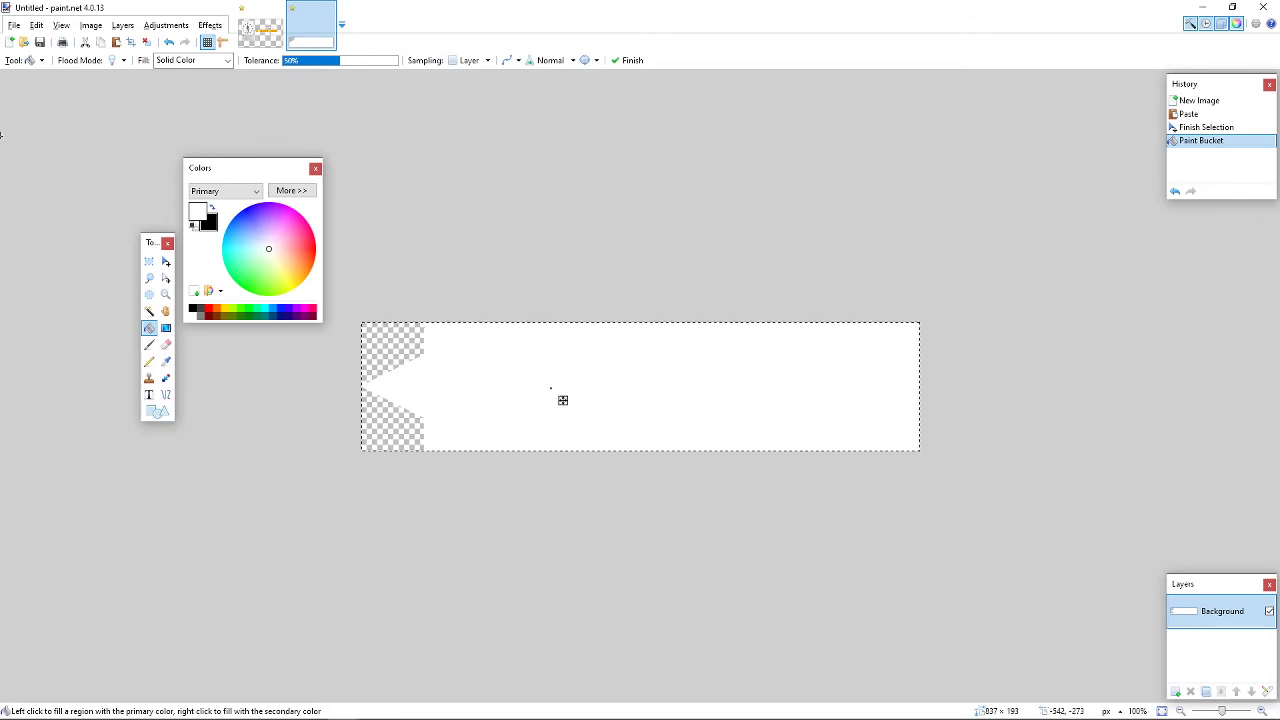
- Save the white button image as the PNG file Pointer in the SAO_UI project's Content folder with the auto-detect bit depth
left_click(14, 24)
left_click(62, 131)
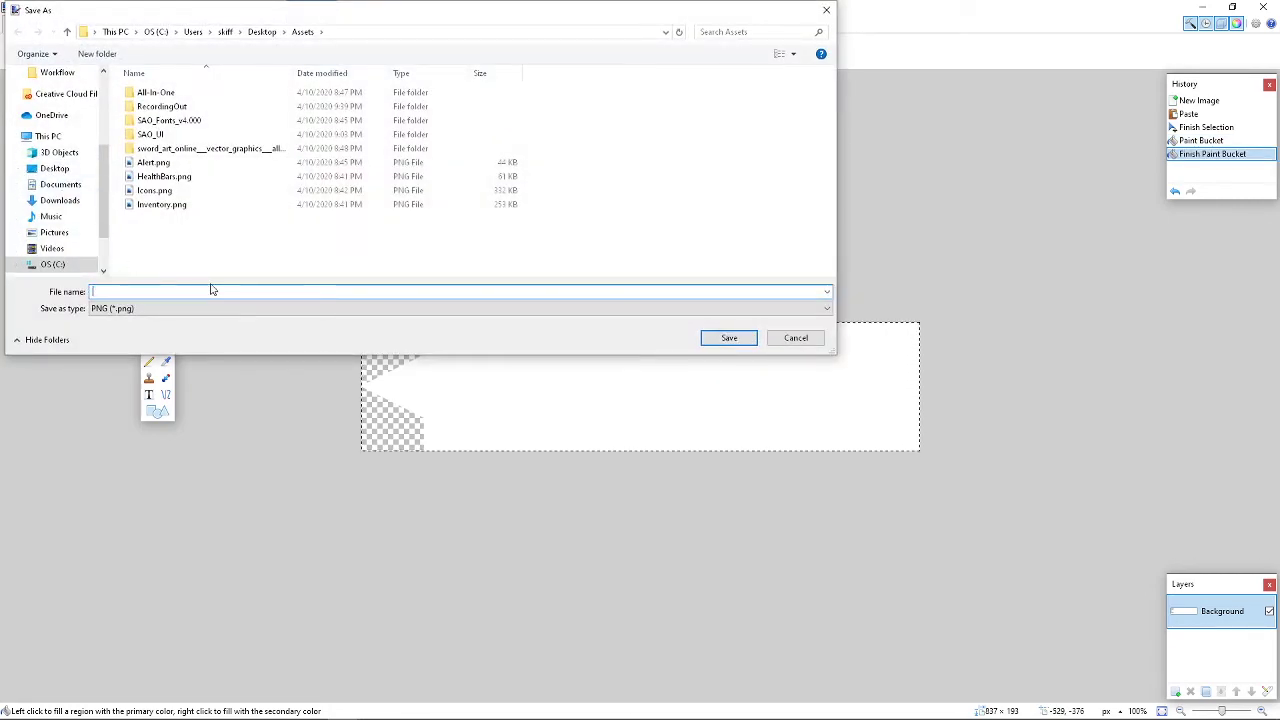
type("Pointer")
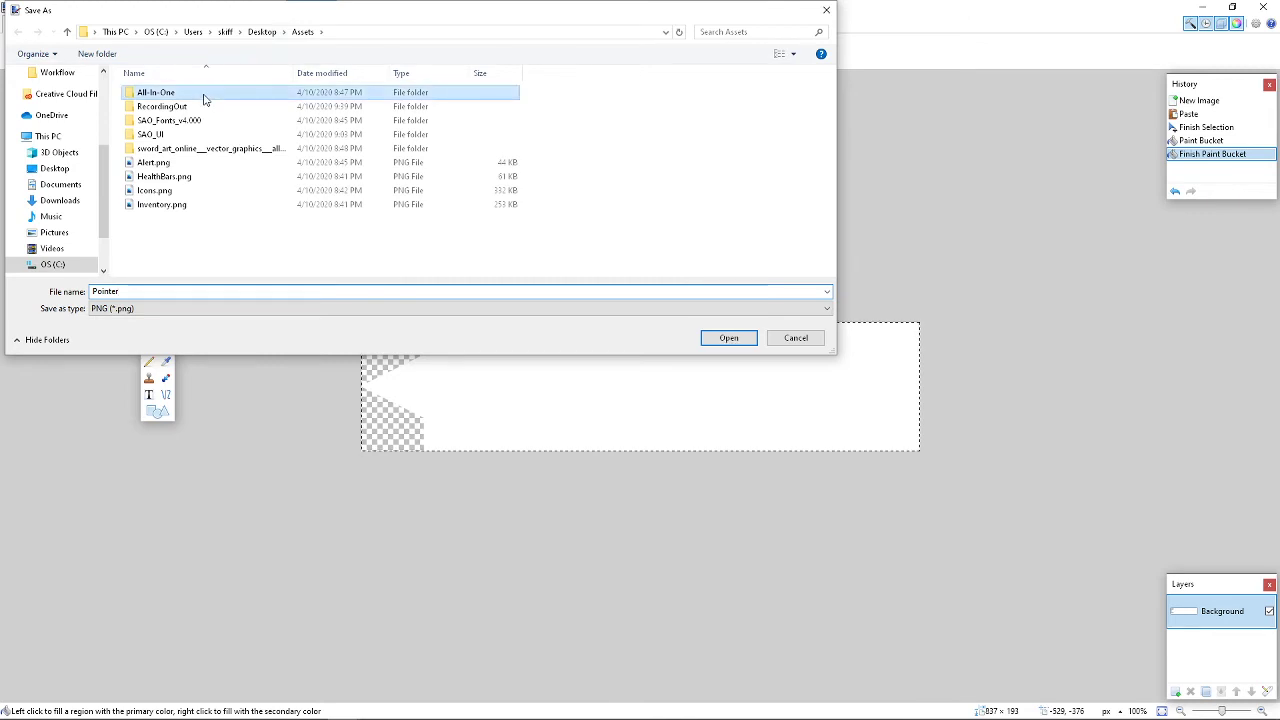
double_click(160, 92)
left_click(14, 33)
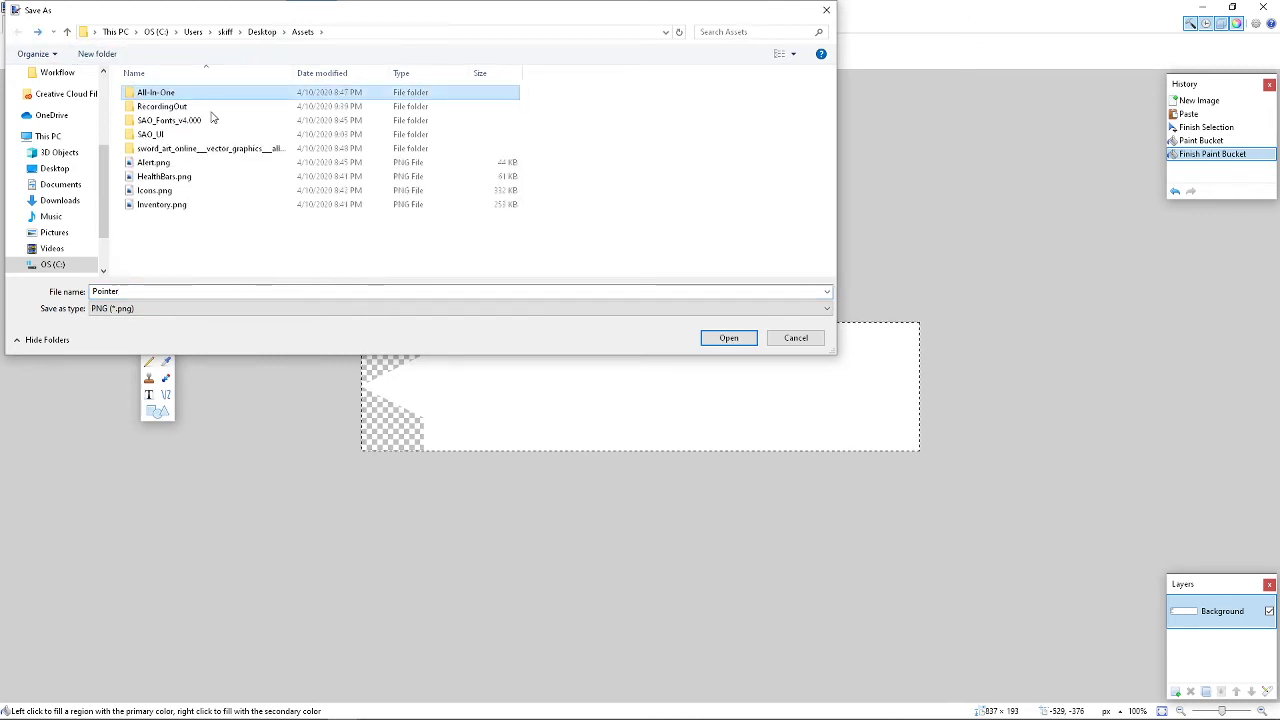
double_click(178, 131)
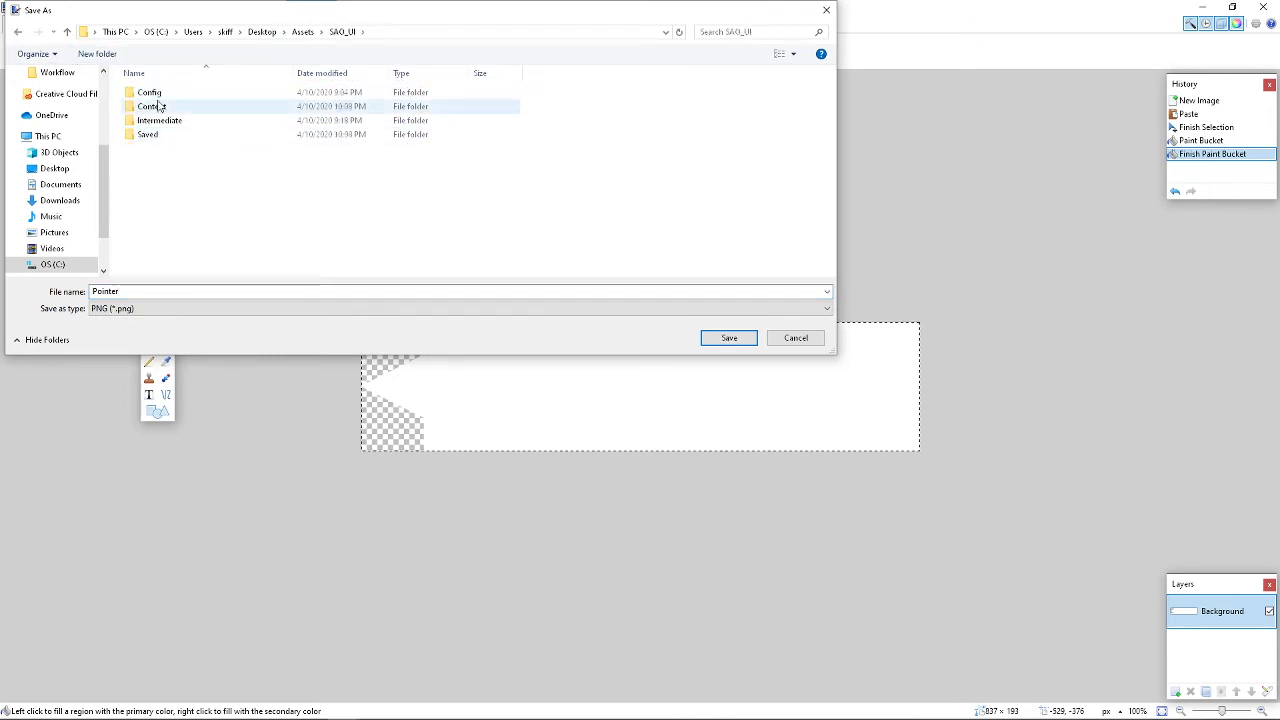
double_click(157, 106)
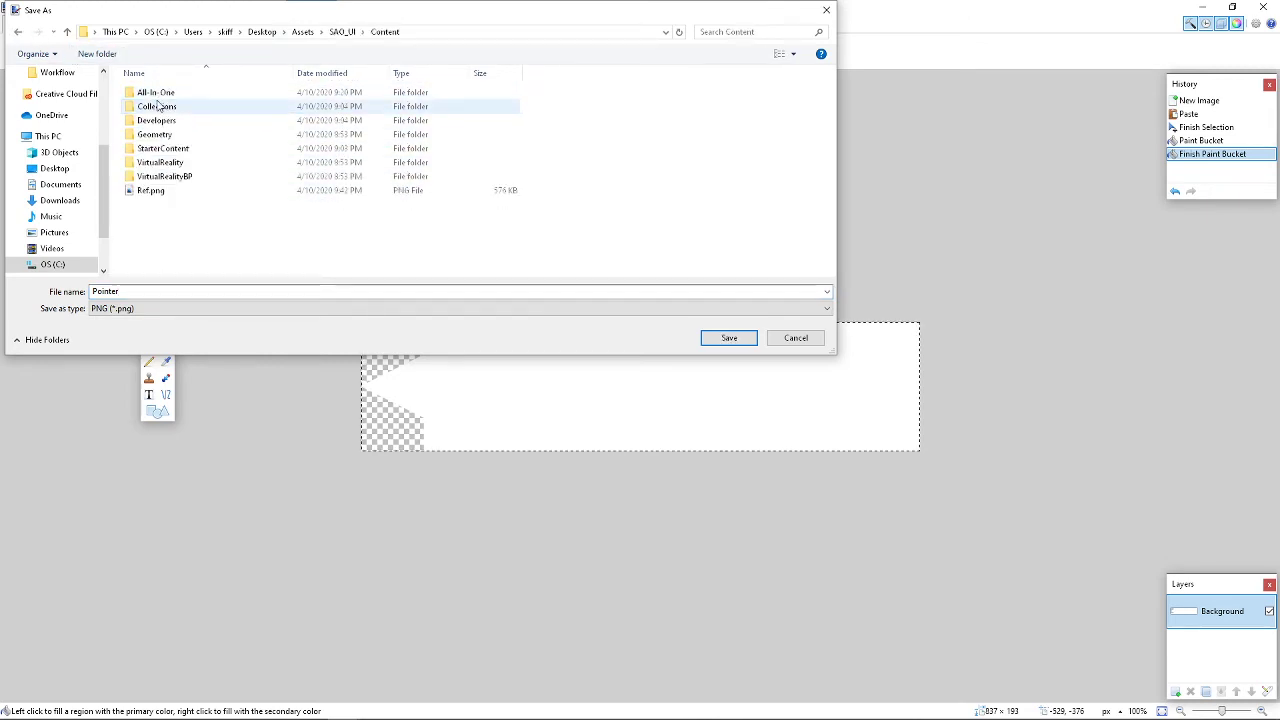
left_click(728, 339)
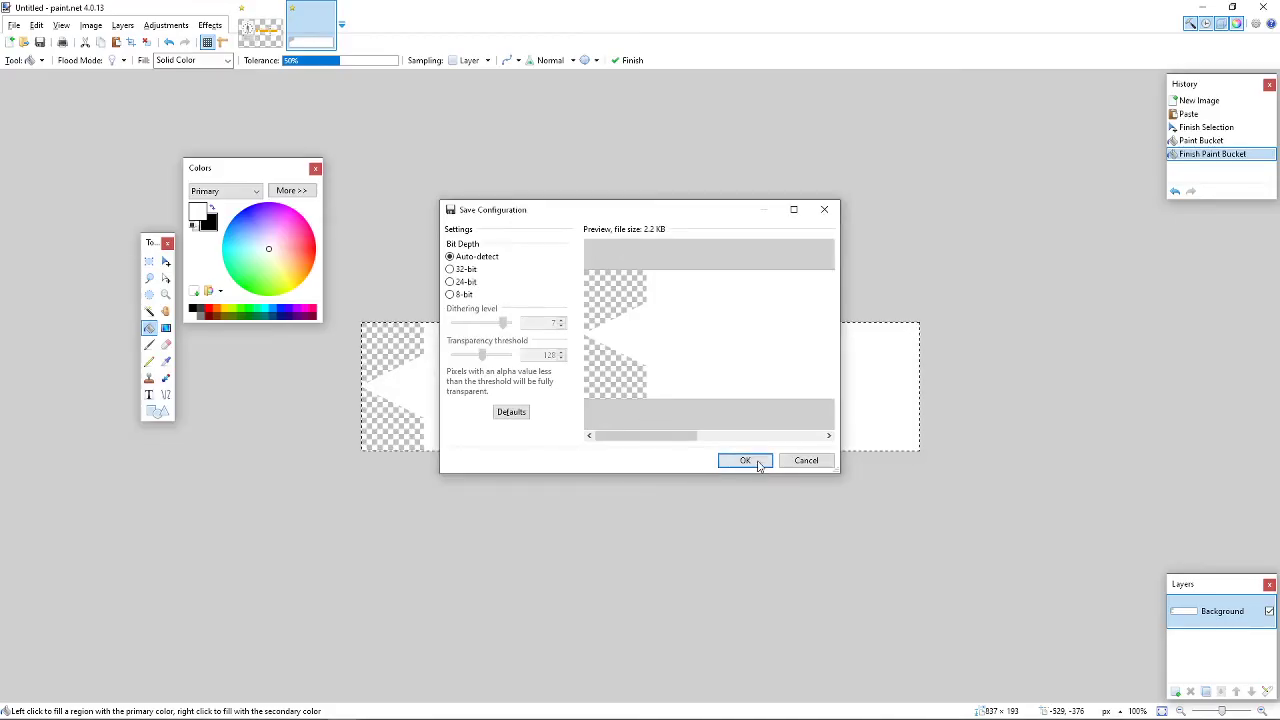
left_click(758, 466)
- Switch to Unreal Editor and assign the Pointer texture to the image inside the SquareButton widget's button
key("alt+Tab")
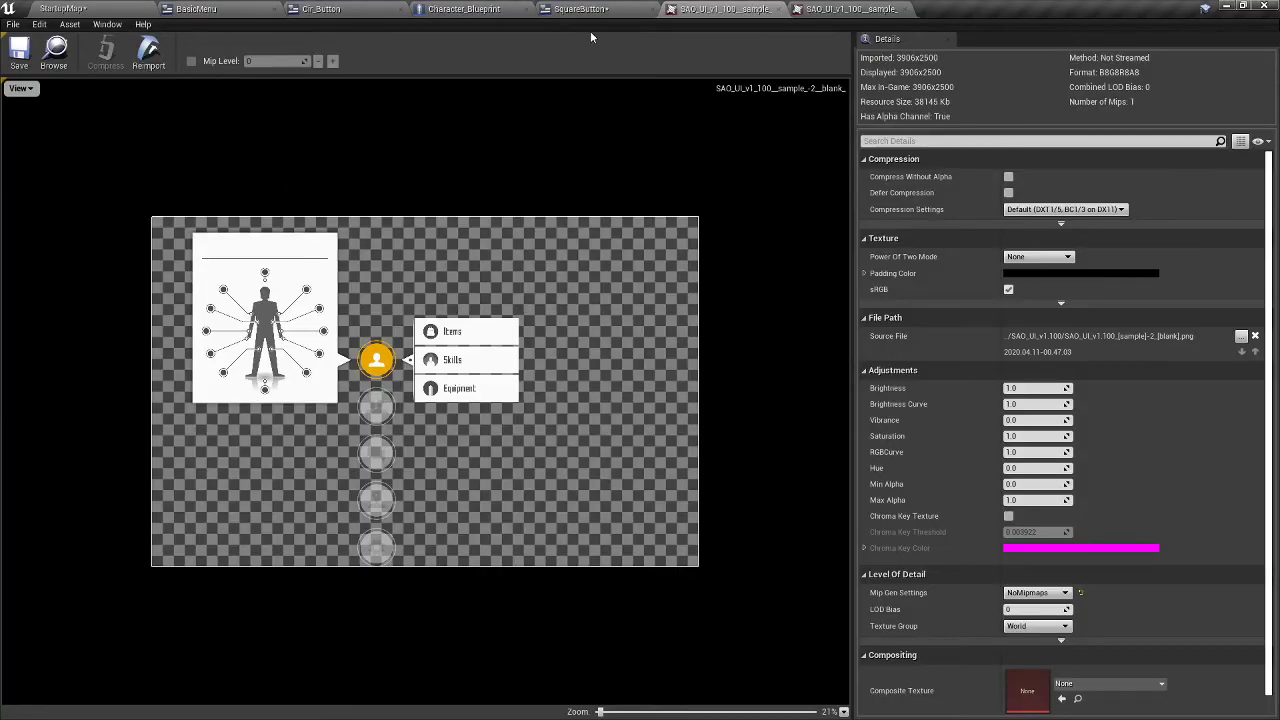
left_click(563, 8)
left_click_drag(563, 8, 705, 8)
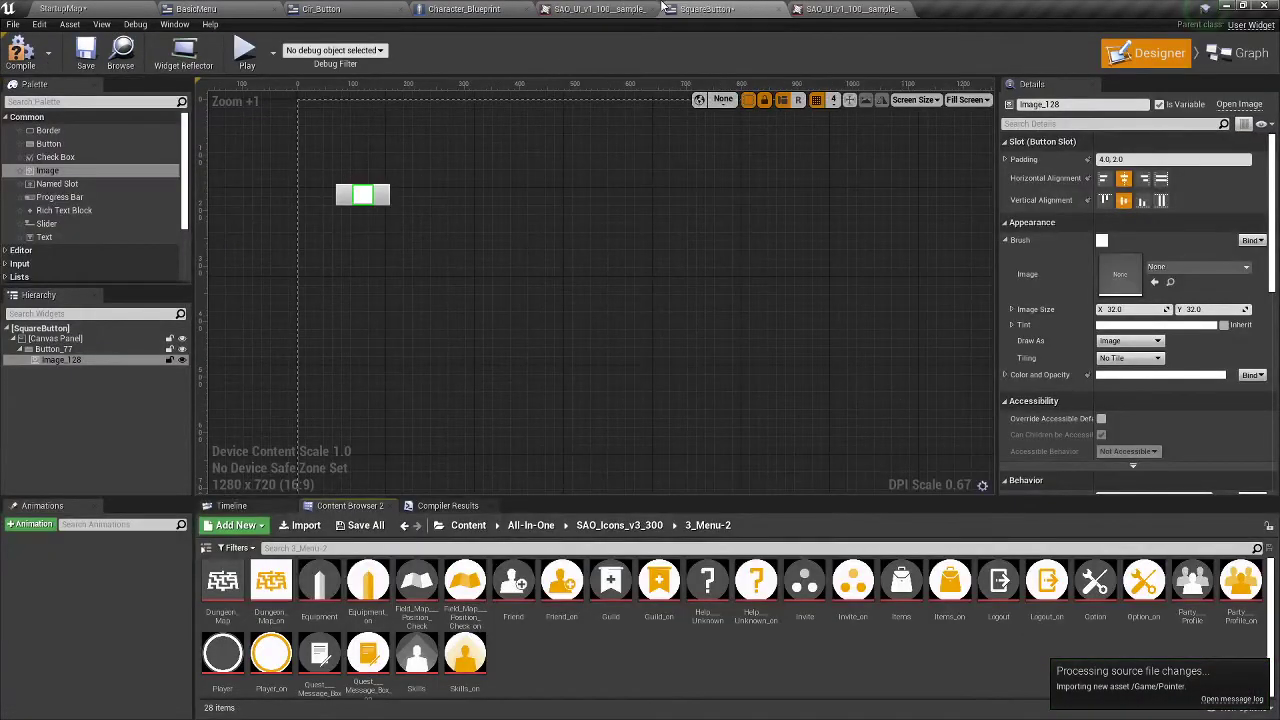
left_click(61, 359)
left_click(1174, 269)
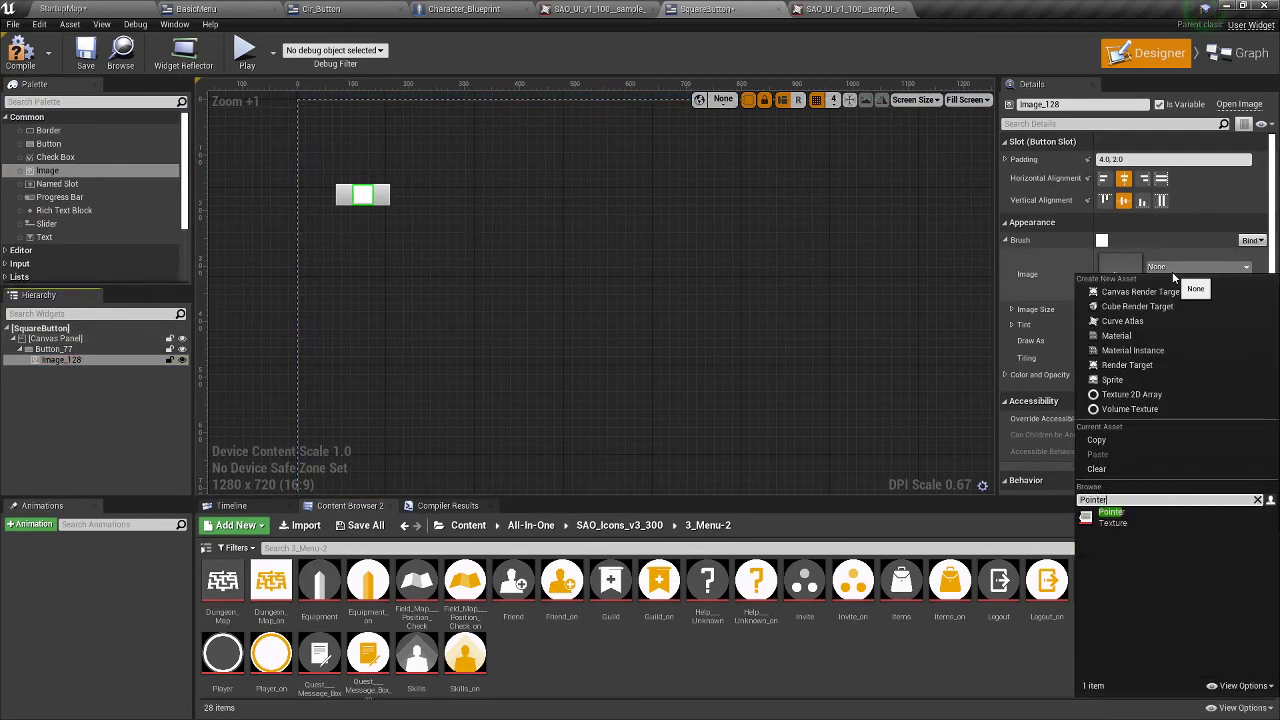
left_click(1105, 514)
- Enable Size To Content for the SquareButton widget's button and move it to the canvas origin at position 0, 0
scroll(481, 231, "up", 15)
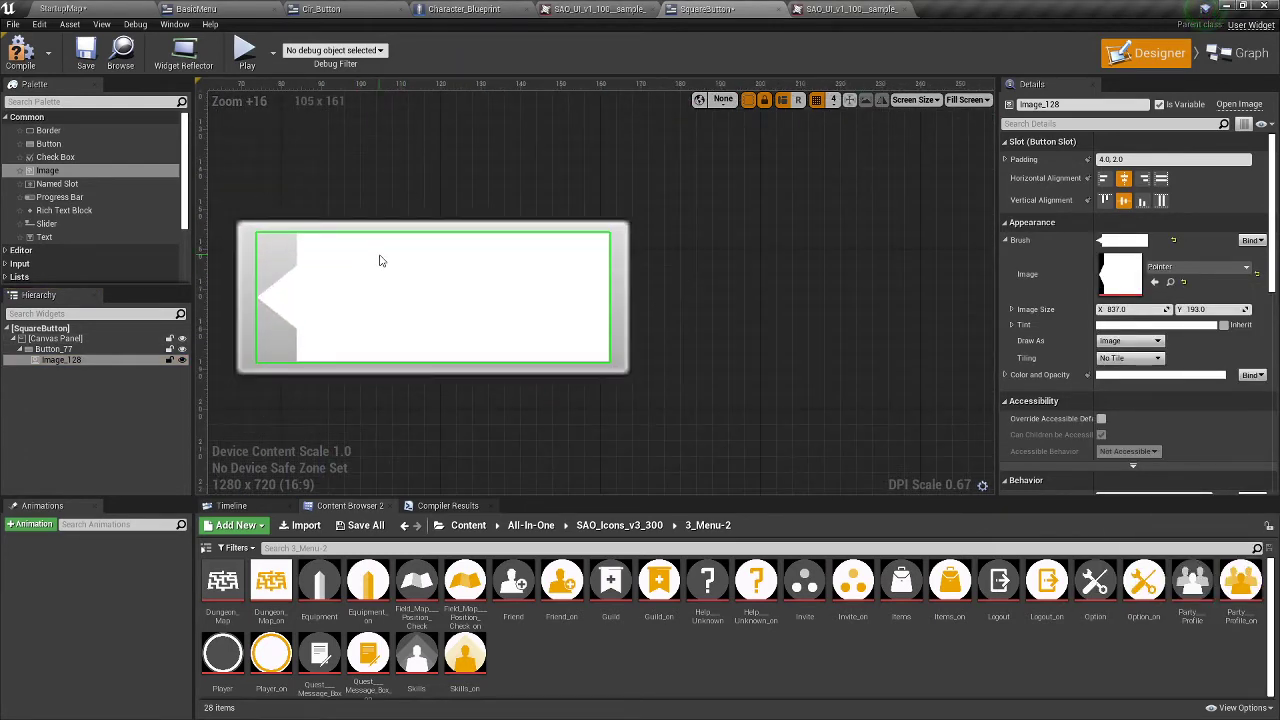
scroll(382, 260, "down", 12)
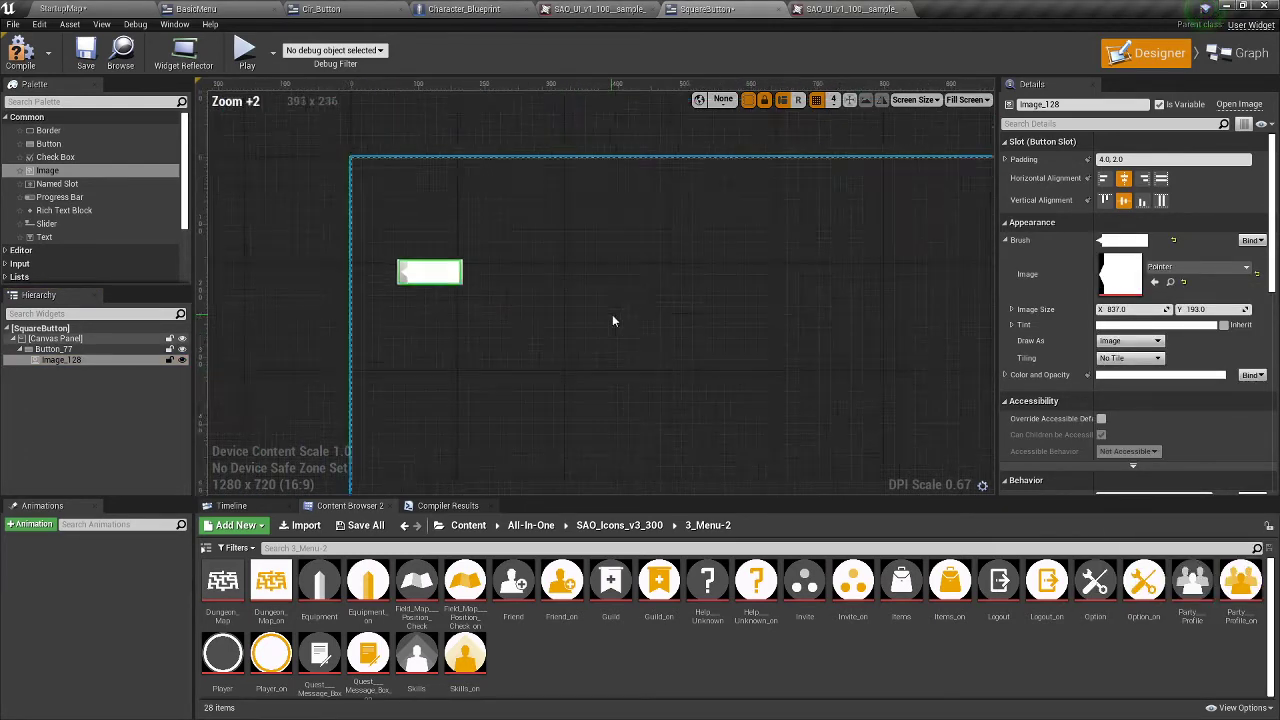
left_click(50, 349)
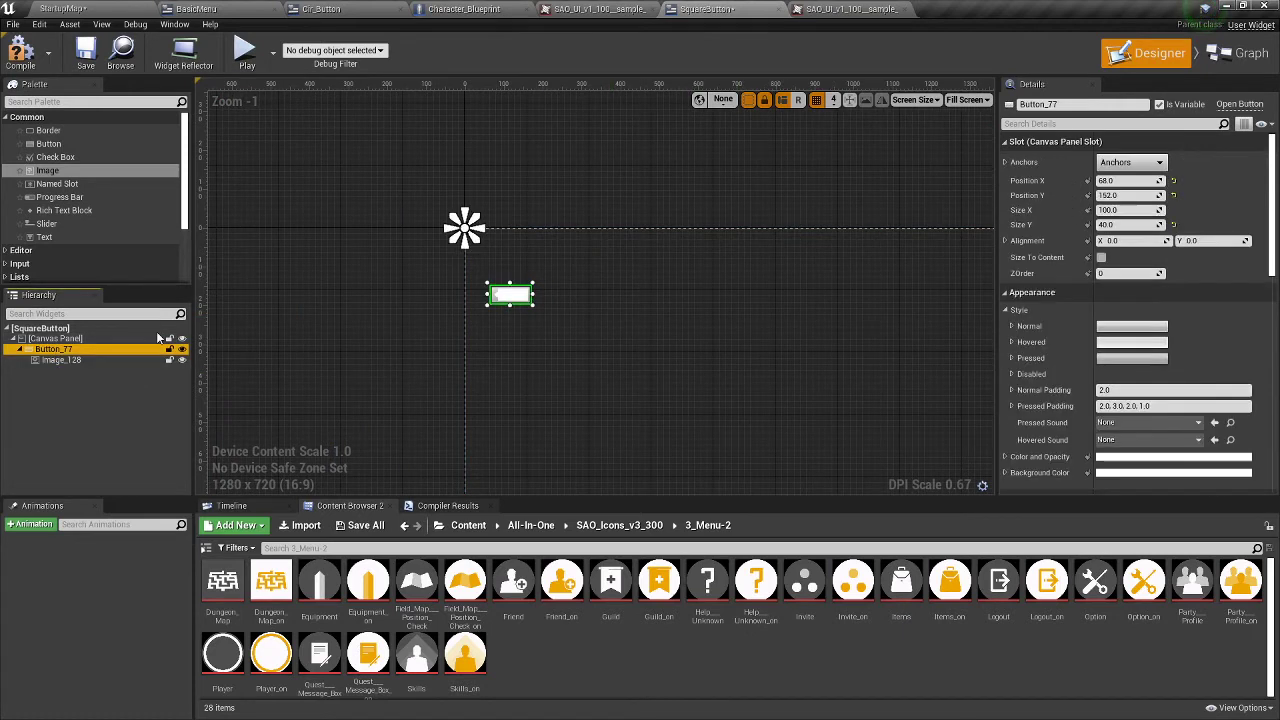
left_click(1101, 258)
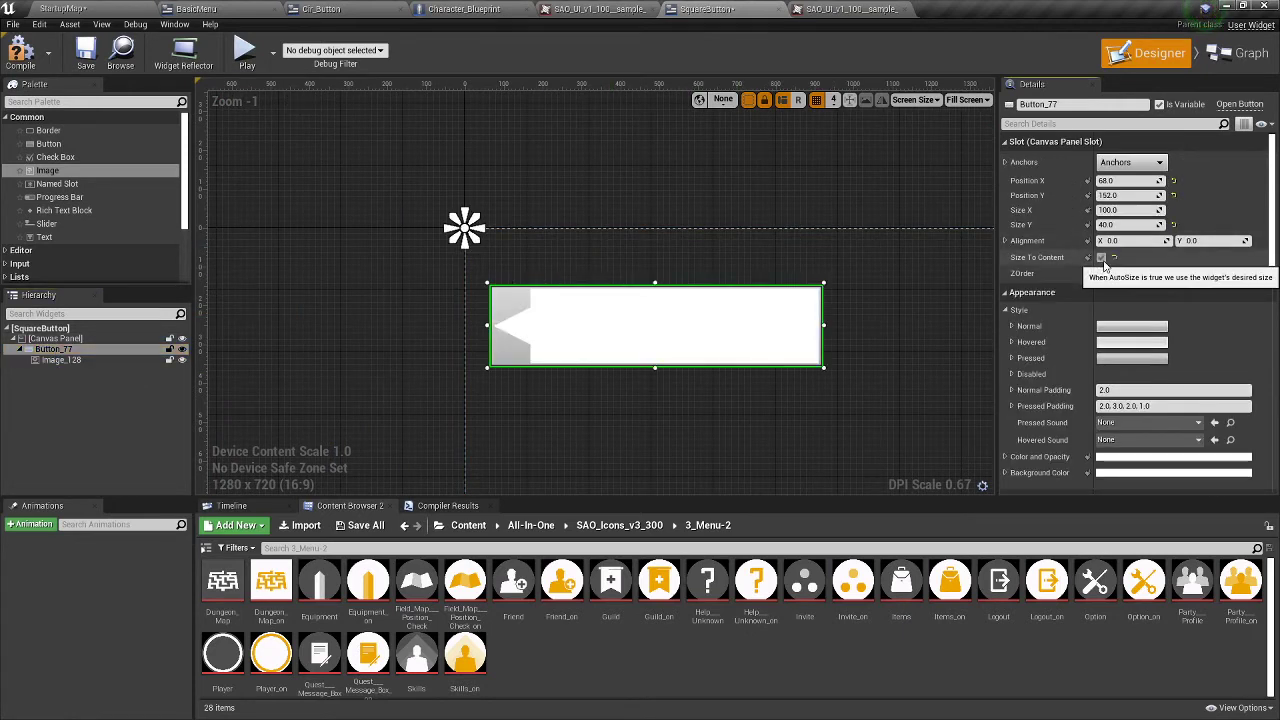
left_click_drag(749, 303, 712, 253)
left_click(820, 293)
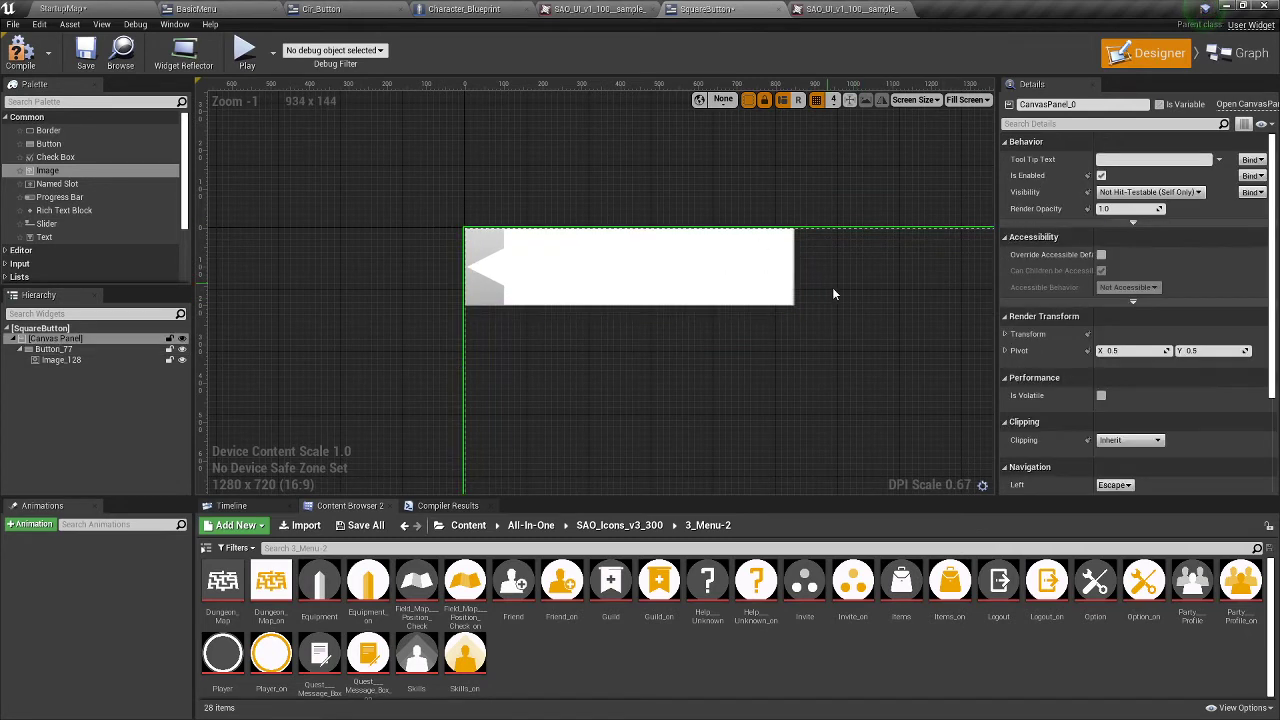
- Spread the button's anchors from the canvas origin so they match the button's four corners
scroll(700, 290, "down", 4)
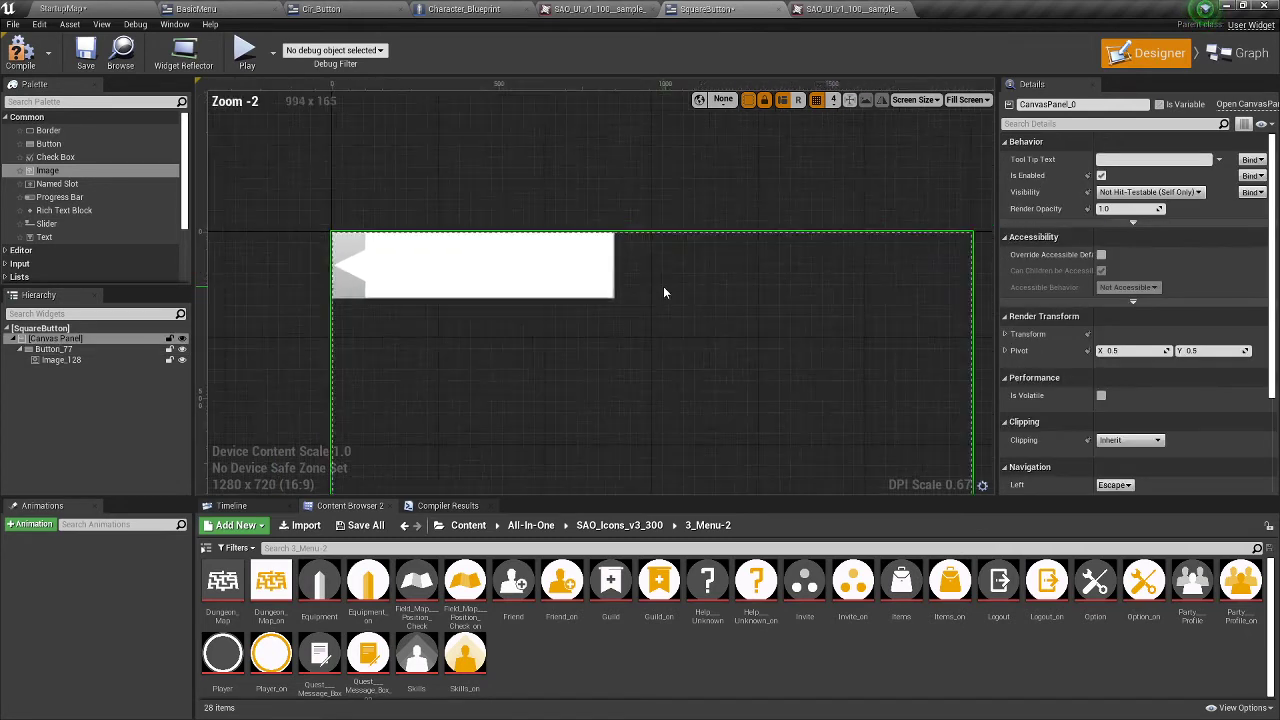
left_click(110, 348)
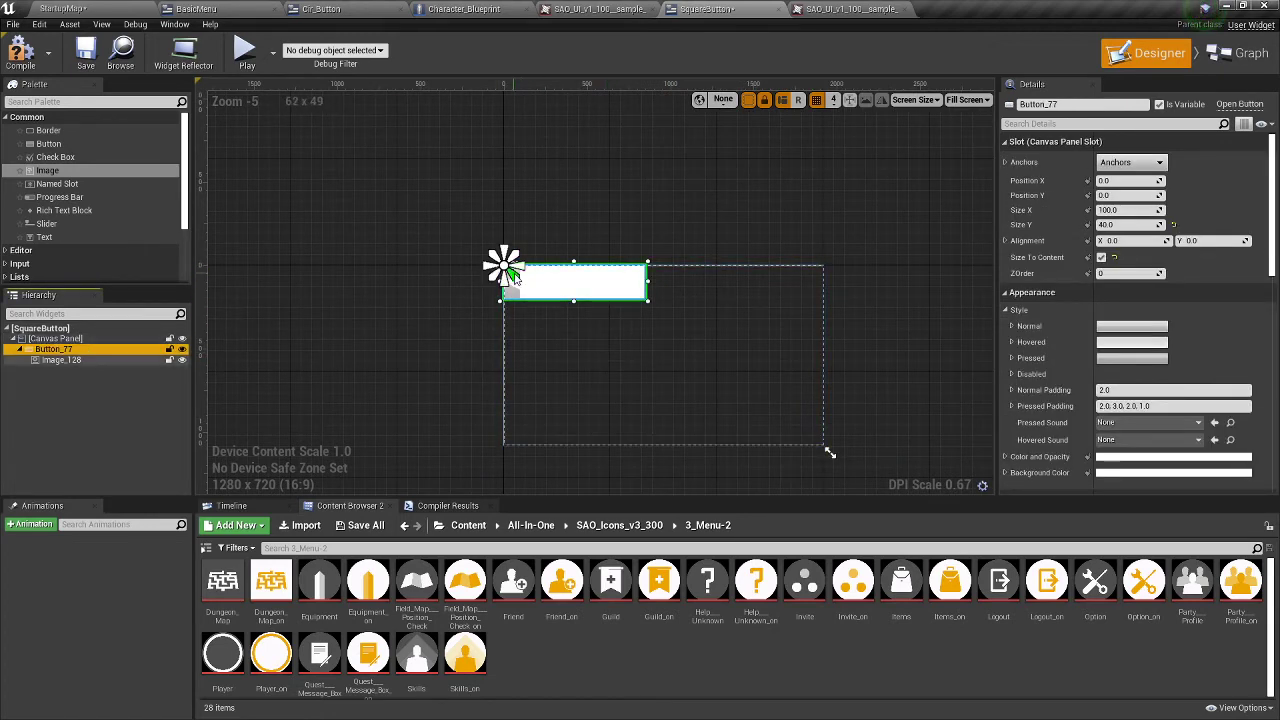
left_click_drag(512, 271, 641, 257)
scroll(656, 309, "up", 7)
scroll(583, 295, "down", 5)
right_click_drag(526, 311, 630, 373)
scroll(380, 313, "down", 6)
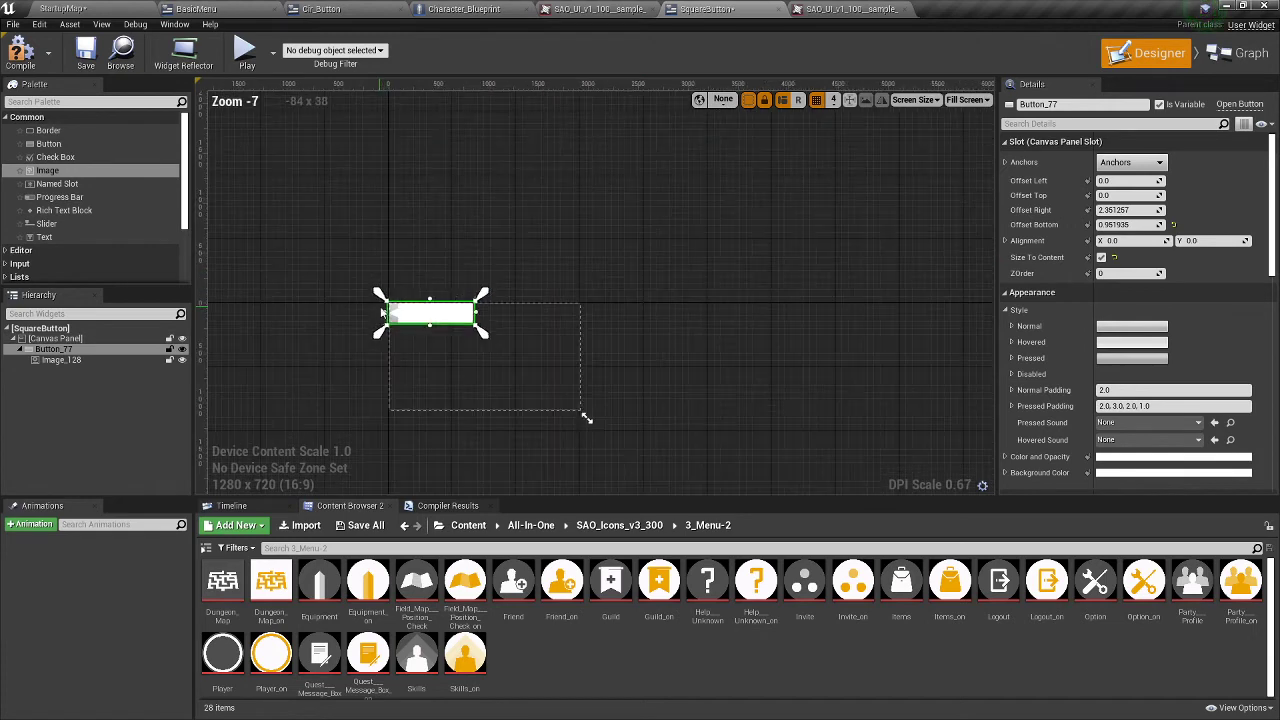
scroll(400, 300, "up", 5)
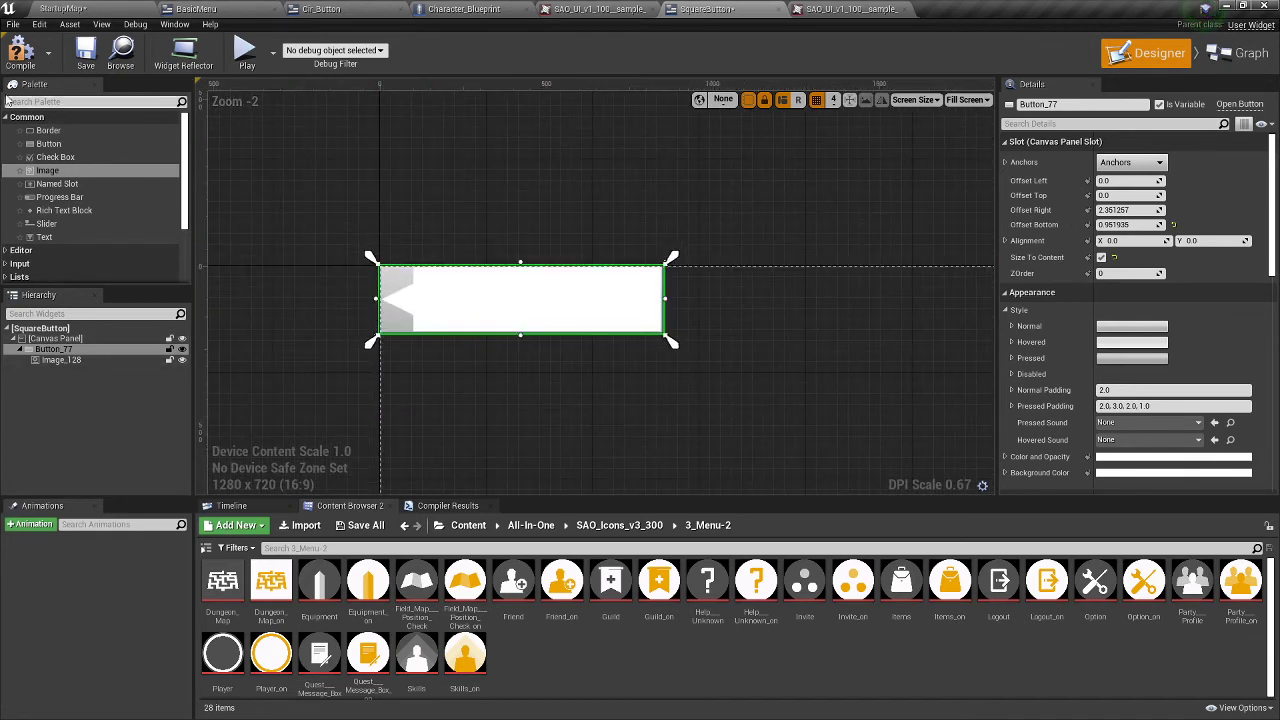
scroll(312, 262, "up", 3)
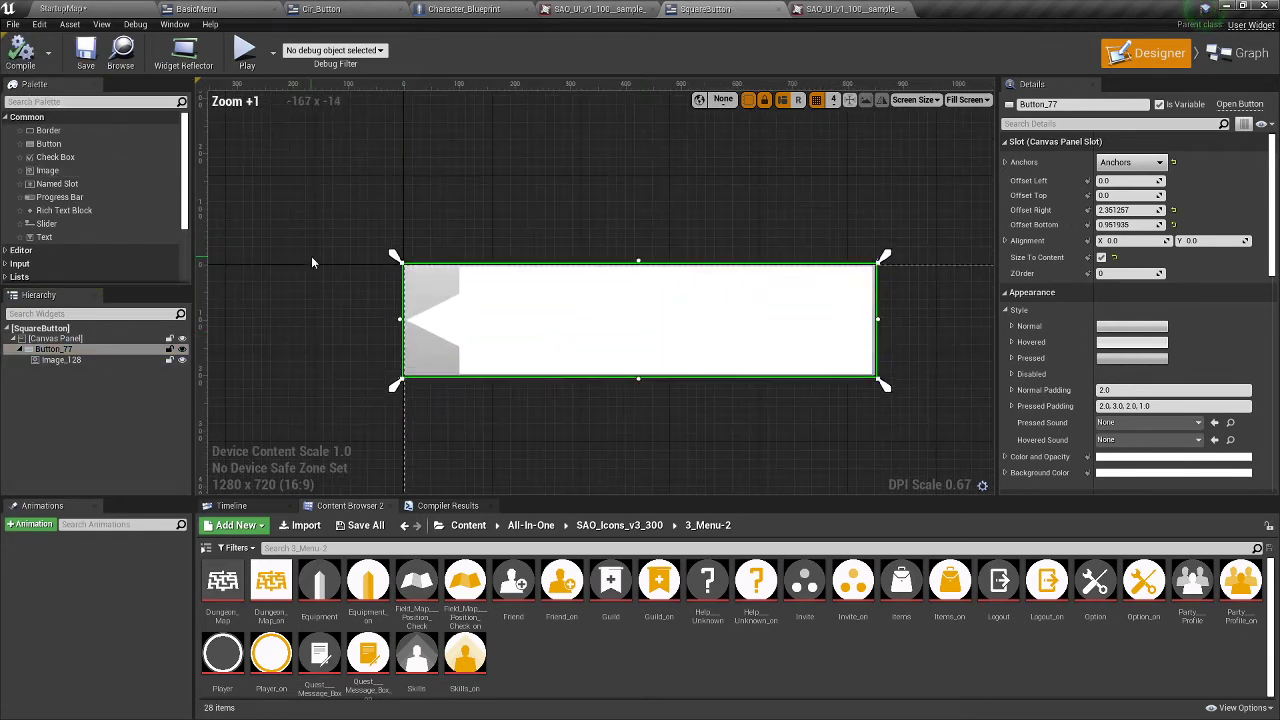
- Expand the button's Normal style and open its Draw As choices
left_click(870, 352)
left_click(870, 352)
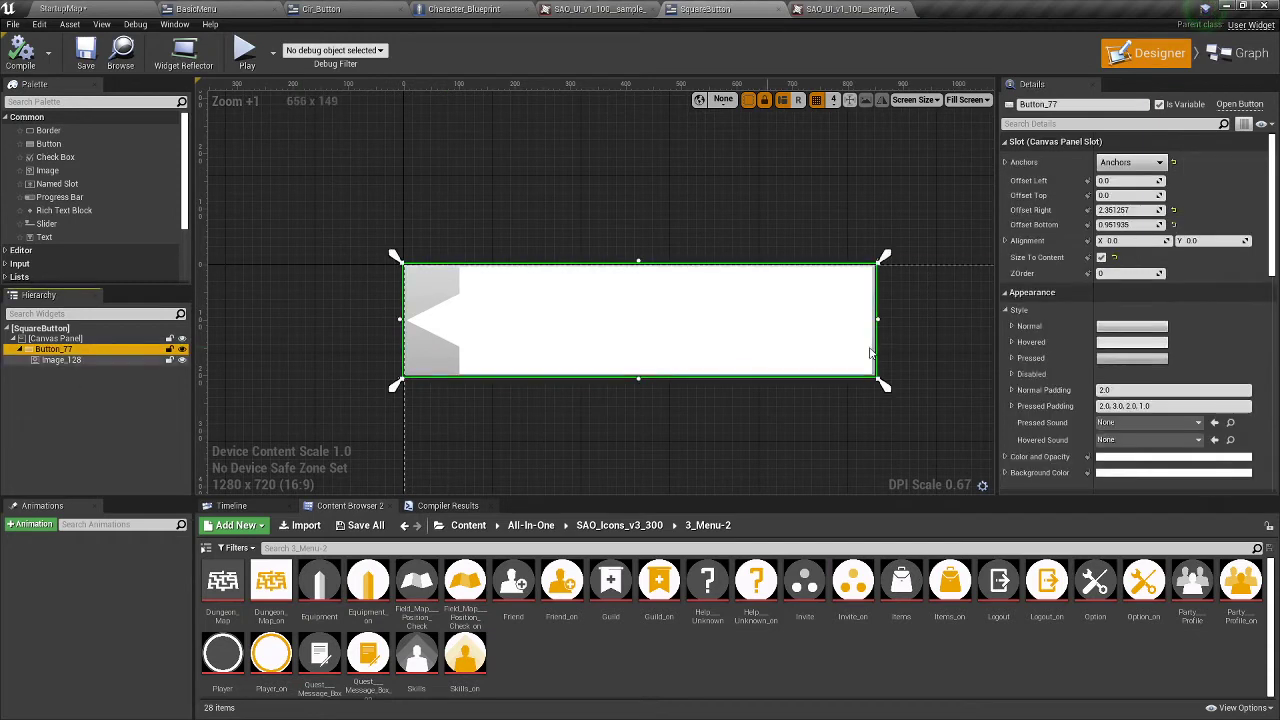
scroll(1150, 330, "down", 2)
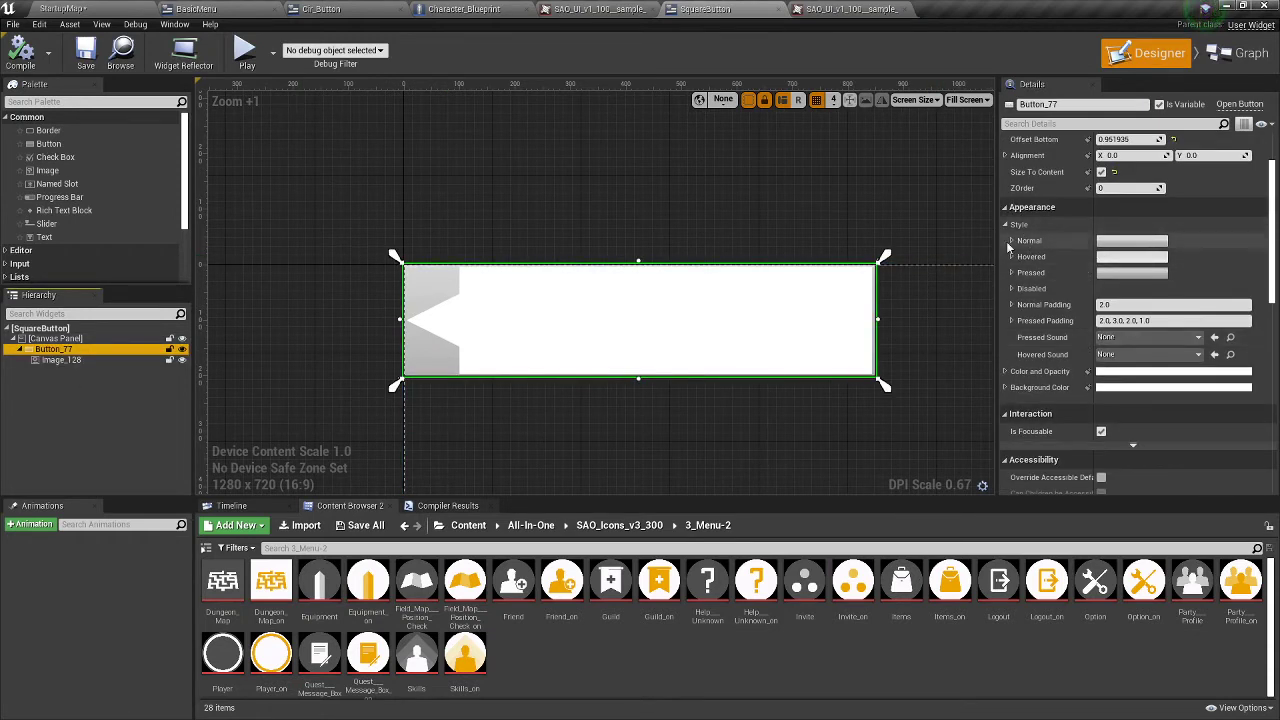
left_click(1120, 248)
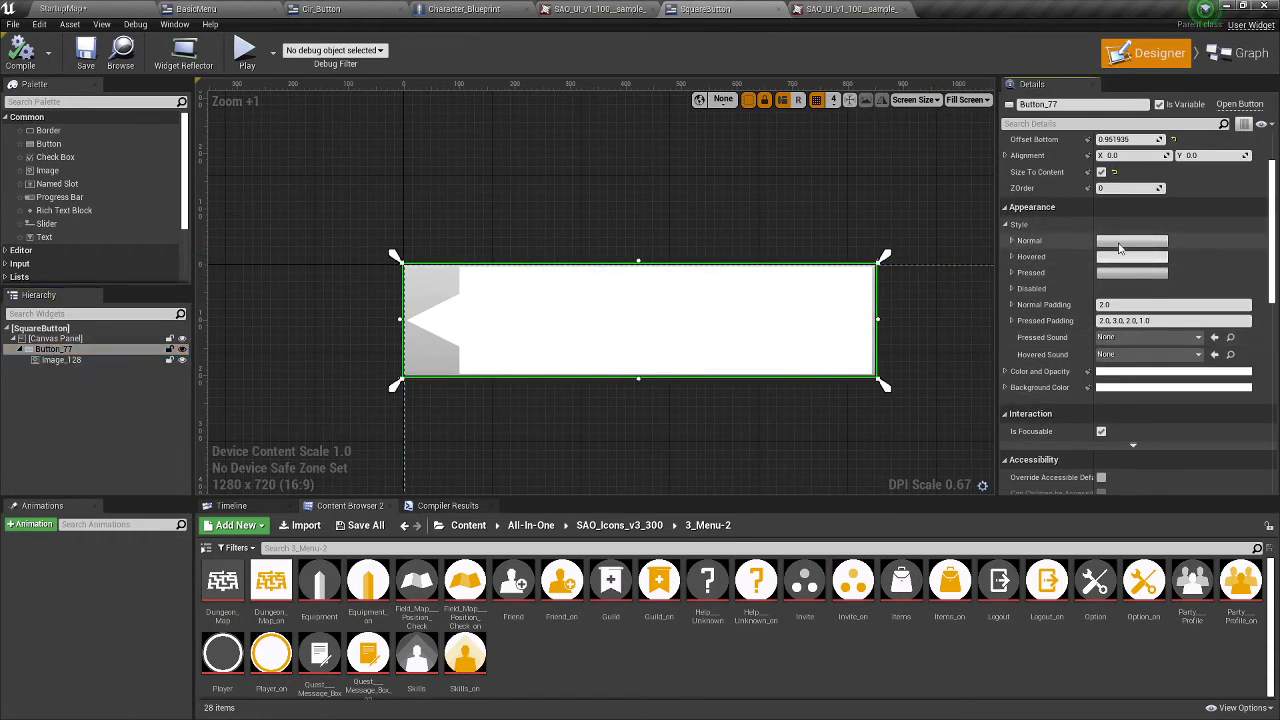
left_click(1011, 241)
left_click(1145, 342)
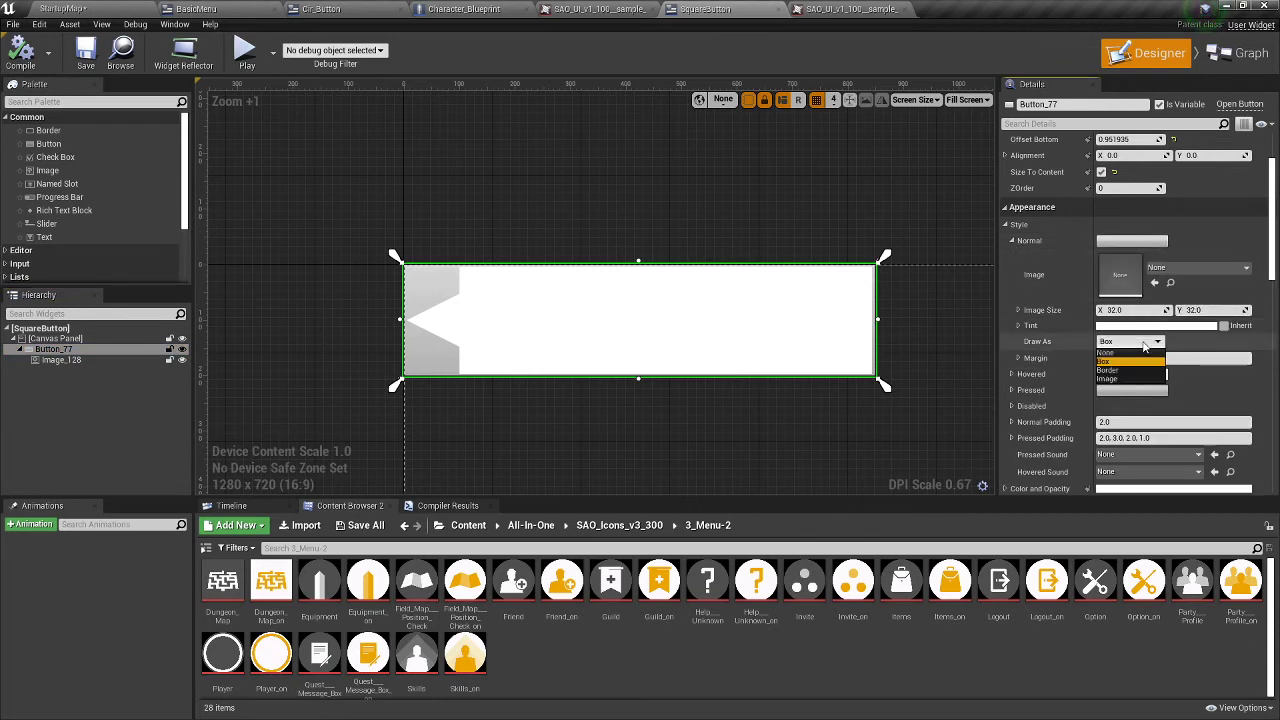
- Set Draw As to None for the Normal, Hovered and Pressed styles of Button_77
left_click(1107, 378)
left_click(1012, 241)
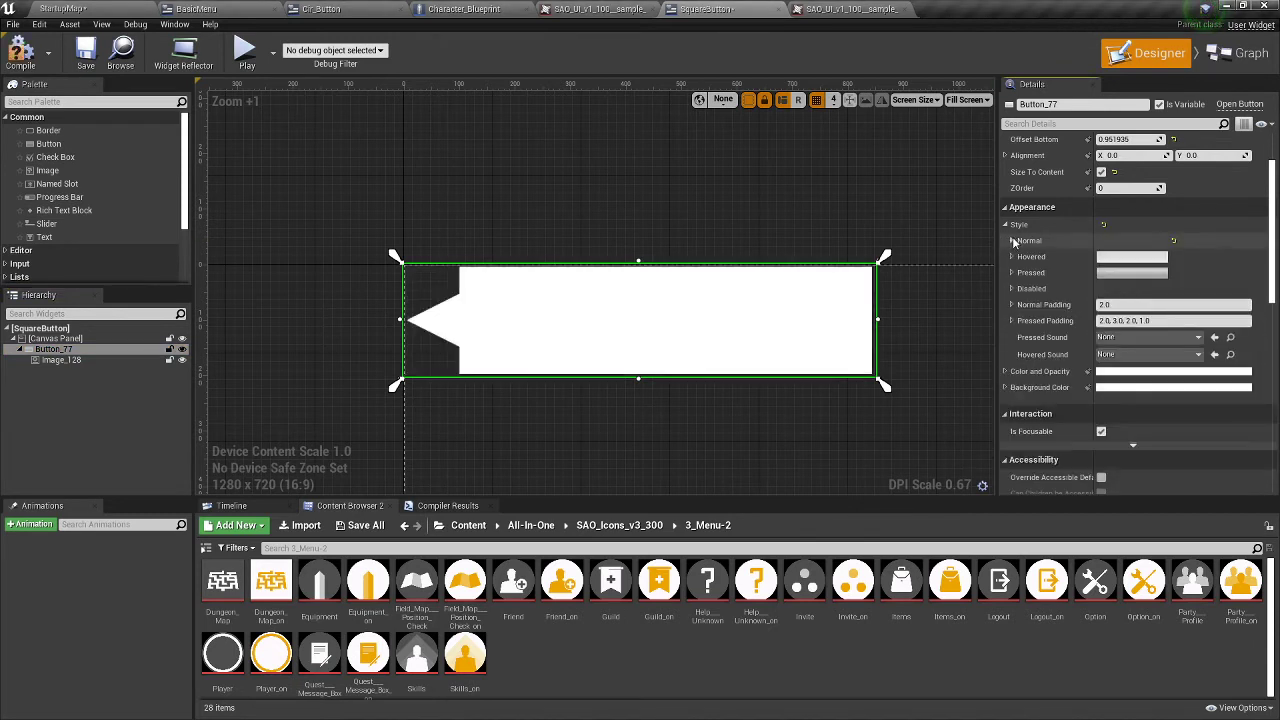
left_click(1012, 257)
left_click(1130, 357)
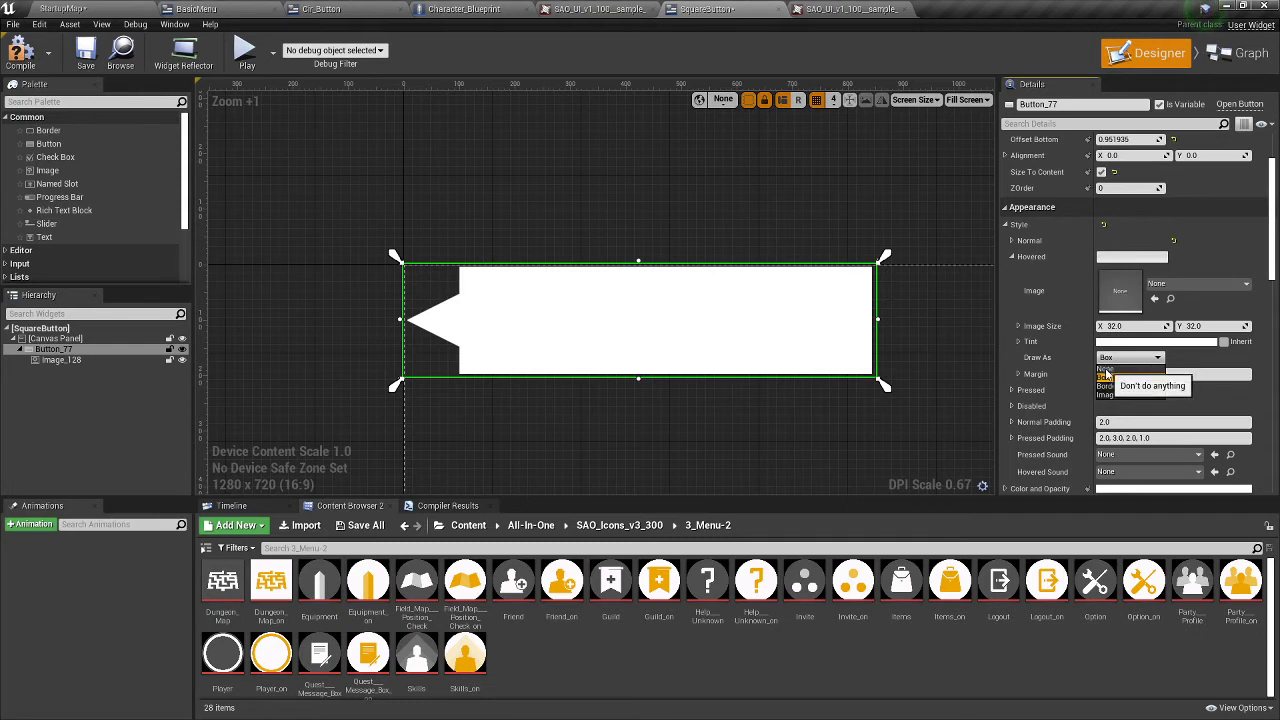
left_click(1105, 372)
left_click(1012, 257)
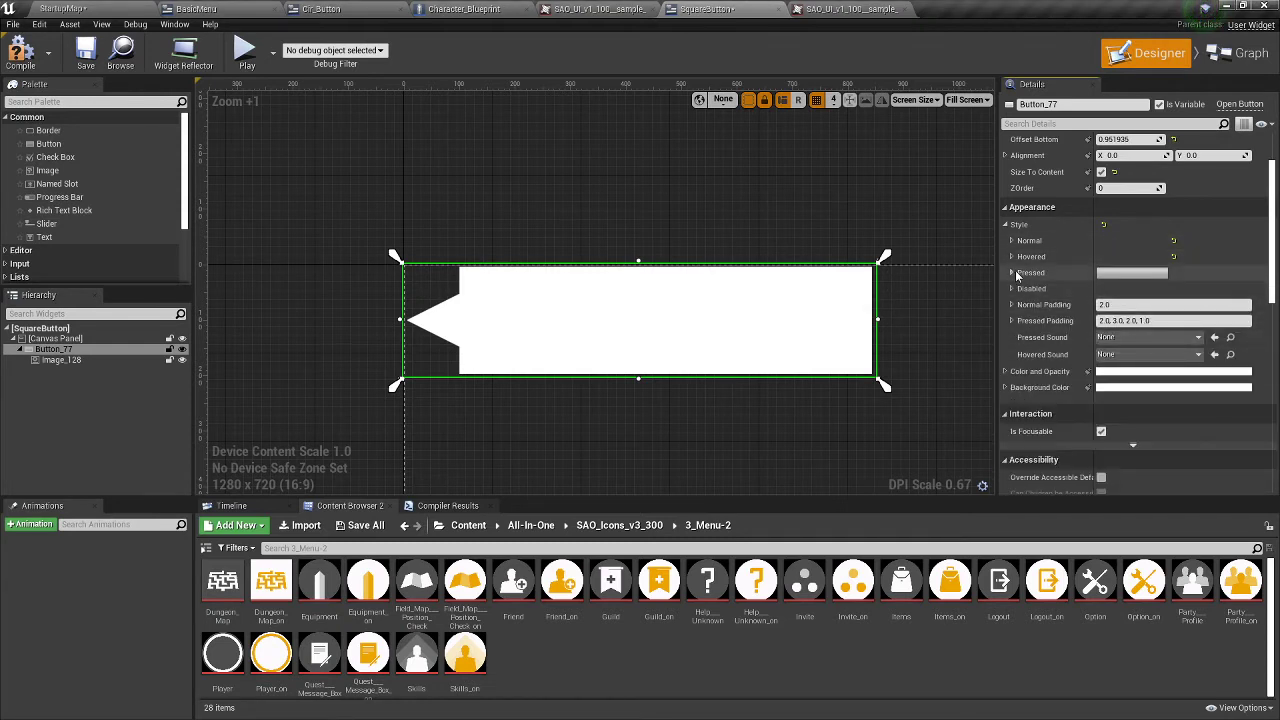
left_click(1012, 273)
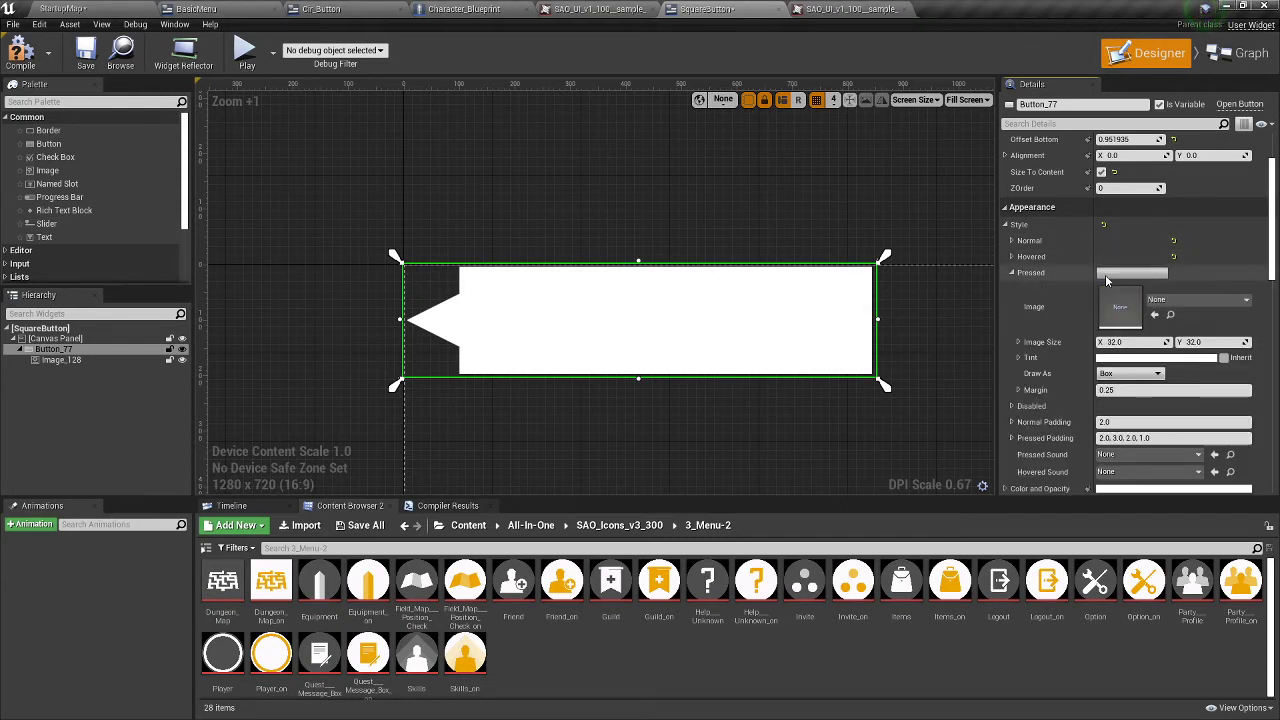
left_click(1130, 373)
left_click(1120, 389)
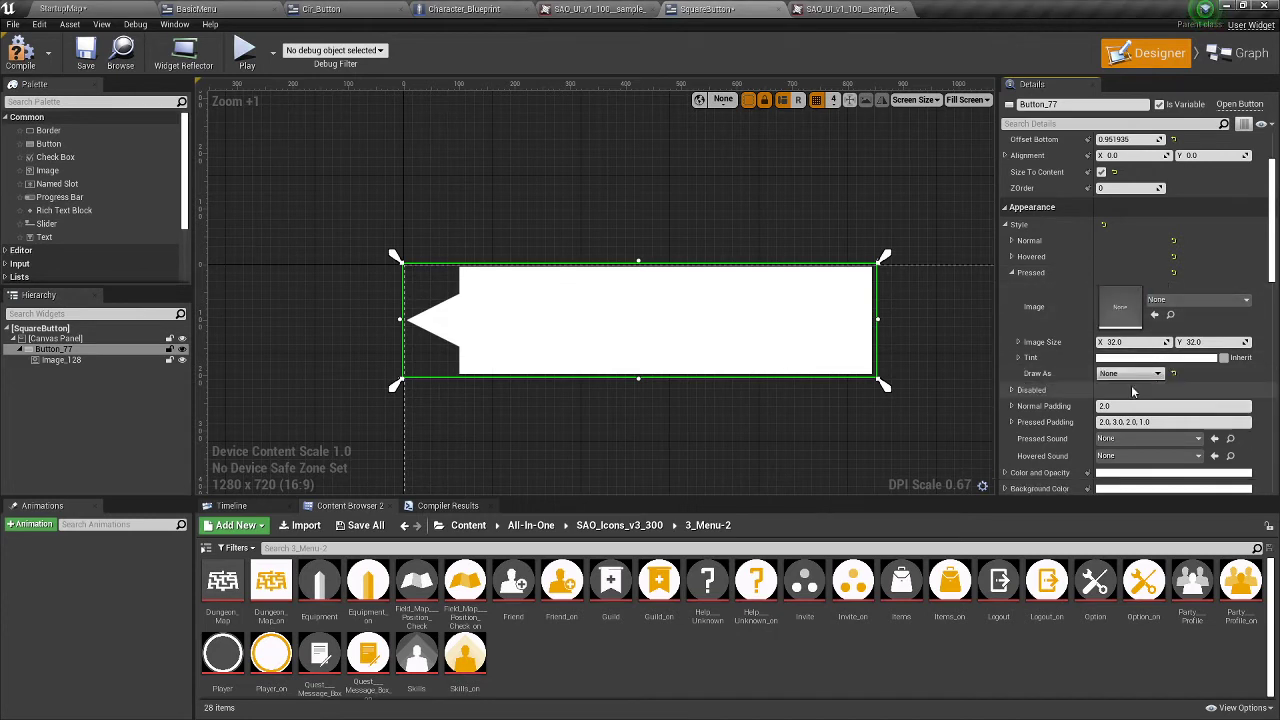
left_click(1012, 272)
left_click(1006, 224)
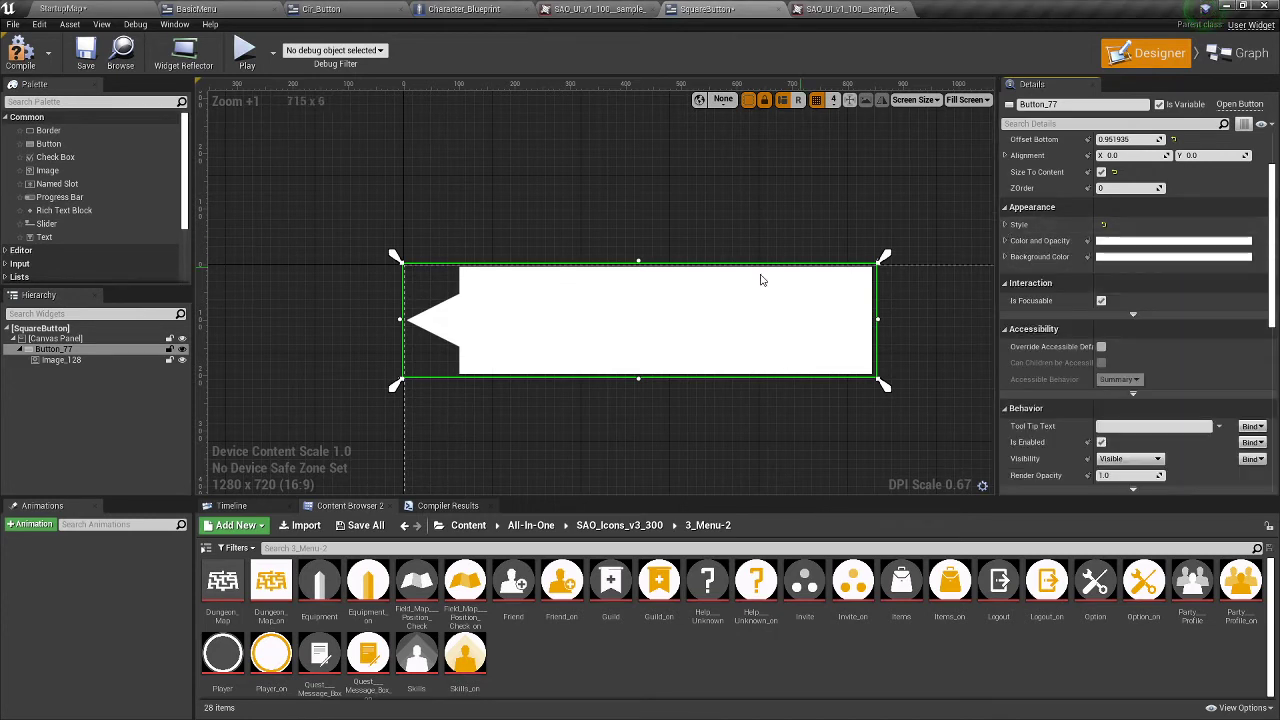
- Rename the image nested inside Button_77 to Pointer
right_click_drag(702, 267, 660, 237)
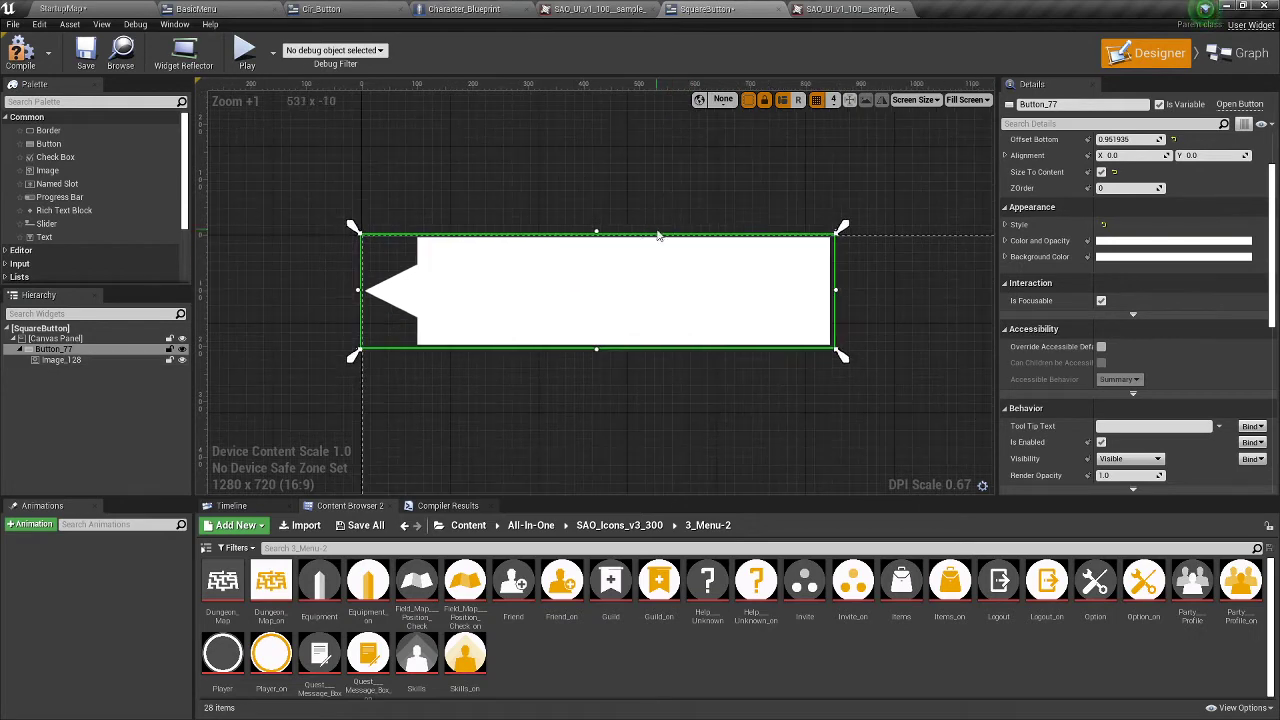
left_click(587, 398)
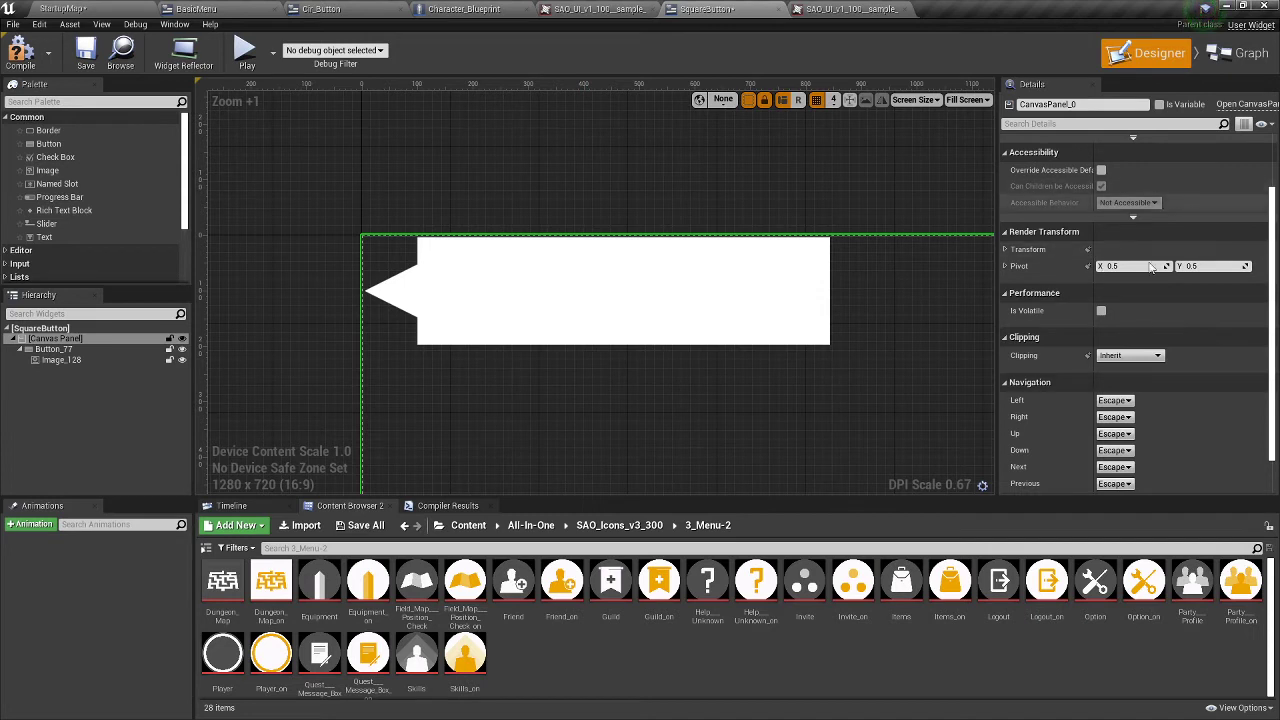
scroll(1152, 266, "up", 3)
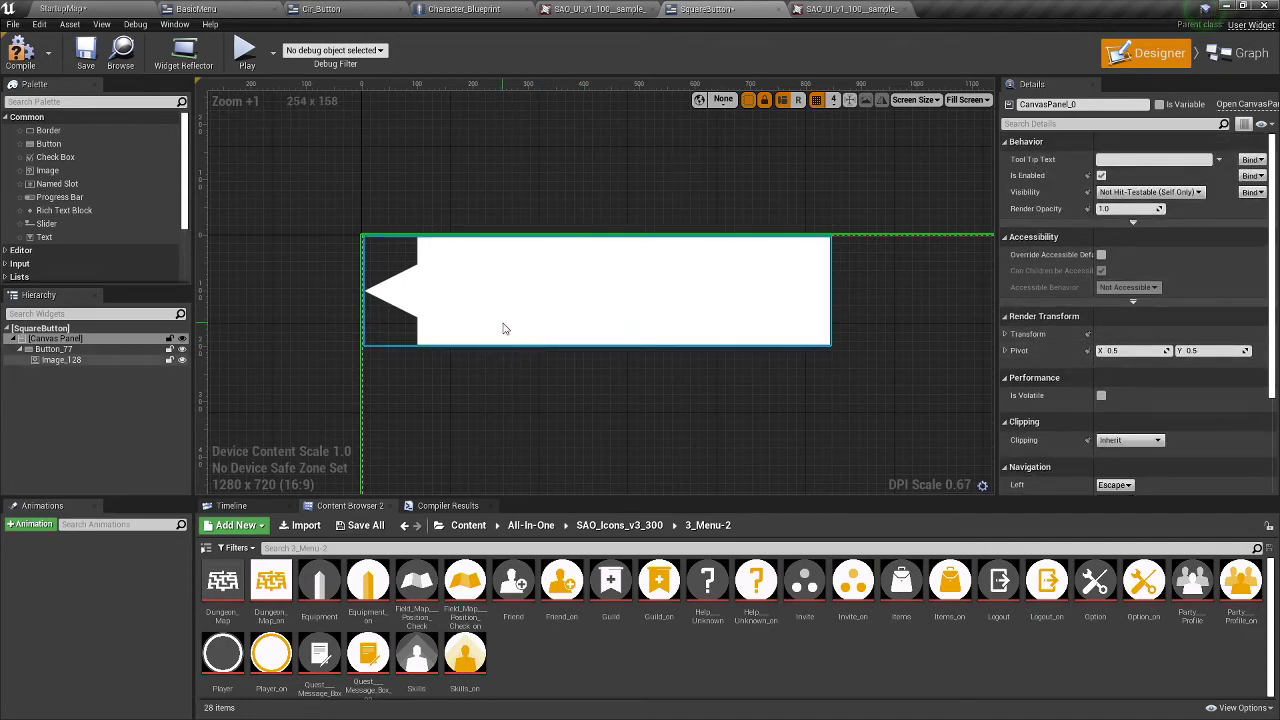
left_click(370, 320)
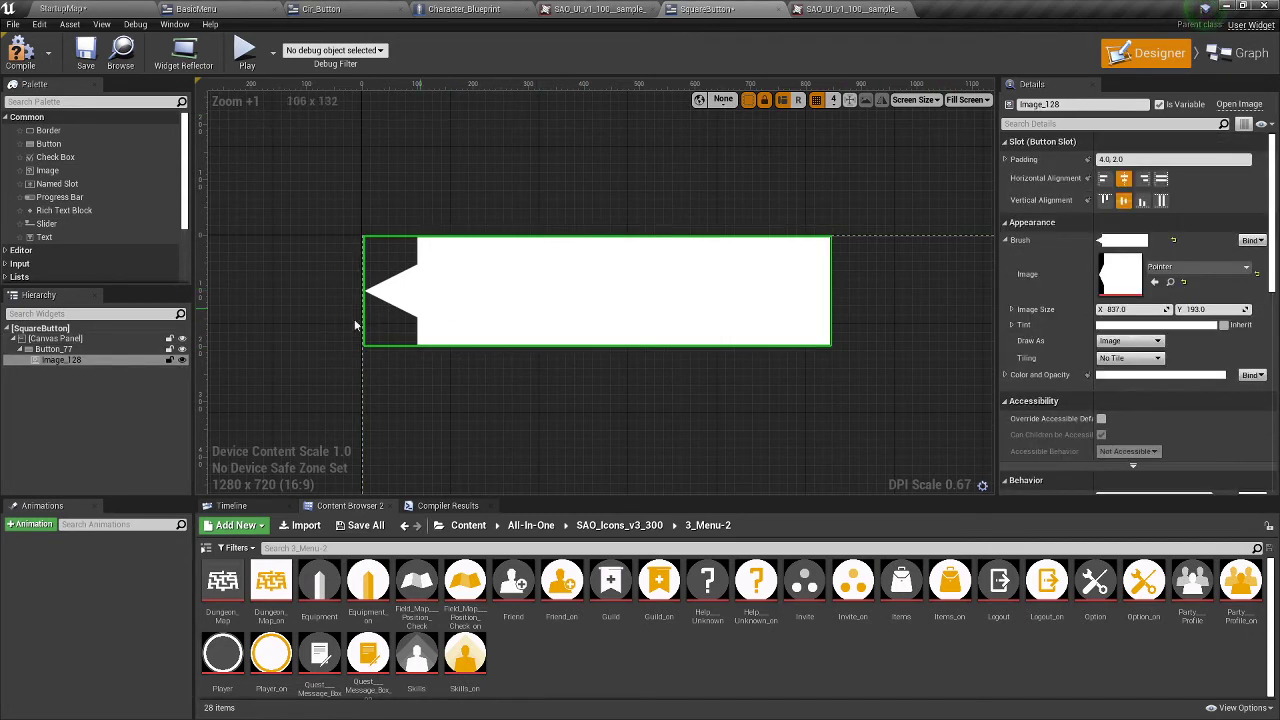
left_click(77, 365)
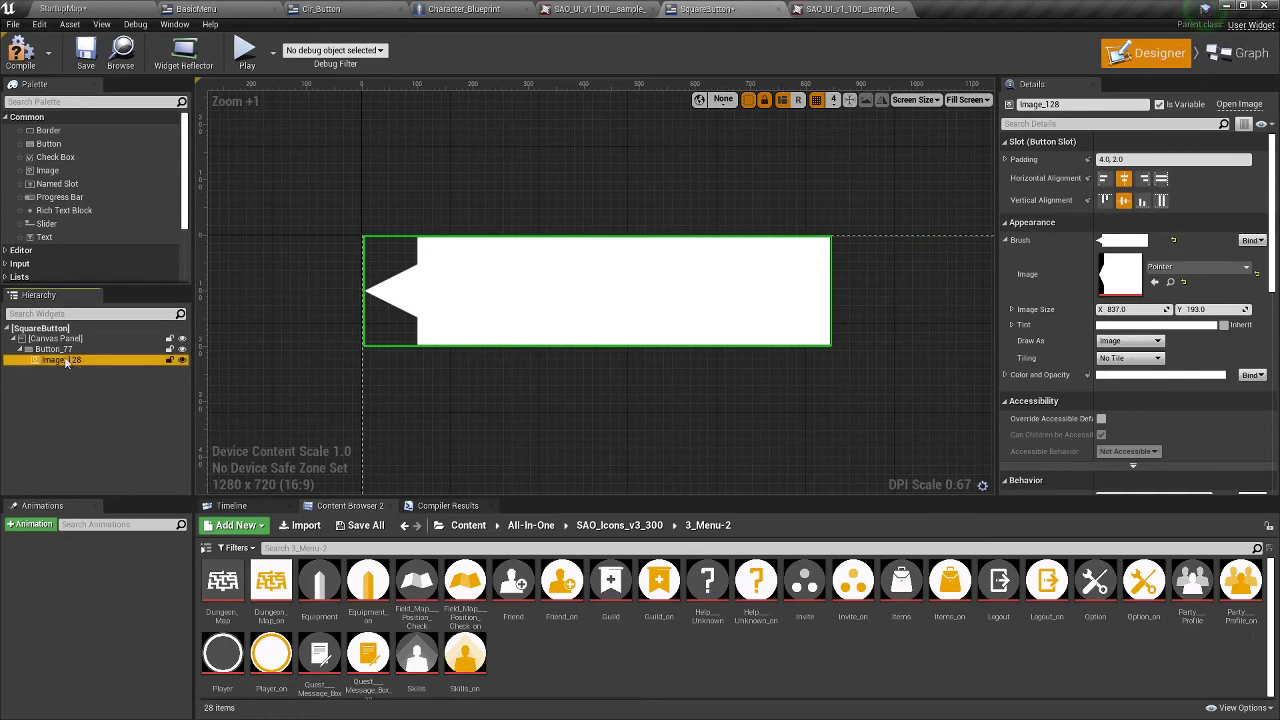
left_click(66, 362)
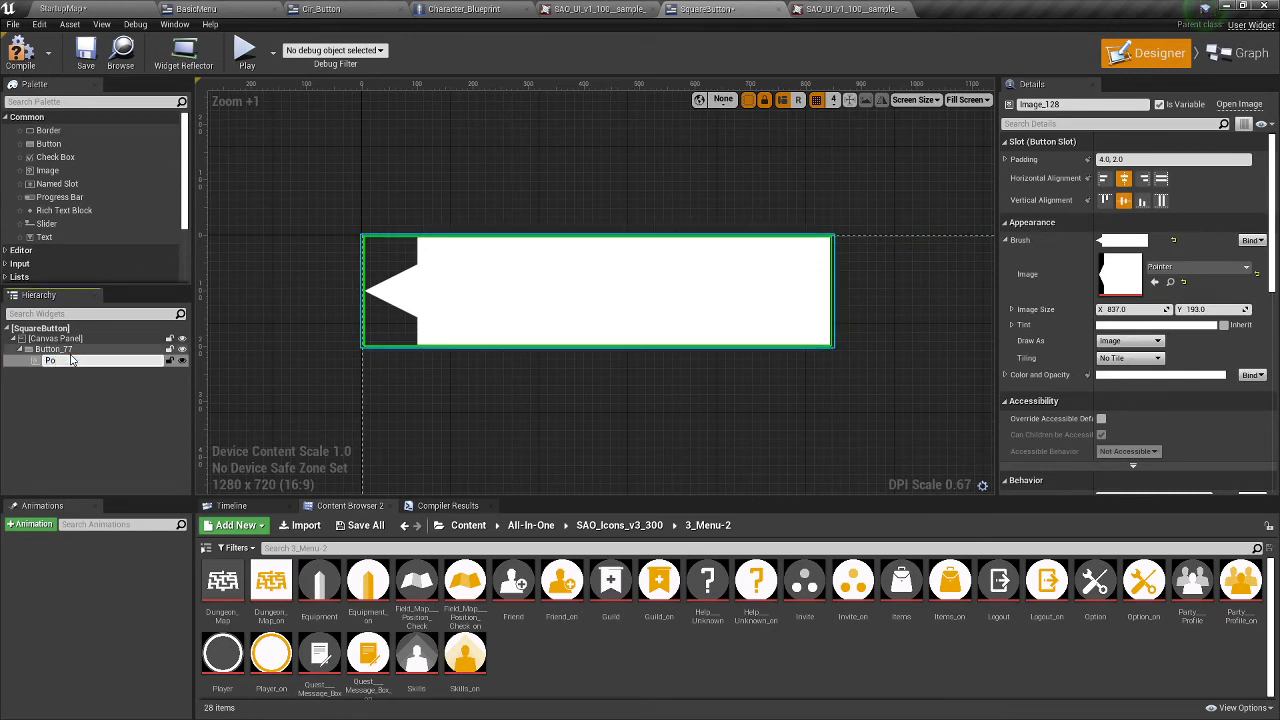
type("Pointer")
key("Return")
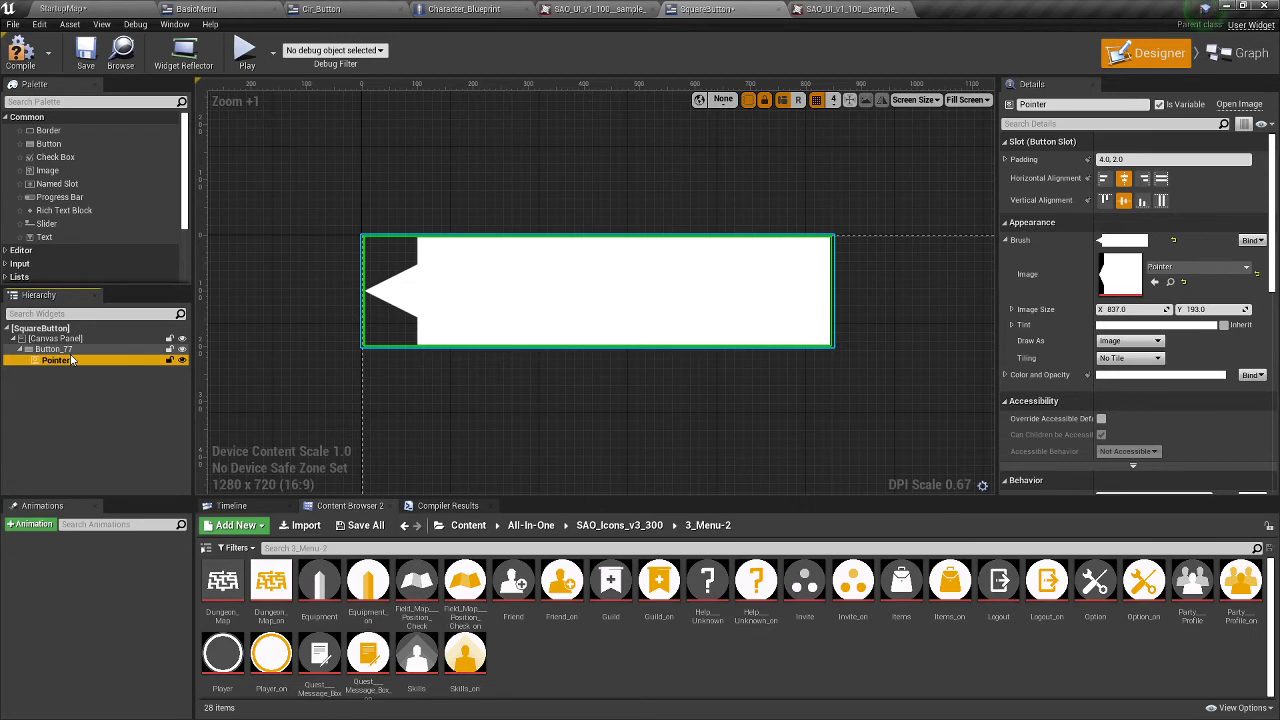
- Compile the SquareButton widget blueprint after the image rename
left_click(1240, 53)
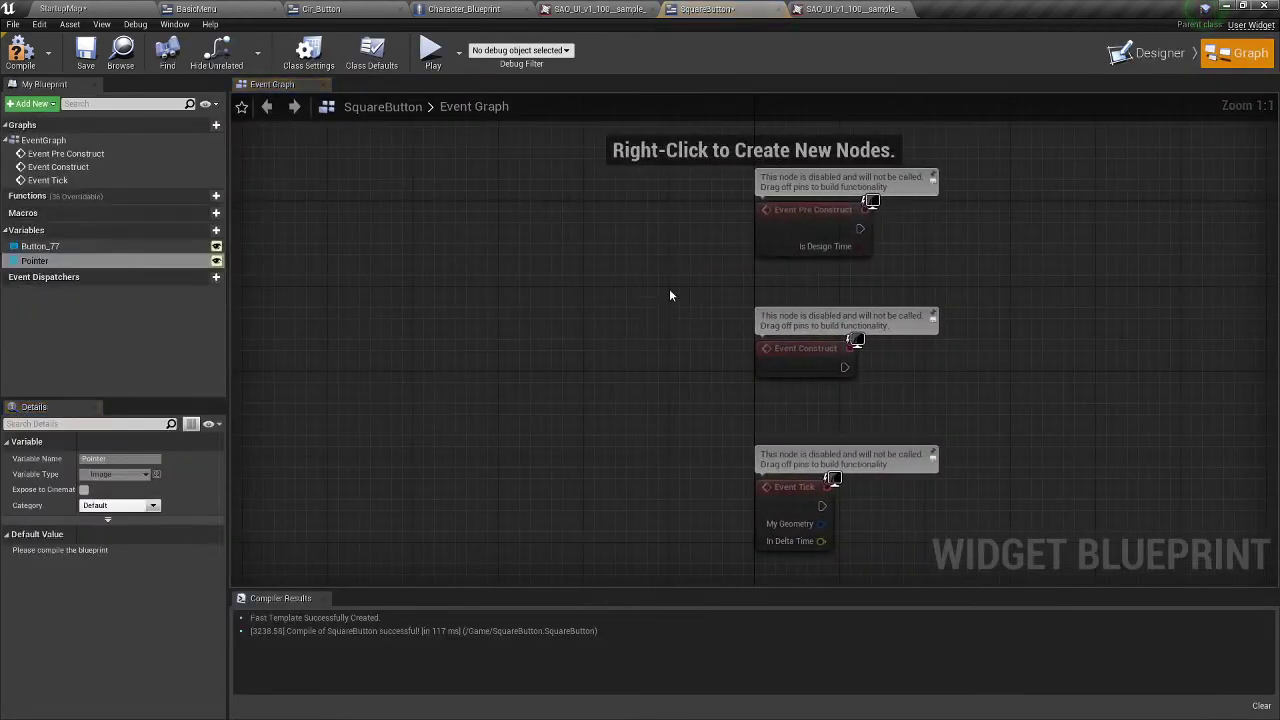
right_click_drag(670, 291, 501, 332)
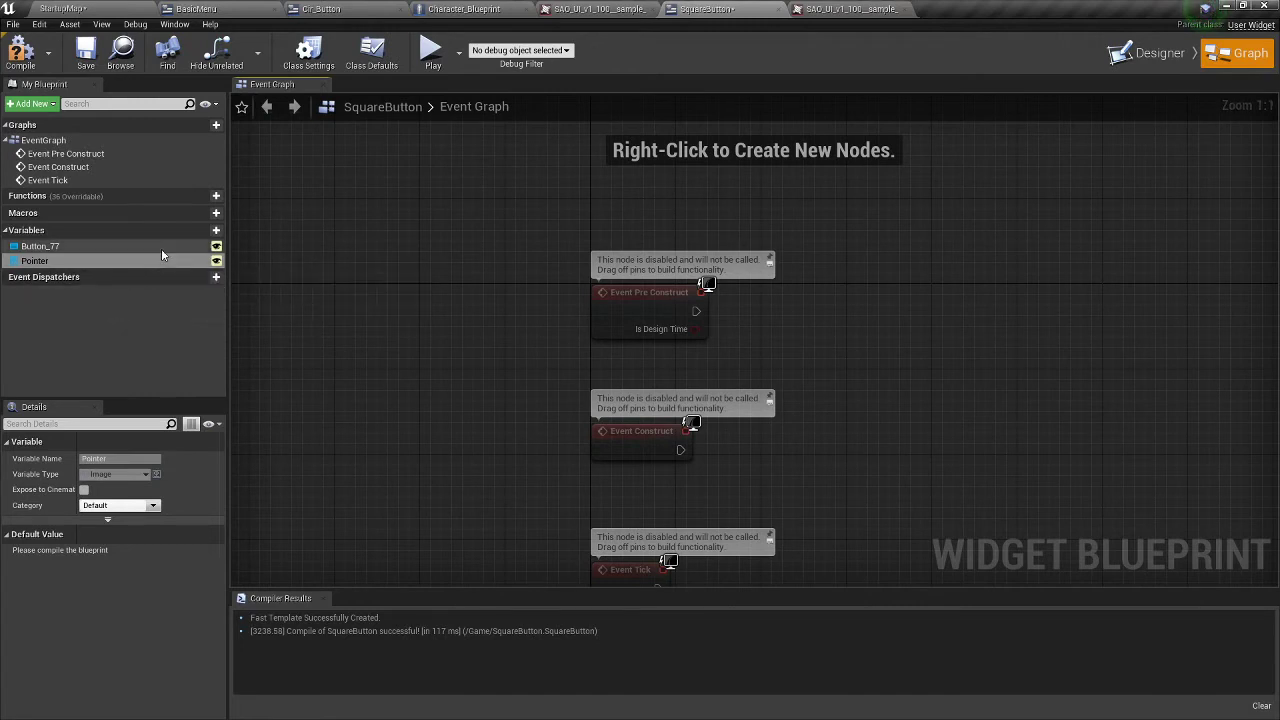
left_click_drag(176, 261, 808, 337)
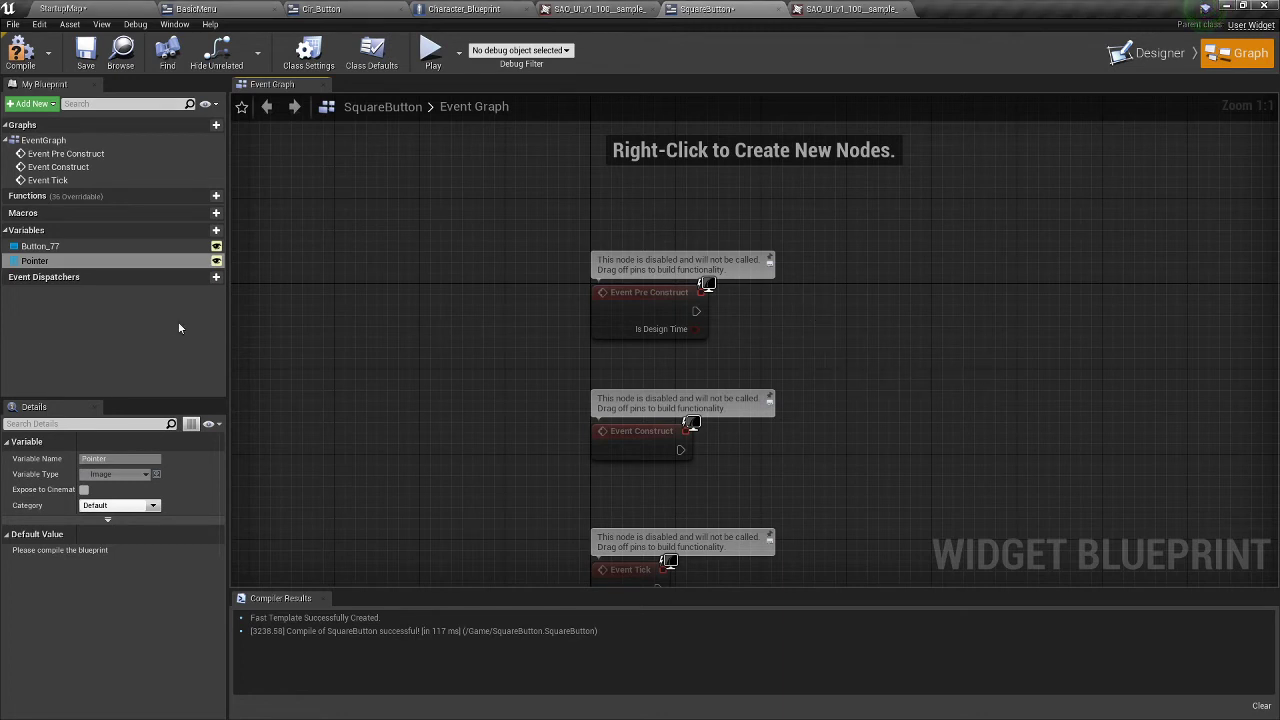
left_click(20, 50)
- Create a binding for the Pointer image's Brush and connect a Make SlateBrush node to its Return Value
left_click(1147, 53)
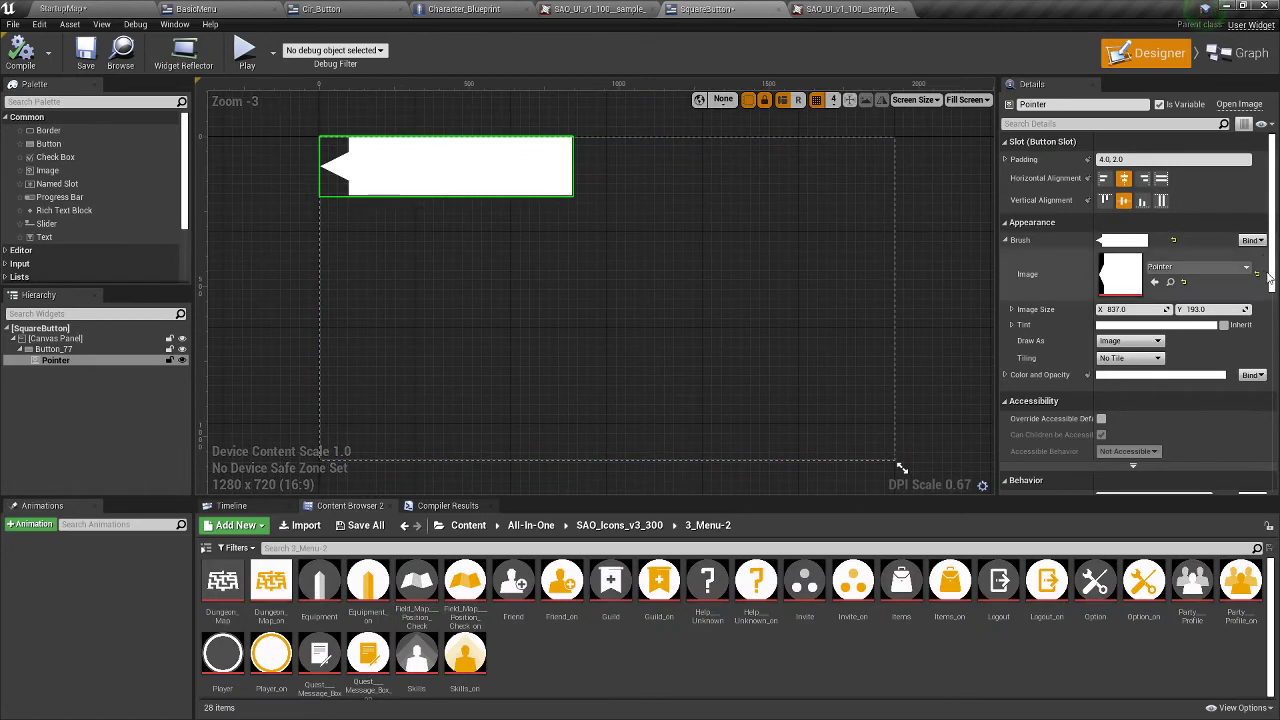
left_click(1260, 240)
left_click(1245, 254)
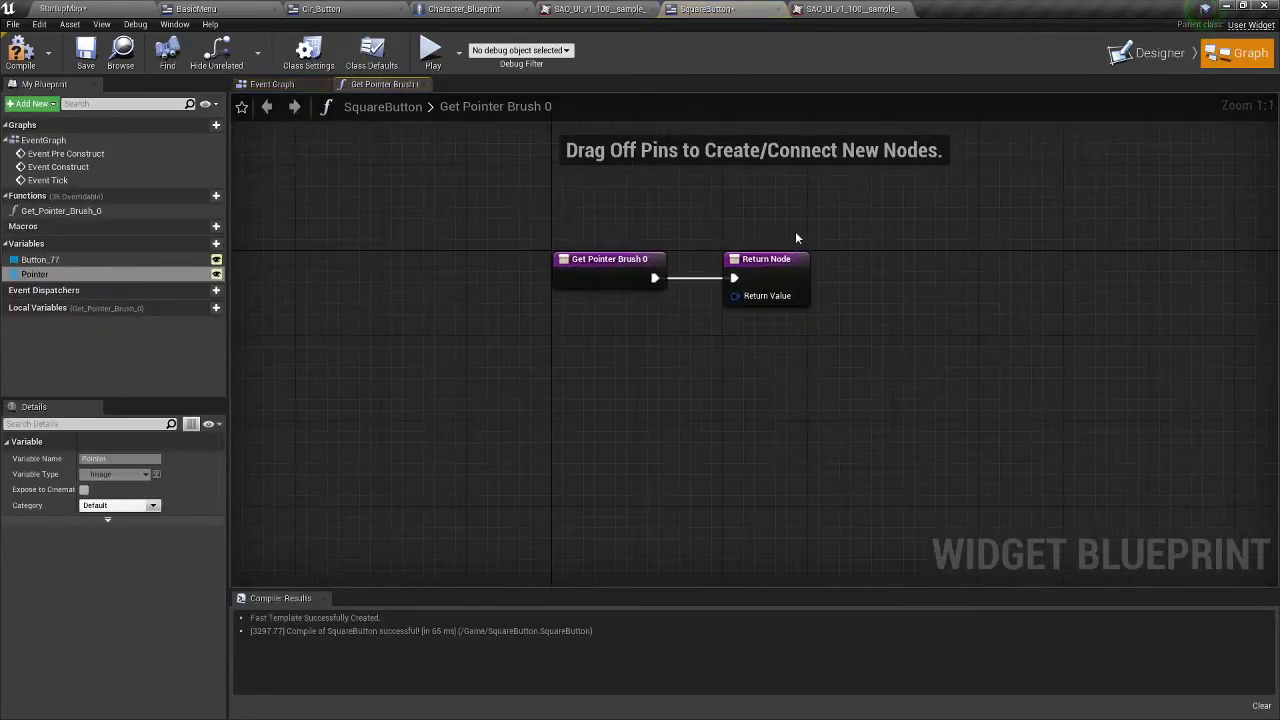
mouse_move(766, 260)
left_mouse_down()
mouse_move(1076, 260)
mouse_move(943, 366)
mouse_move(853, 325)
left_mouse_up()
left_click(993, 498)
left_click(855, 308)
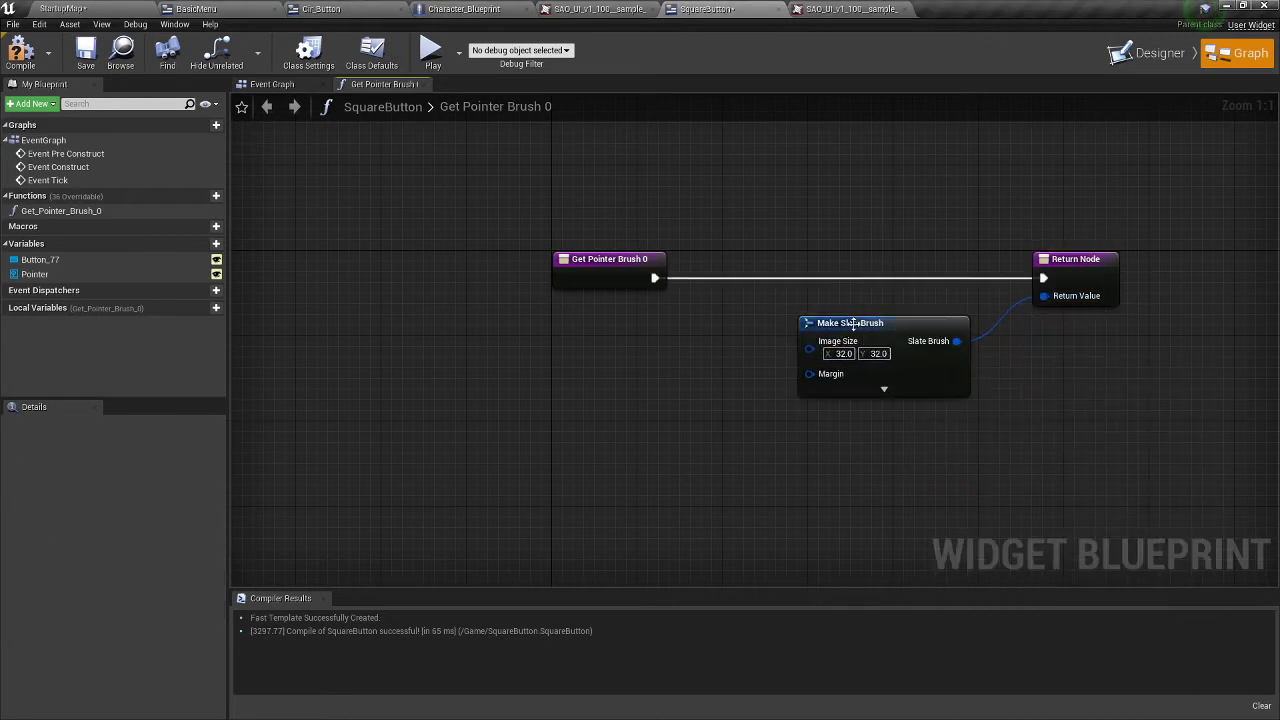
- Delete the Make SlateBrush node and the Get_Pointer_Brush_0 function
left_click(862, 316)
key("Delete")
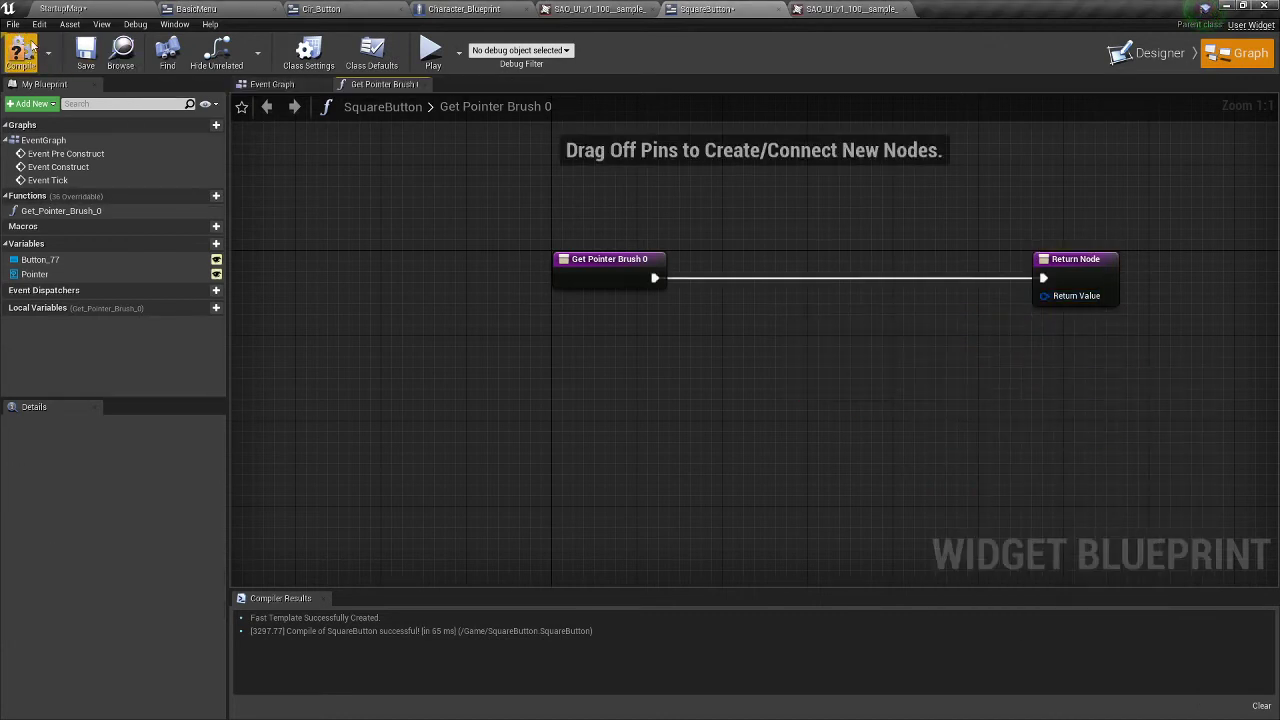
left_click(73, 212)
key("Delete")
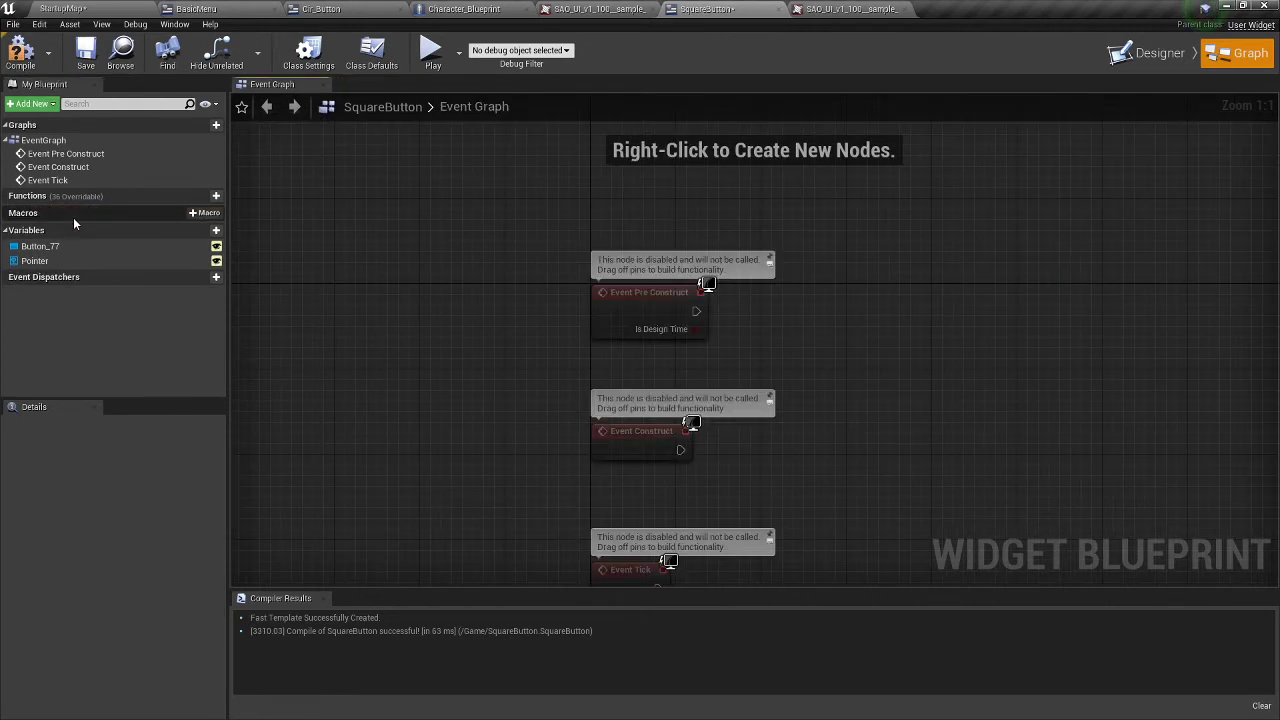
- Remove the leftover binding from the Pointer image's Brush and recompile the blueprint
left_click(20, 50)
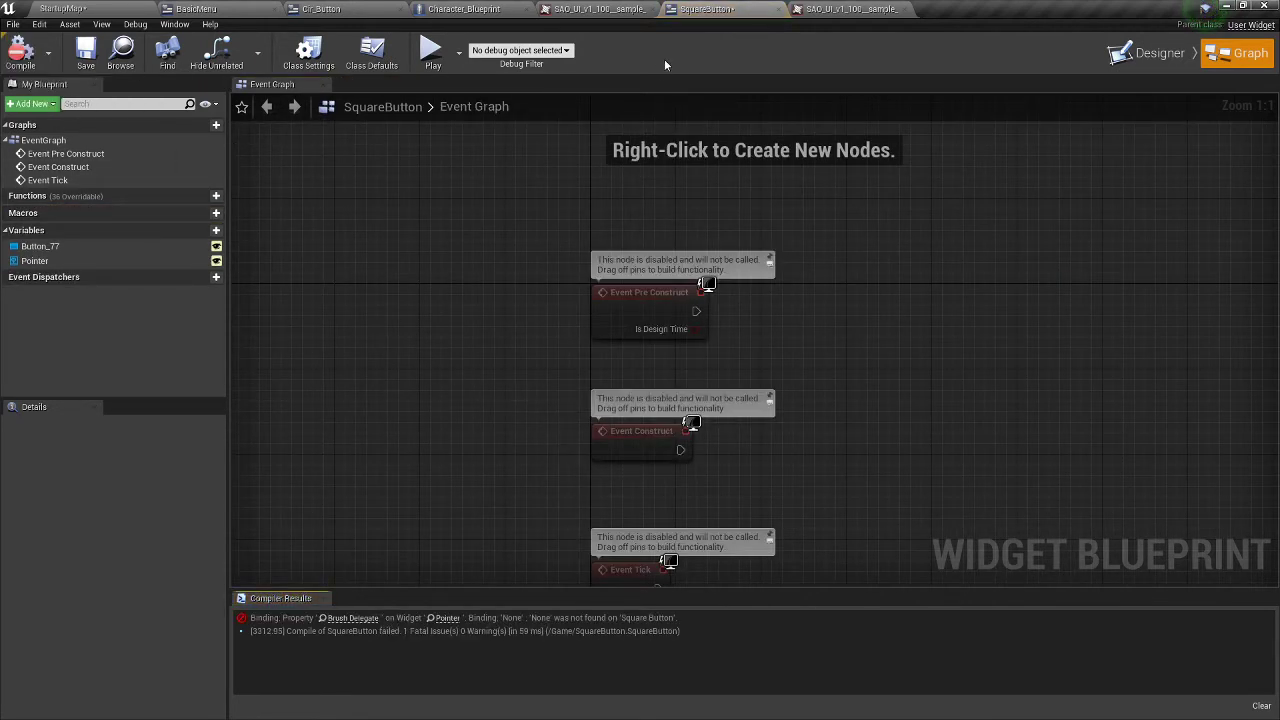
left_click(1150, 53)
left_click(1234, 240)
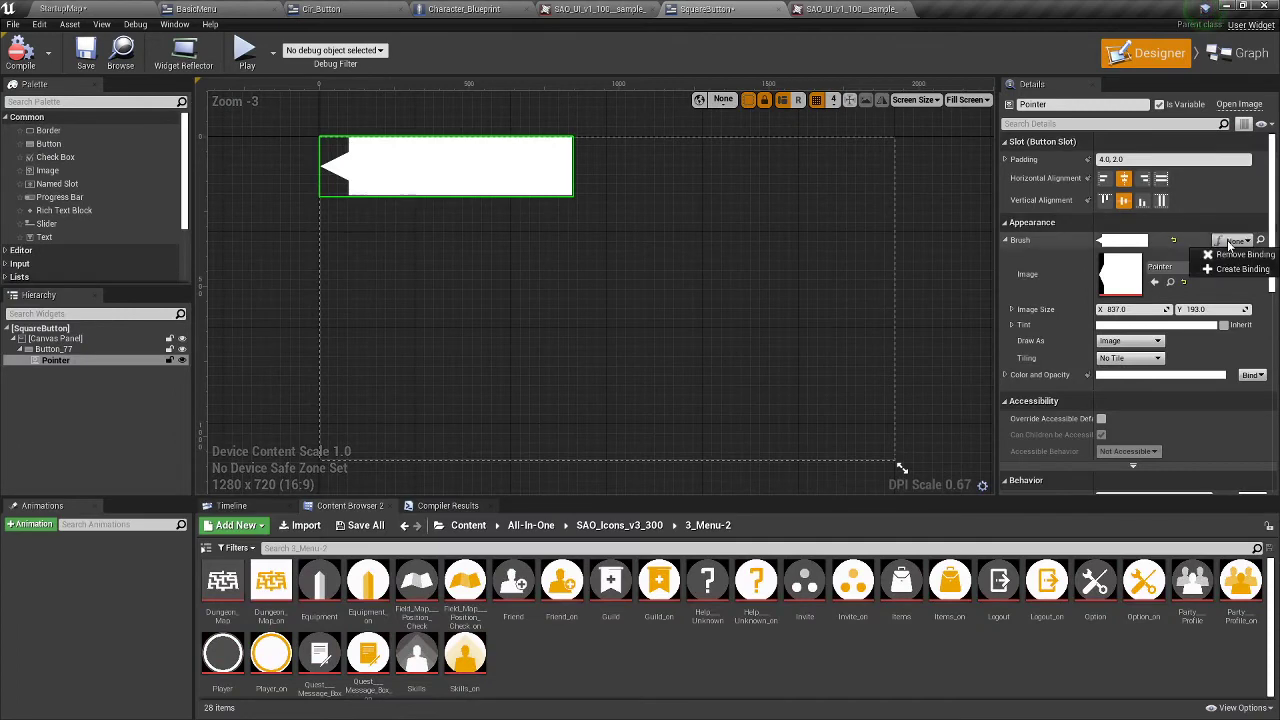
left_click(1240, 254)
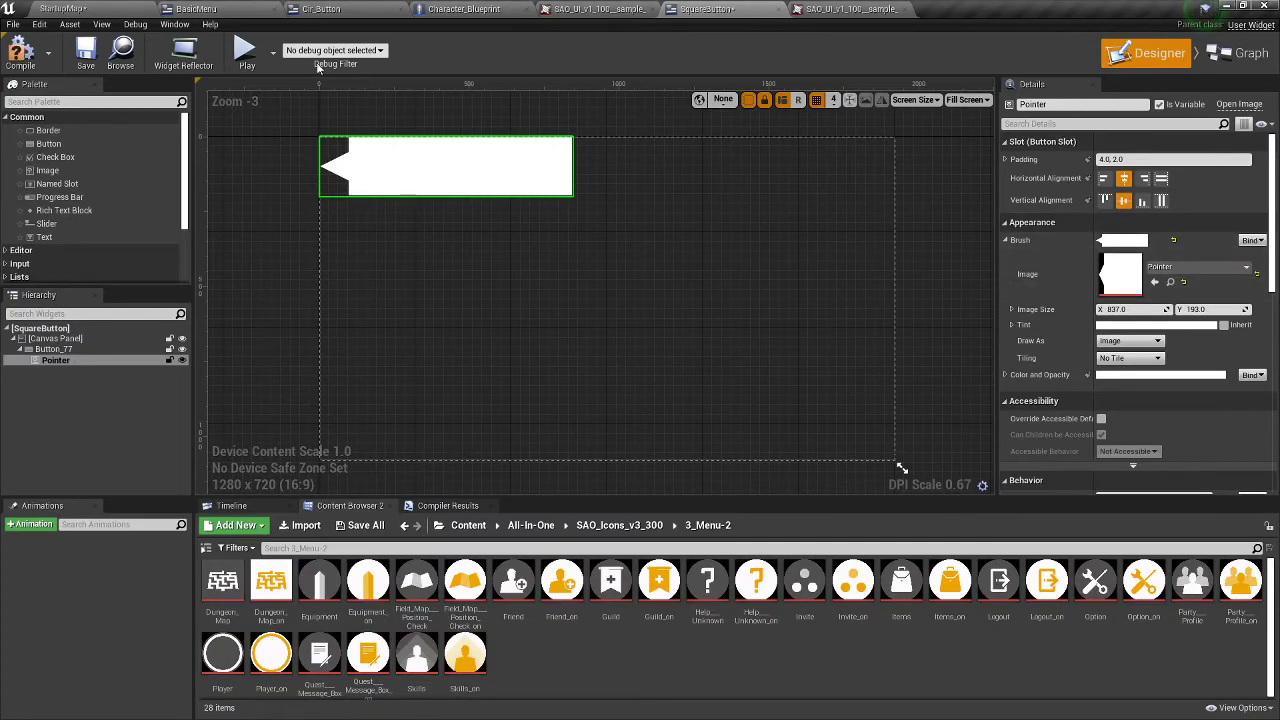
left_click(8, 66)
- Add a Boolean variable named Selected to the widget blueprint and make it instance editable
left_click(1248, 55)
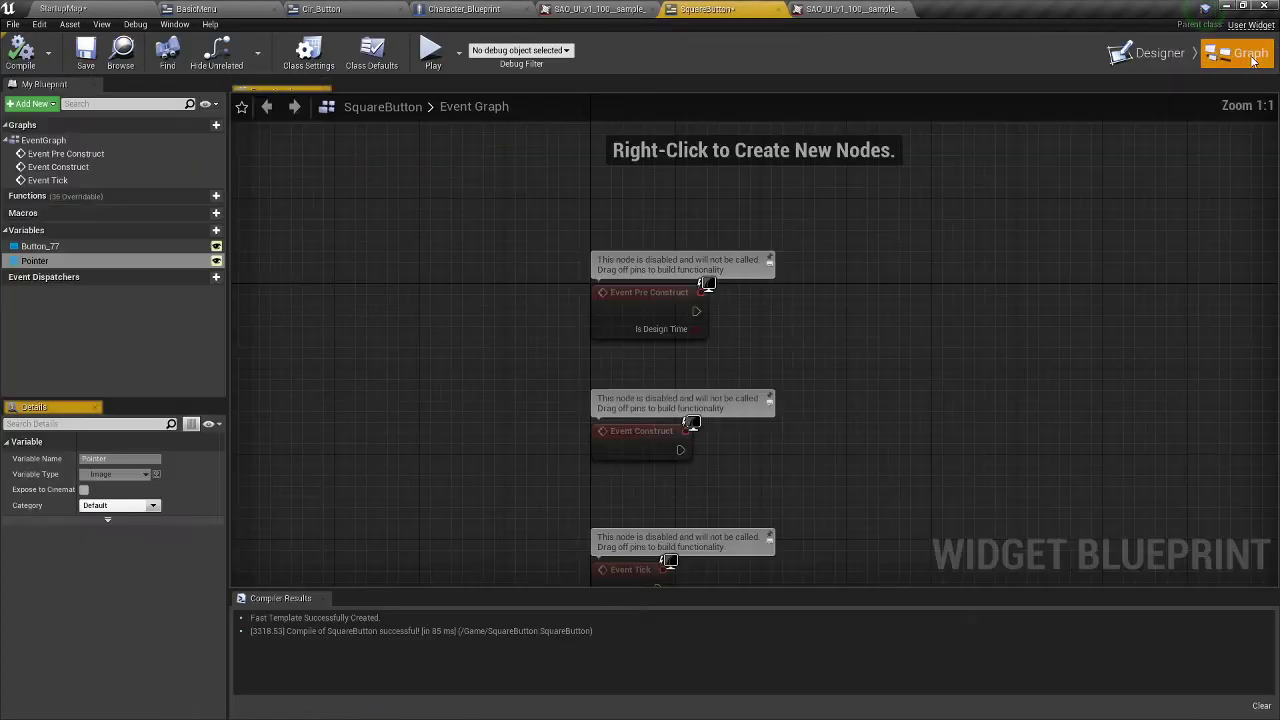
left_click(203, 231)
type("Selected")
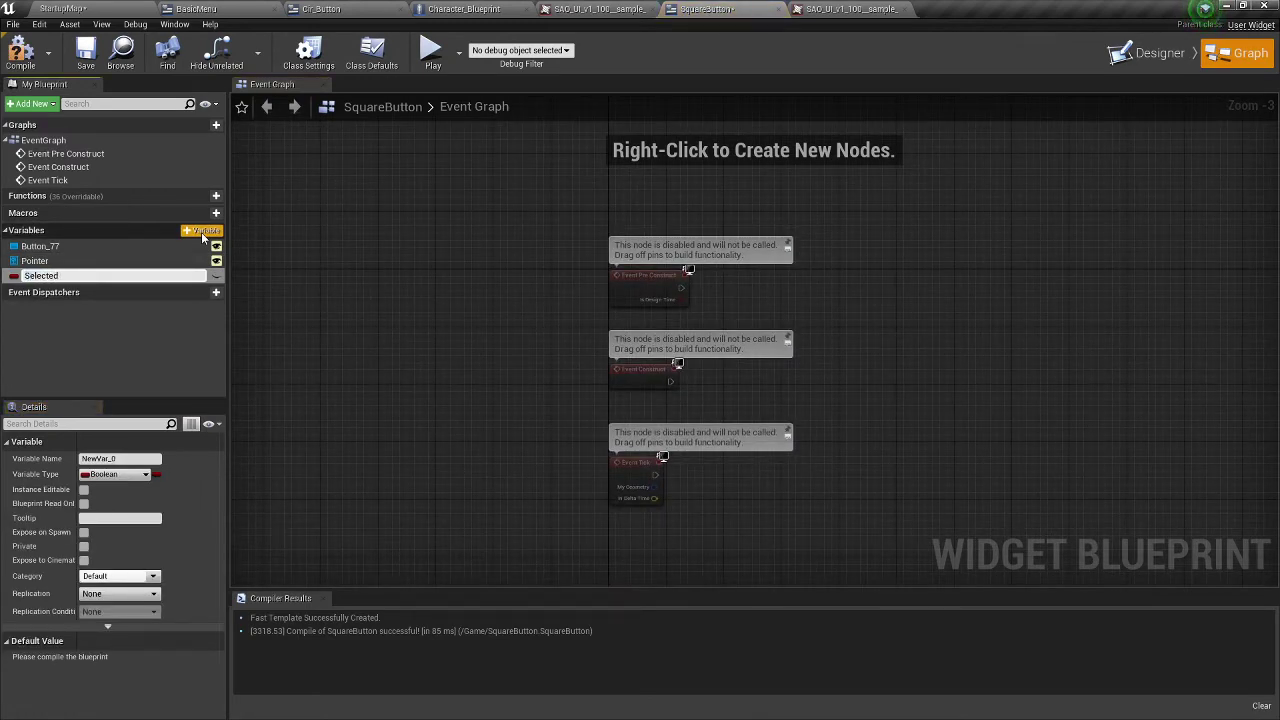
key("Return")
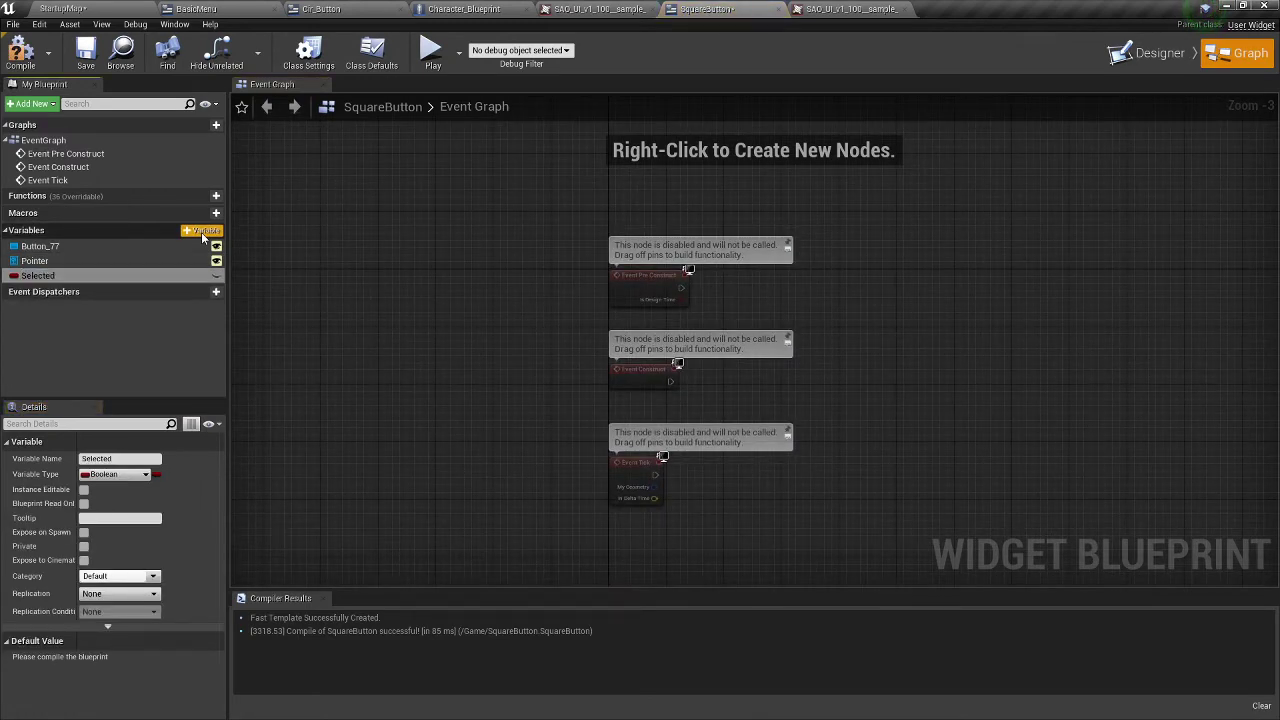
left_click(216, 275)
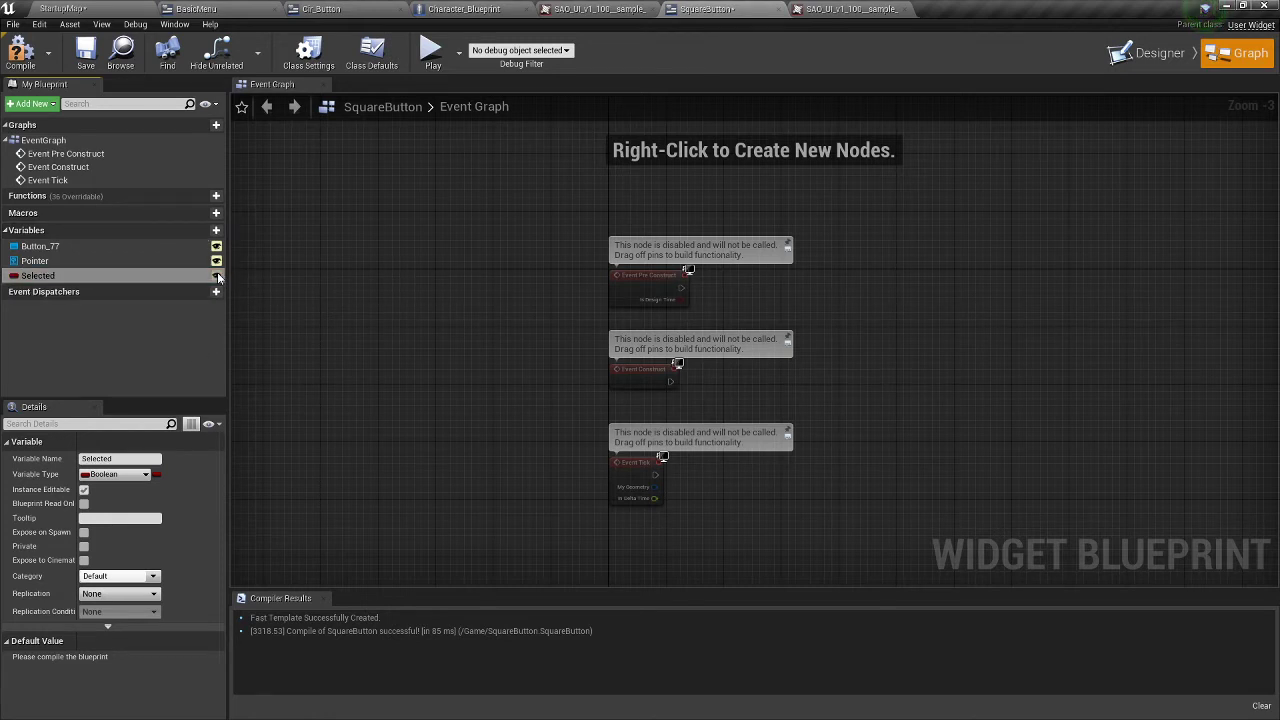
- Keep the Selected variable's name and compile the blueprint with the new variable
scroll(606, 281, "up", 1)
scroll(606, 281, "up", 1)
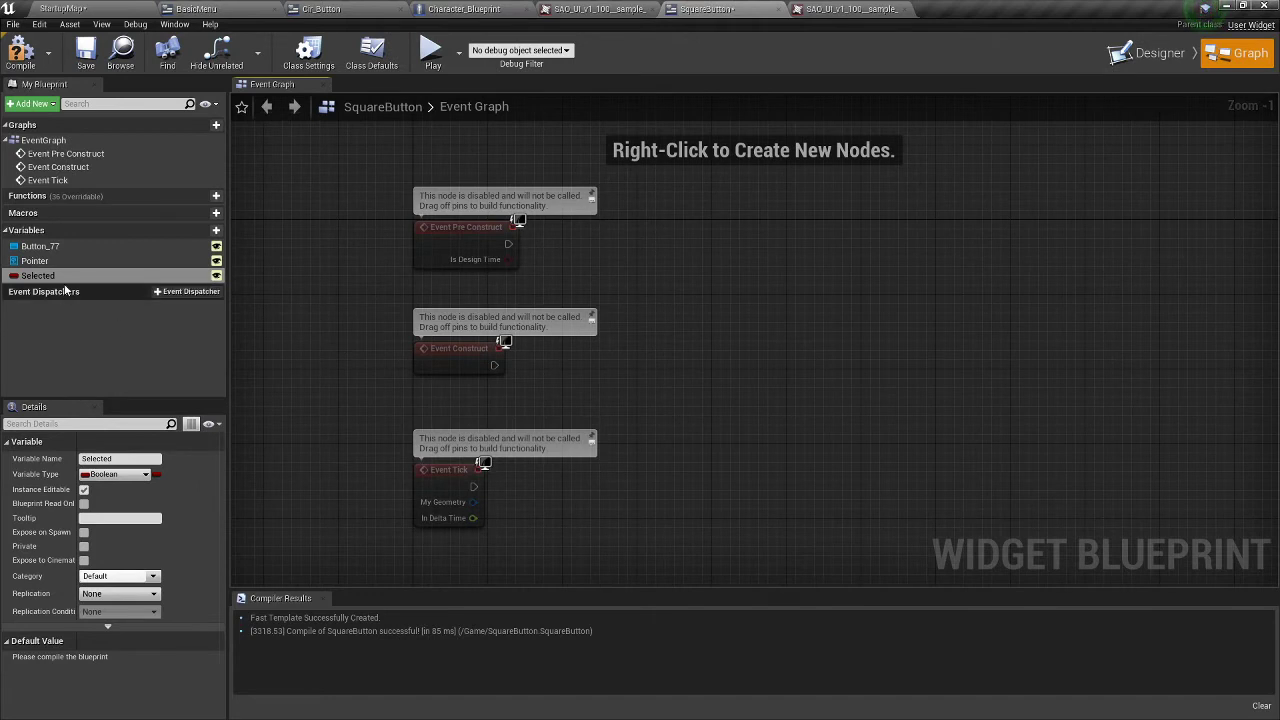
double_click(40, 275)
key("Return")
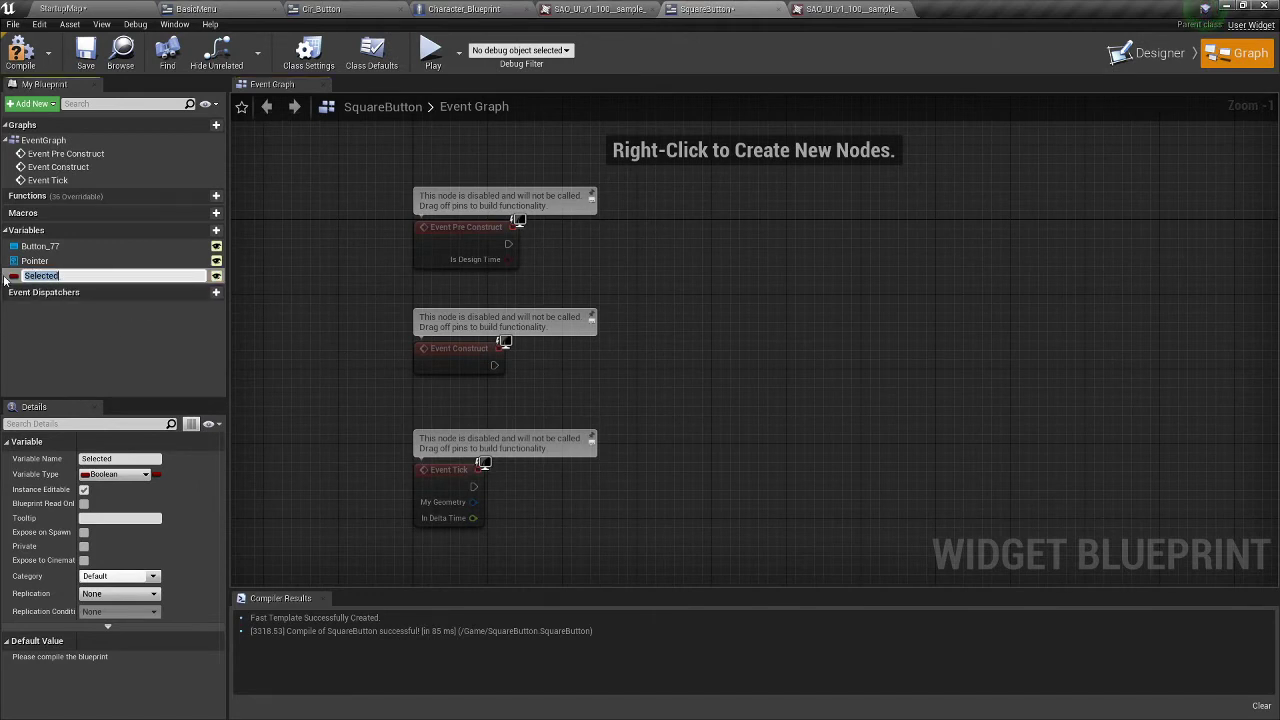
right_click_drag(331, 283, 357, 316)
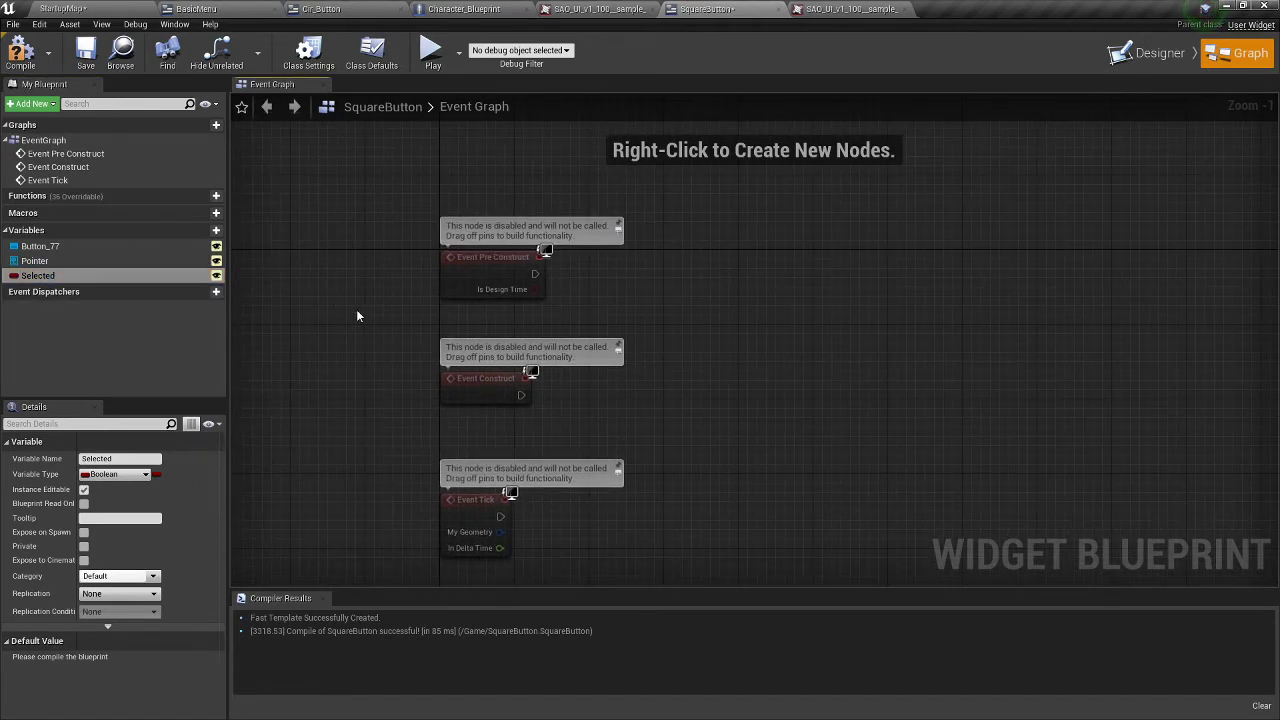
left_click(24, 55)
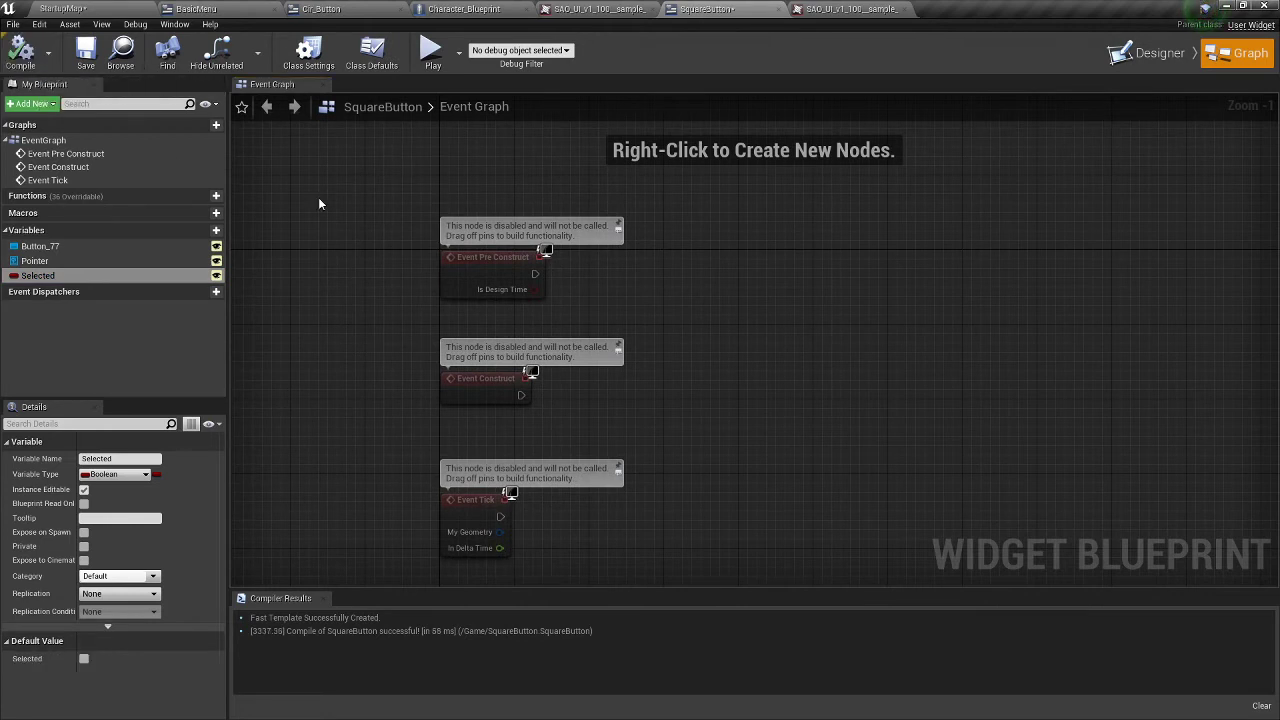
- Place a Get node for the Selected variable in the Event Graph, beside and below Event Construct
right_click_drag(426, 345, 413, 298)
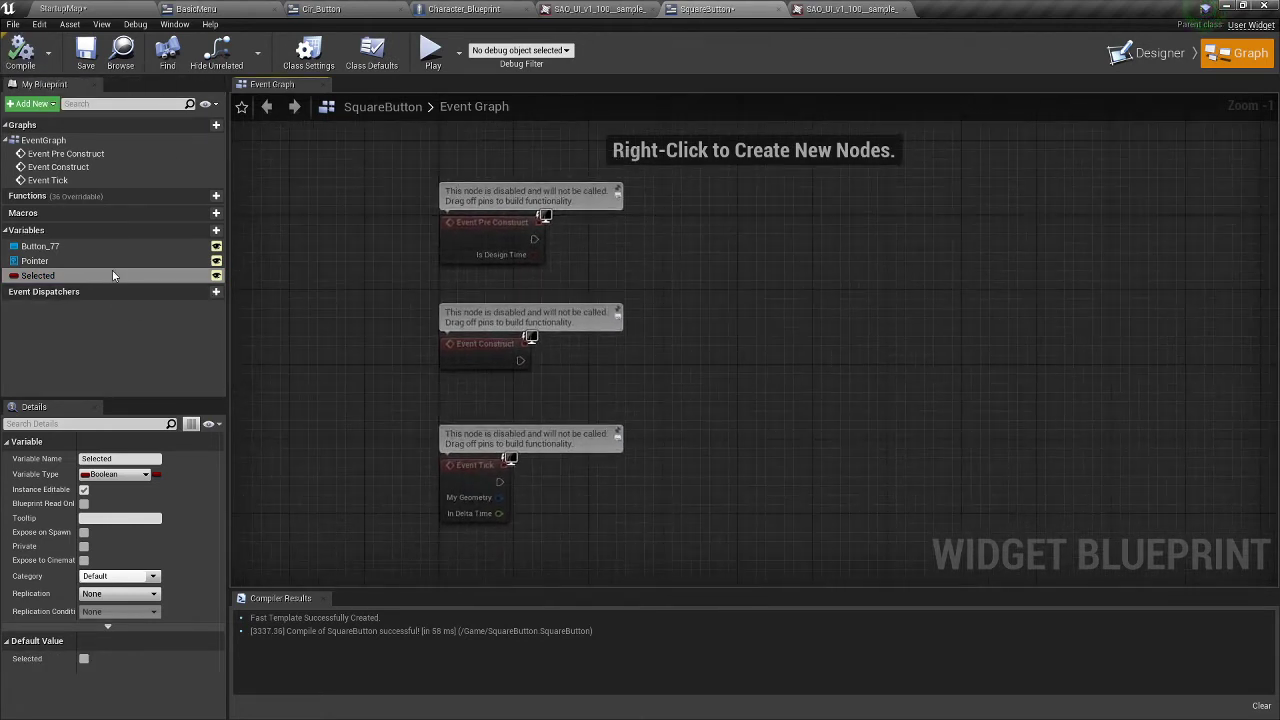
left_click_drag(52, 280, 718, 366)
left_click(748, 383)
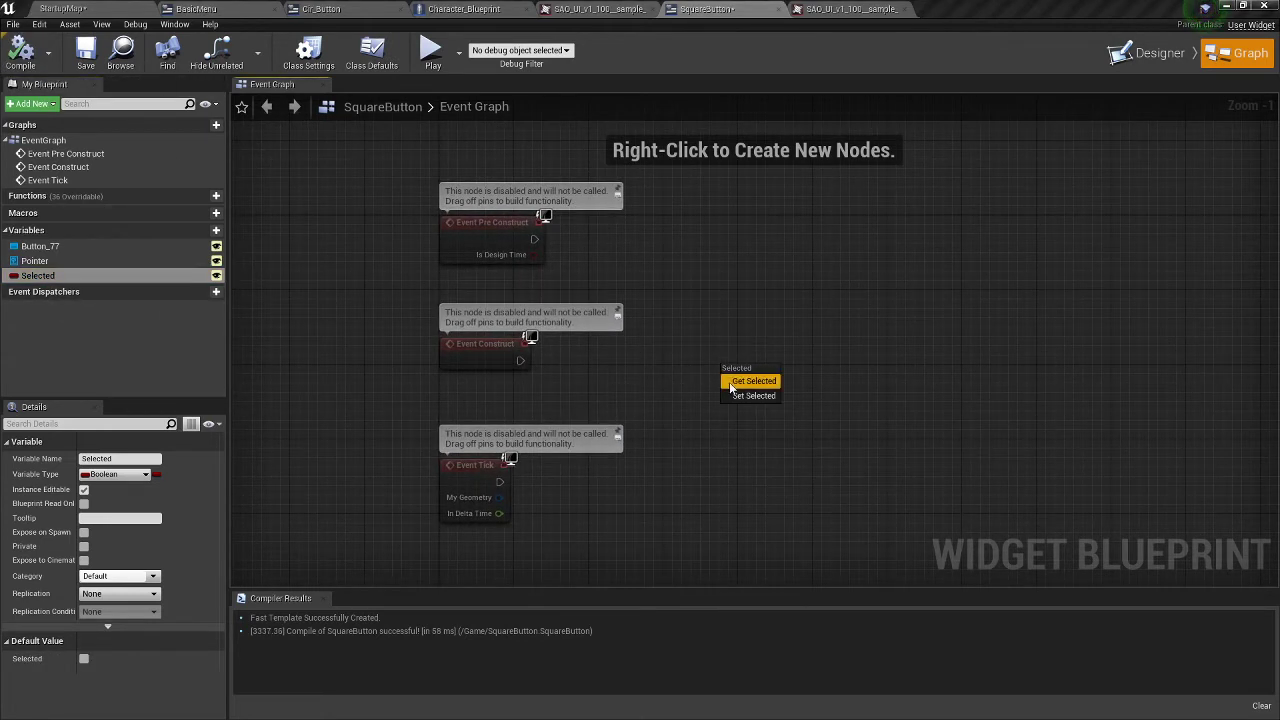
right_click_drag(714, 436, 598, 431)
left_click_drag(640, 372, 529, 390)
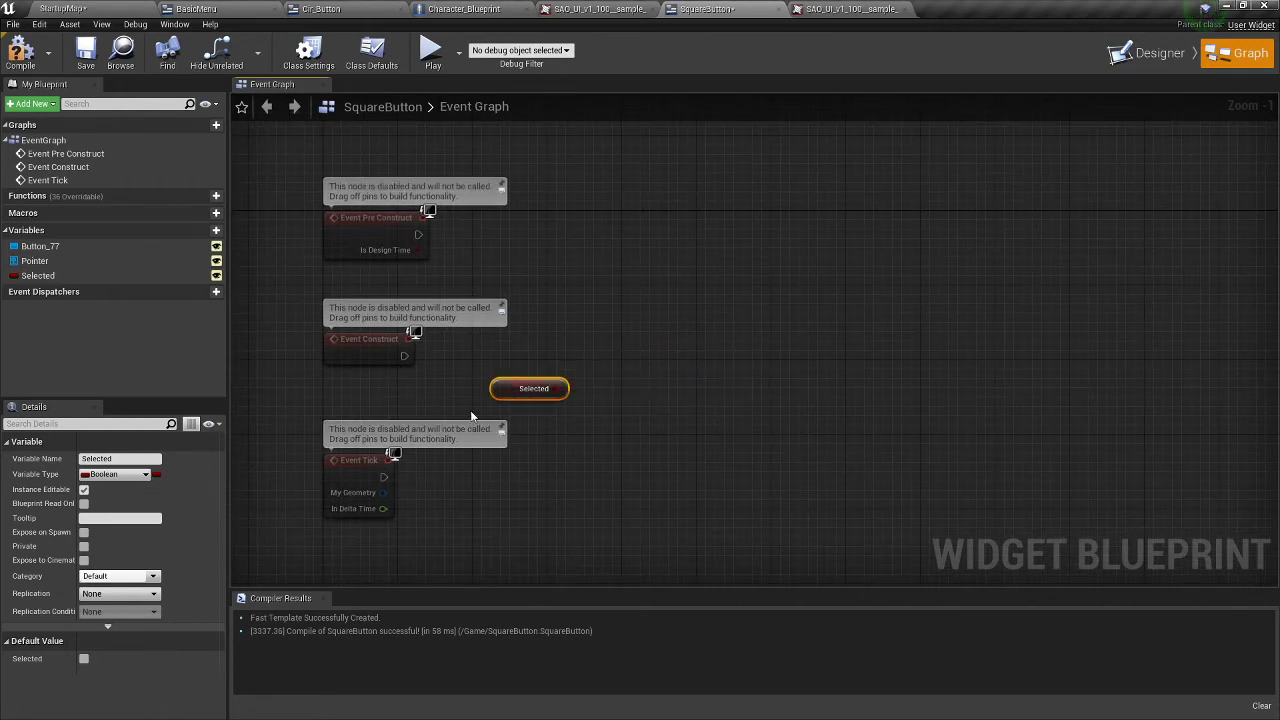
- Add a Branch node driven by Event Tick and connect the Selected variable to its Condition
left_click_drag(383, 478, 853, 454)
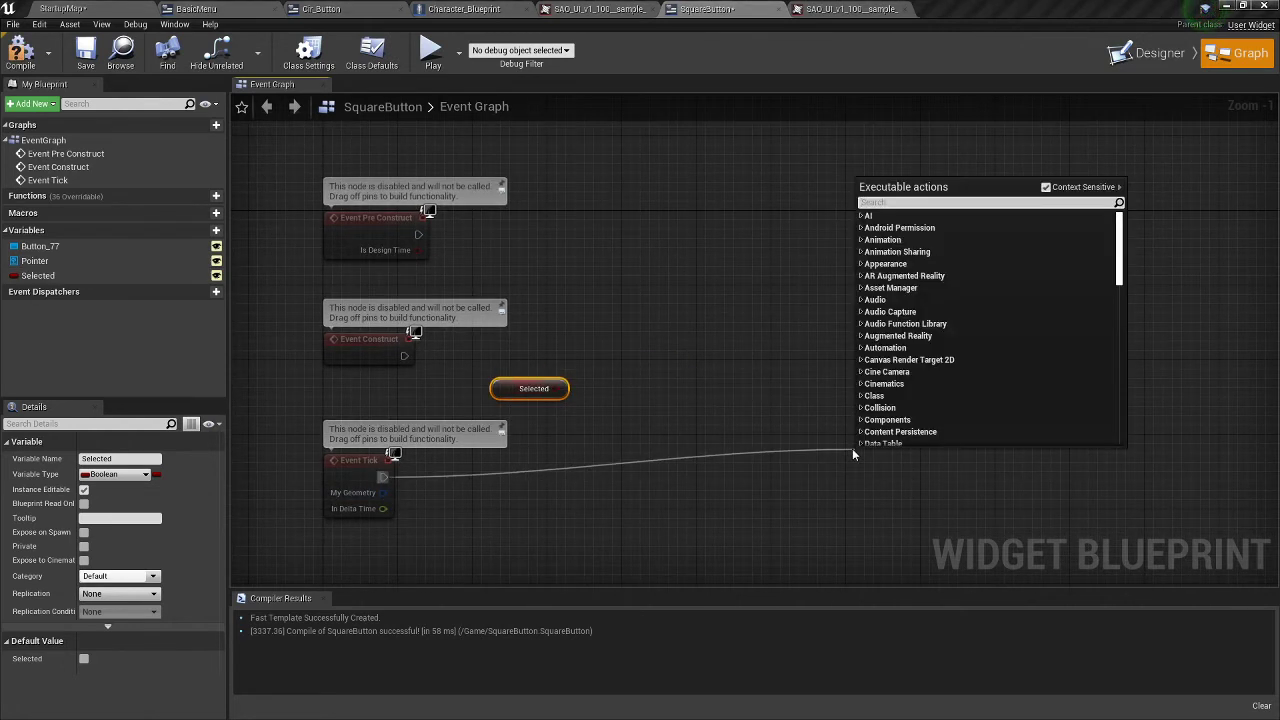
type("branch")
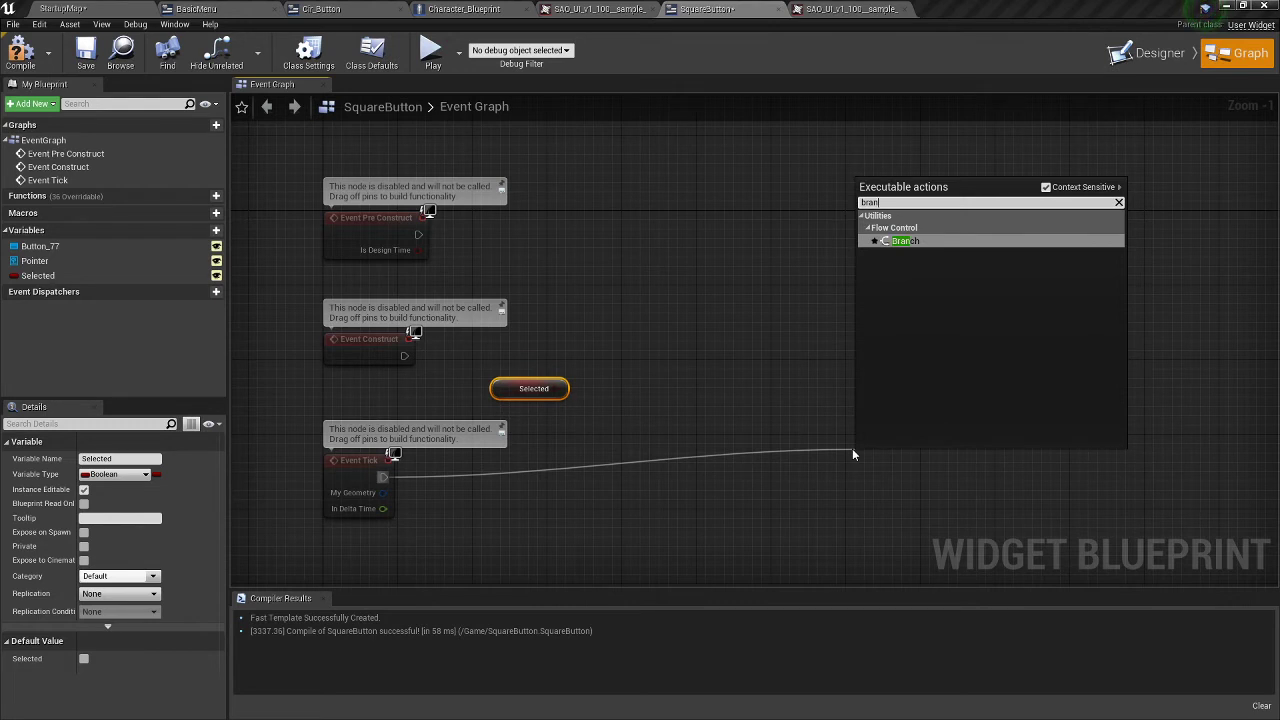
key("Return")
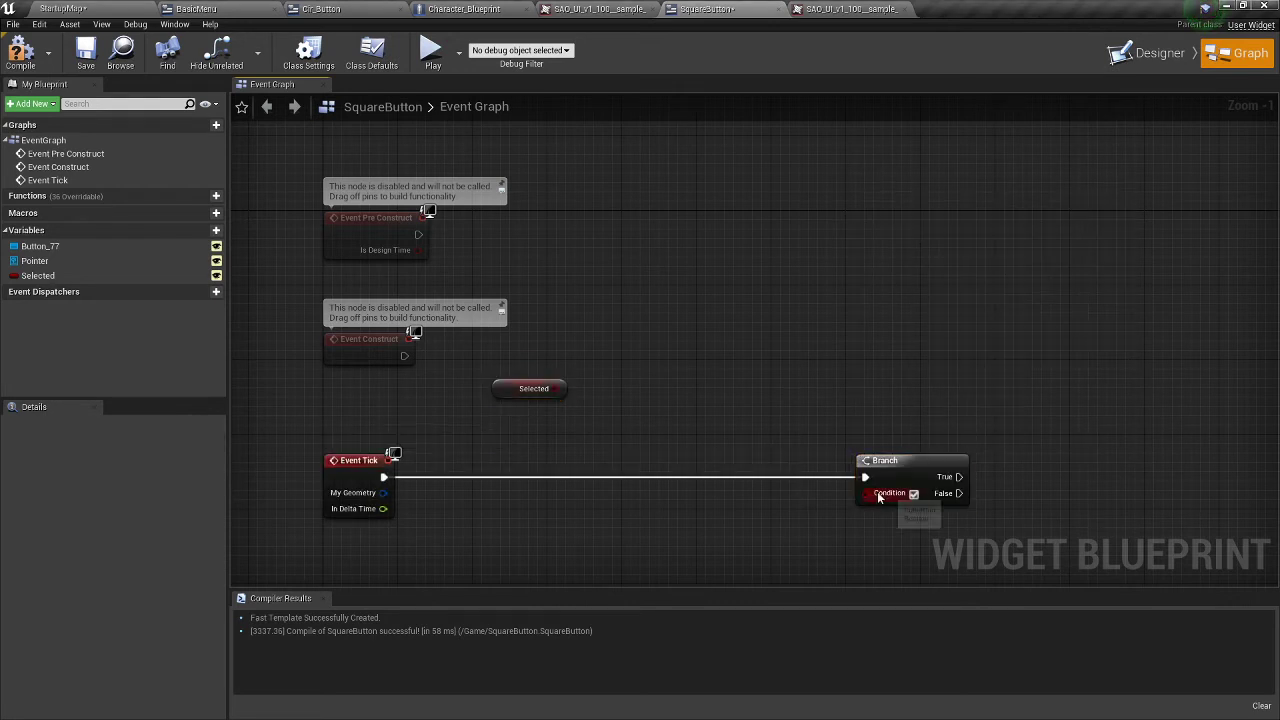
left_click_drag(865, 493, 557, 388)
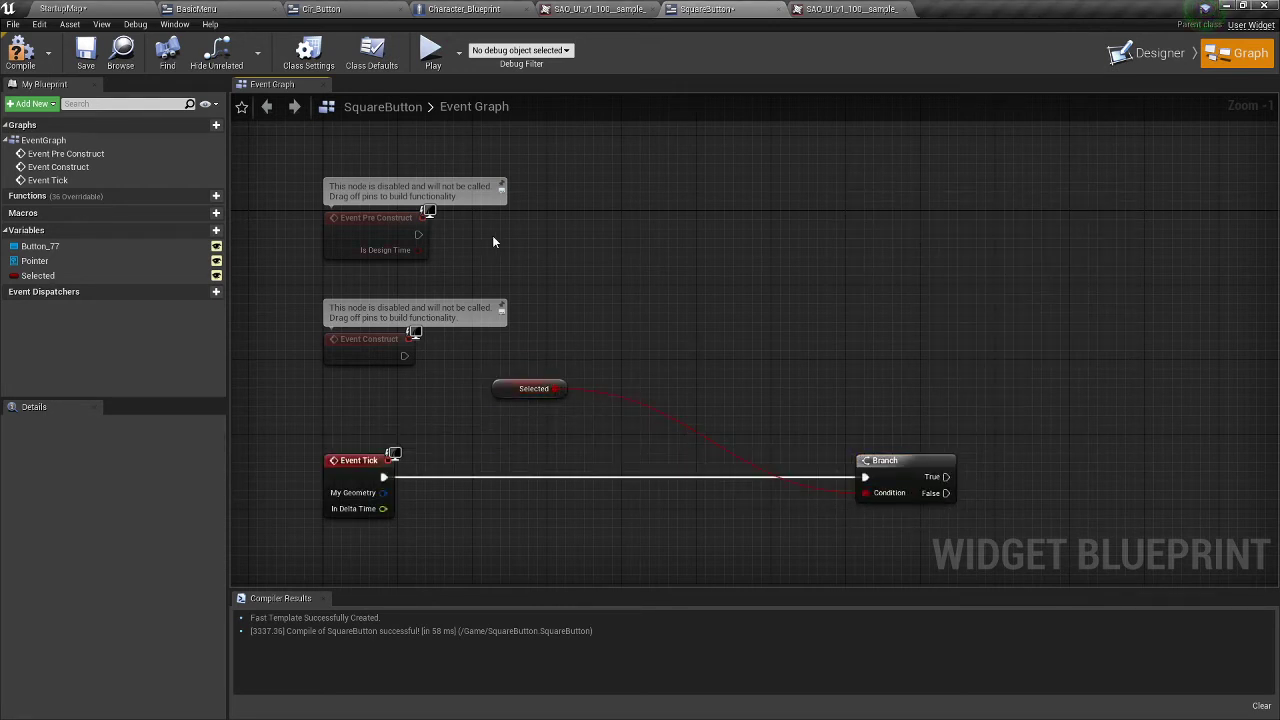
- Connect Event Pre Construct to the same Branch and place the Selected node just below the Branch's input side
left_click_drag(418, 234, 720, 388)
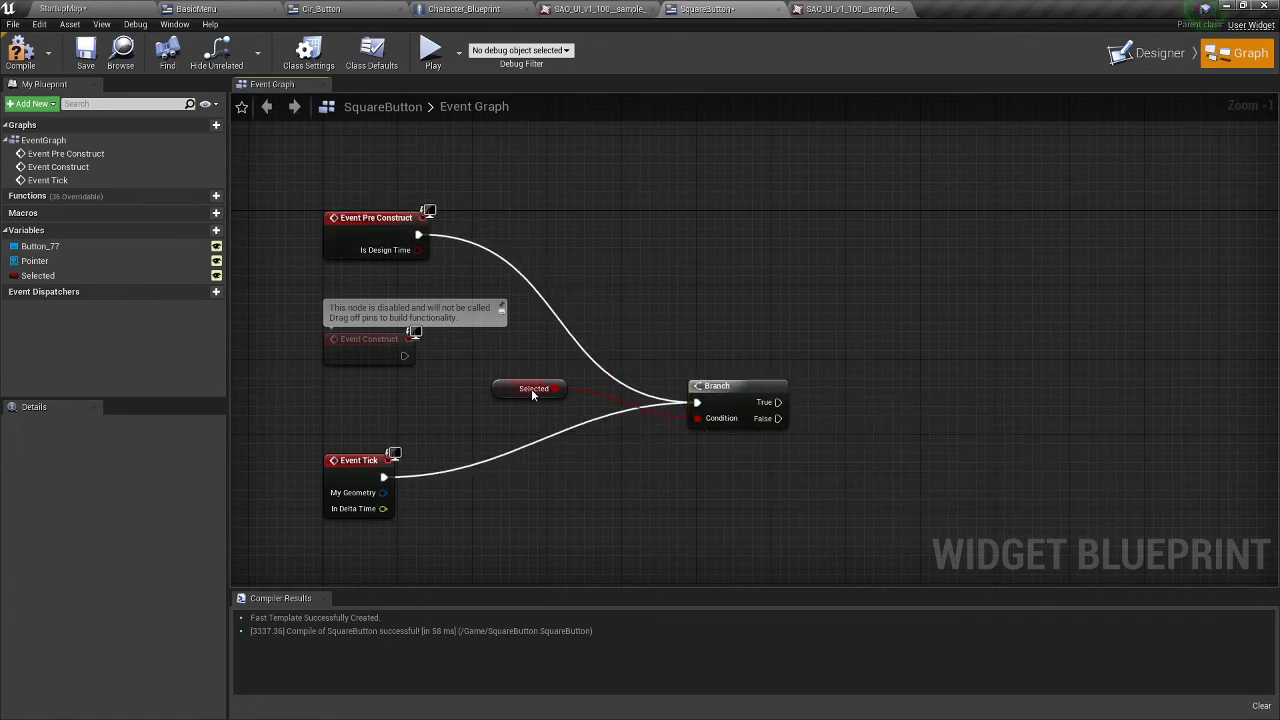
left_click_drag(530, 388, 613, 454)
left_click(653, 408)
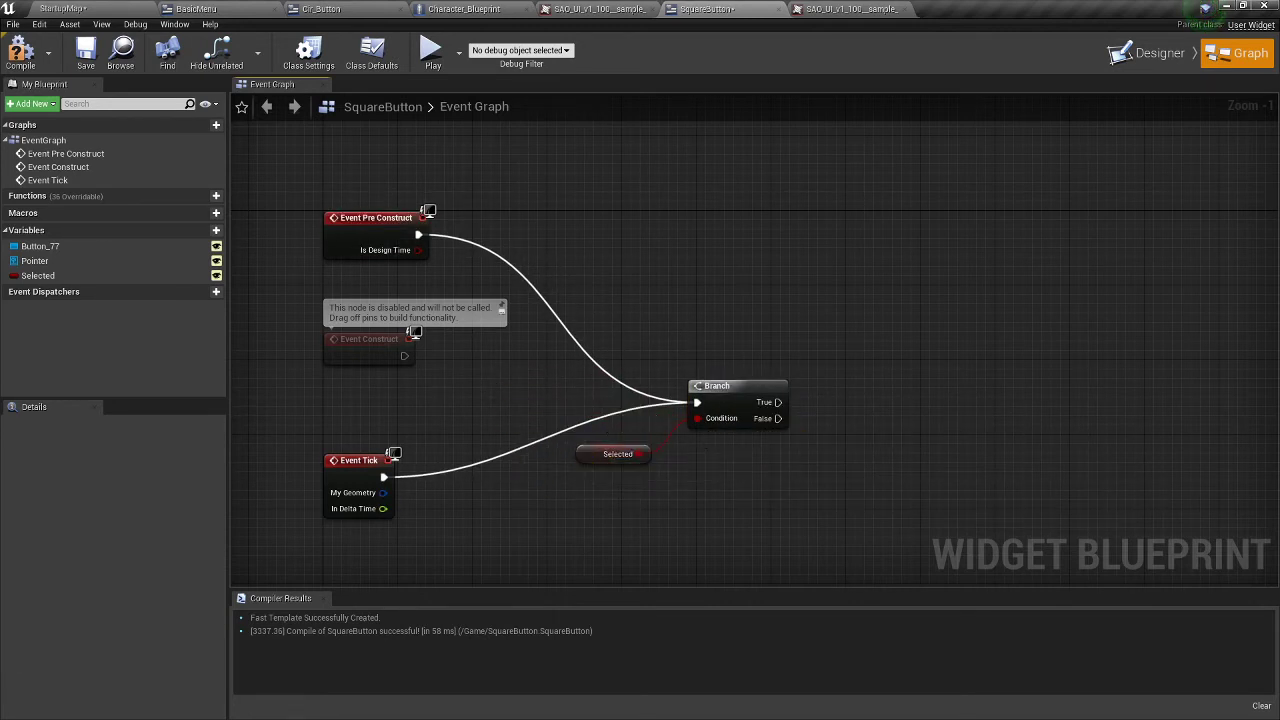
- Place a Get node for the Pointer image beyond the Branch and add a Set Brush node targeting it
right_click_drag(770, 401, 702, 434)
left_click_drag(702, 434, 776, 383)
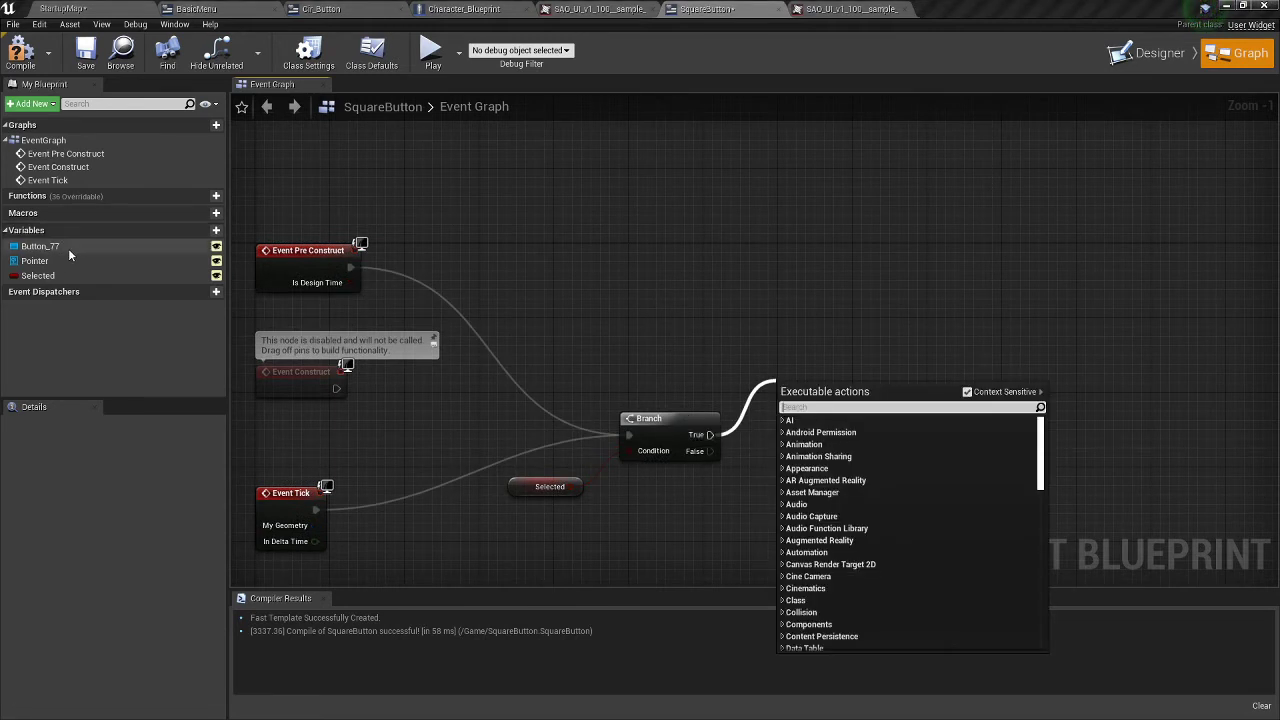
left_click_drag(40, 261, 820, 322)
left_click(853, 334)
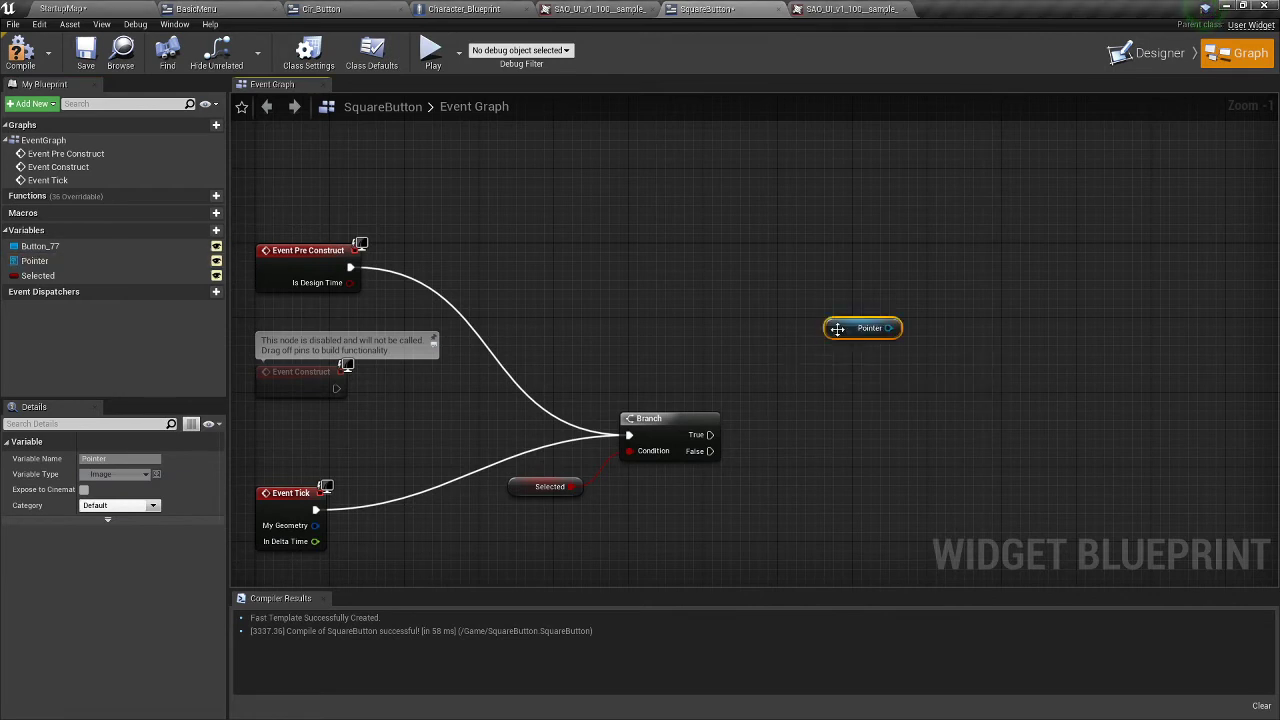
left_click_drag(887, 328, 978, 352)
type("set br")
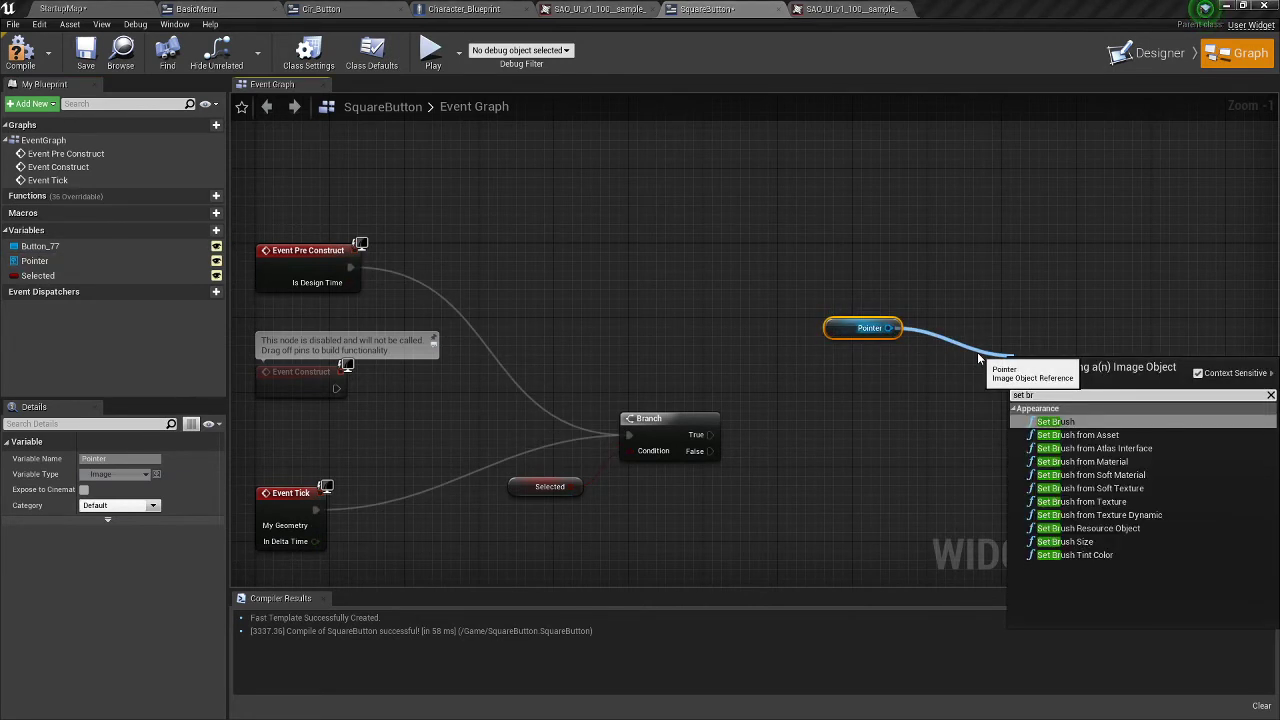
key("Return")
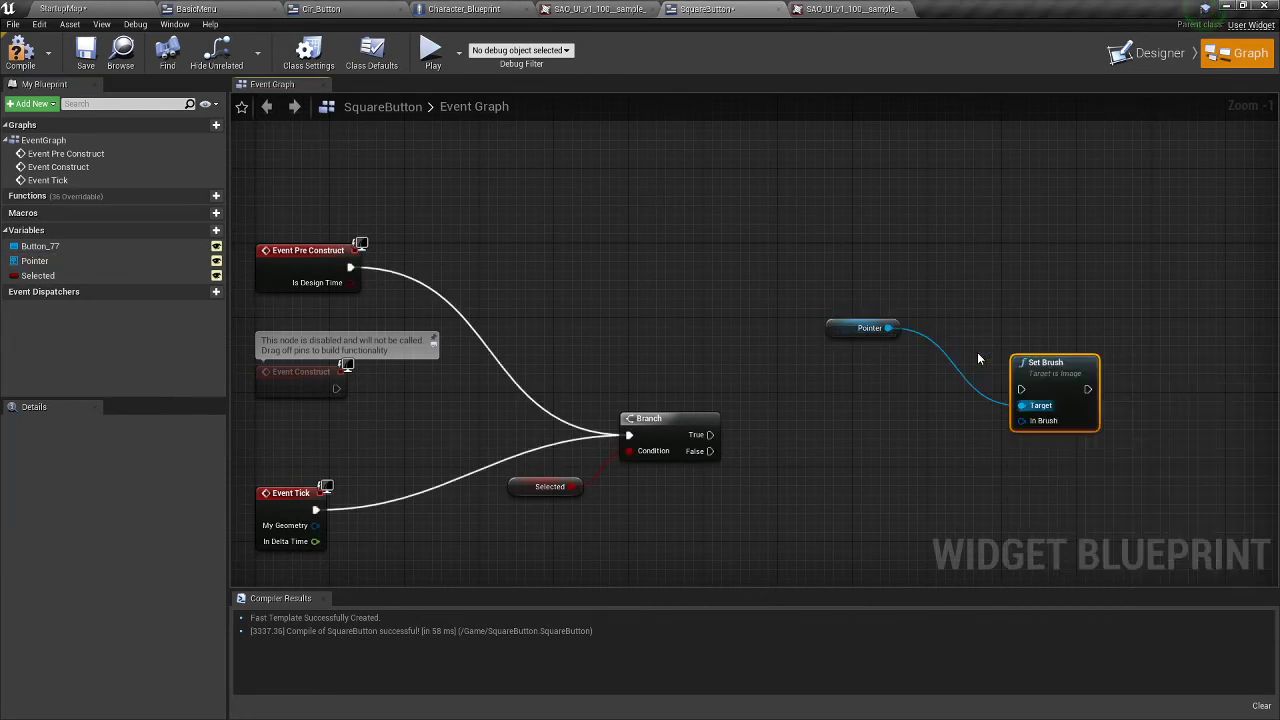
left_click_drag(1087, 347, 1161, 359)
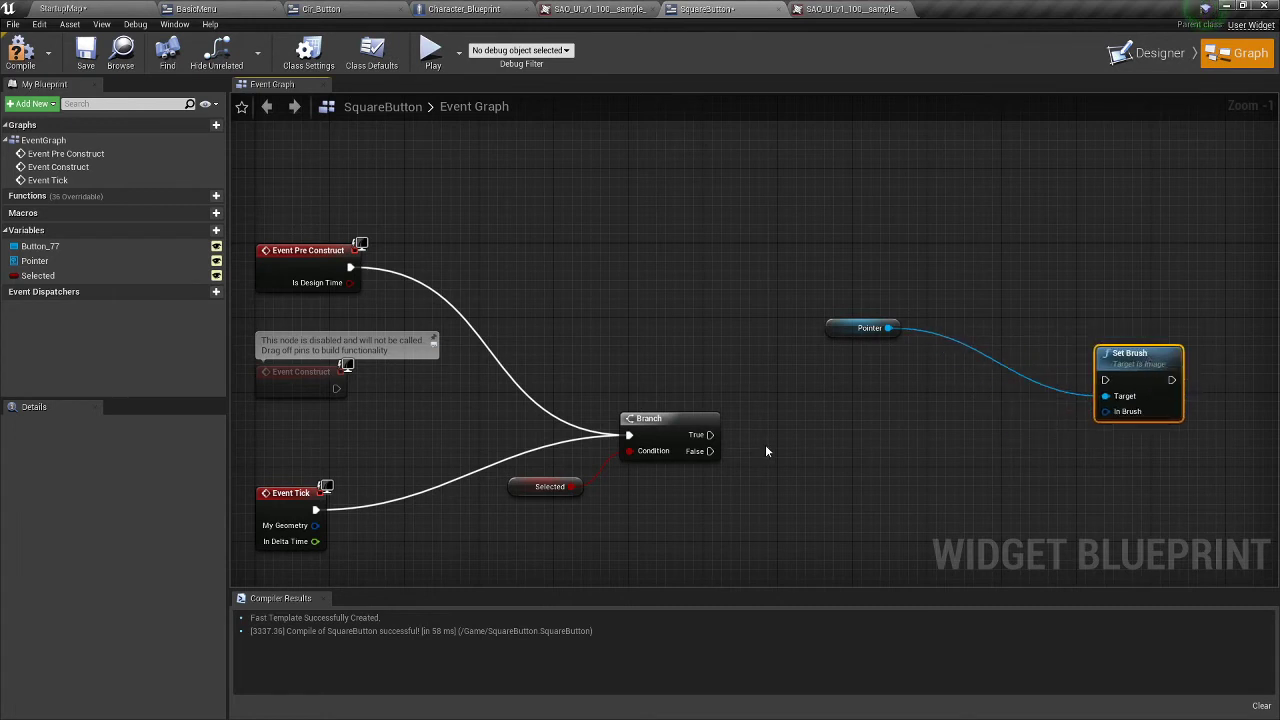
- Connect the Branch's True output to Set Brush and feed its In Brush from a Make SlateBrush node
mouse_move(709, 434)
left_mouse_down()
mouse_move(1105, 378)
mouse_move(1100, 425)
mouse_move(1050, 450)
mouse_move(936, 382)
left_mouse_up()
left_click(1058, 292)
left_click(932, 447)
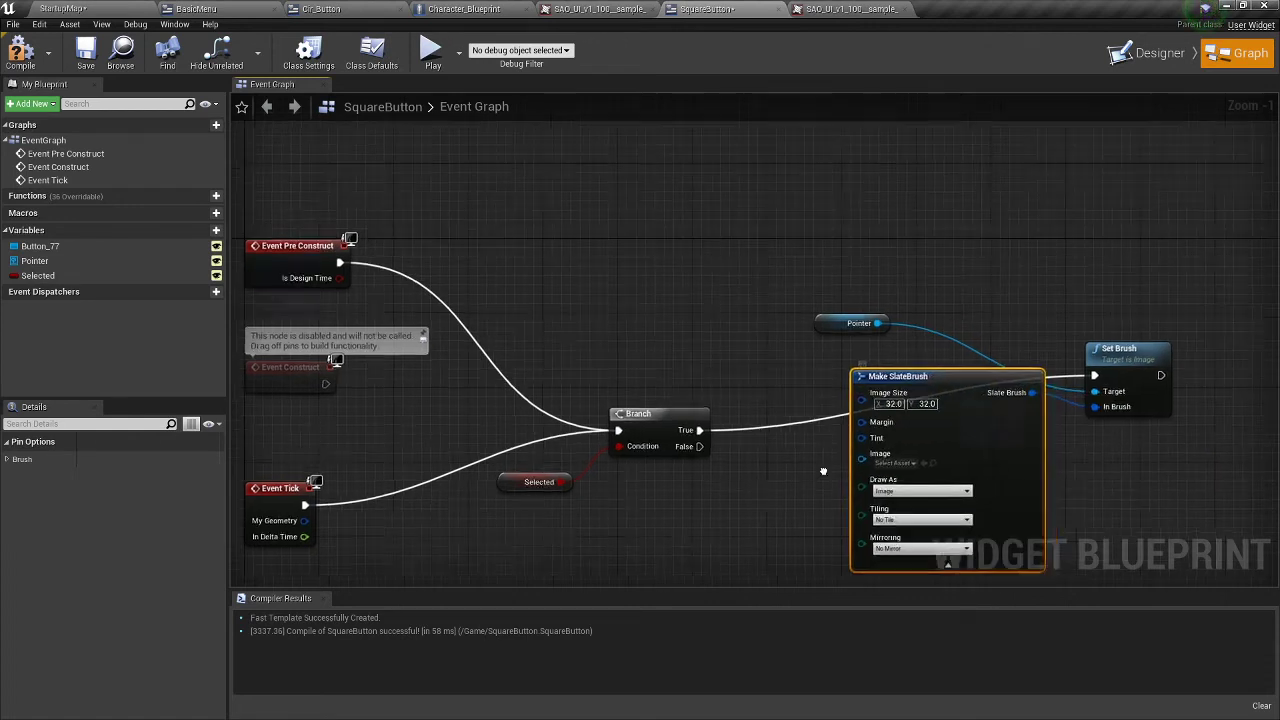
- Add a Make SlateColor node feeding the Tint input of Make SlateBrush
right_click_drag(823, 471, 654, 410)
left_click_drag(693, 377, 343, 268)
left_click(688, 443)
left_click(530, 344)
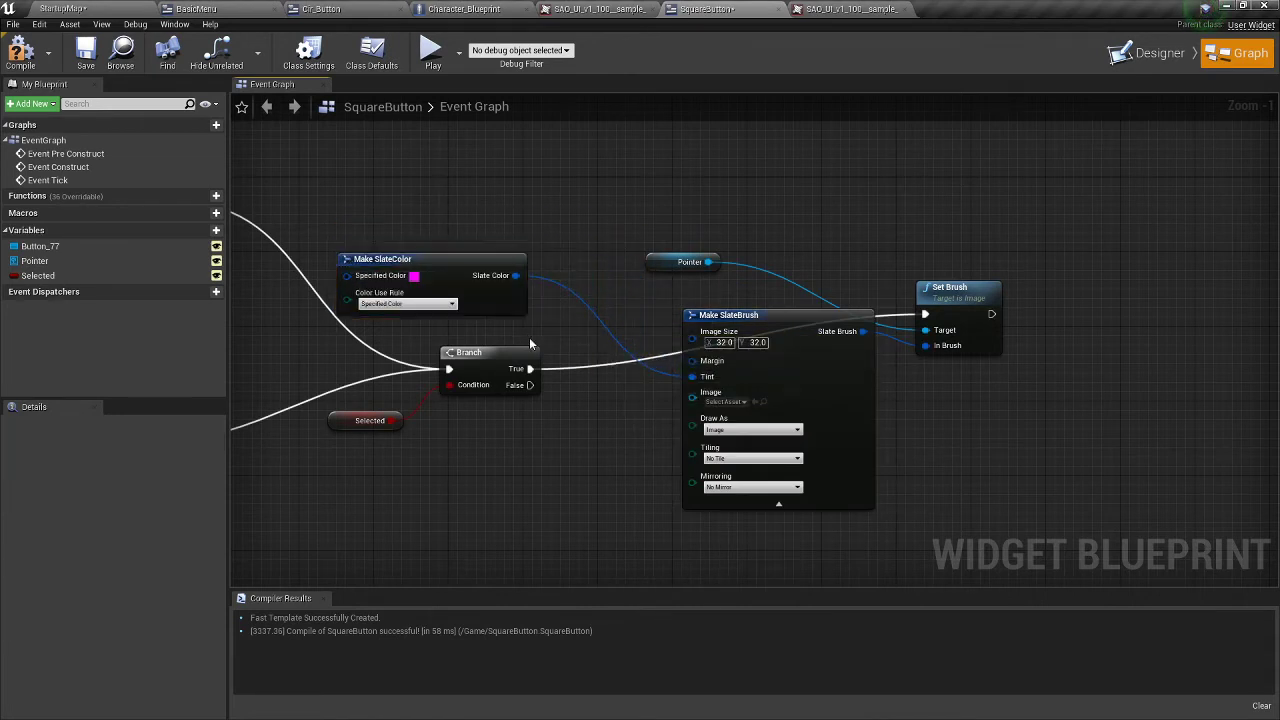
- Rearrange the Pointer, Make SlateBrush, Set Brush and Make SlateColor nodes so they sit clear of the Branch
scroll(862, 244, "down", 3)
left_click_drag(757, 249, 922, 335)
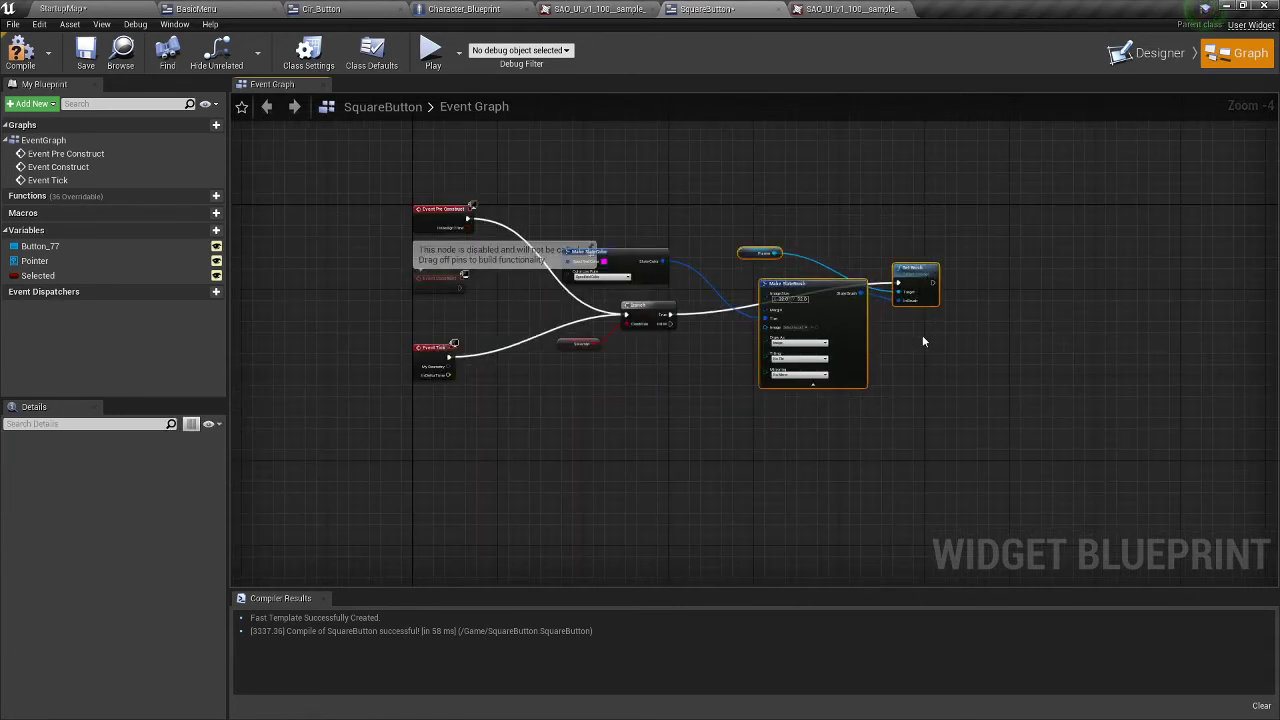
left_click_drag(828, 287, 887, 266)
left_click(738, 252)
scroll(742, 284, "up", 3)
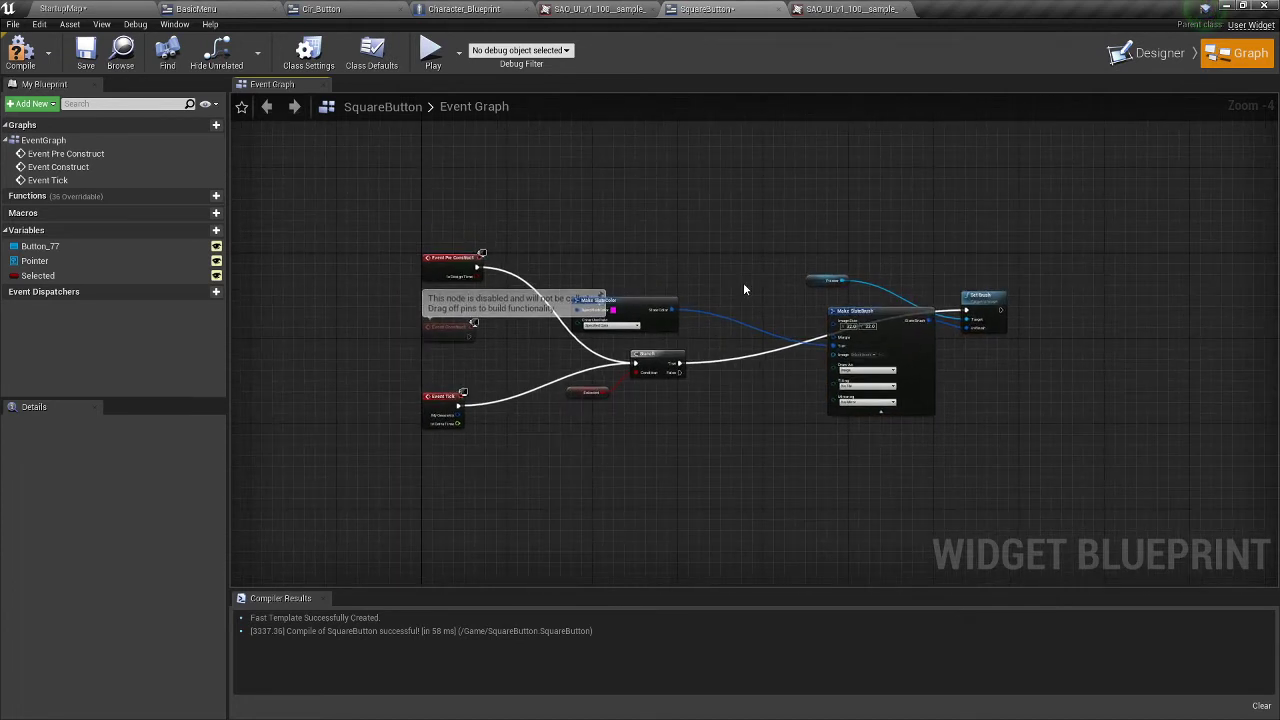
left_click(758, 290)
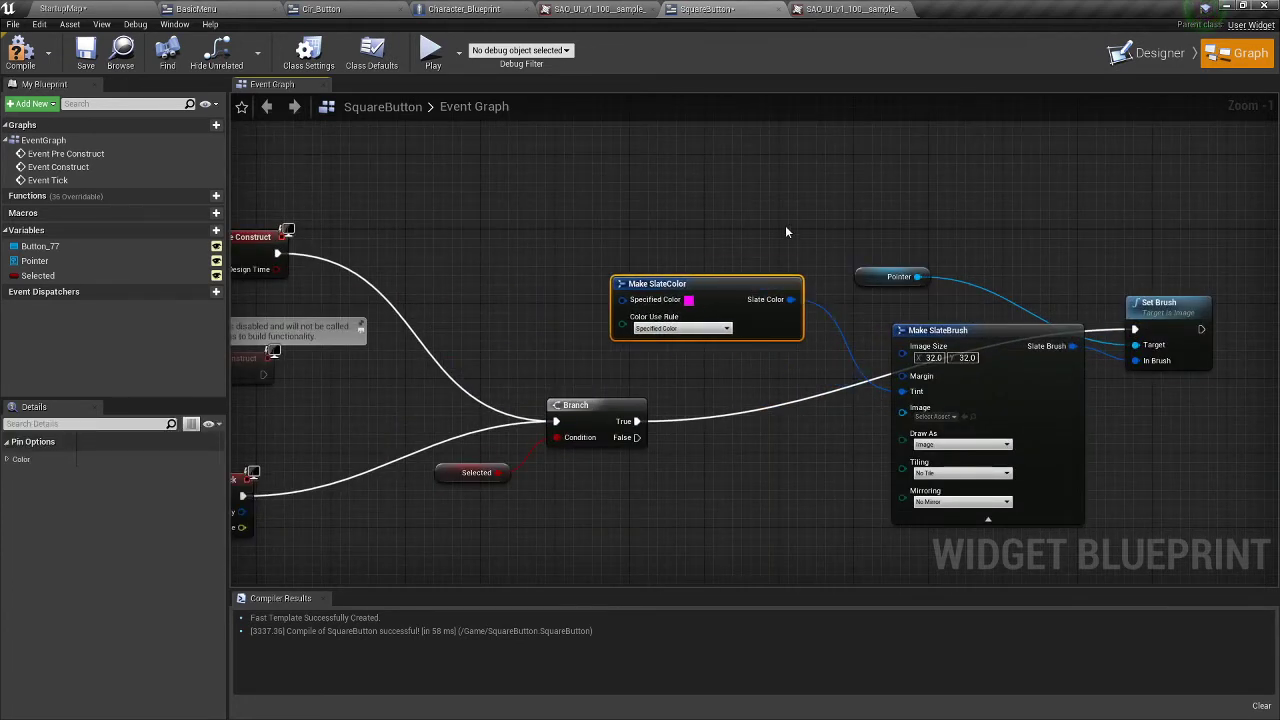
left_click(785, 225)
right_click_drag(785, 225, 737, 172)
left_click_drag(701, 243, 757, 262)
left_click(676, 228)
right_click_drag(676, 228, 446, 259)
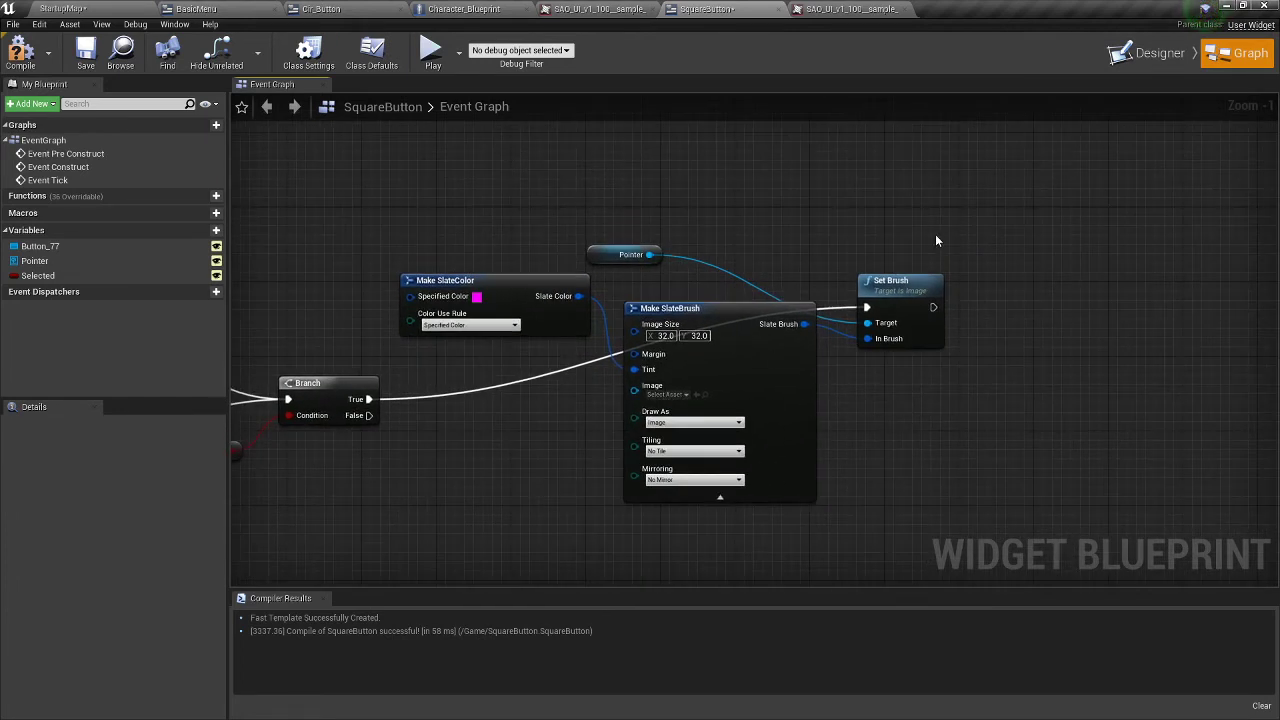
- Collapse the Pointer, Make SlateBrush and Set Brush nodes into a function, leaving Make SlateColor outside
mouse_move(932, 235)
left_mouse_down()
mouse_move(520, 528)
mouse_move(477, 229)
left_mouse_up()
mouse_move(477, 229)
right_mouse_down()
mouse_move(431, 403)
mouse_move(460, 468)
right_mouse_up()
left_click_drag(914, 140, 618, 432)
right_click(774, 271)
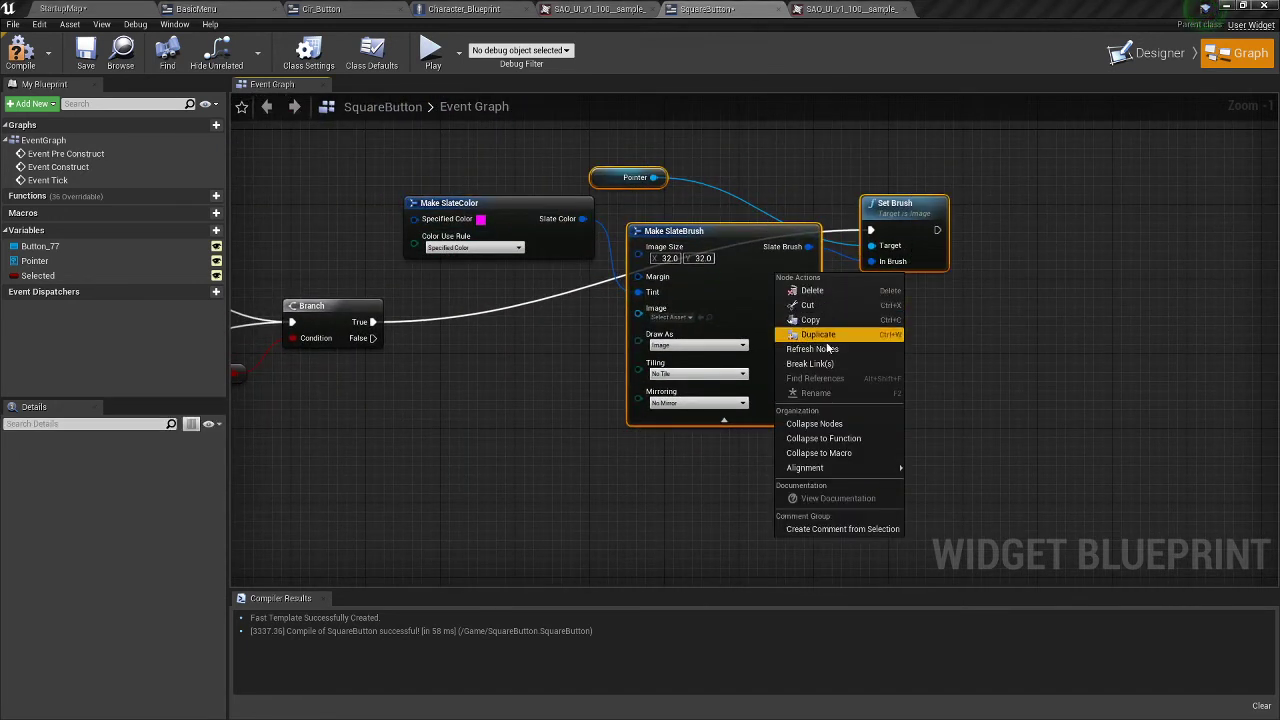
left_click(859, 442)
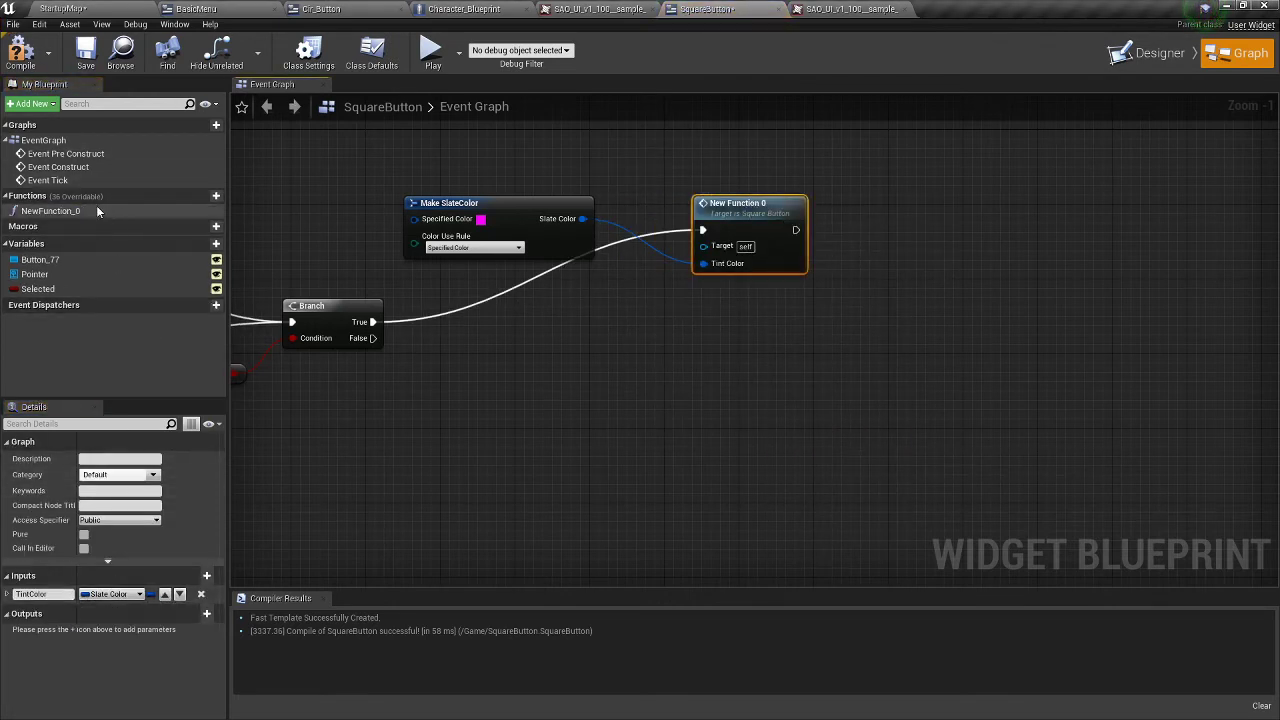
- Rename the new function to SetPointerColor
left_click(50, 211)
left_click(48, 212)
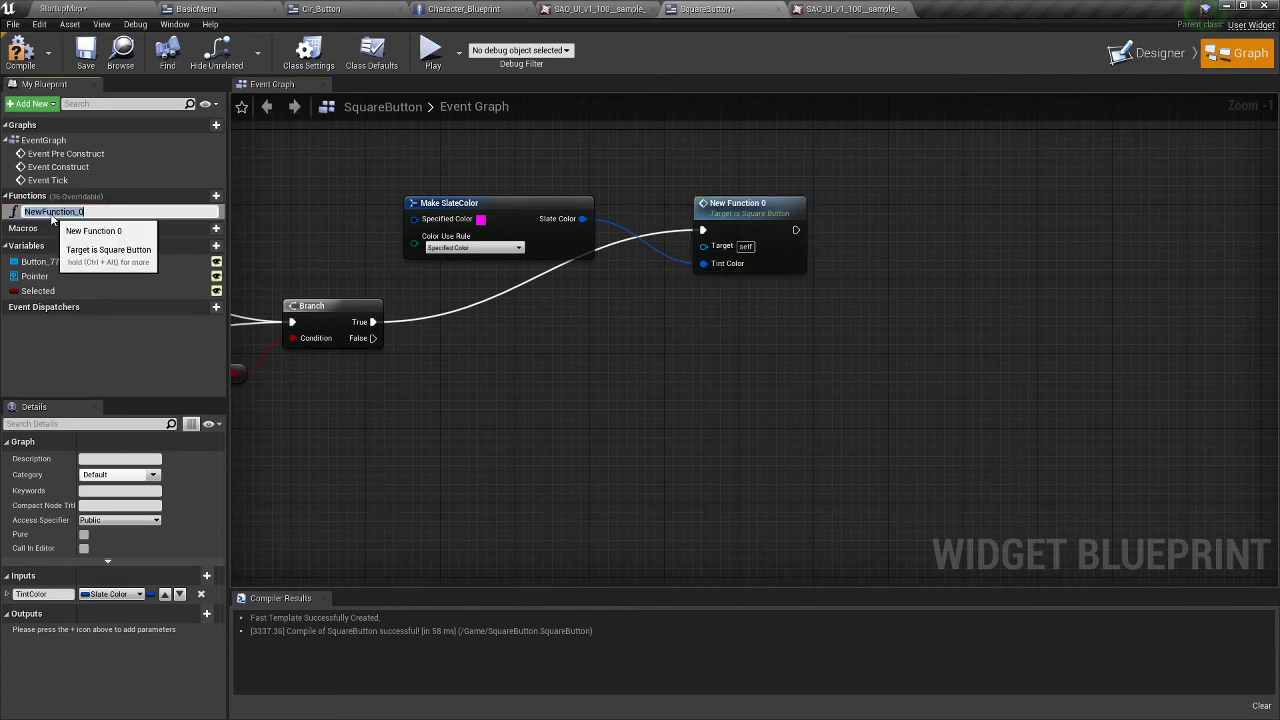
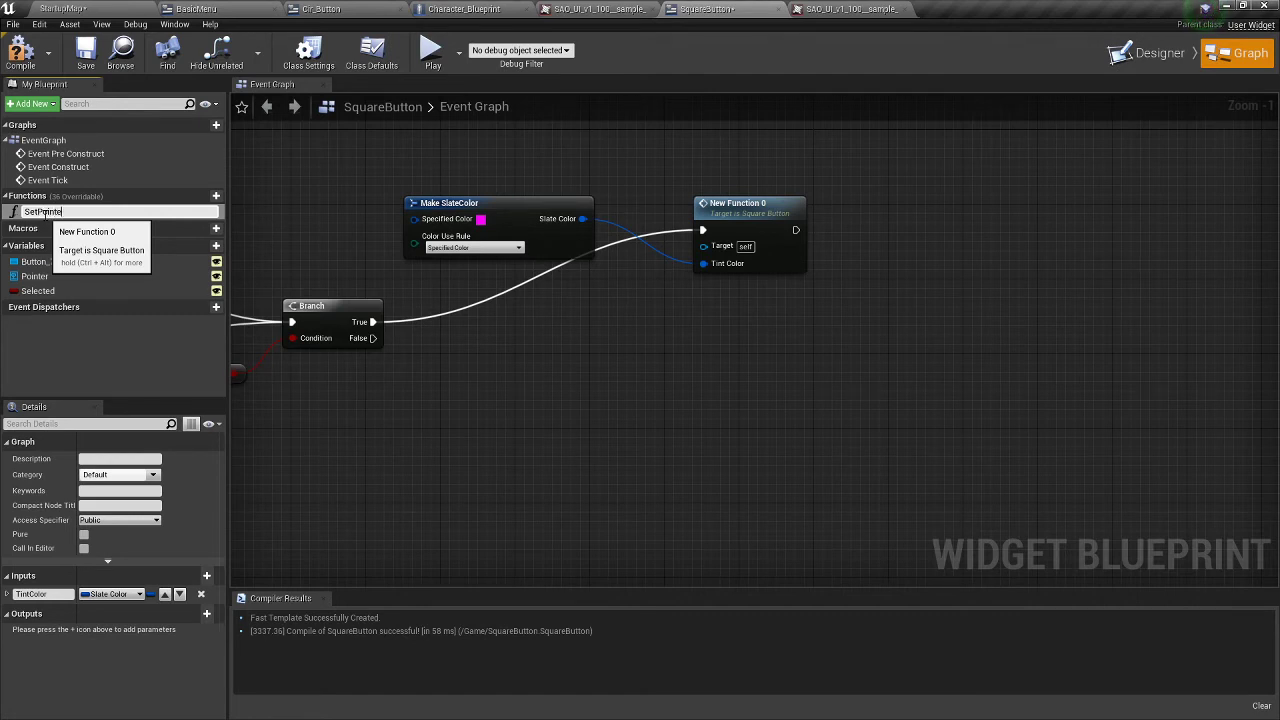
type("or")
key("Return")
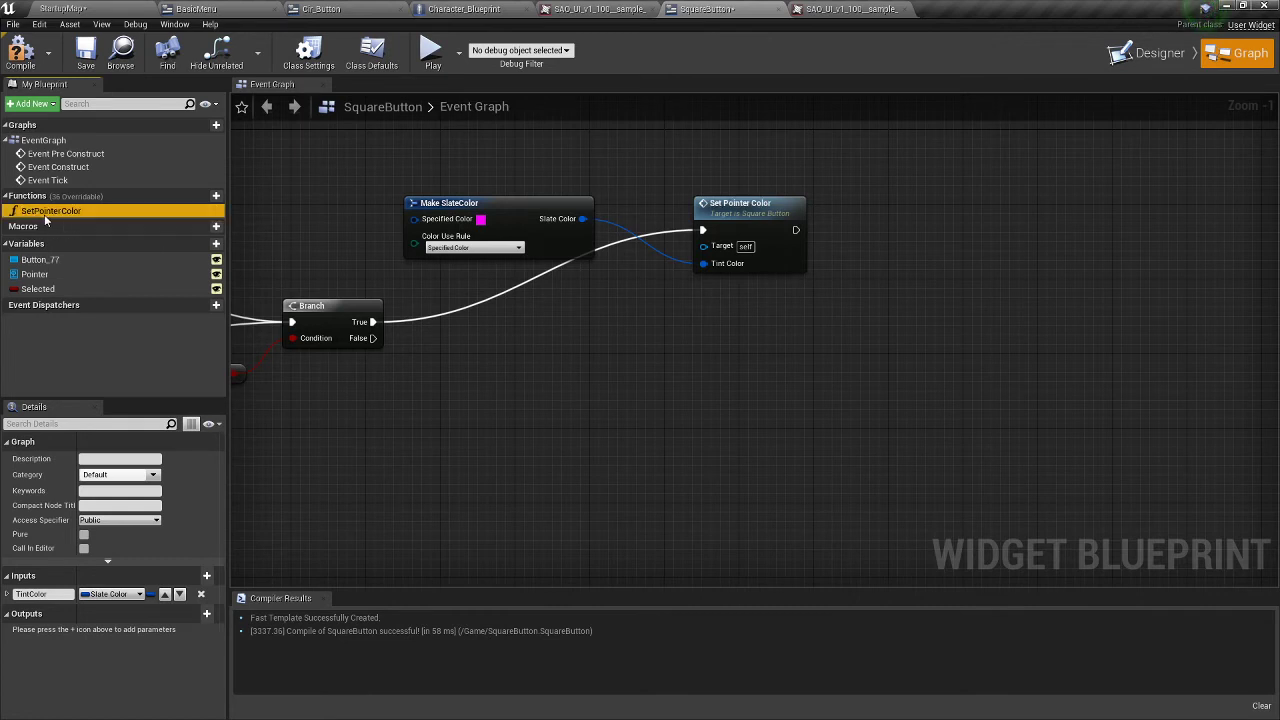
left_click(325, 286)
right_click_drag(342, 231, 351, 250)
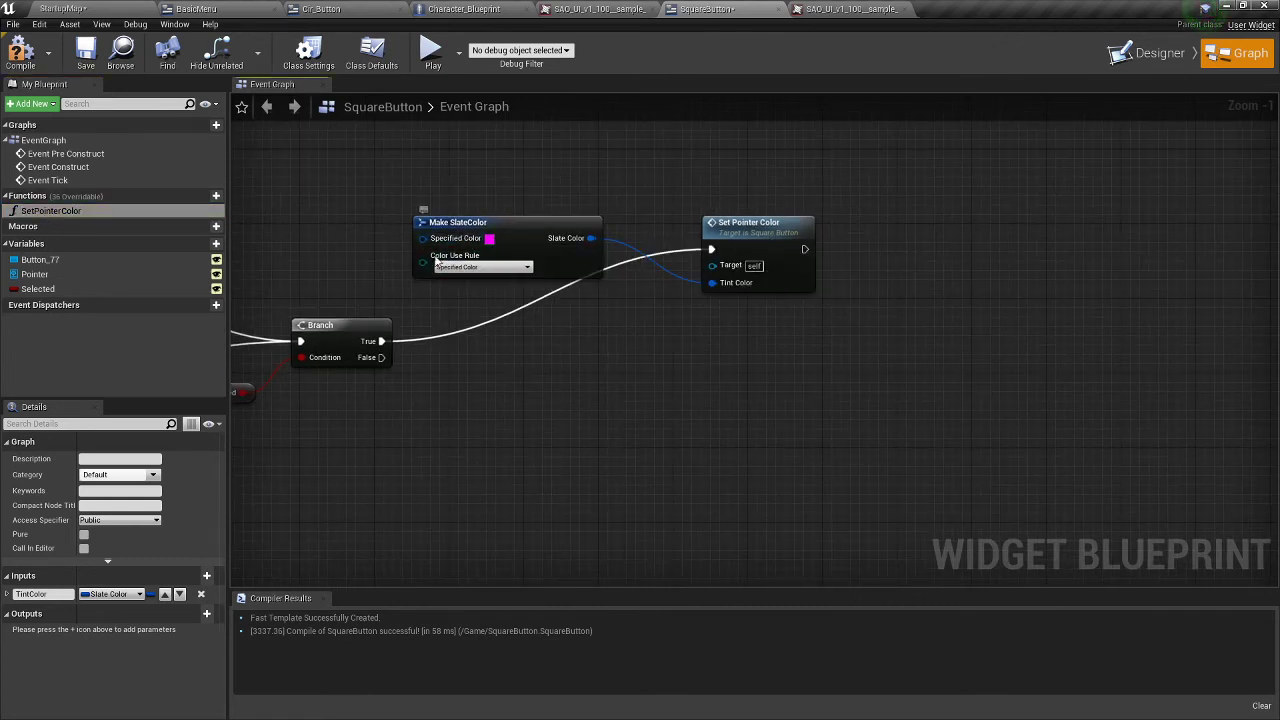
left_click(489, 239)
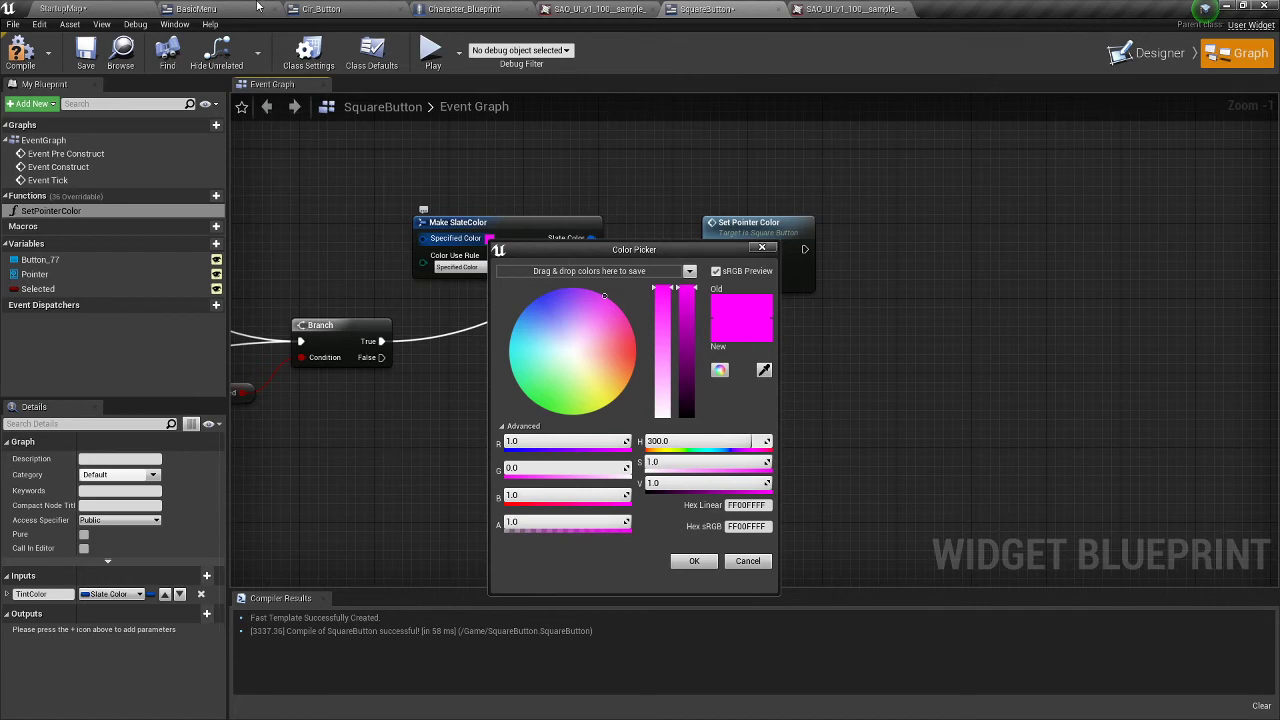
left_click(748, 562)
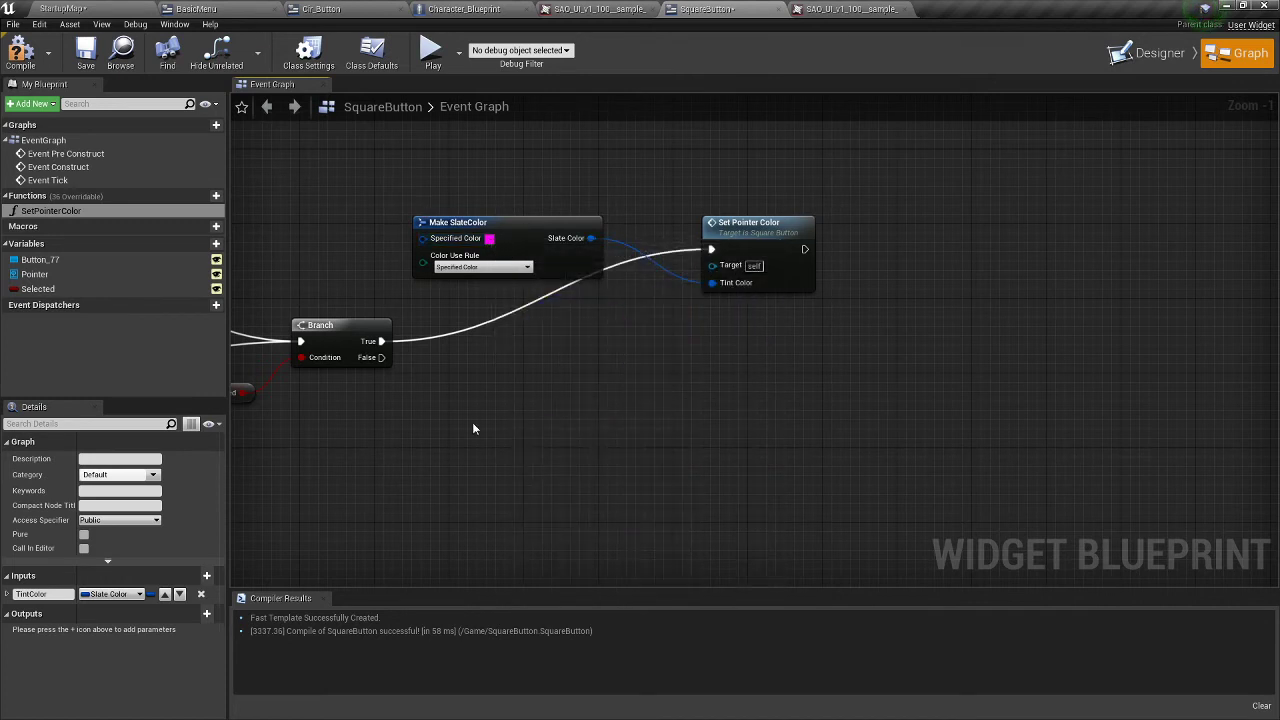
- Examine the highlighted menu item colours in the BasicMenu reference layout and return to the SquareButton graph
left_click(205, 9)
key("alt+Tab")
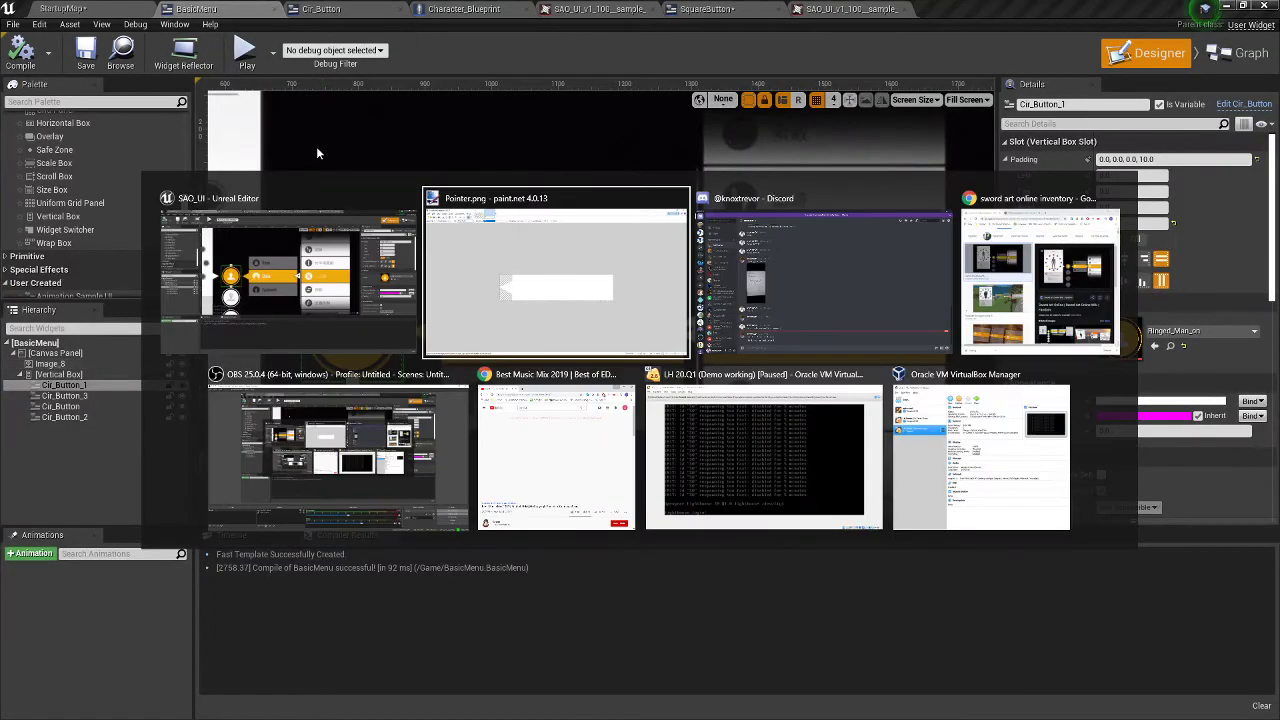
left_click(312, 290)
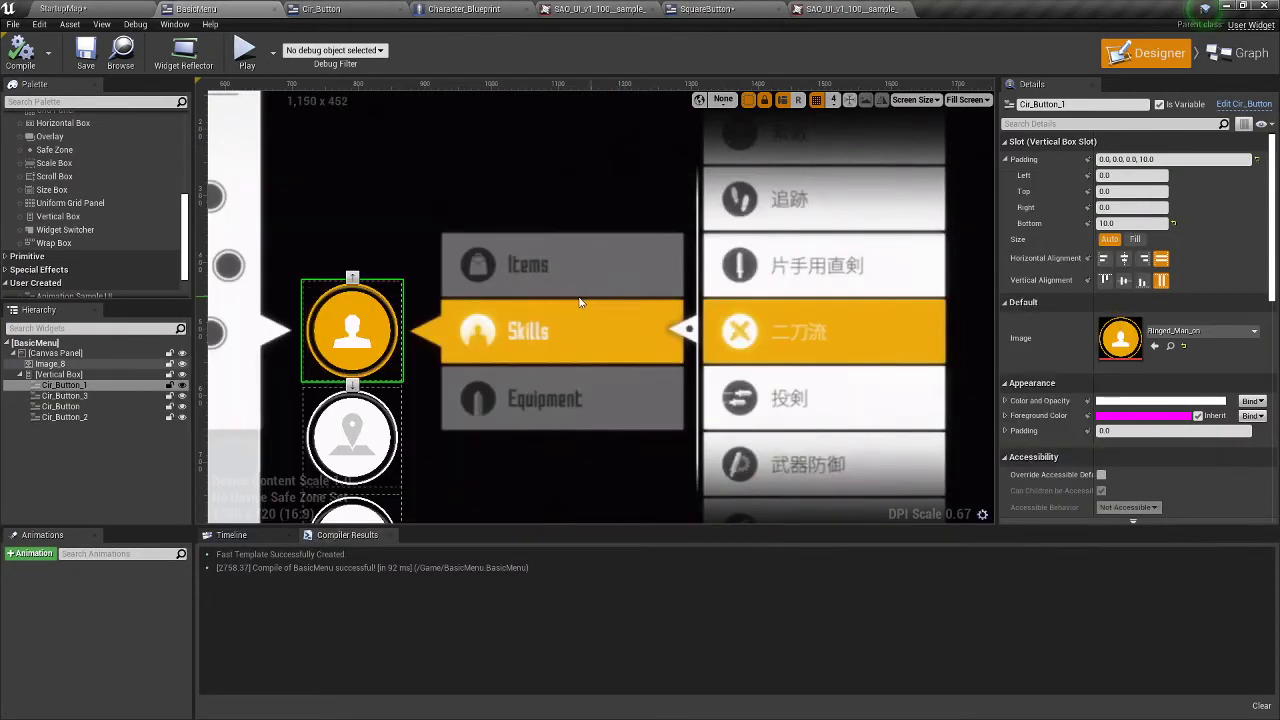
left_click(850, 9)
left_click(692, 9)
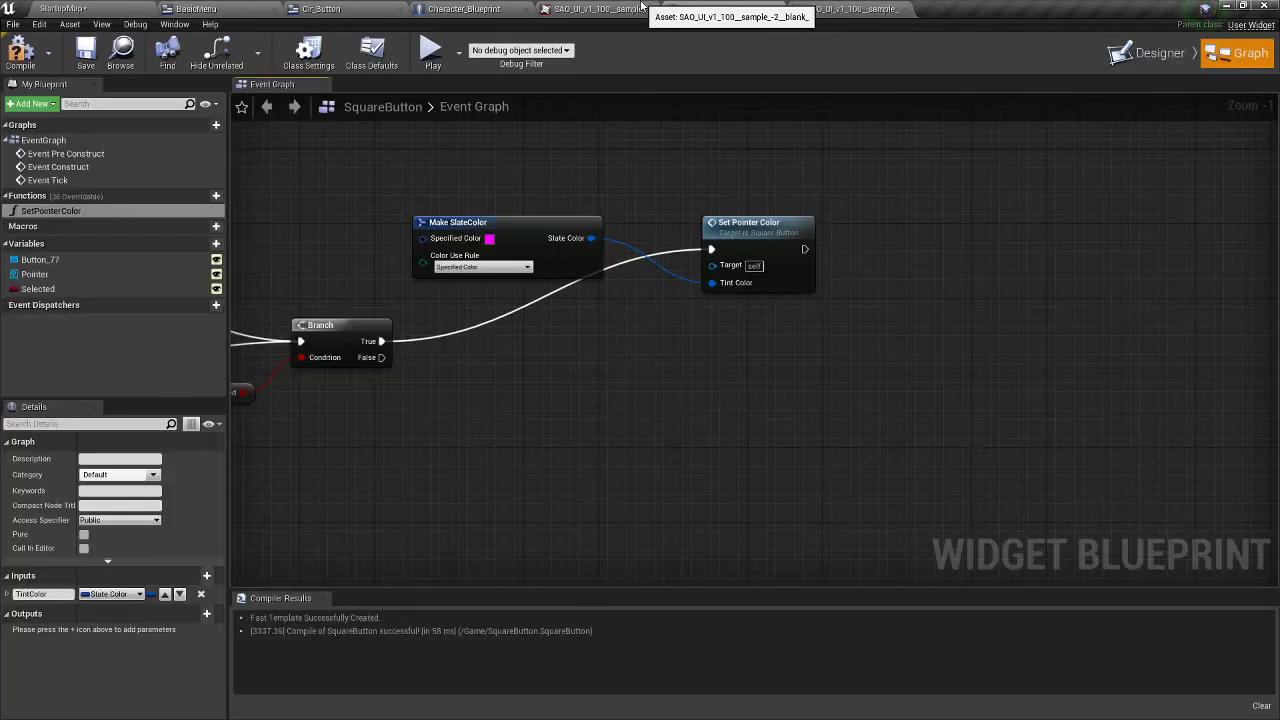
left_click(800, 9)
left_click(730, 9)
- Look through the SAO_UI sample textures, Character_Blueprint and Cir_Button for a reference for the pointer's specified colour
left_click(489, 238)
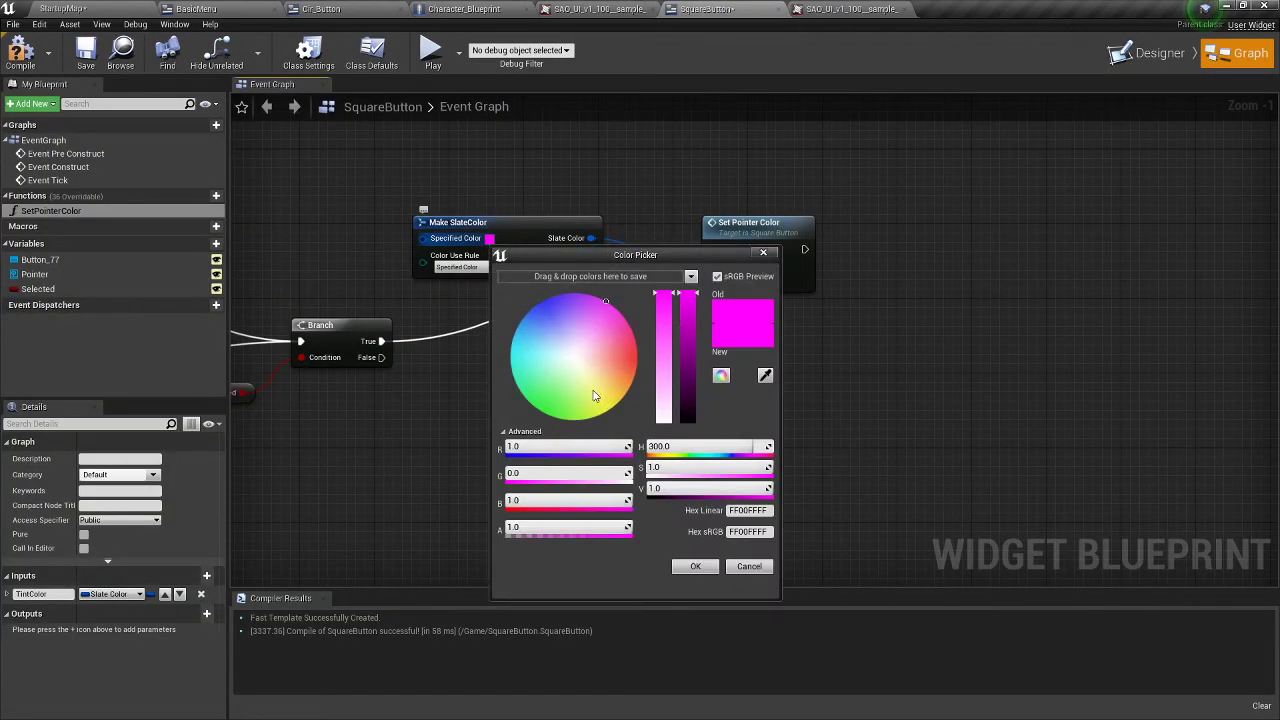
left_click(765, 254)
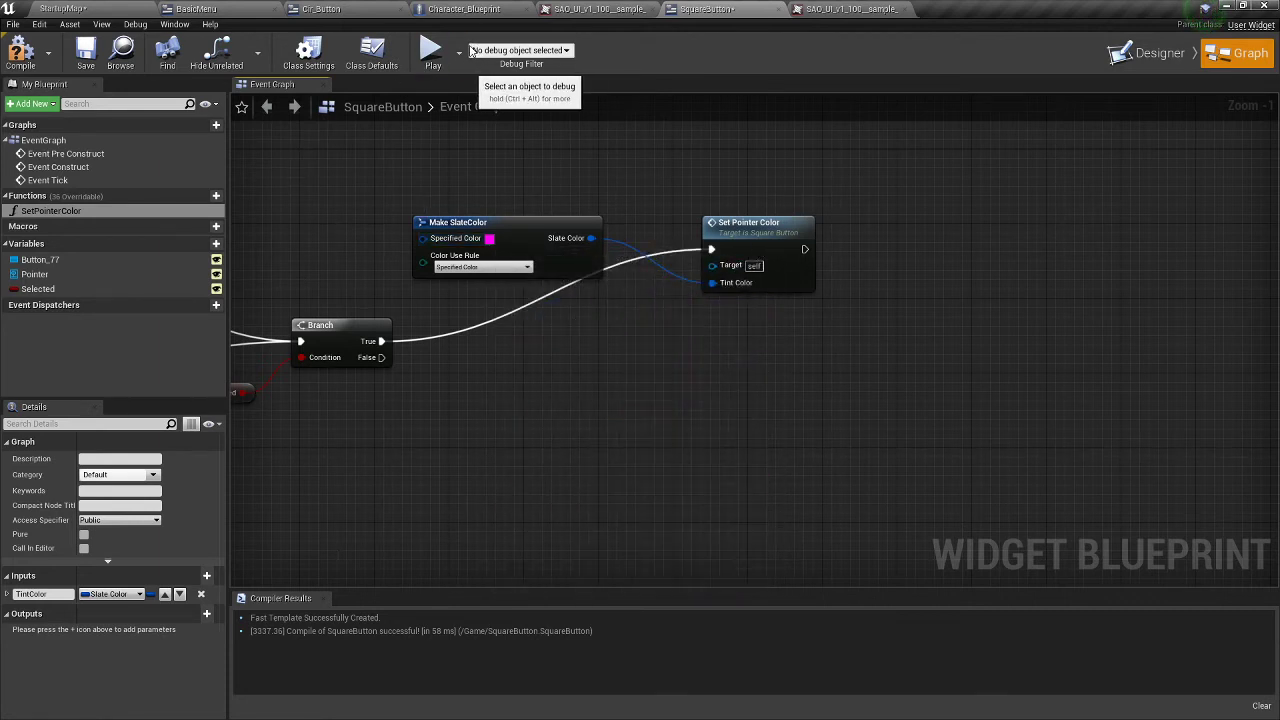
left_click(597, 8)
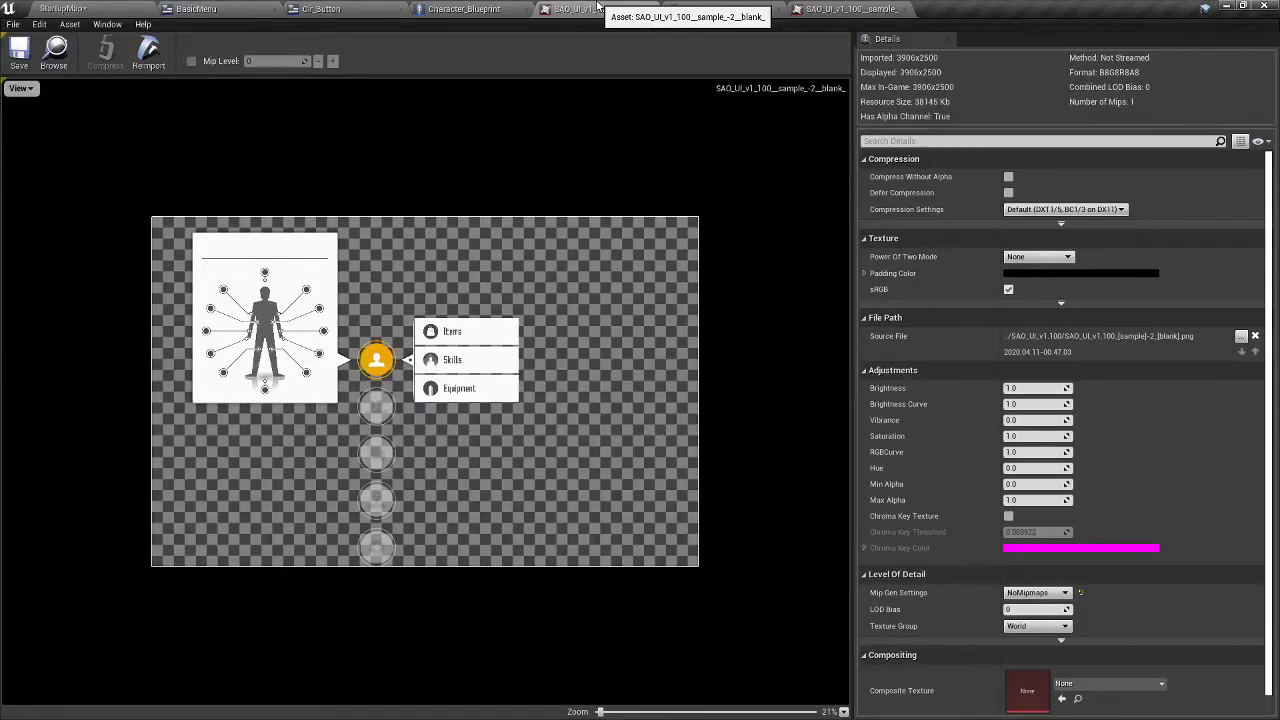
left_click_drag(597, 8, 695, 9)
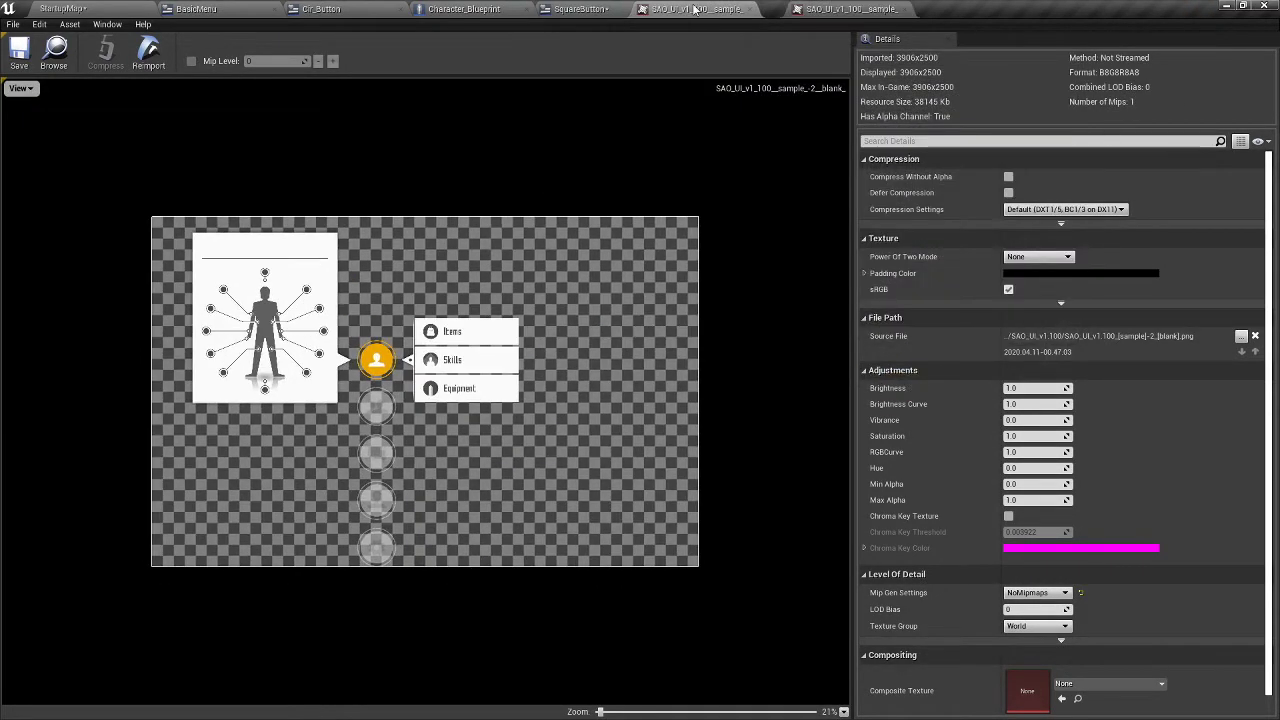
left_click(673, 8)
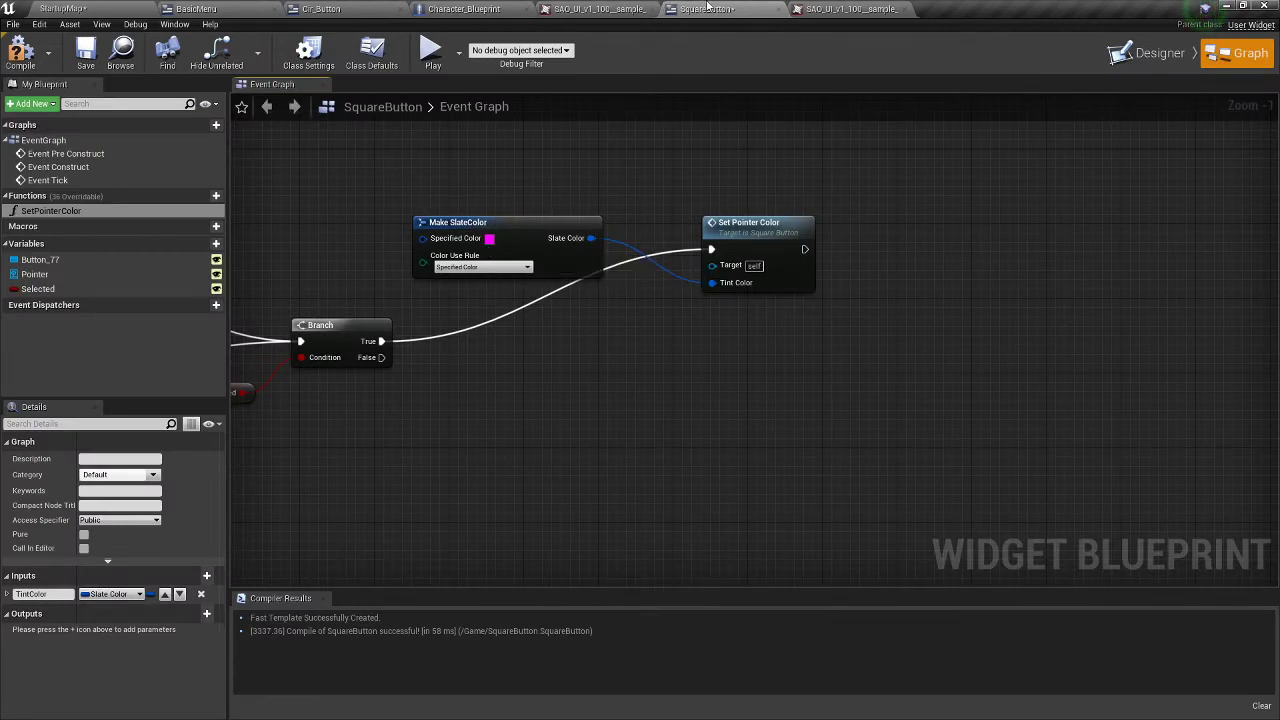
left_click(840, 8)
left_click(476, 6)
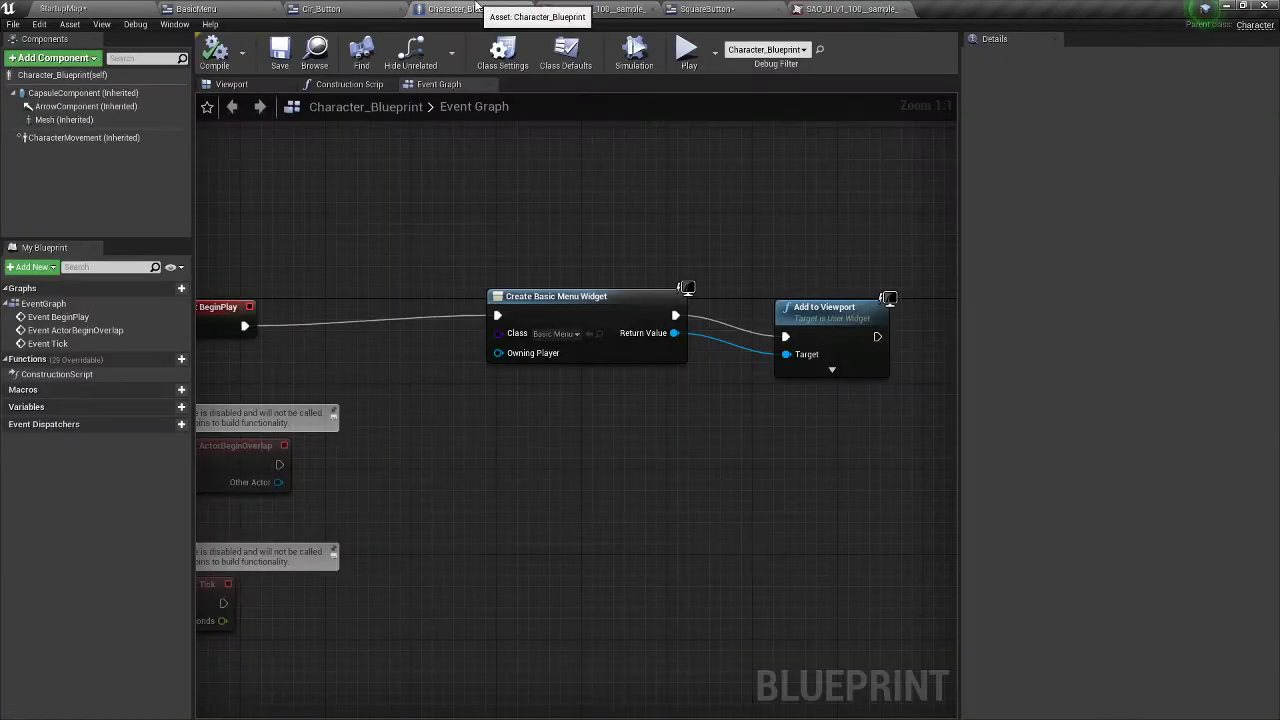
left_click(362, 7)
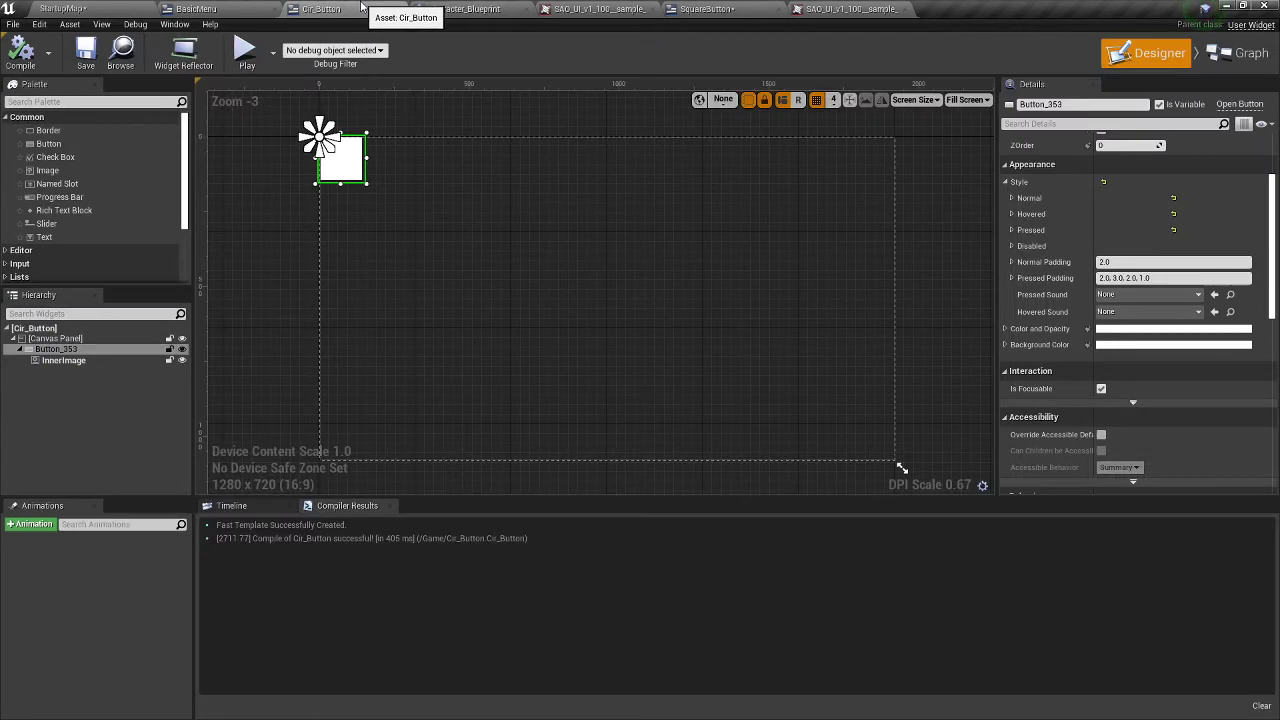
- Return to SquareButton and dock an enlarged second Content Browser beside the Compiler Results, showing the 3_Menu-2 icons
left_click(196, 8)
left_click(464, 8)
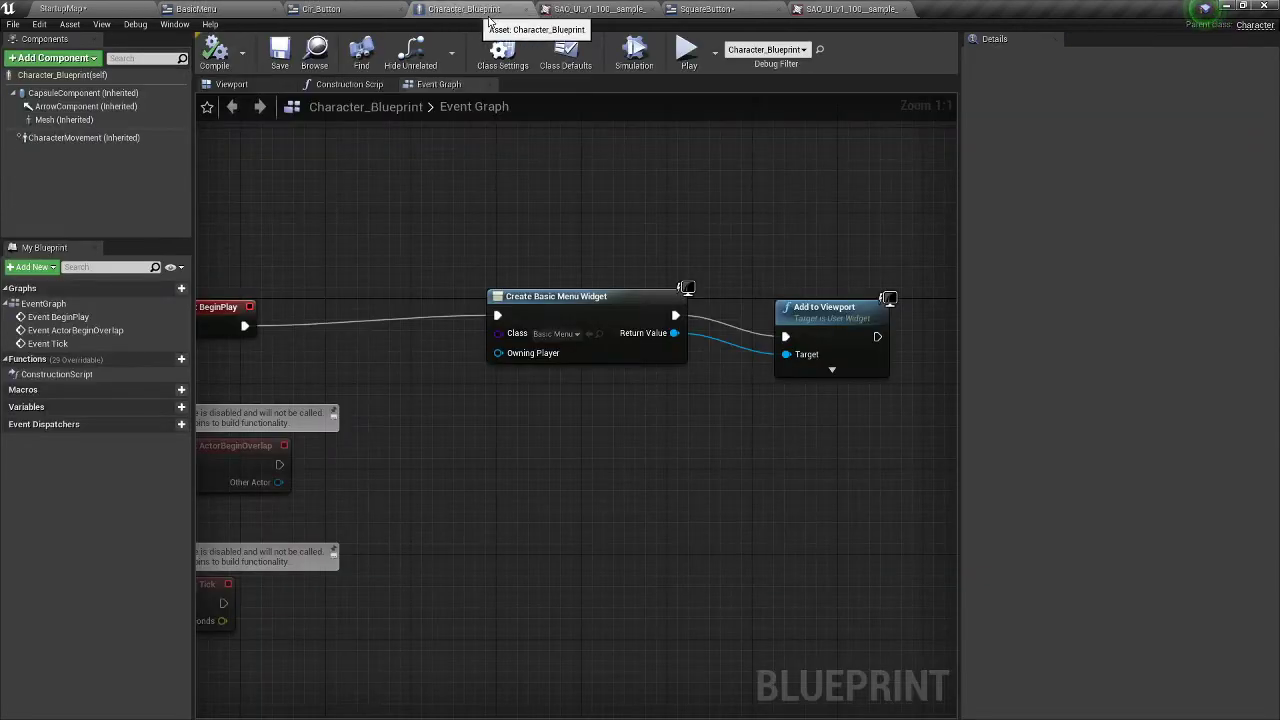
left_click(595, 8)
left_click(705, 8)
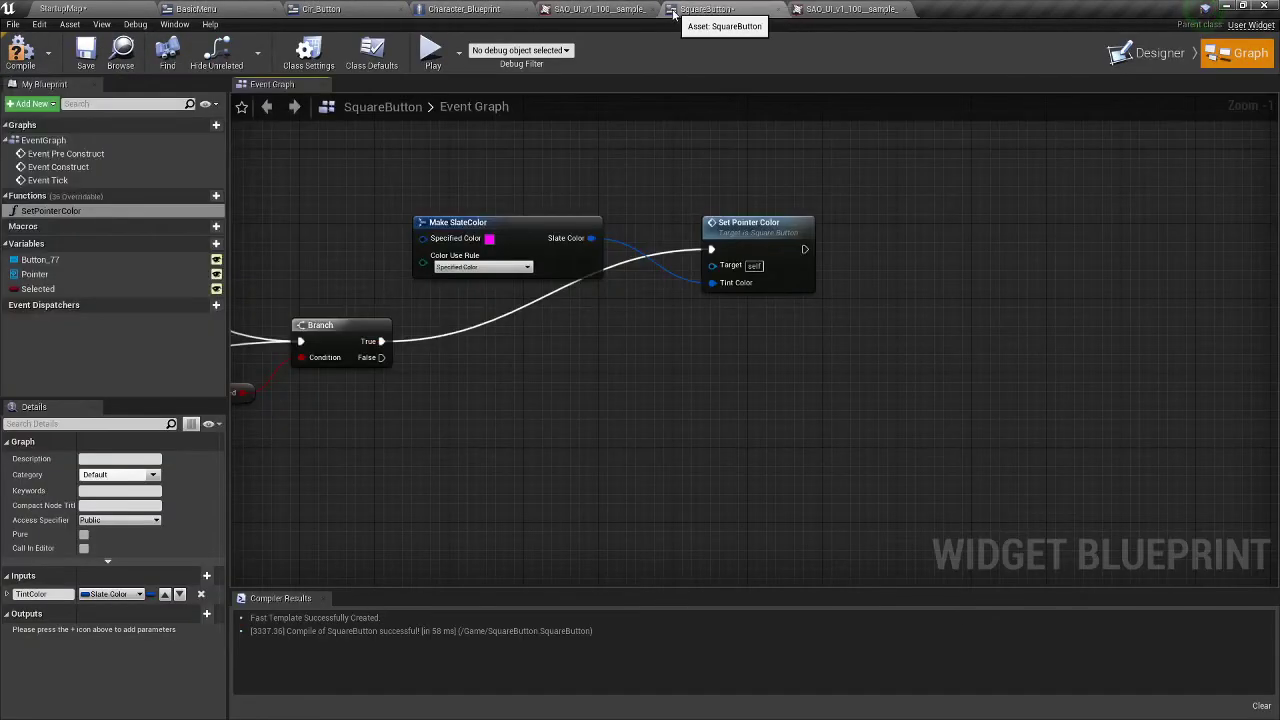
left_click(175, 24)
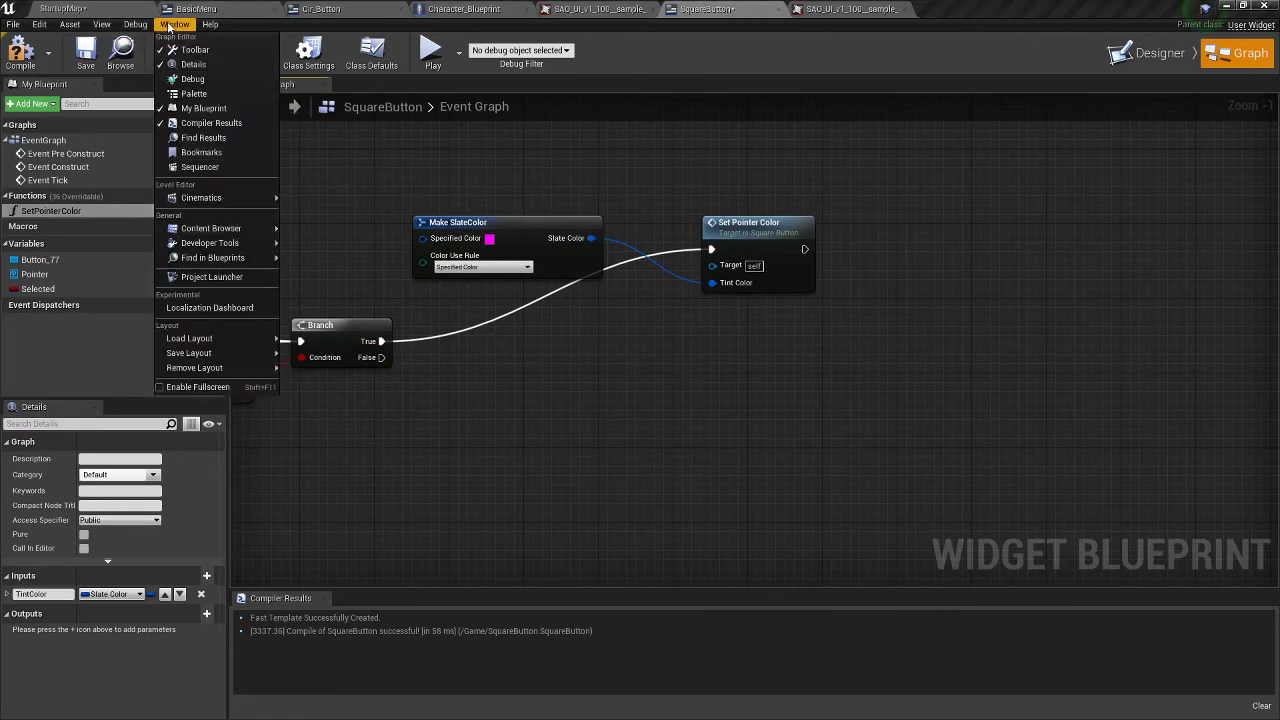
mouse_move(230, 229)
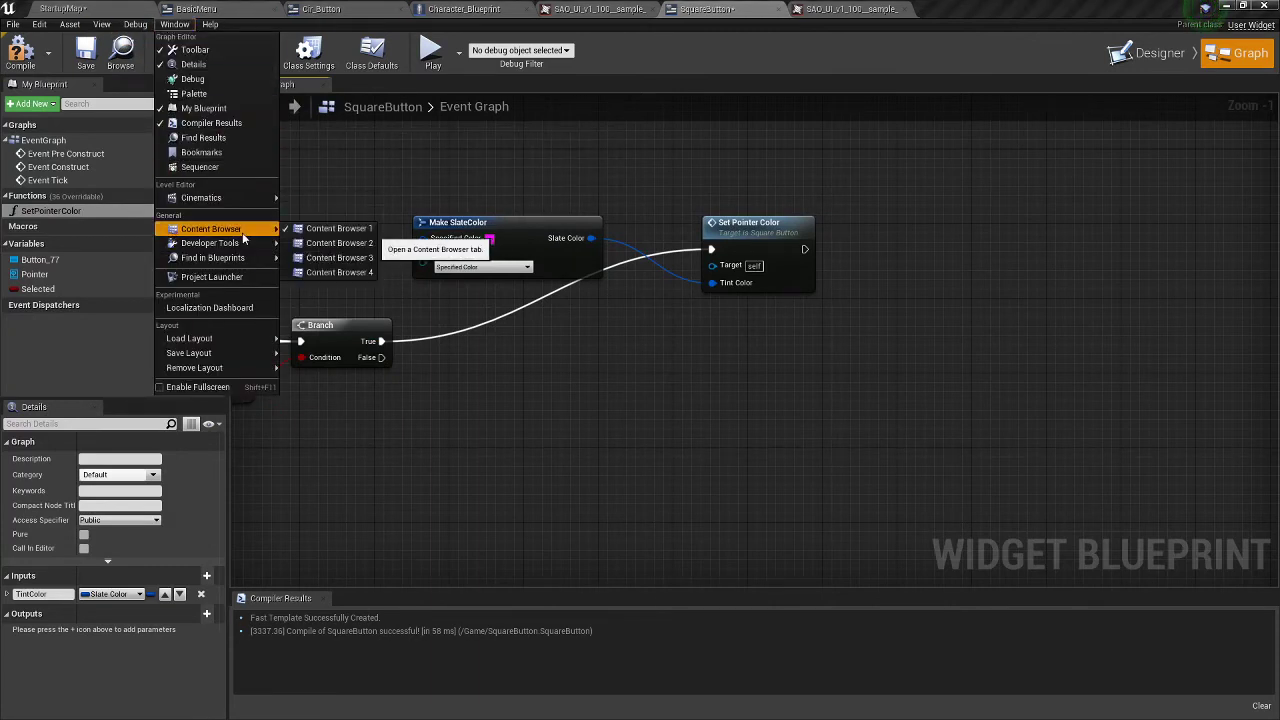
left_click(310, 258)
left_click_drag(457, 181, 380, 610)
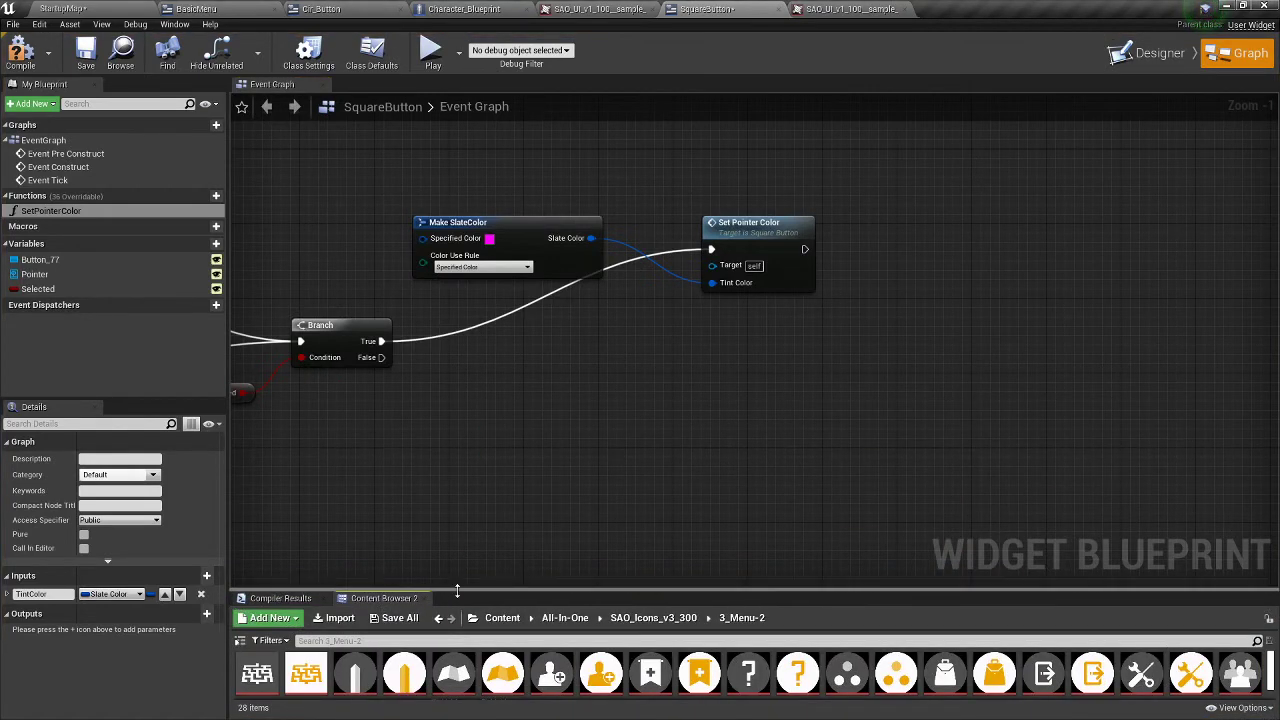
left_click_drag(460, 595, 466, 443)
key("alt+Tab")
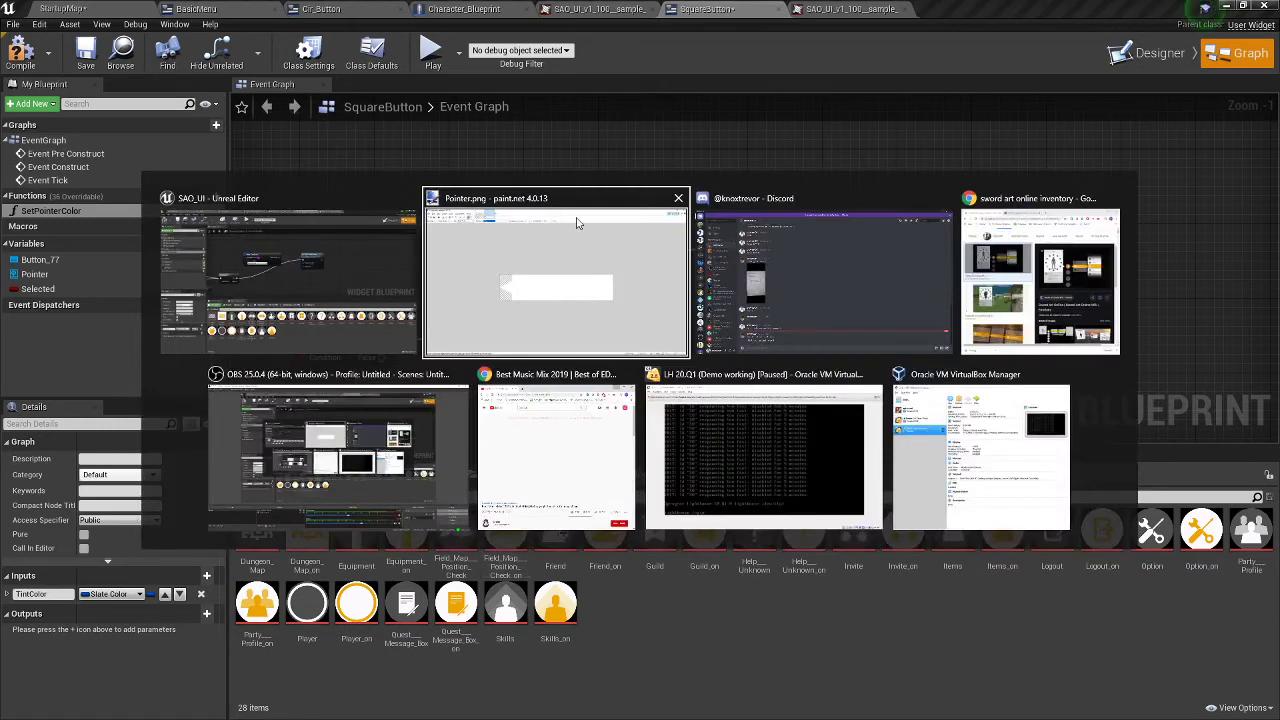
left_click(366, 223)
left_click(320, 8)
left_click(240, 9)
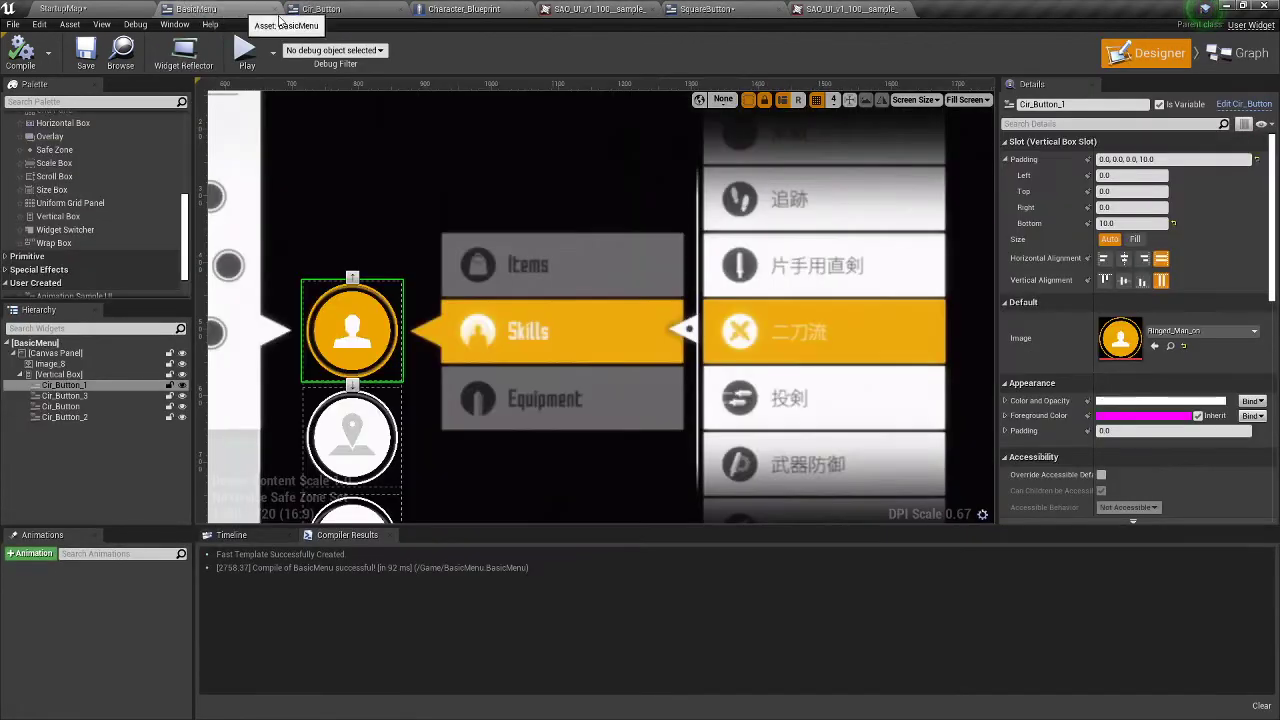
left_click(820, 8)
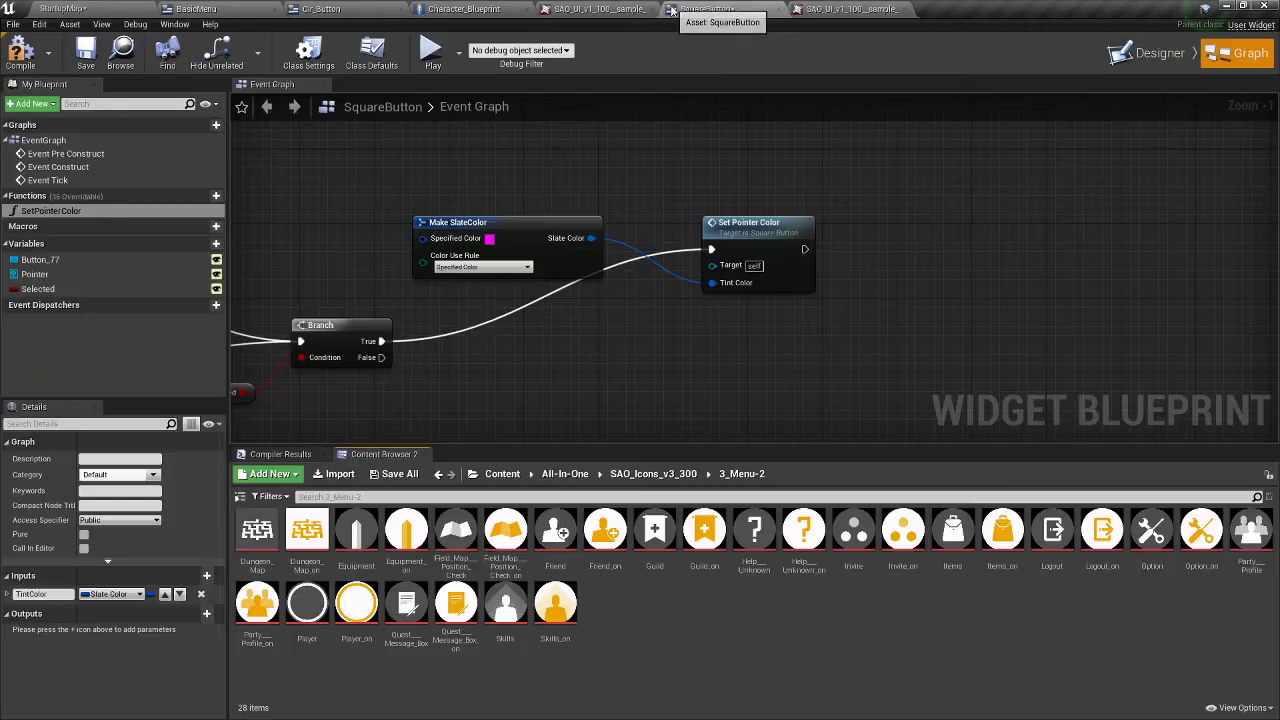
left_click(672, 9)
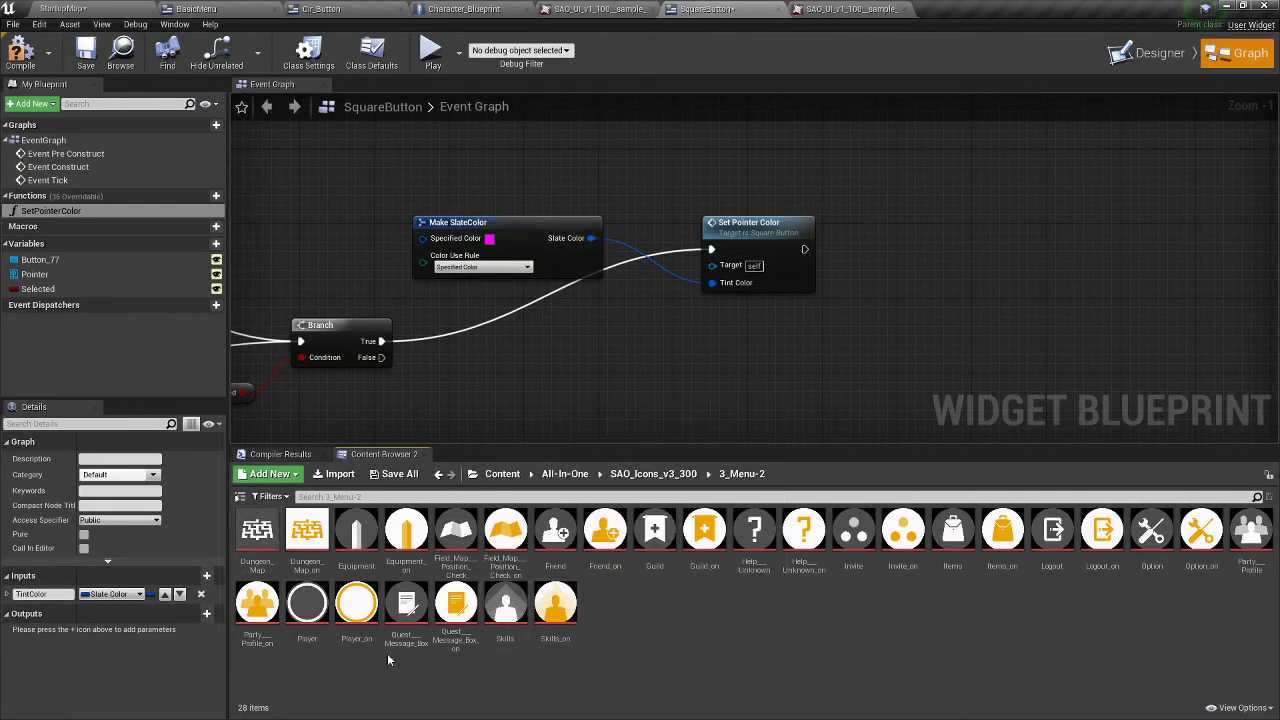
- Set the Make SlateColor node's Specified Color to the orange ECA400FF sampled from the Items_on icon
left_click(489, 239)
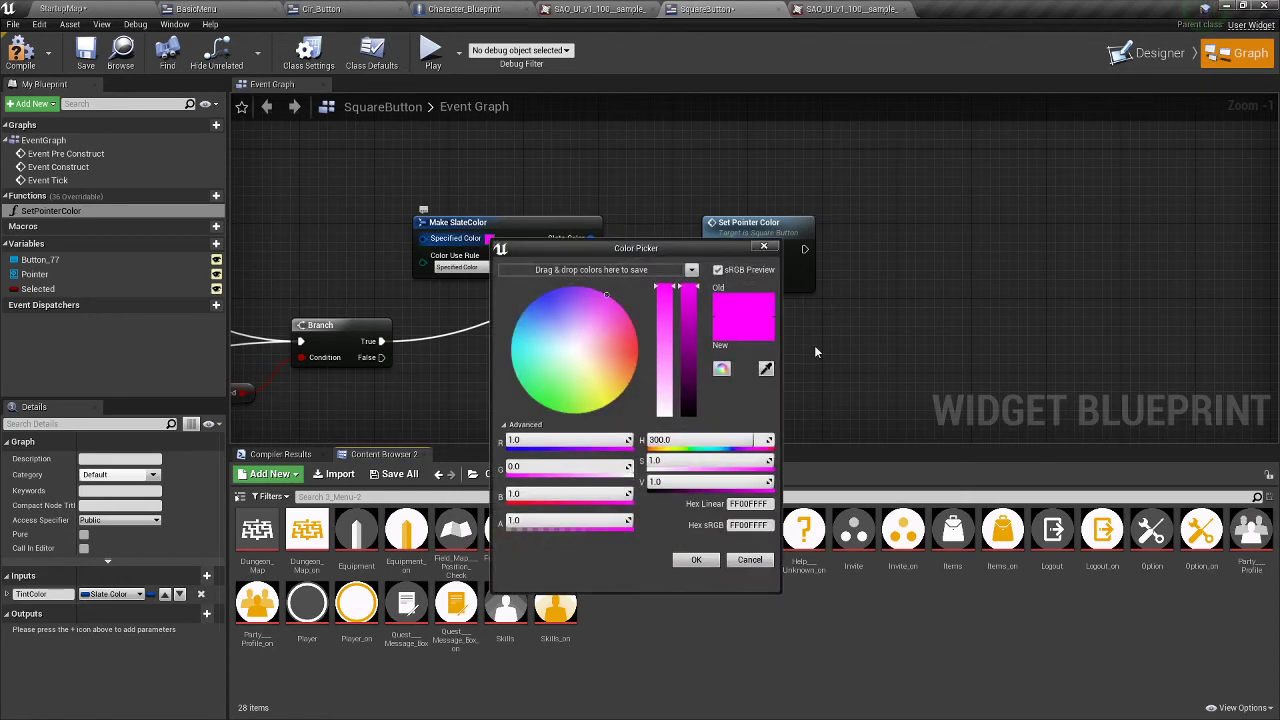
left_click(766, 369)
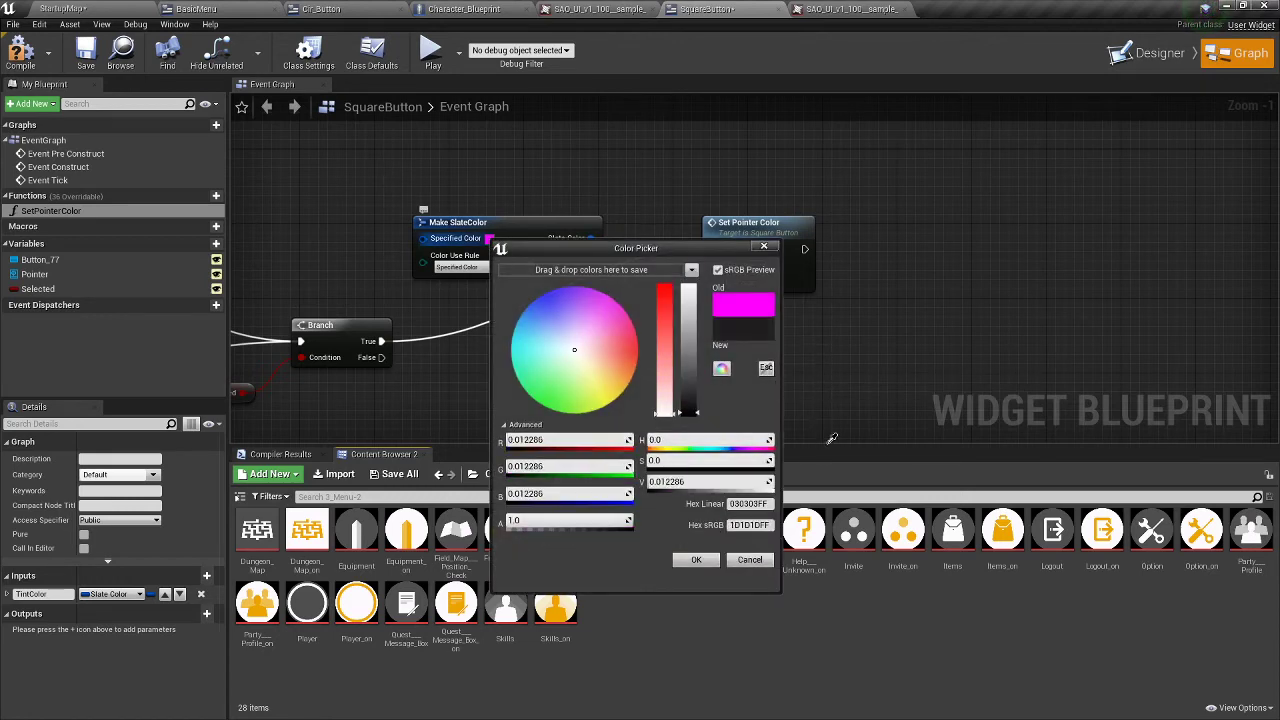
left_click(1005, 545)
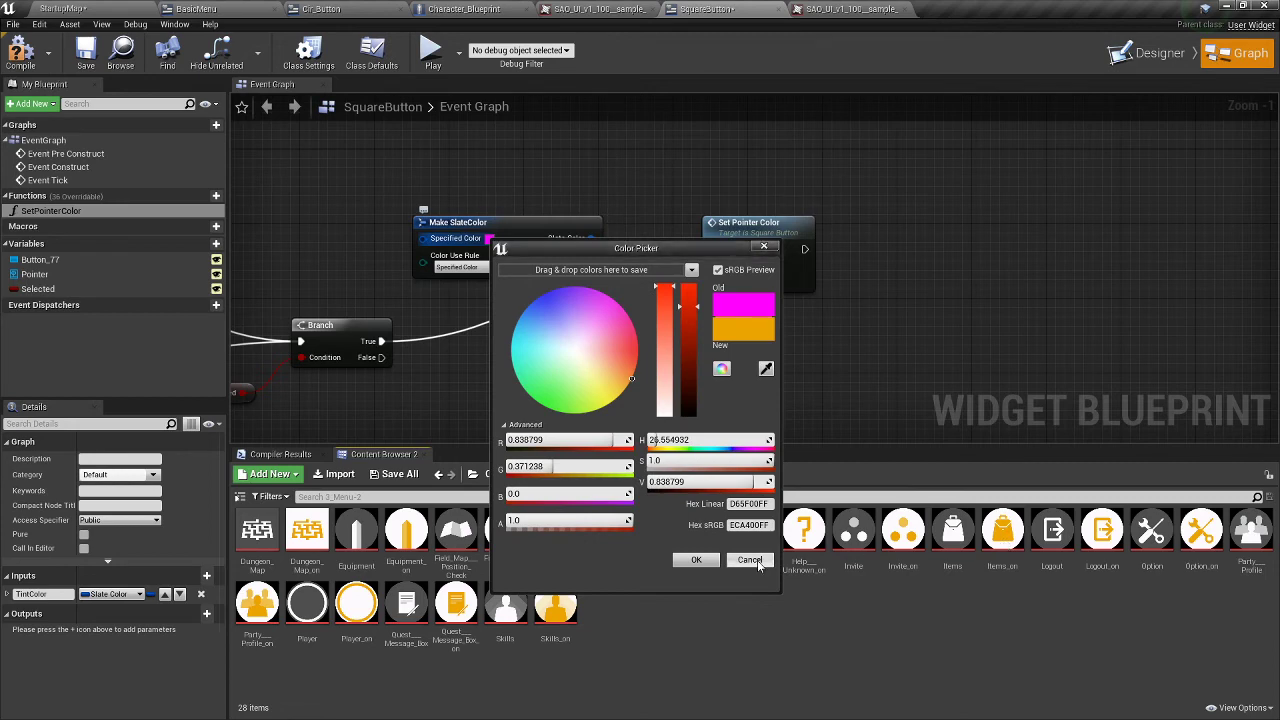
left_click(695, 561)
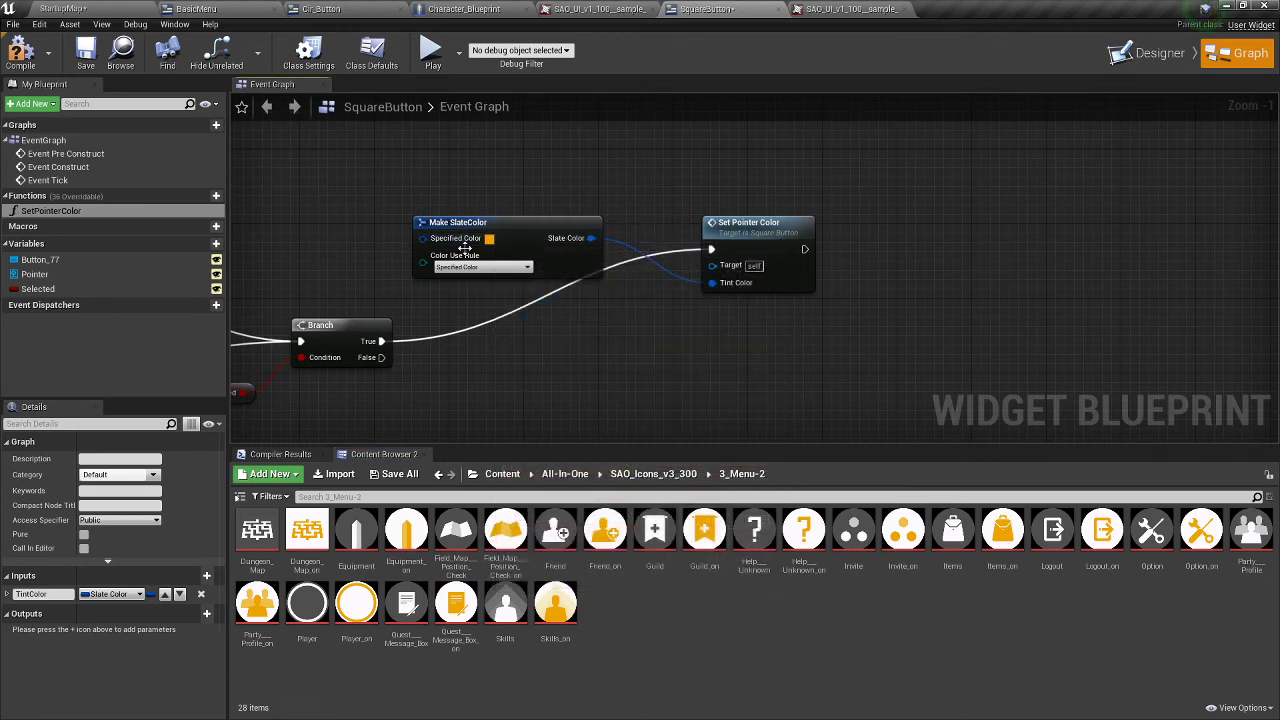
- Move Make SlateColor clear of the wire, duplicate Set Pointer Color below and connect the copy to the Branch's False output
left_click_drag(549, 222, 518, 176)
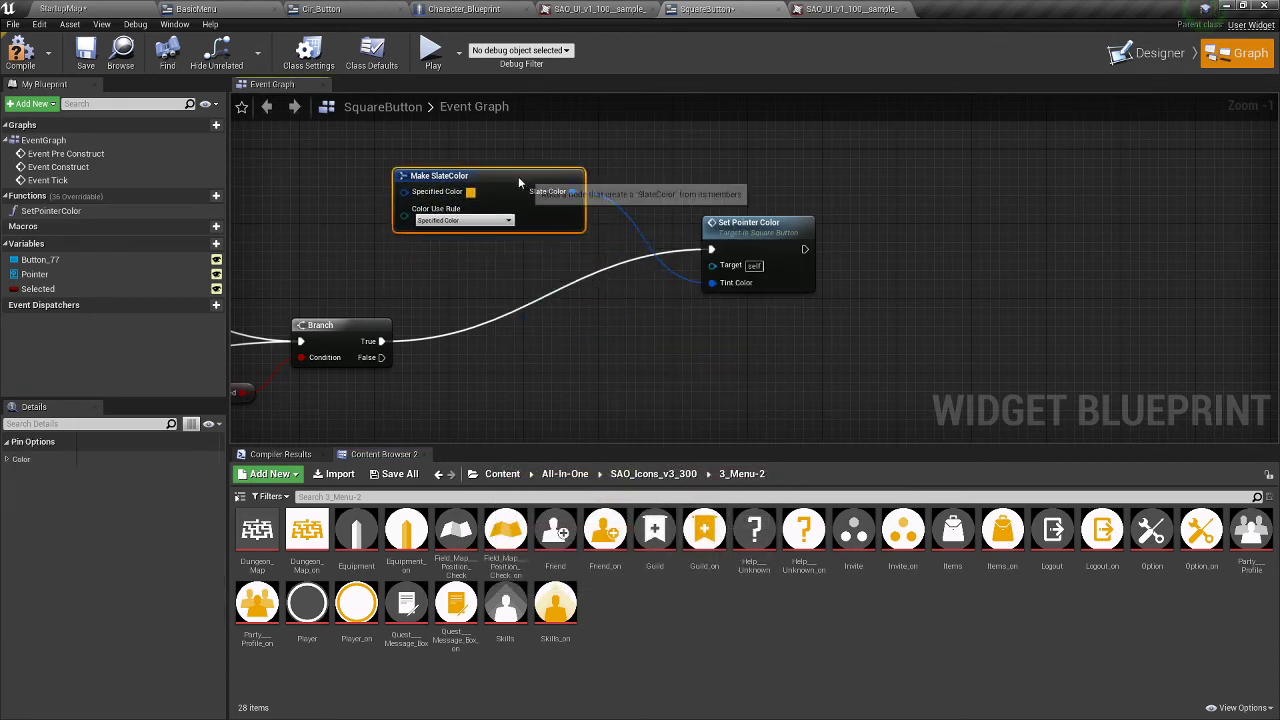
scroll(423, 268, "down", 2)
right_click_drag(425, 268, 560, 255)
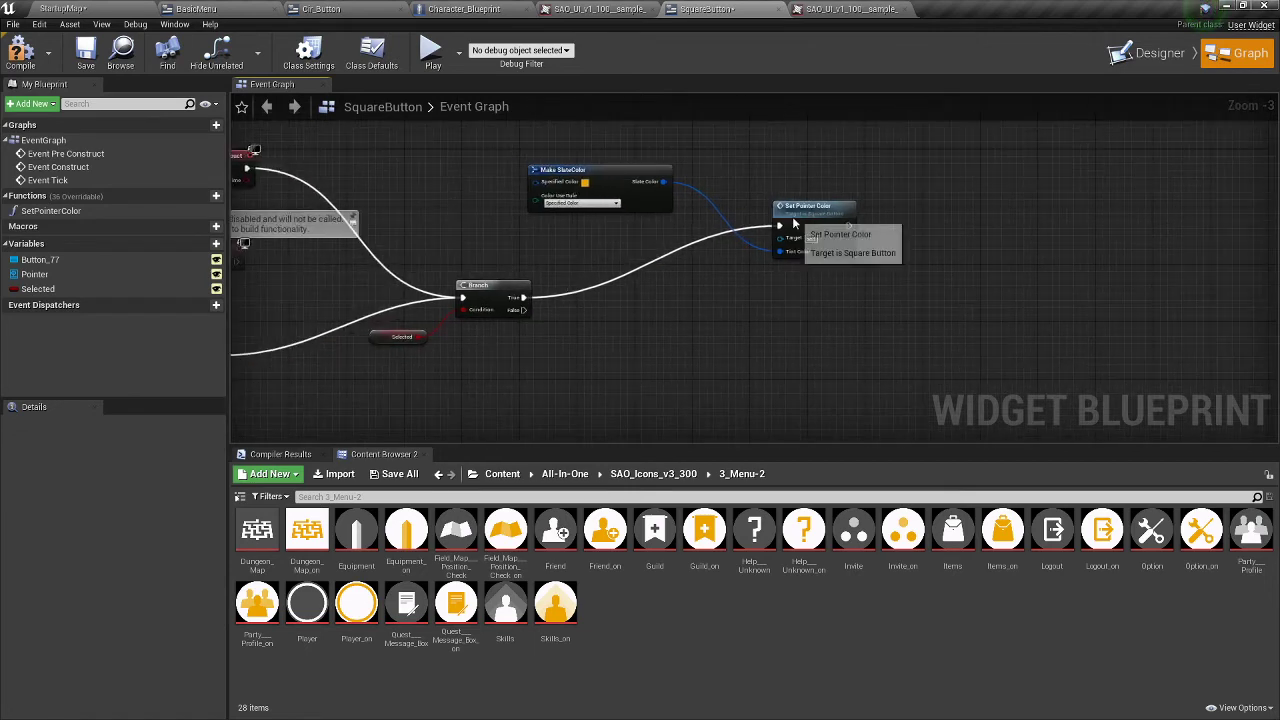
left_click(808, 216)
key("ctrl+c")
key("ctrl+v")
left_click_drag(794, 377, 513, 314)
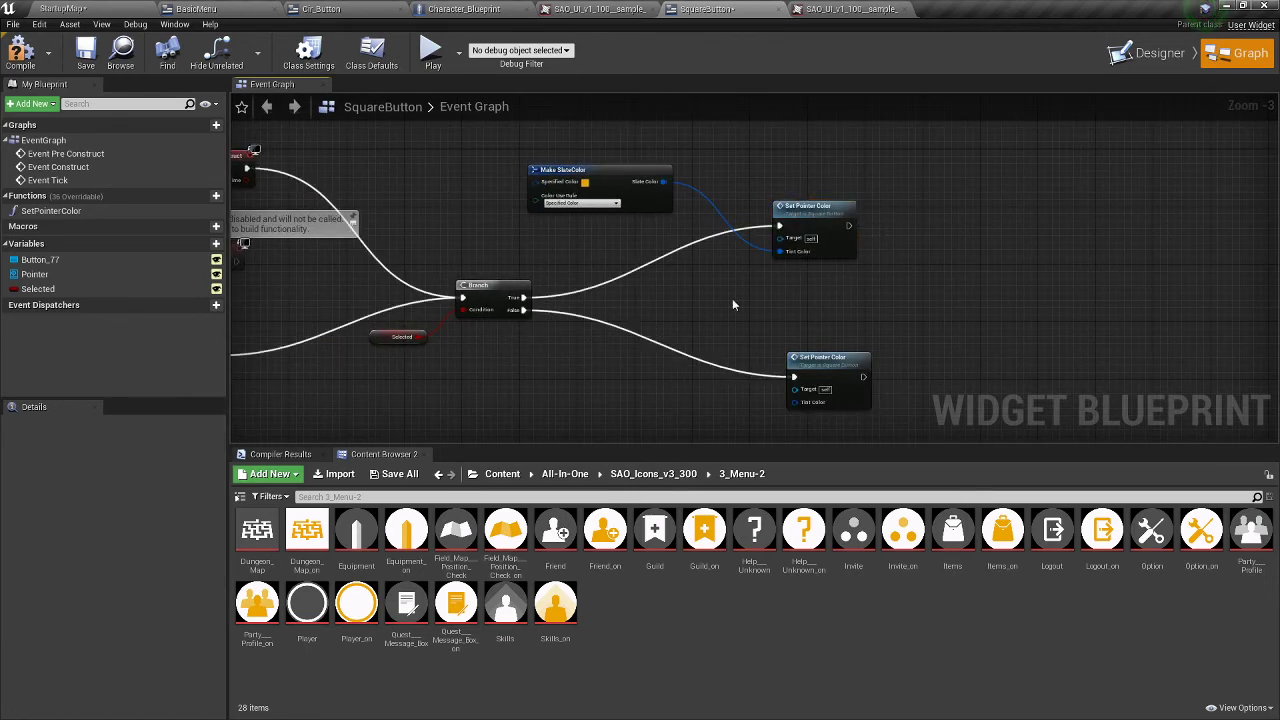
- Duplicate the orange Make SlateColor node beneath the Branch's False wire
left_click_drag(780, 251, 663, 181)
left_click(600, 188)
key("ctrl+c")
key("ctrl+v")
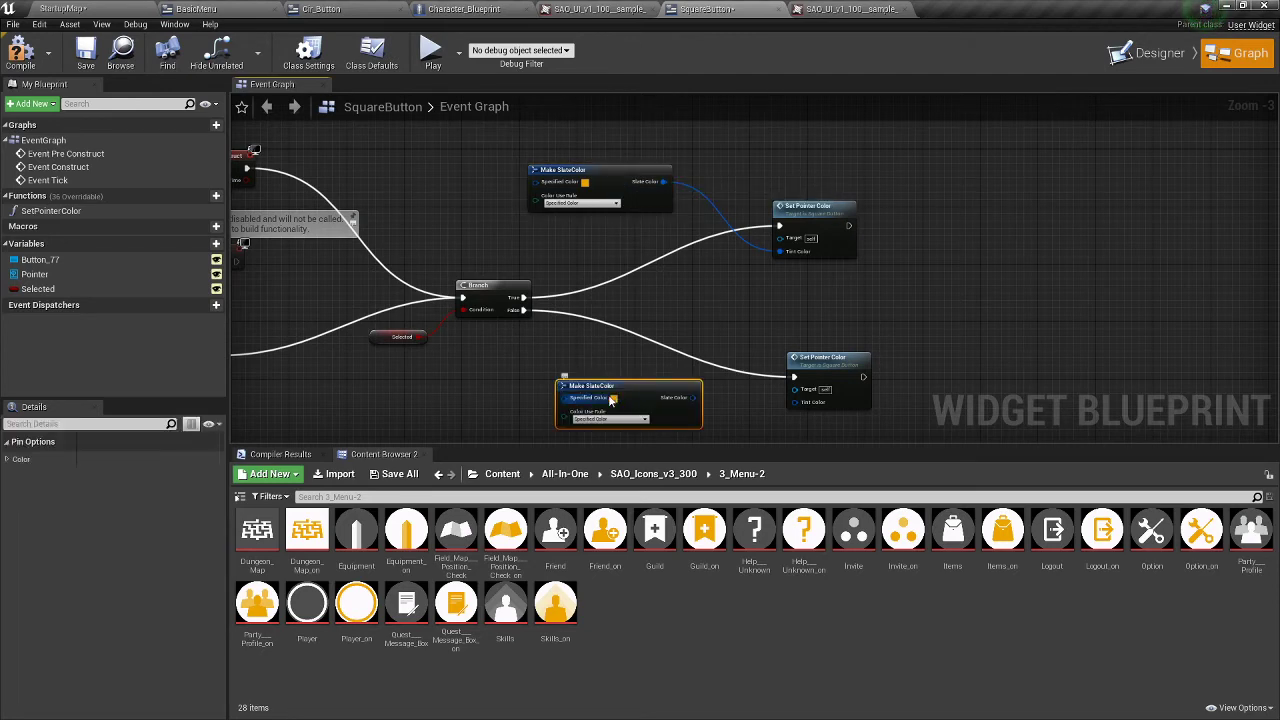
- Set the duplicated Make SlateColor's Specified Color to light grey with saturation 0 and alpha 0.2
left_click(612, 399)
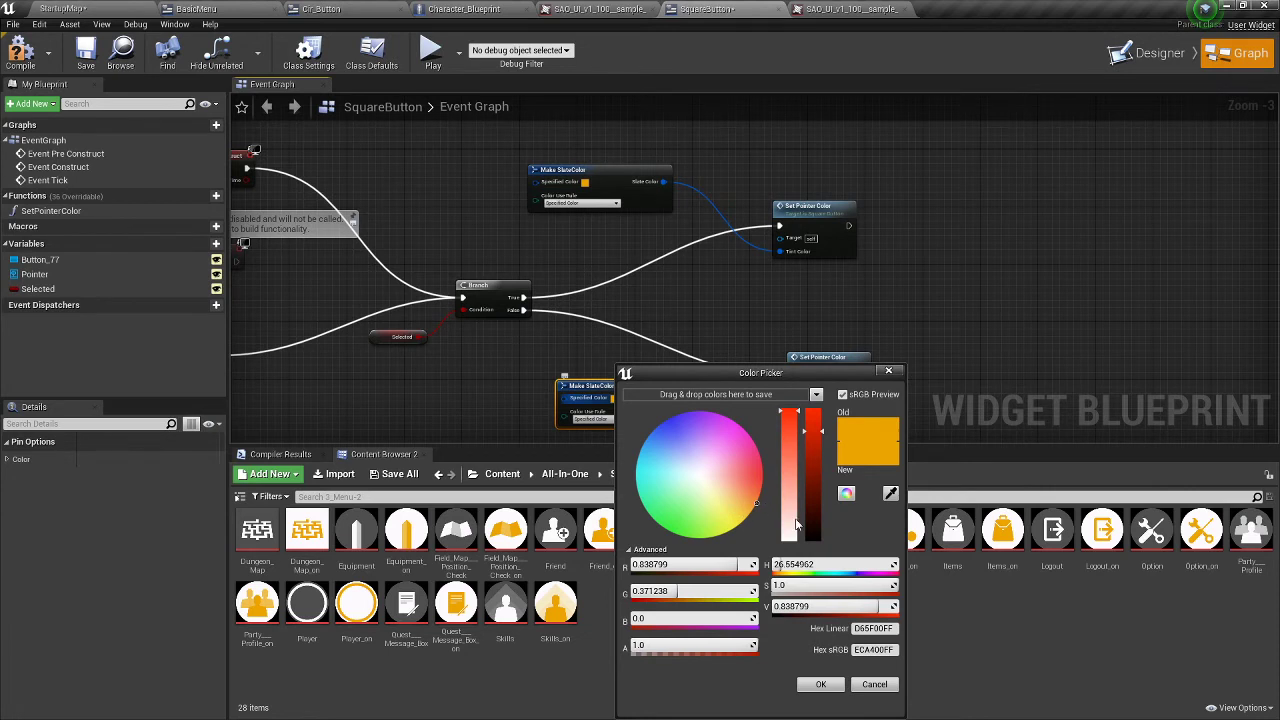
left_click_drag(796, 524, 808, 585)
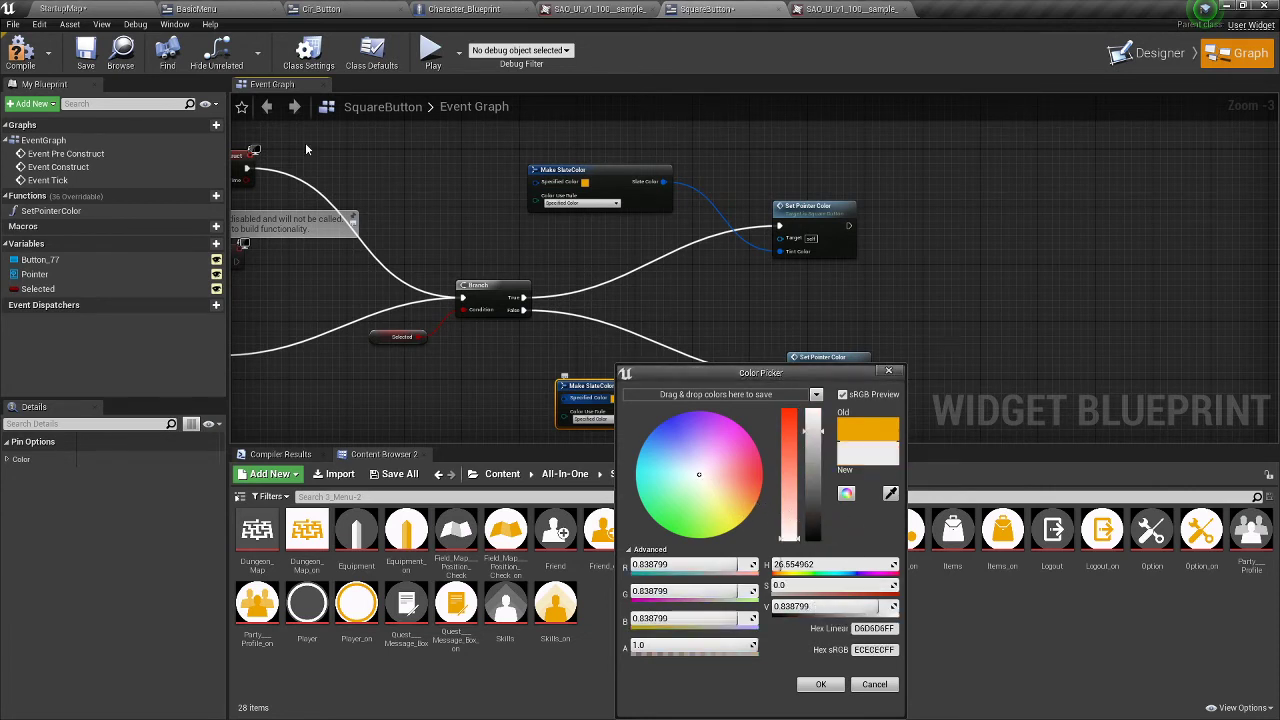
left_click_drag(745, 645, 705, 645)
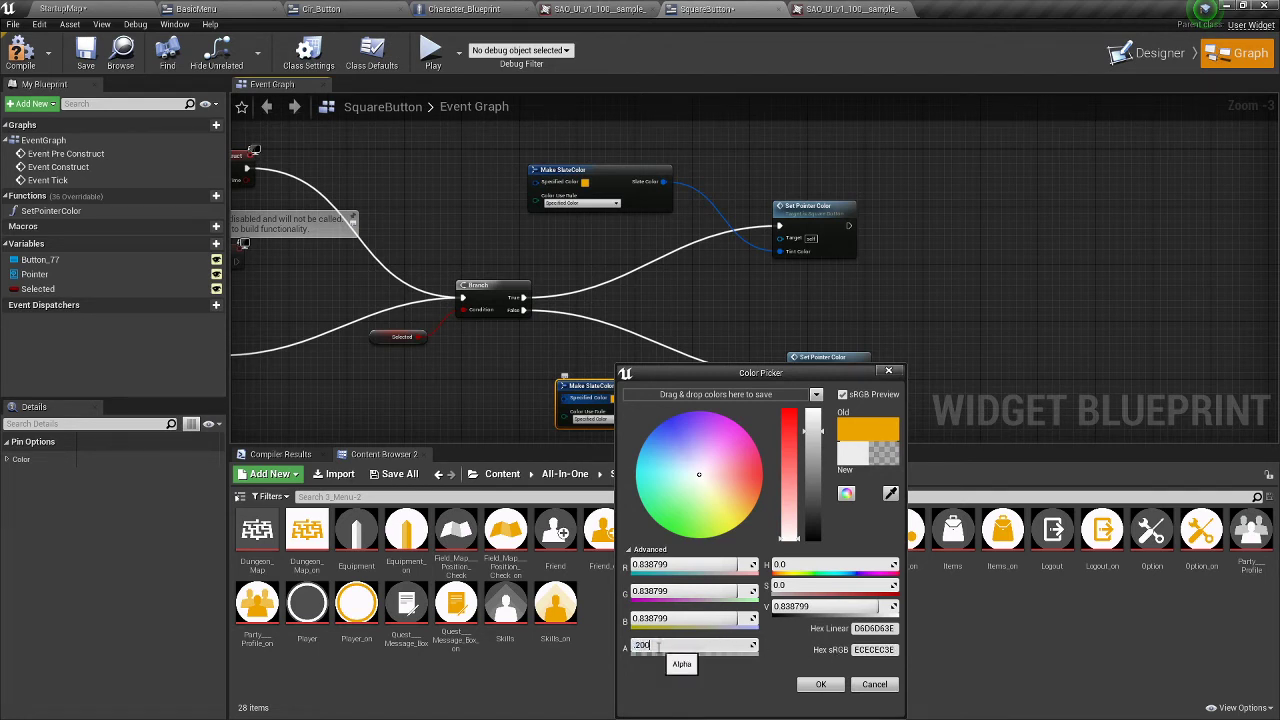
left_click(820, 684)
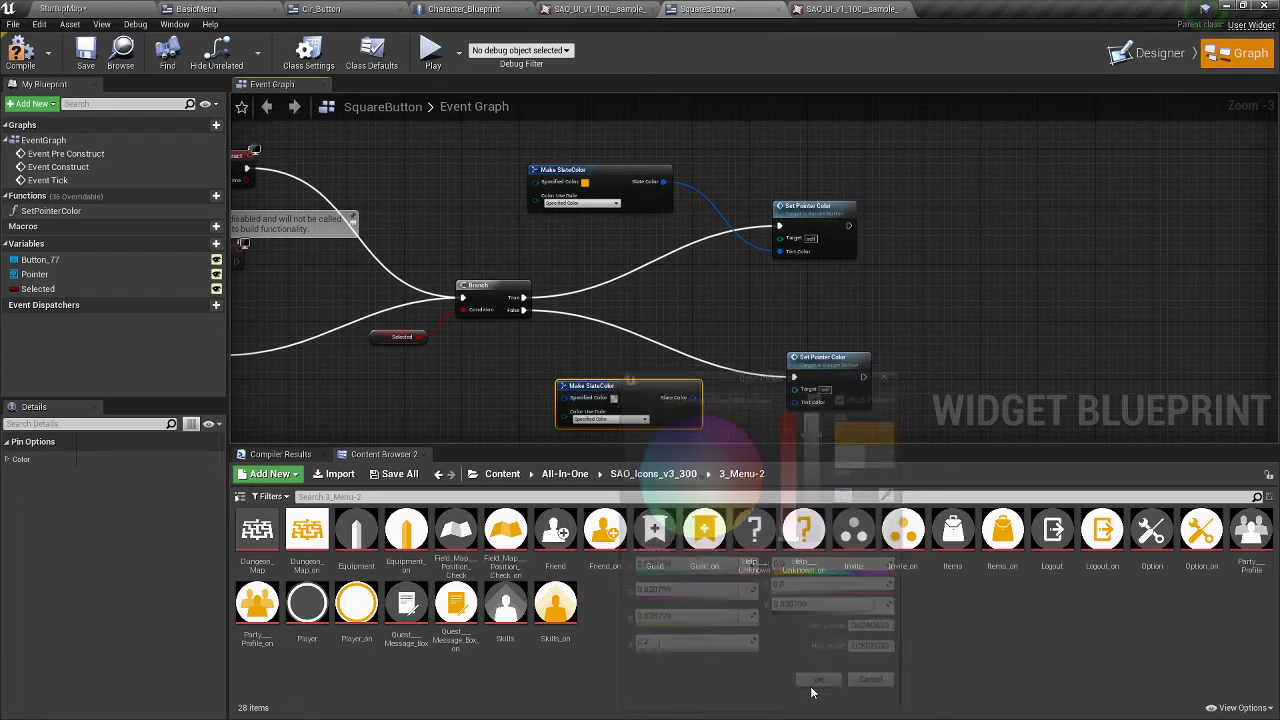
- Connect the grey Make SlateColor to the second Set Pointer Color's Tint Color, align the node and compile the widget
left_click_drag(668, 412, 794, 402)
left_click(640, 362)
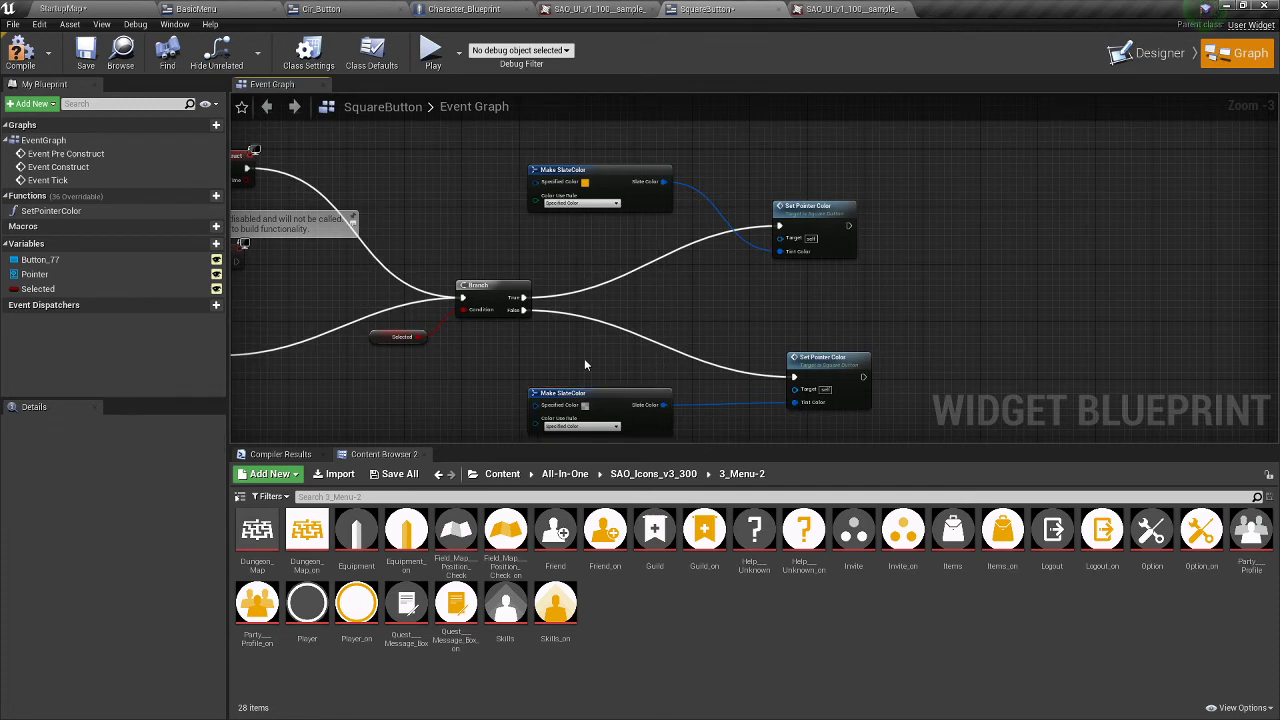
left_click(16, 53)
- Examine the SAO_UI sample textures and the pointer's preview in the SquareButton layout
left_click(634, 7)
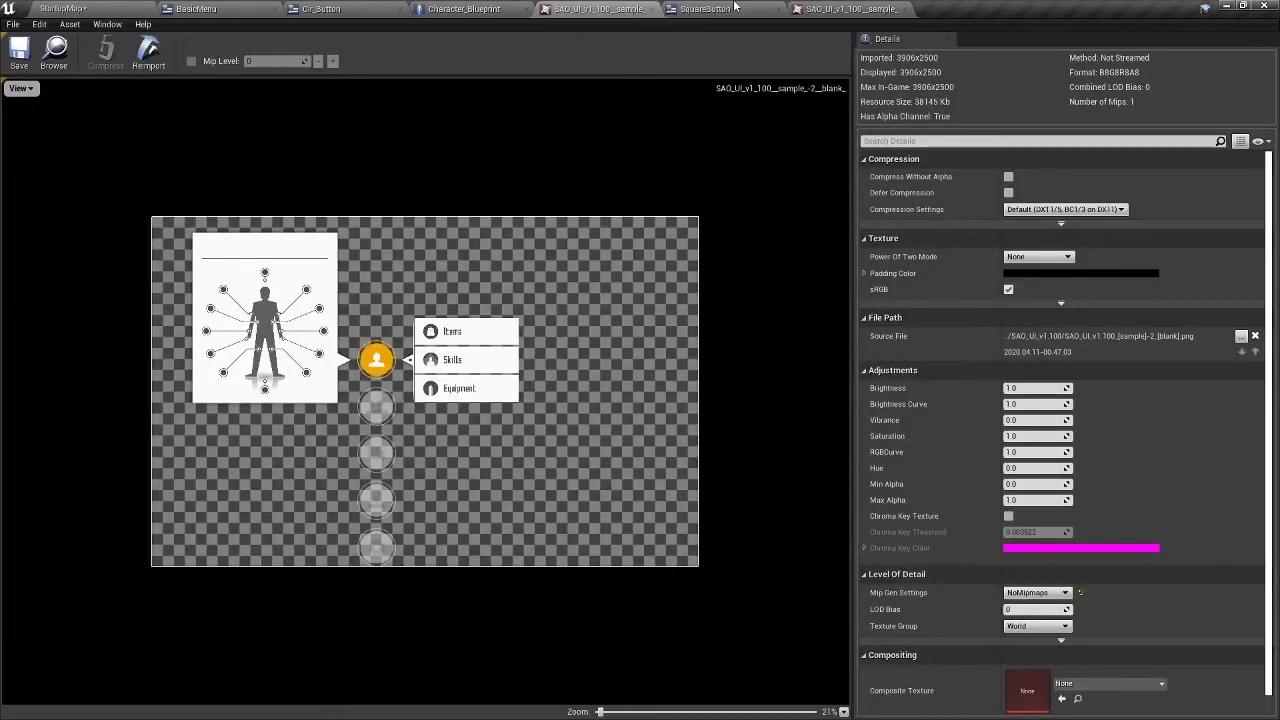
left_click(705, 8)
left_click(828, 8)
left_click(705, 8)
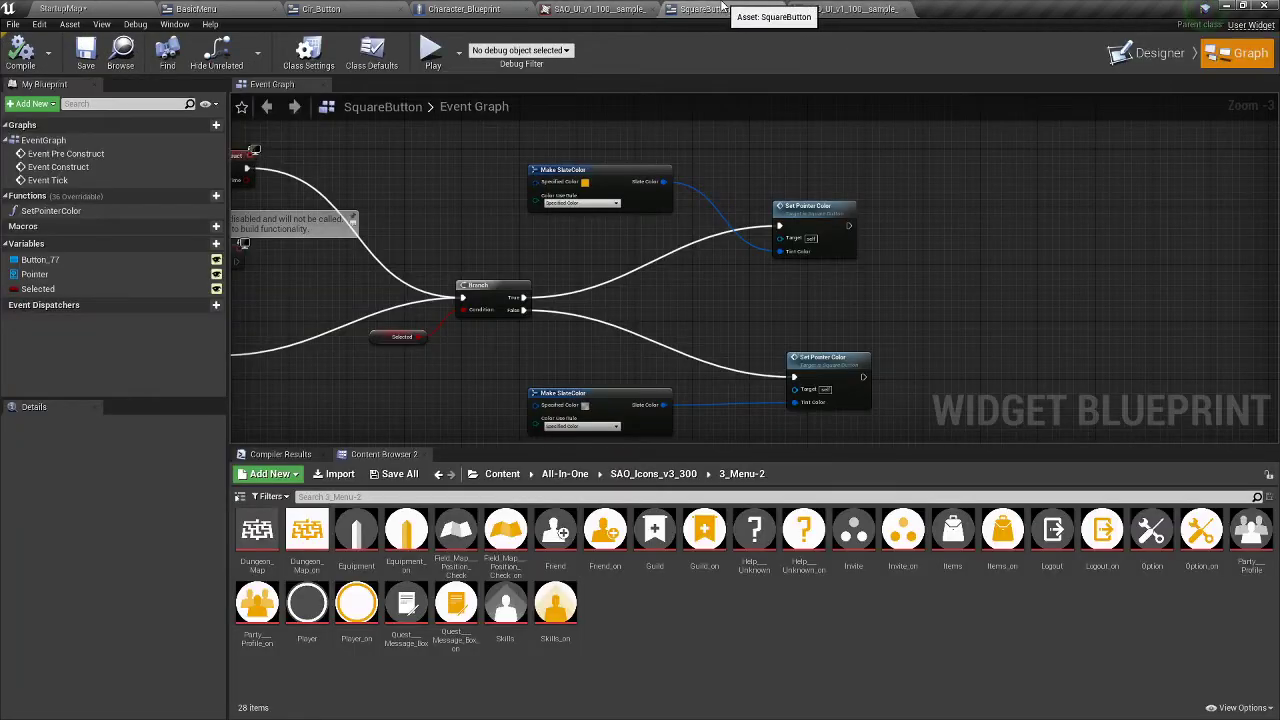
left_click(1140, 52)
scroll(385, 131, "up", 2)
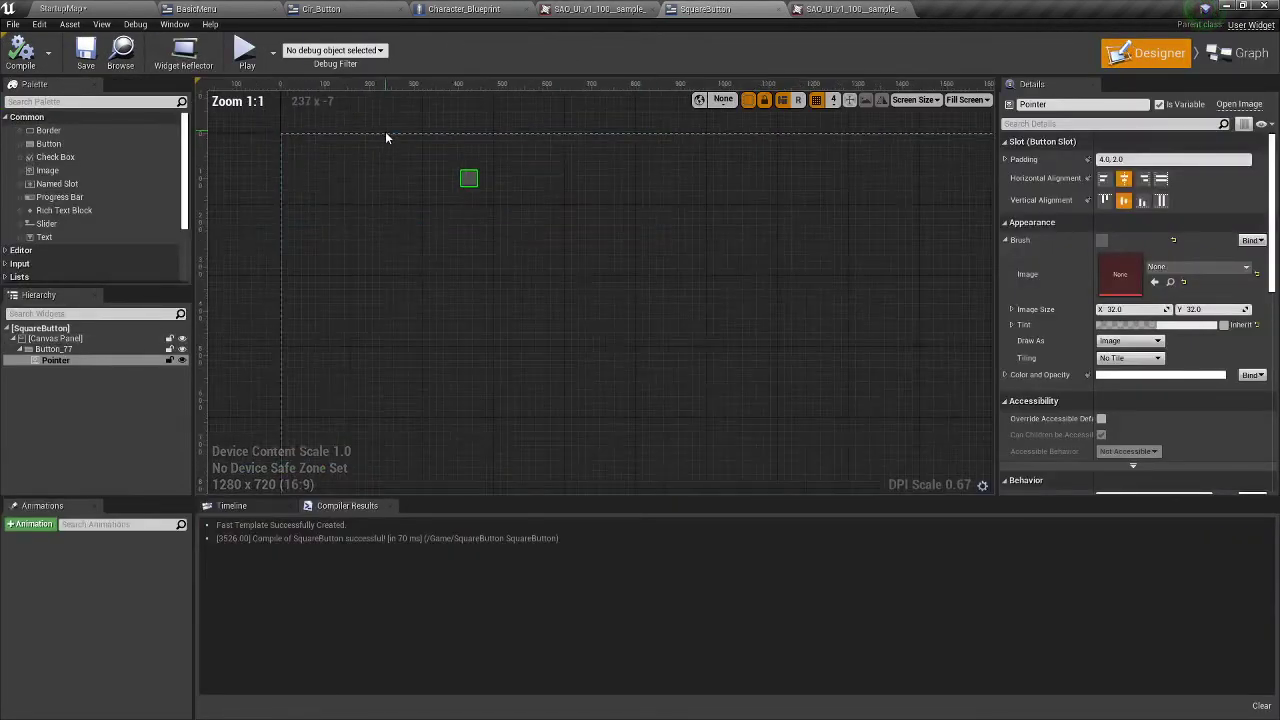
scroll(548, 340, "up", 3)
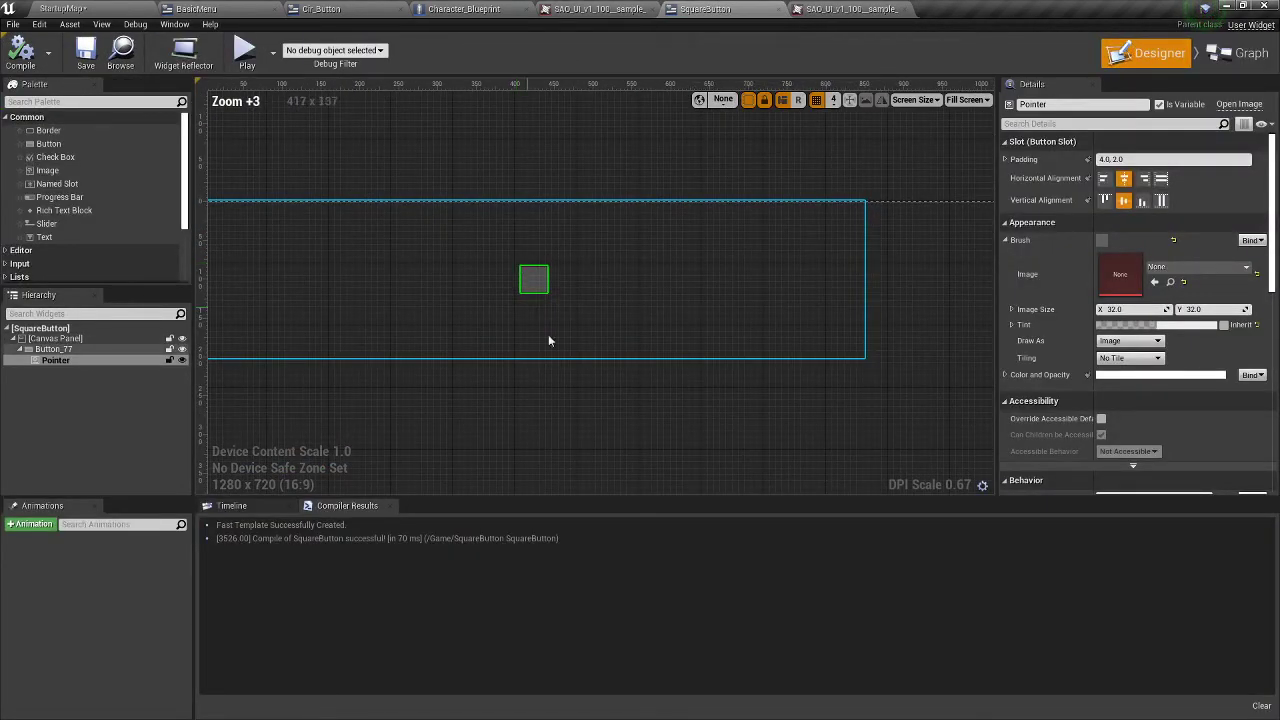
- Review the SetPointerColor function's nodes and the Pointer image's brush settings
left_click(1240, 52)
right_click_drag(724, 295, 680, 325)
double_click(745, 234)
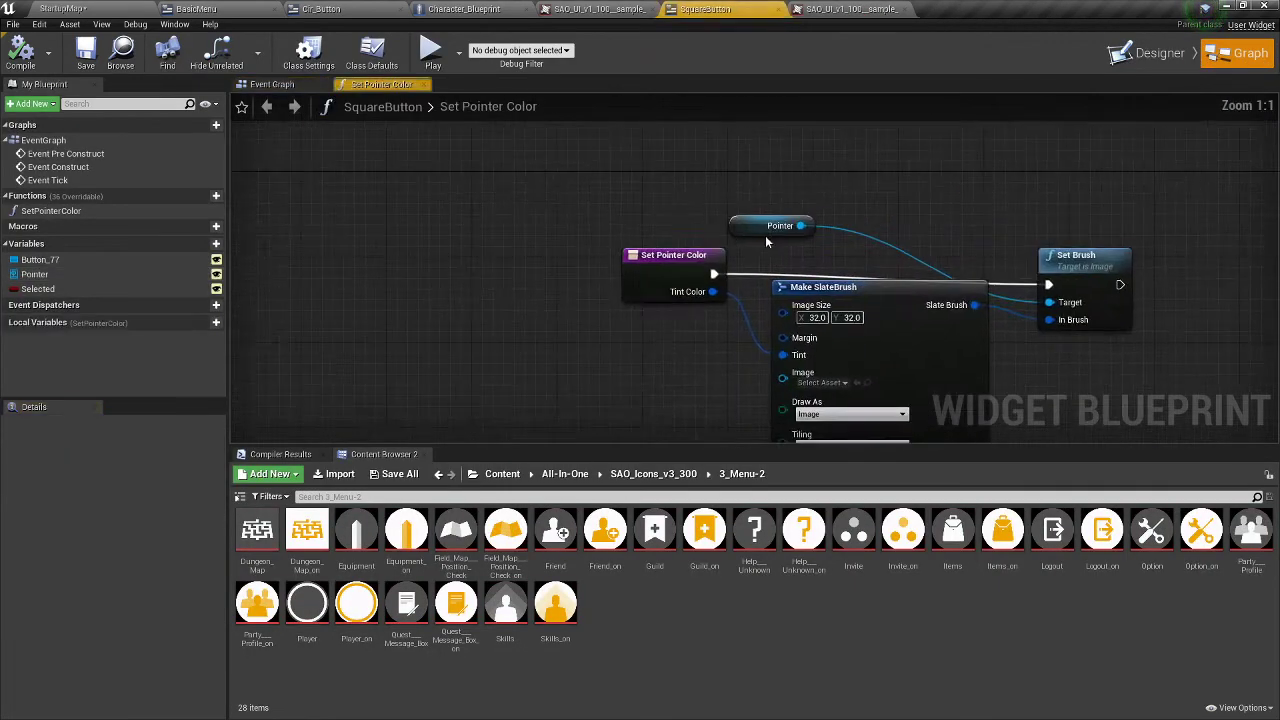
right_click_drag(737, 266, 602, 188)
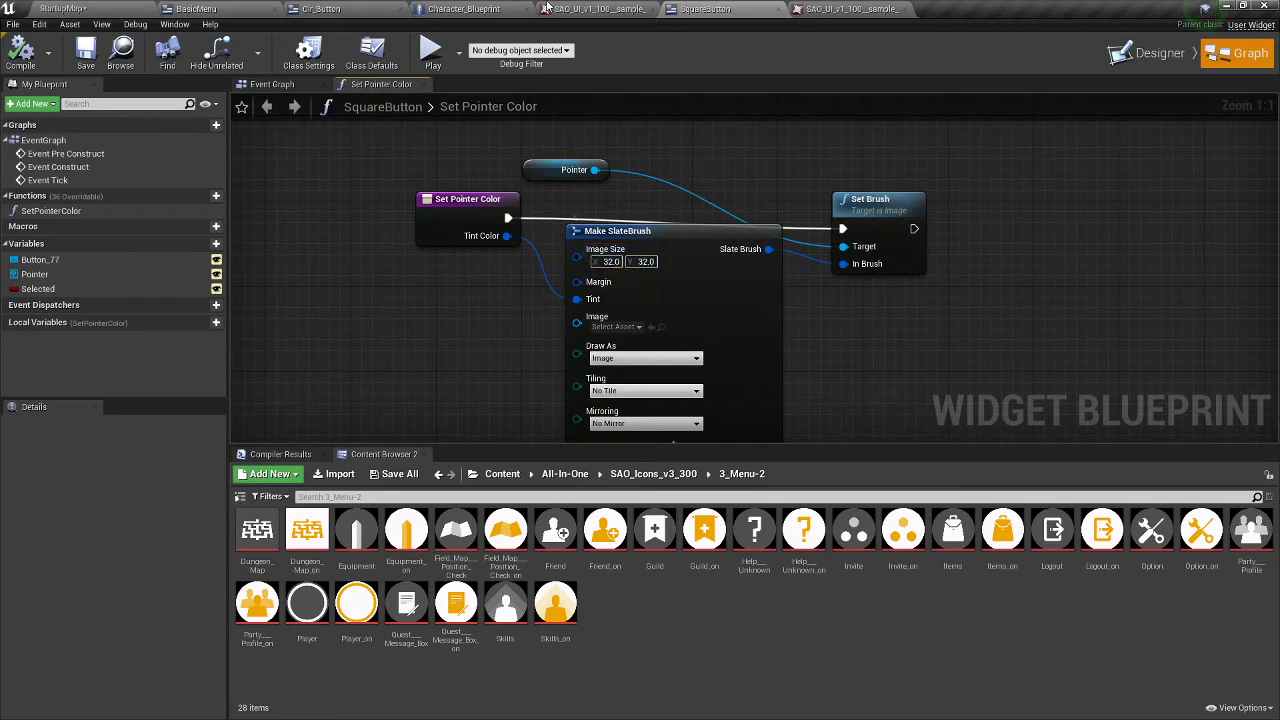
left_click(588, 9)
left_click(702, 9)
left_click(1147, 53)
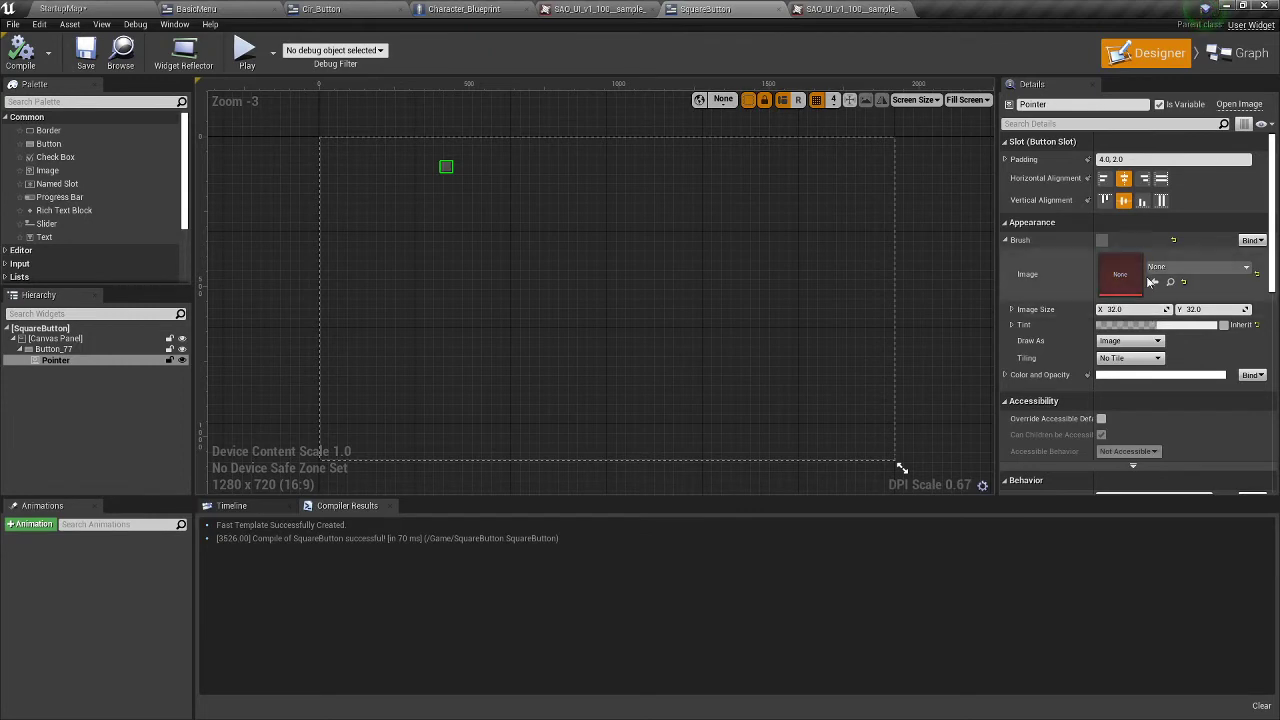
left_click(850, 9)
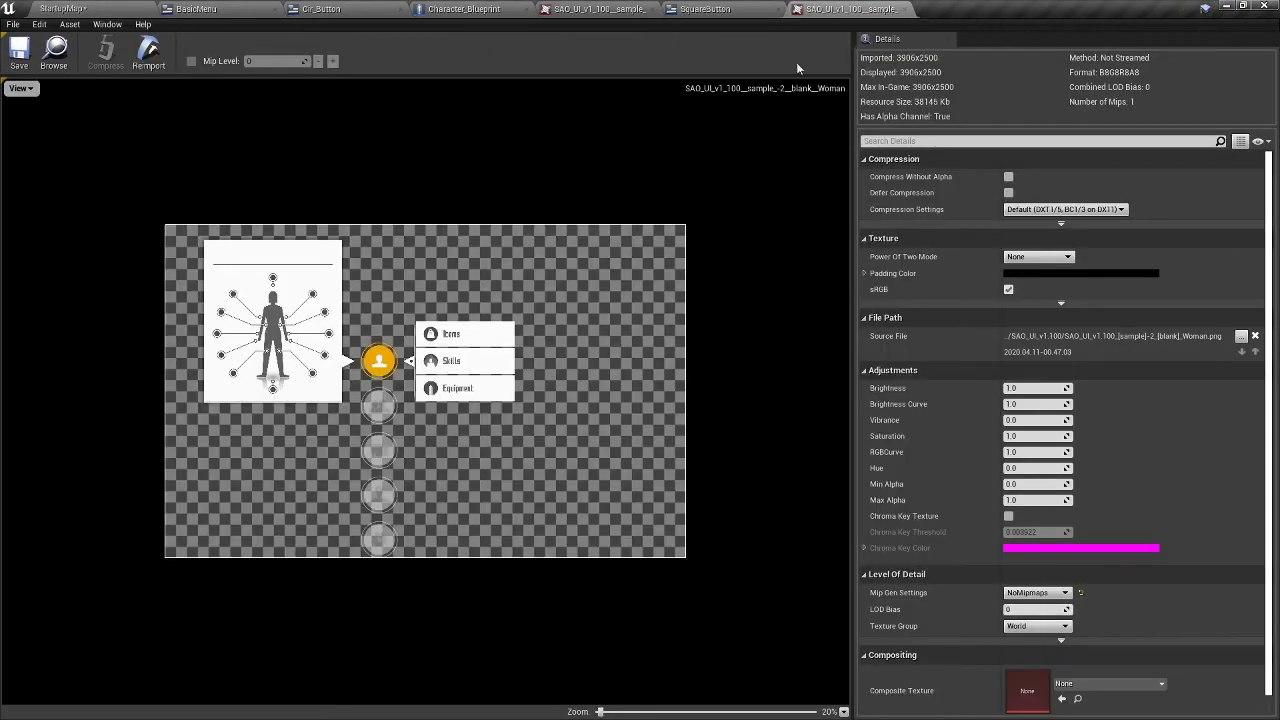
left_click(695, 10)
left_click(595, 9)
left_click(465, 9)
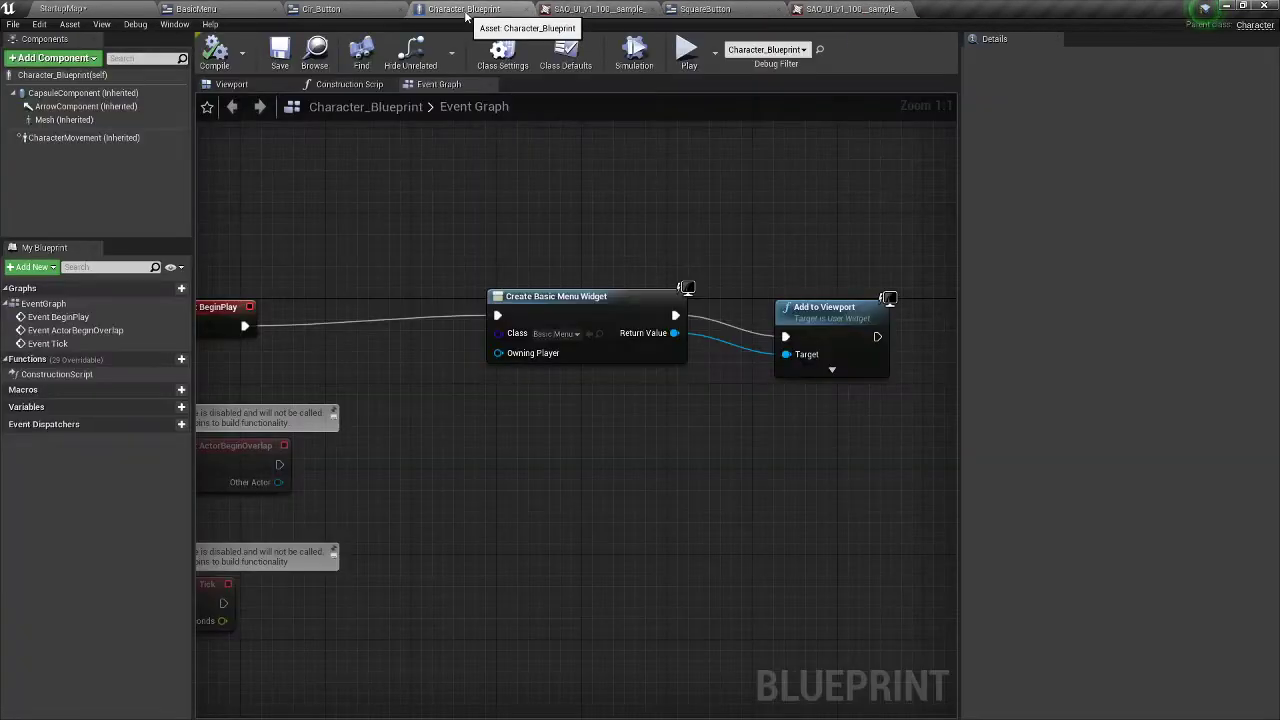
scroll(500, 175, "down", 2)
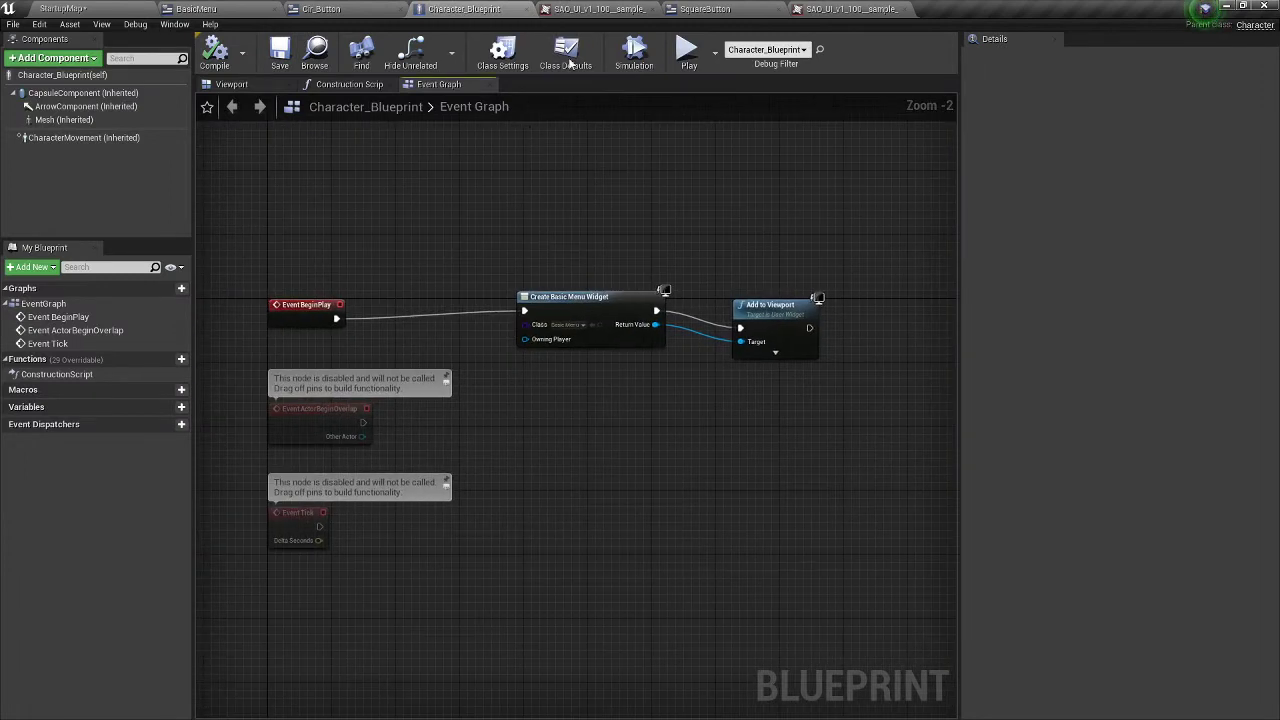
- Close the SquareButton editor and reopen the widget from the project's Content folder
left_click(779, 9)
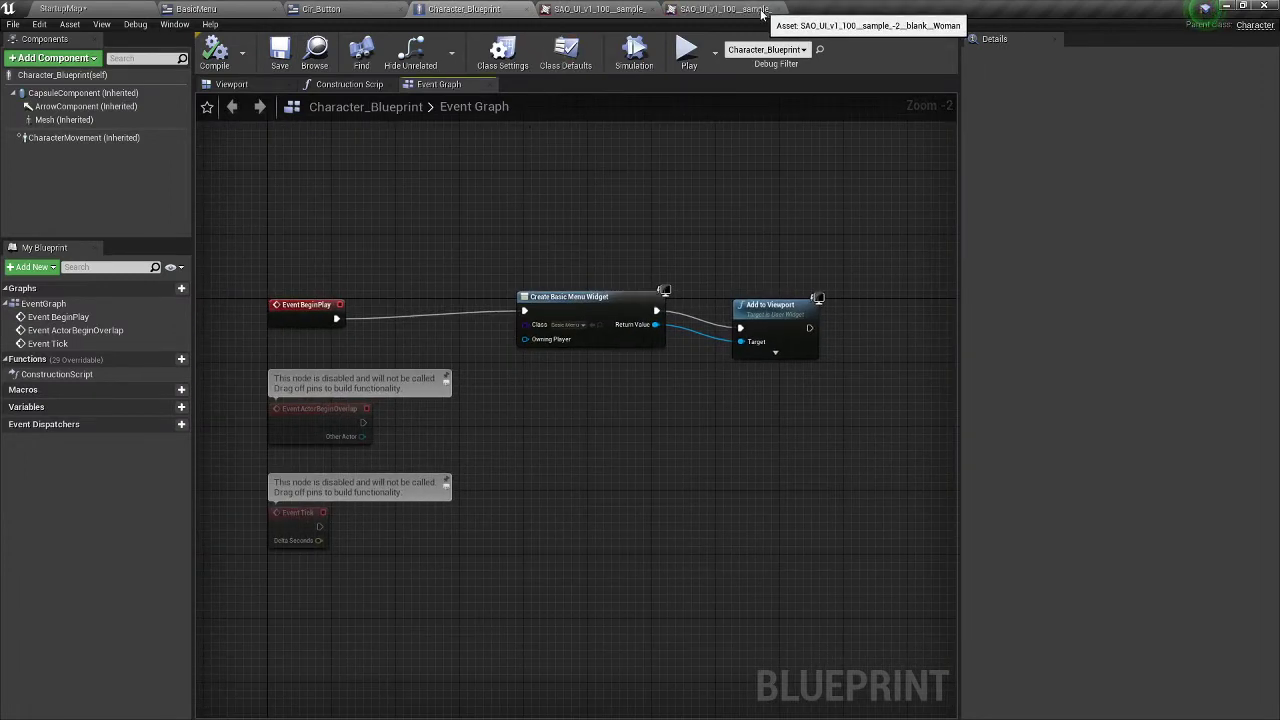
left_click(84, 9)
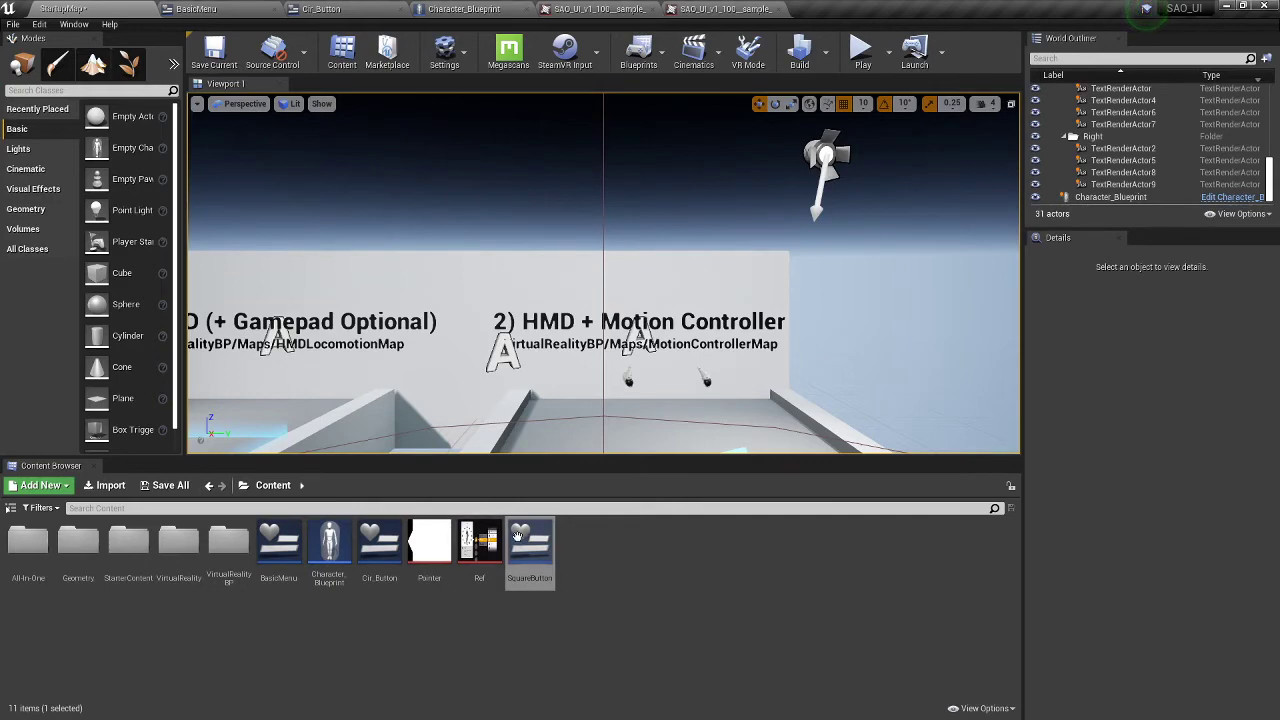
double_click(517, 536)
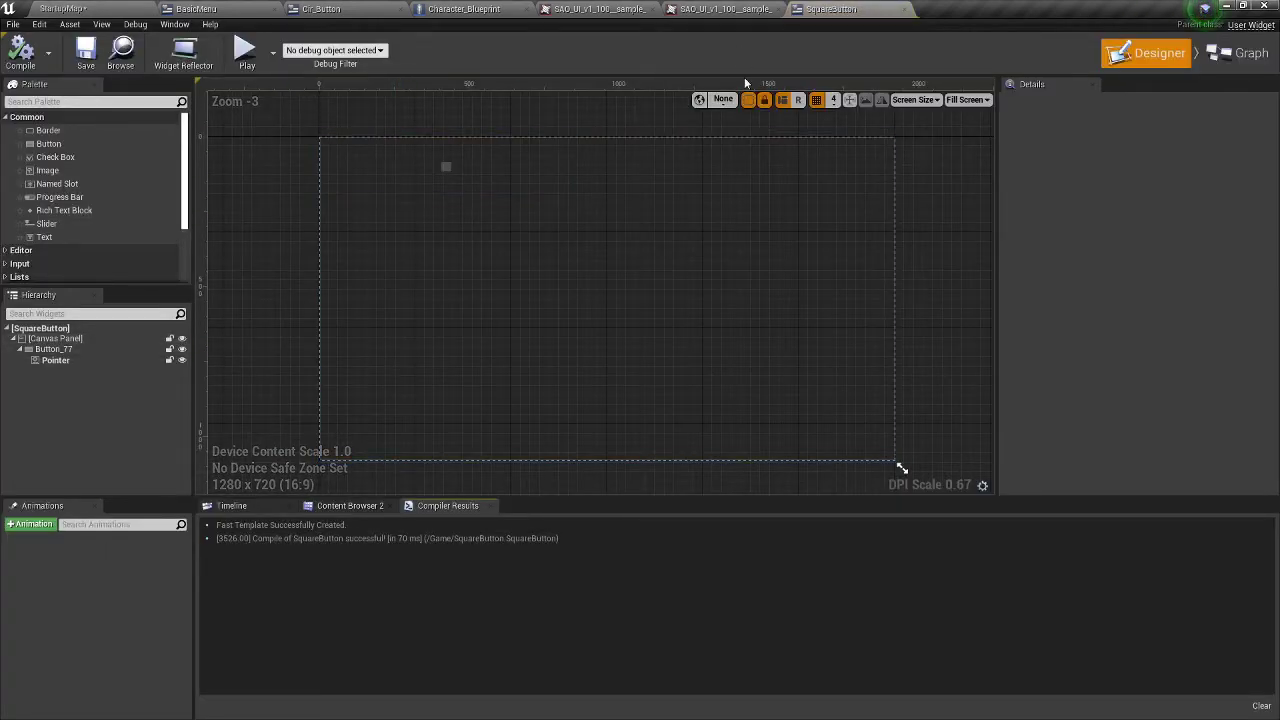
- Spread out the Set Pointer Color graph, moving the function entry node away and the Make SlateBrush node below the execution wire
left_click(1240, 53)
right_click_drag(660, 216, 674, 191)
scroll(605, 249, "down", 2)
scroll(674, 191, "down", 1)
left_click_drag(520, 190, 268, 190)
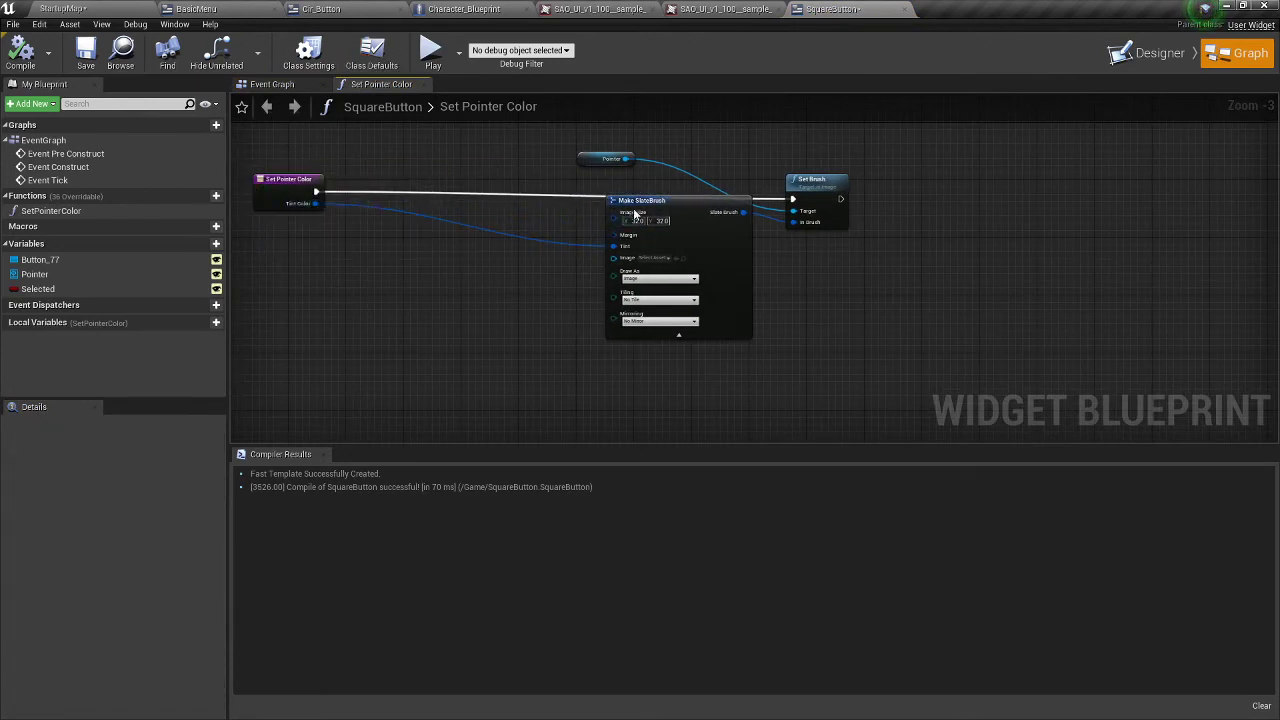
left_click(705, 205)
left_click_drag(705, 205, 705, 248)
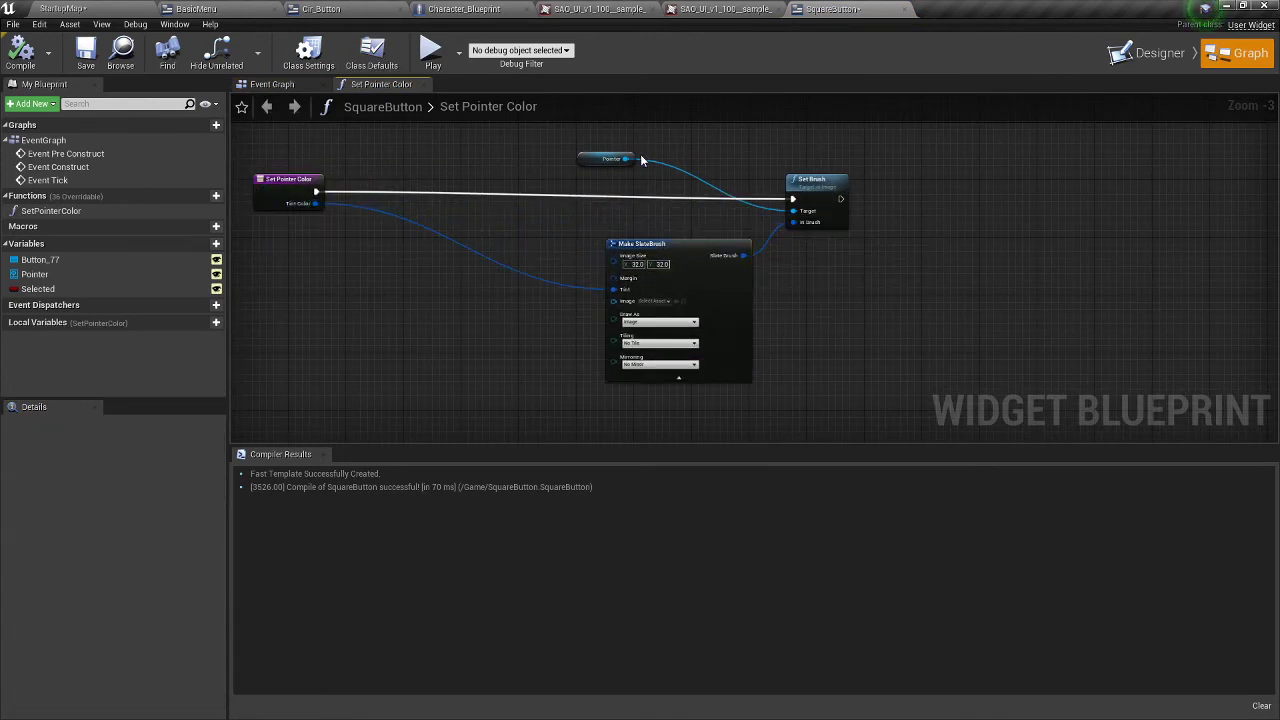
- Get the Pointer's Brush, split it with a Break SlateBrush node and place that node beside Make SlateBrush
left_click_drag(626, 158, 414, 308)
type("get brus")
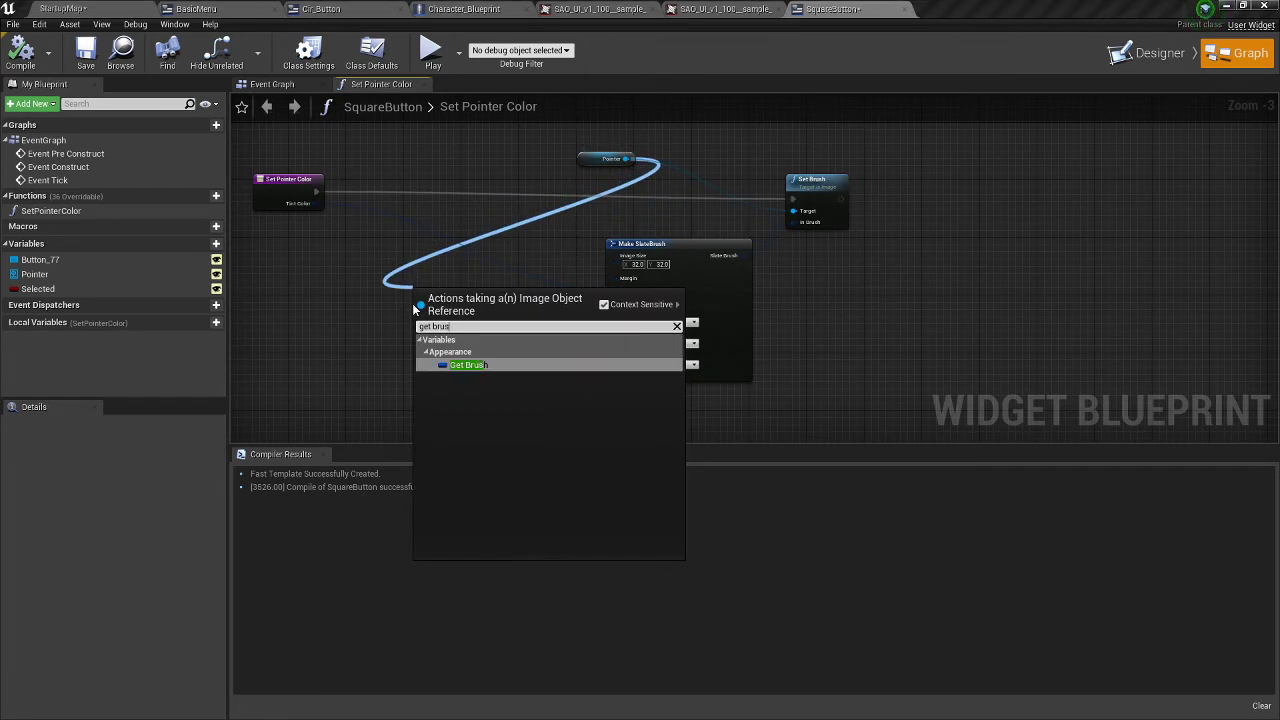
key("Return")
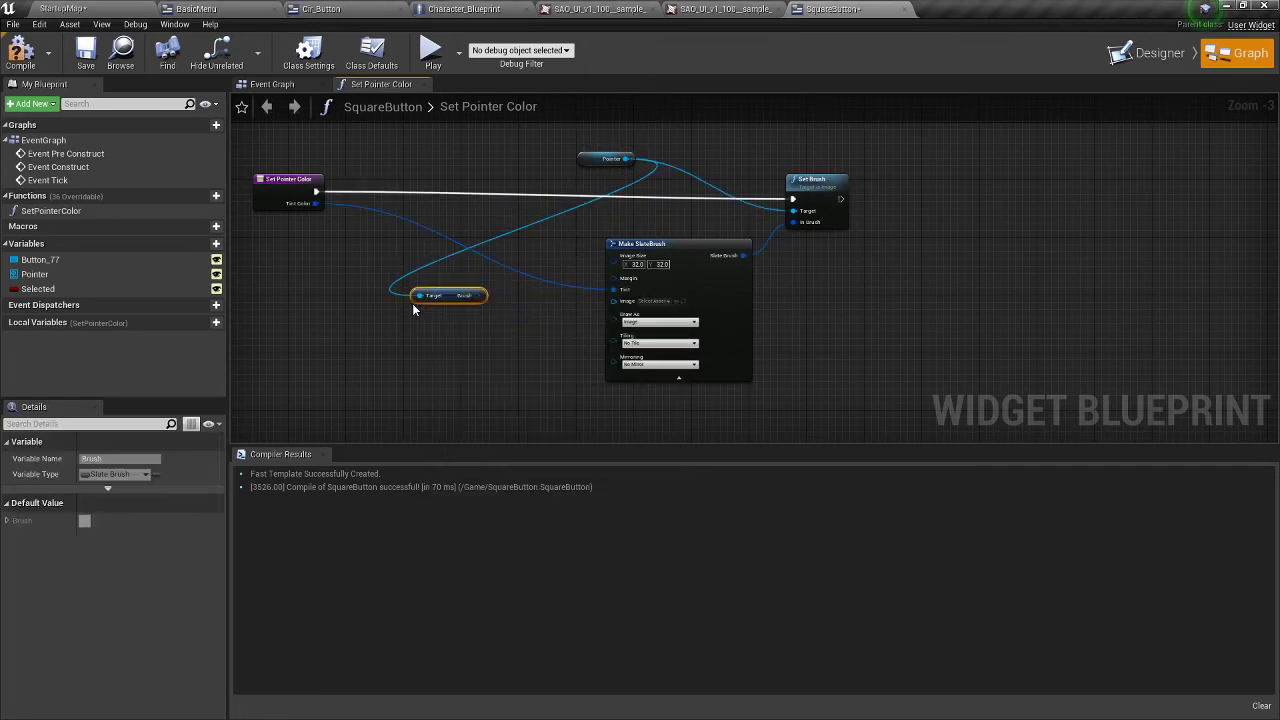
left_click_drag(483, 296, 484, 380)
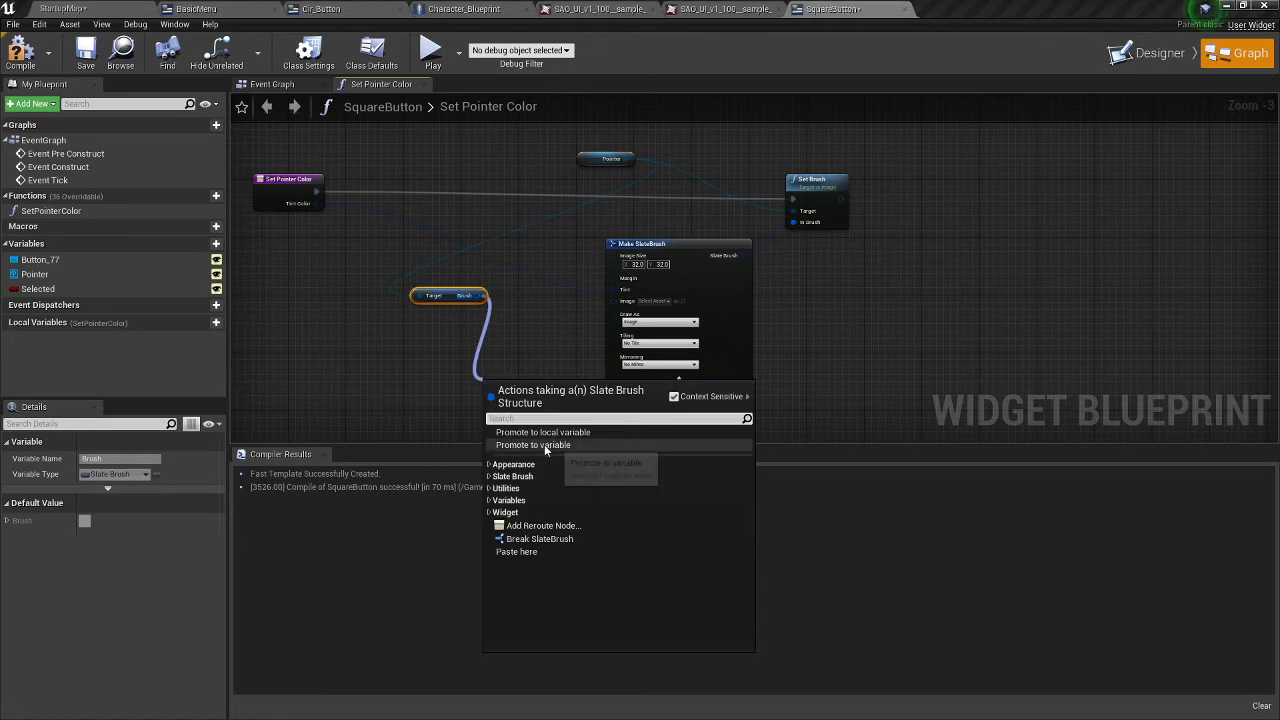
left_click(540, 539)
left_click_drag(439, 300, 282, 305)
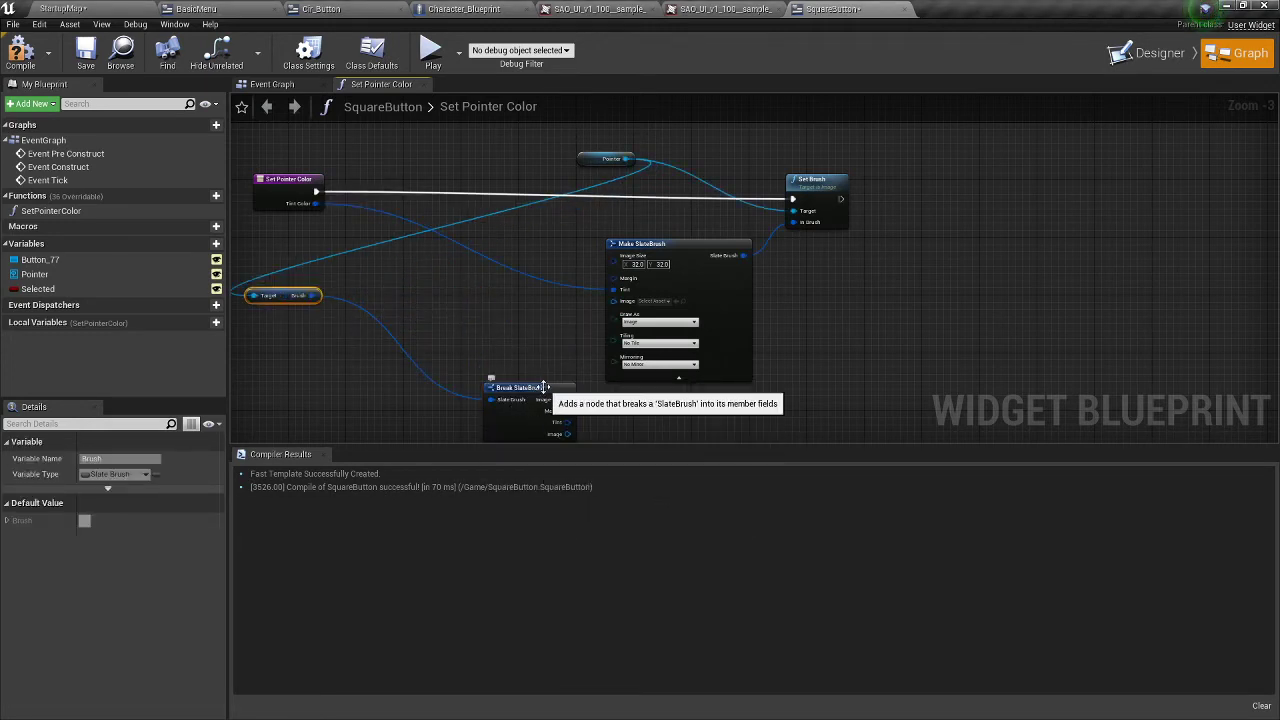
left_click(529, 421)
left_click_drag(543, 392, 613, 256)
- Connect Image Size, Margin, Image, Draw As, Tiling and Mirroring from Break SlateBrush to Make SlateBrush, and compile the widget
scroll(436, 310, "up", 3)
left_click_drag(468, 279, 686, 259)
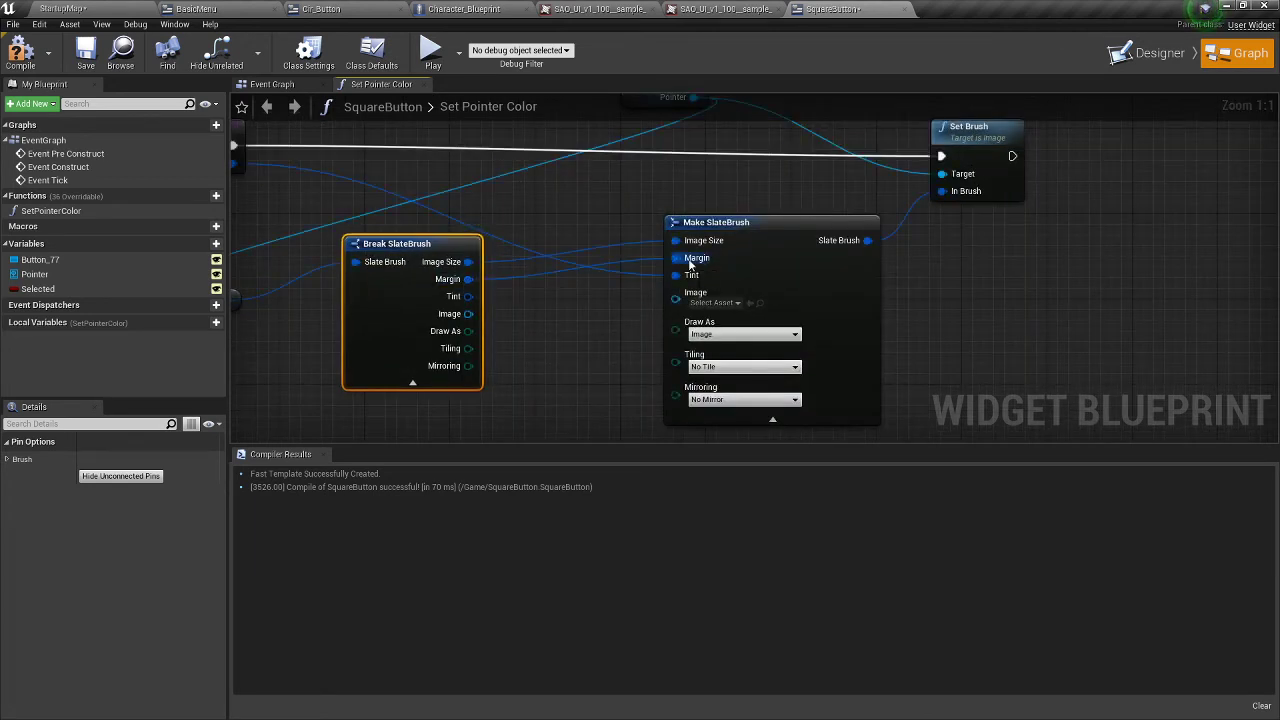
mouse_move(468, 331)
left_mouse_down()
mouse_move(690, 330)
mouse_move(676, 322)
mouse_move(676, 340)
left_mouse_up()
left_click_drag(468, 366, 676, 357)
left_click_drag(468, 314, 676, 293)
left_click(284, 163)
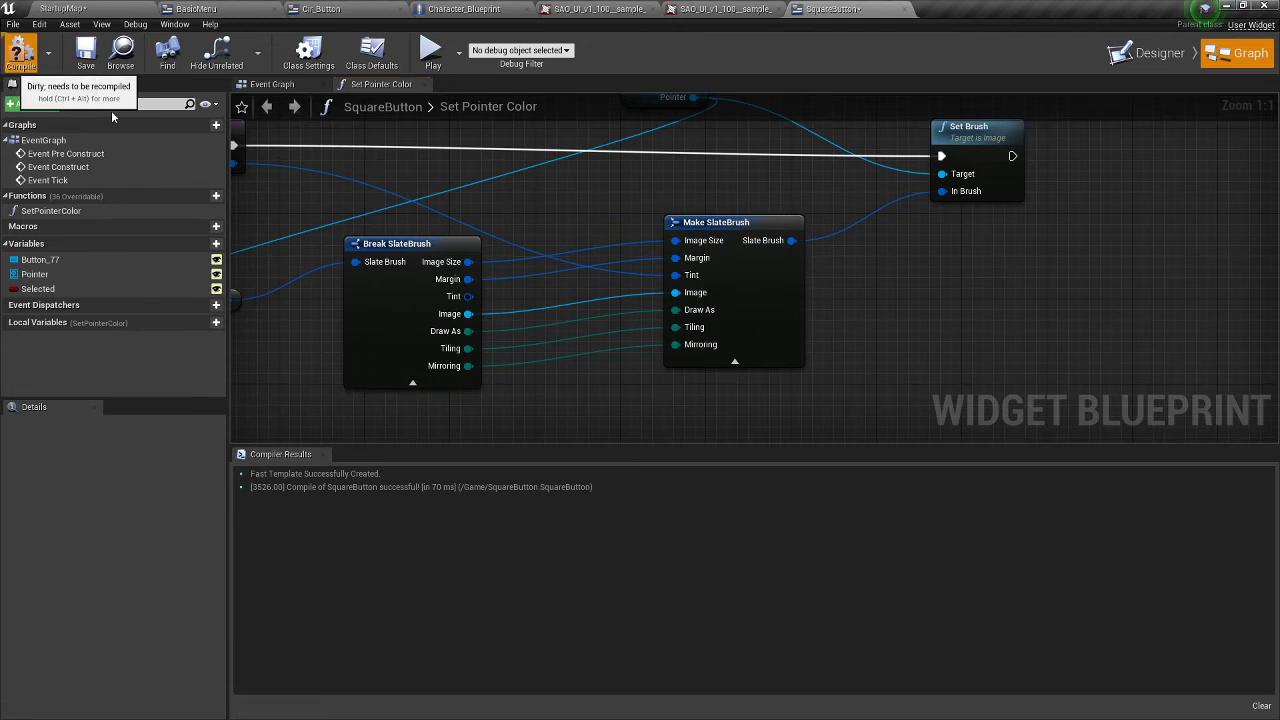
left_click(20, 50)
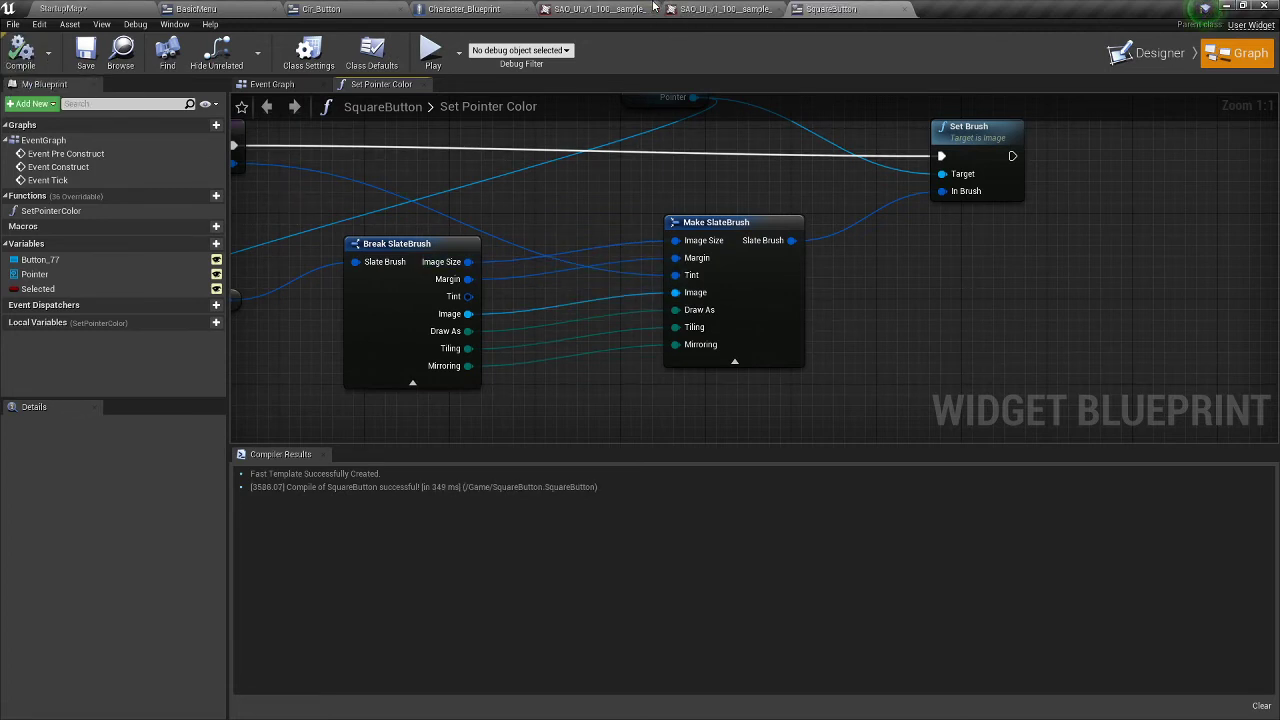
- Test the pointer's colour change in the SquareButton layout by switching Selected on and off, and recompile
left_click(1150, 54)
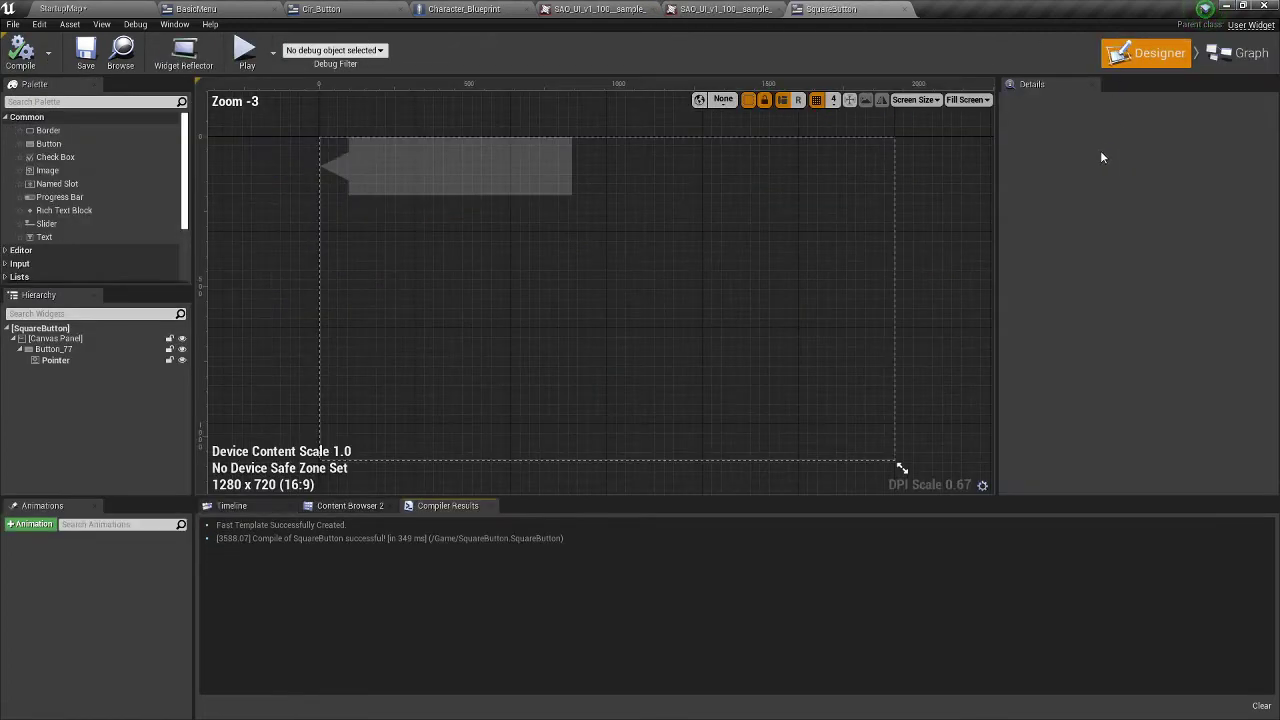
left_click(540, 140)
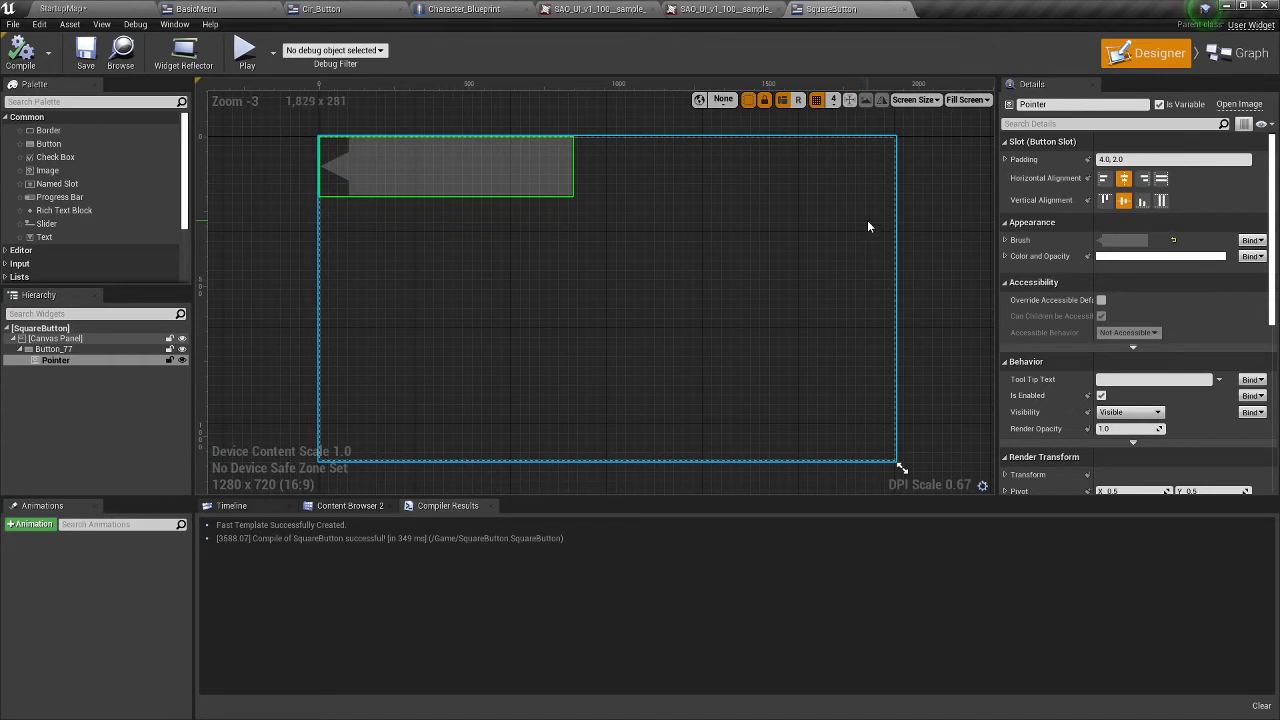
scroll(1103, 271, "down", 6)
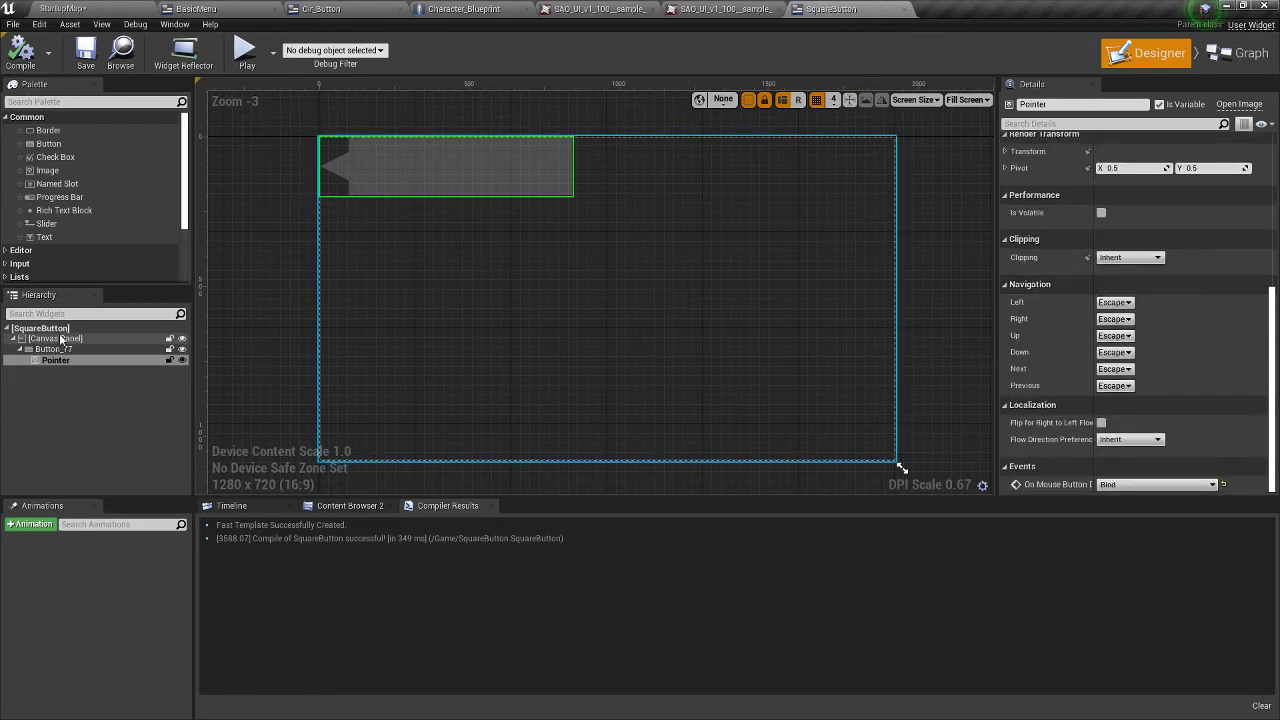
left_click(318, 326)
scroll(1100, 316, "up", 5)
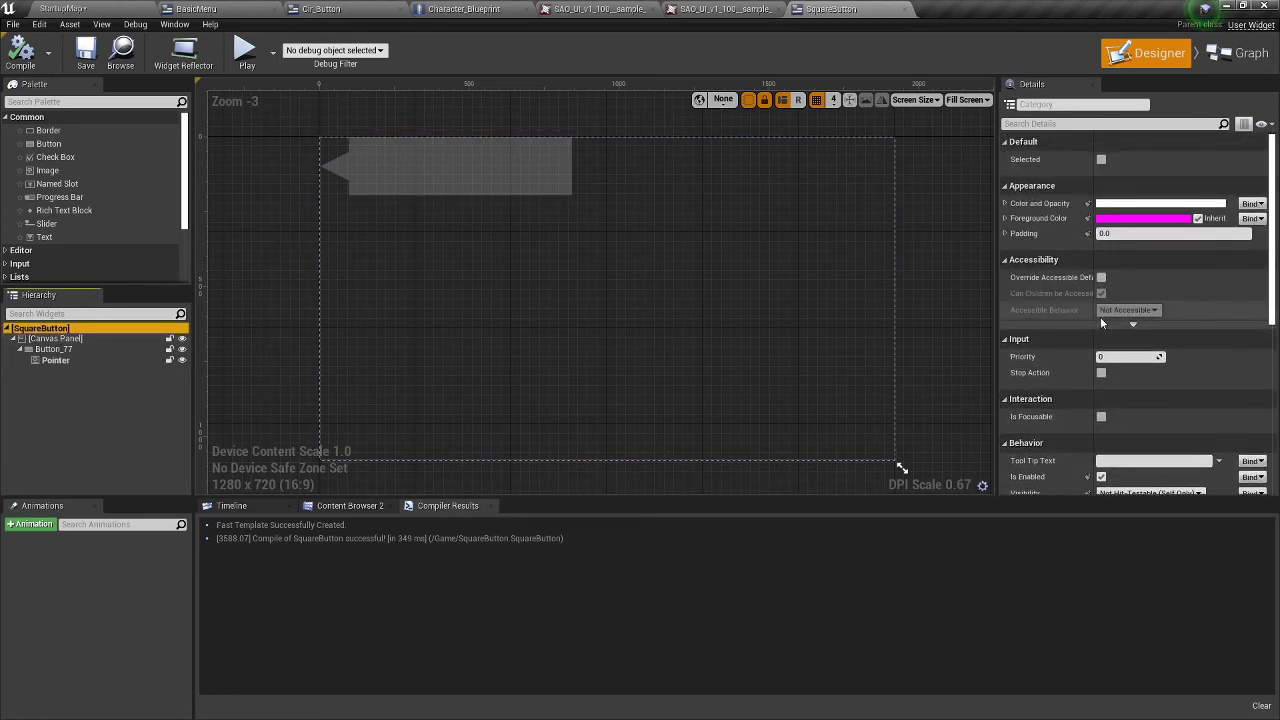
left_click(1101, 159)
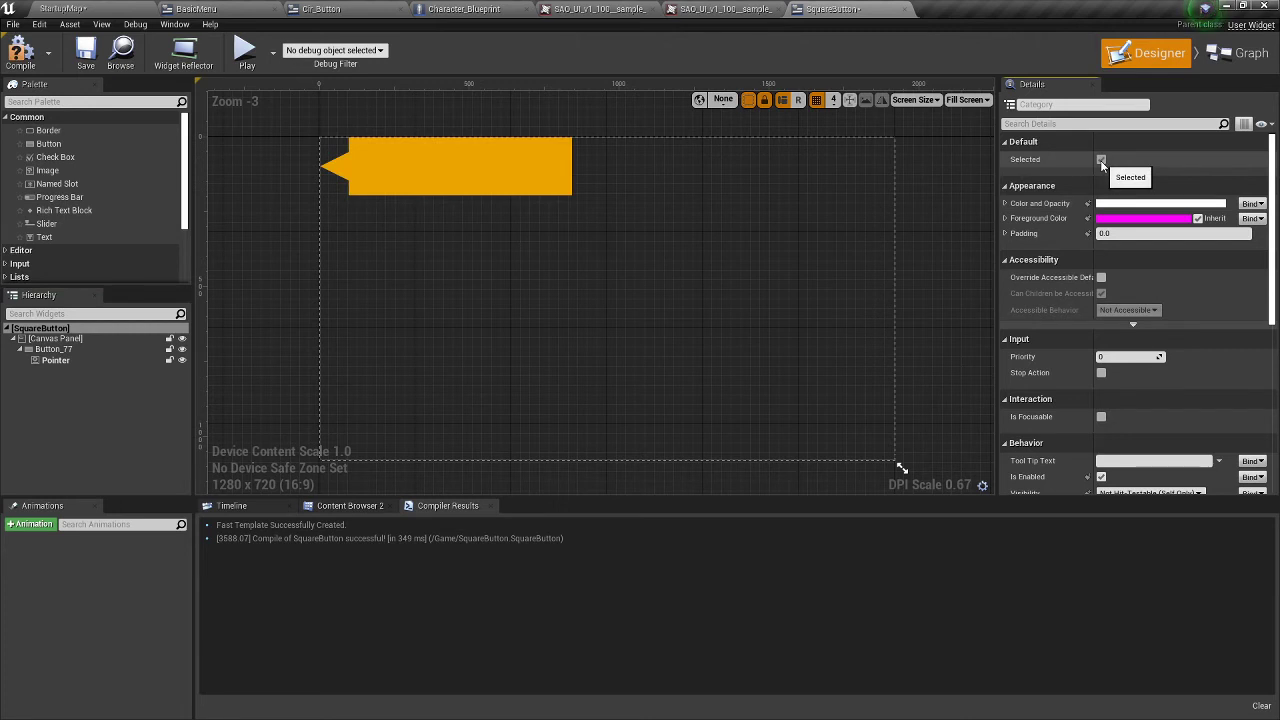
left_click(1101, 159)
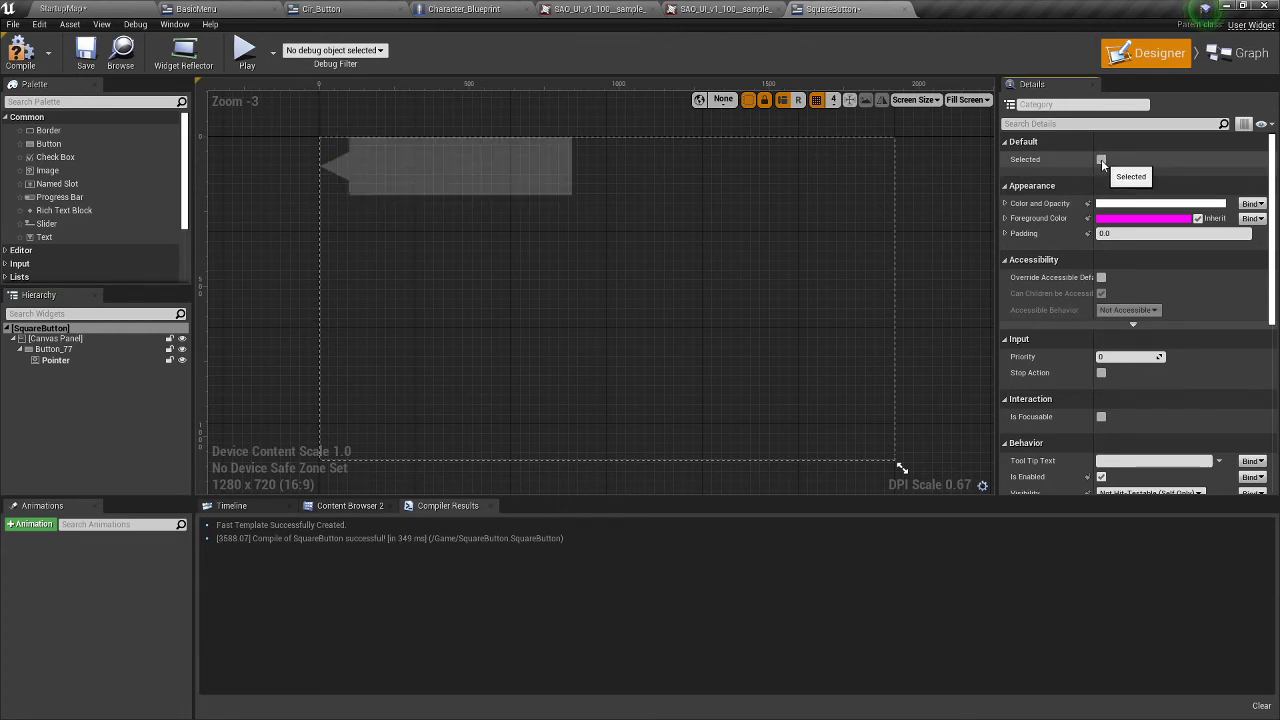
left_click(41, 47)
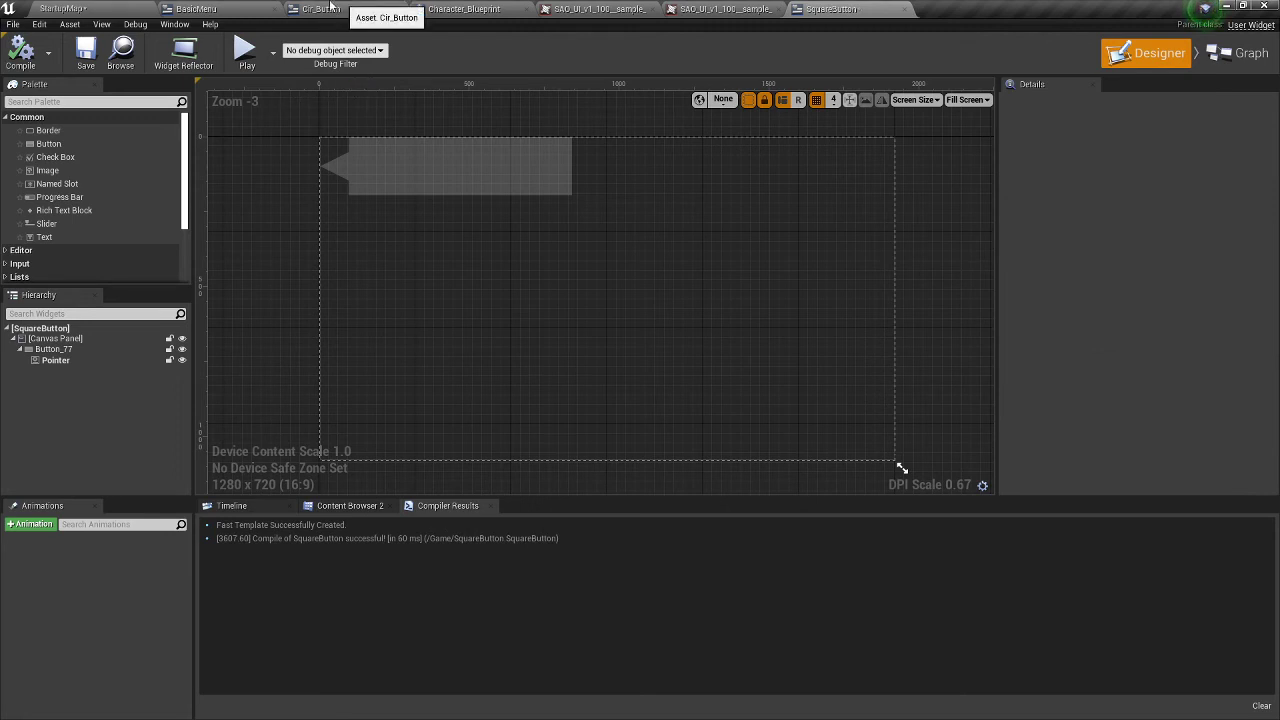
- Add a second Vertical Box to the BasicMenu canvas over the Items entry at about X 928, Y 360
left_click(230, 9)
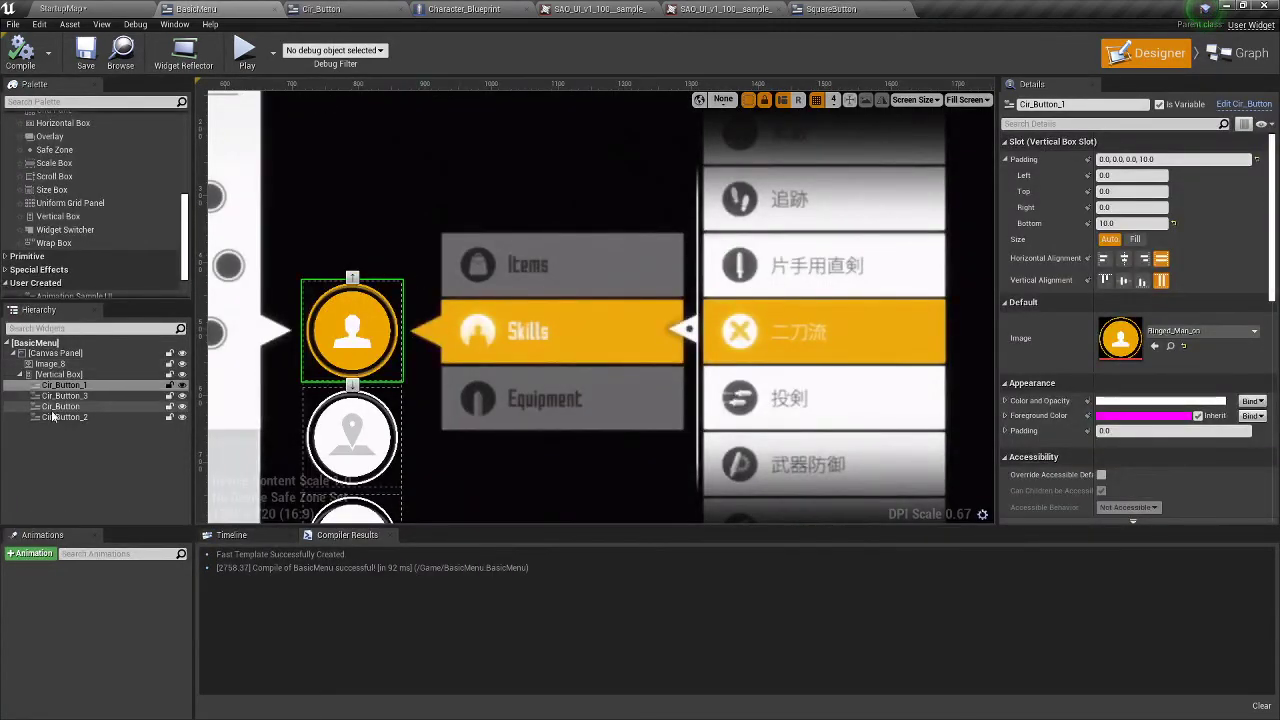
left_click(77, 440)
left_click(64, 386)
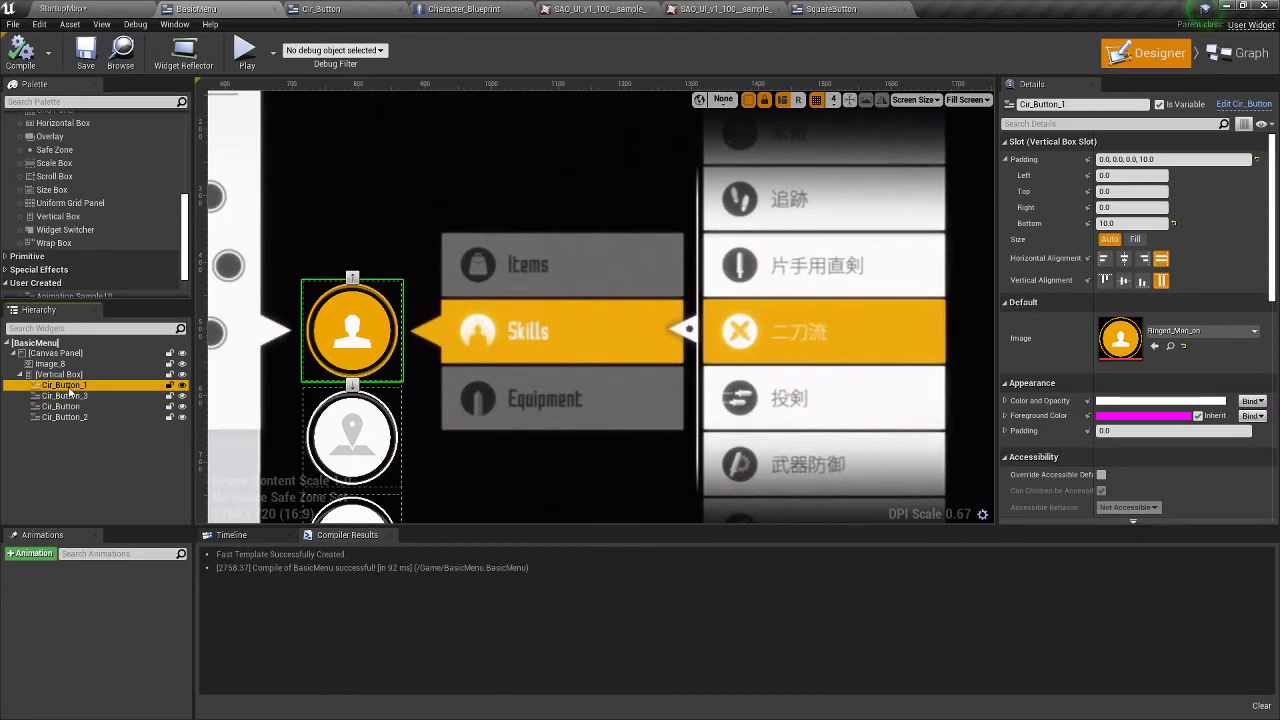
scroll(120, 188, "up", 1)
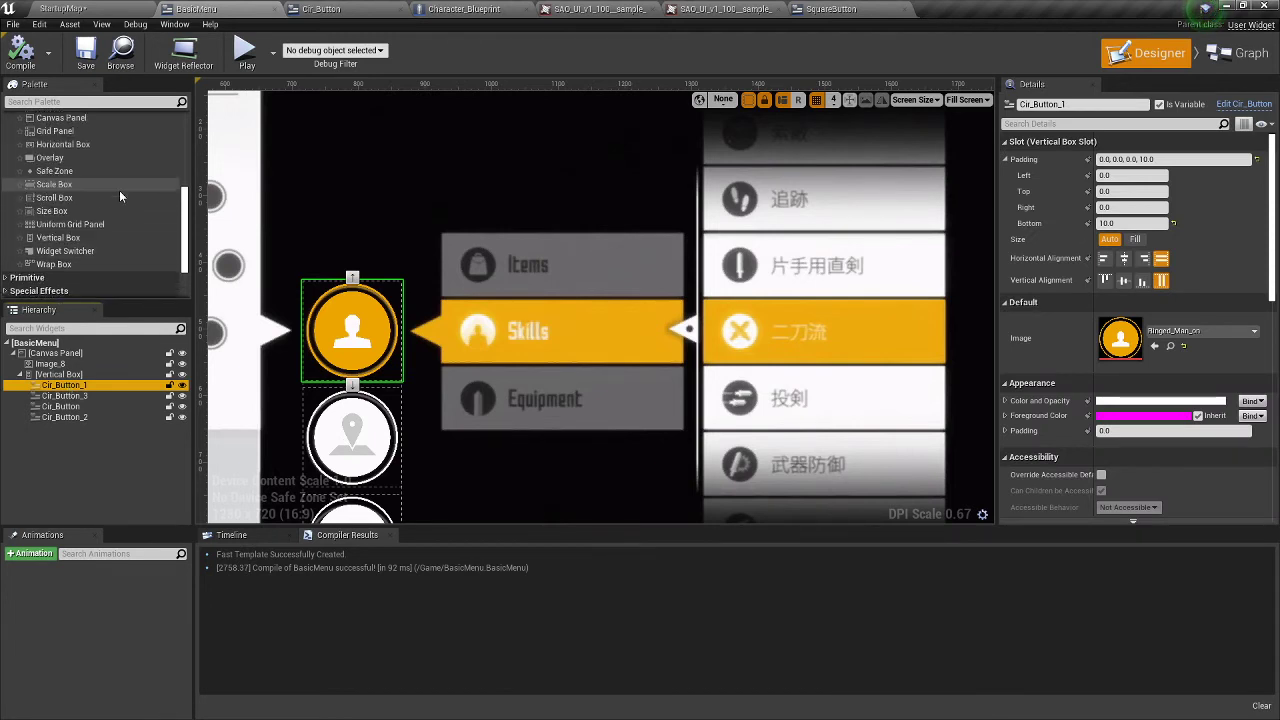
left_click_drag(58, 238, 463, 260)
- Add a Square Button widget inside the new Vertical Box and select it
scroll(90, 280, "down", 3)
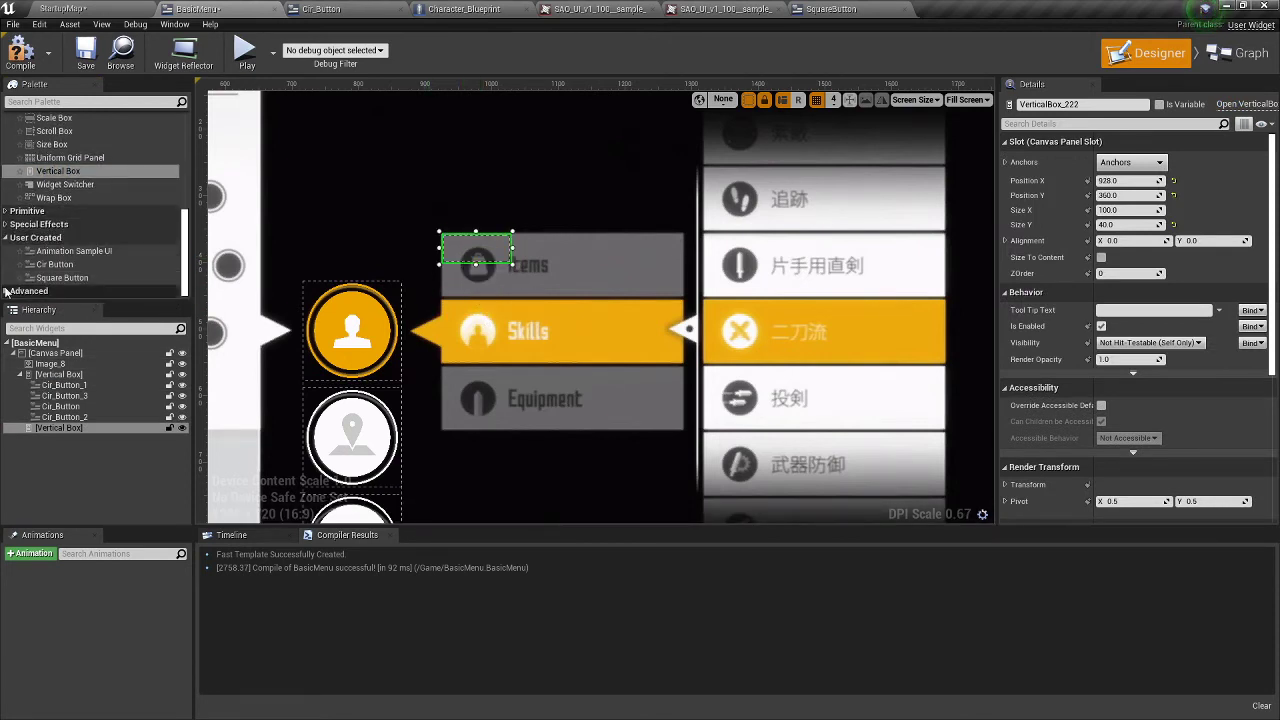
left_click_drag(53, 277, 98, 422)
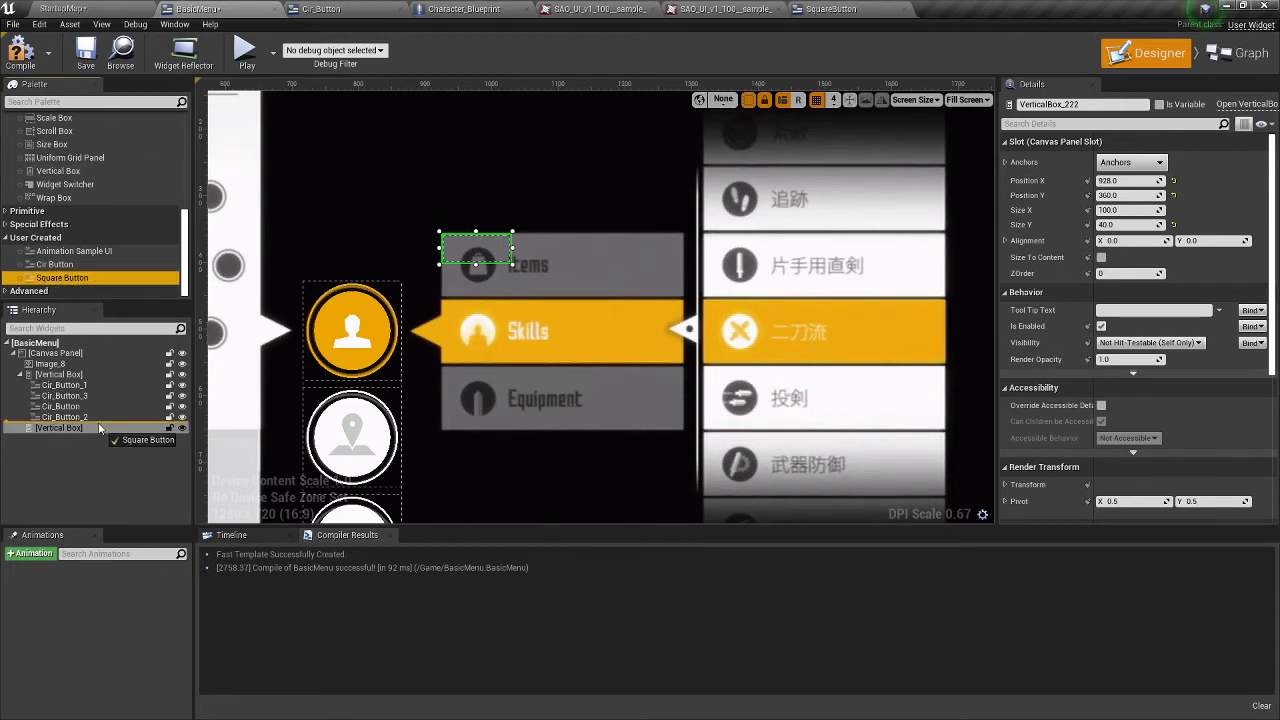
left_click(71, 440)
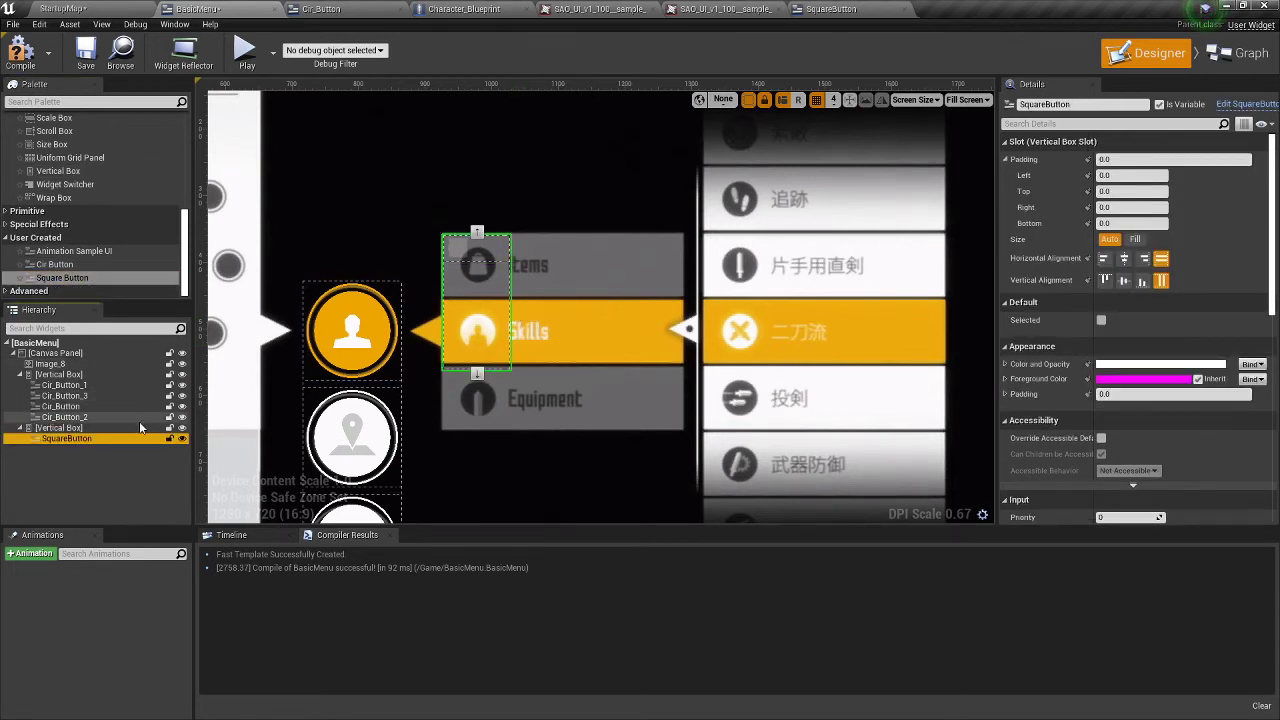
- Try the SquareButton's Fill size and the new Vertical Box's Size To Content option
left_click(1137, 240)
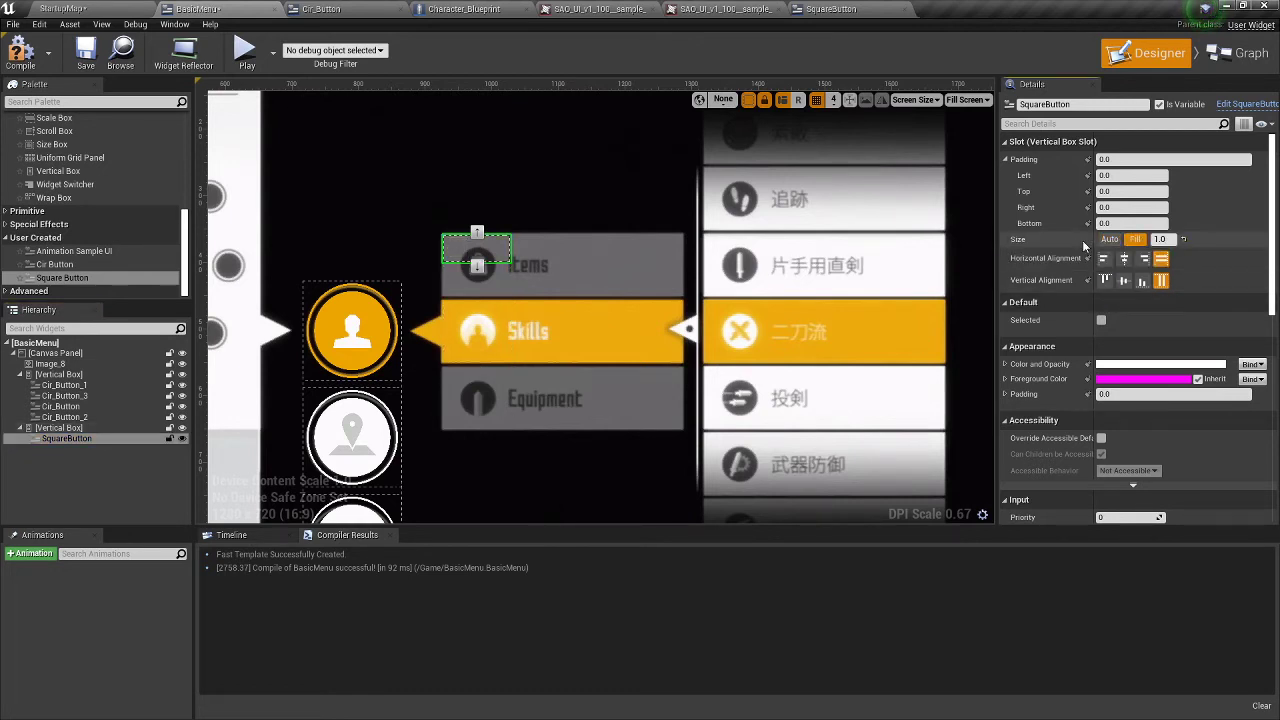
left_click(1109, 240)
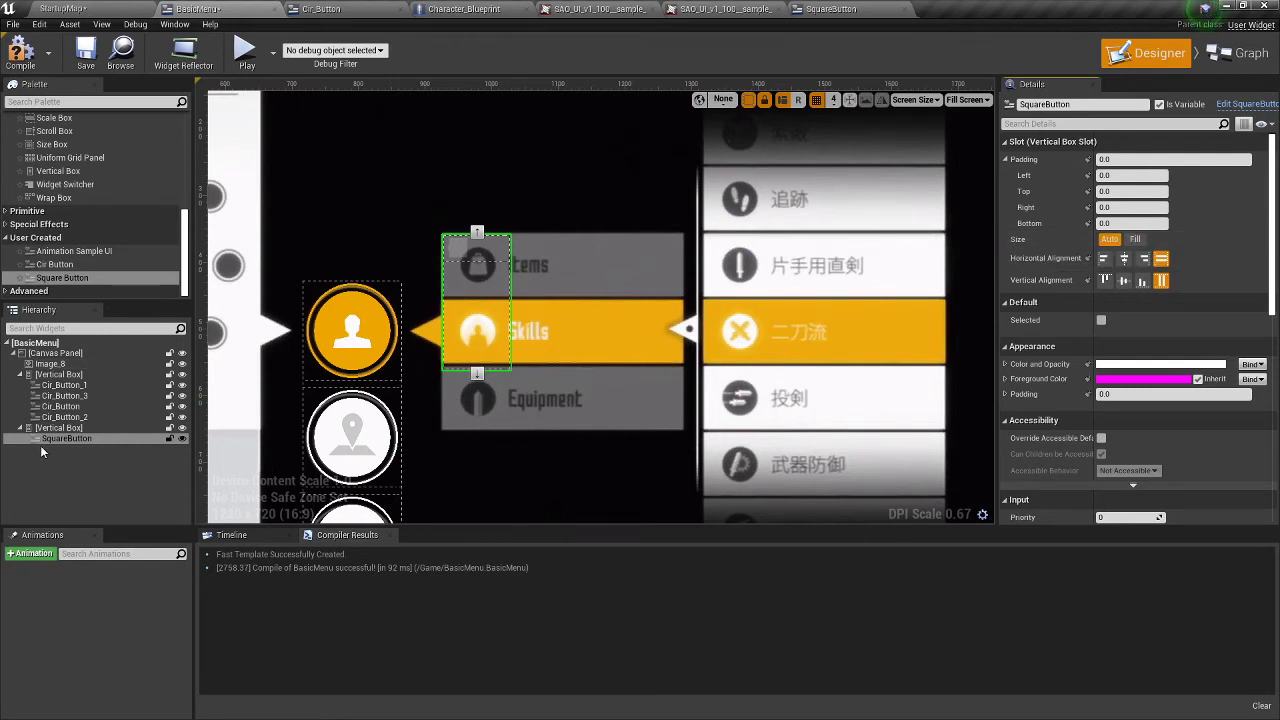
left_click(68, 428)
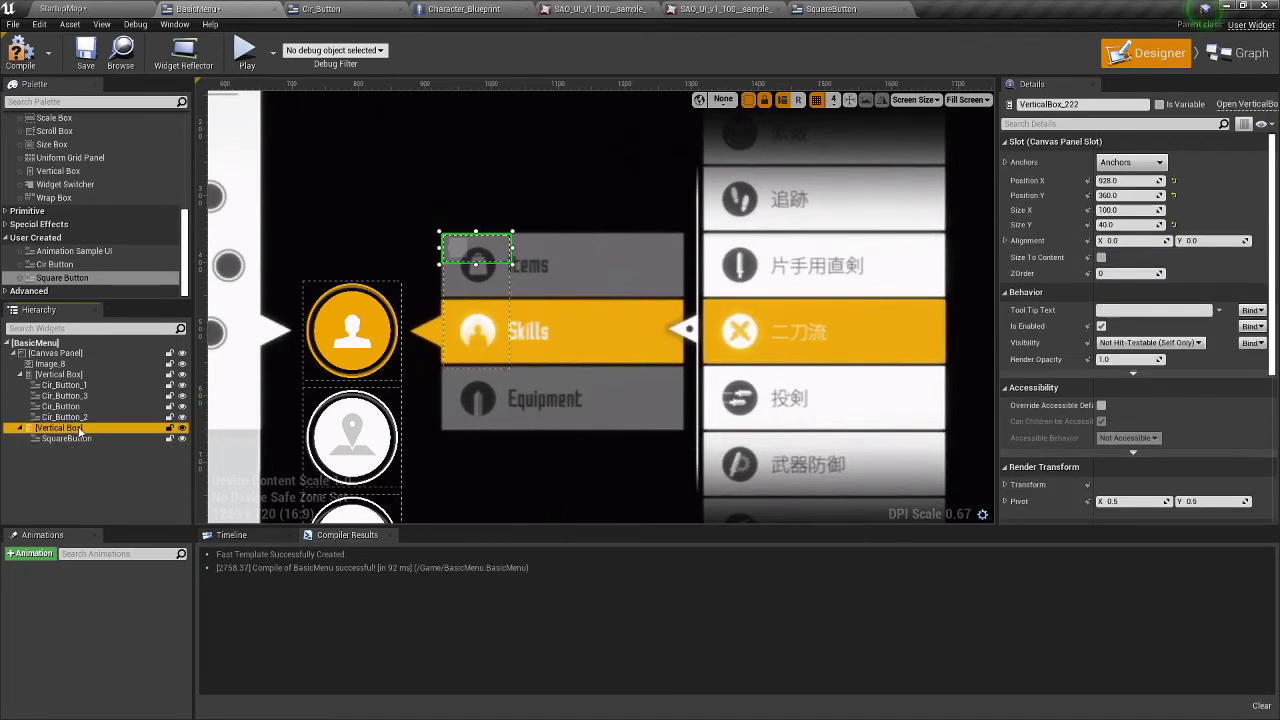
left_click(1102, 258)
scroll(700, 300, "down", 4)
scroll(584, 342, "up", 3)
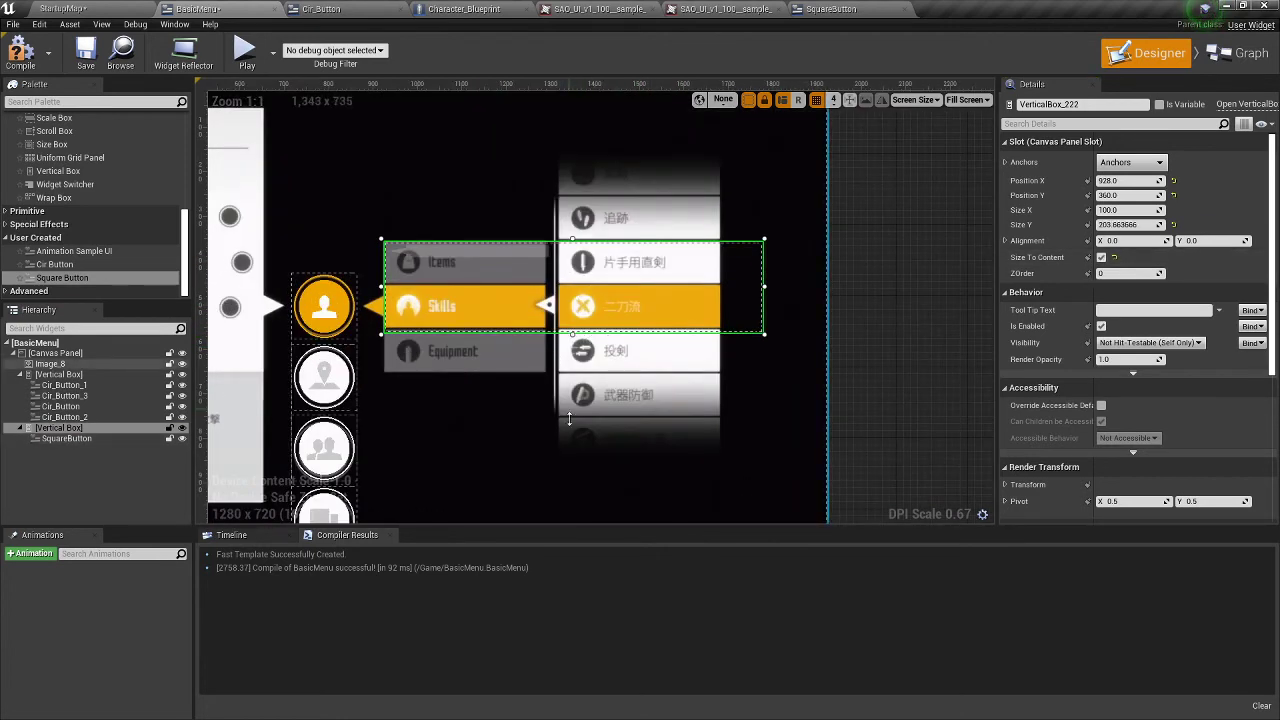
left_click(1101, 257)
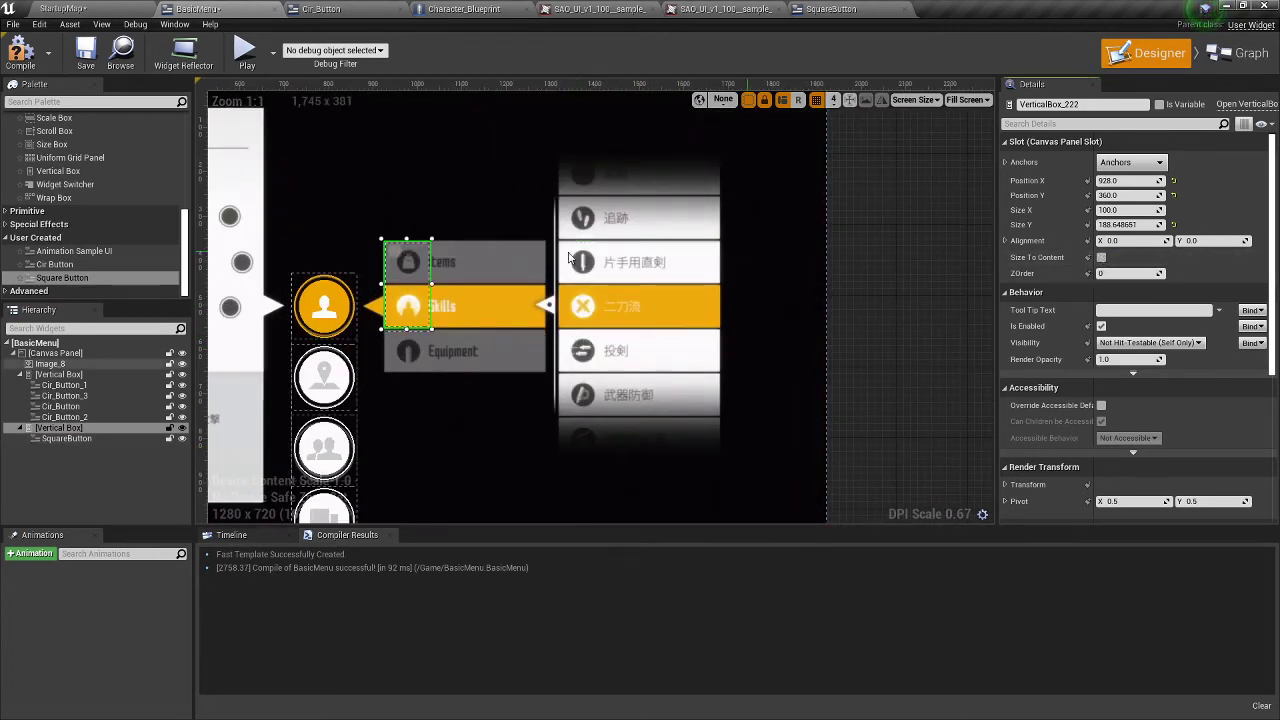
- Enlarge the new Vertical Box to about 680 by 510 and set its SquareButton to Fill with centred horizontal and vertical alignment
left_click_drag(431, 329, 509, 264)
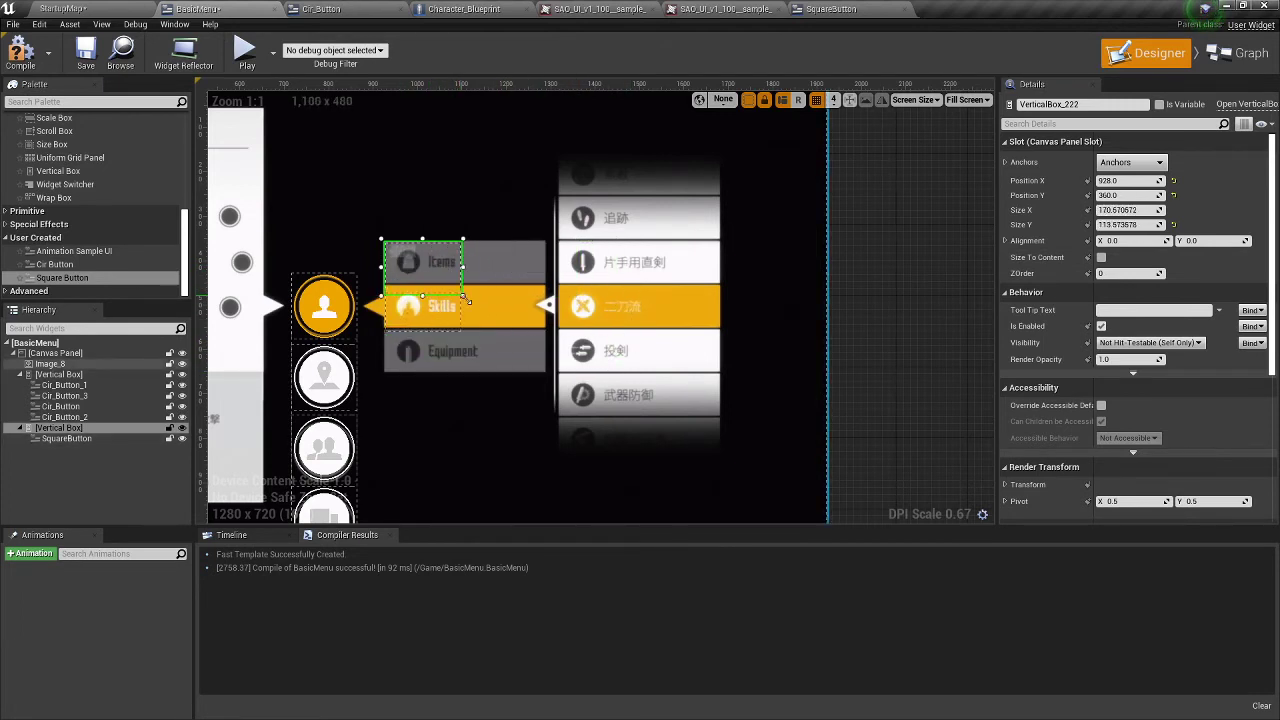
left_click_drag(466, 300, 688, 471)
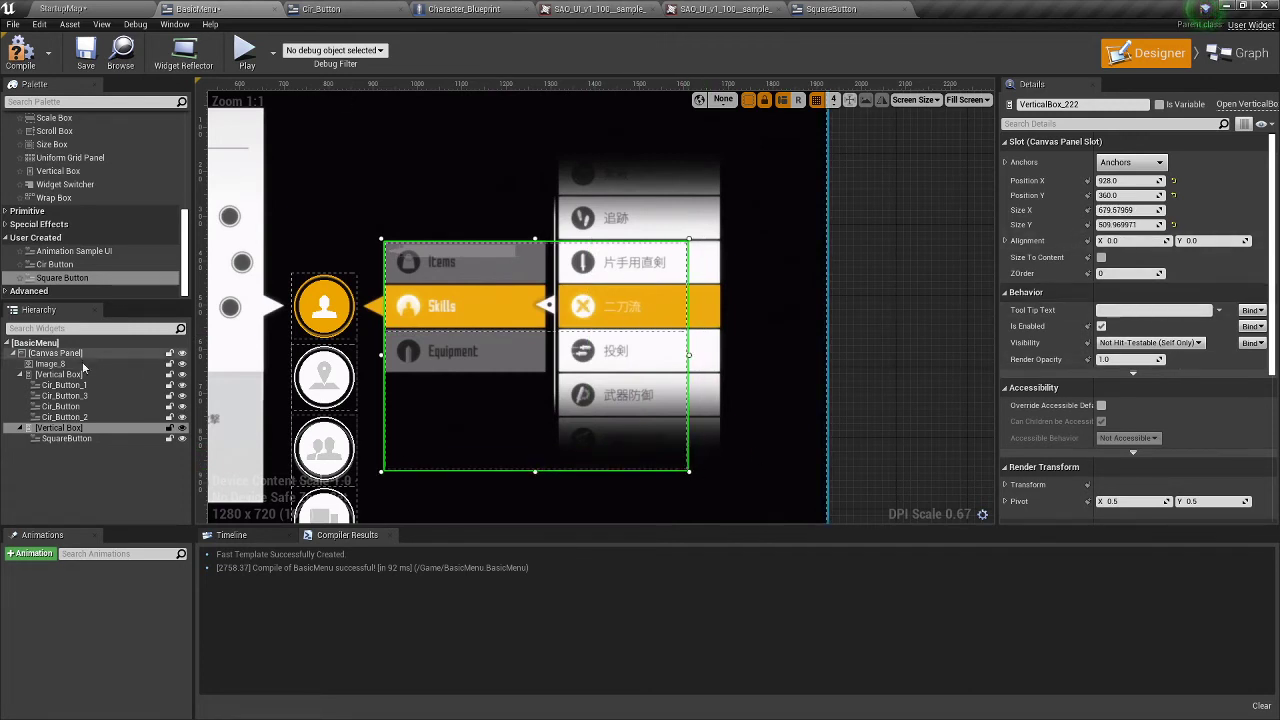
left_click(66, 438)
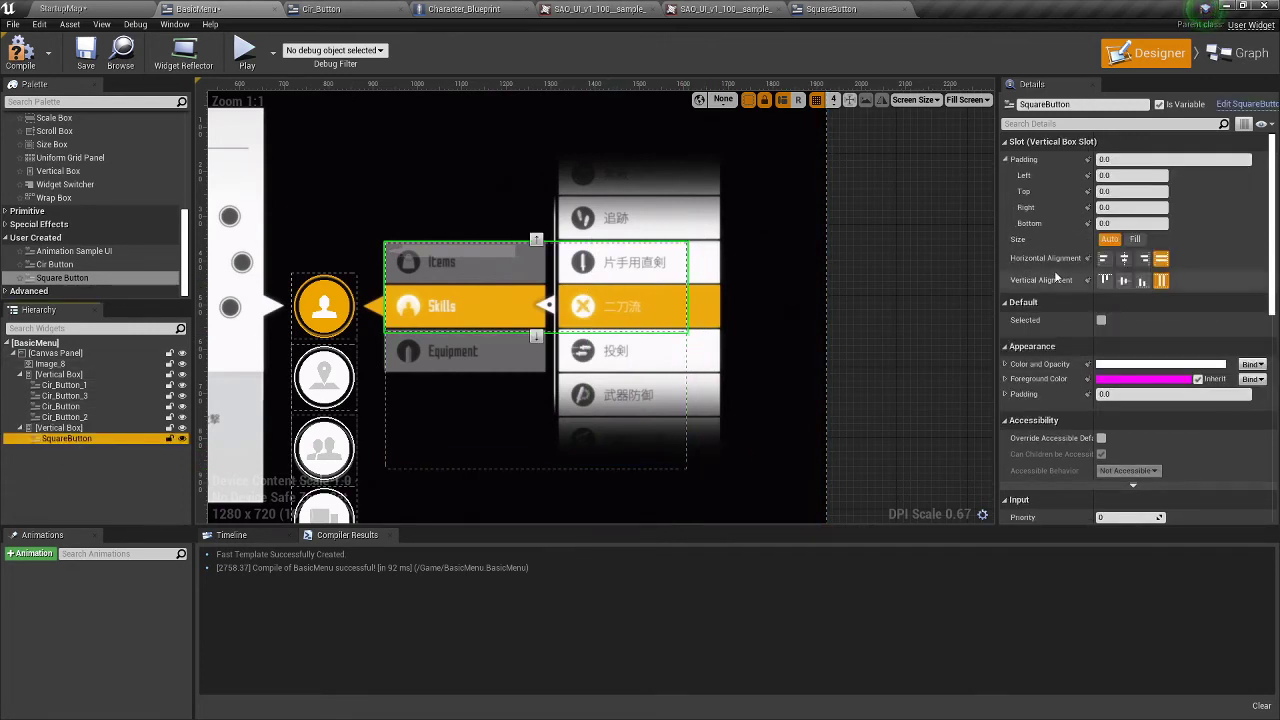
left_click(1136, 240)
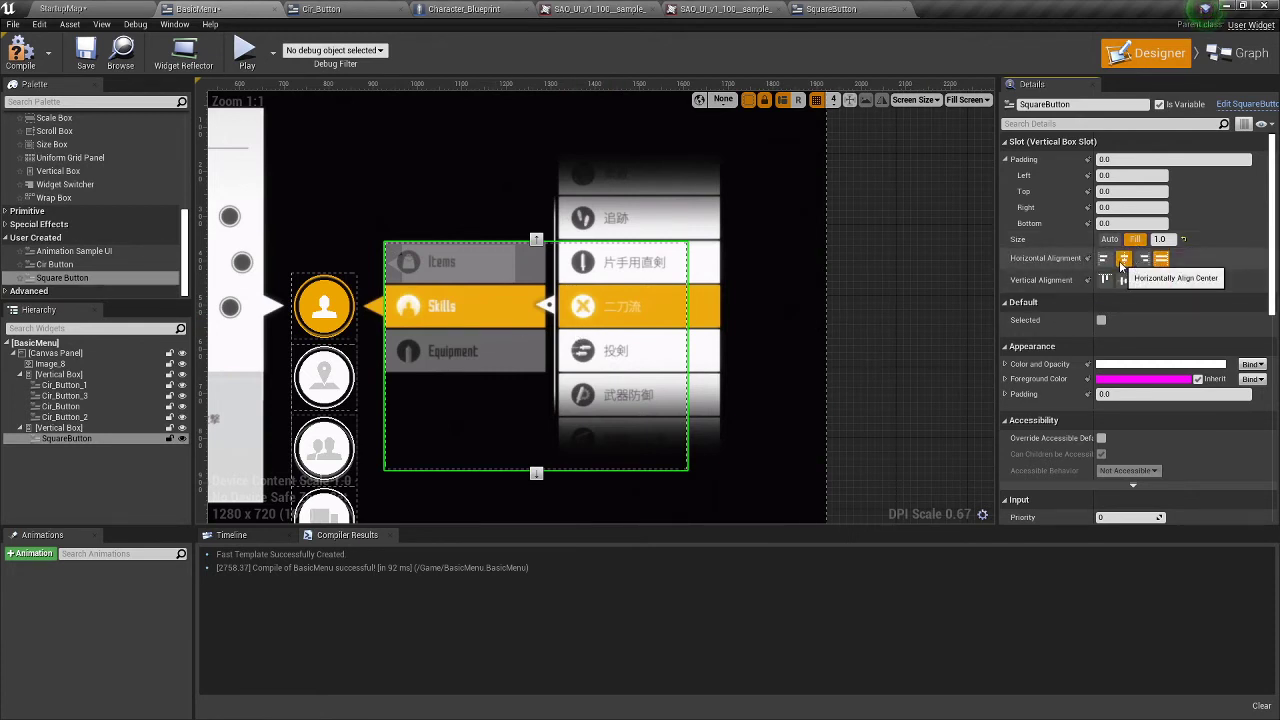
left_click(1122, 259)
left_click(1123, 281)
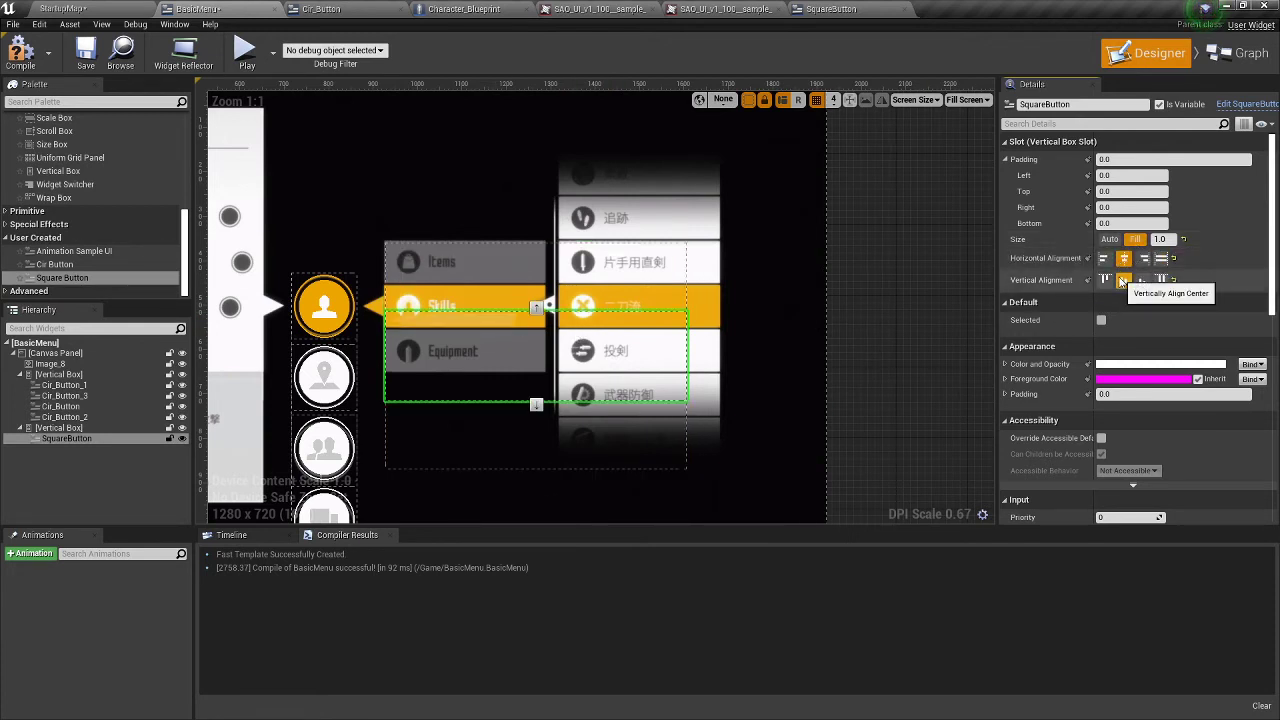
- Move the new Vertical Box to about X 892, Y 164 and reselect its SquareButton
left_click(59, 428)
left_click_drag(574, 295, 556, 215)
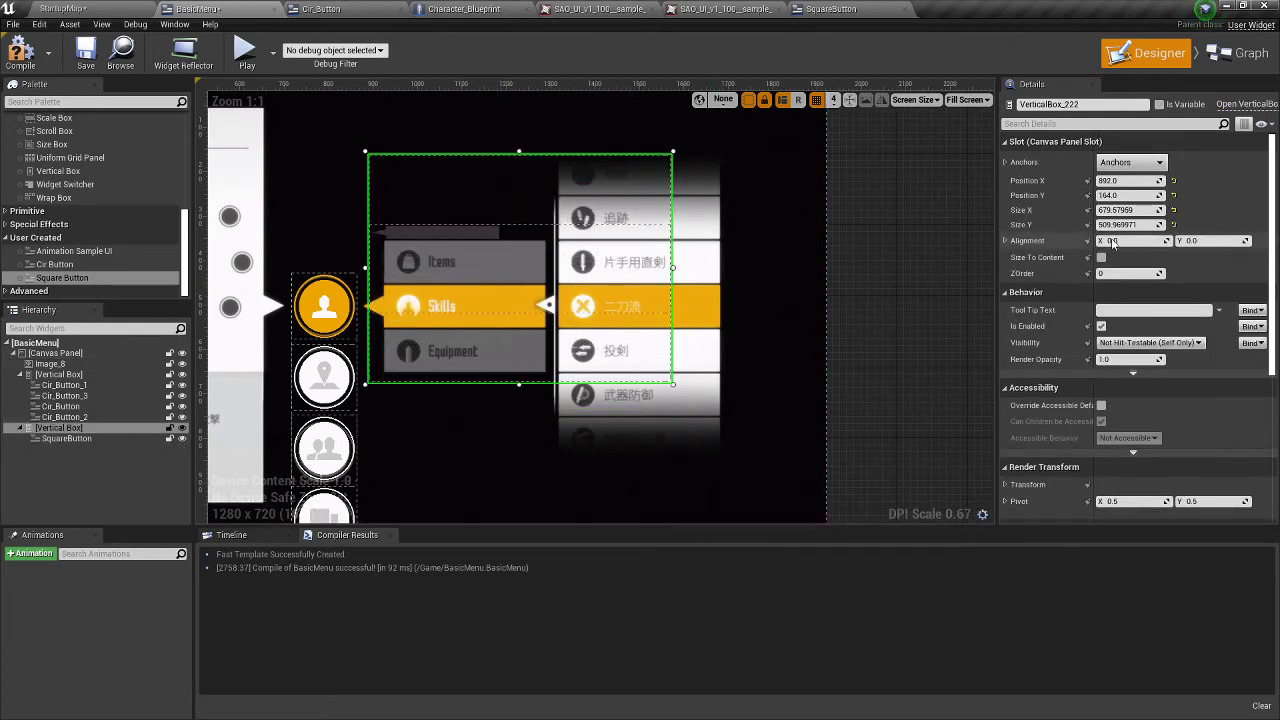
left_click(89, 440)
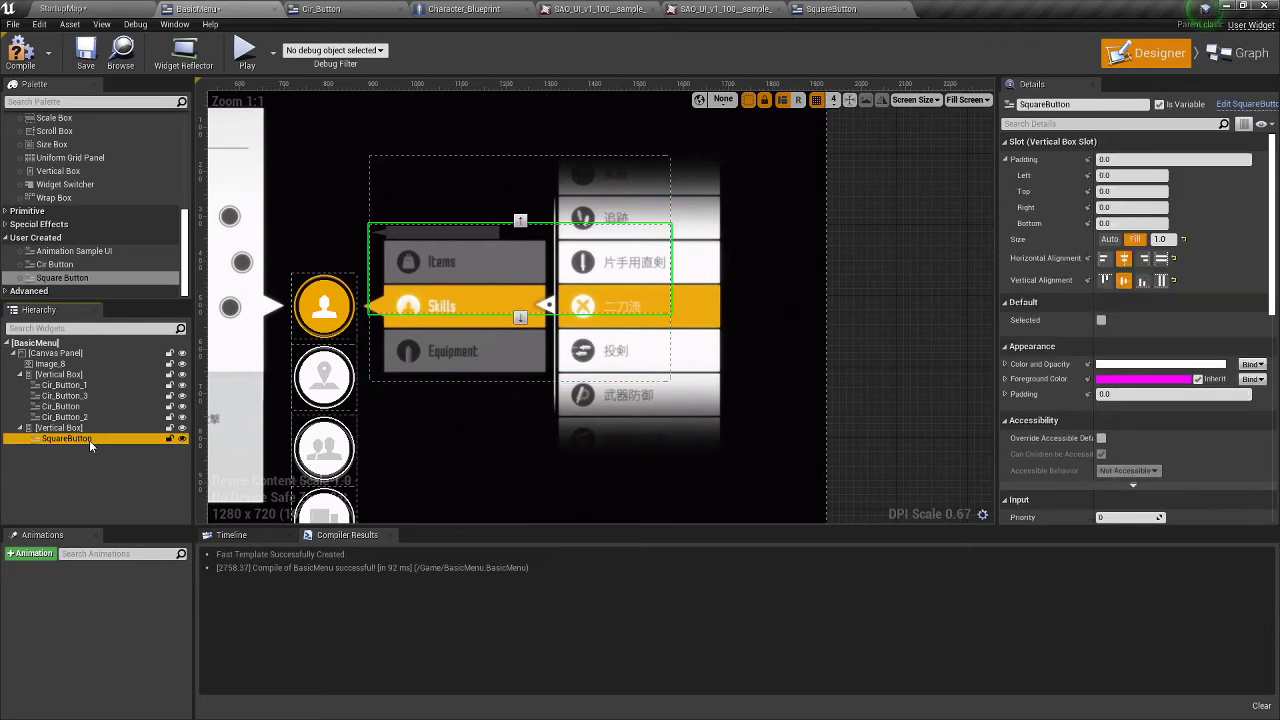
- In the SquareButton widget, try stretching Button_77's anchors to its lower-right corner, about 44% by 19% of the canvas
left_click(462, 9)
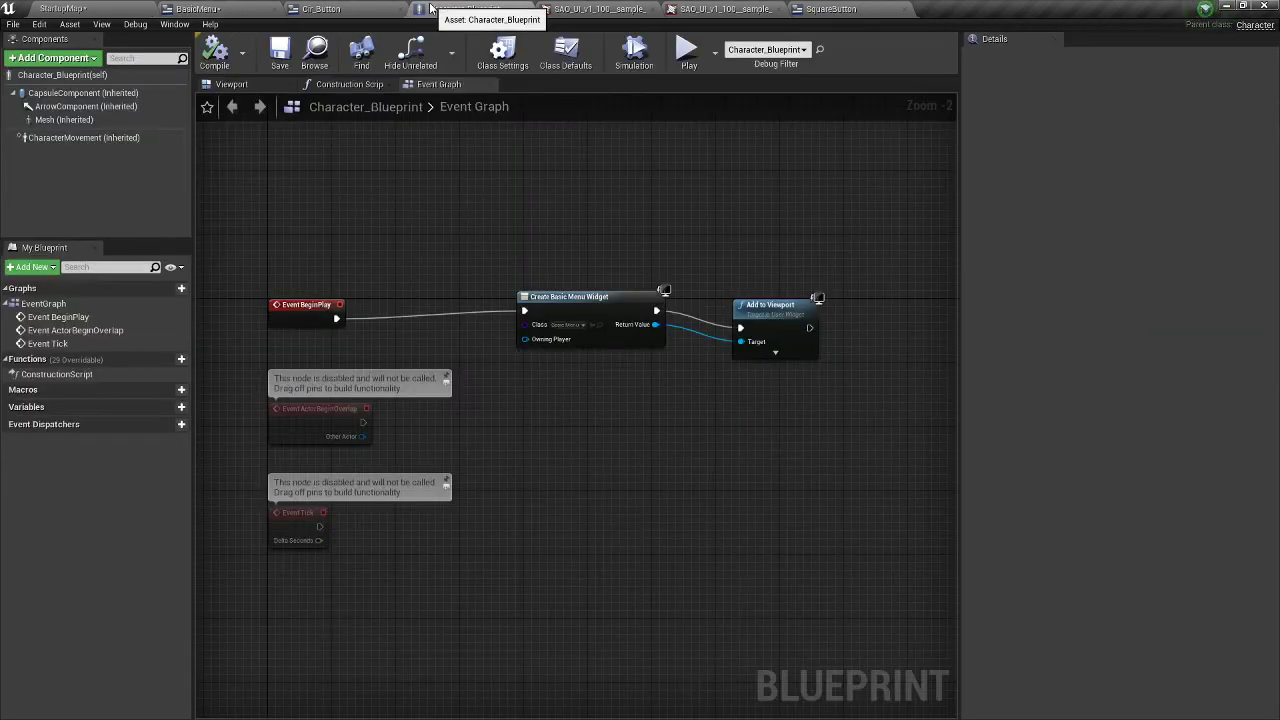
left_click(318, 9)
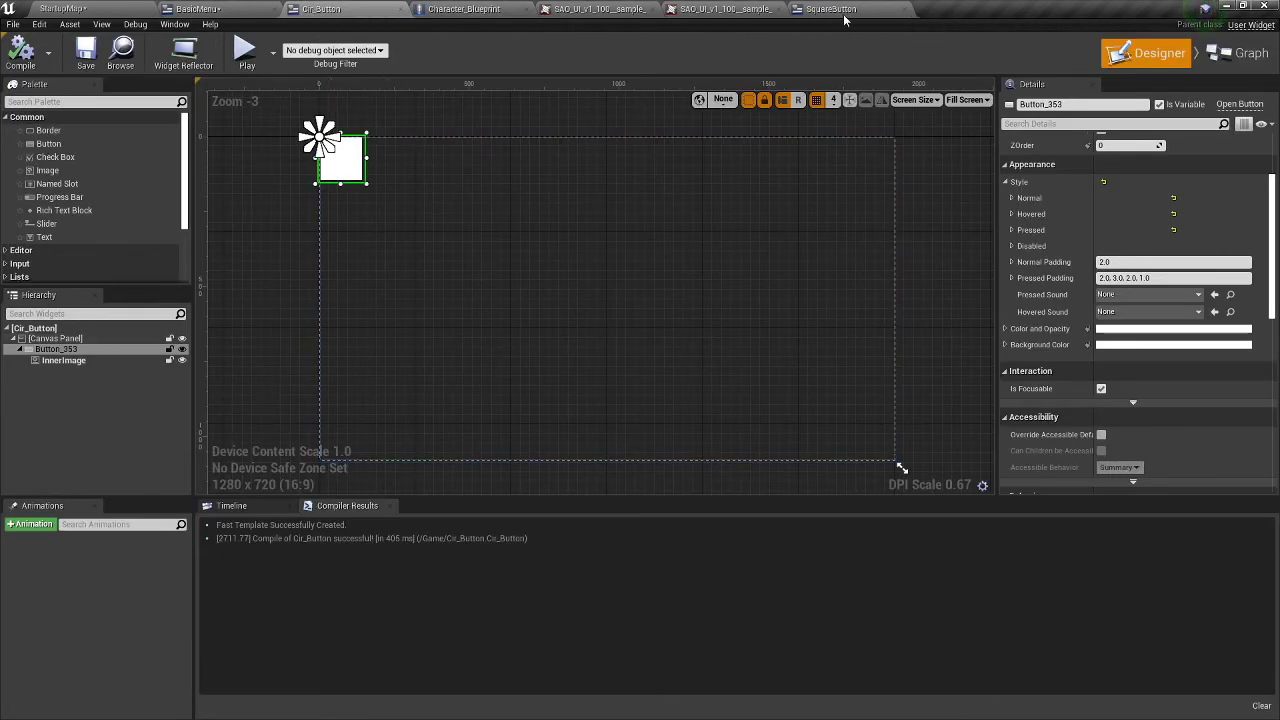
left_click(833, 9)
scroll(532, 171, "down", 1)
left_click(320, 9)
left_click(828, 10)
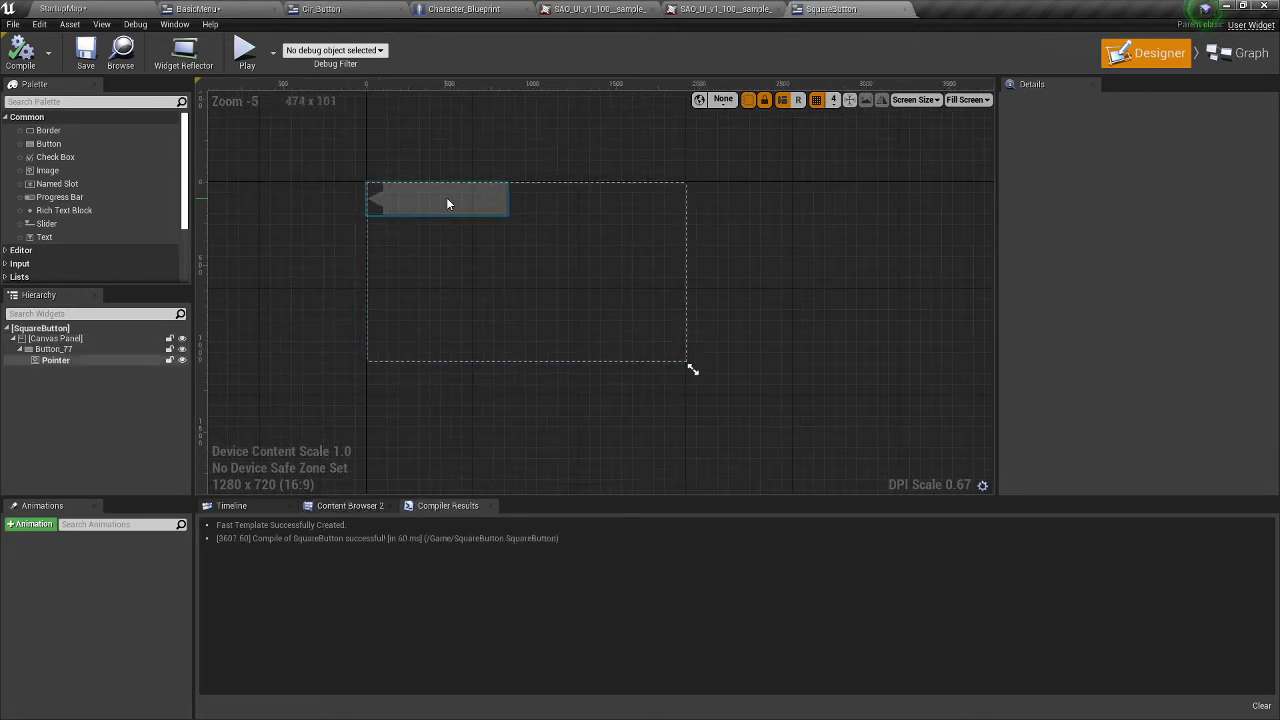
left_click(38, 349)
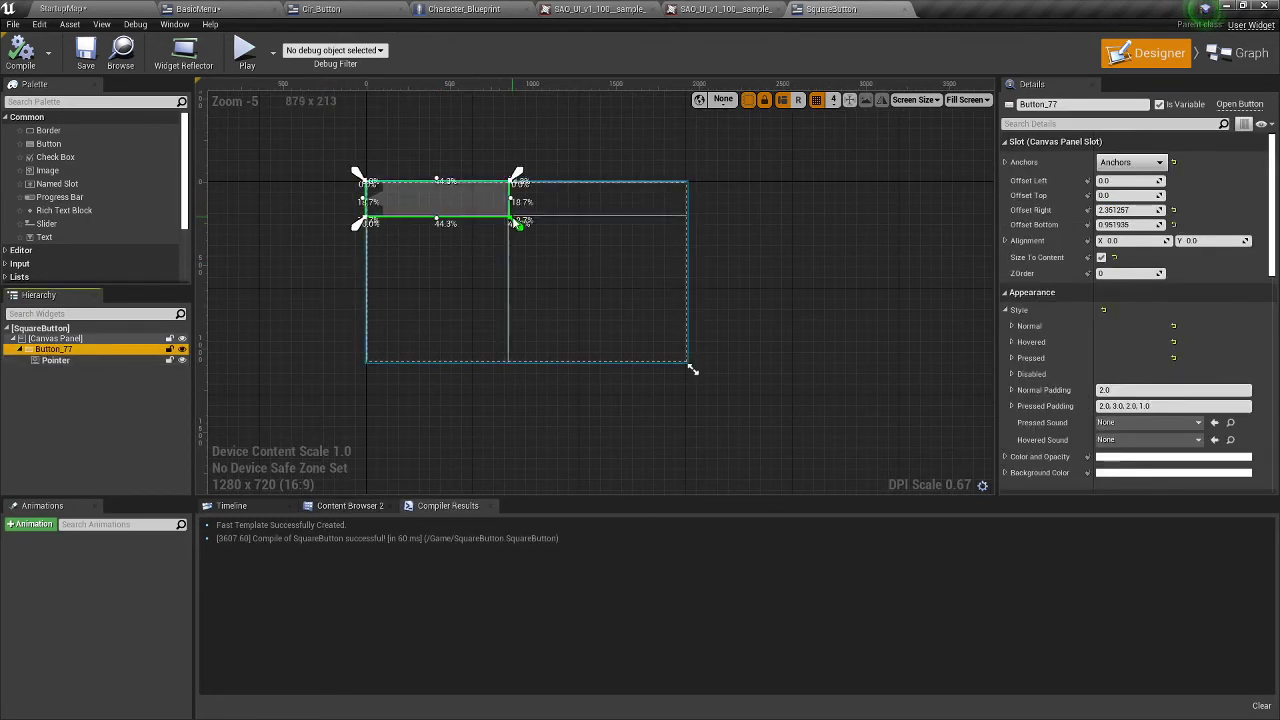
left_click(318, 145)
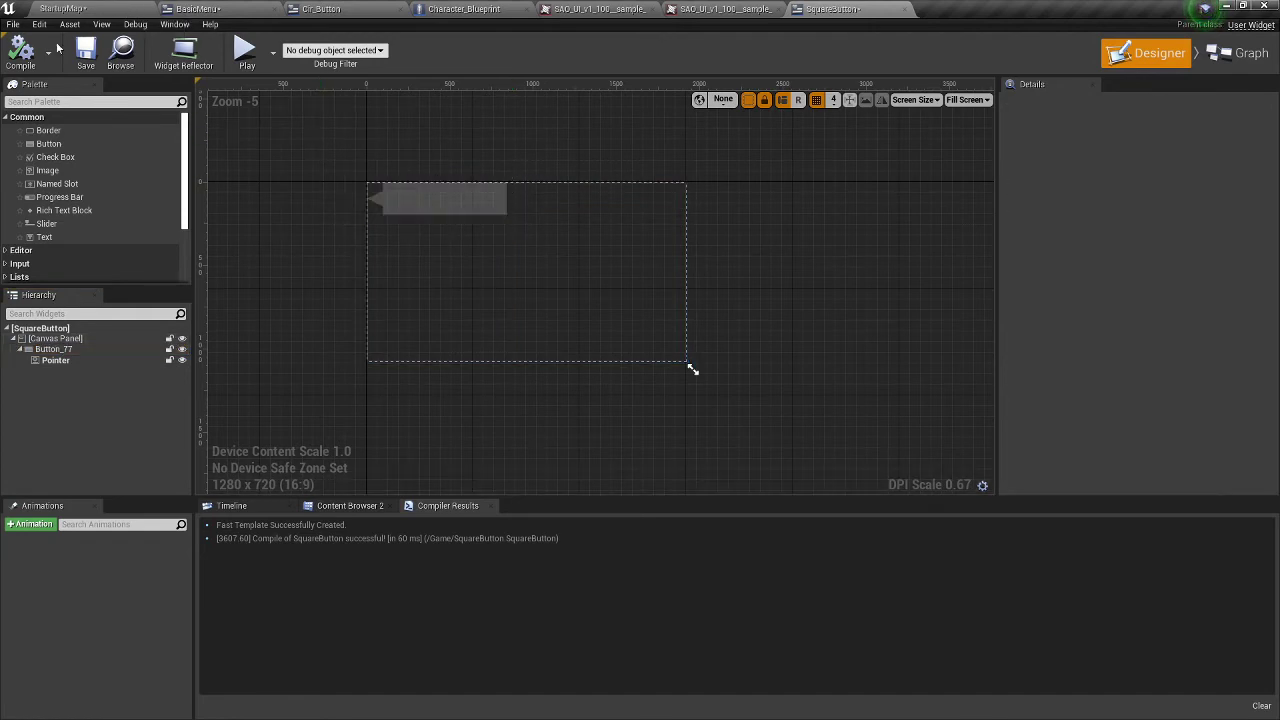
- Return to BasicMenu and delete the Vertical Box that holds the SquareButton
left_click(62, 8)
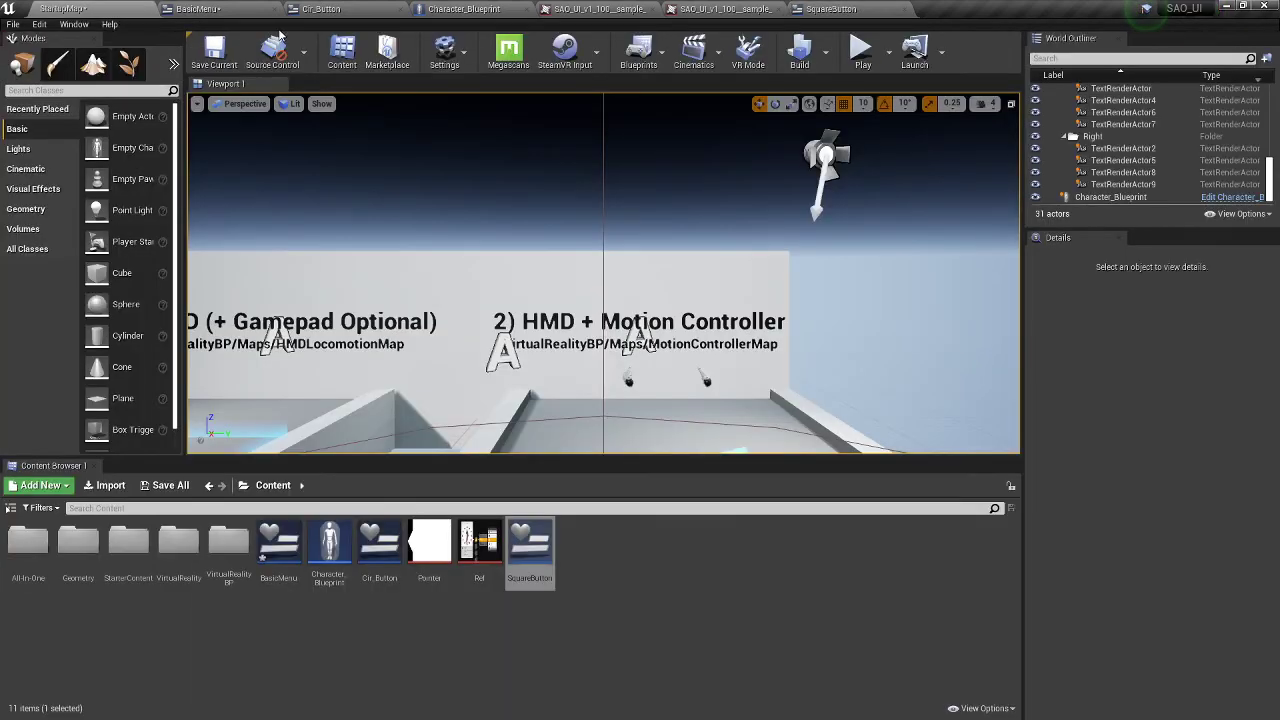
left_click(200, 8)
left_click(465, 270)
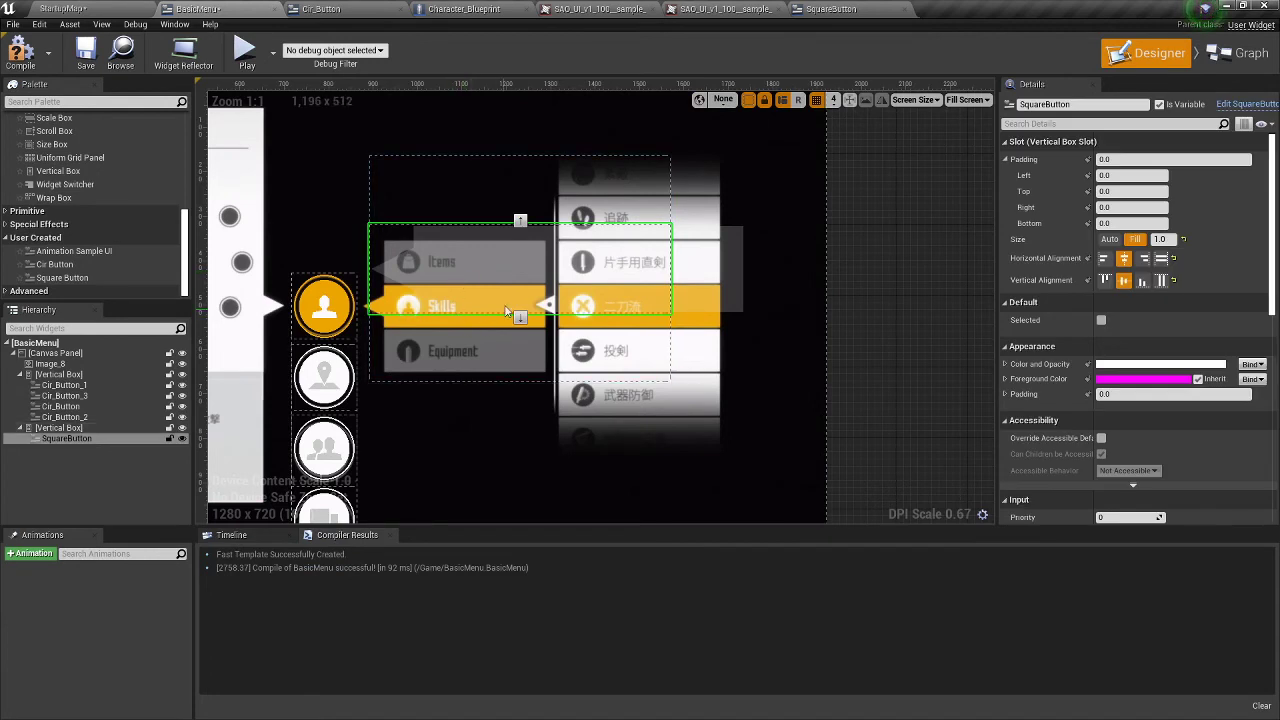
left_click(517, 187)
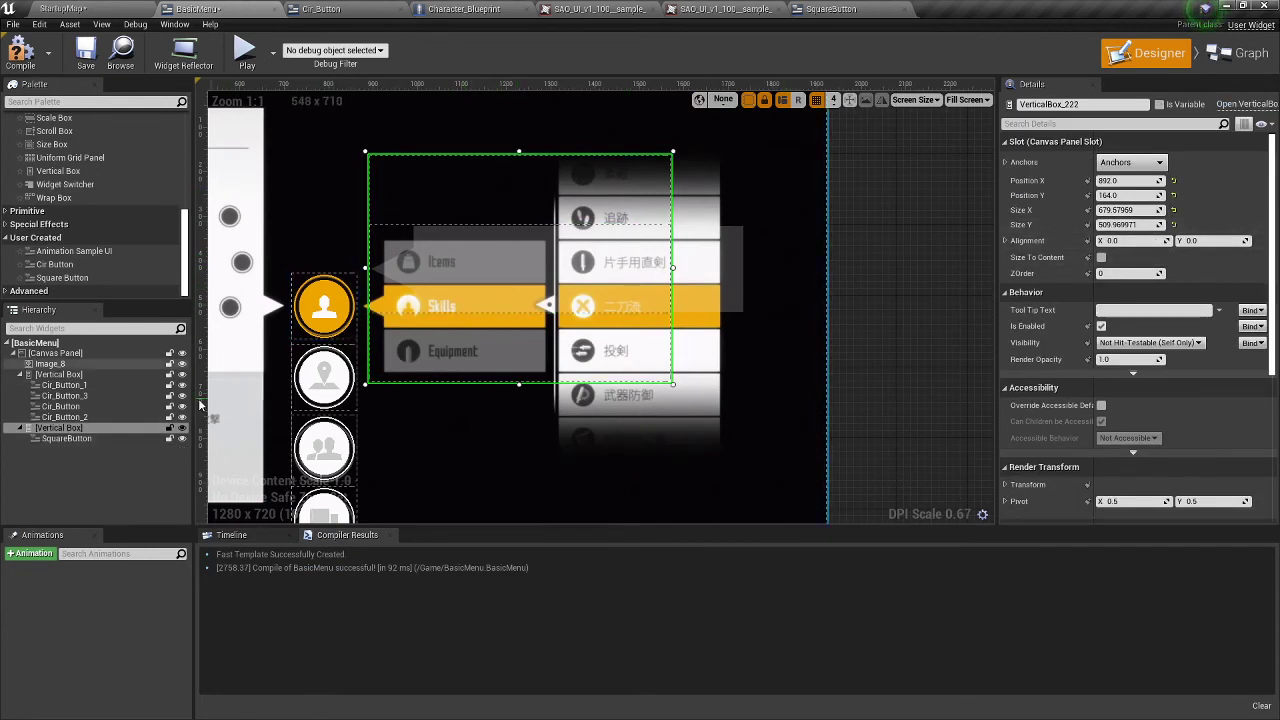
key("Delete")
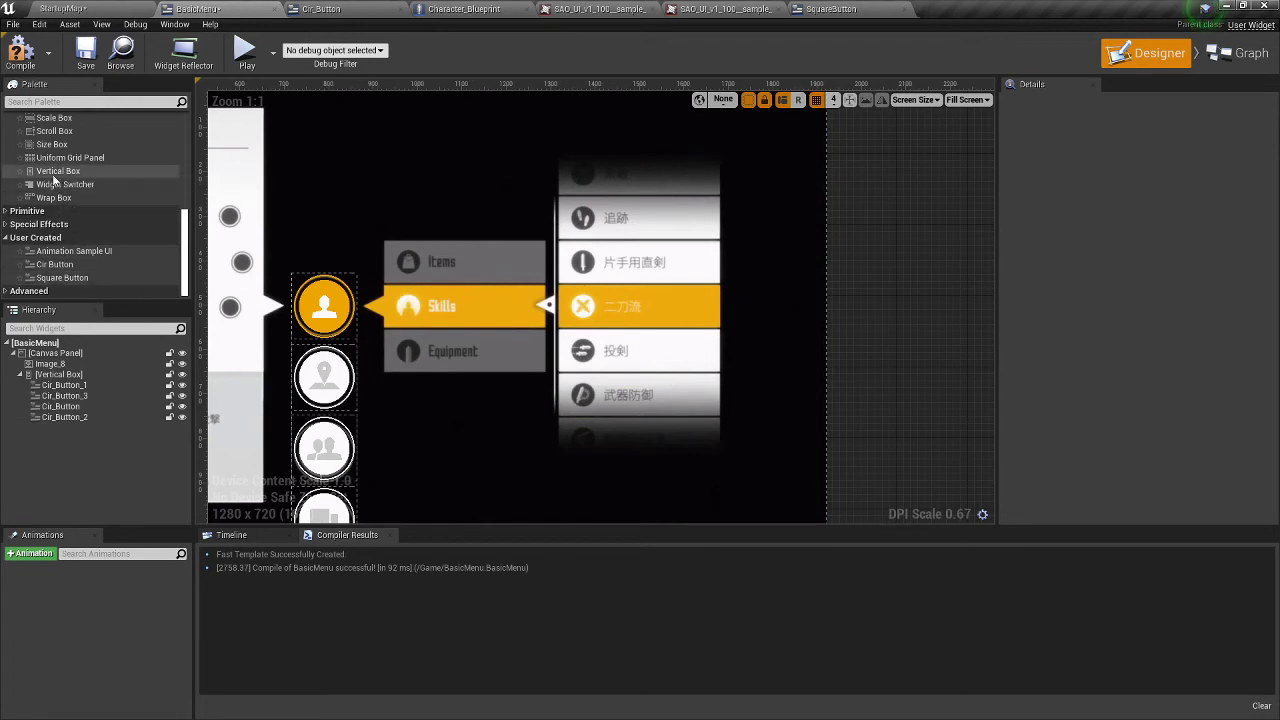
- Add a Vertical Box over the Items, Skills and Equipment entries at X 924, Y 356, about 369 by 297
left_click_drag(55, 172, 271, 268)
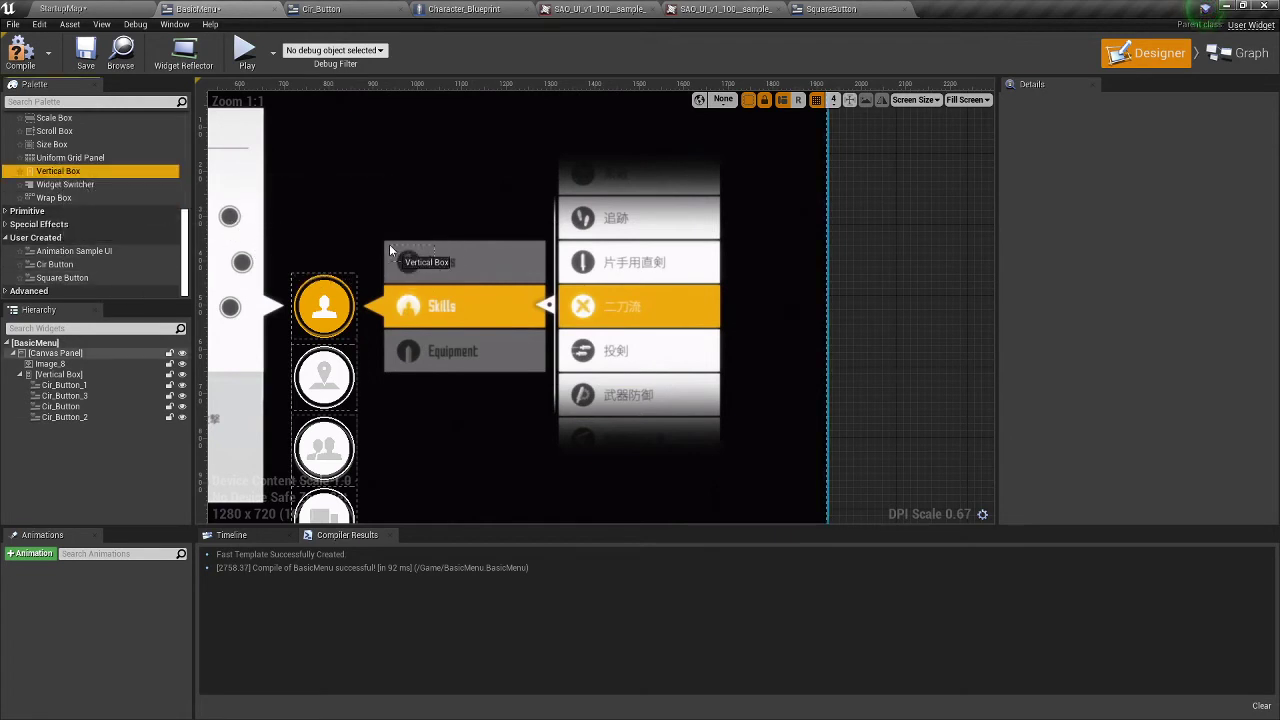
left_click_drag(383, 247, 384, 241)
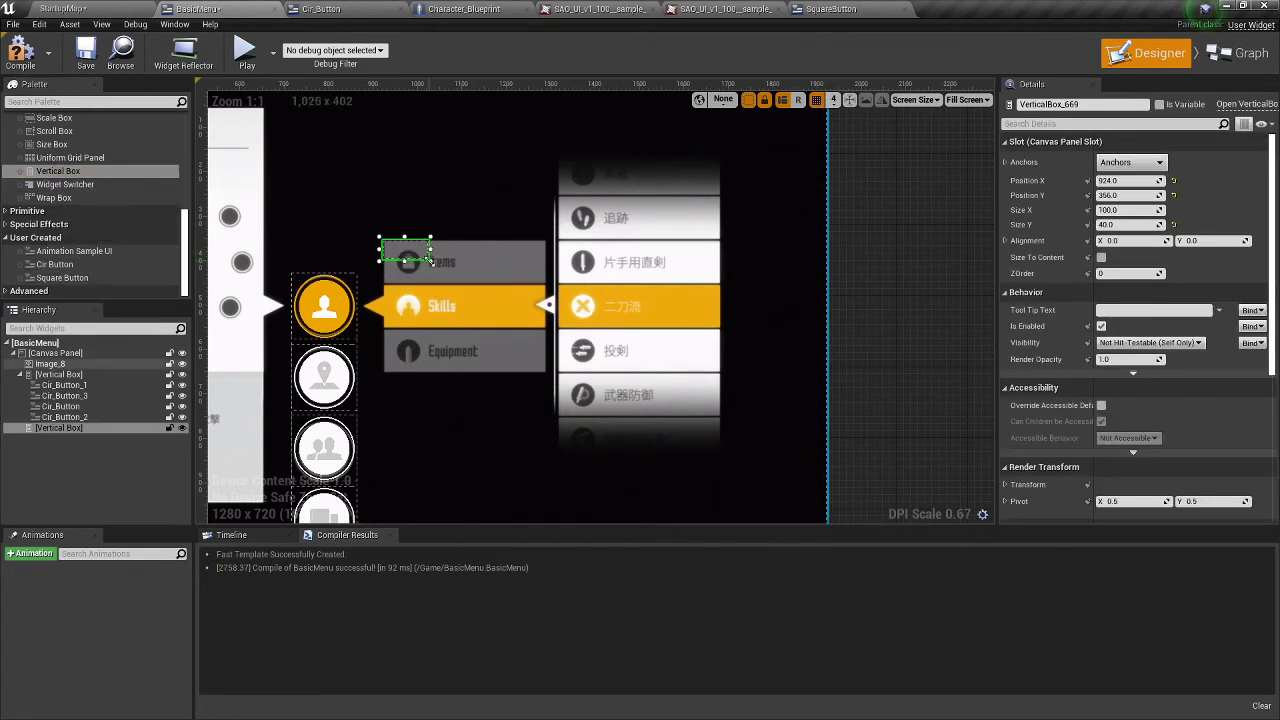
left_click_drag(506, 314, 427, 274)
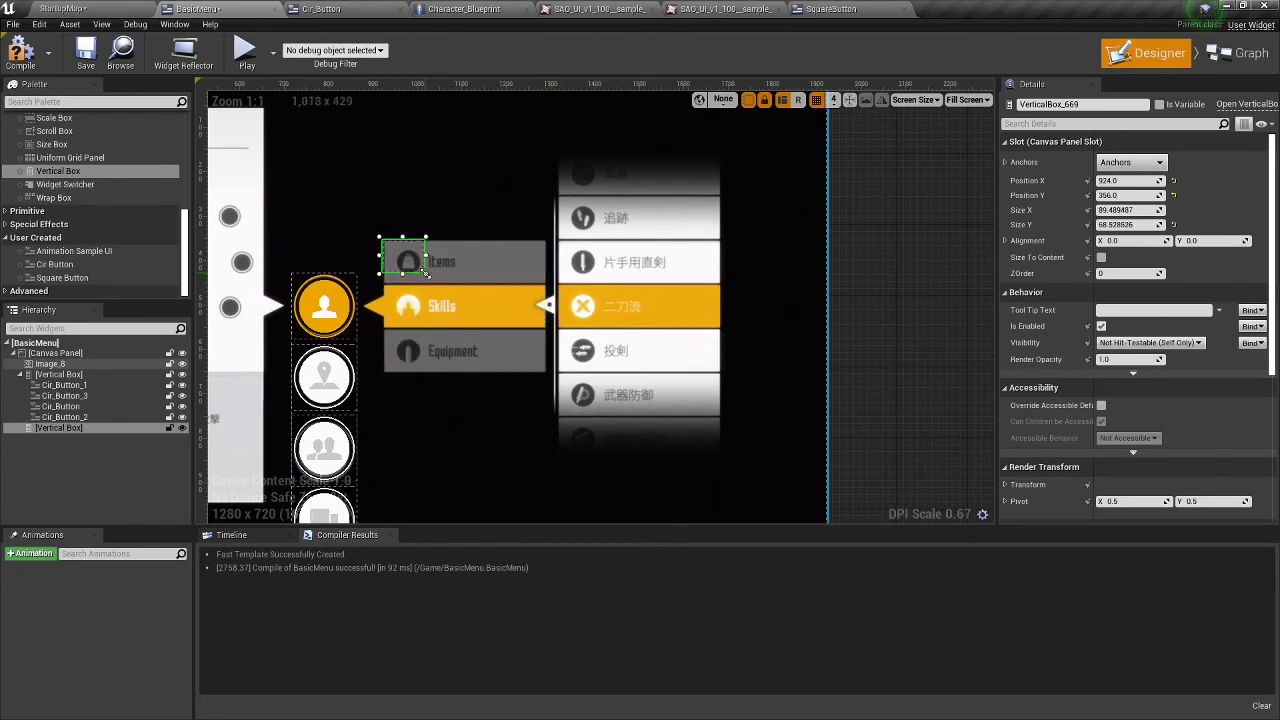
left_click_drag(567, 301, 549, 383)
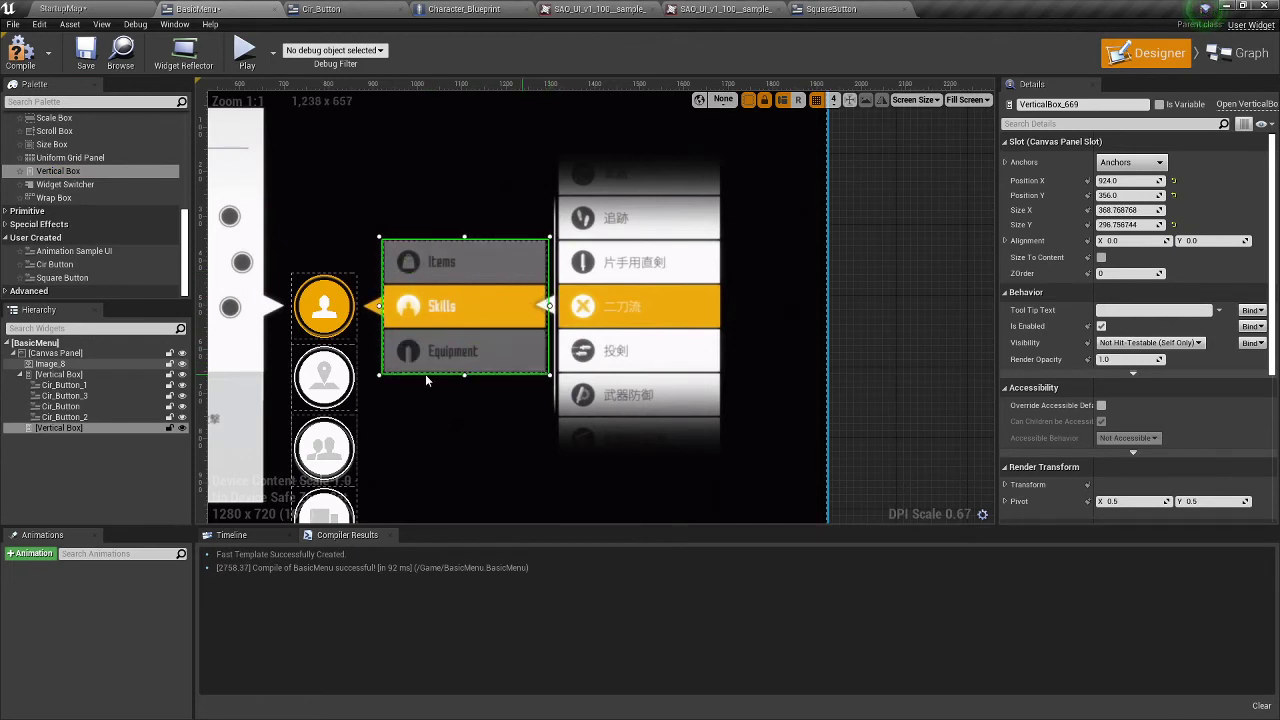
- Add a Square Button inside the new Vertical Box, enable the box's Size To Content and set the button's size to Fill
left_click_drag(62, 277, 73, 432)
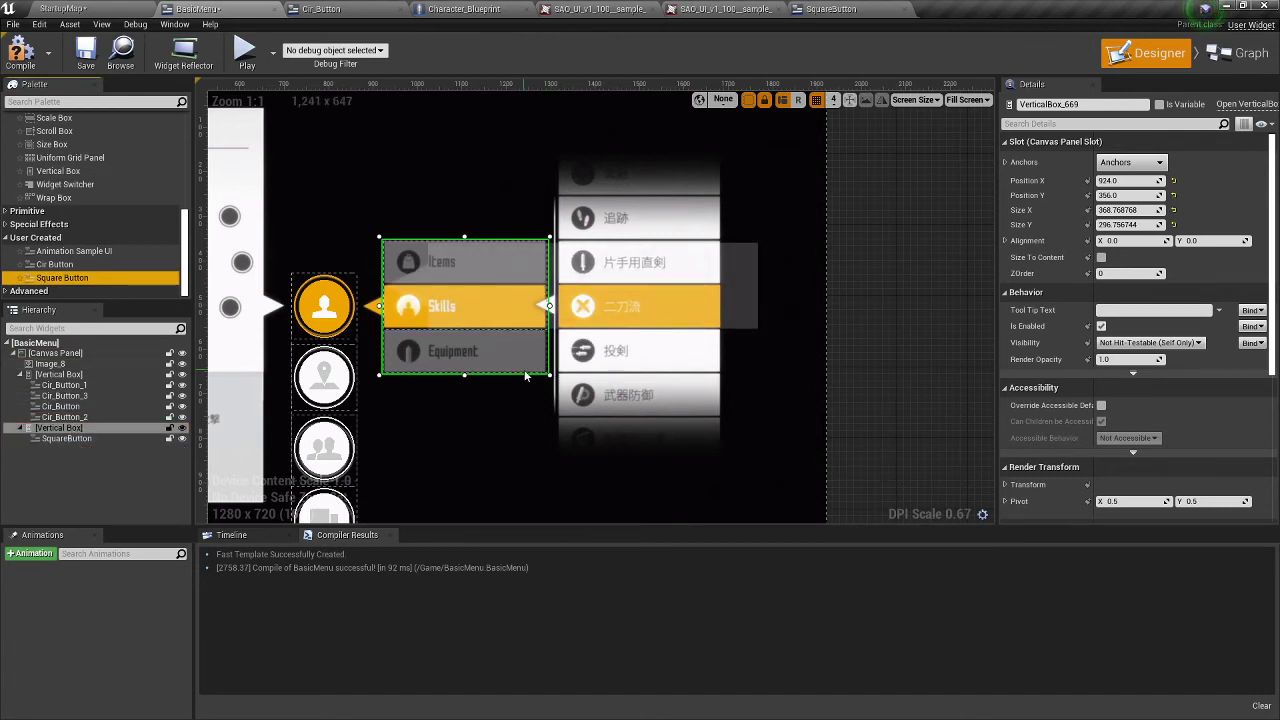
left_click(1101, 258)
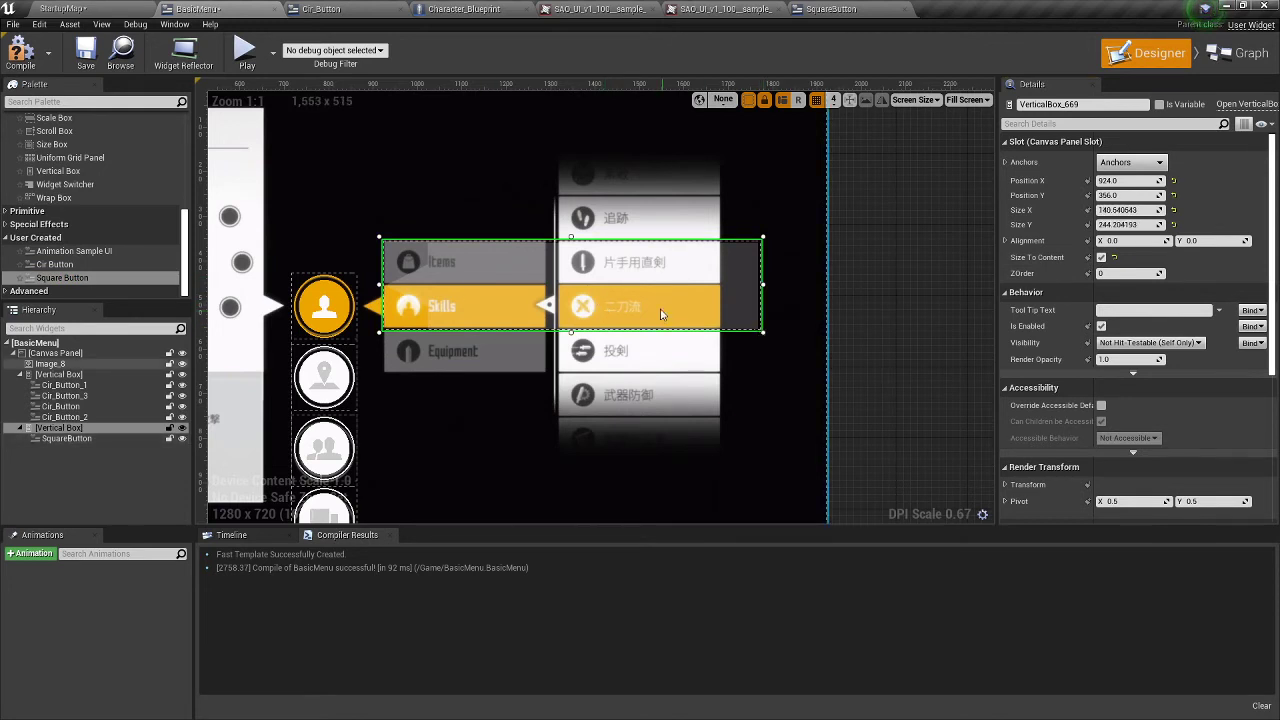
left_click(70, 438)
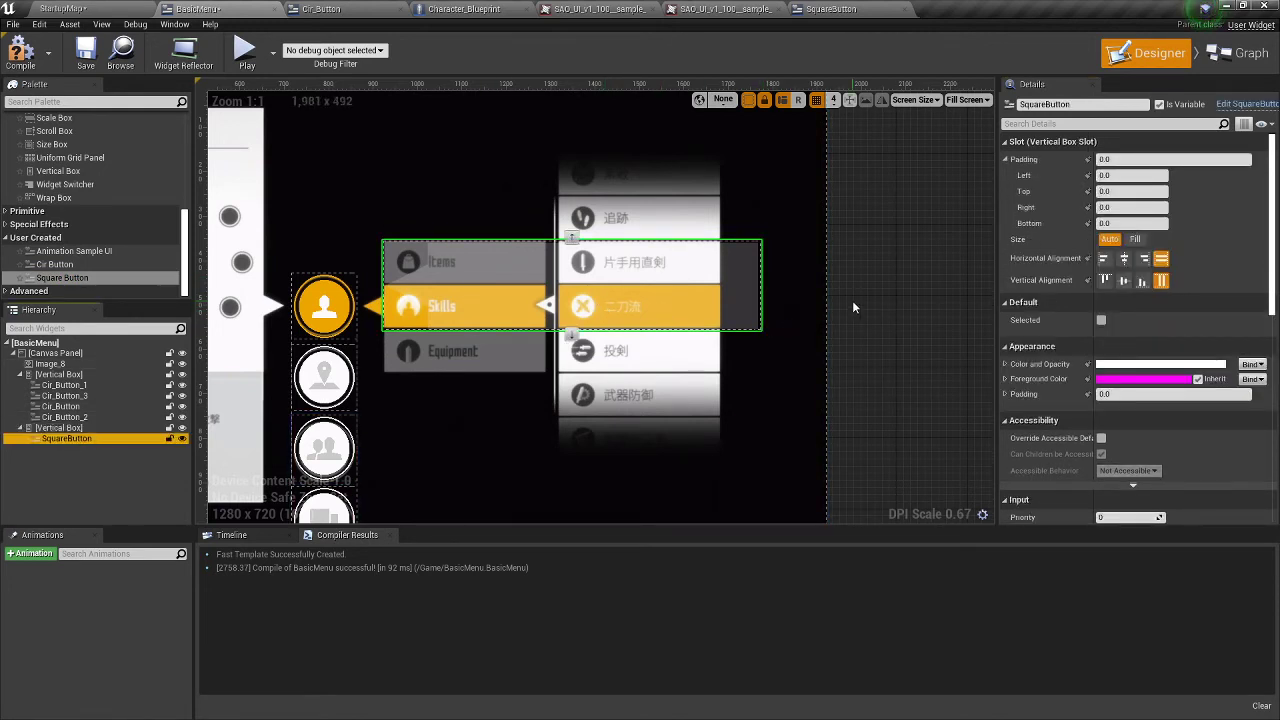
left_click(1135, 239)
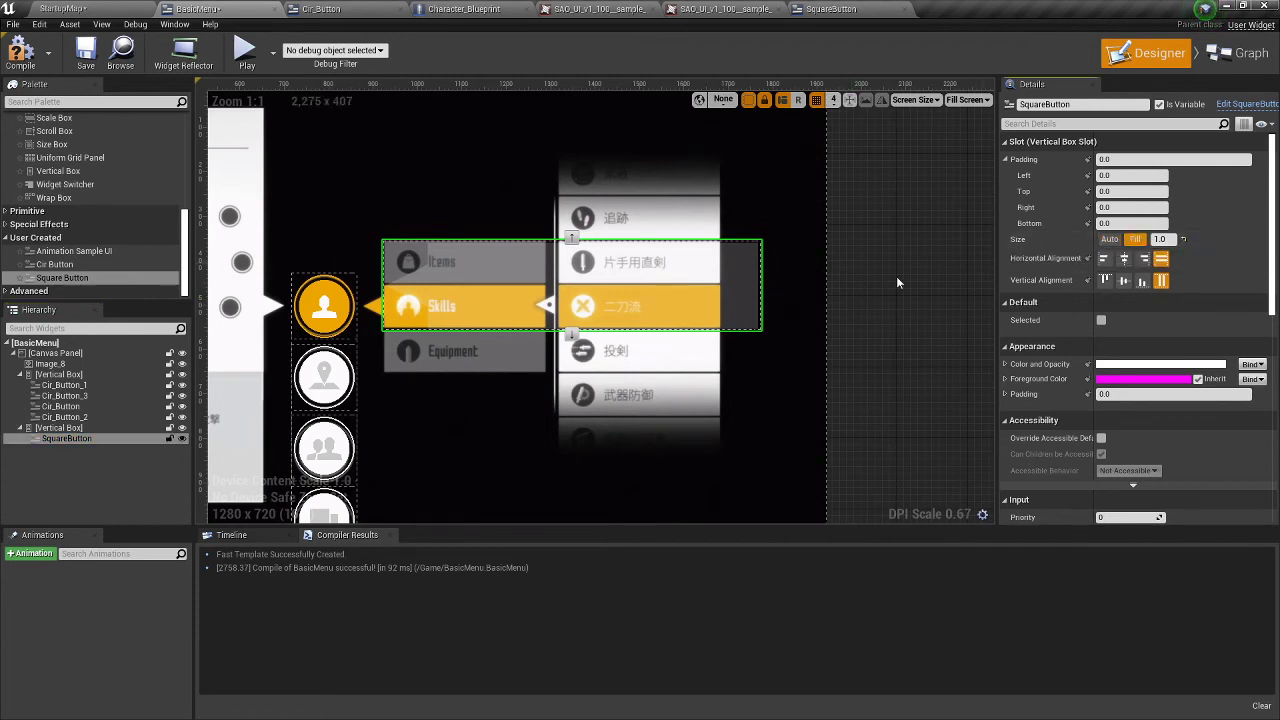
- Turn off Size To Content for the Vertical Box holding the SquareButton and resize it to about 791 by 322
left_click(65, 418)
left_click(60, 428)
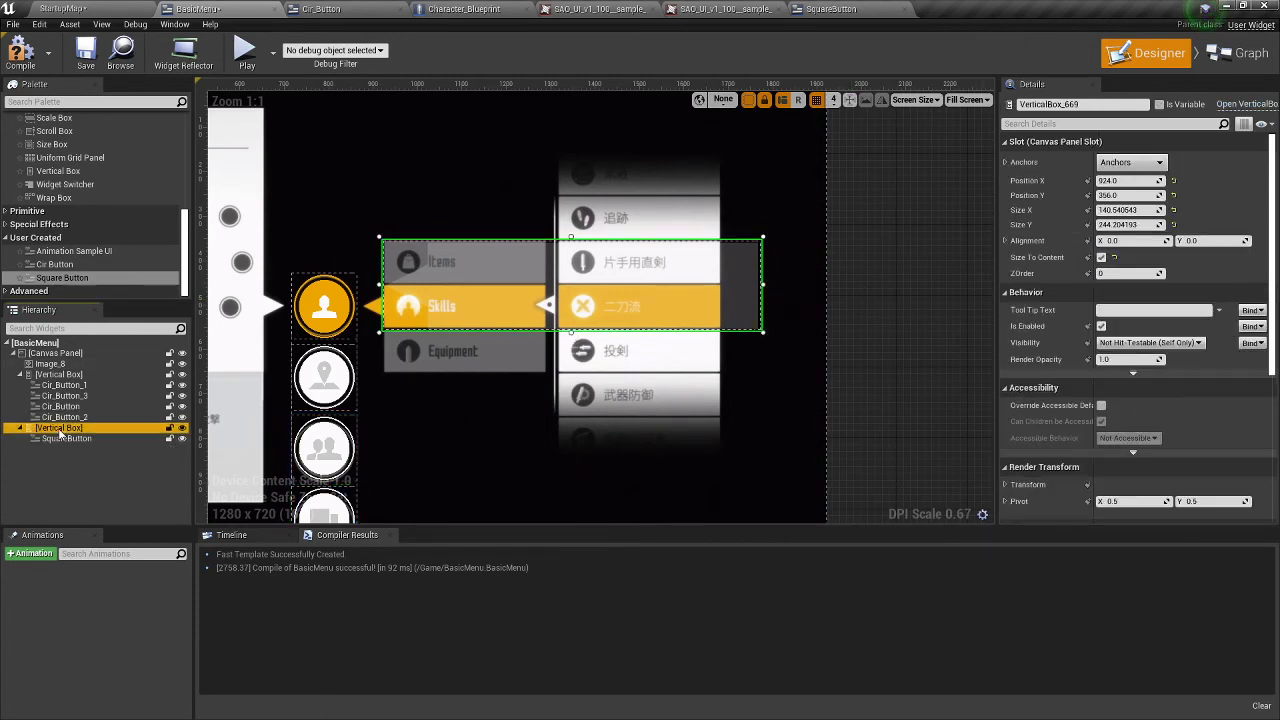
left_click(1101, 257)
left_click_drag(449, 353, 738, 388)
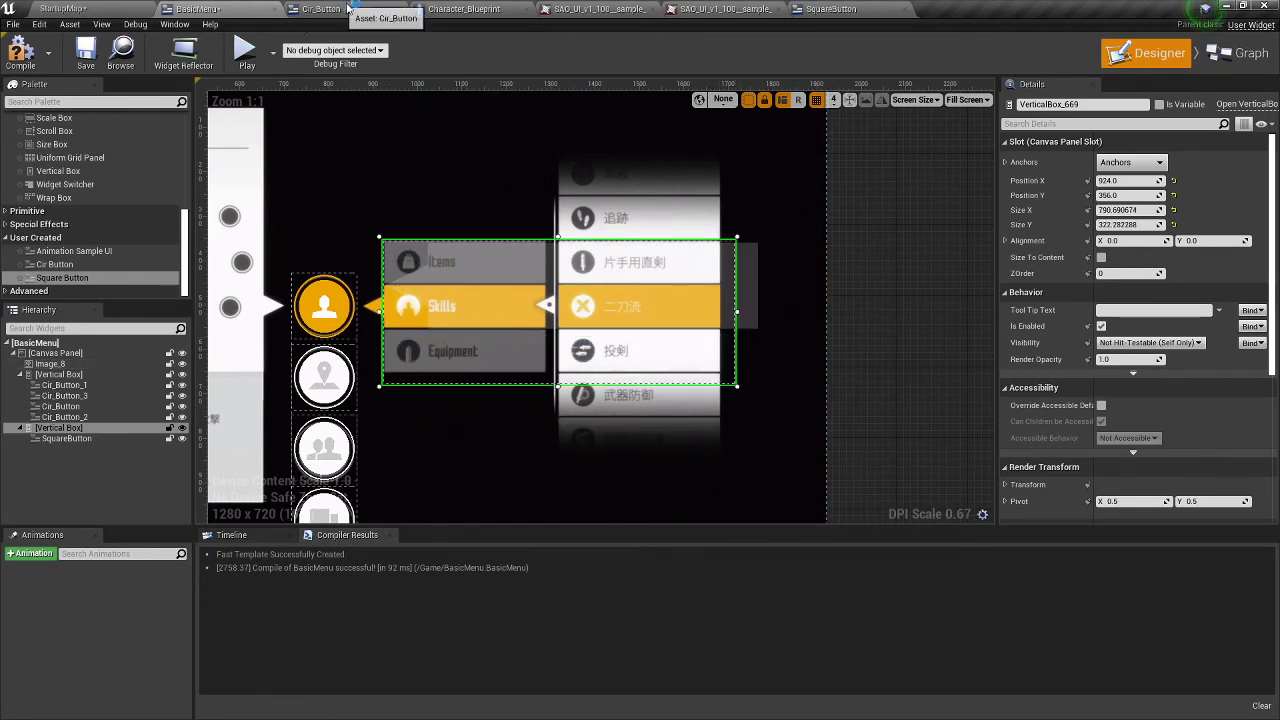
- In the SquareButton widget, stretch Button_77's anchors across the whole canvas
left_click(848, 9)
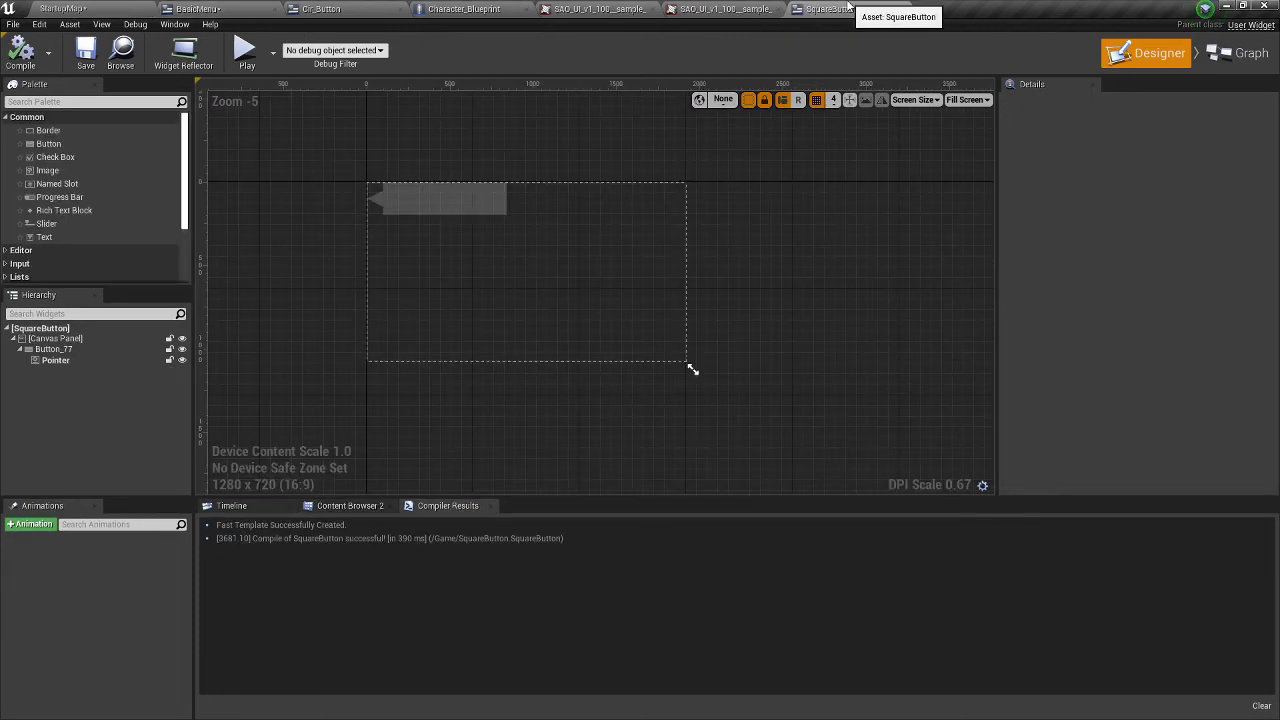
left_click(454, 200)
left_click(45, 349)
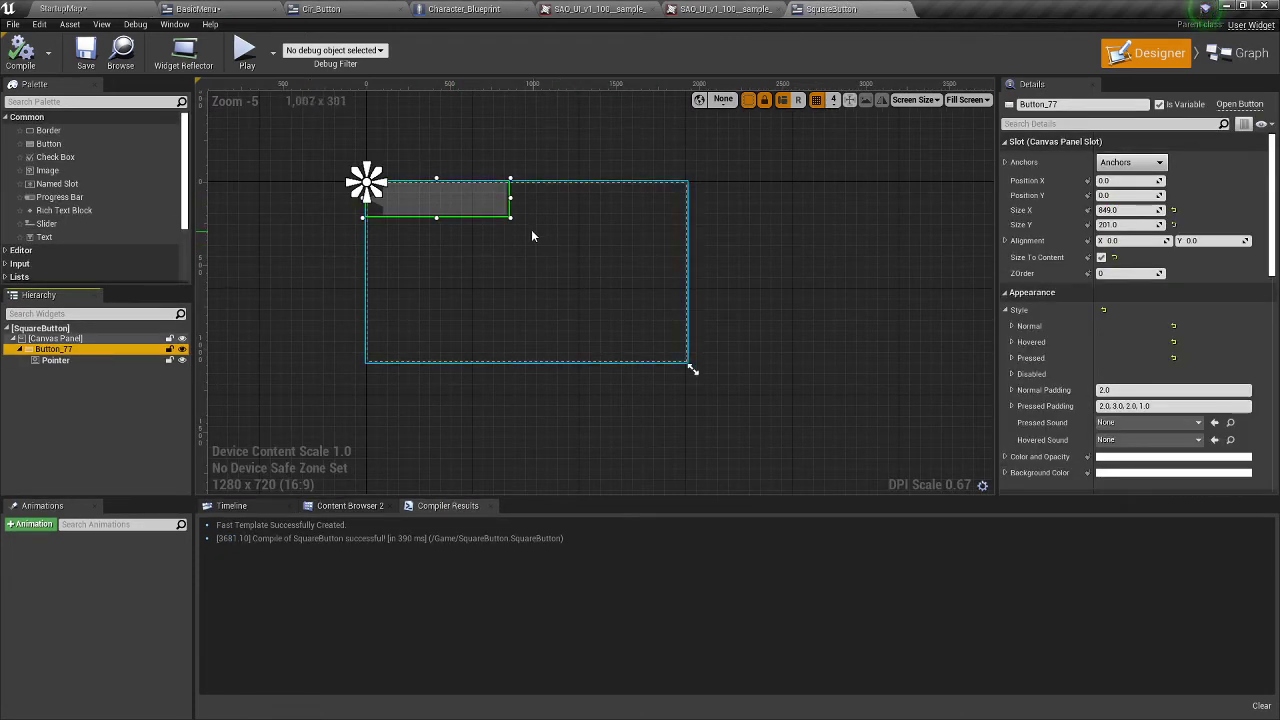
left_click(55, 338)
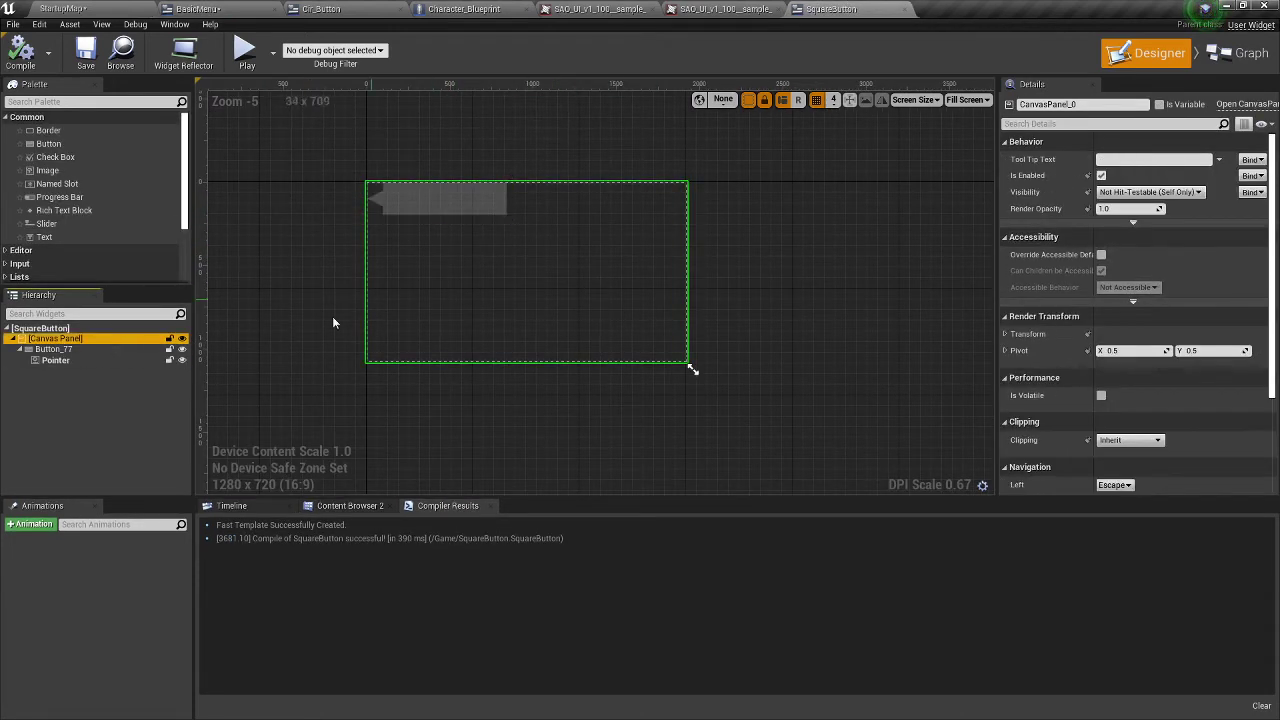
left_click(53, 349)
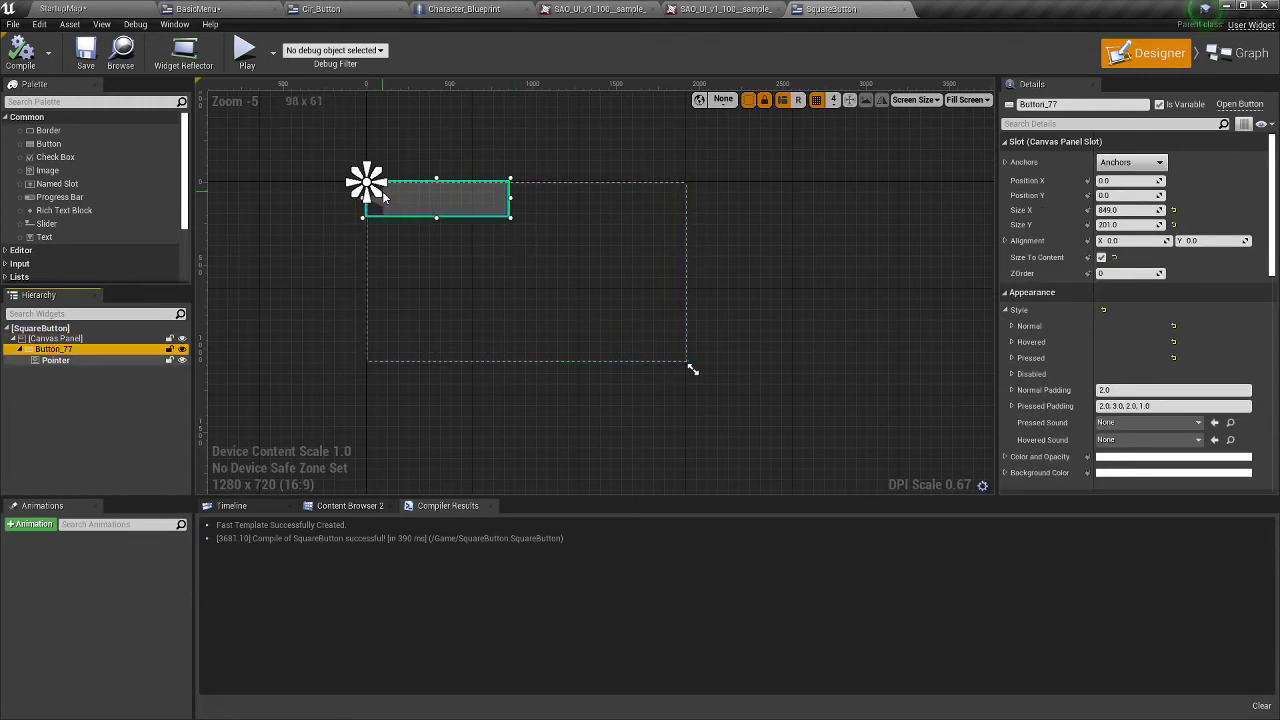
left_click_drag(692, 369, 694, 366)
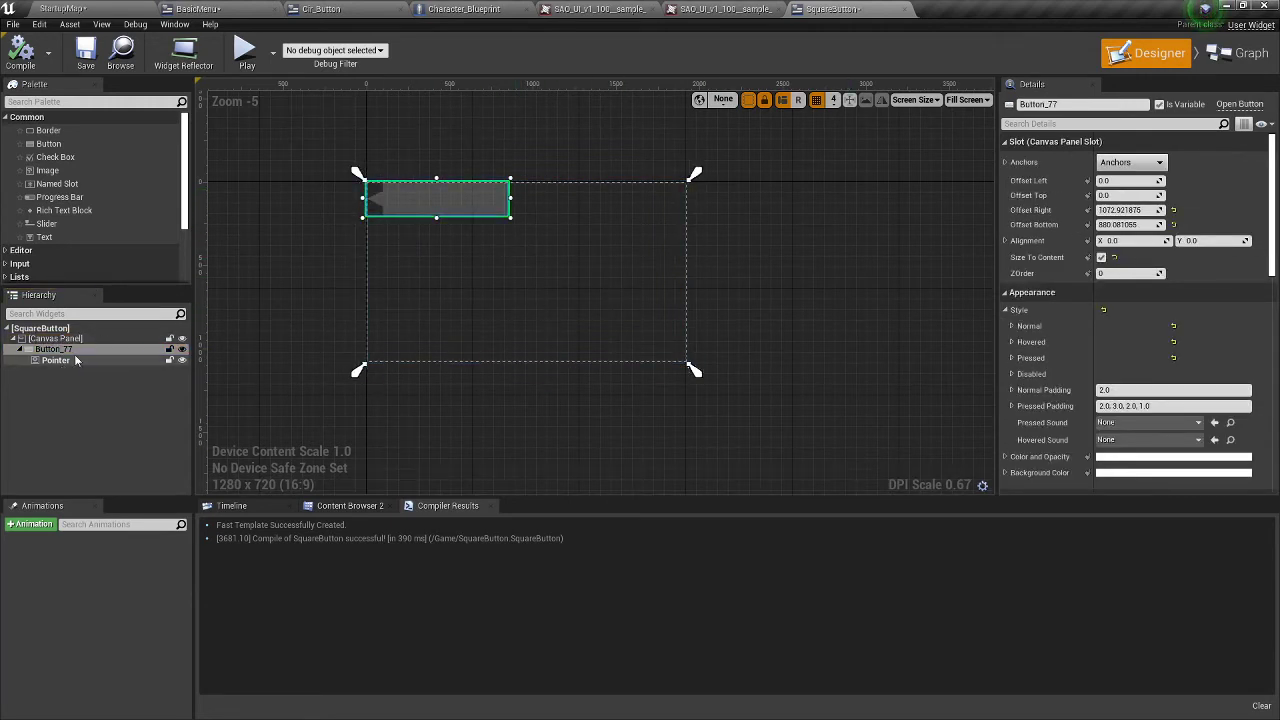
left_click(282, 199)
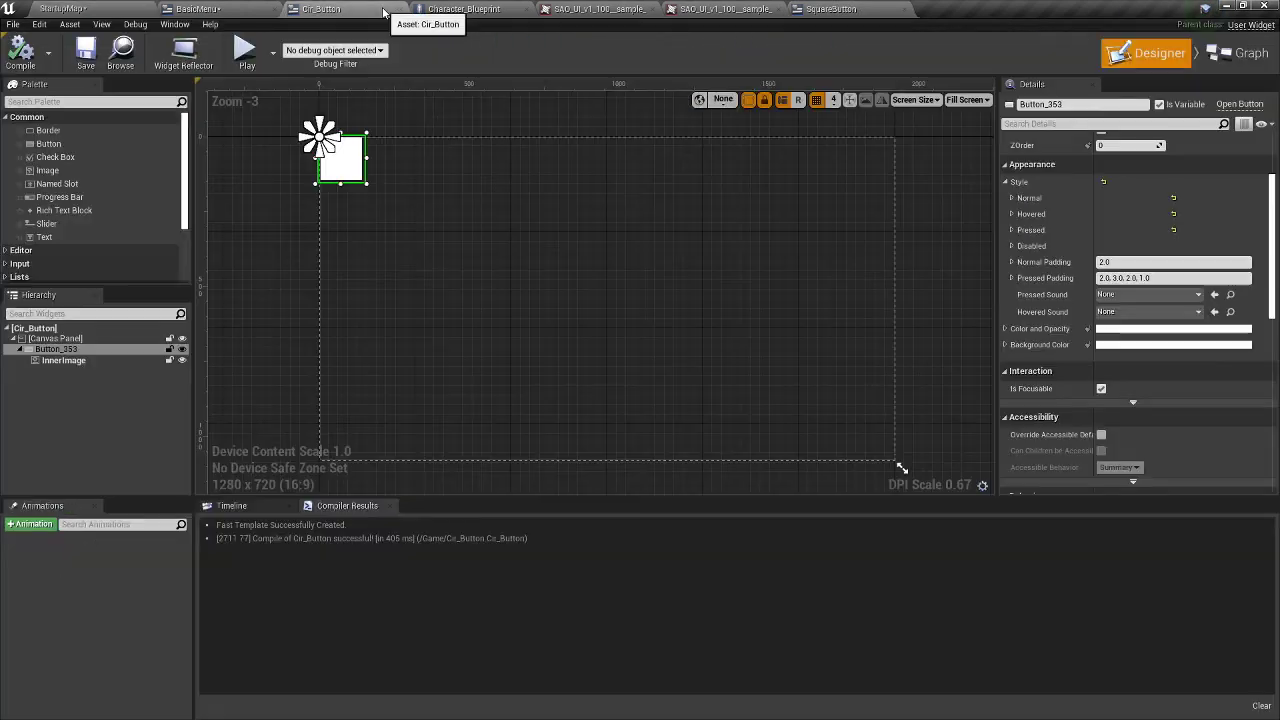
- Delete the Vertical Box holding the SquareButton in BasicMenu and try placing a Square Button directly on the canvas
left_click(463, 8)
left_click(197, 8)
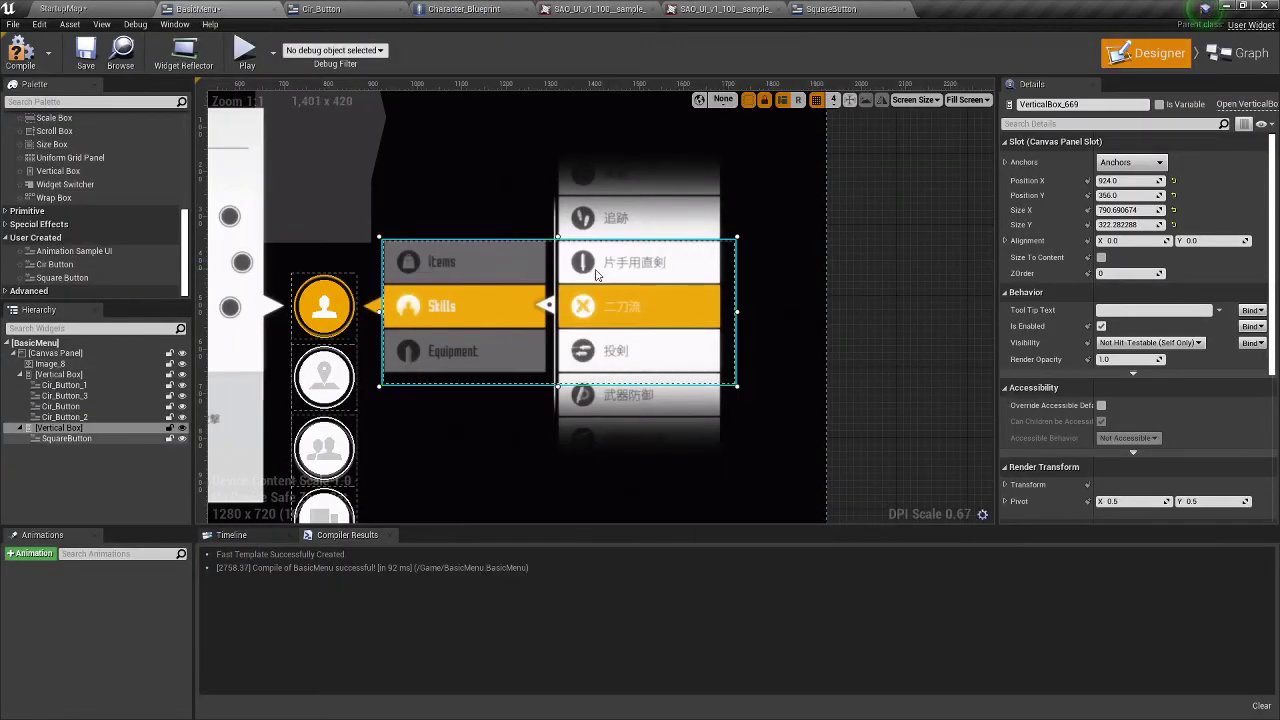
scroll(596, 274, "down", 2)
scroll(590, 275, "up", 3)
left_click_drag(590, 275, 626, 313)
scroll(660, 290, "down", 3)
scroll(660, 291, "down", 2)
scroll(660, 291, "up", 2)
key("Delete")
left_click_drag(62, 277, 545, 284)
double_click(545, 284)
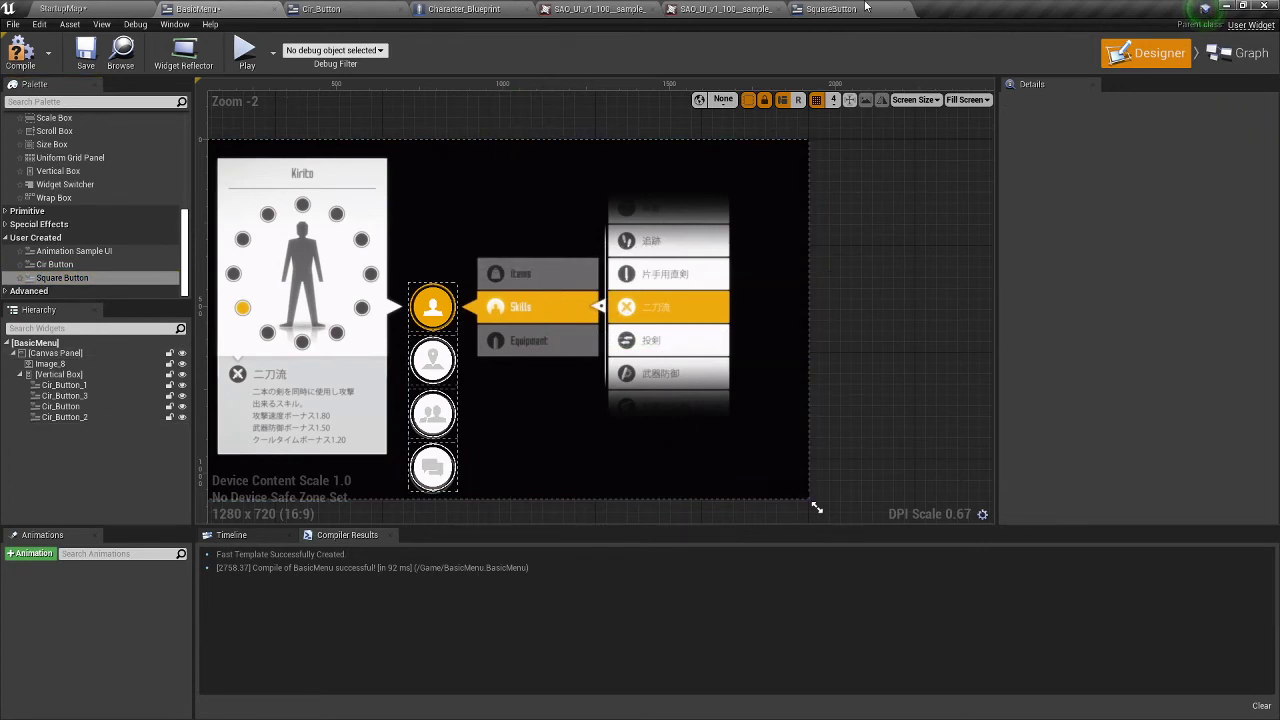
- In the SquareButton widget, collapse Button_77's anchors to the canvas's upper-left corner
left_click(472, 202)
left_click(576, 289)
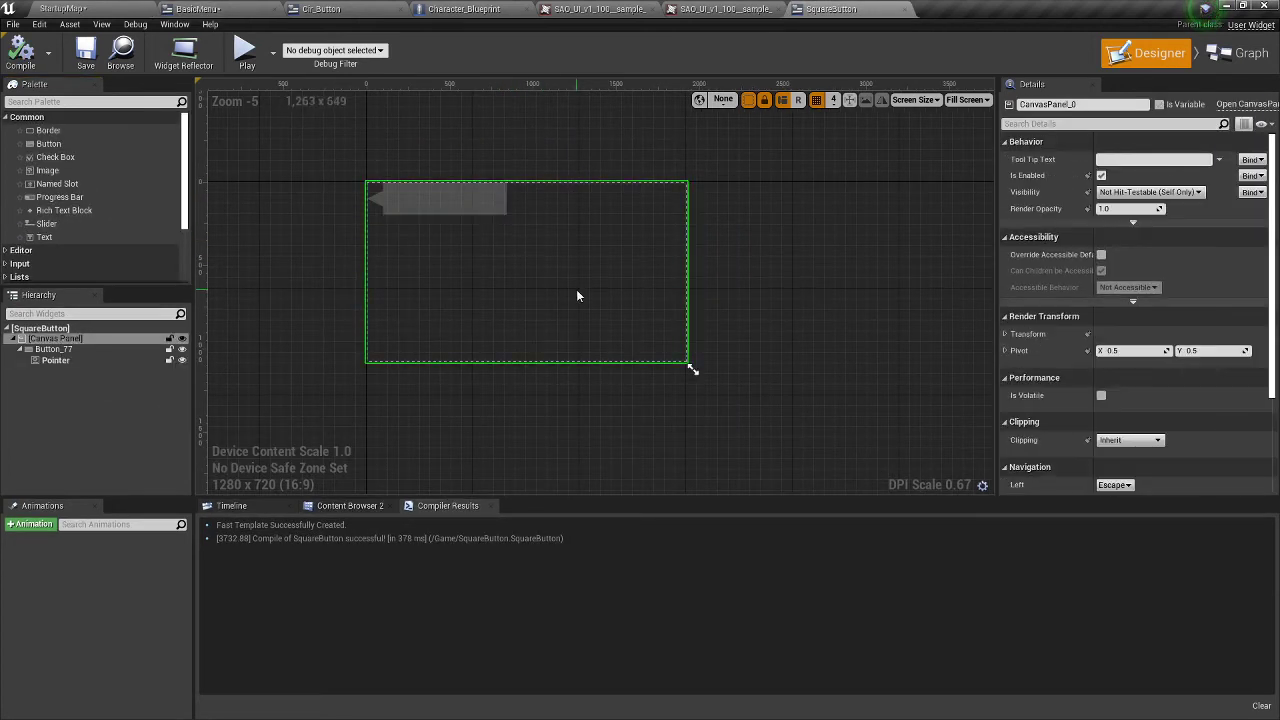
left_click(54, 350)
left_click(55, 362)
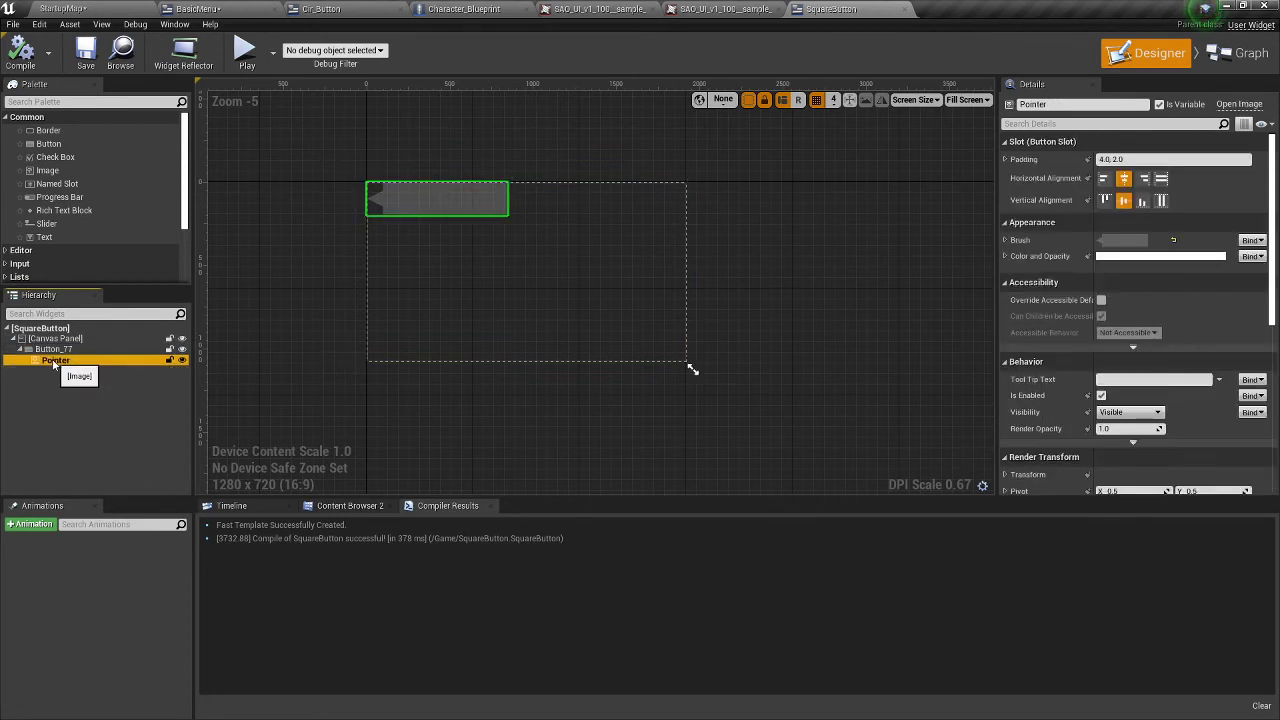
left_click(55, 349)
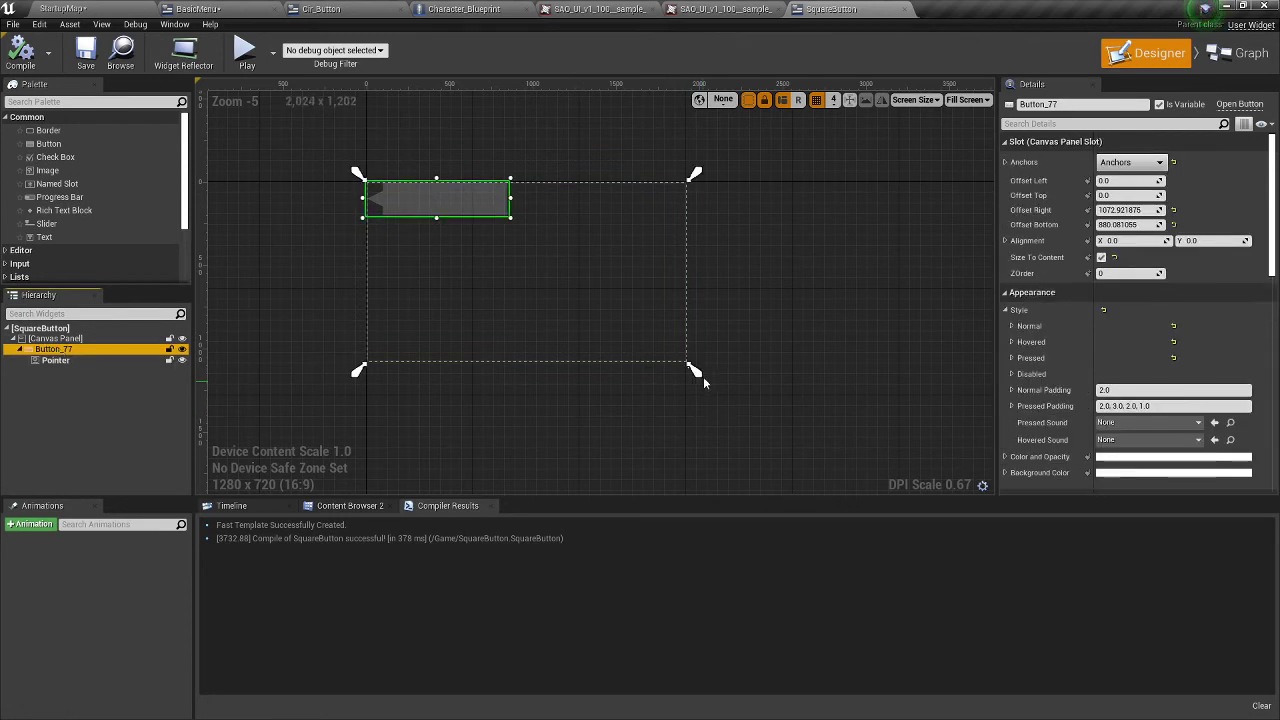
left_click(703, 376)
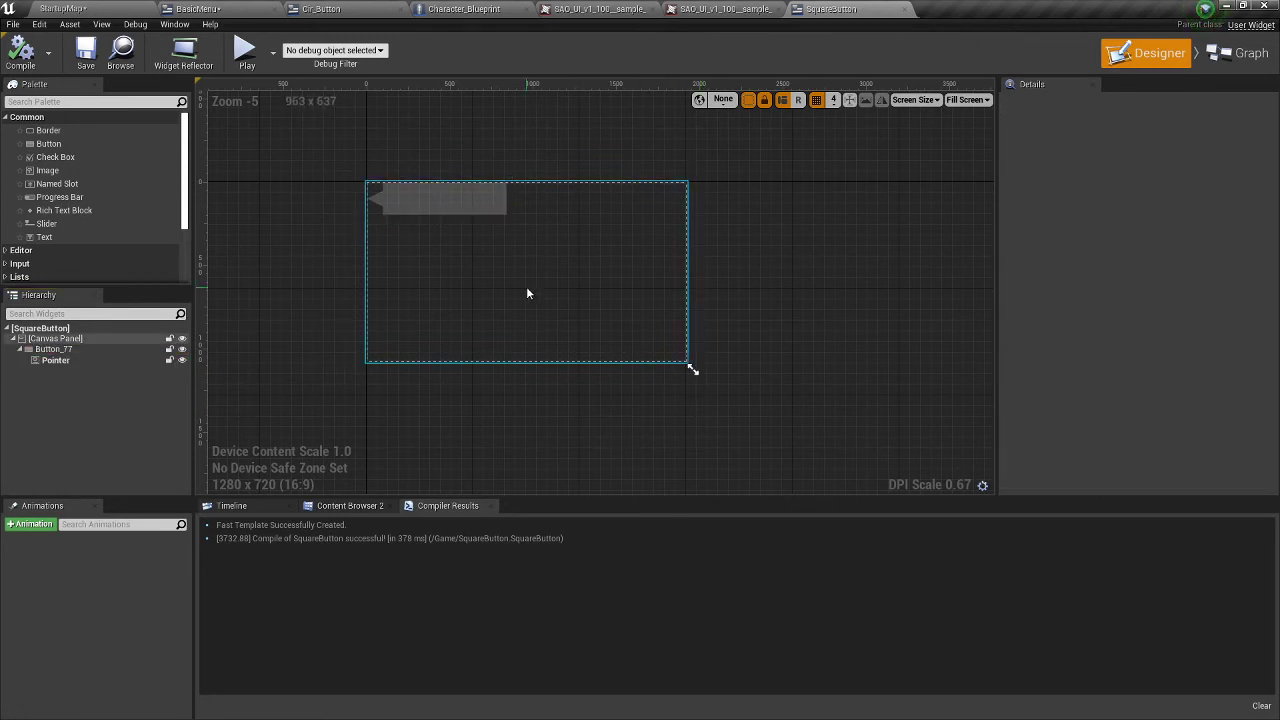
left_click(60, 348)
left_click_drag(694, 366, 351, 207)
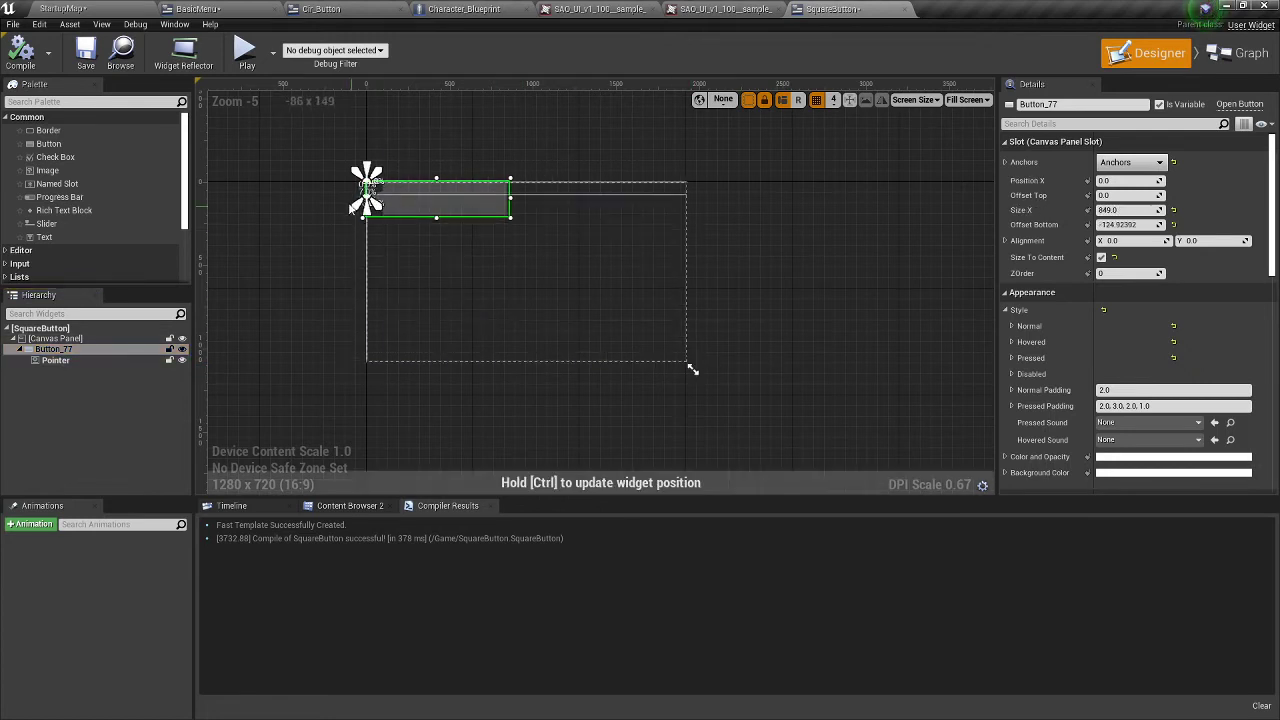
scroll(440, 227, "up", 2)
right_click_drag(440, 227, 551, 320)
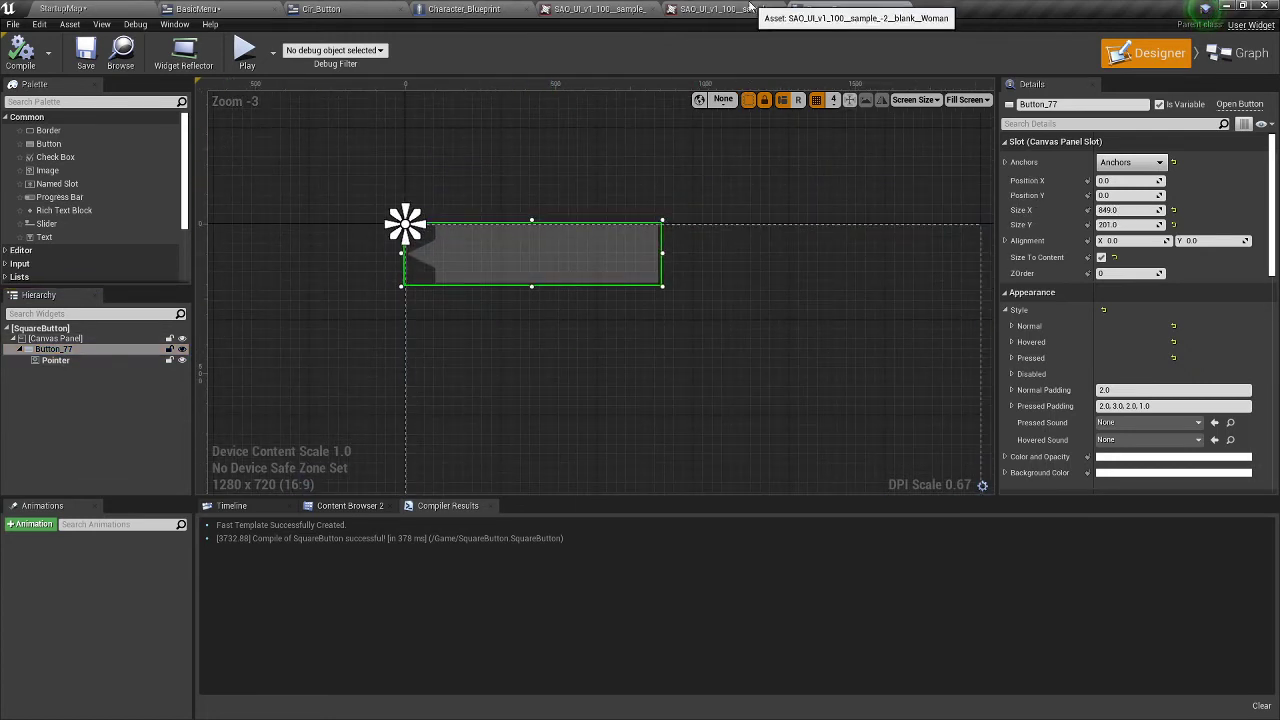
- Open the SAO_UI_v1_100__sample_-2__blank__Woman texture to examine its menu button design
left_click(322, 8)
left_click(243, 8)
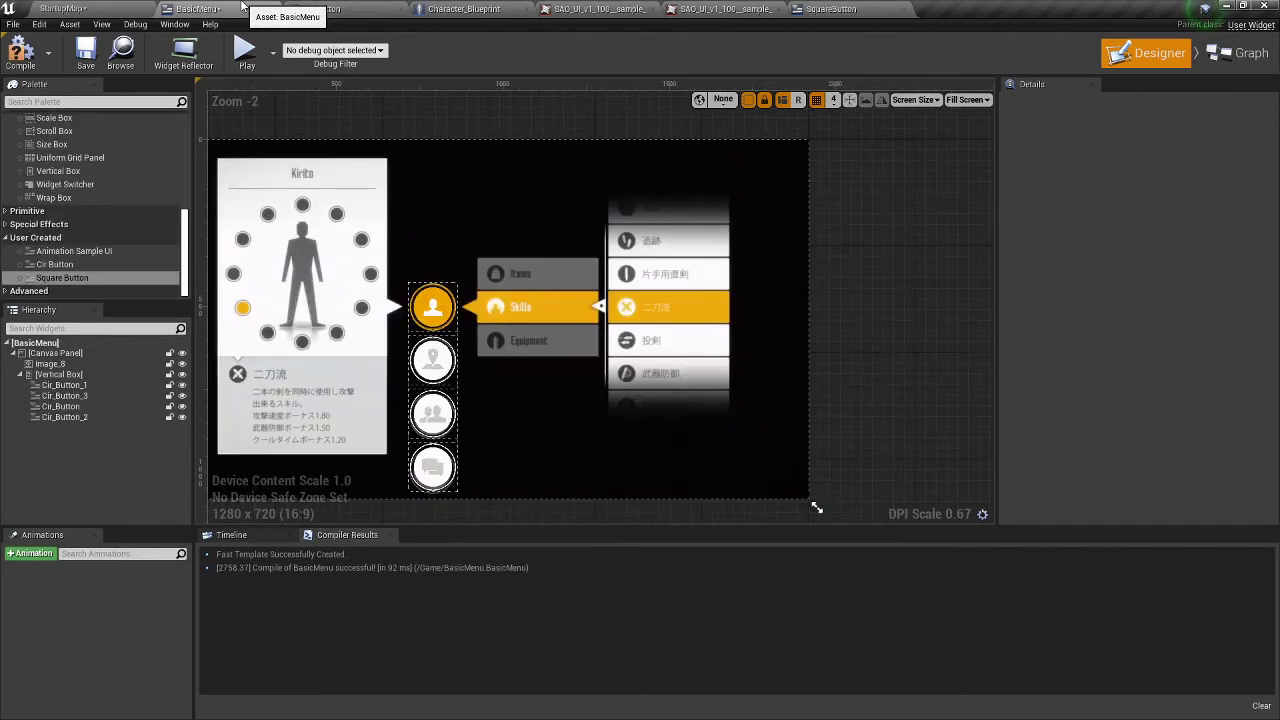
left_click(725, 8)
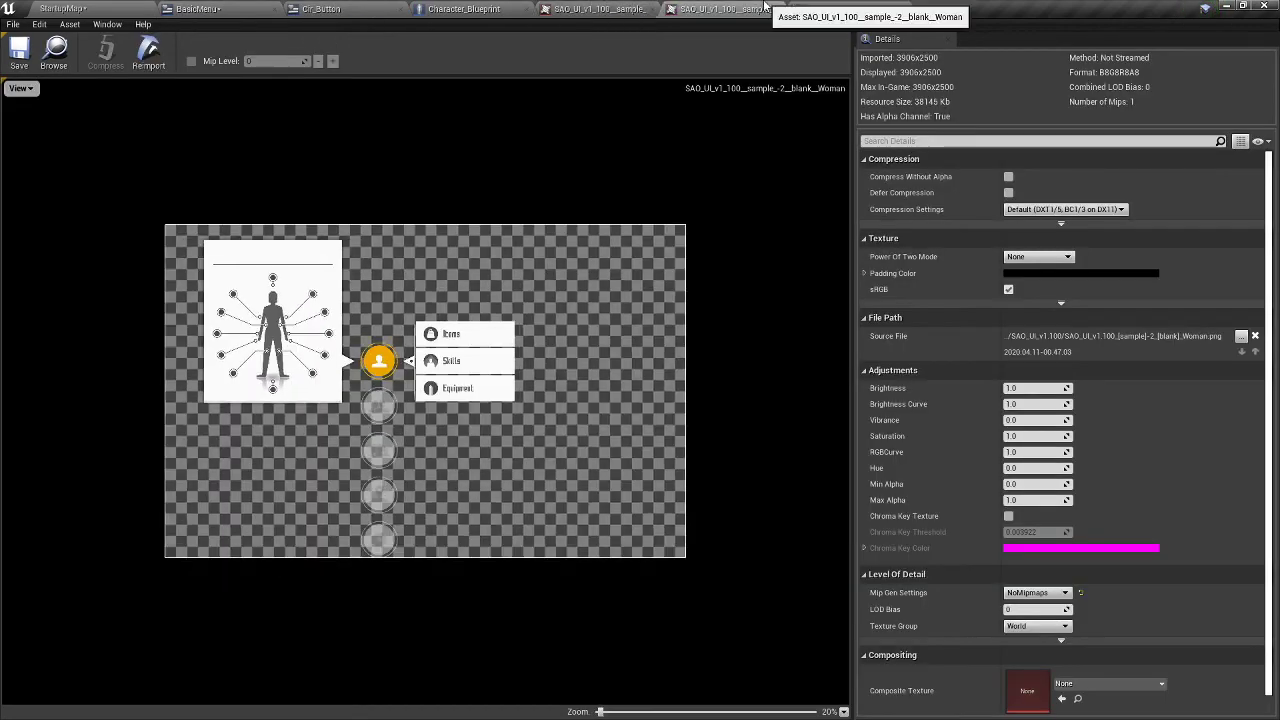
- Return to the SquareButton widget and try reducing Button_77's Size X to about 722
left_click(830, 8)
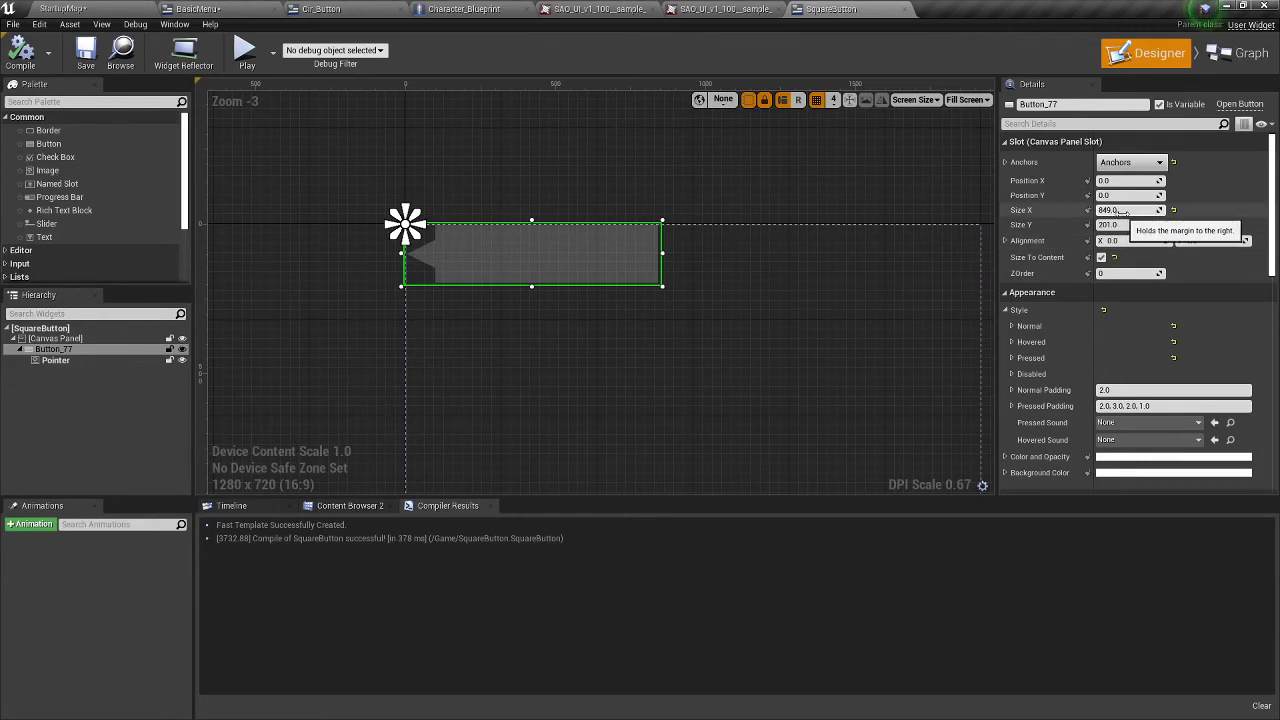
mouse_move(1128, 210)
left_mouse_down()
mouse_move(1100, 210)
mouse_move(1140, 210)
left_mouse_up()
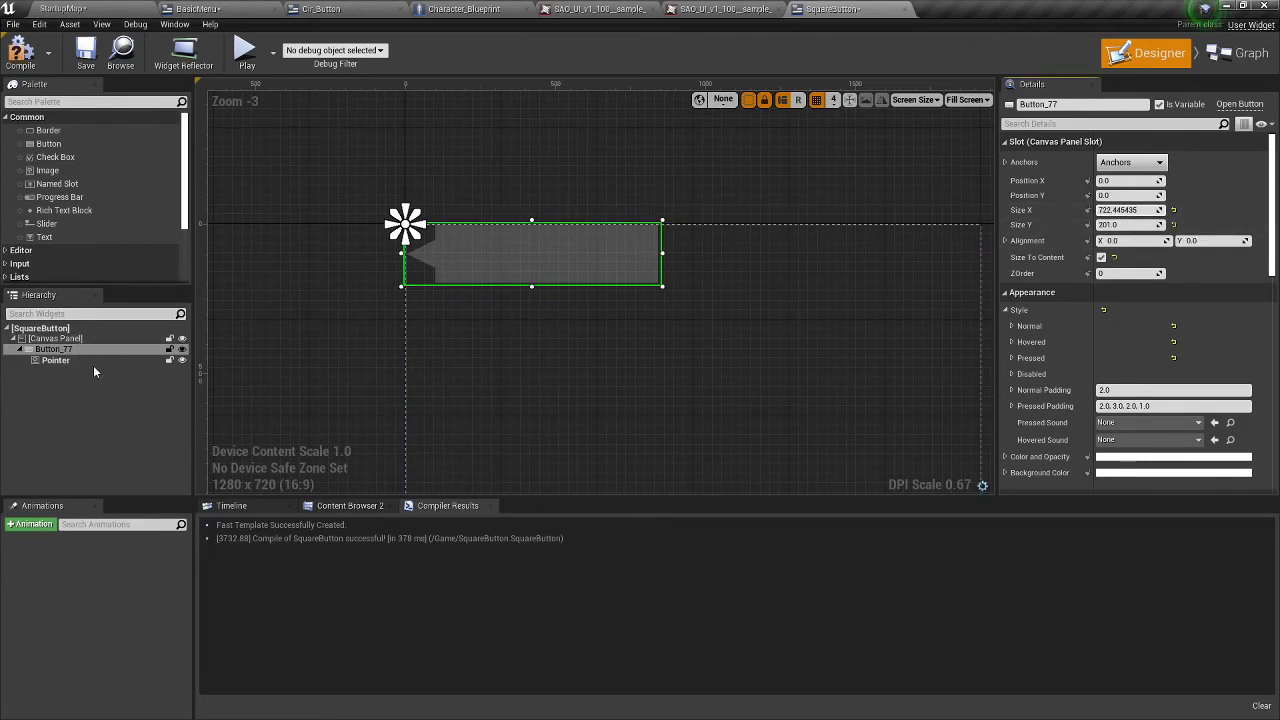
key("ctrl+z")
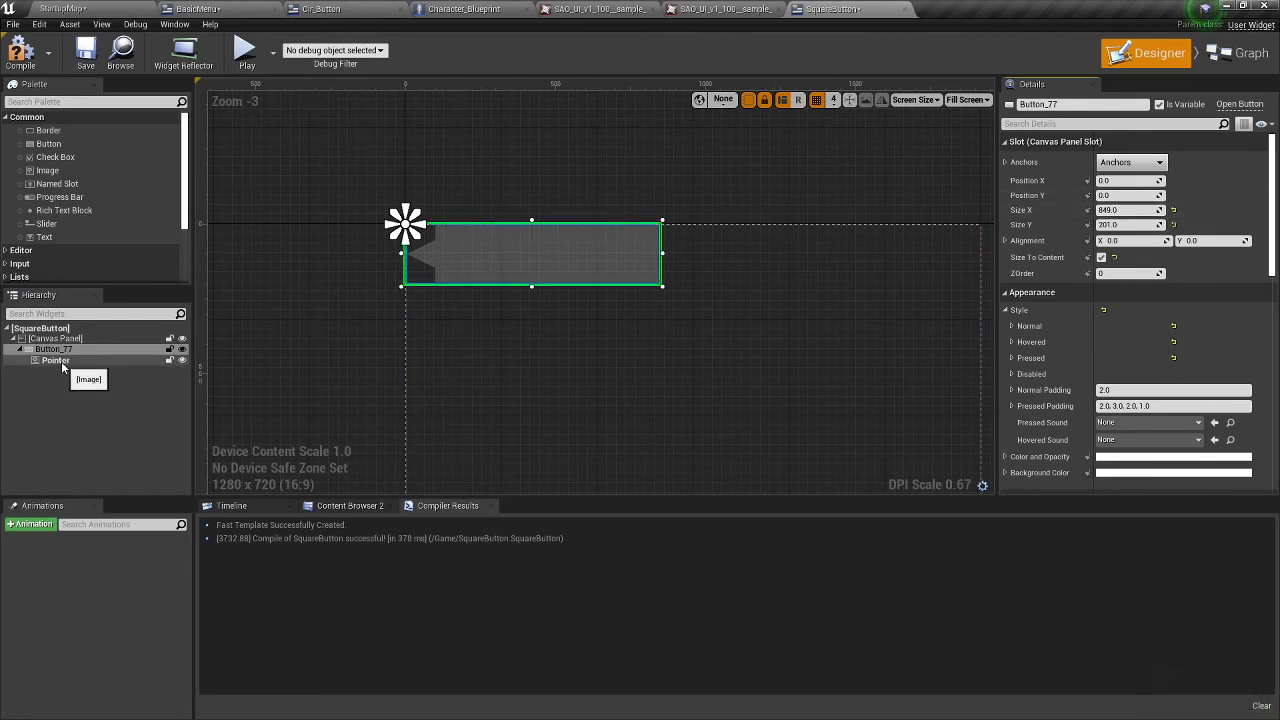
left_click(1110, 210)
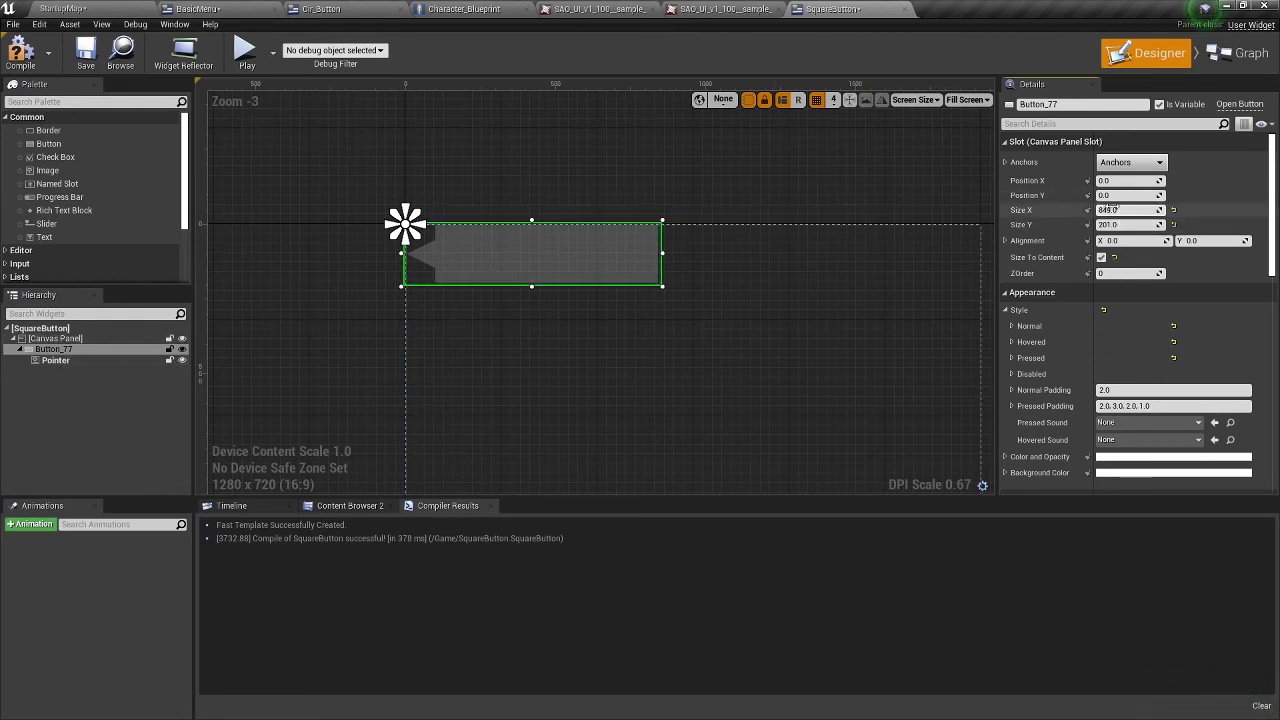
- Select the Pointer image inside Button_77 and expand its brush settings
left_click(56, 360)
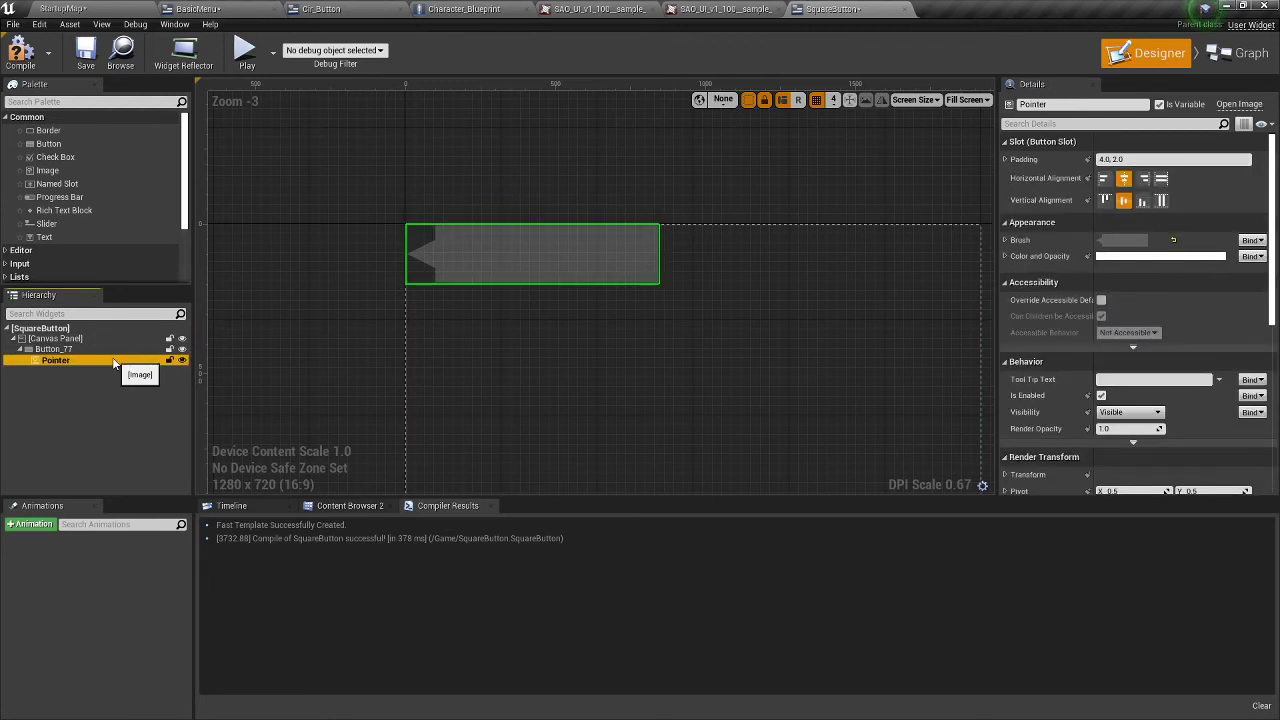
scroll(1200, 348, "down", 6)
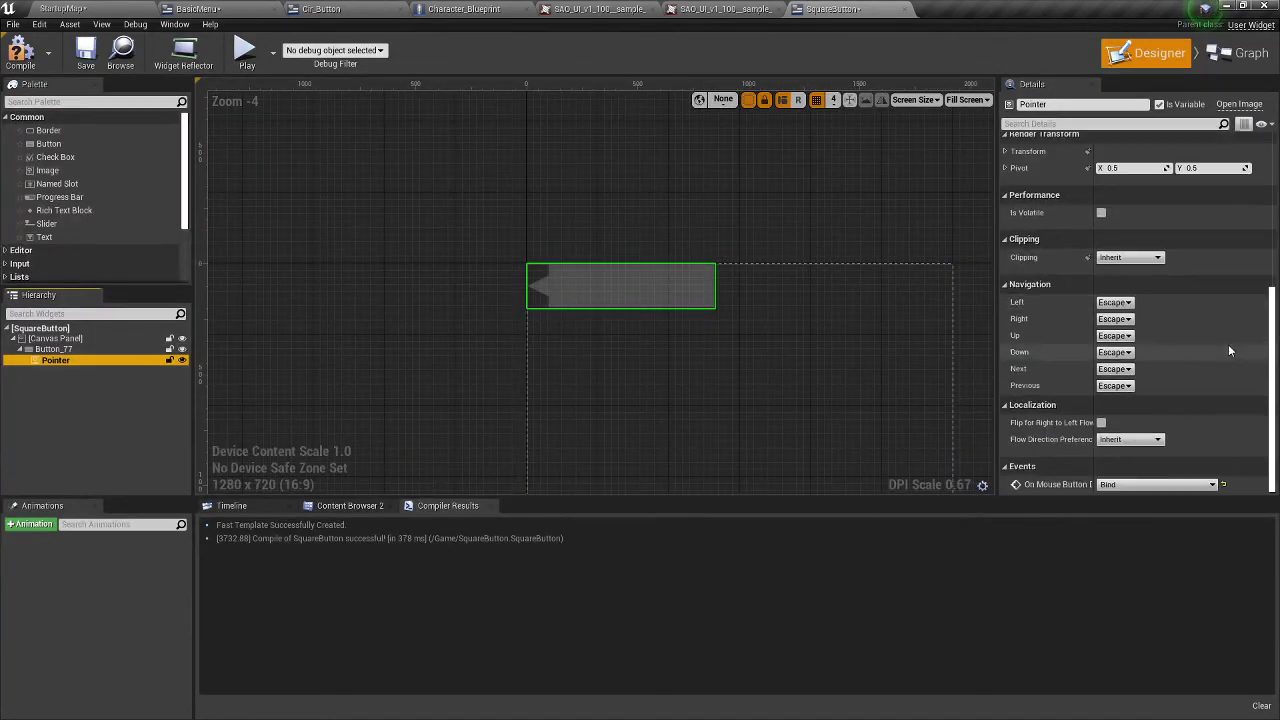
scroll(1220, 350, "up", 6)
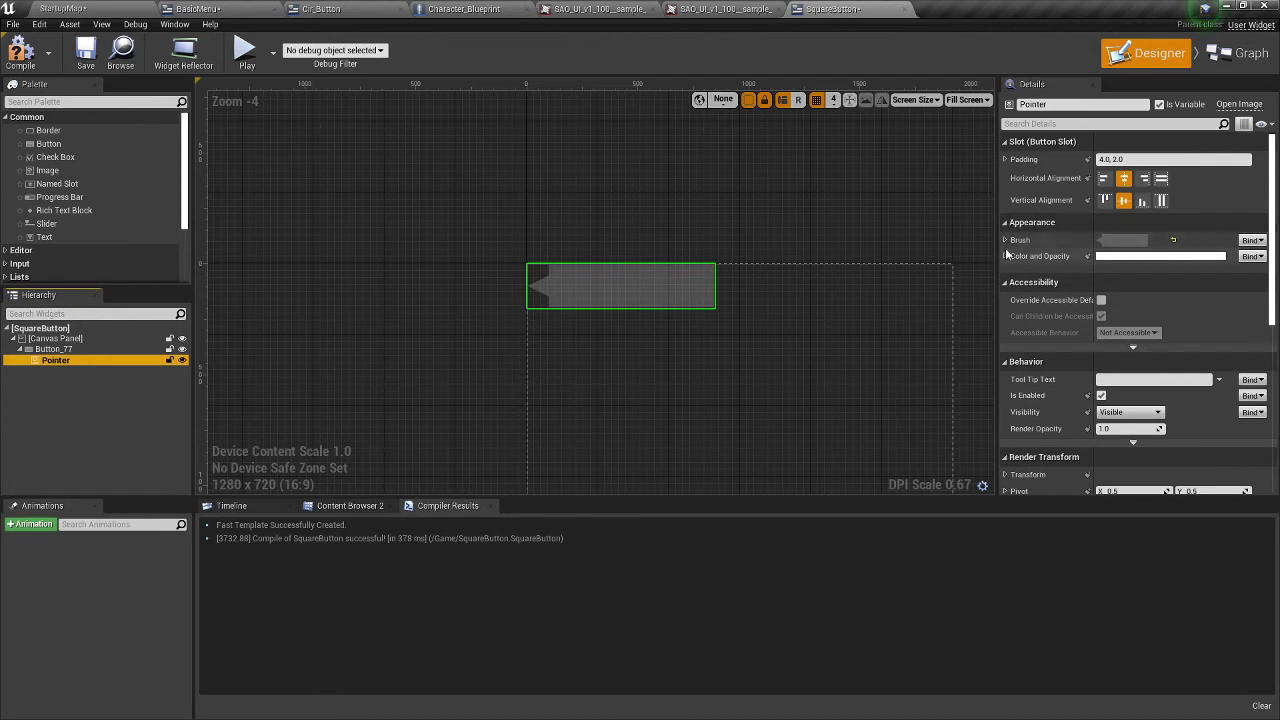
left_click(1006, 241)
scroll(742, 332, "up", 3)
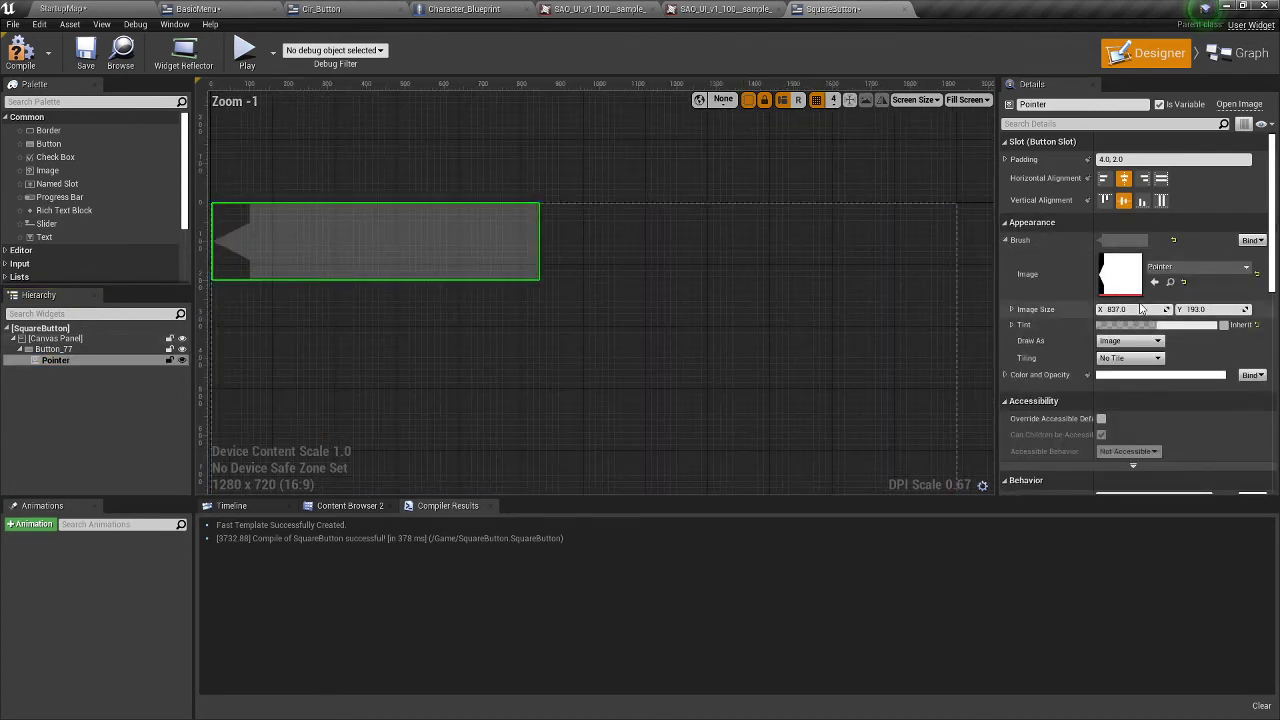
- Try Pointer image widths of about 999 and about 252, and undo these width changes
left_click_drag(1140, 309, 1199, 309)
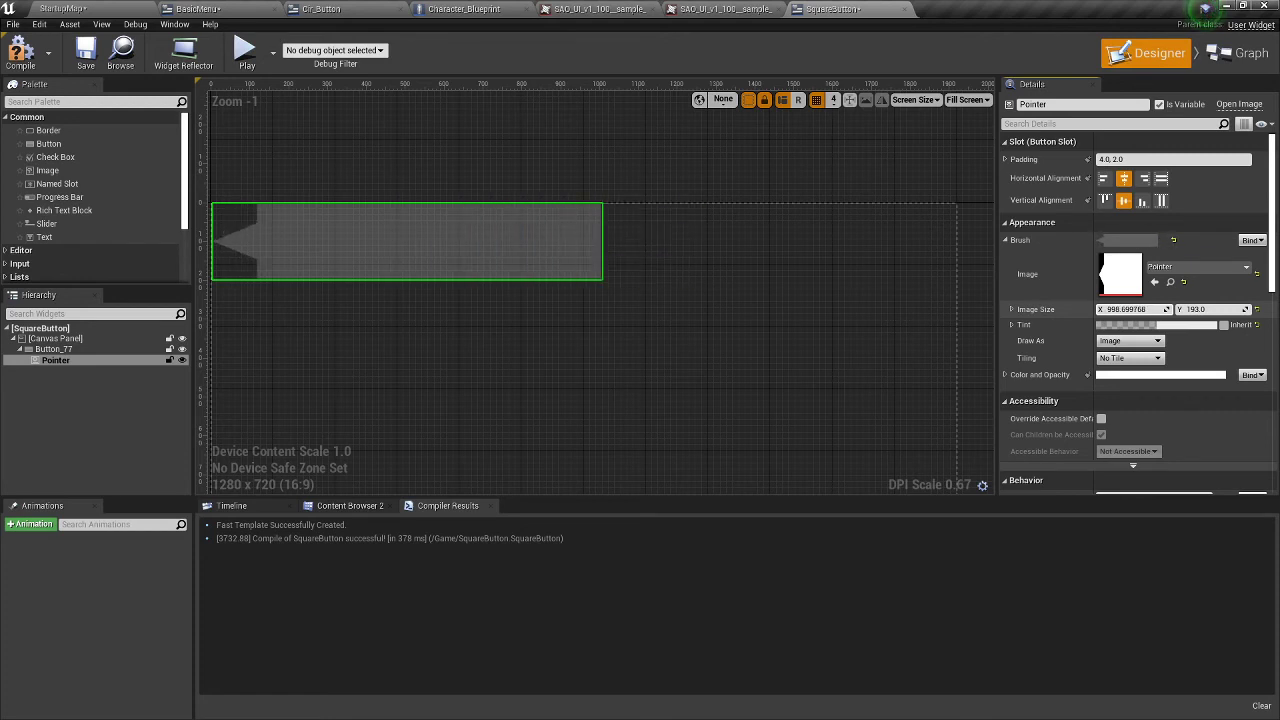
scroll(606, 314, "down", 1)
scroll(607, 309, "down", 1)
right_click_drag(607, 309, 731, 398)
scroll(731, 398, "up", 3)
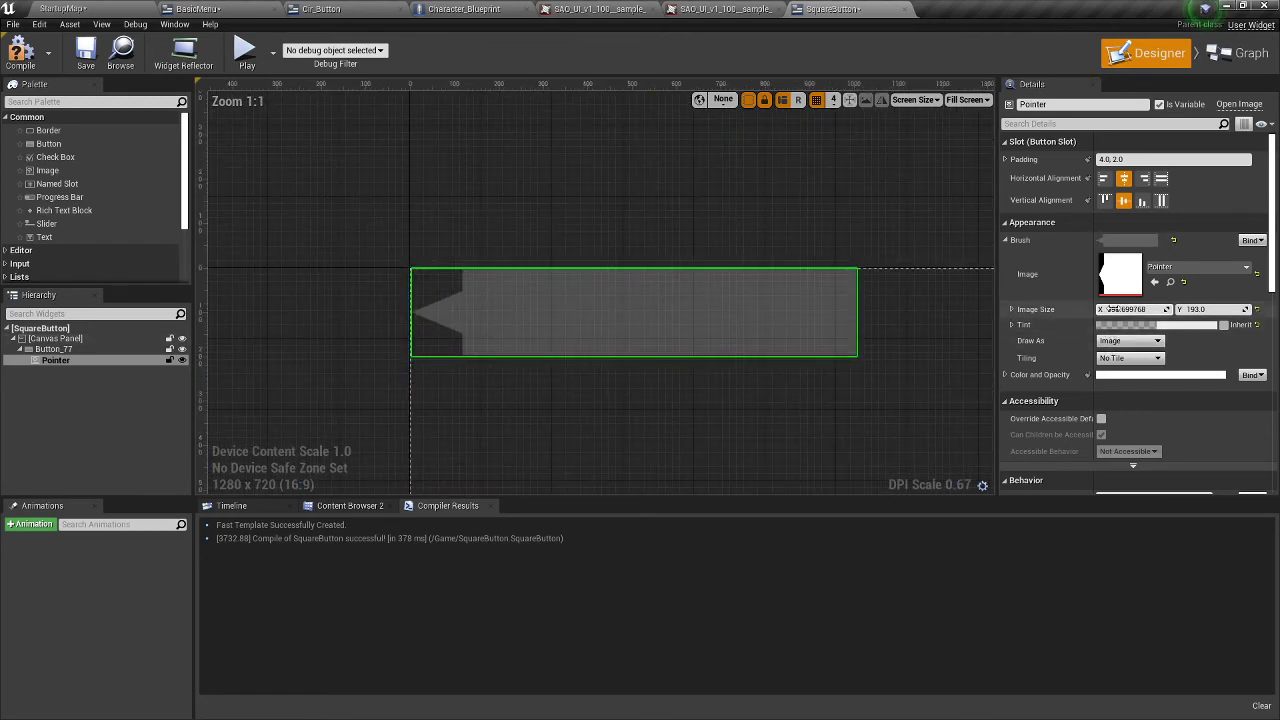
left_click_drag(1138, 309, 846, 309)
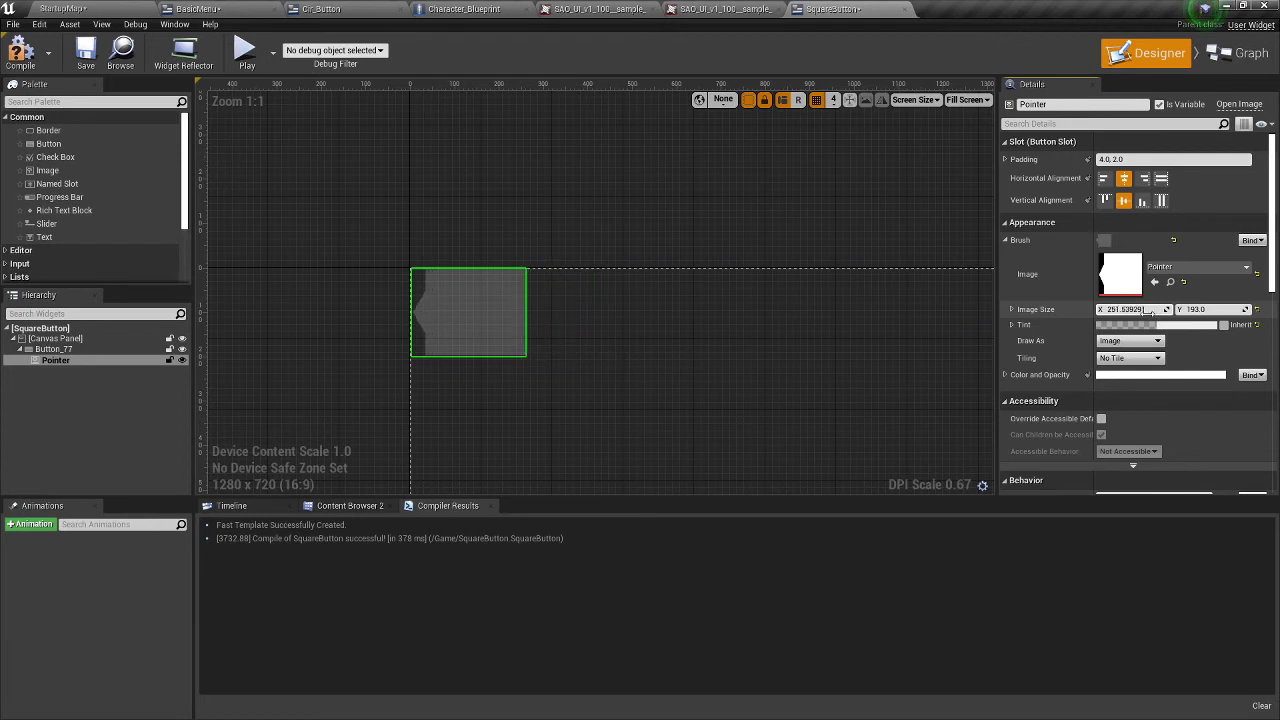
key("ctrl+z")
key("ctrl+z")
key("ctrl+z")
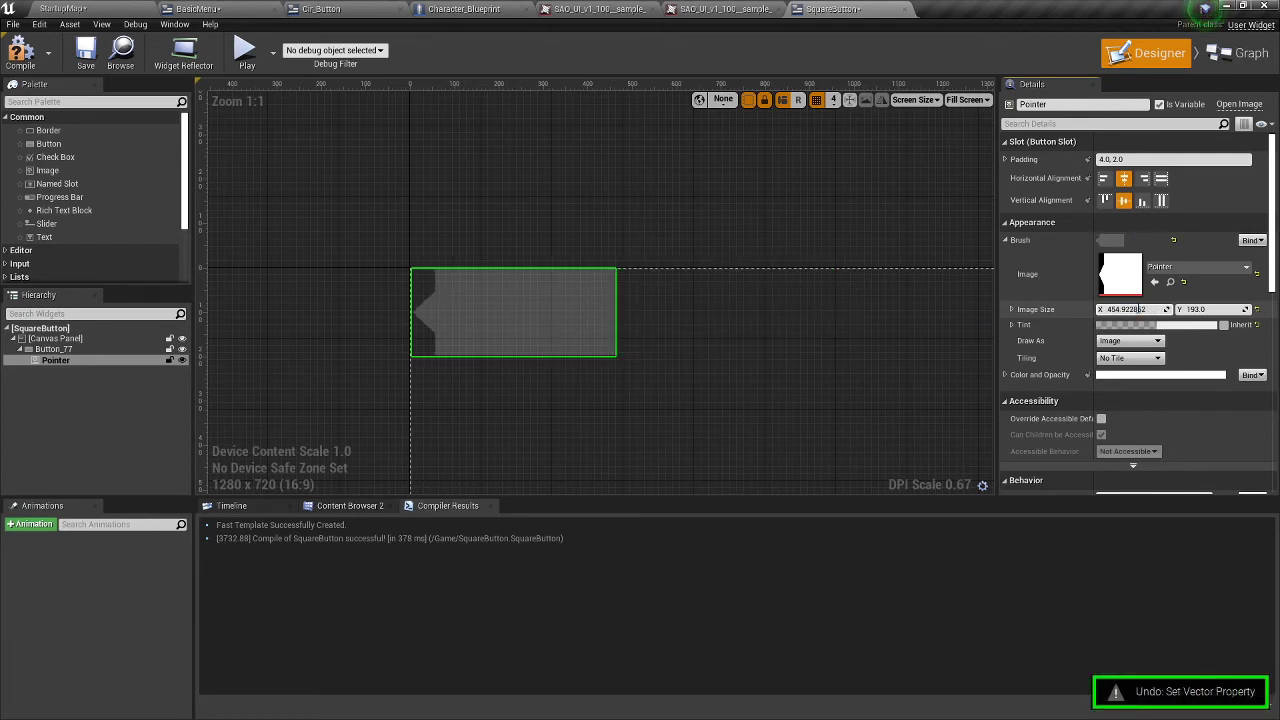
- Halve the Pointer brush's image size in both directions, to X 418.5 and Y 193/2, and compile the SquareButton widget
left_click(1138, 309)
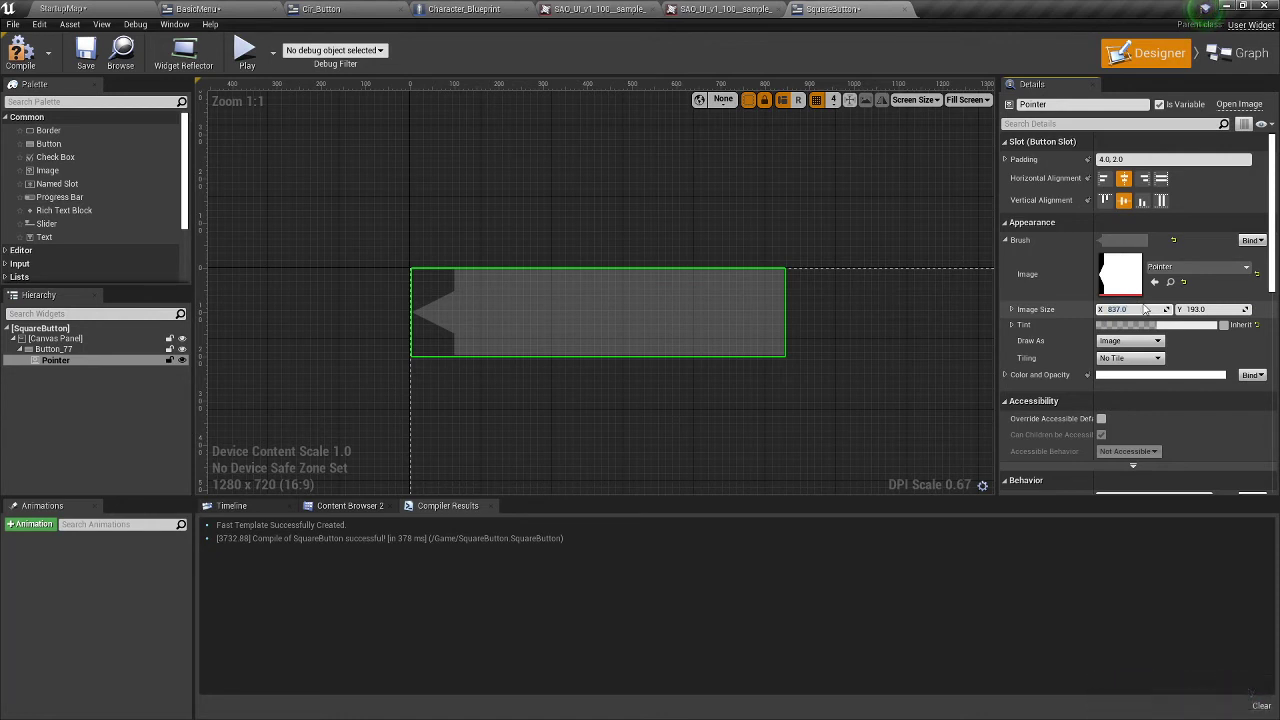
type("/2")
key("Return")
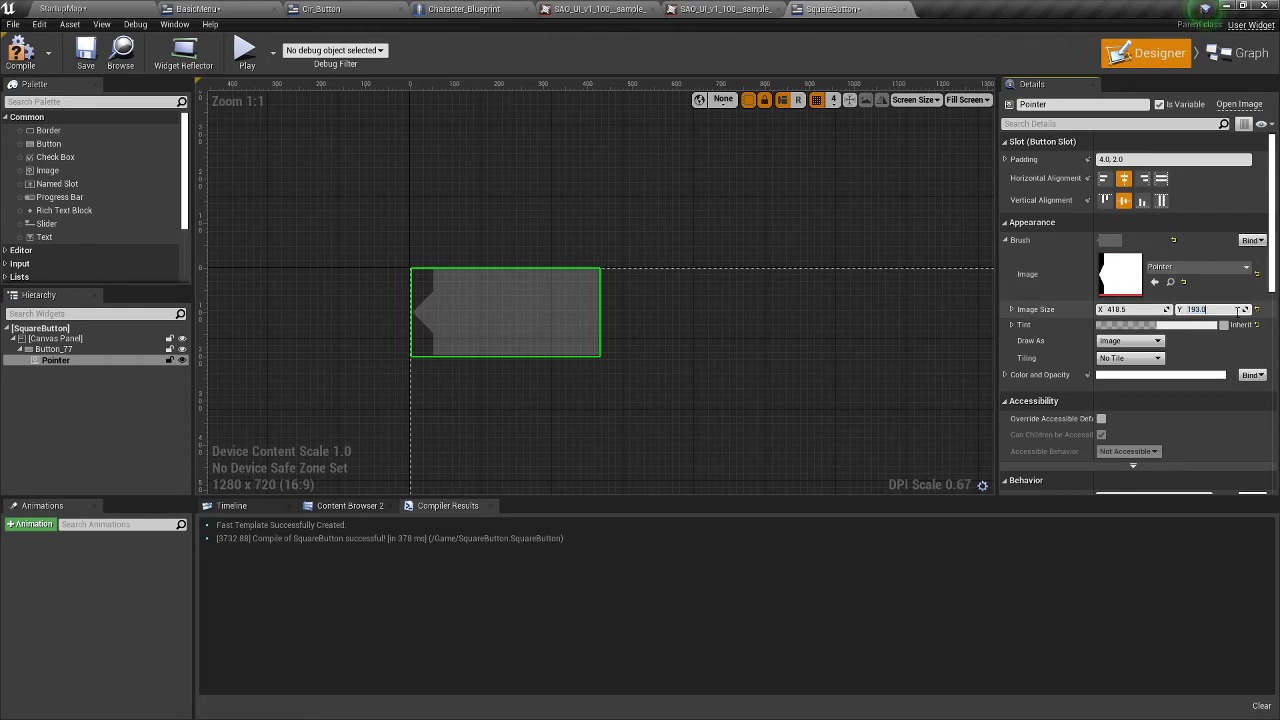
type("/2")
key("Return")
left_click(522, 251)
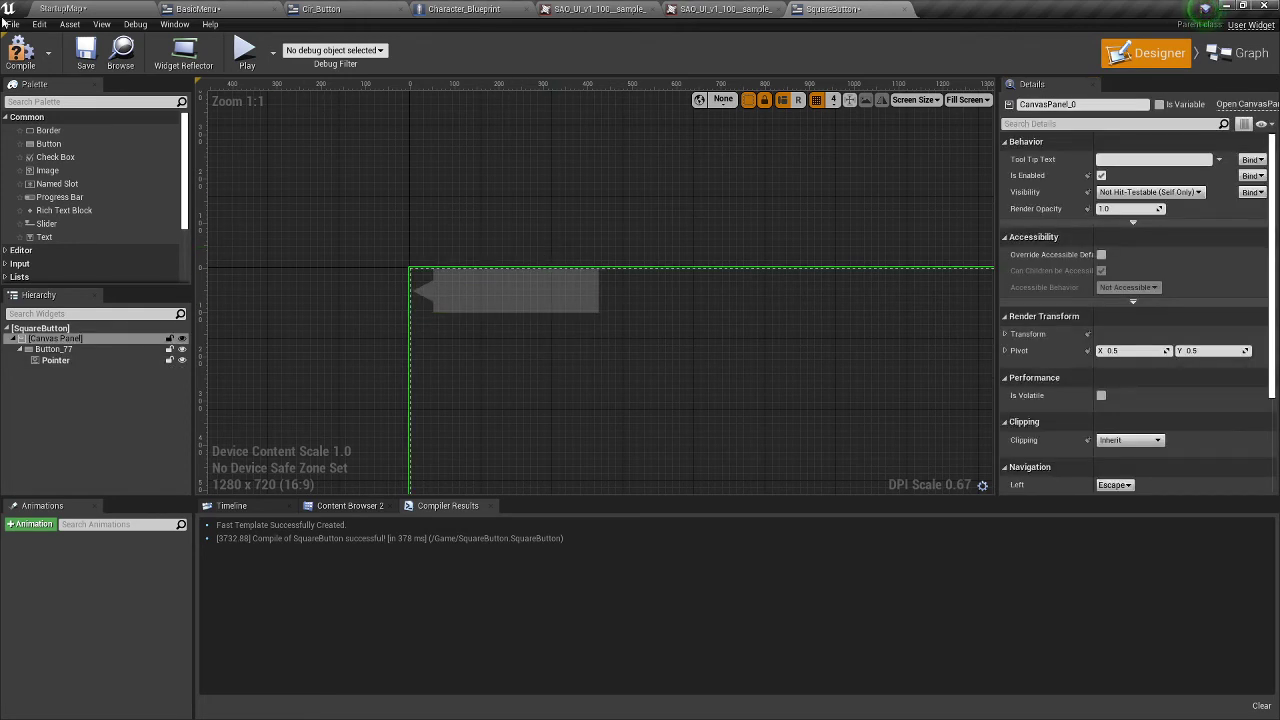
- Switch to the BasicMenu widget's layout
left_click(522, 8)
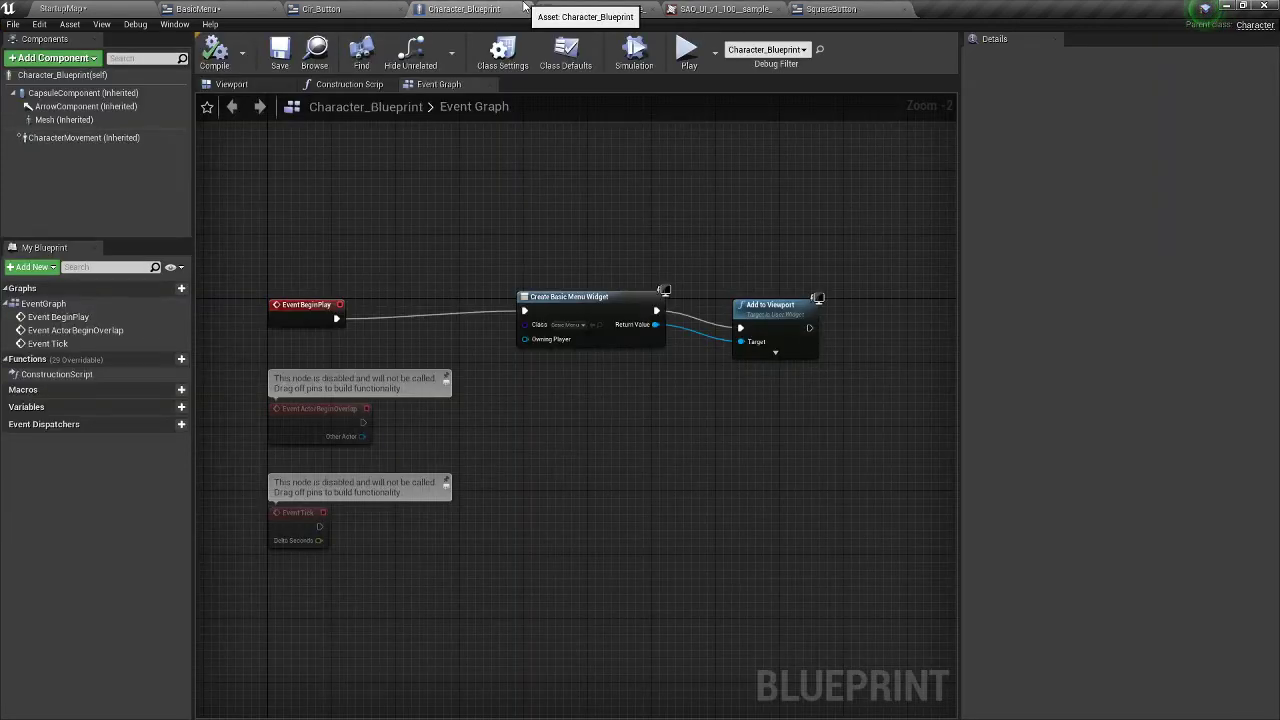
left_click(552, 10)
left_click(300, 10)
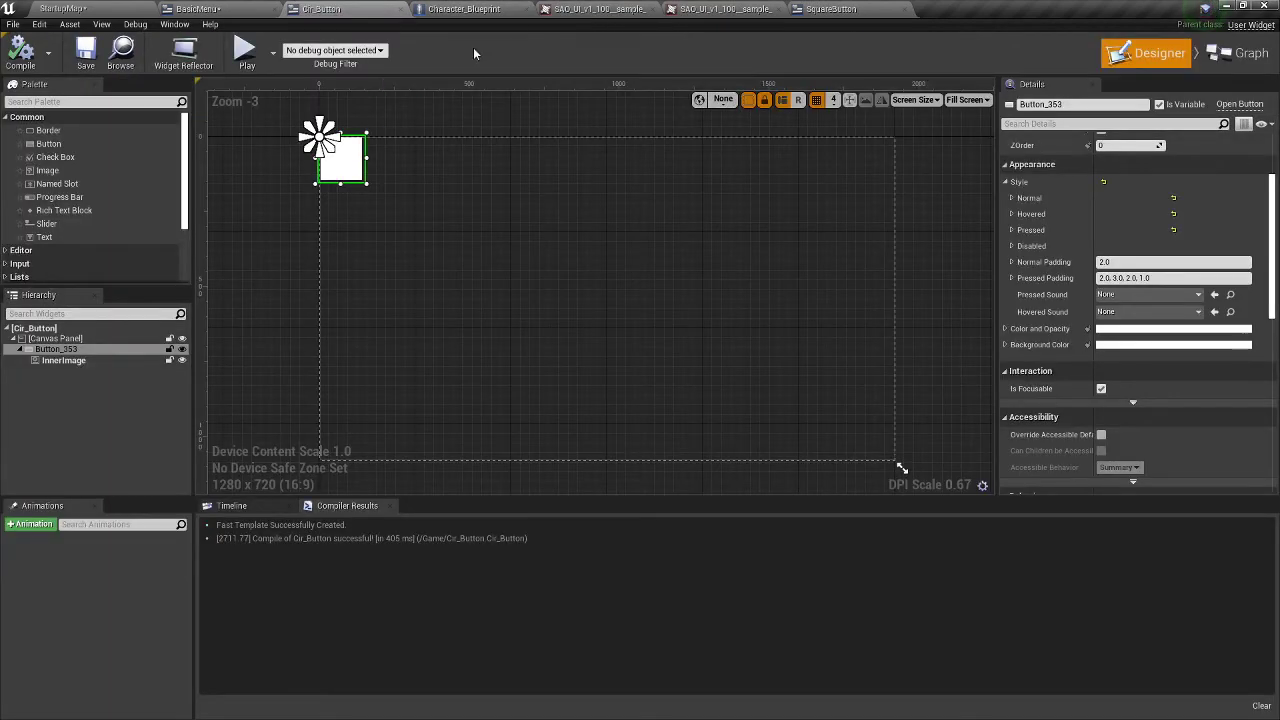
left_click(722, 9)
left_click(210, 8)
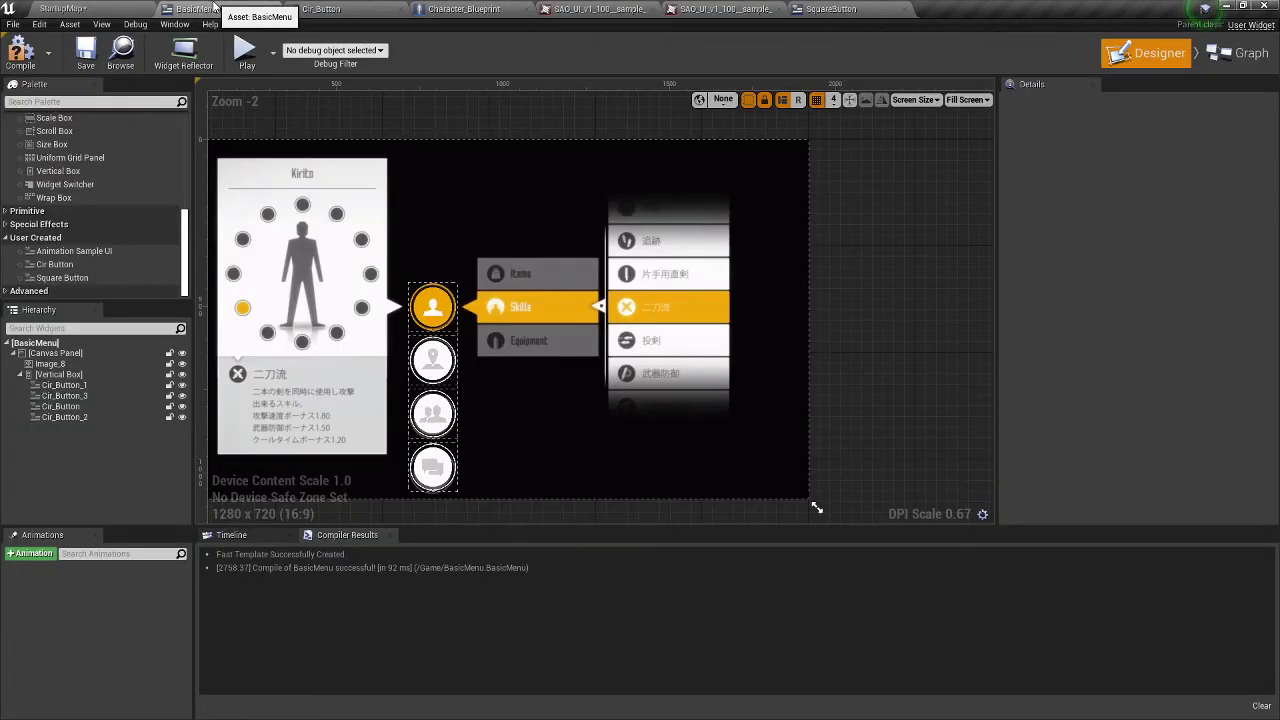
- Try placing a Square Button directly on the canvas near the Items entry and delete it
left_click_drag(57, 284, 505, 353)
scroll(487, 279, "up", 6)
scroll(520, 352, "down", 3)
key("Delete")
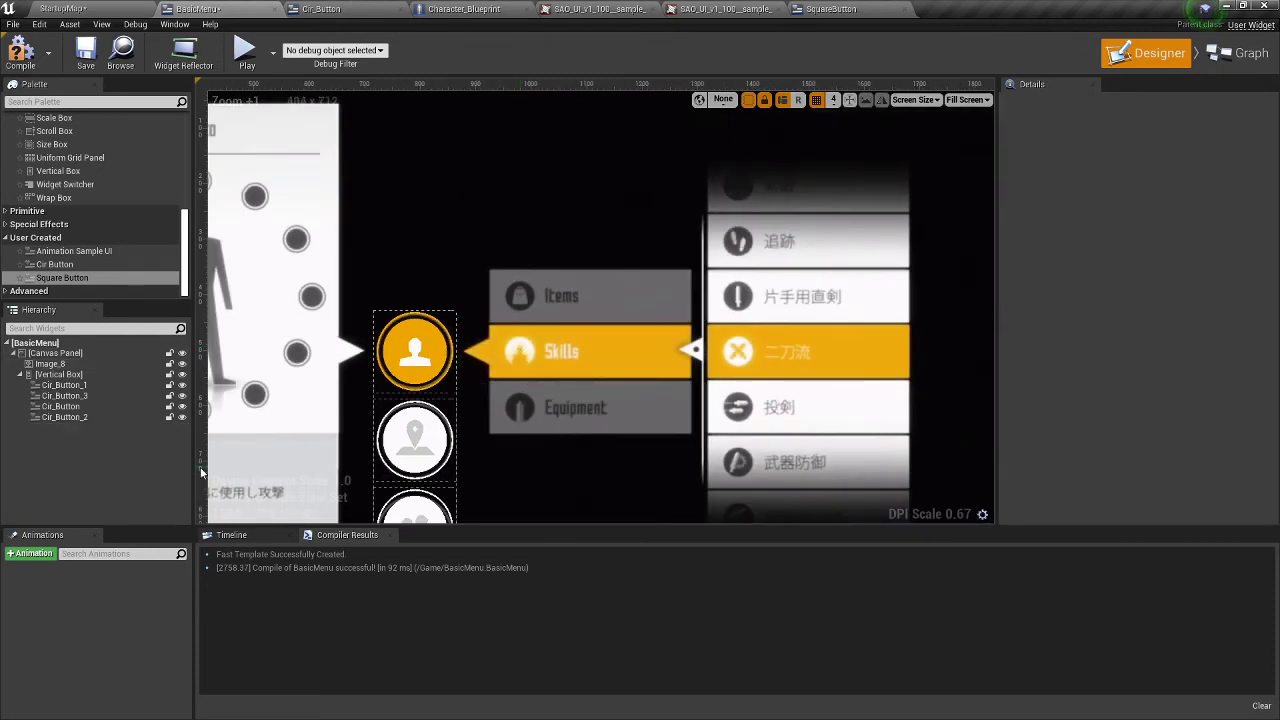
- Add a Vertical Box at the Items entry of the reference image and put three Square Buttons inside it
left_click_drag(69, 172, 486, 272)
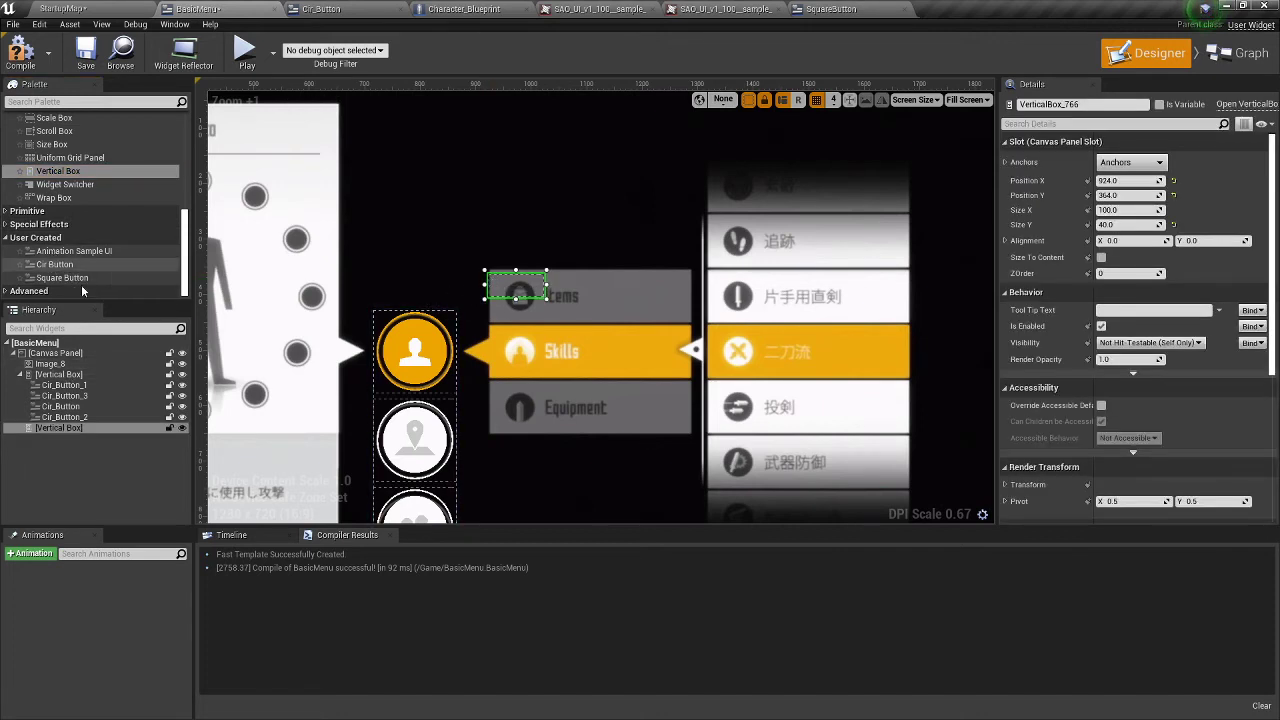
left_click_drag(64, 278, 62, 429)
left_click_drag(62, 278, 68, 430)
left_click(70, 439)
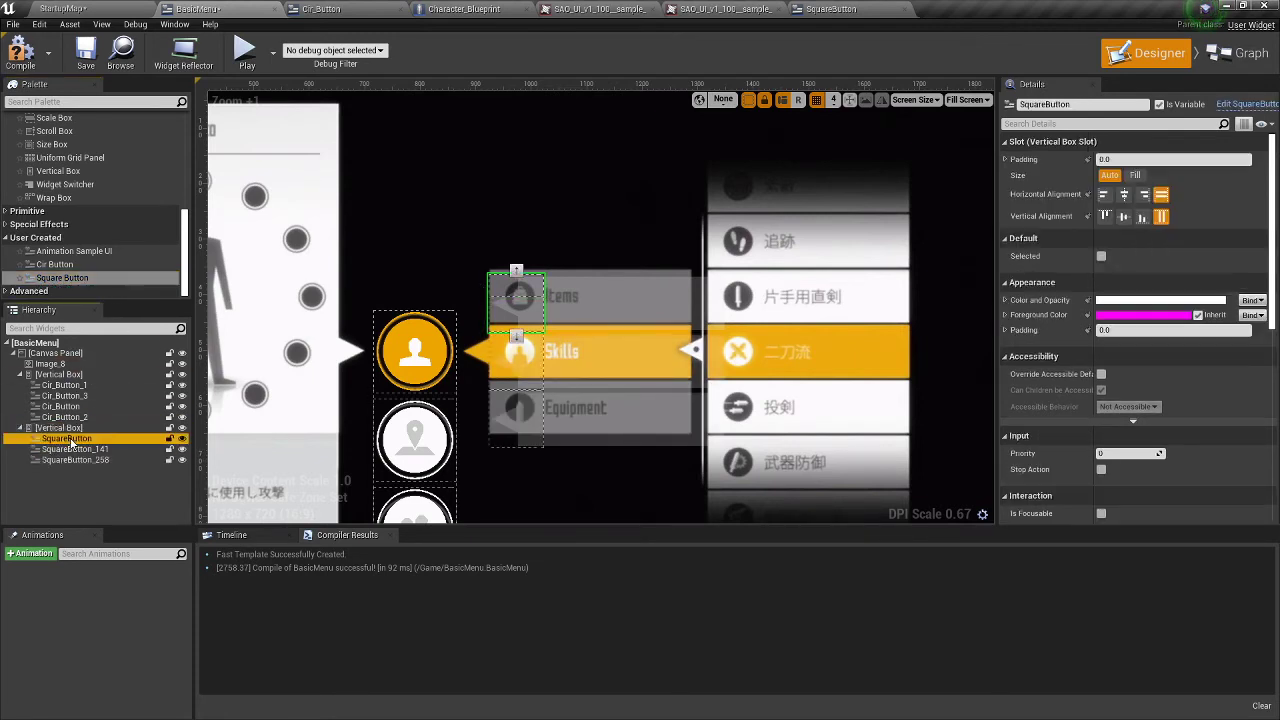
left_click(70, 460)
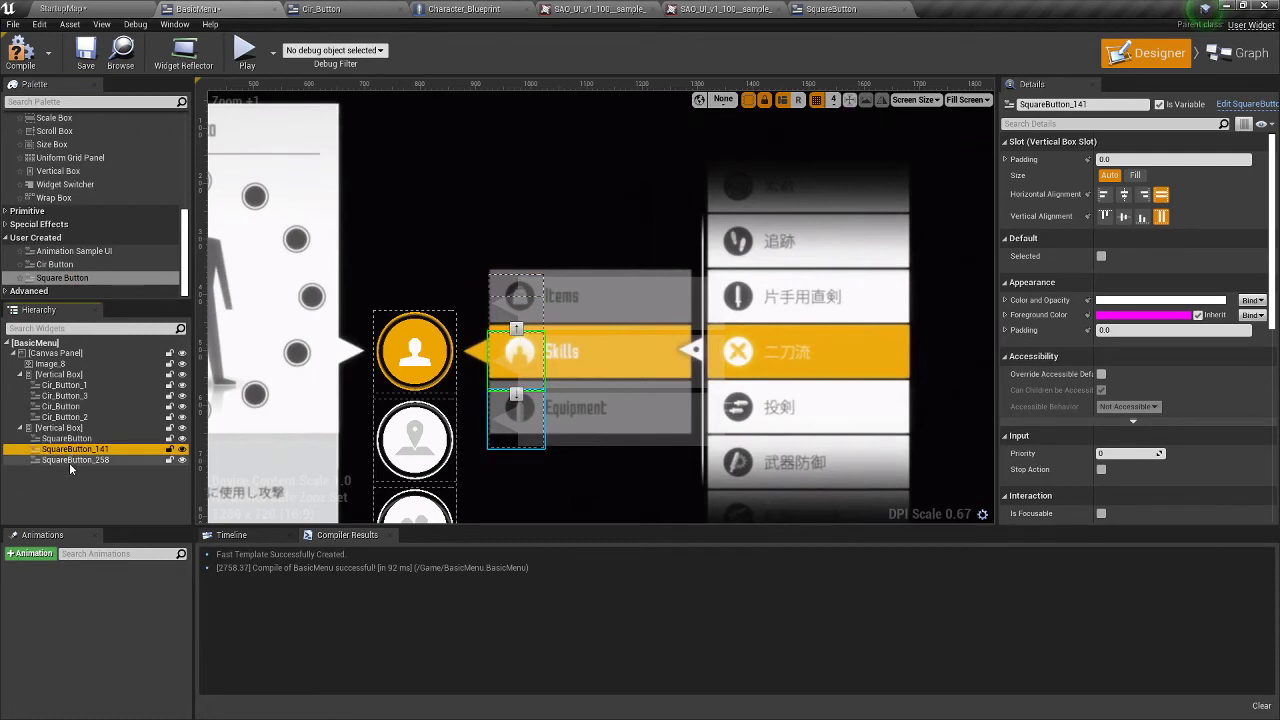
- Enable Size To Content on the new Vertical Box and move it to X 876, Y 344 over the reference entries
left_click(60, 428)
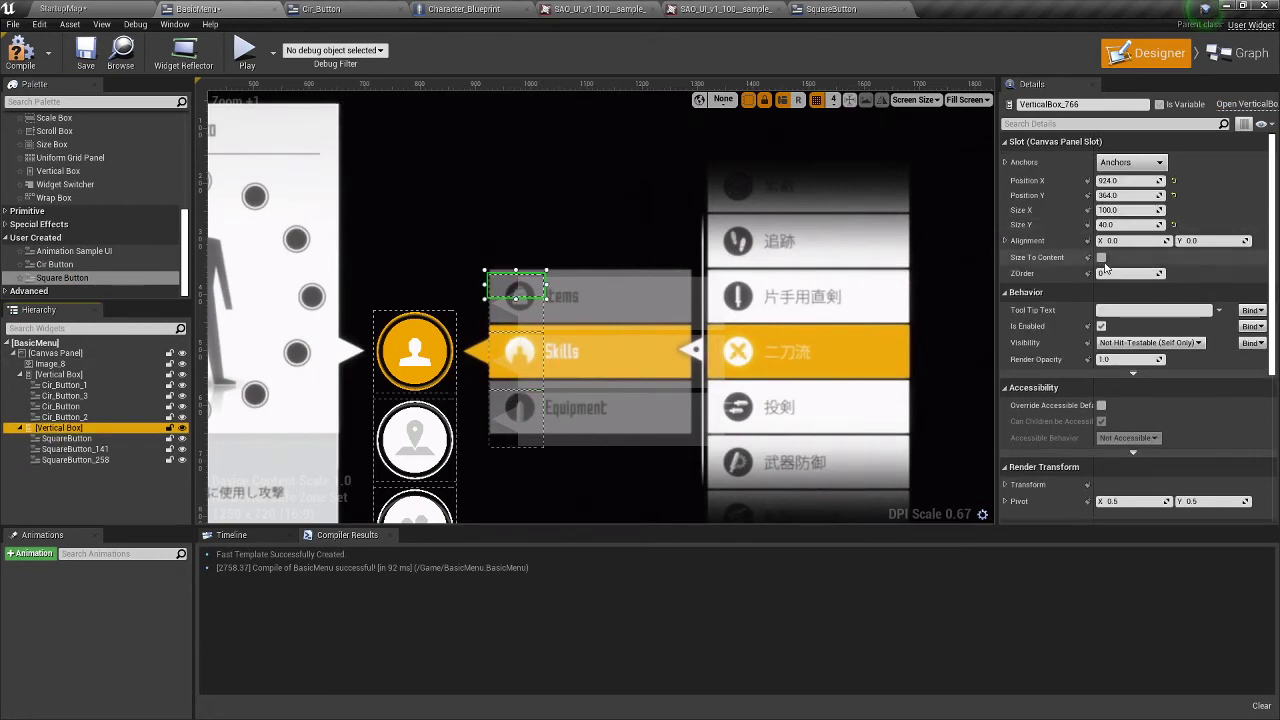
left_click(1101, 258)
left_click_drag(608, 311, 582, 301)
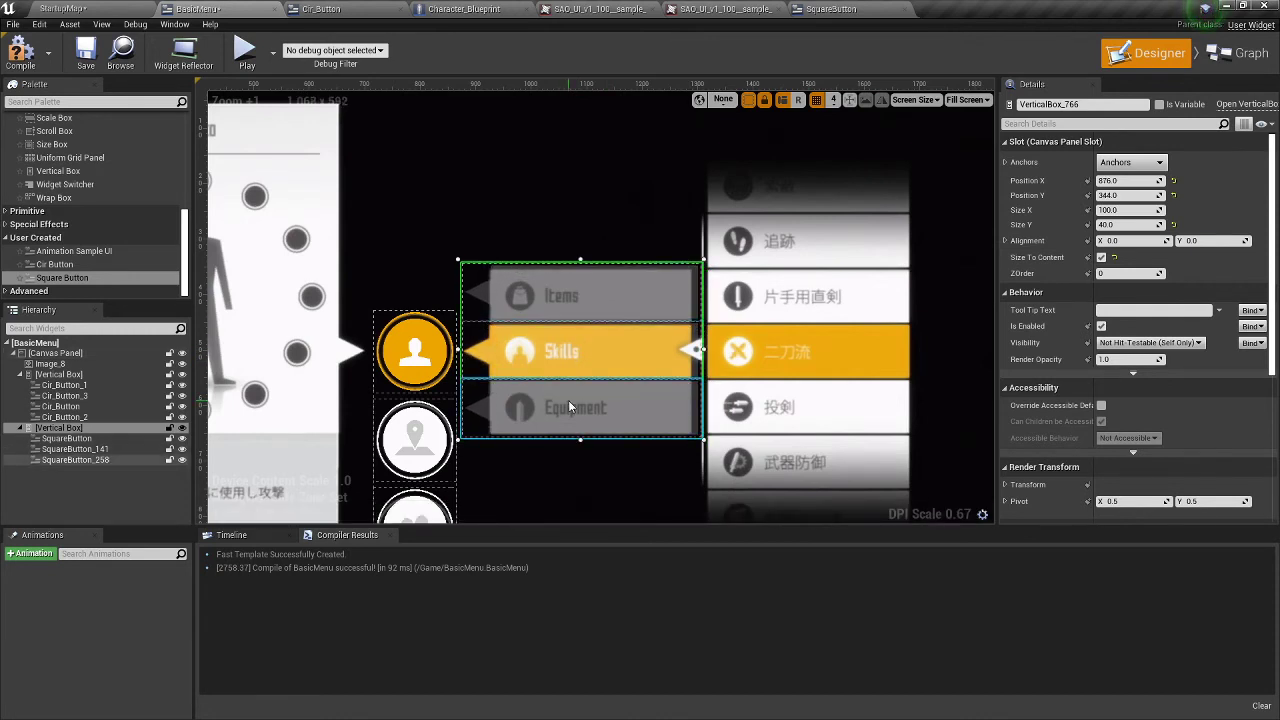
- Try the Selected option on the Items and Skills square buttons against the reference image, leaving it off
left_click(110, 439)
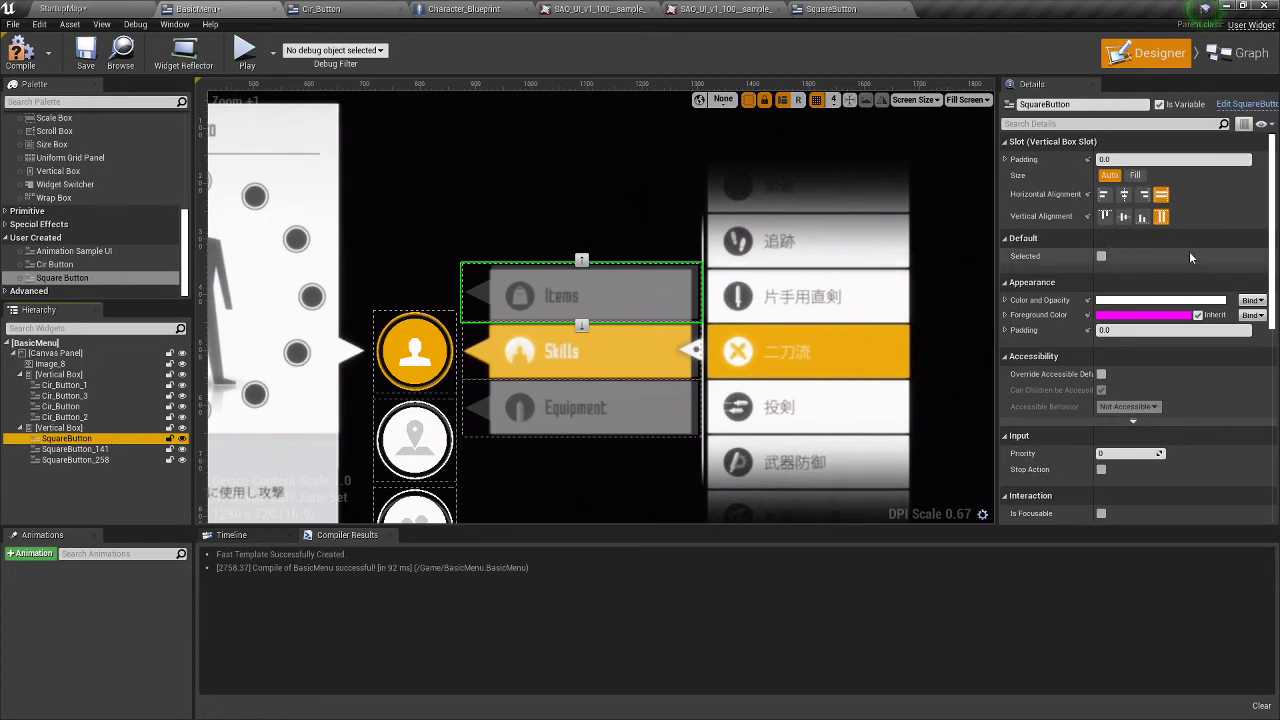
left_click(1101, 257)
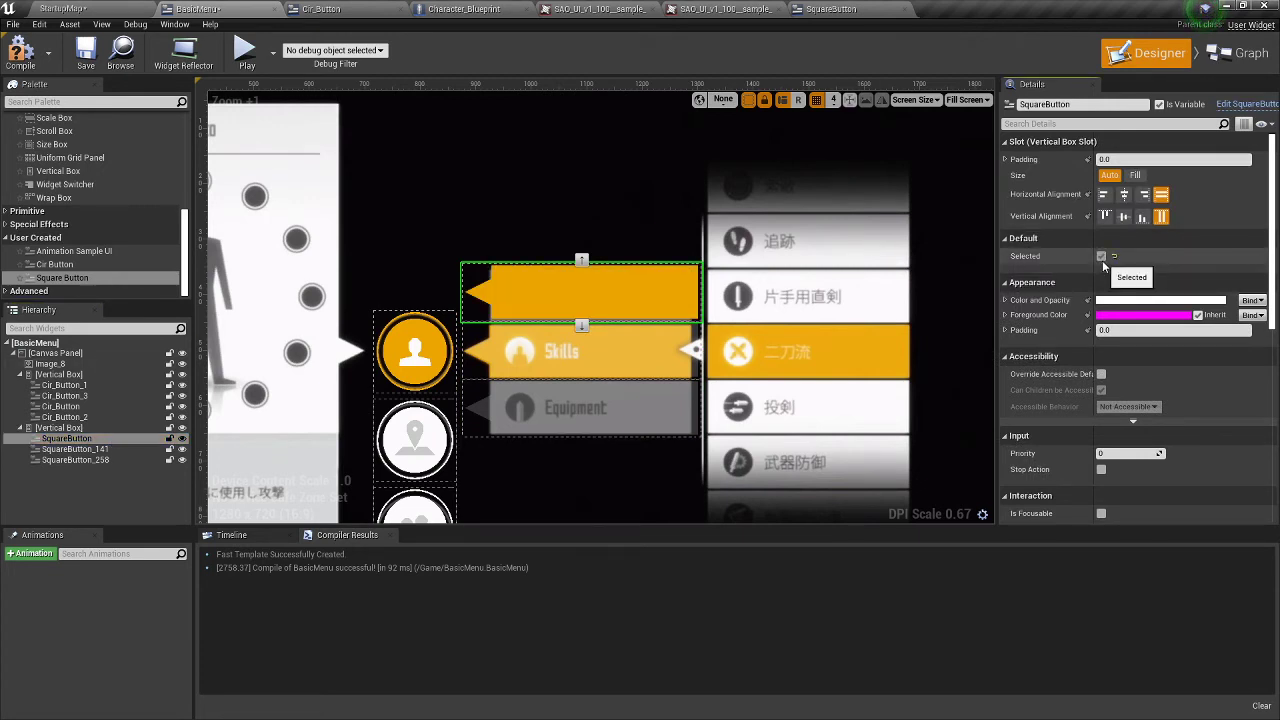
left_click(1101, 256)
scroll(535, 366, "up", 4)
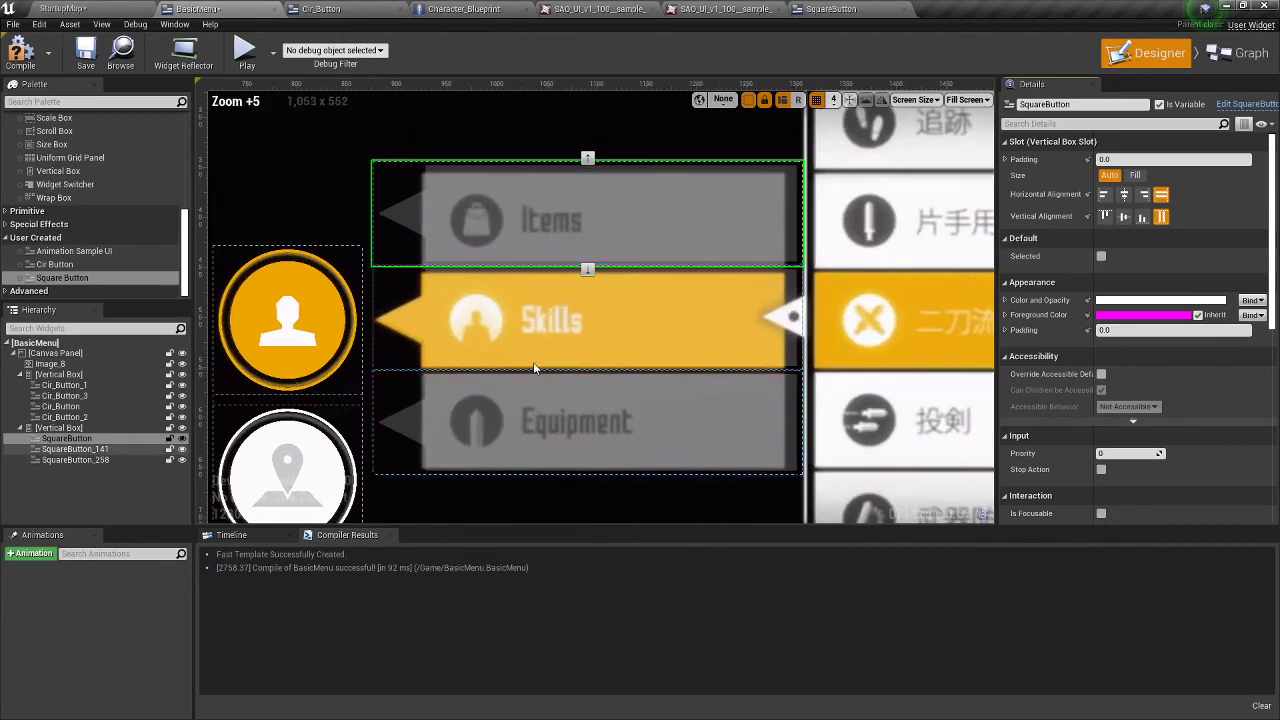
scroll(533, 366, "up", 5)
left_click(516, 322)
left_click(1101, 257)
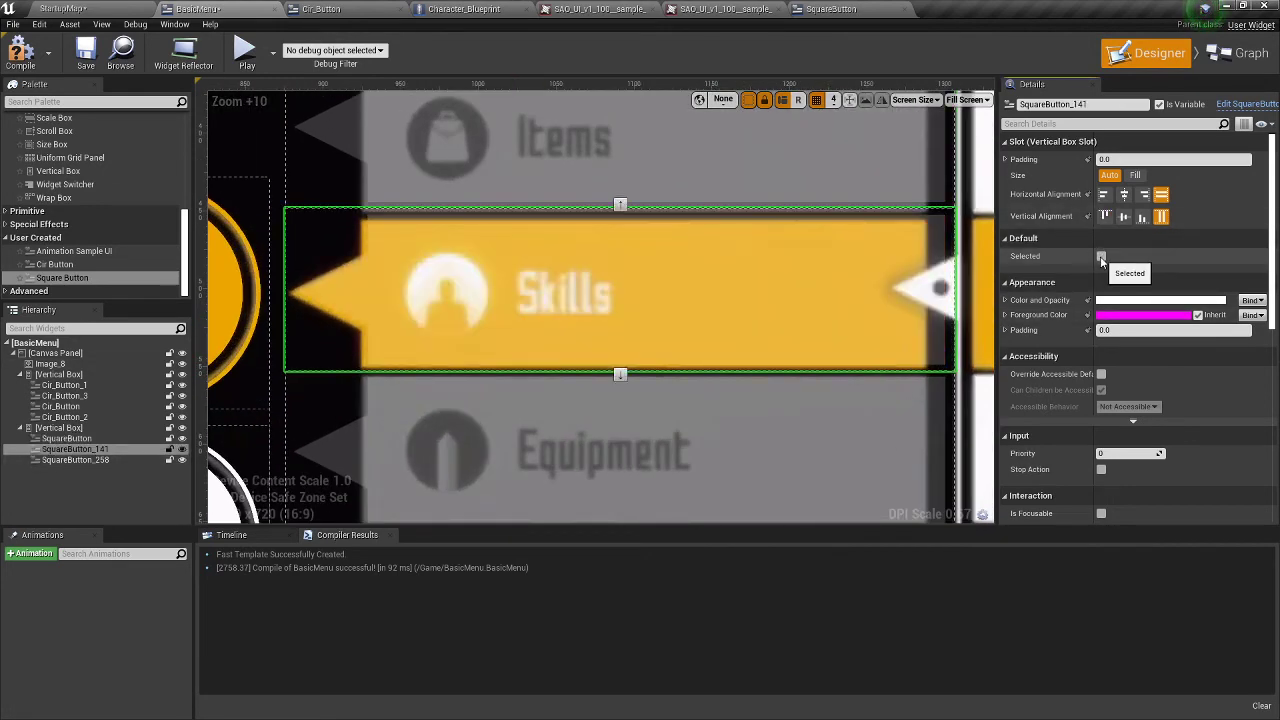
- Compile the BasicMenu widget with the three square buttons in place
scroll(473, 261, "down", 1)
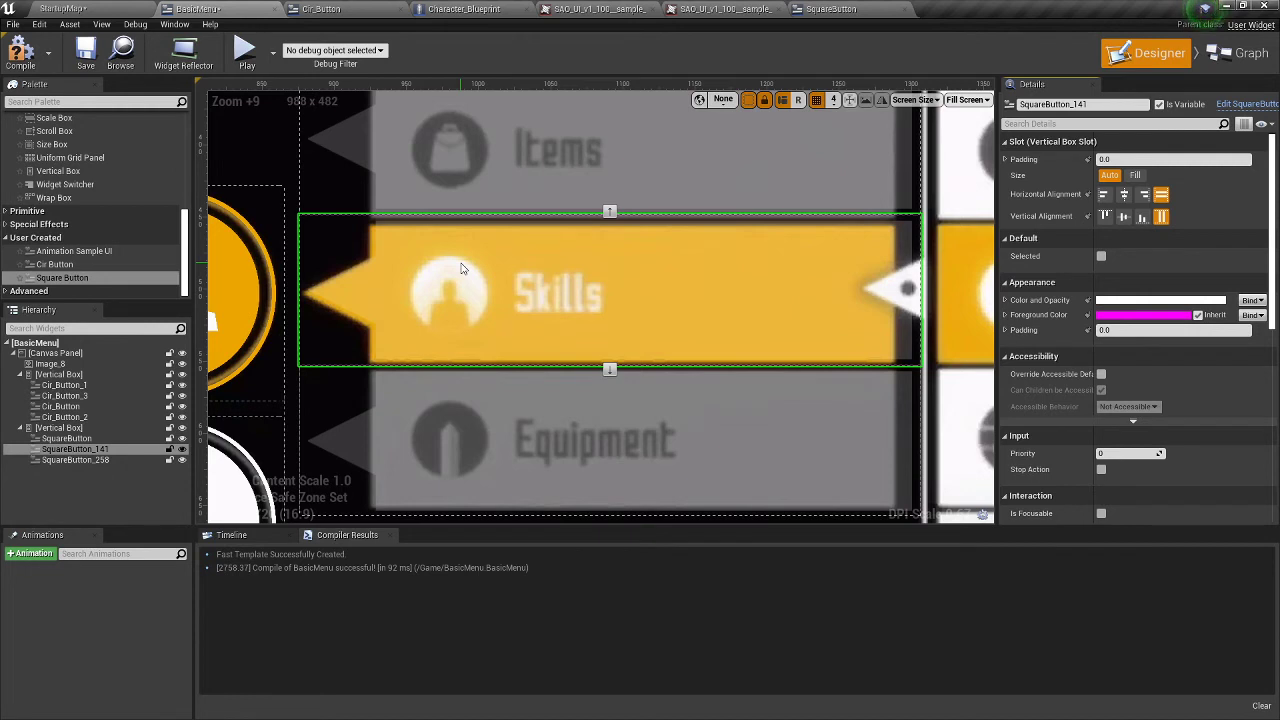
left_click(20, 52)
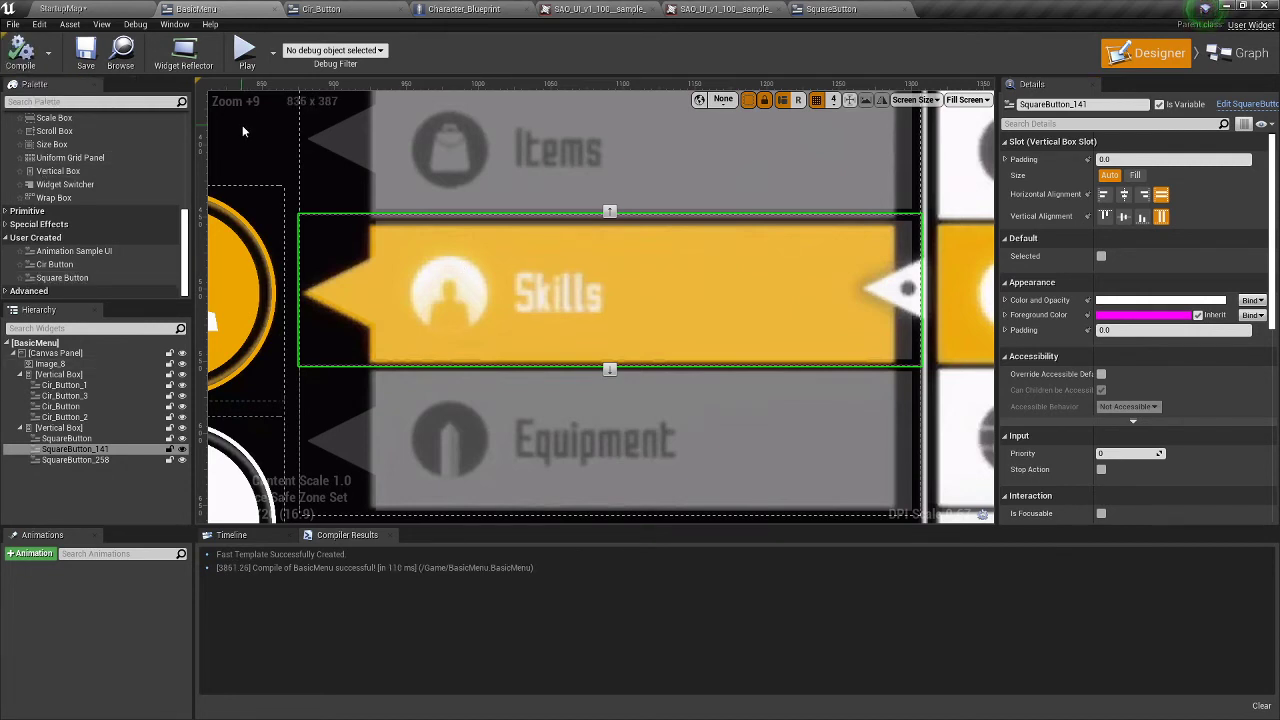
scroll(555, 230, "down", 5)
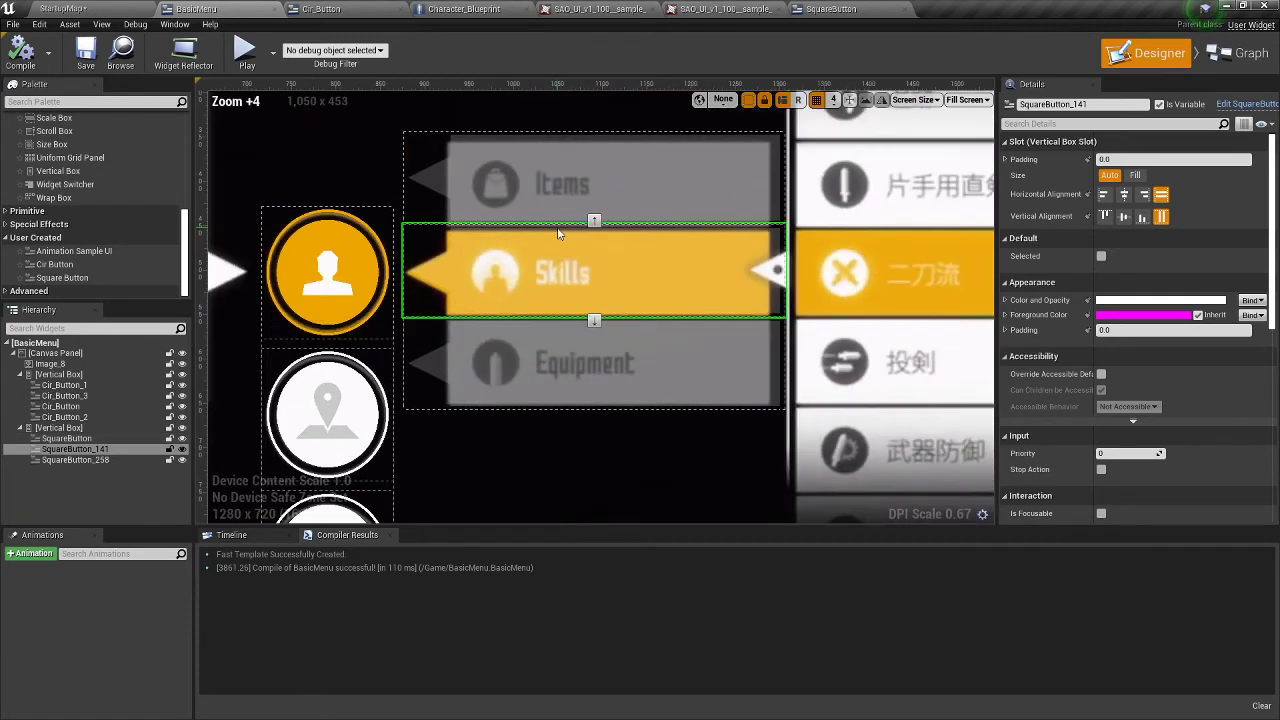
- Switch to the SquareButton widget and try to place an Image inside its button alongside the Pointer image
left_click(806, 14)
scroll(386, 329, "up", 5)
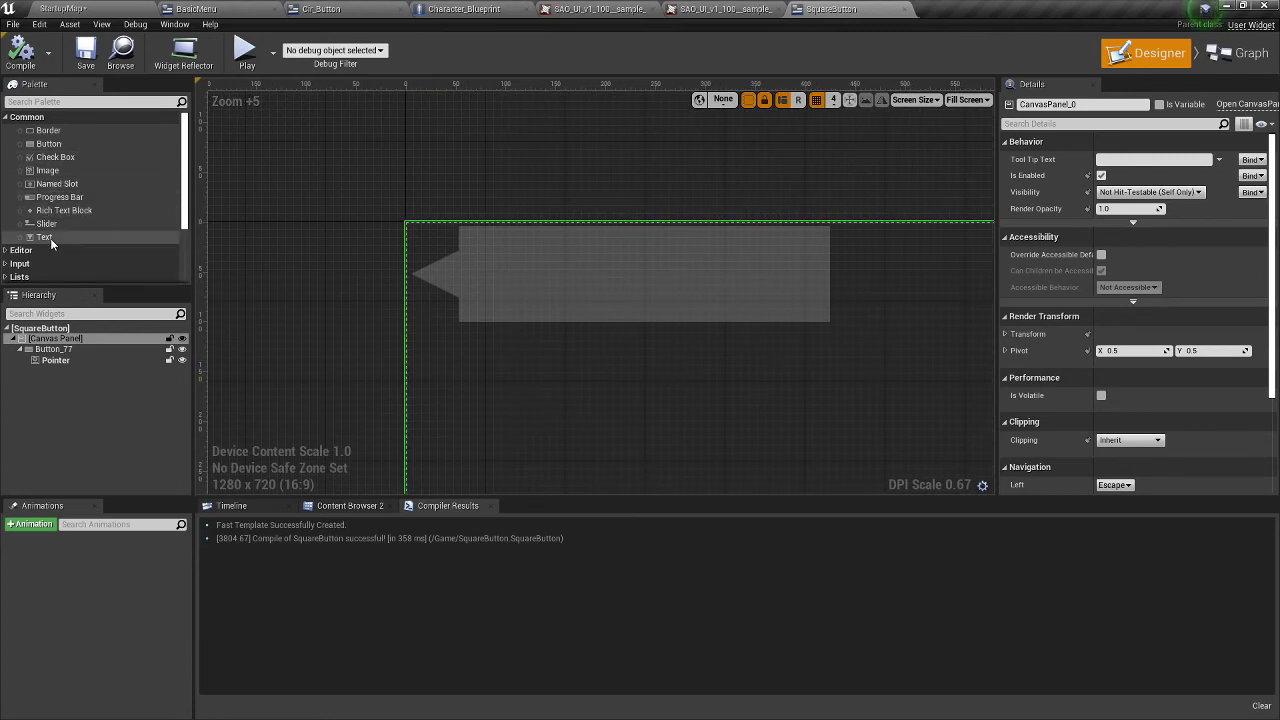
left_click_drag(45, 170, 510, 273)
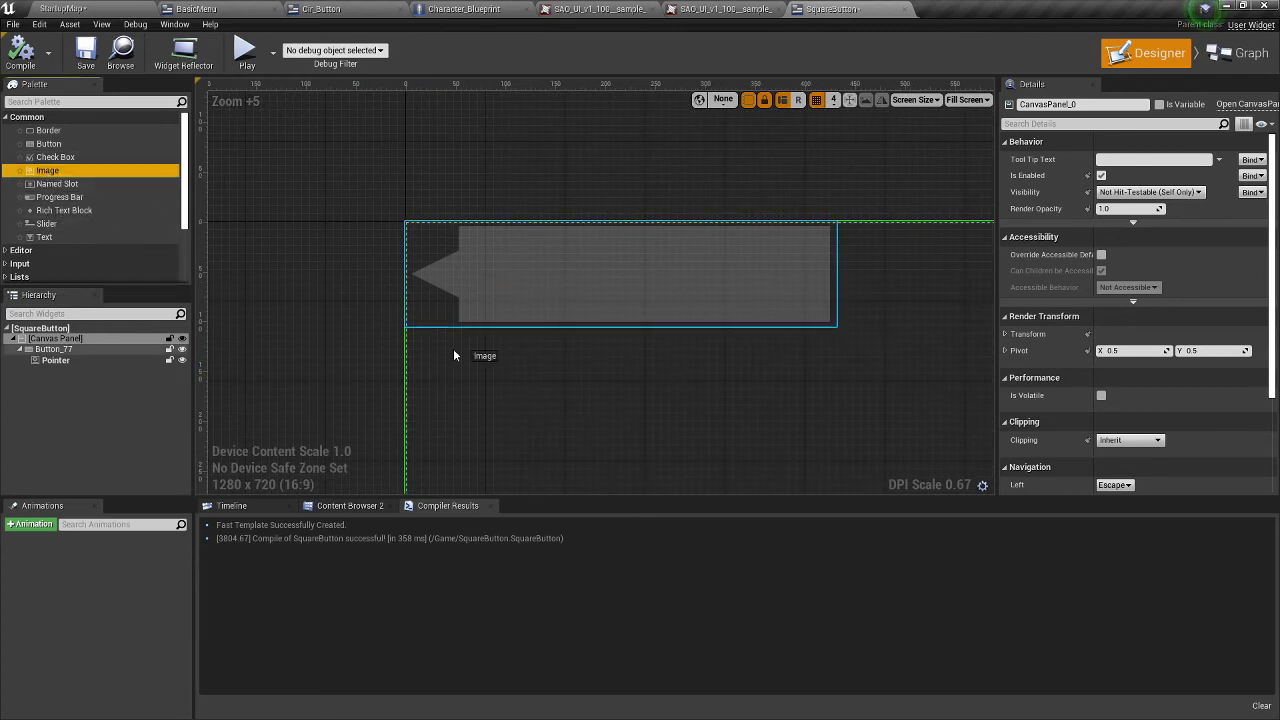
left_click_drag(454, 355, 54, 355)
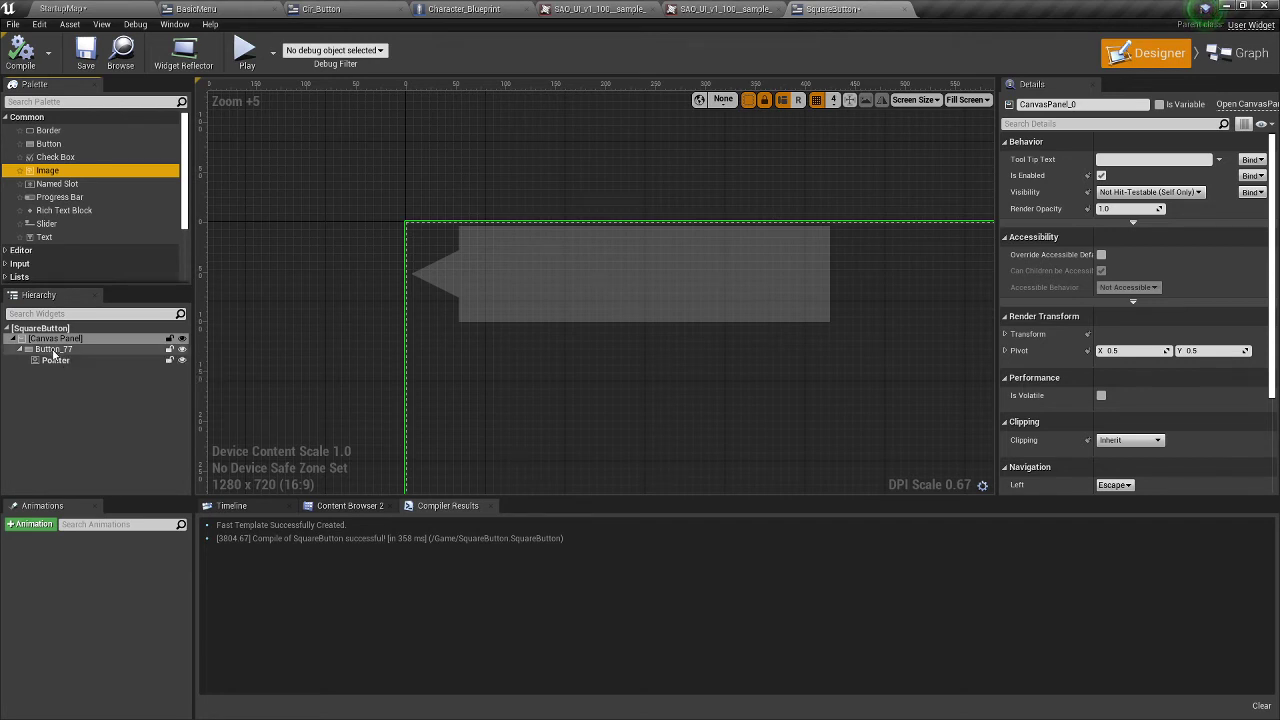
- Try to add a Horizontal Box to the occupied button, and move the Pointer image out onto the Canvas Panel
scroll(80, 265, "down", 3)
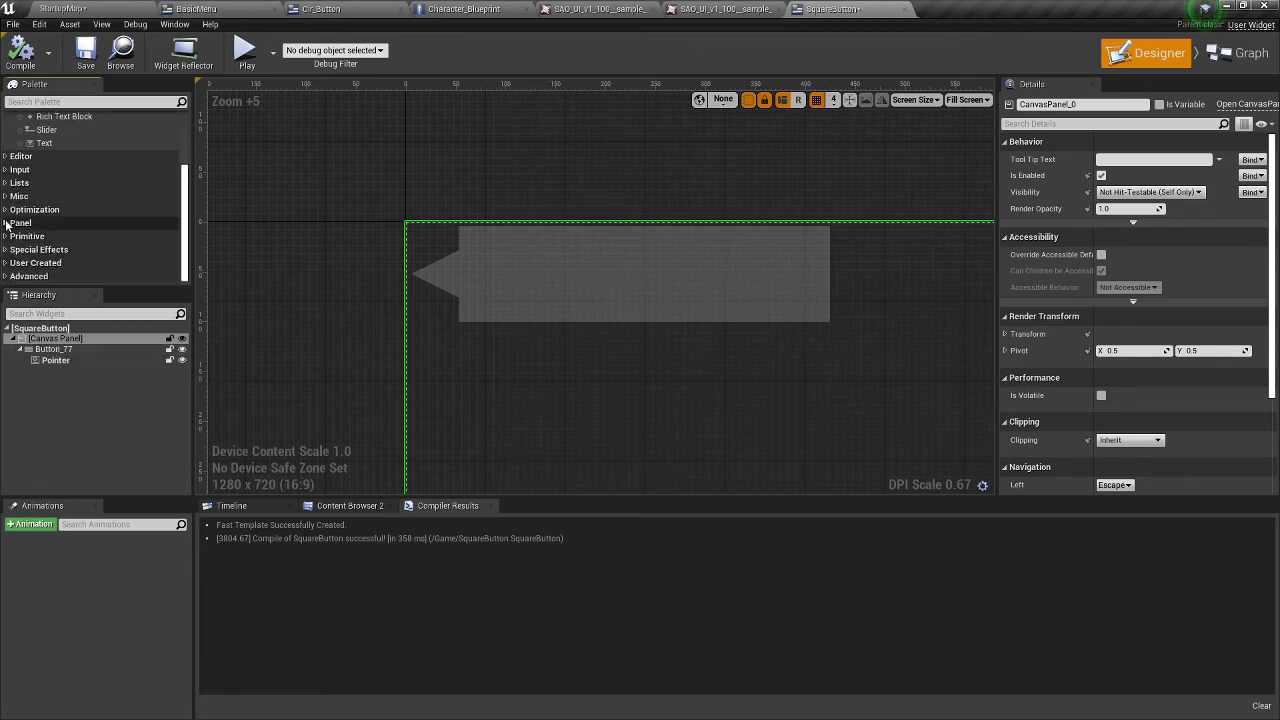
left_click(6, 226)
scroll(57, 240, "down", 2)
scroll(57, 240, "down", 1)
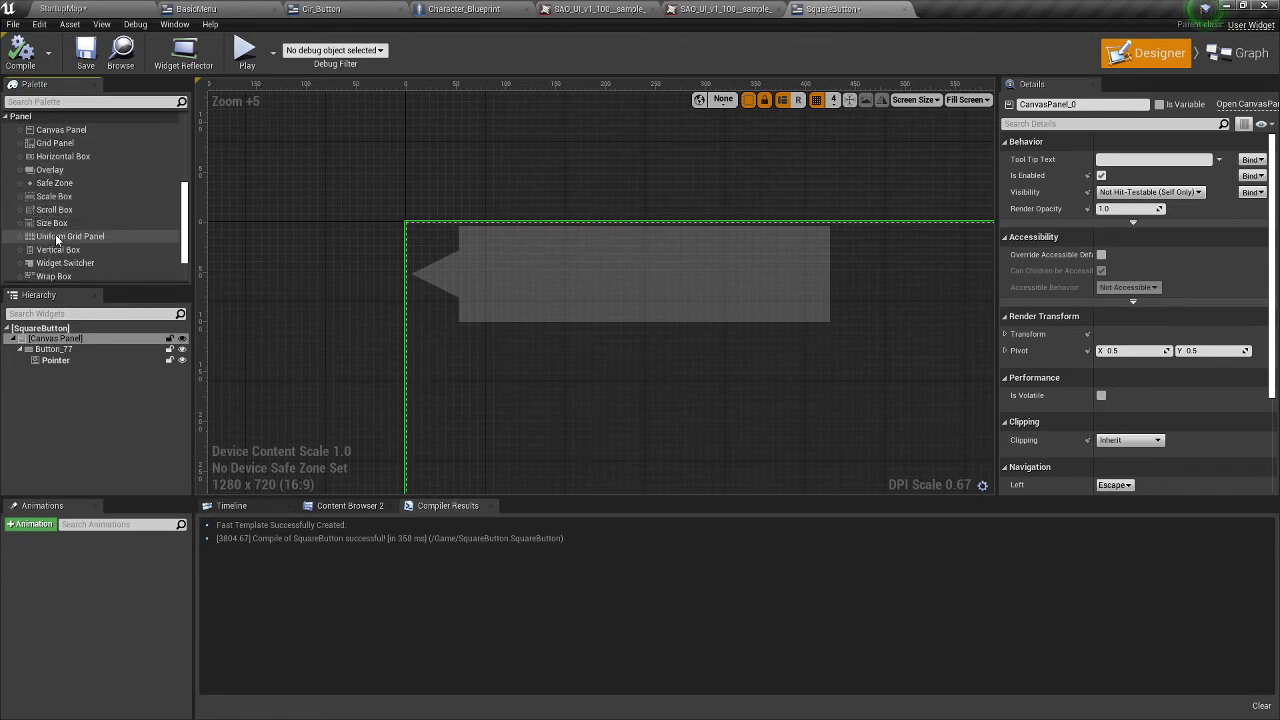
left_click(60, 157)
left_click_drag(62, 158, 53, 355)
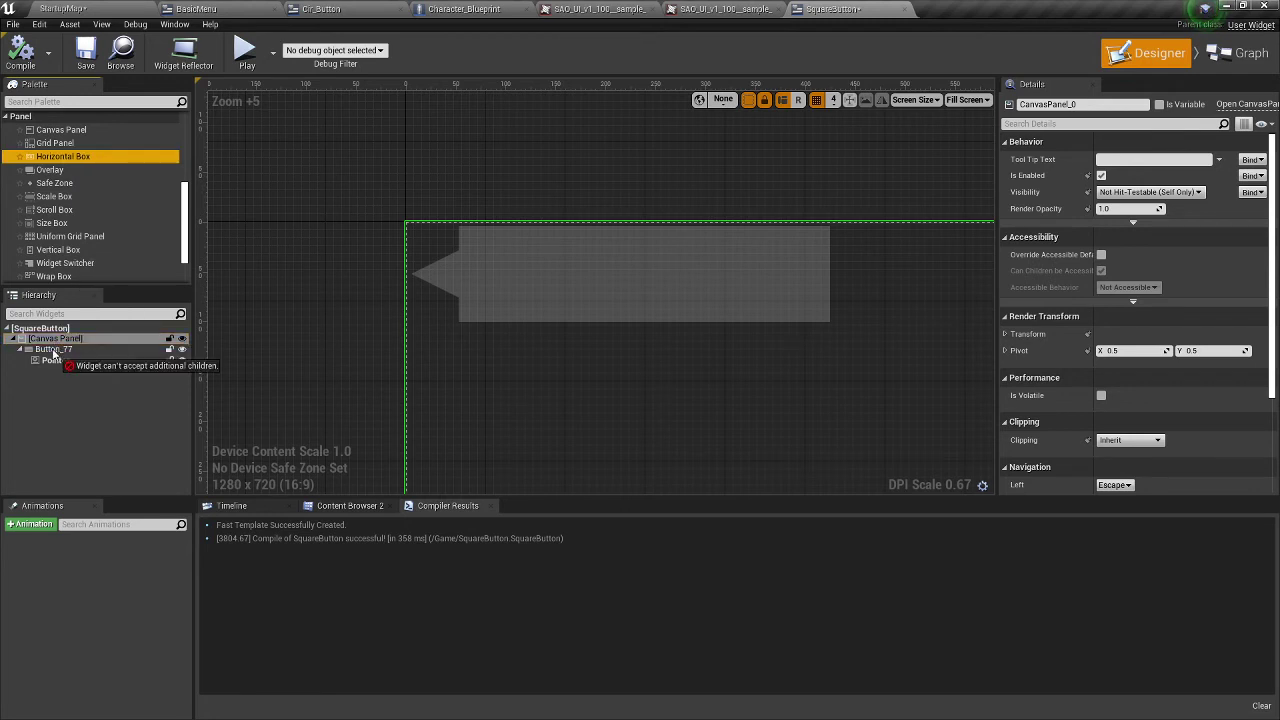
left_click_drag(53, 355, 53, 355)
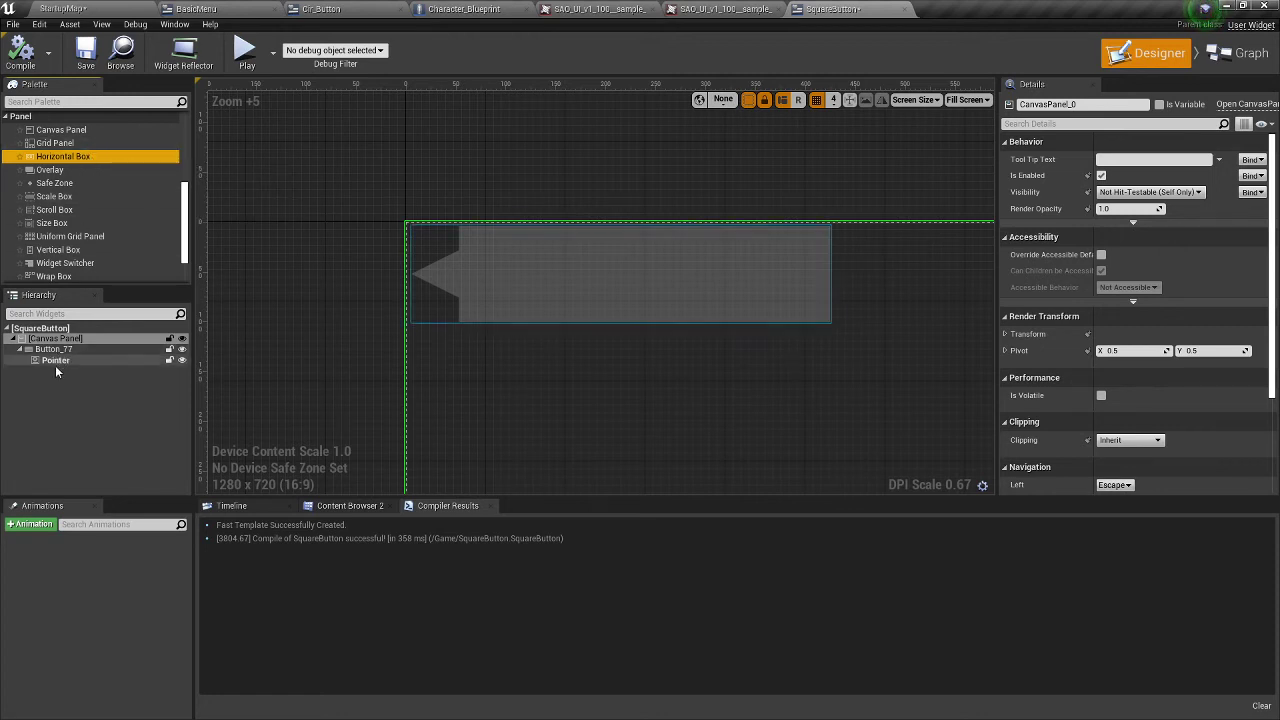
left_click(55, 365)
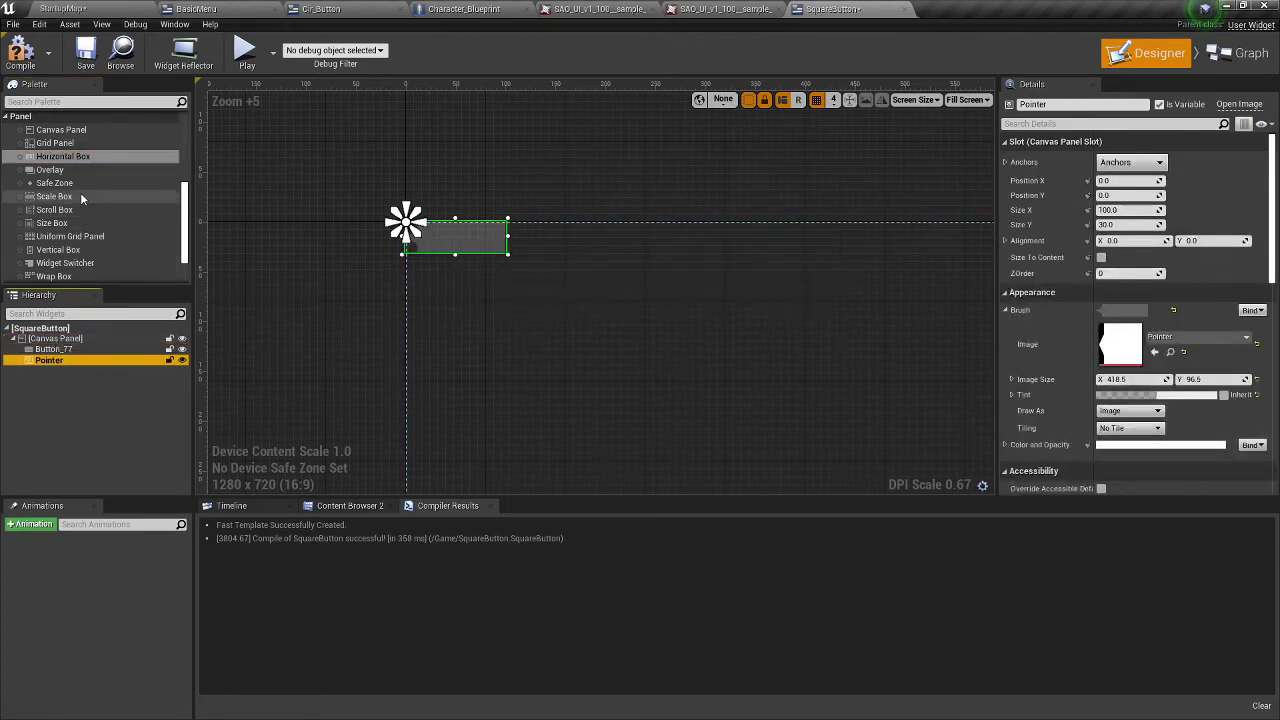
- Try nesting the Pointer image in a Horizontal Box inside the button, and undo both changes
left_click_drag(75, 158, 60, 366)
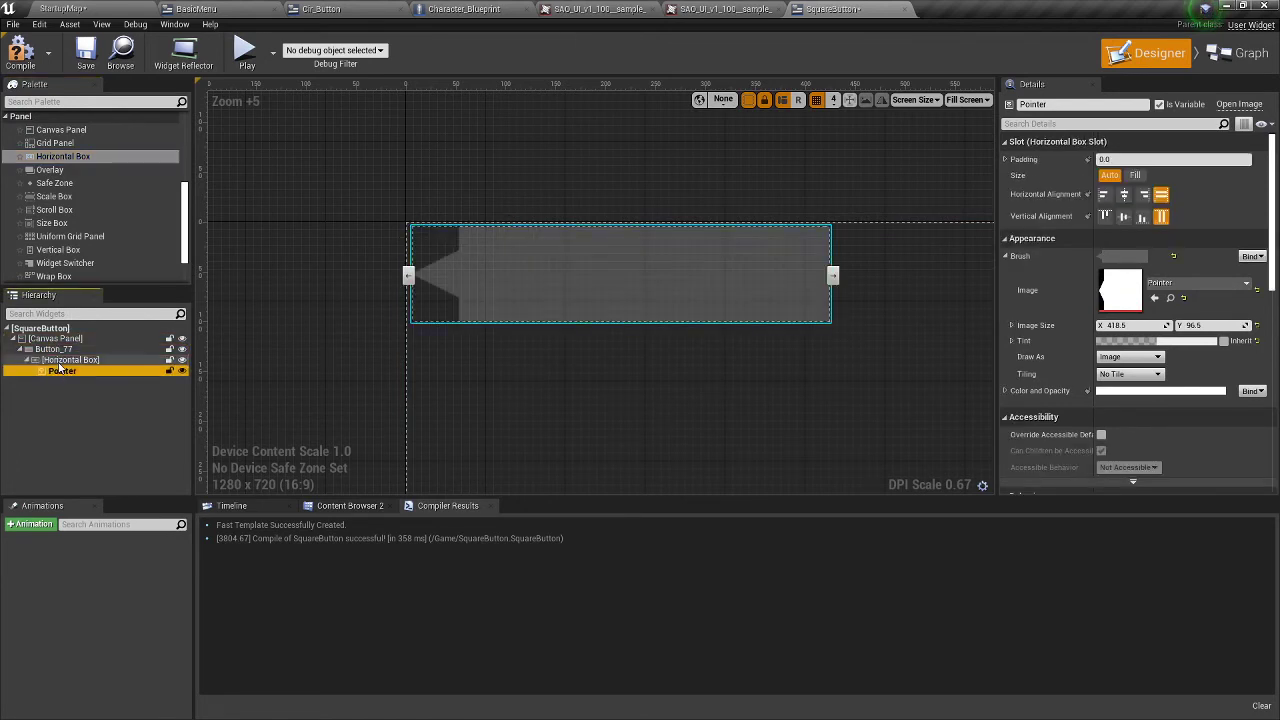
left_click(60, 361)
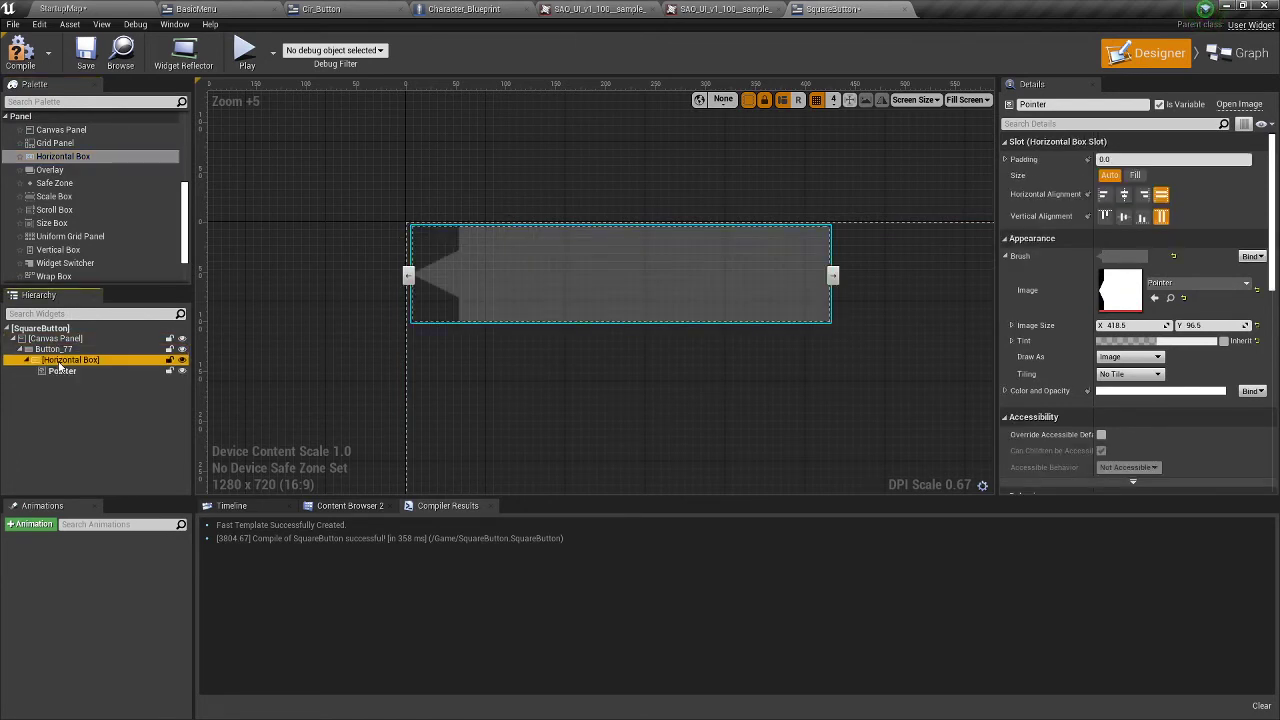
left_click(65, 170)
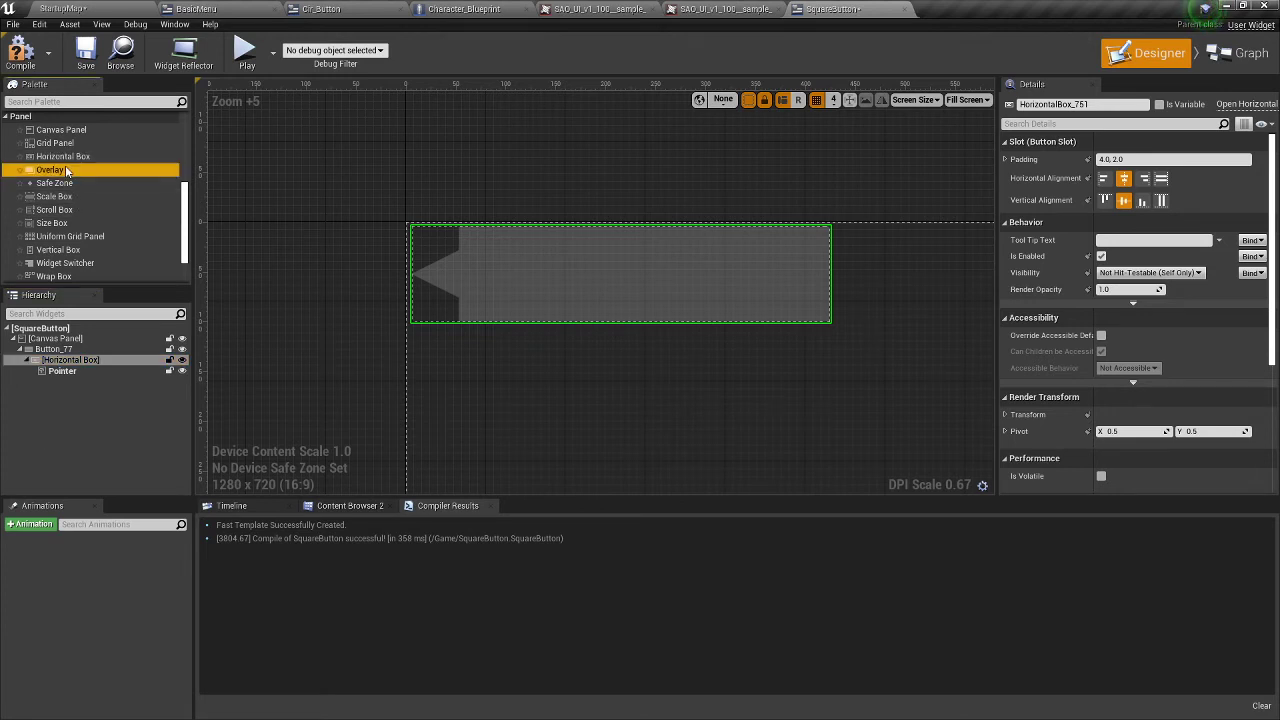
left_click(53, 349)
left_click(64, 360)
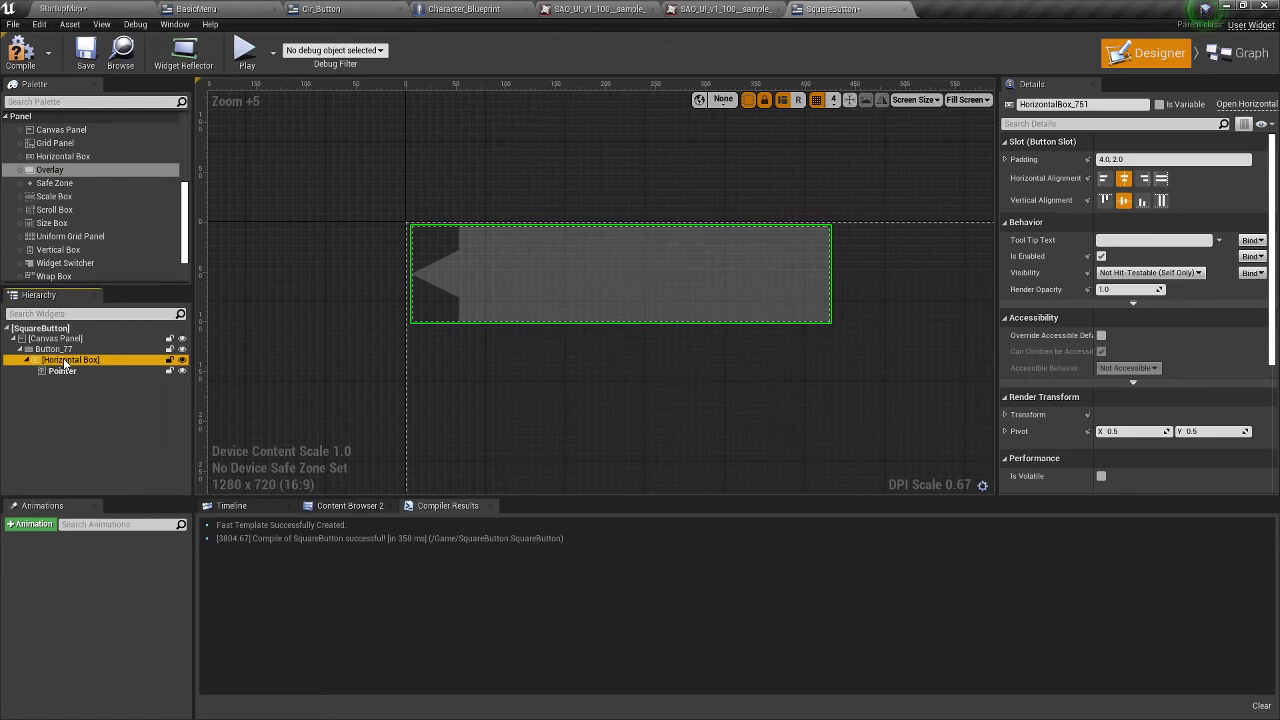
key("ctrl+z")
key("ctrl+z")
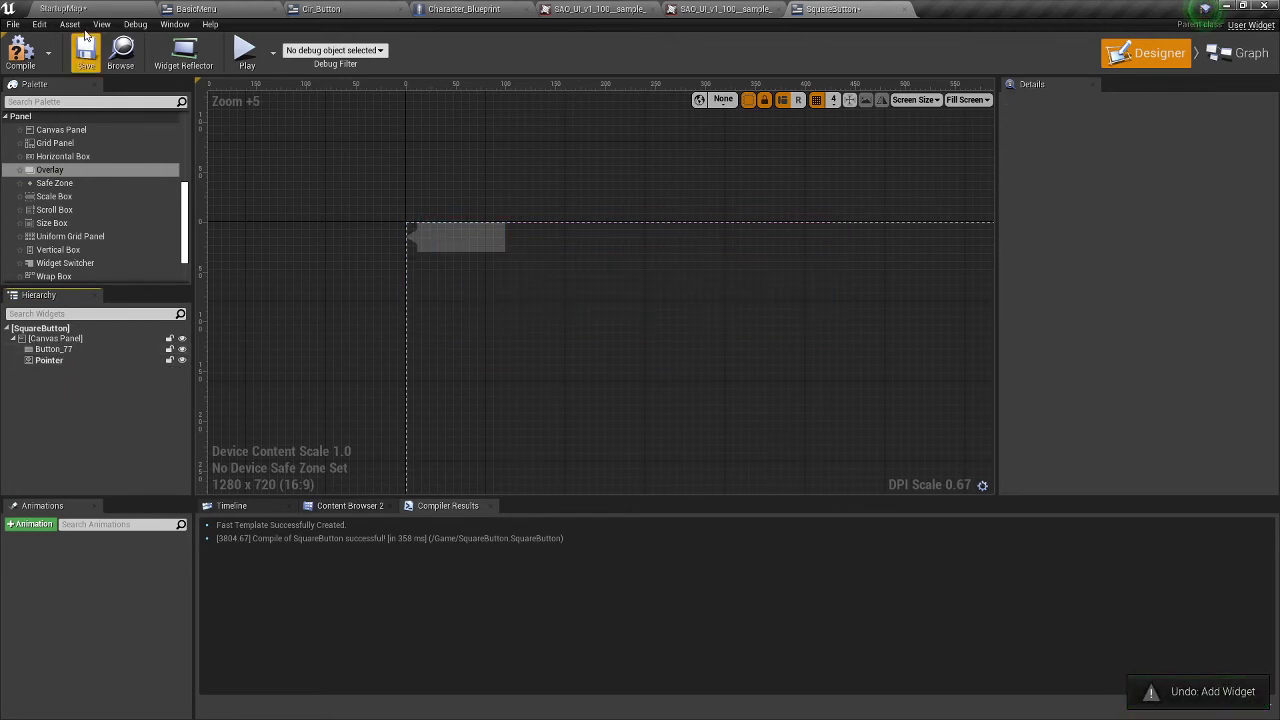
- Look through the available panel and common widgets for a container to hold the button's content
scroll(74, 189, "up", 3)
scroll(74, 189, "down", 3)
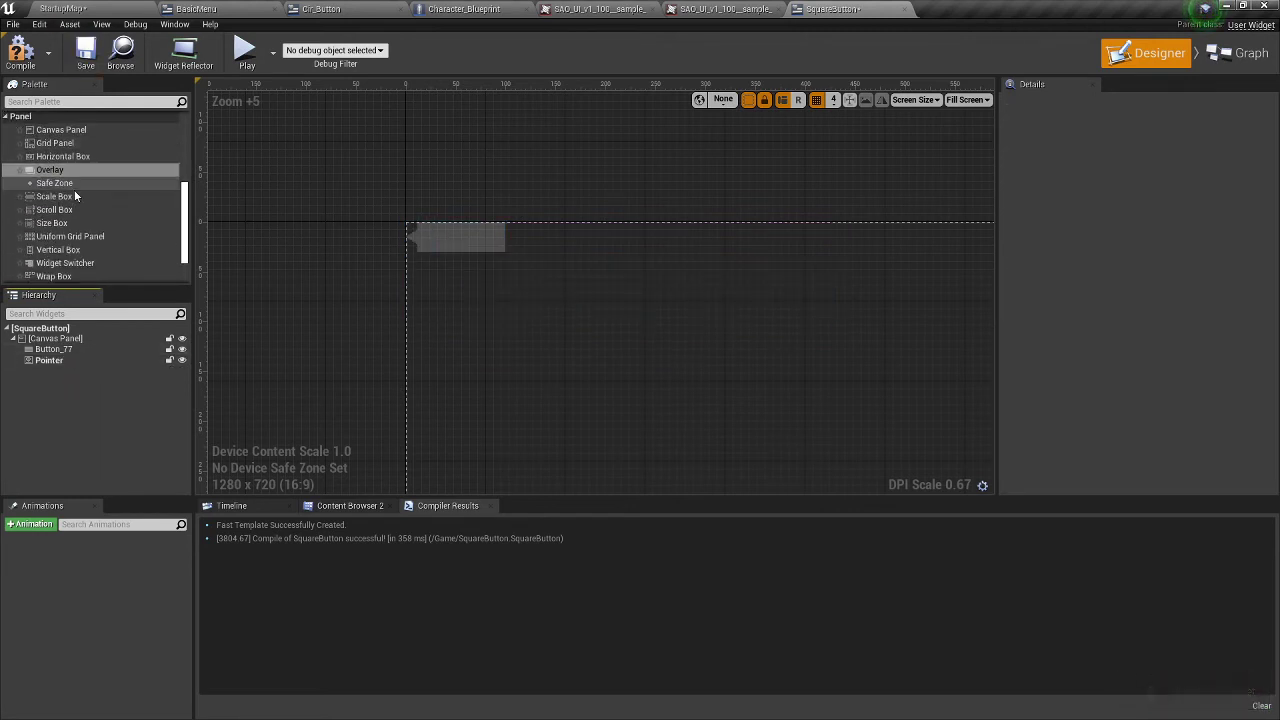
scroll(75, 196, "down", 3)
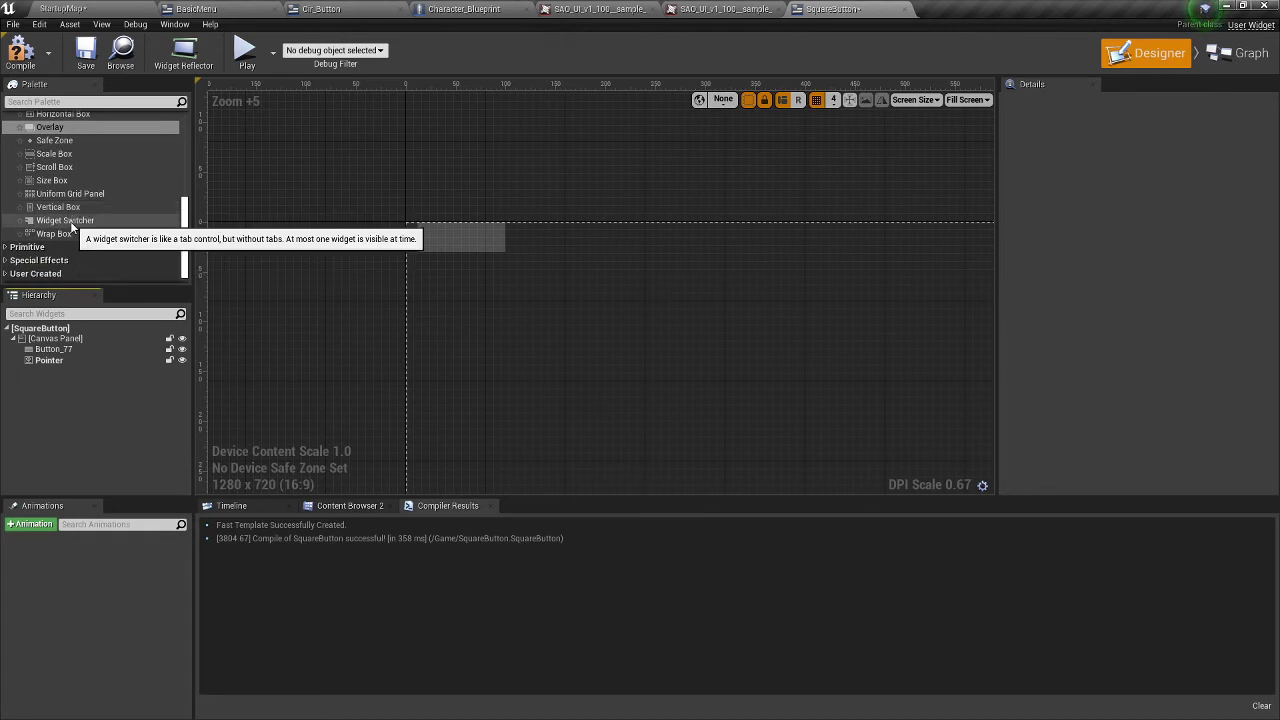
scroll(70, 221, "up", 2)
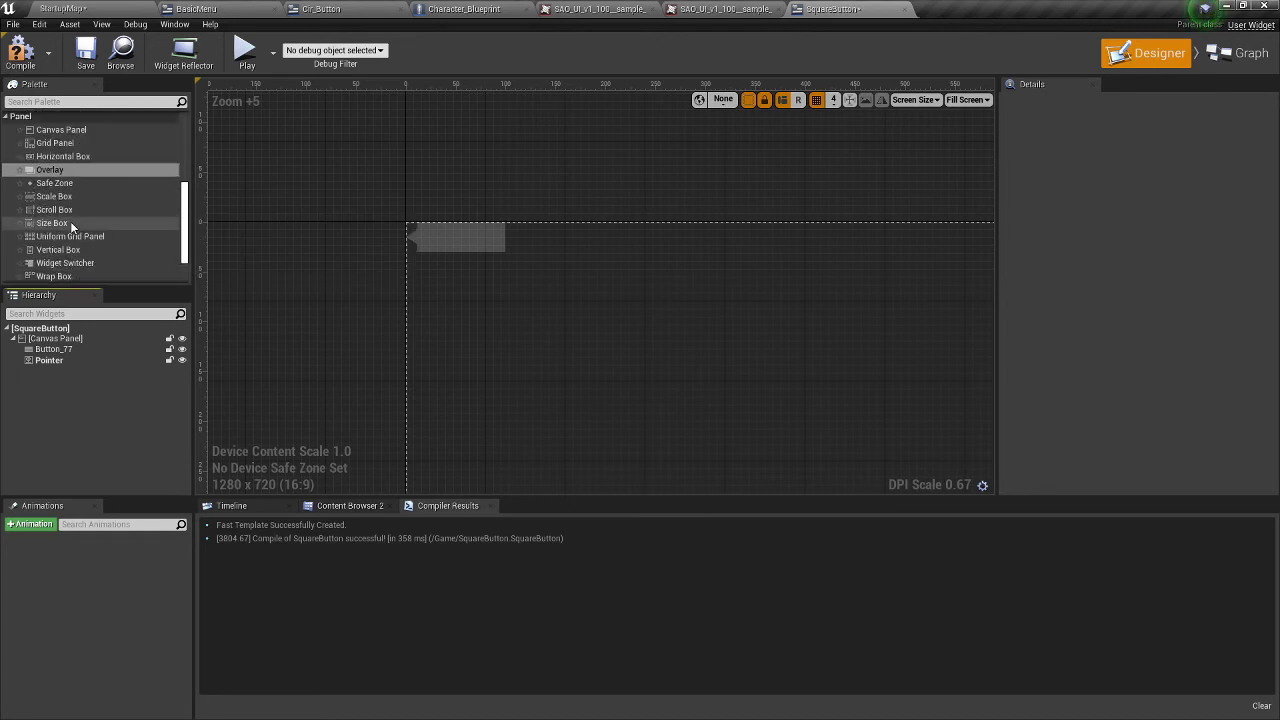
scroll(70, 221, "up", 3)
scroll(90, 217, "down", 1)
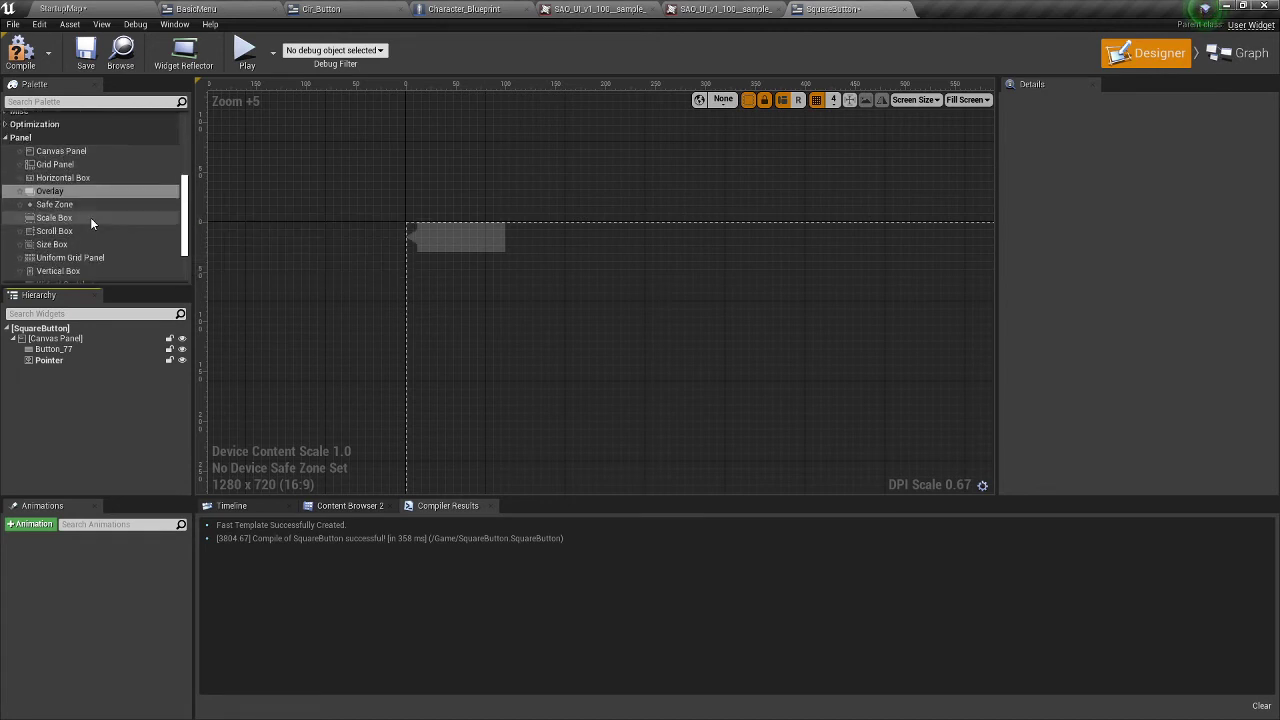
scroll(90, 217, "down", 1)
scroll(88, 218, "down", 1)
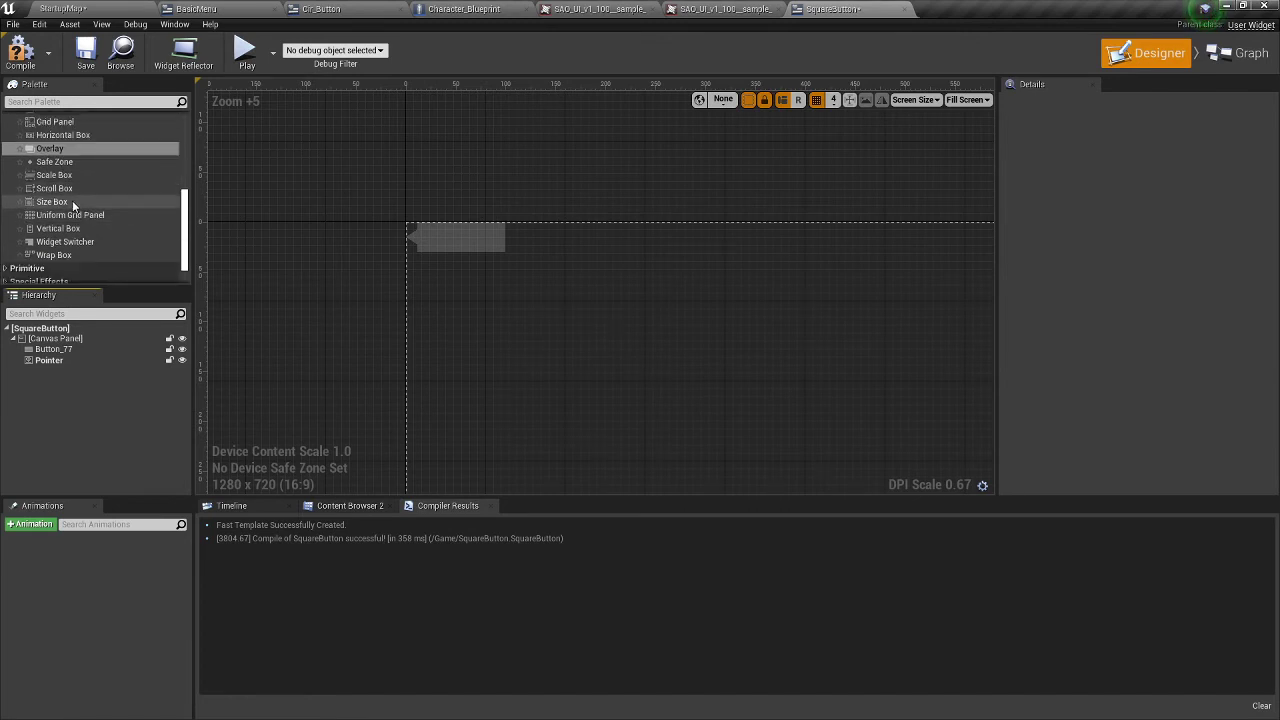
scroll(85, 240, "up", 10)
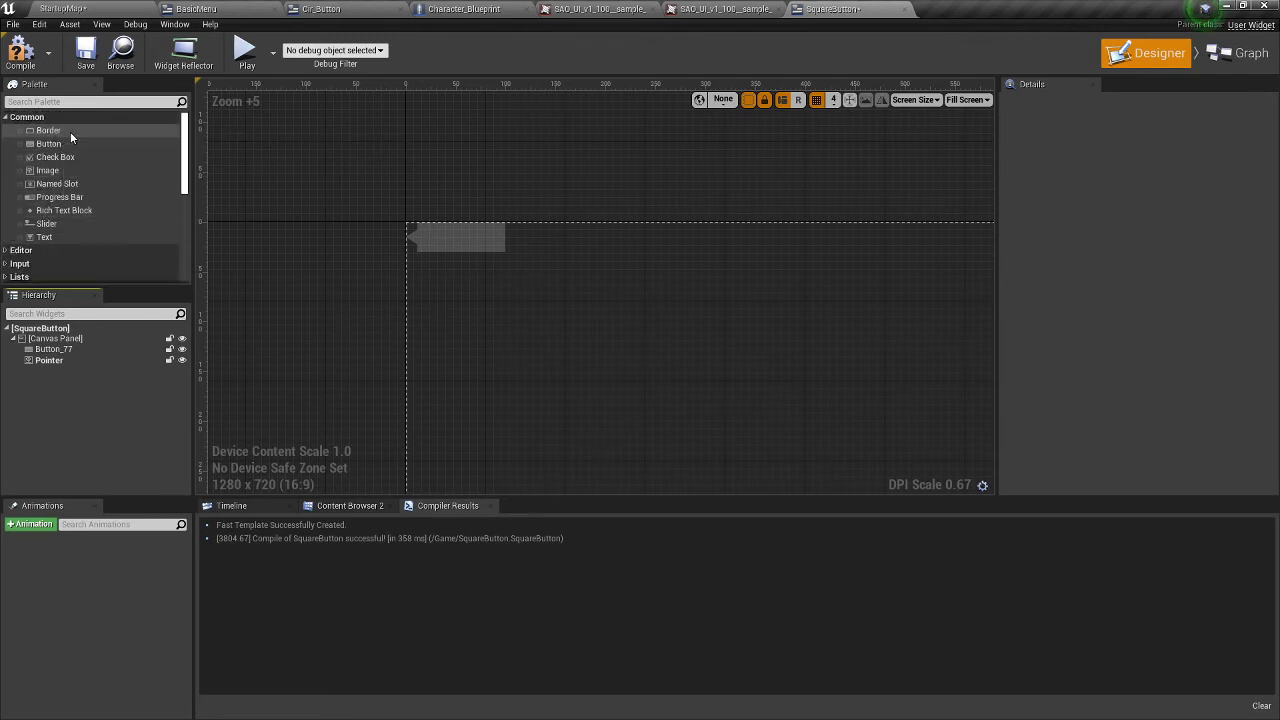
- Try a Border inside the button with Pointer and a Text in it, and remove the Border again
left_click_drag(70, 131, 57, 370)
scroll(76, 186, "down", 3)
scroll(76, 188, "up", 2)
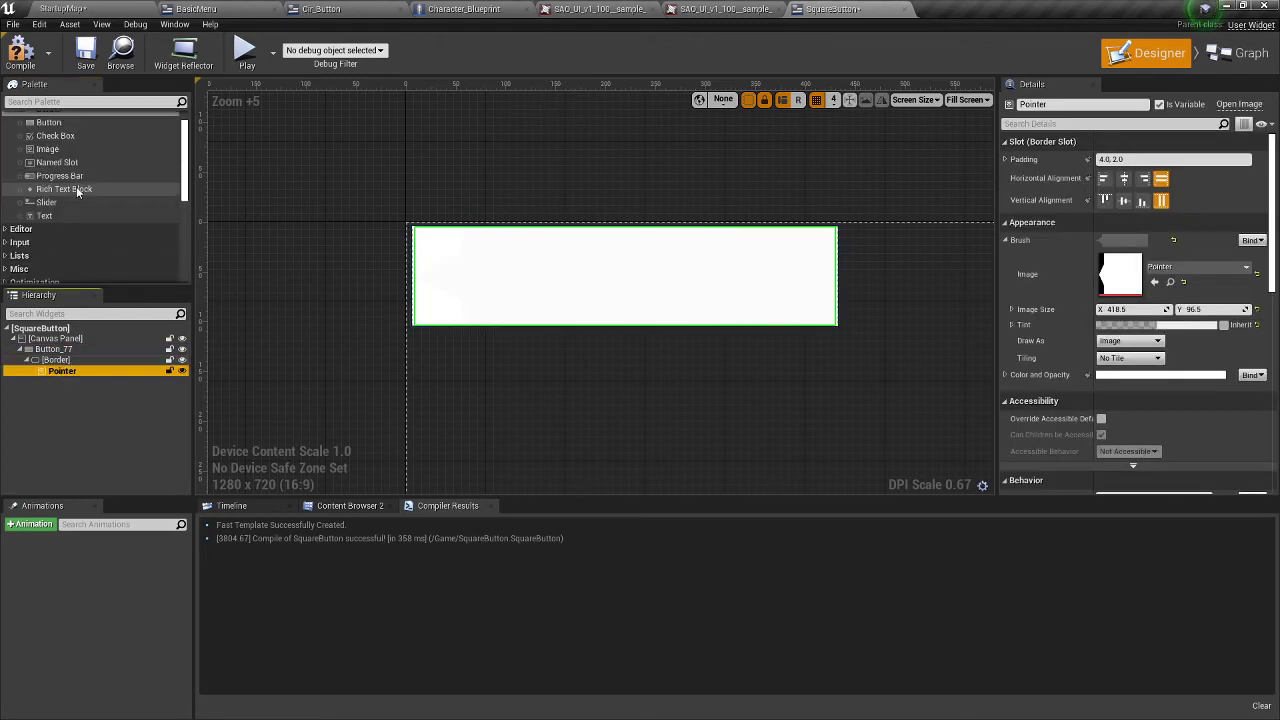
left_click_drag(44, 216, 63, 358)
left_click(63, 372)
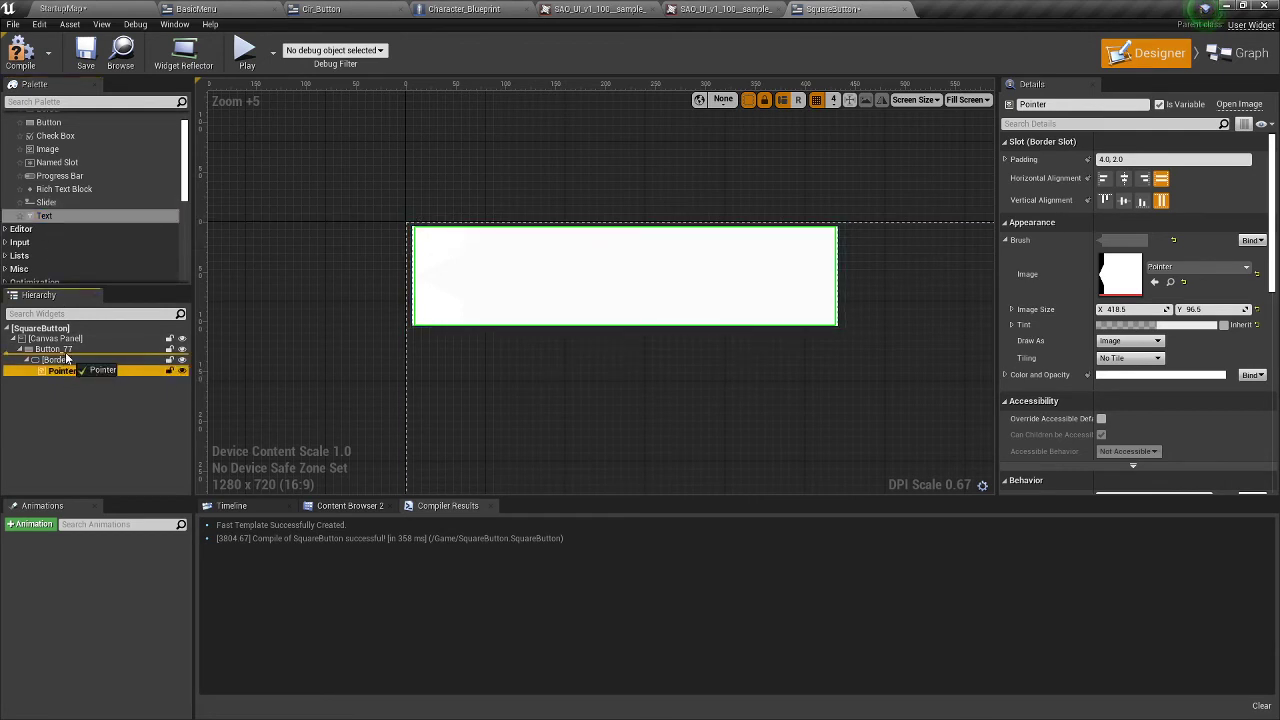
key("Delete")
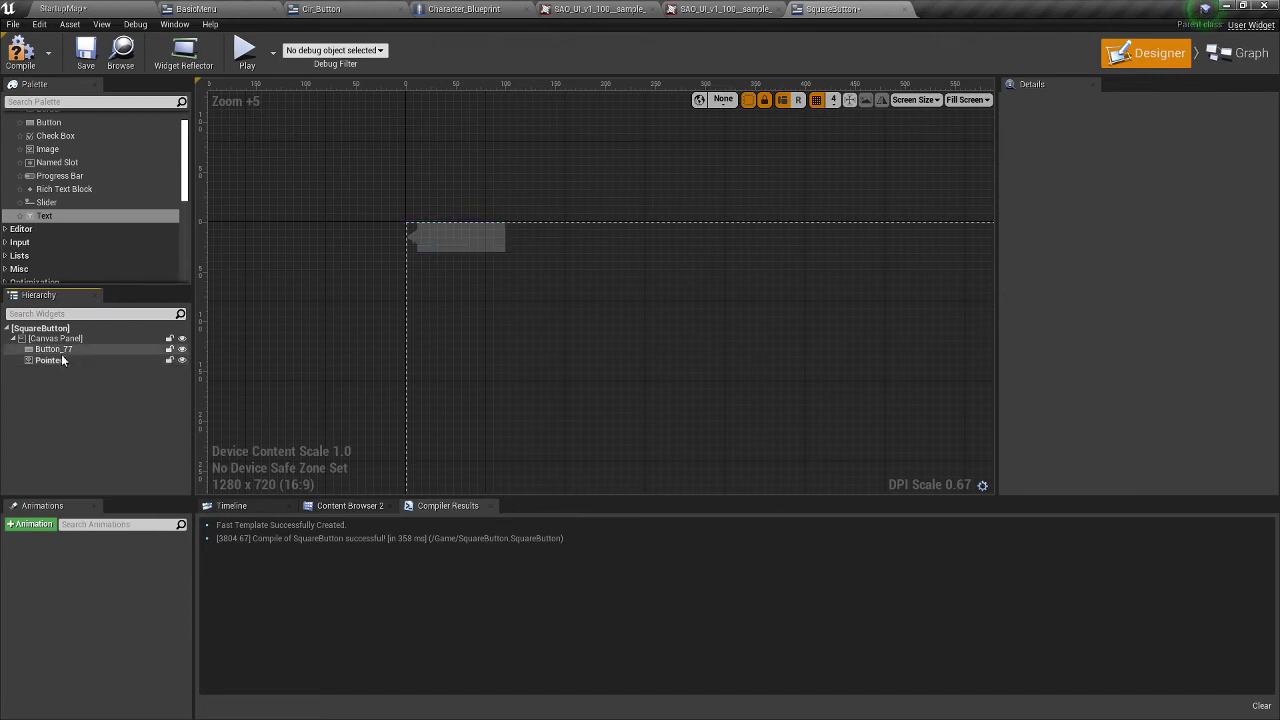
- Add an Overlay inside the button and nest the Pointer image in it
scroll(80, 269, "down", 5)
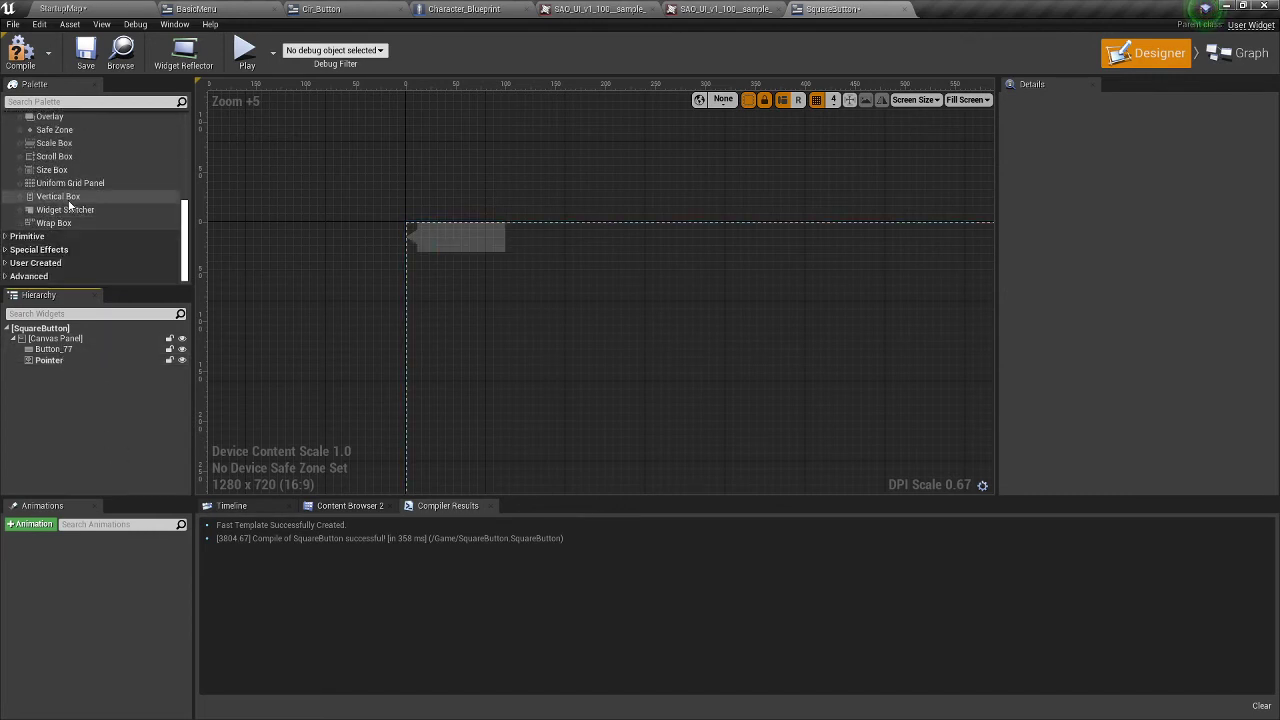
scroll(70, 210, "up", 3)
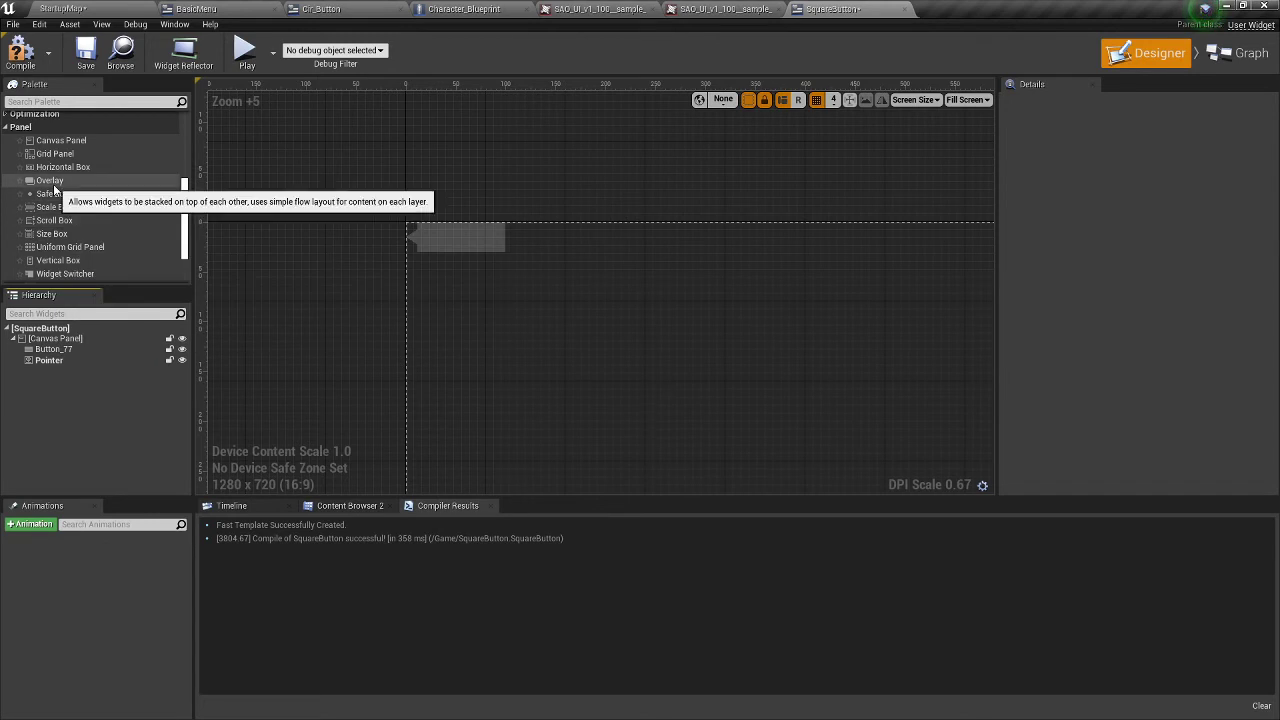
left_click_drag(53, 184, 56, 360)
- Add a new Image to the Overlay below Pointer and select it
scroll(78, 236, "down", 2)
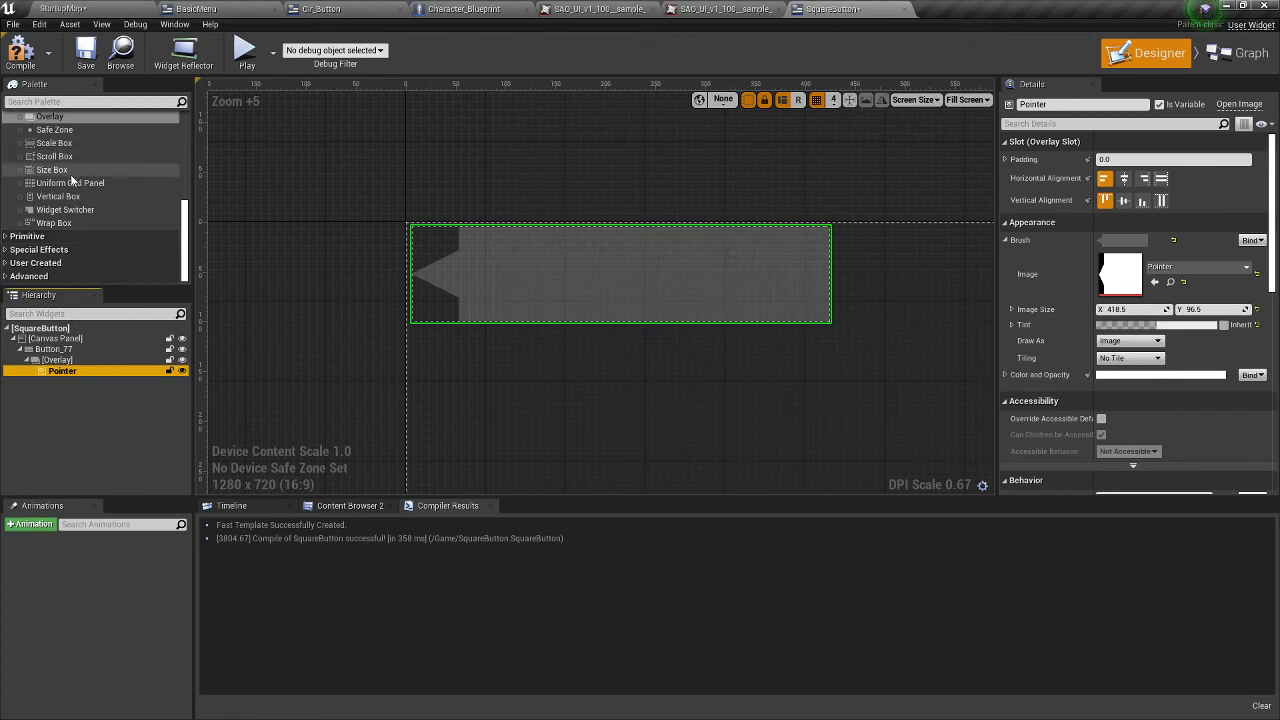
scroll(76, 222, "up", 3)
scroll(73, 205, "down", 3)
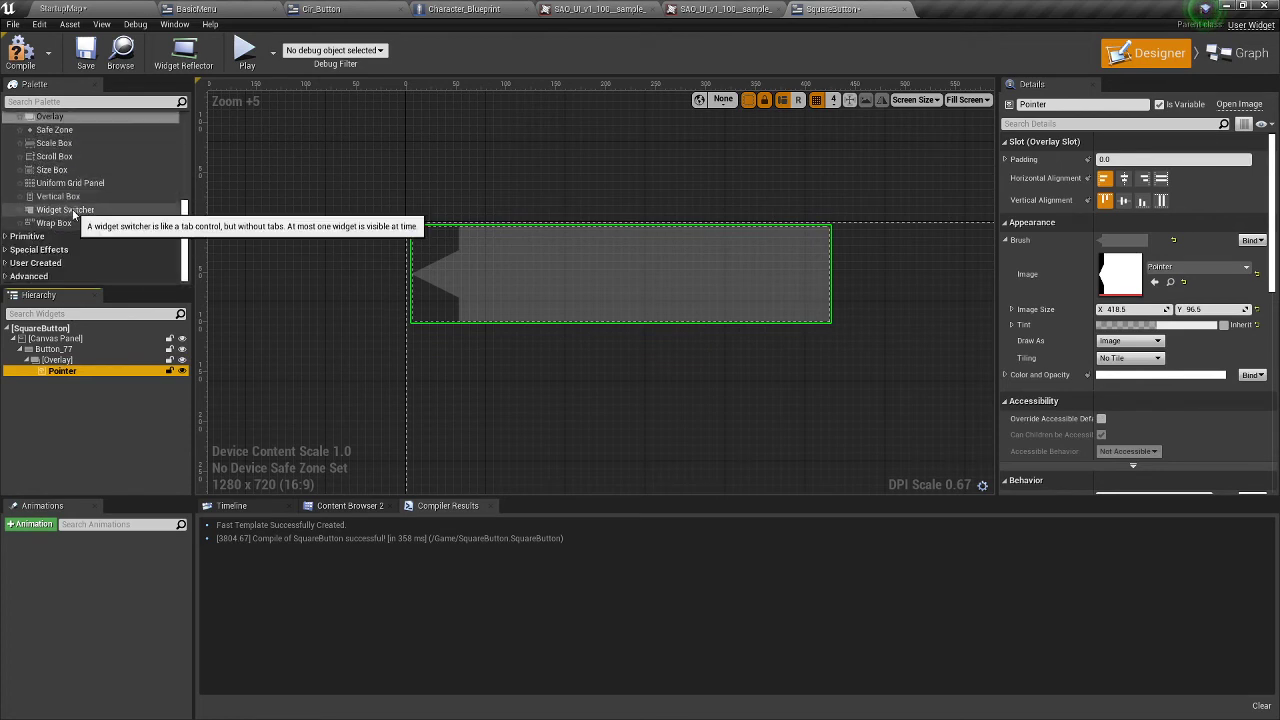
scroll(72, 208, "up", 4)
scroll(72, 208, "up", 3)
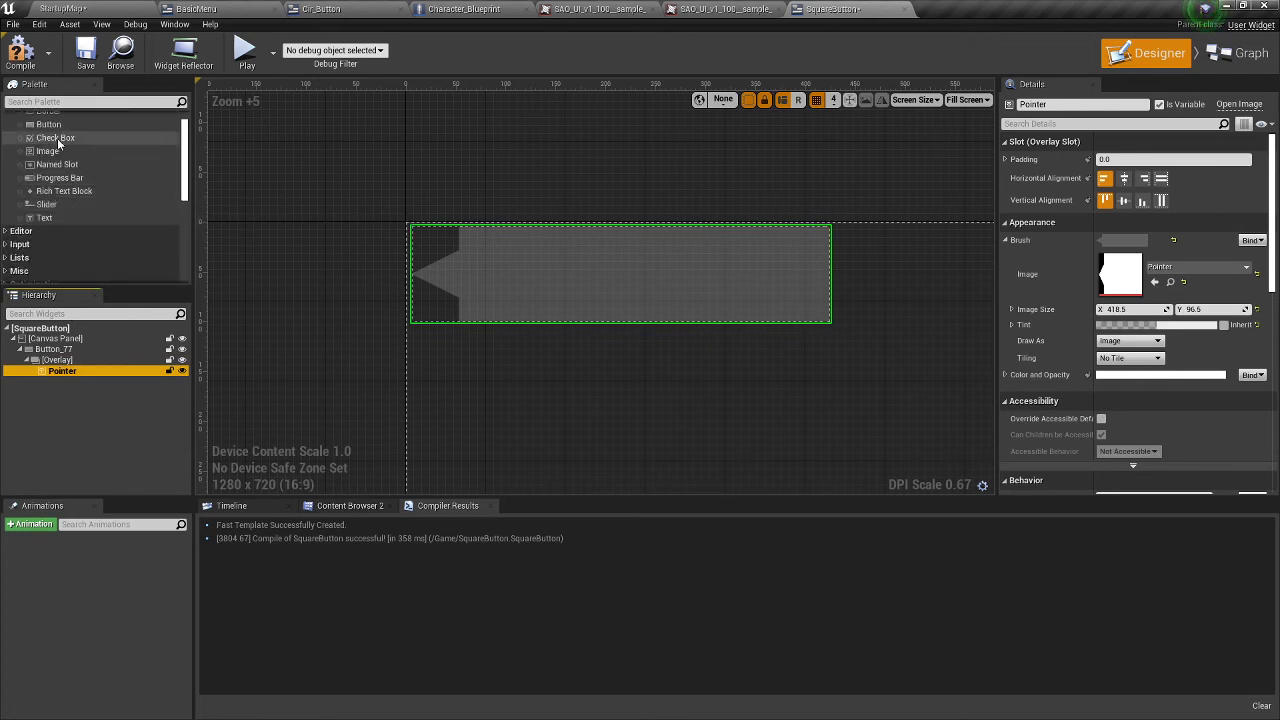
left_click_drag(47, 150, 72, 384)
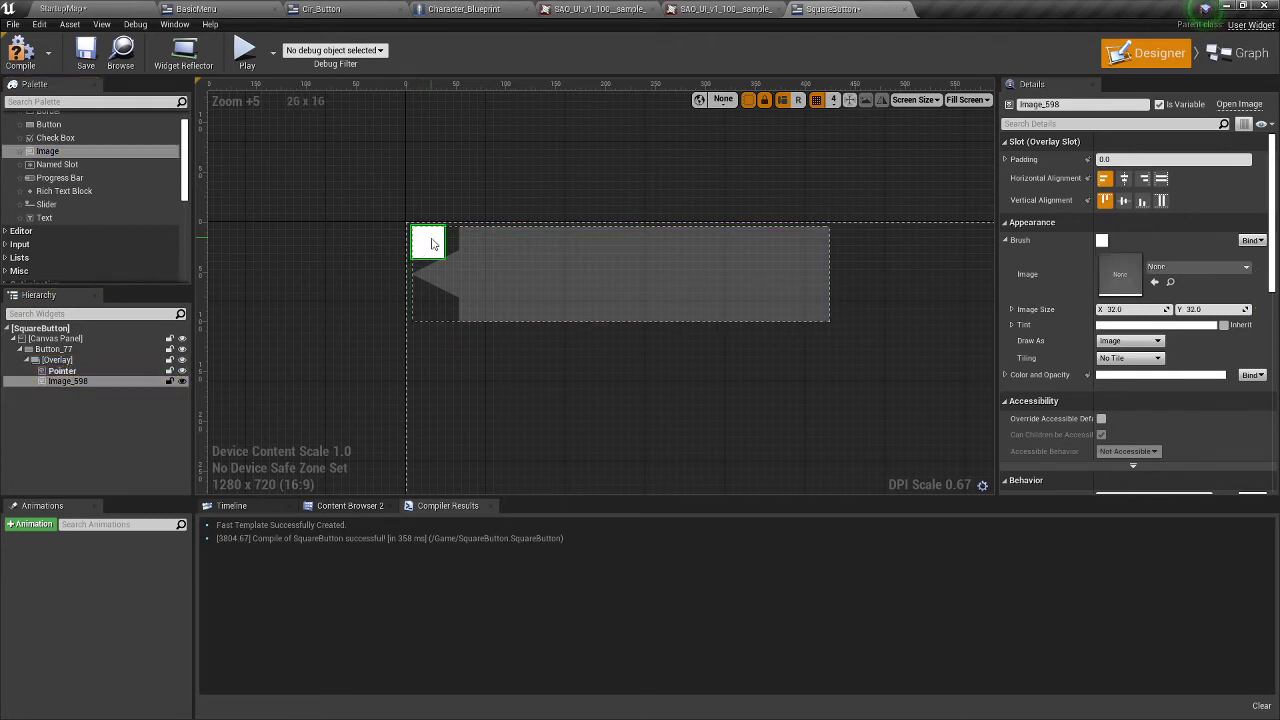
left_click(96, 379)
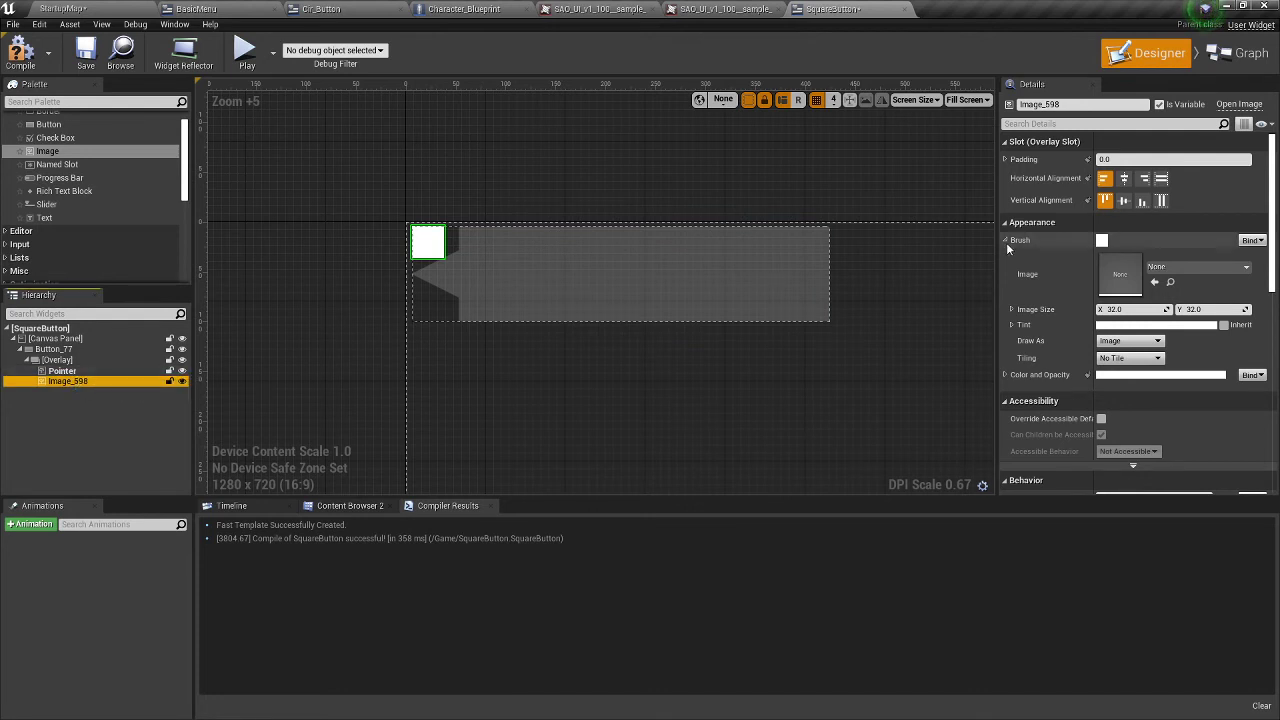
- Try centring the new image horizontally and vertically in the Overlay, and restore its left and top alignment
left_click(1125, 181)
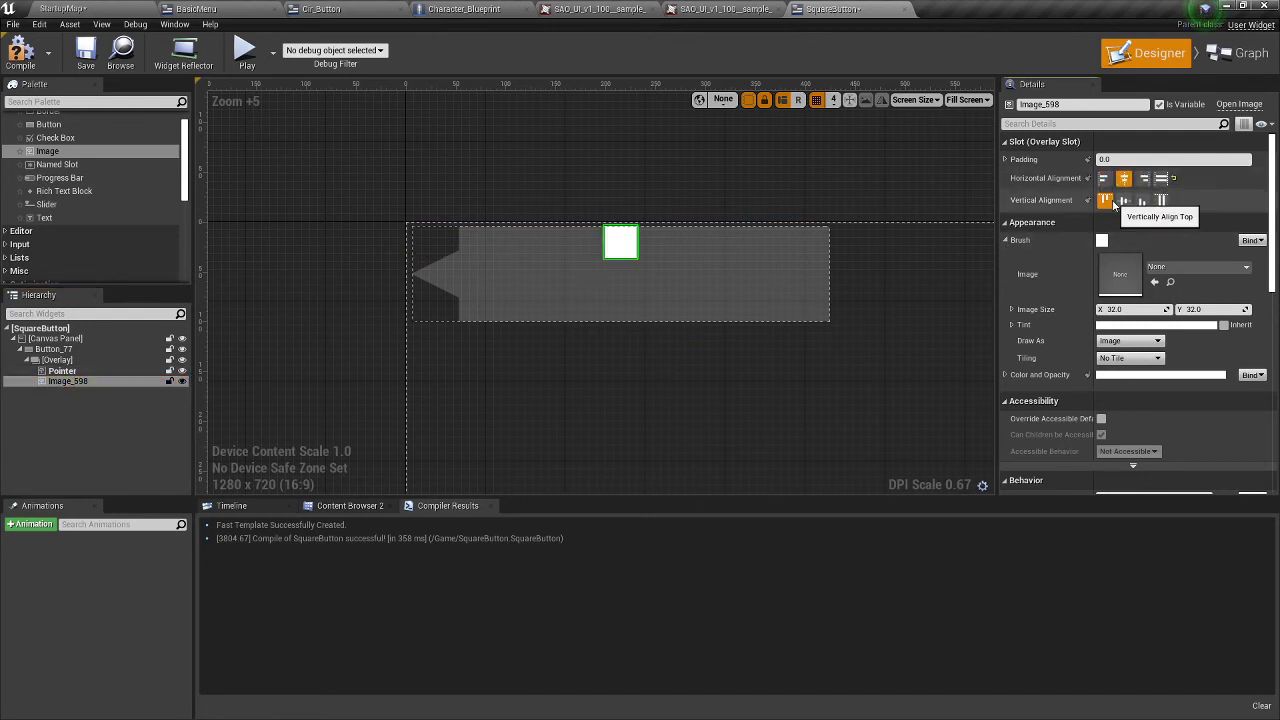
left_click(1123, 200)
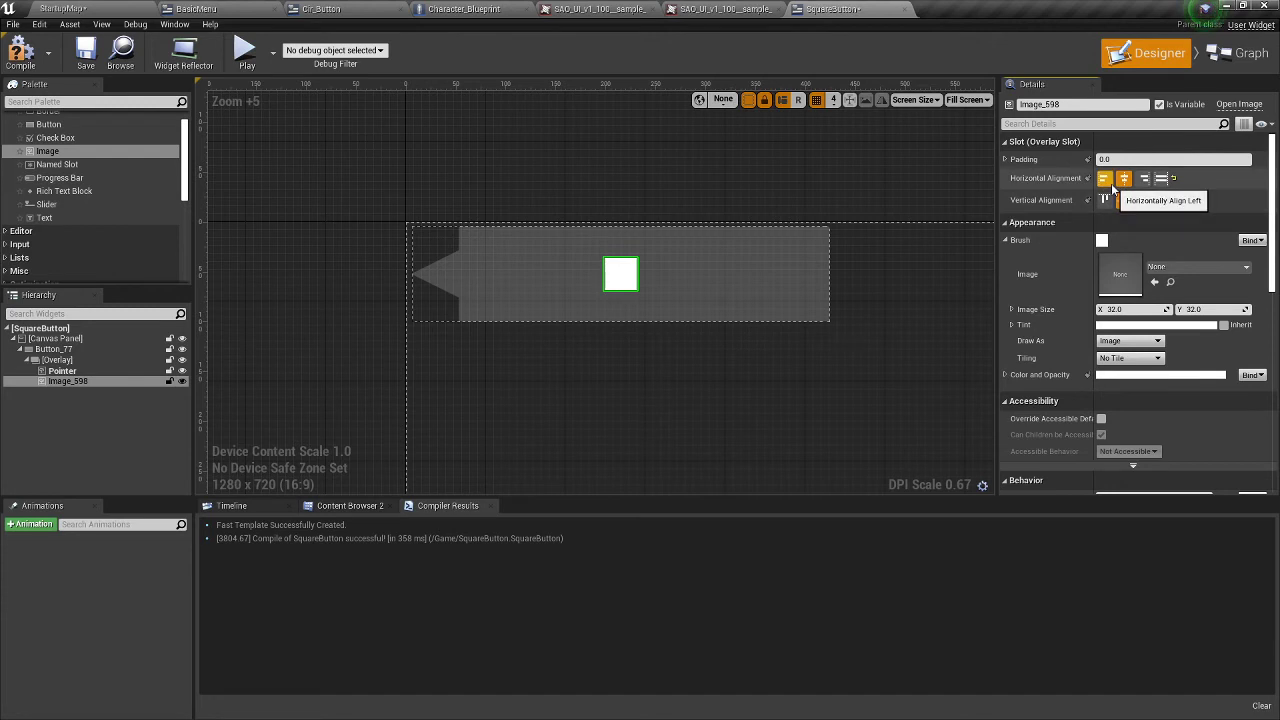
left_click(1103, 178)
left_click(1104, 200)
- Set the new image's left padding in the Overlay slot to 30
left_click(1004, 159)
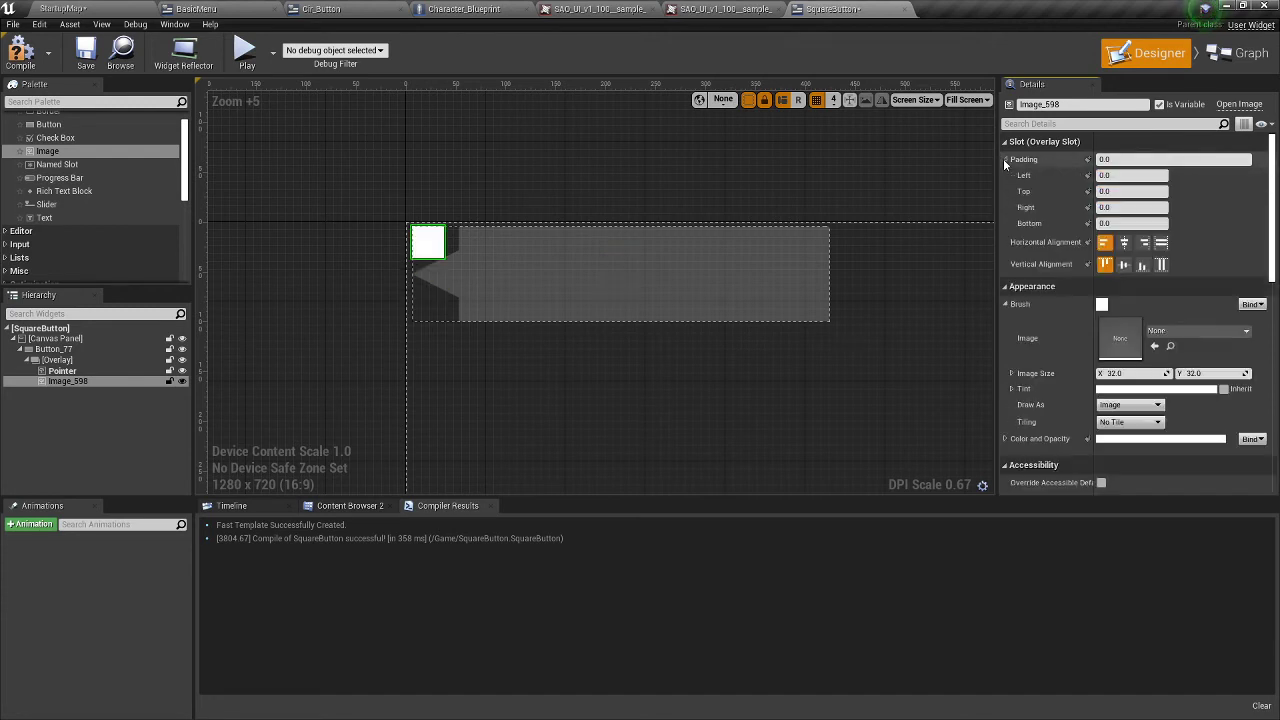
left_click(1100, 176)
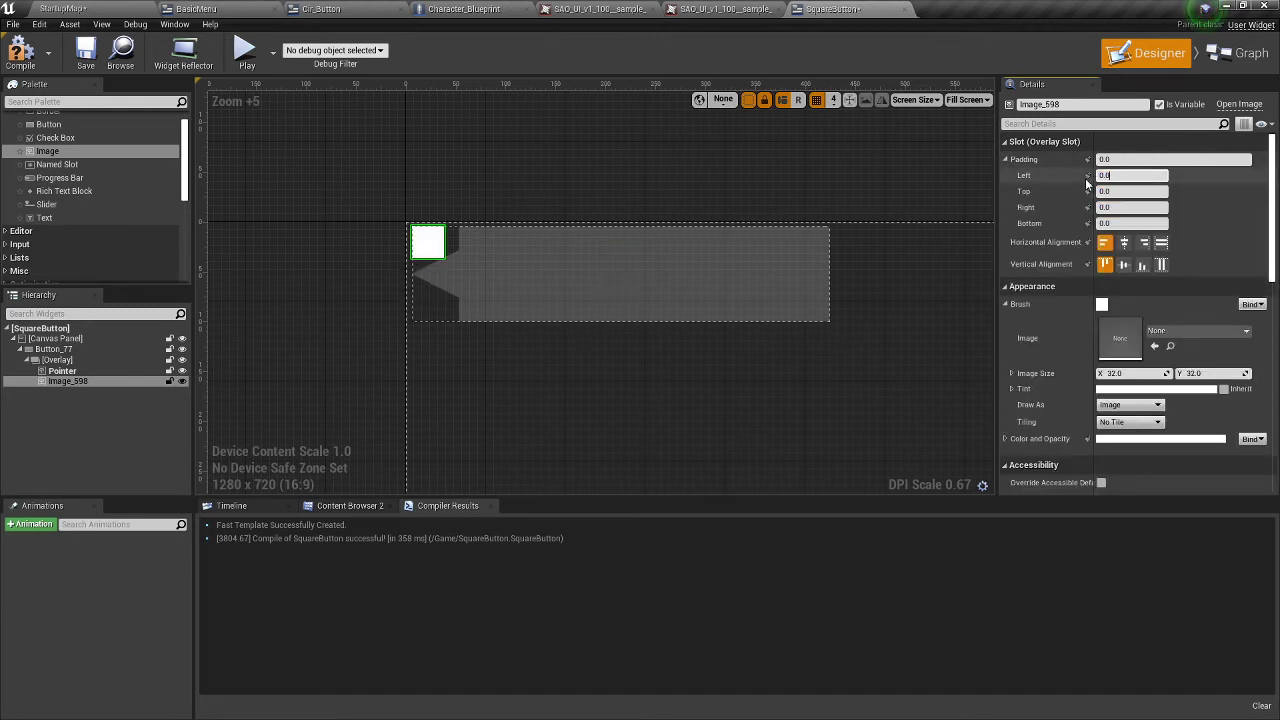
left_click_drag(1119, 176, 1087, 177)
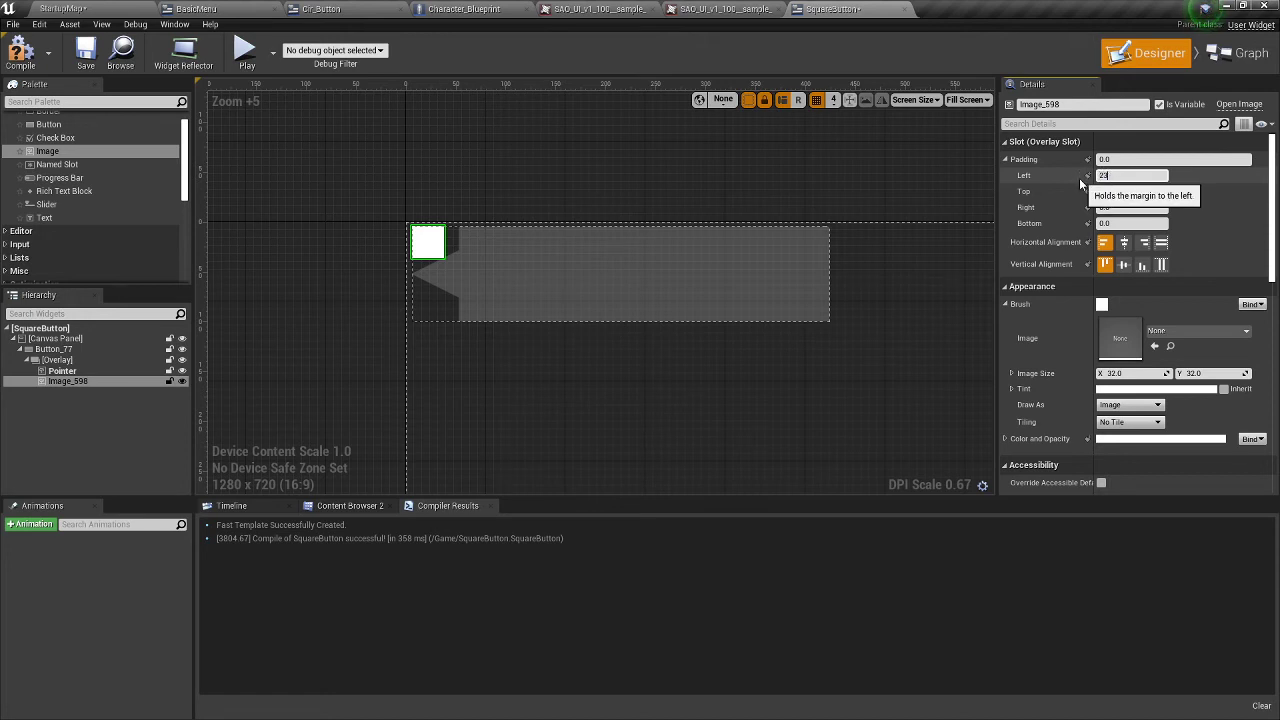
type("30")
key("Return")
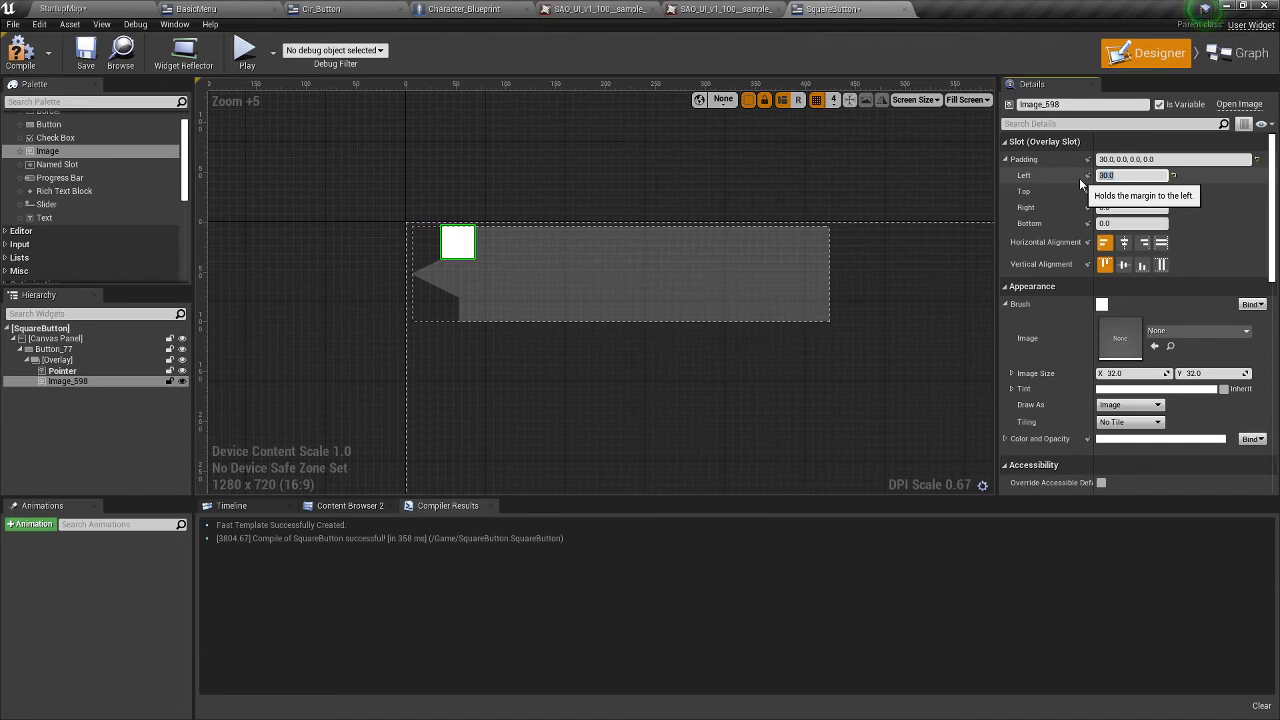
- Set the new image's padding in the Overlay slot to 60 left and 30 top
type("60")
key("Return")
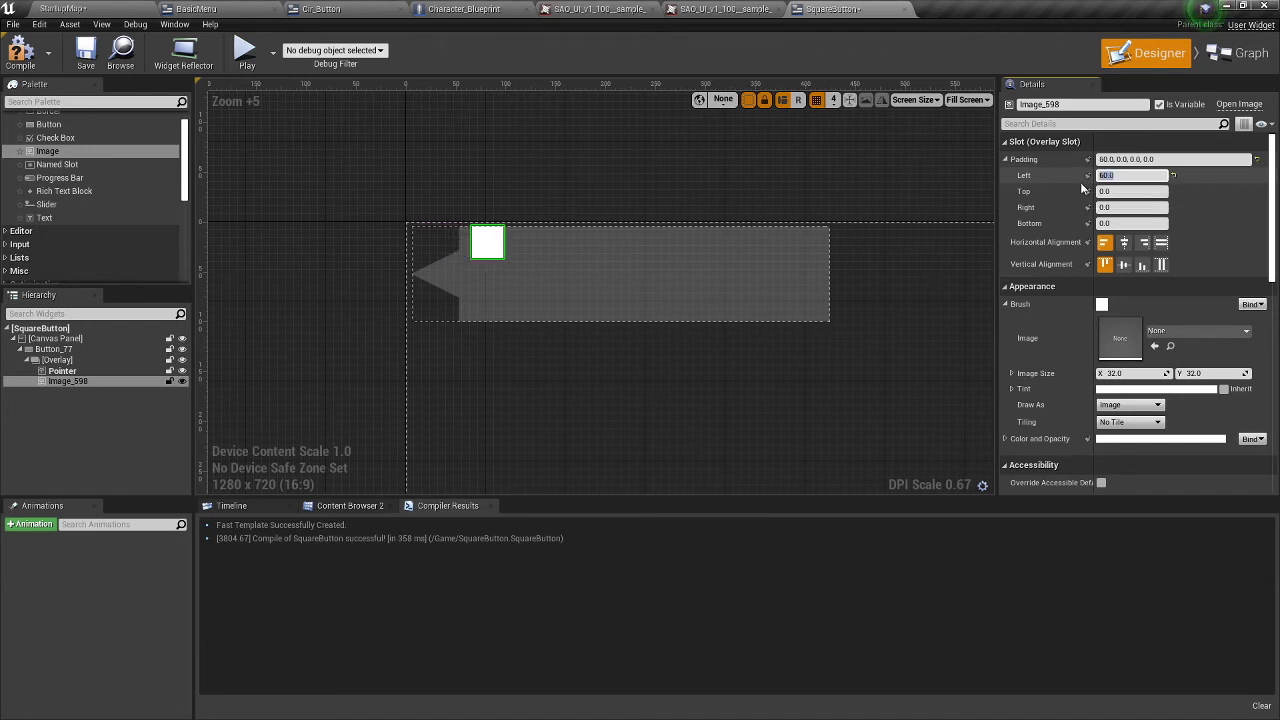
left_click(1126, 193)
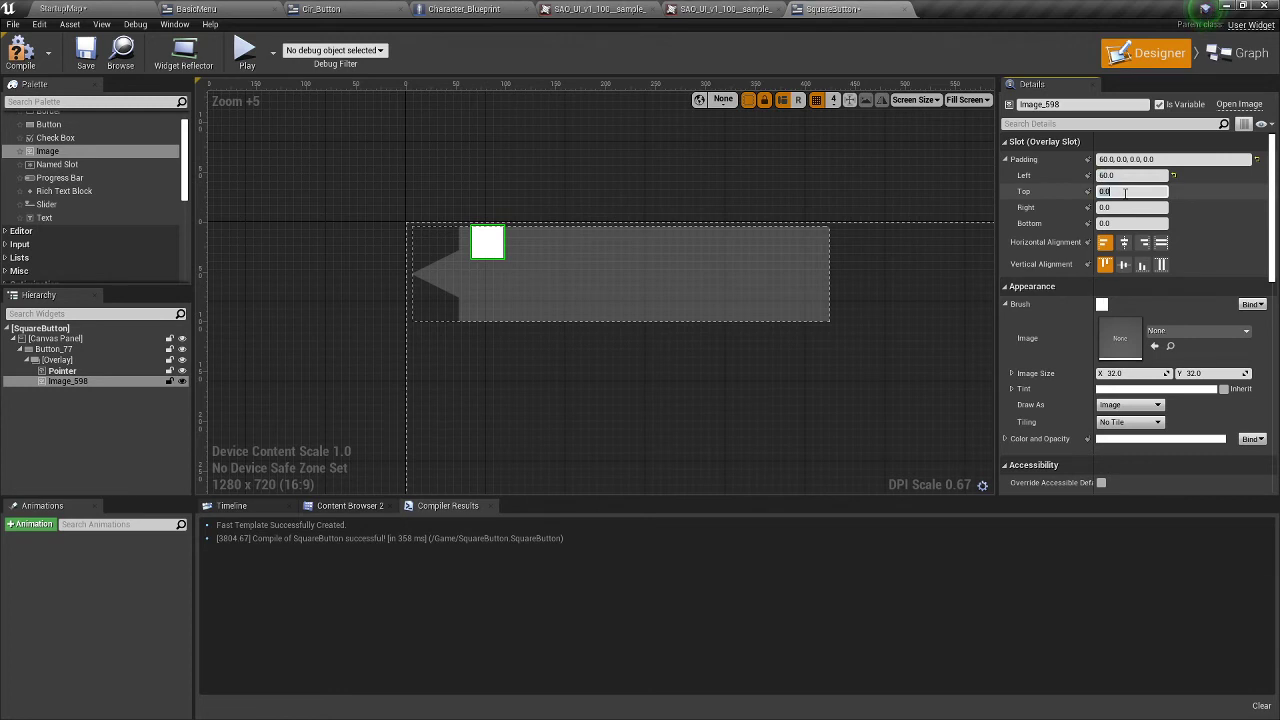
key("Return")
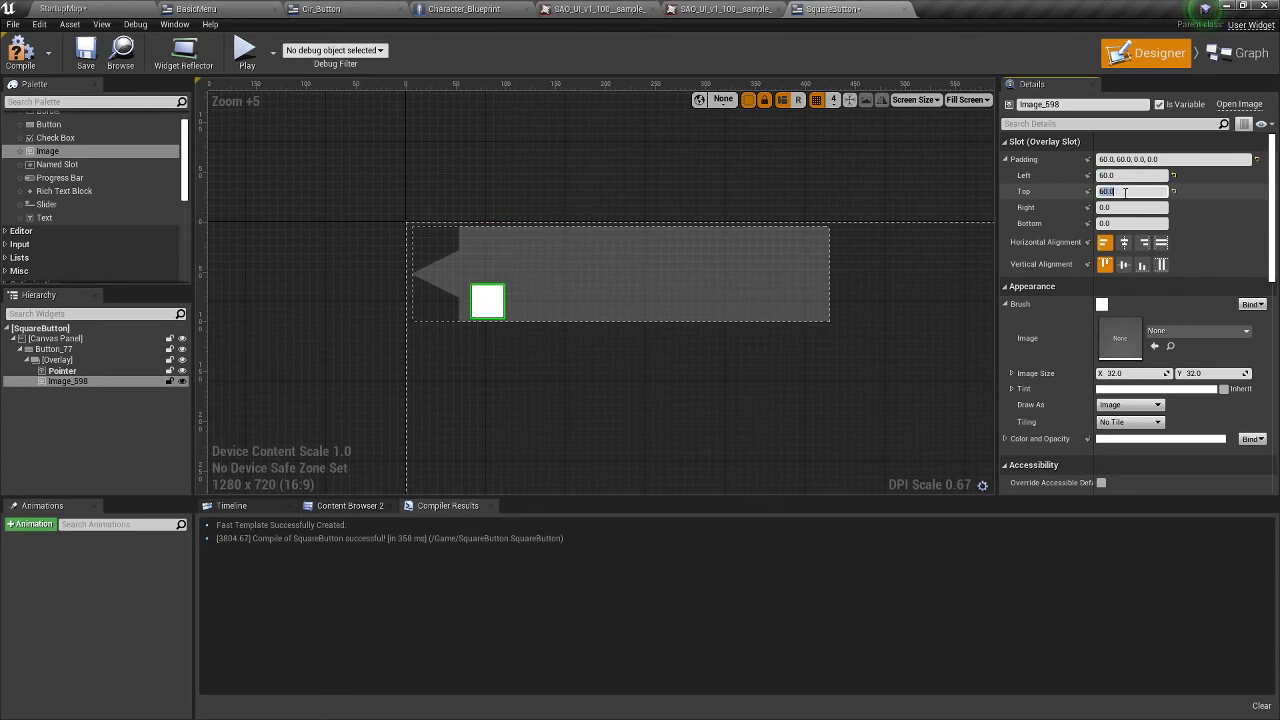
type("30")
key("Return")
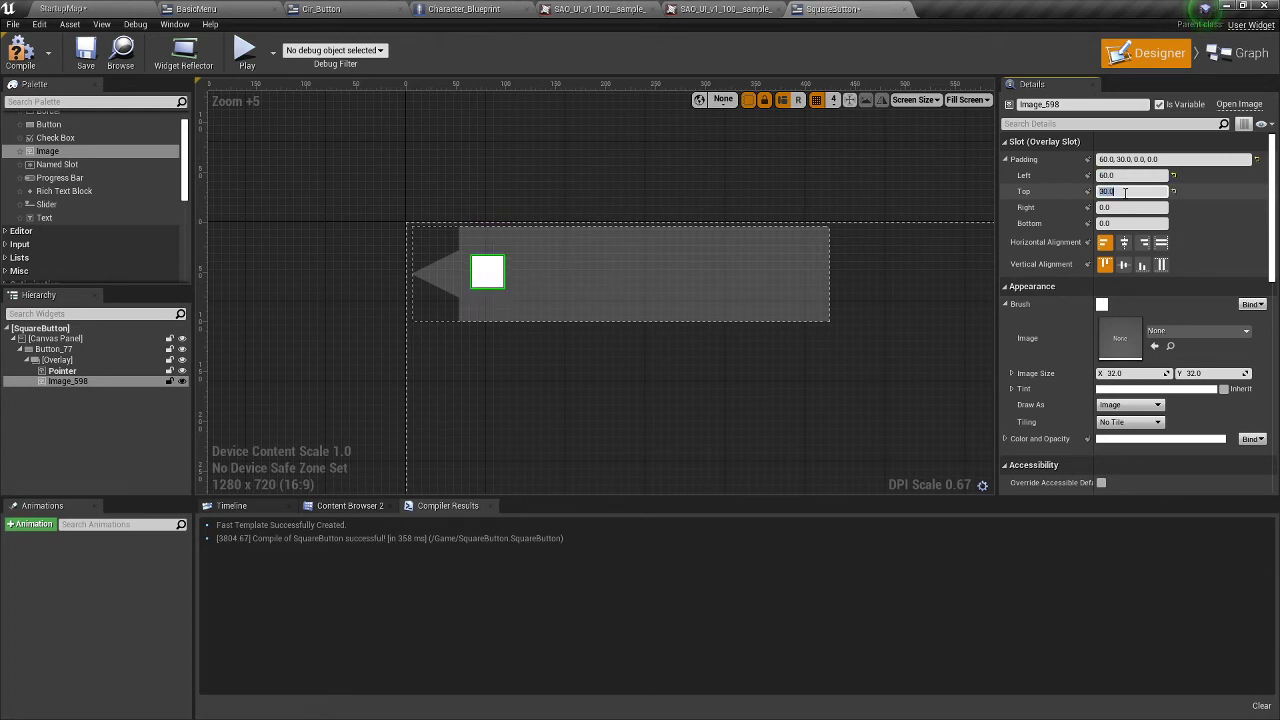
- Assign the Skills_on texture from the 3_Menu-2 folder as the new image's brush
left_click(1163, 332)
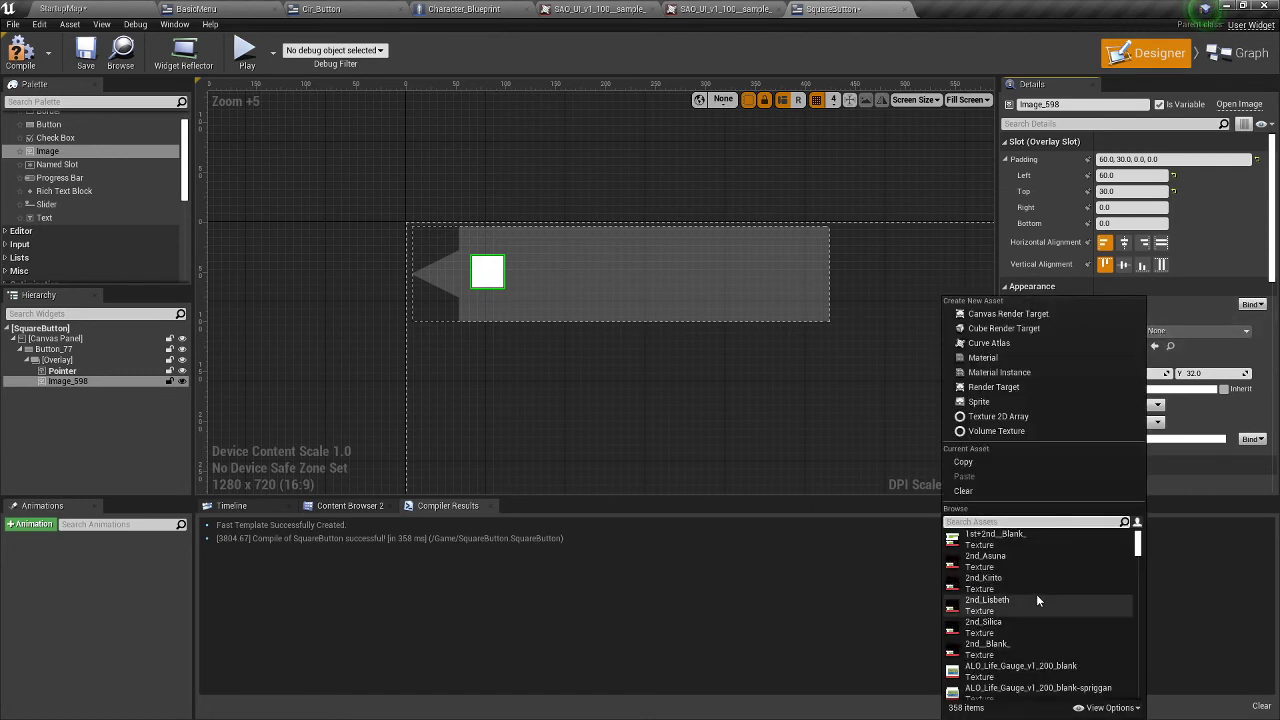
left_click(345, 505)
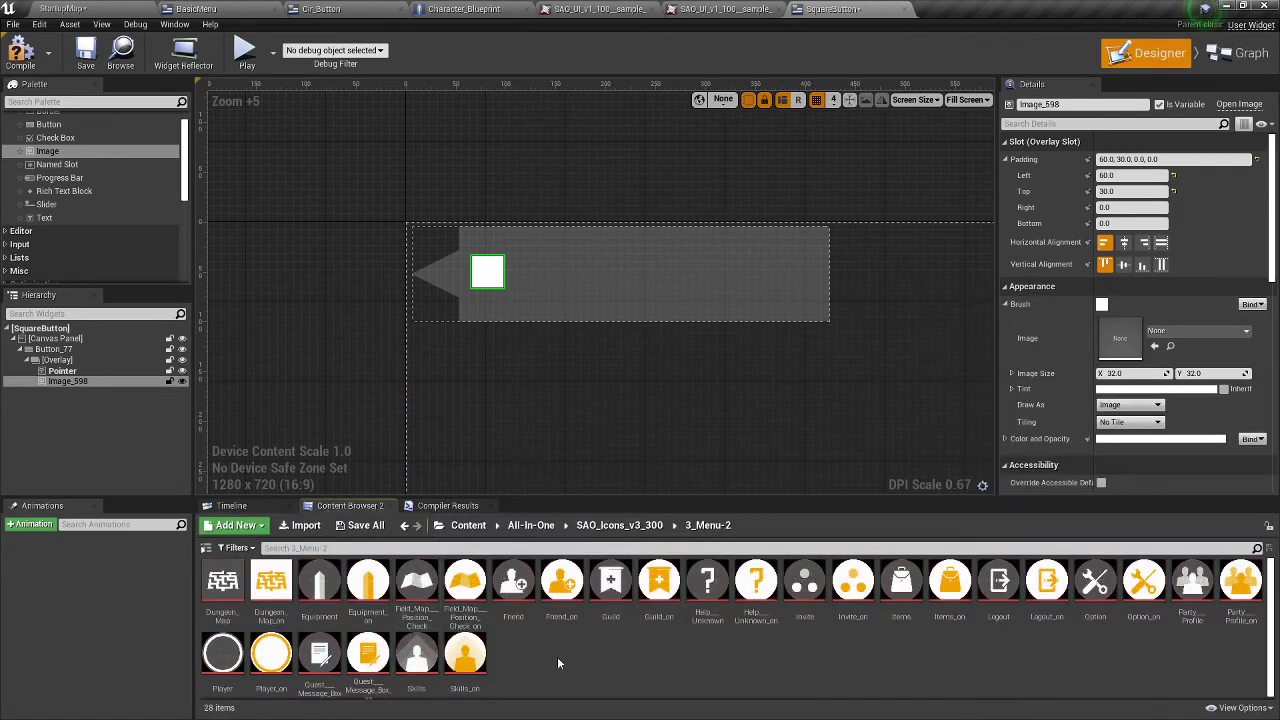
key("alt+Tab")
key("alt+Tab")
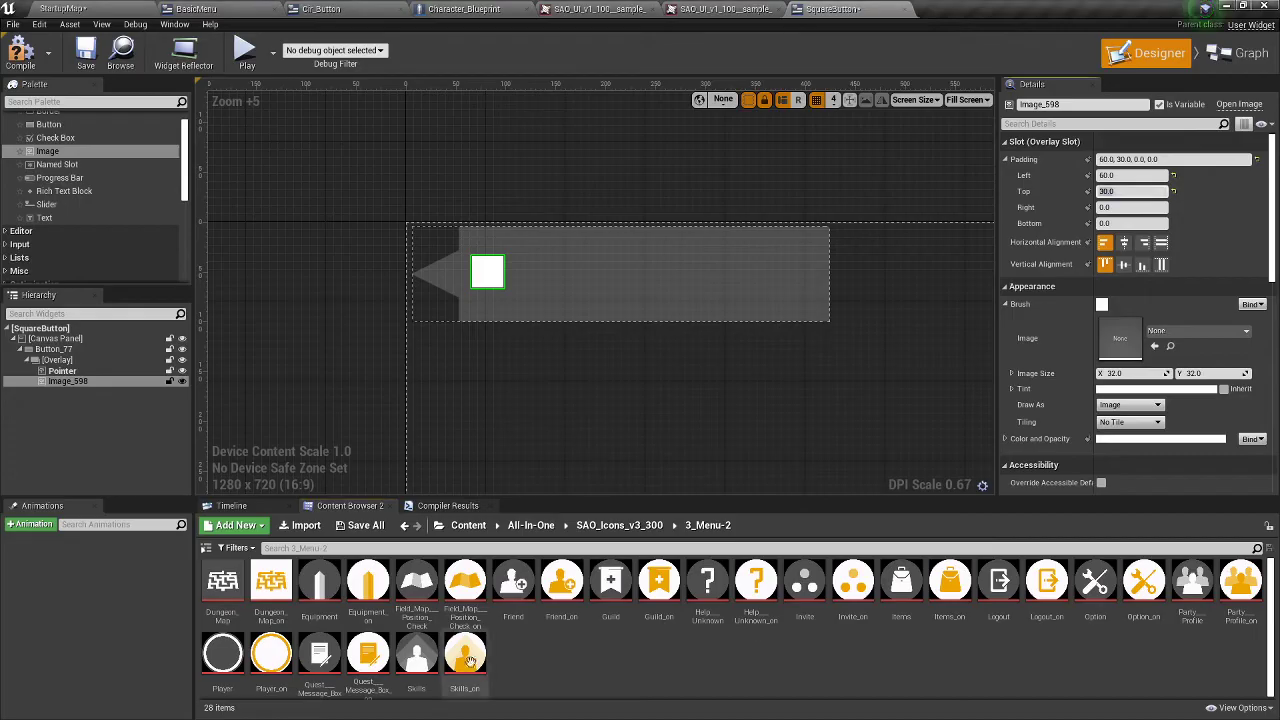
mouse_move(465, 655)
left_mouse_down()
mouse_move(1190, 348)
mouse_move(1120, 336)
left_mouse_up()
- Set the Skills_on image's brush size to 60 by 30
scroll(514, 302, "down", 12)
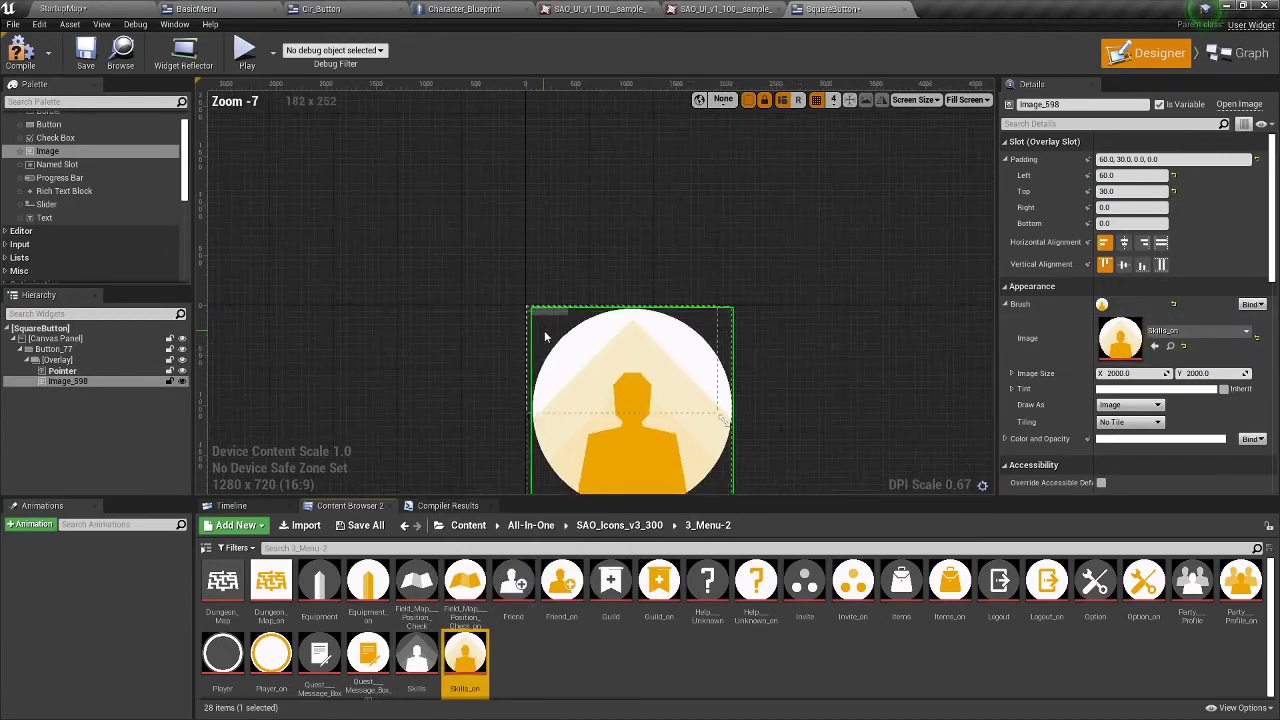
scroll(590, 372, "up", 1)
scroll(590, 372, "down", 3)
left_click(83, 382)
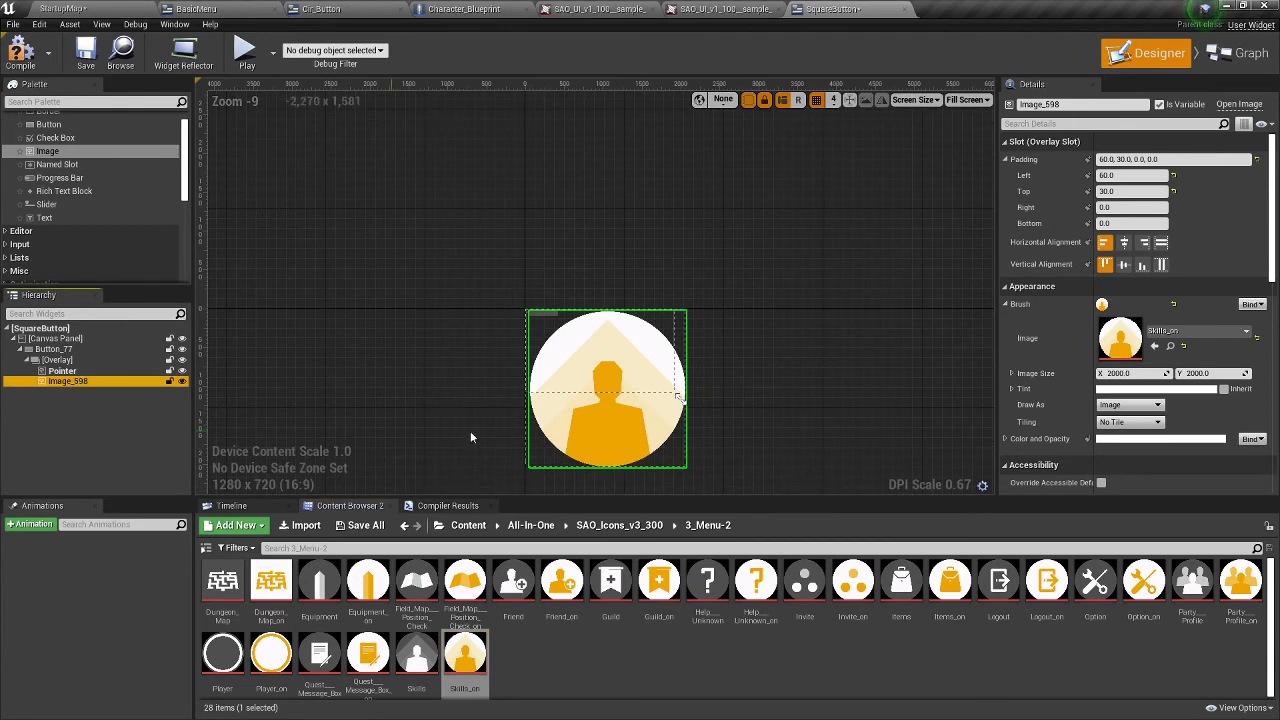
right_click_drag(603, 427, 581, 331)
scroll(592, 408, "up", 3)
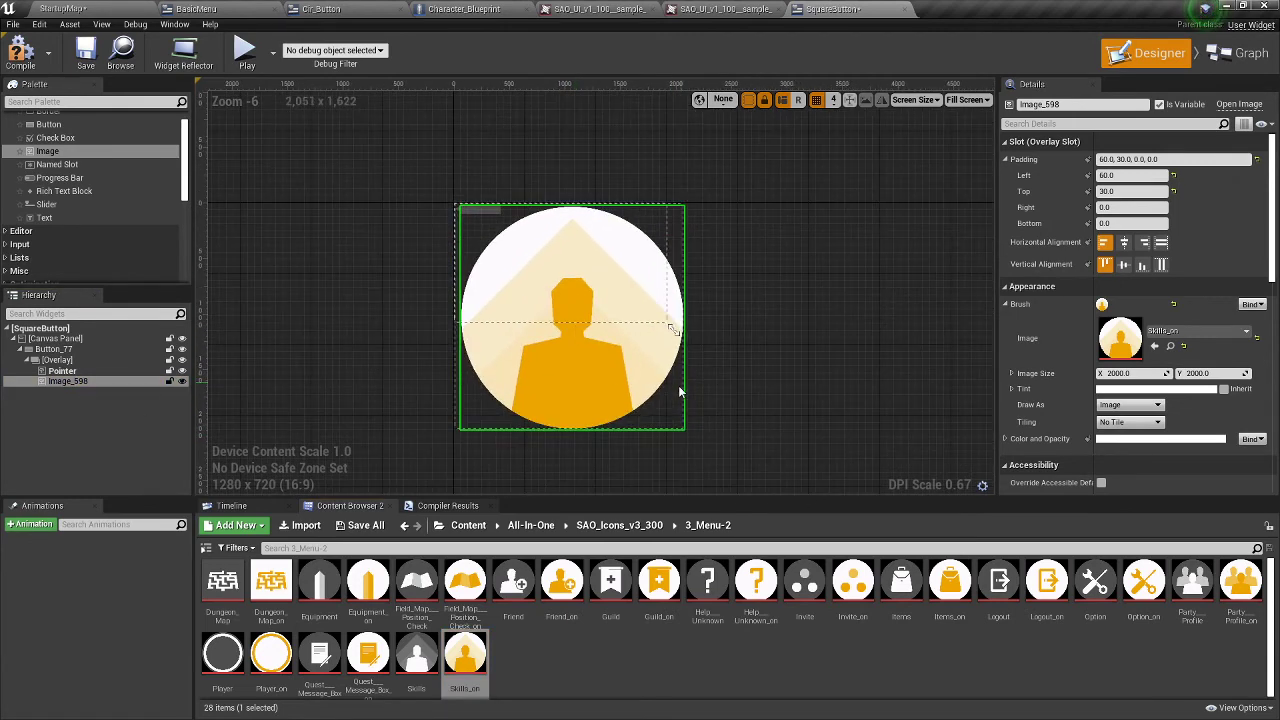
left_click_drag(1135, 373, 1116, 373)
left_click(1140, 373)
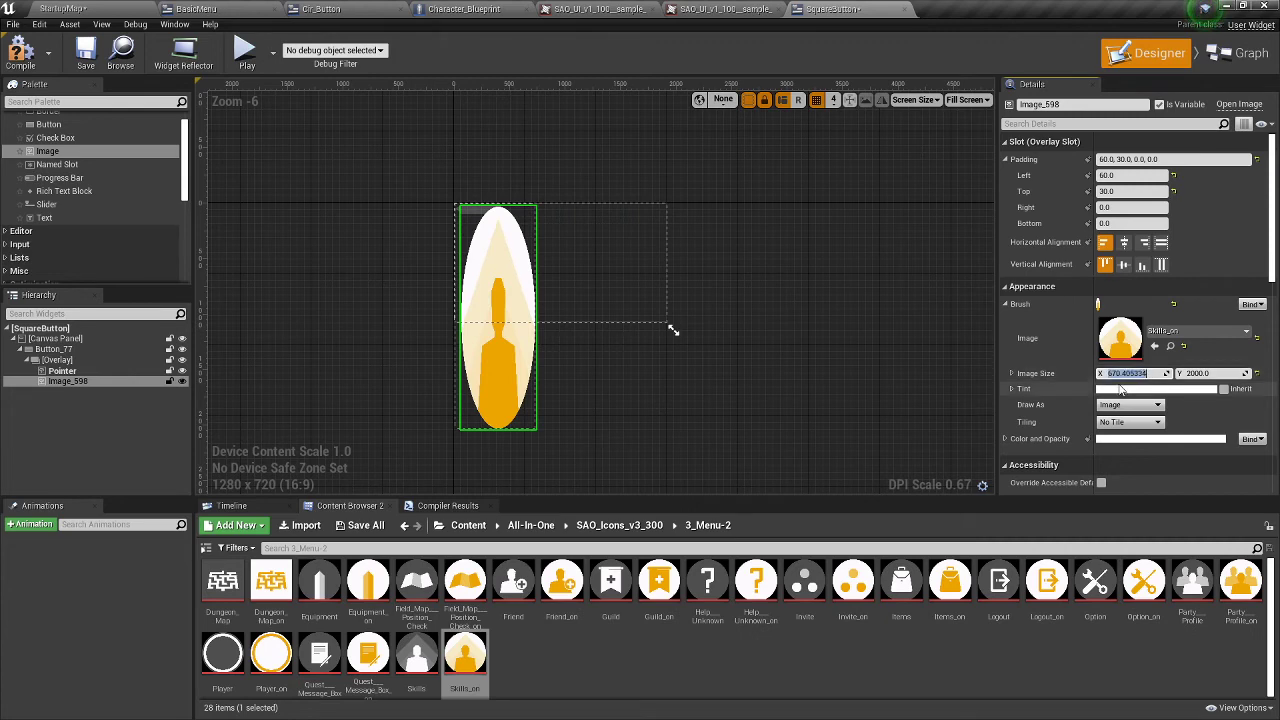
type("60")
key("Tab")
type("3")
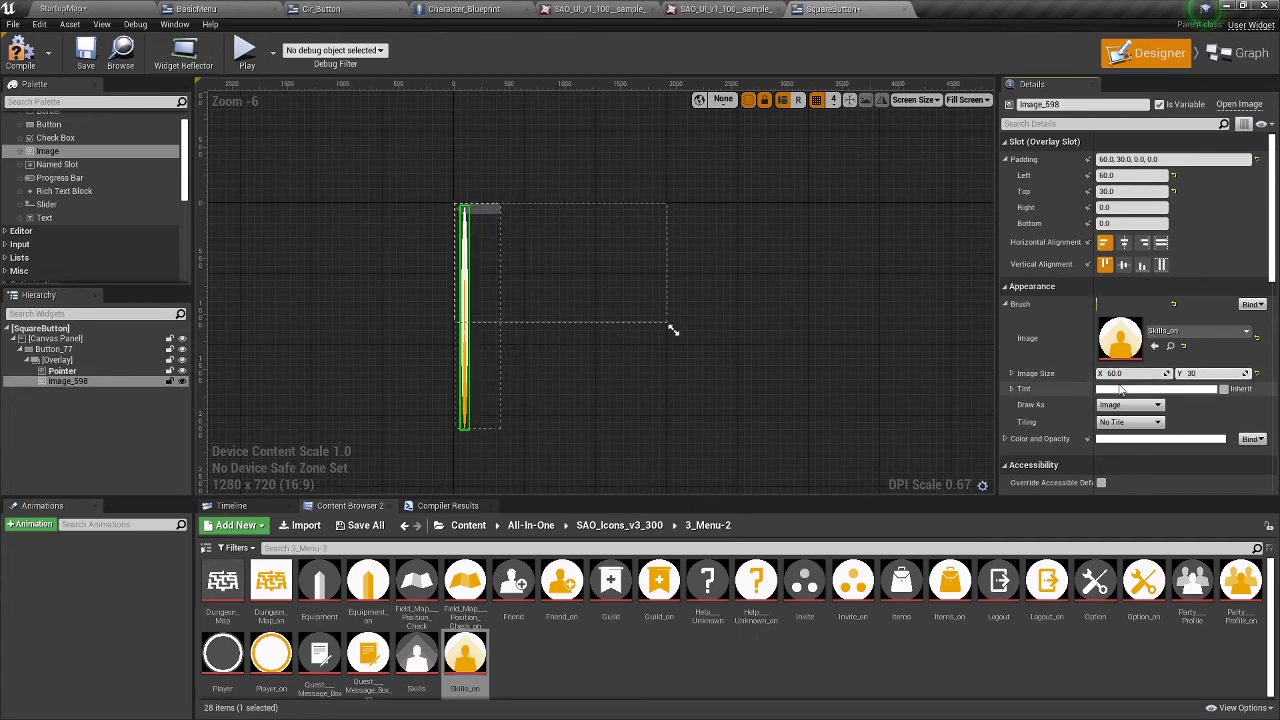
key("Return")
- Set the Skills_on image's brush height to 60 so the icon is round
scroll(465, 250, "up", 9)
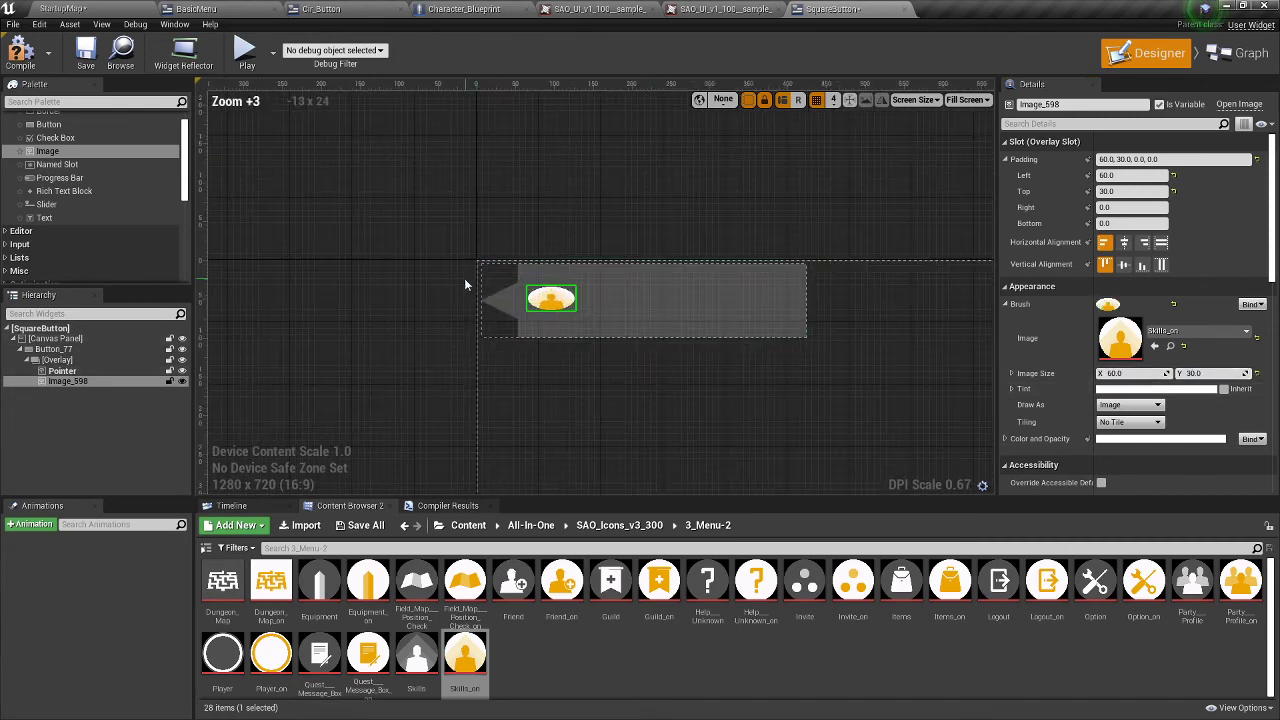
scroll(465, 285, "up", 5)
left_click(1216, 373)
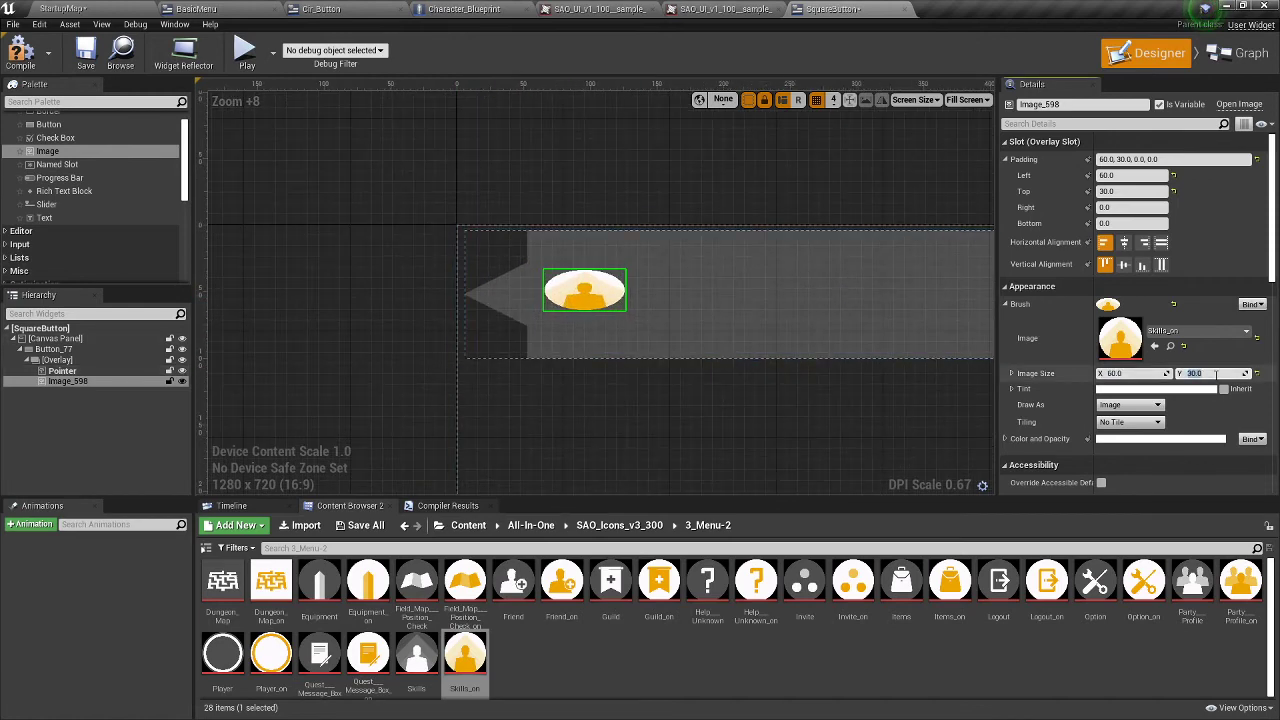
type("60")
key("Return")
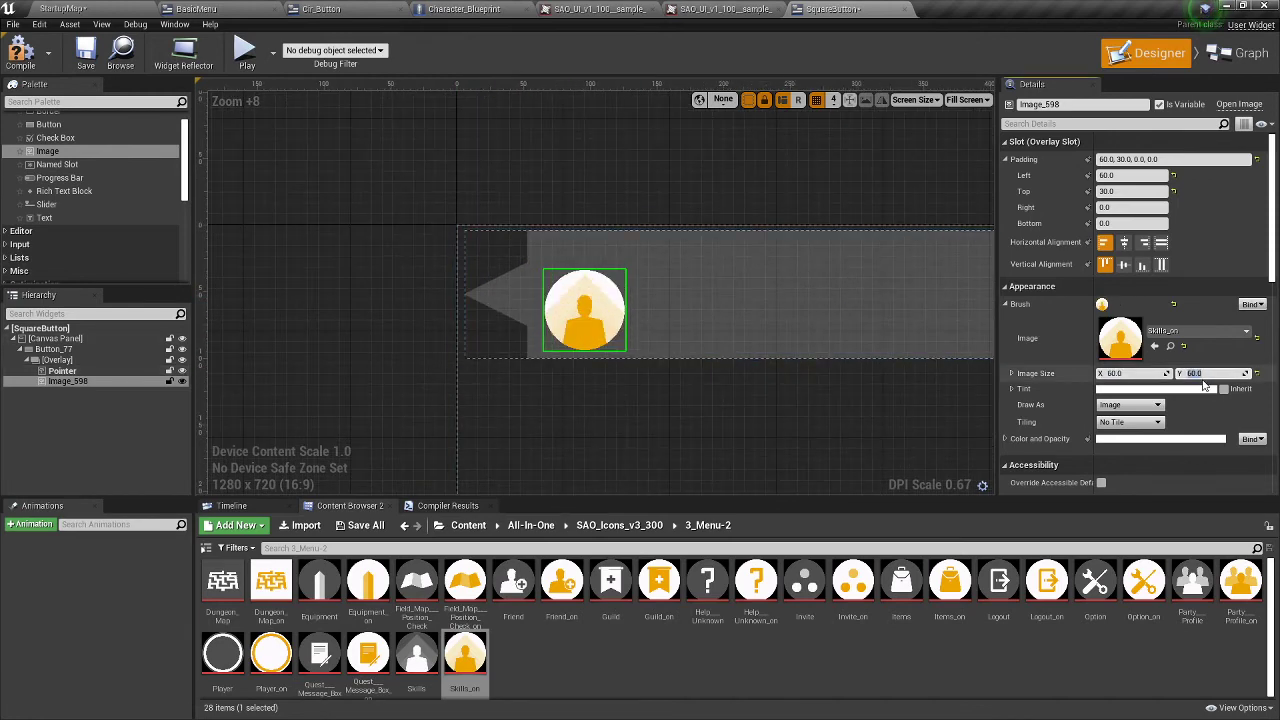
- Set the icon's image size to 50 by 50 and its slot padding to 100 left and 20 top
left_click(1119, 190)
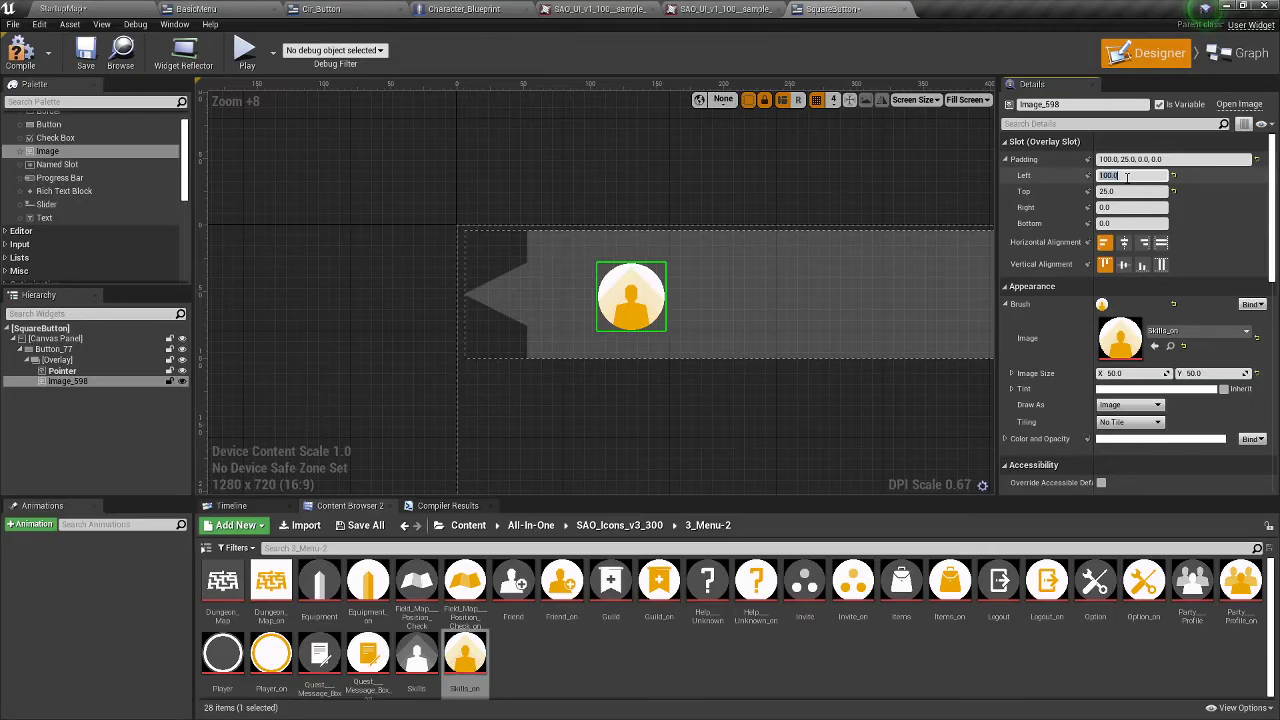
left_click(1122, 192)
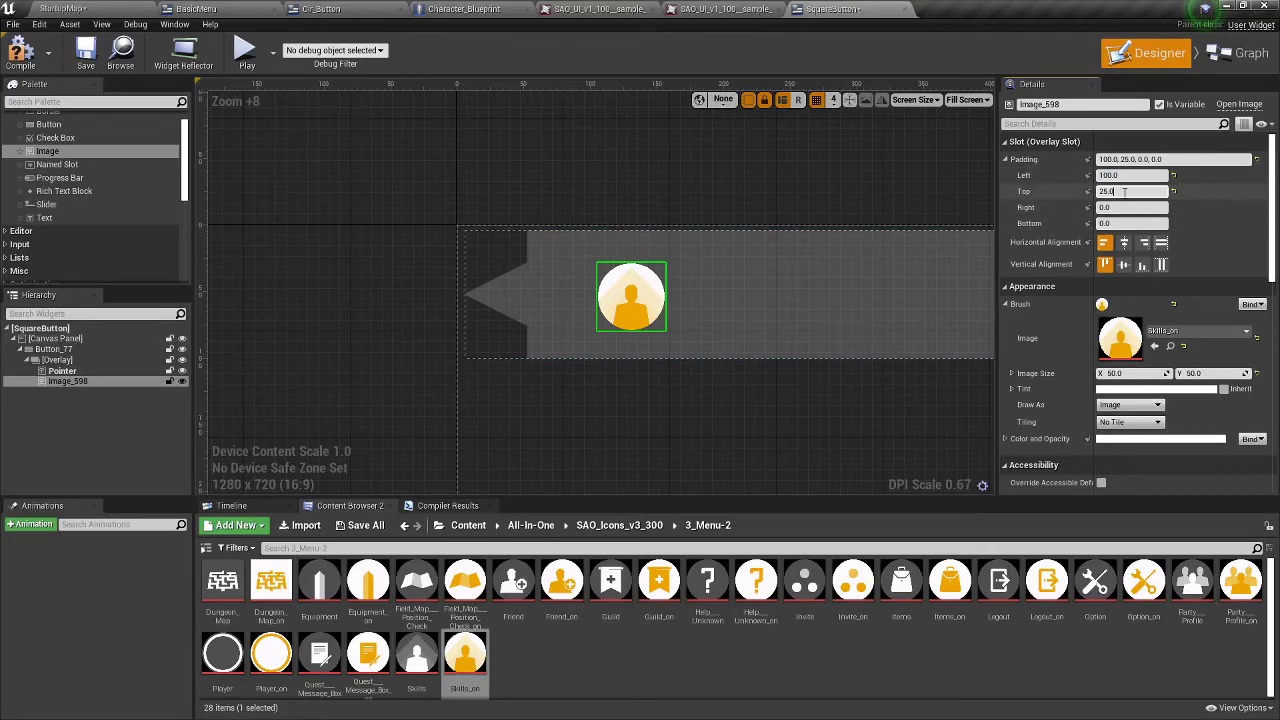
type("20")
key("Return")
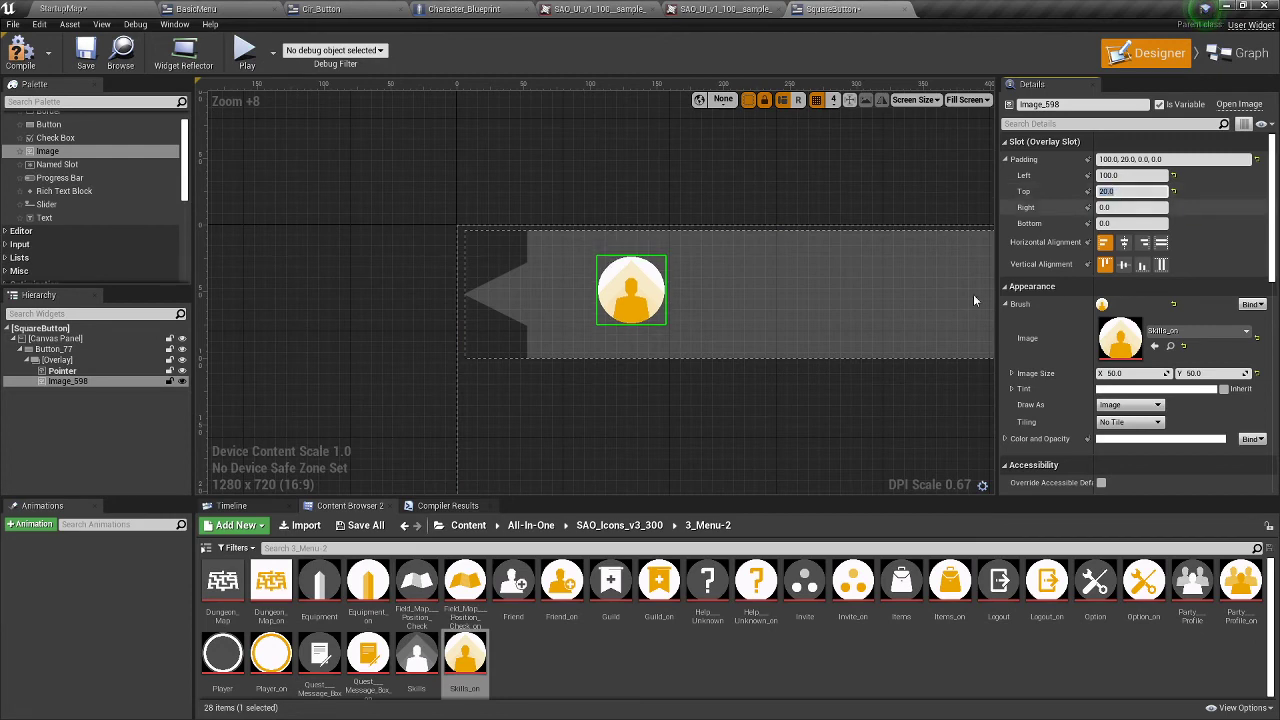
- Rename the icon image in the Overlay as IconImage
right_click_drag(790, 467, 544, 494)
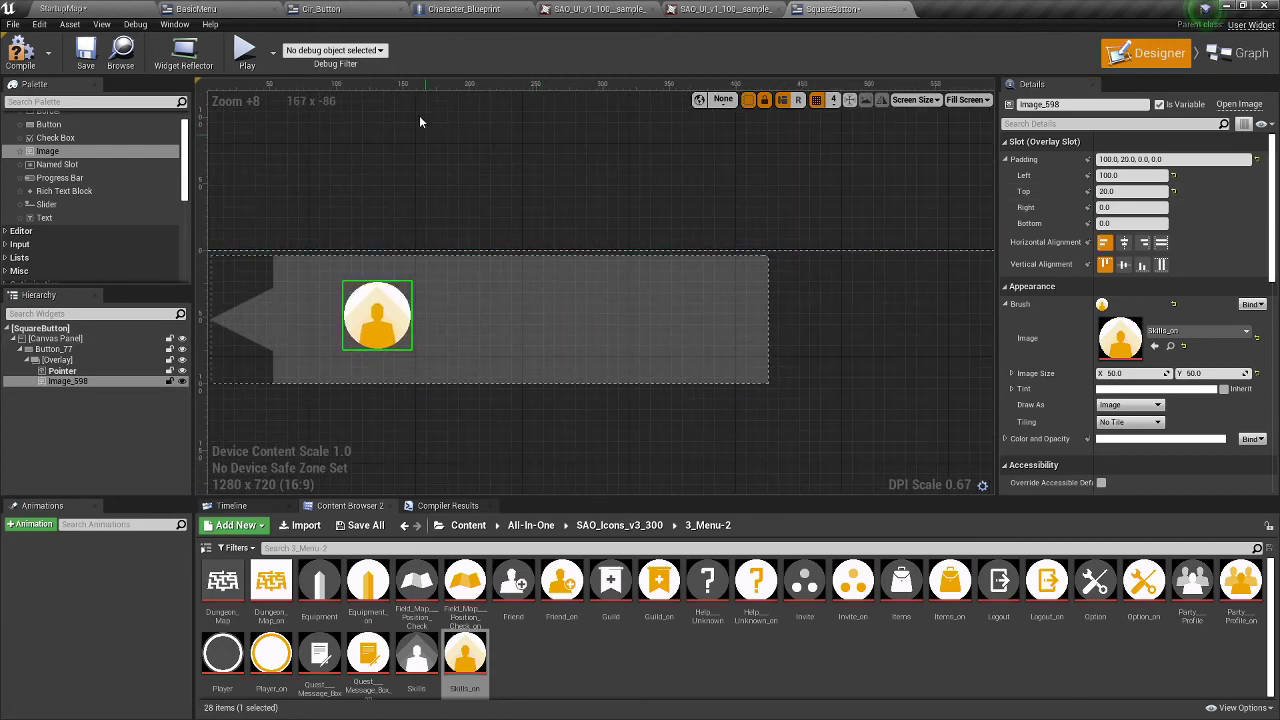
left_click(80, 382)
left_click(78, 383)
type("Icon")
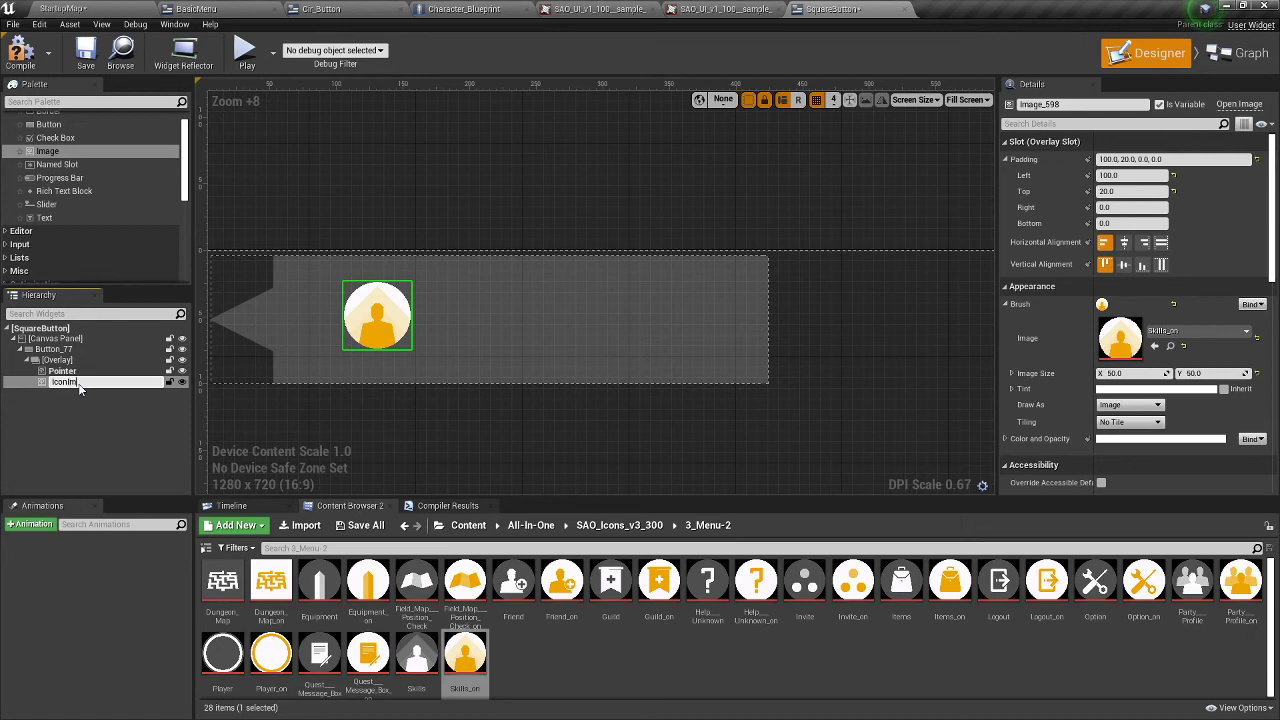
key("Return")
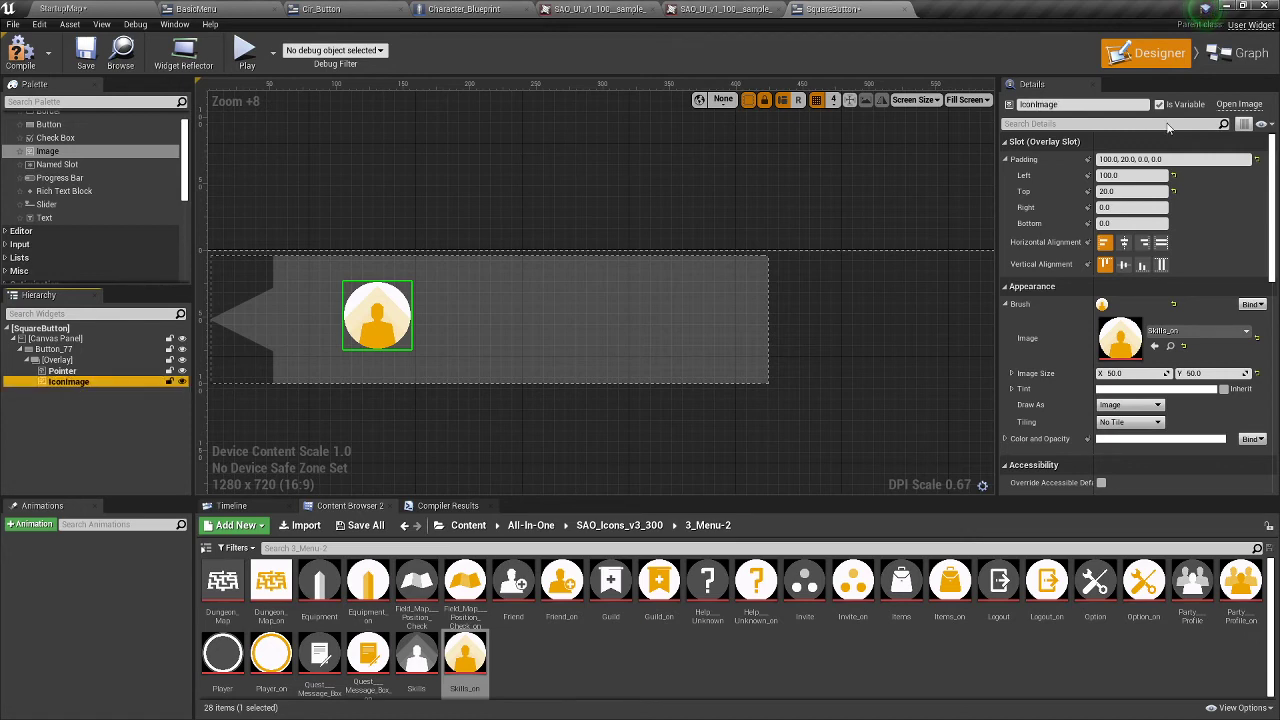
- Move the entry node of the Set Pointer Color function graph farther away from the other nodes
left_click(1232, 56)
scroll(651, 269, "down", 5)
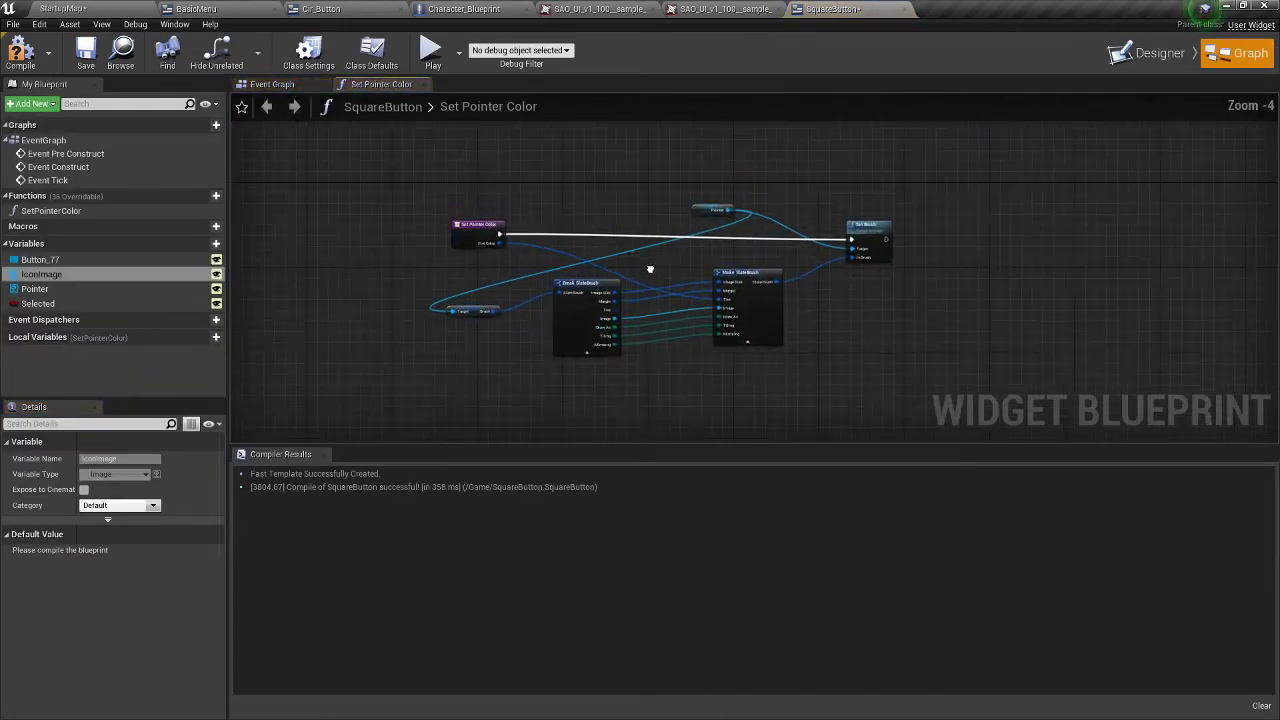
left_click_drag(513, 252, 379, 246)
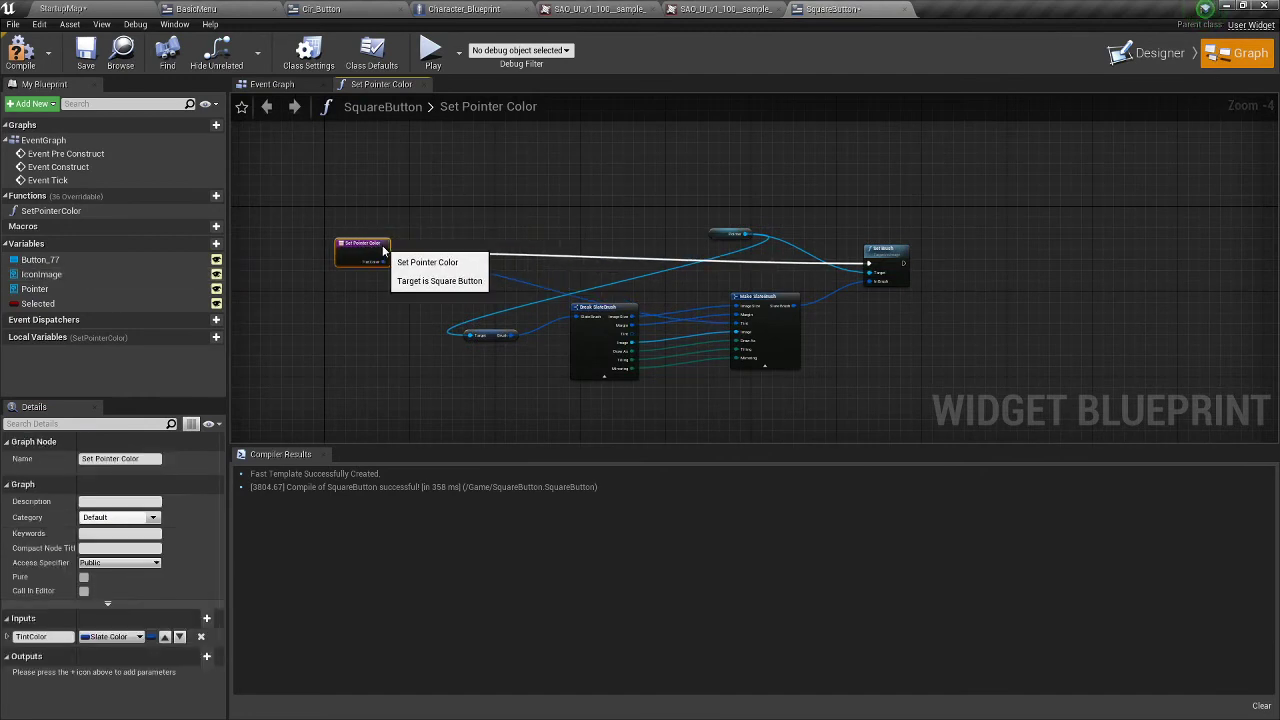
left_click(706, 181)
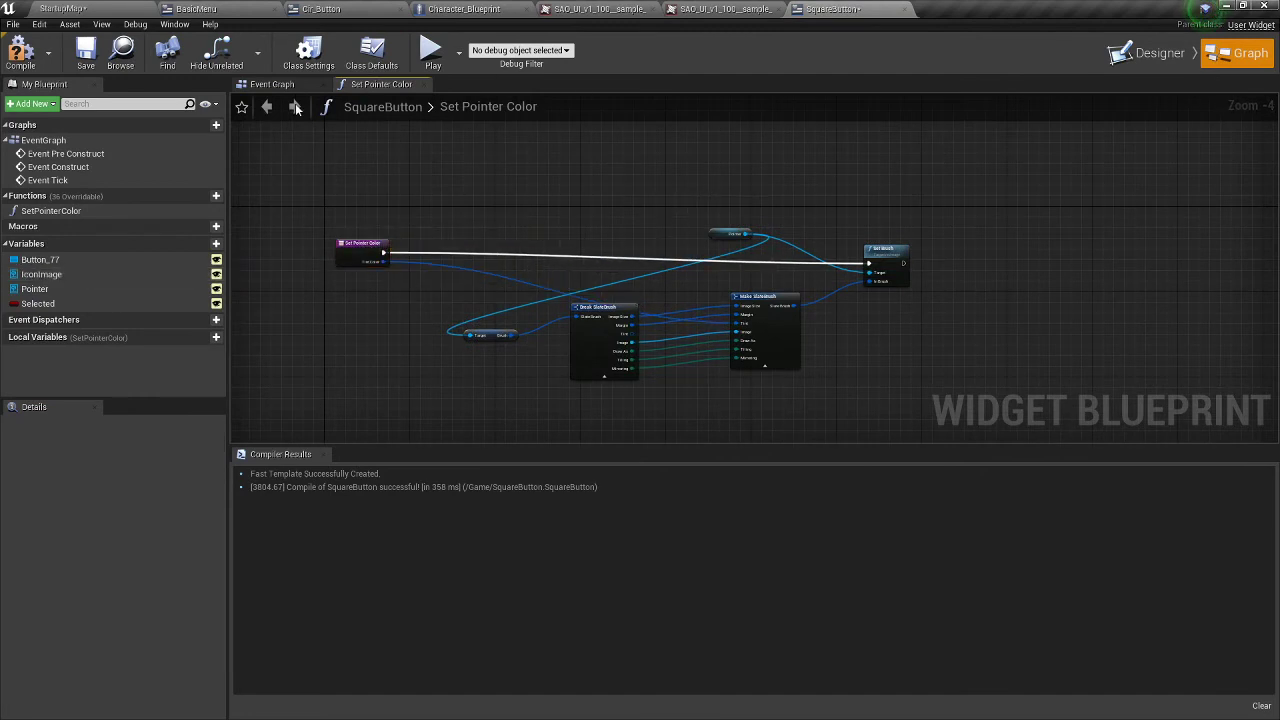
- Select the IconImage variable and examine the icon's brush settings in the widget designer
left_click(77, 274)
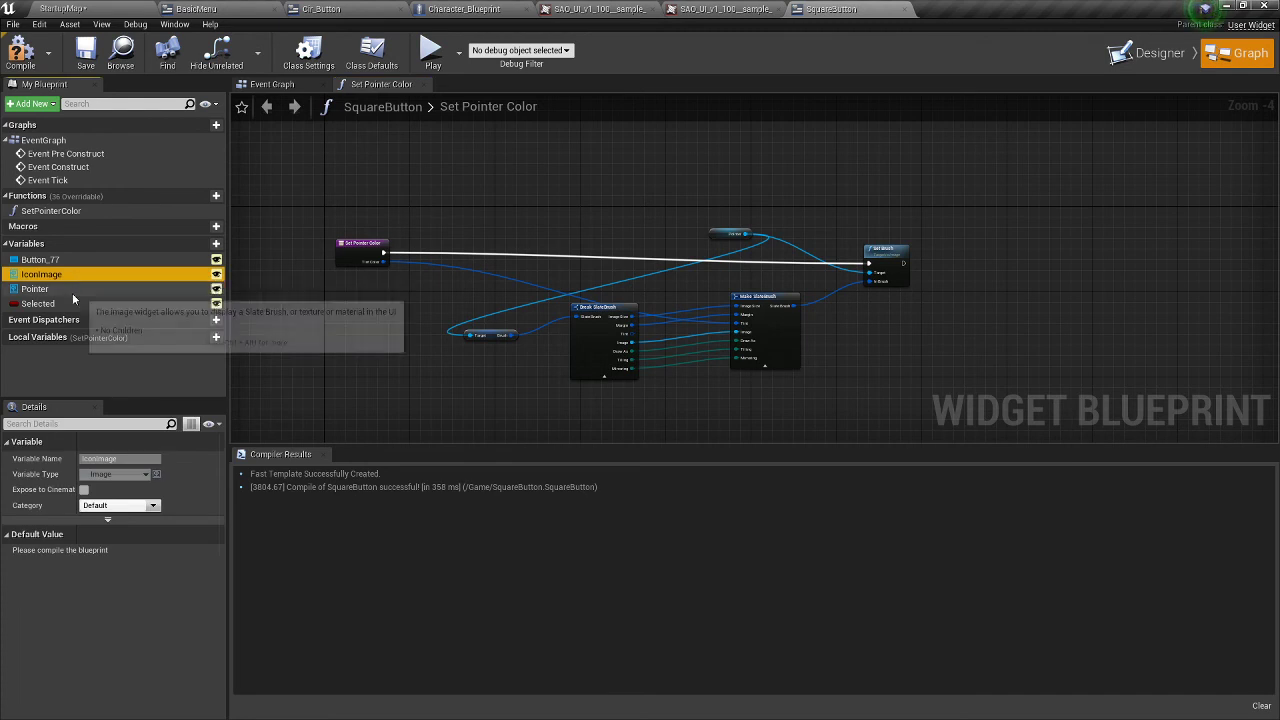
left_click(1142, 54)
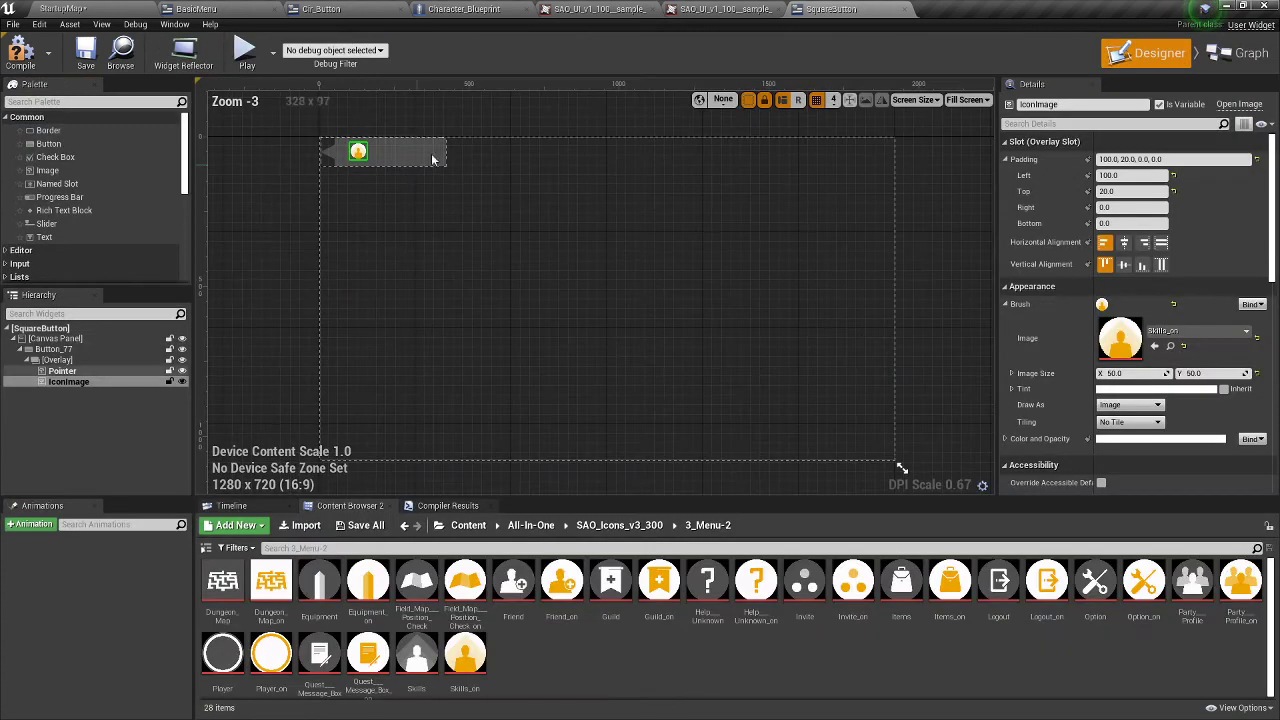
scroll(809, 249, "up", 3)
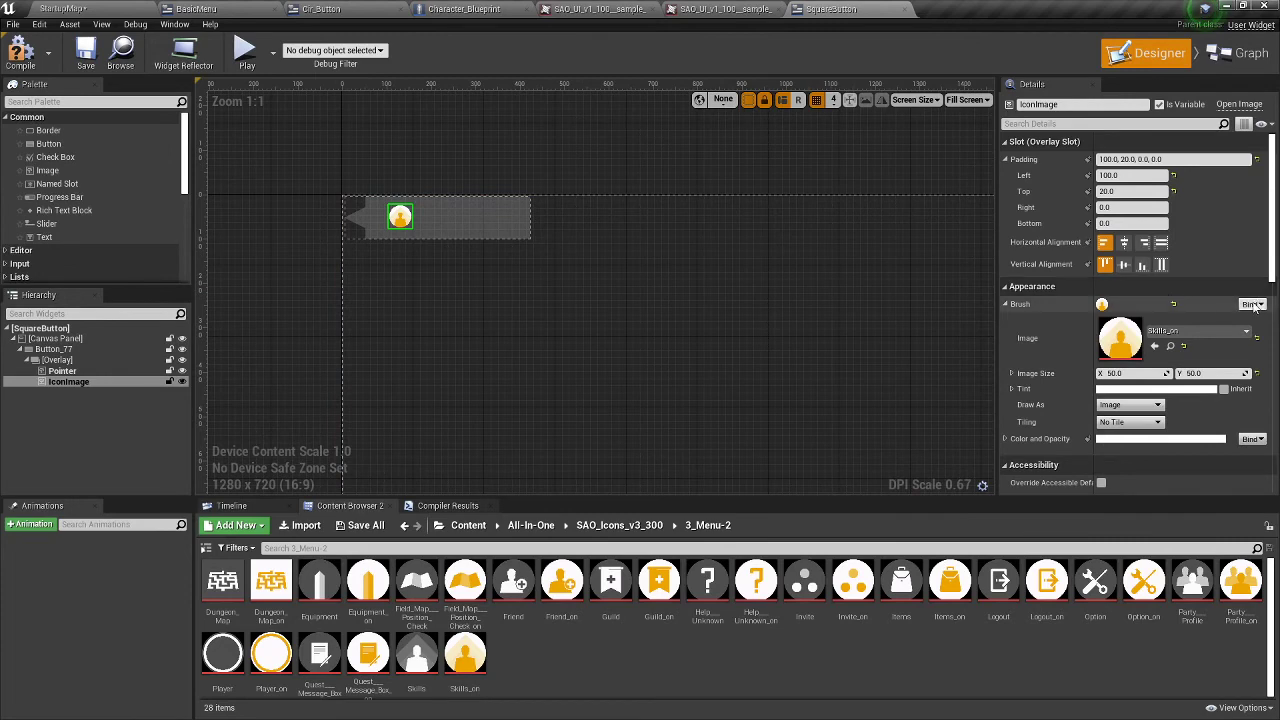
- Line up the Set Pointer Color entry node with the Set Brush node and view the Event Graph
left_click(1240, 53)
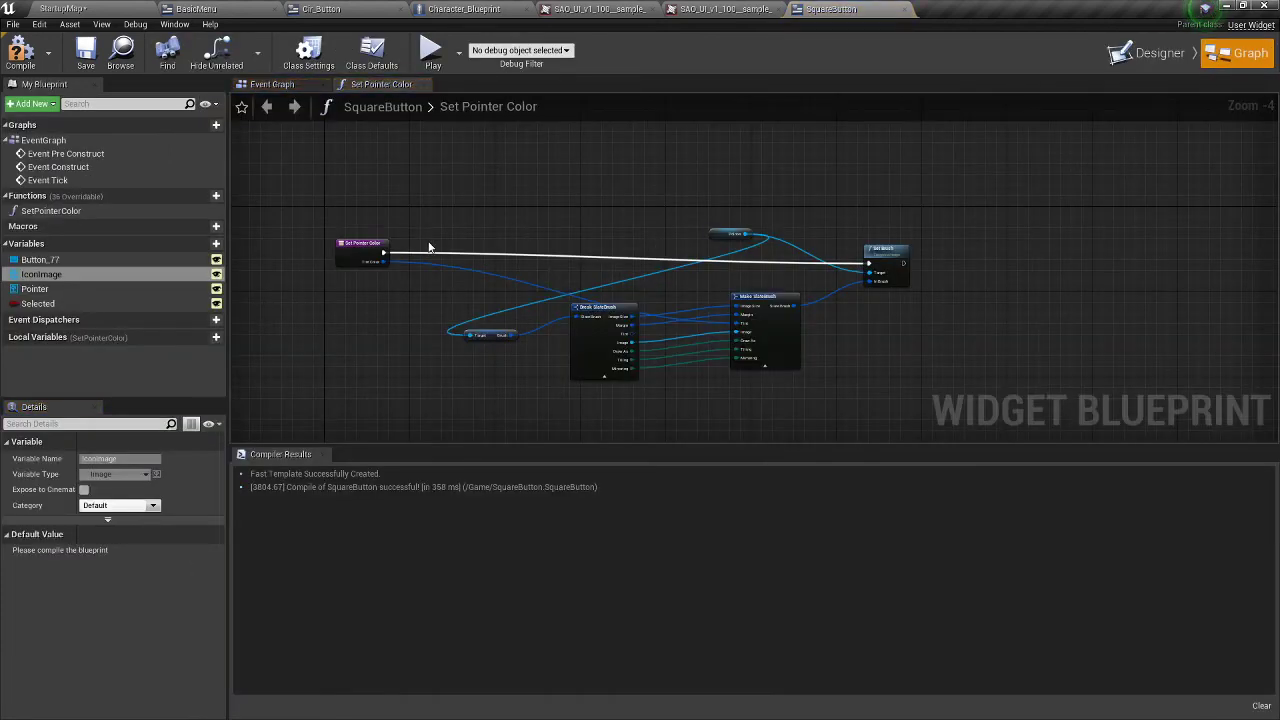
left_click_drag(369, 252, 369, 263)
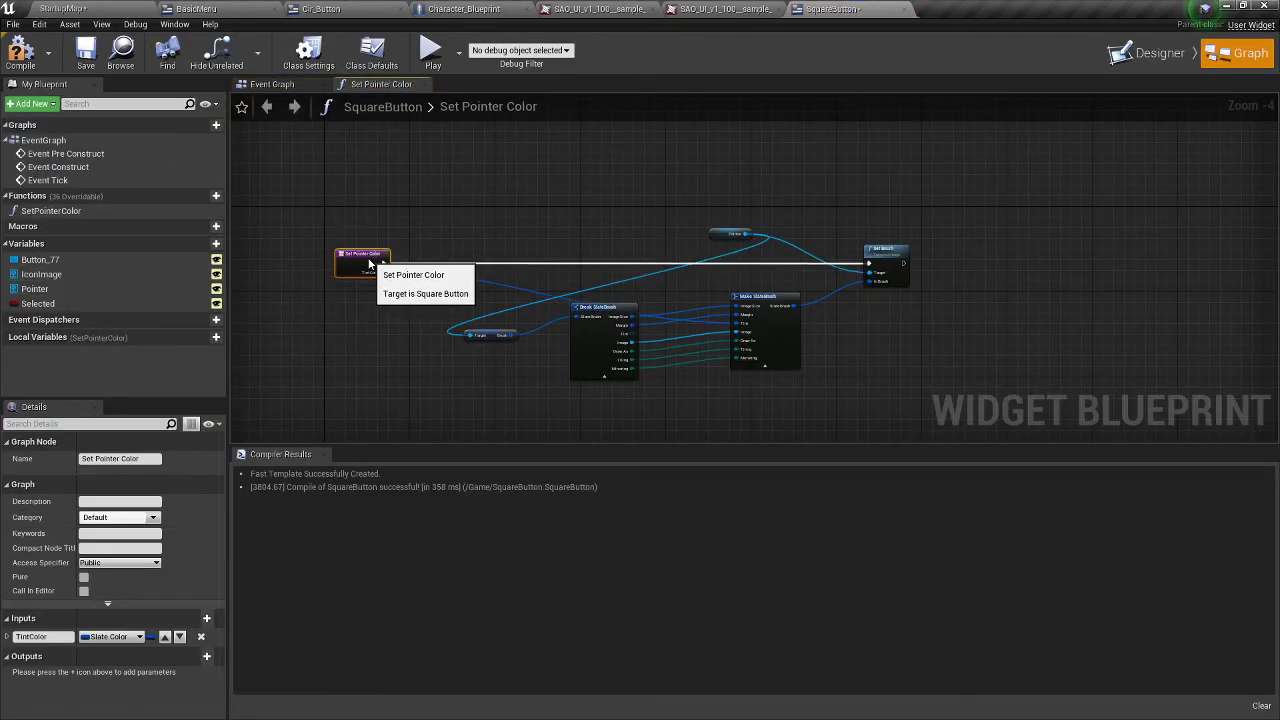
left_click(502, 197)
left_click(290, 85)
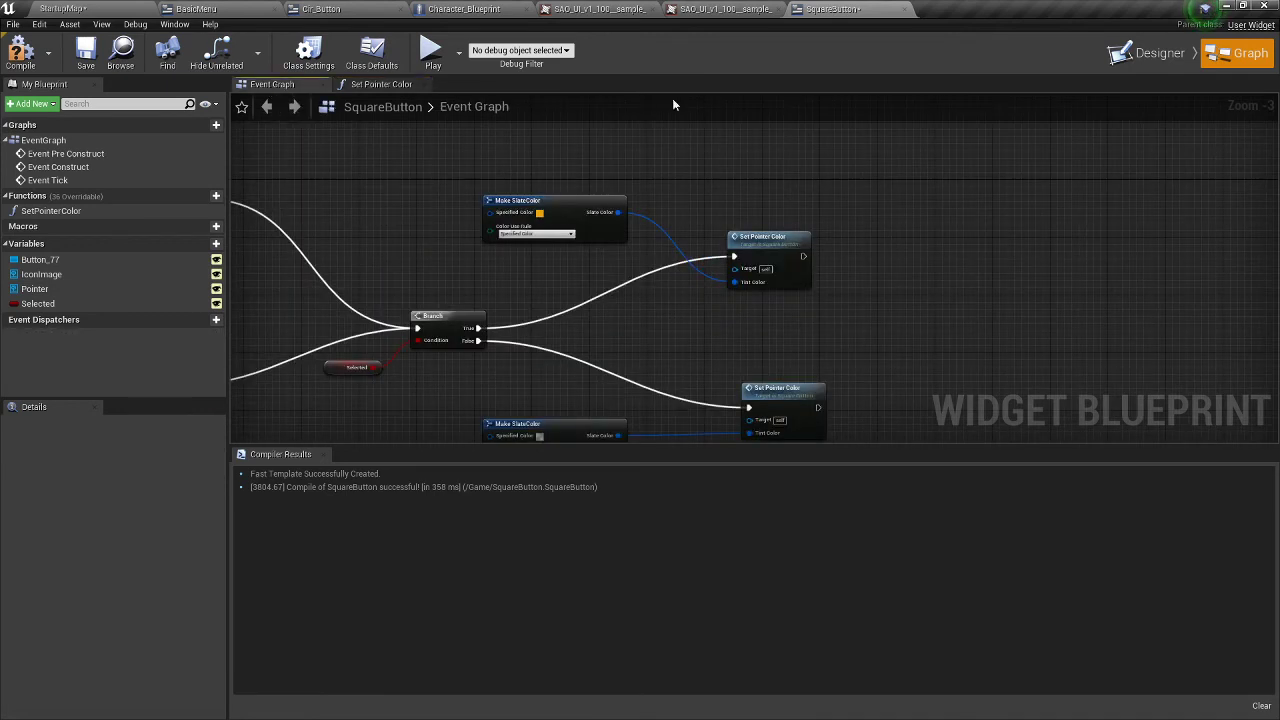
scroll(586, 194, "down", 2)
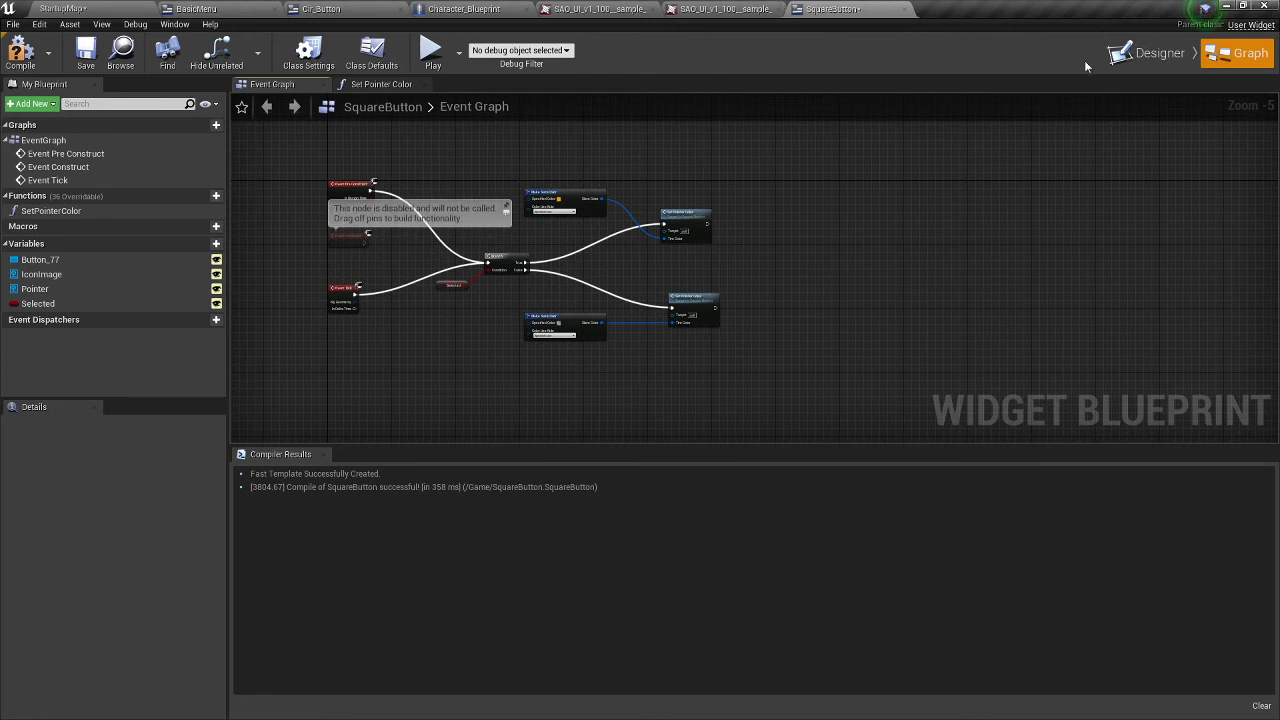
- Create a new binding function for IconImage's Brush property
left_click(1148, 53)
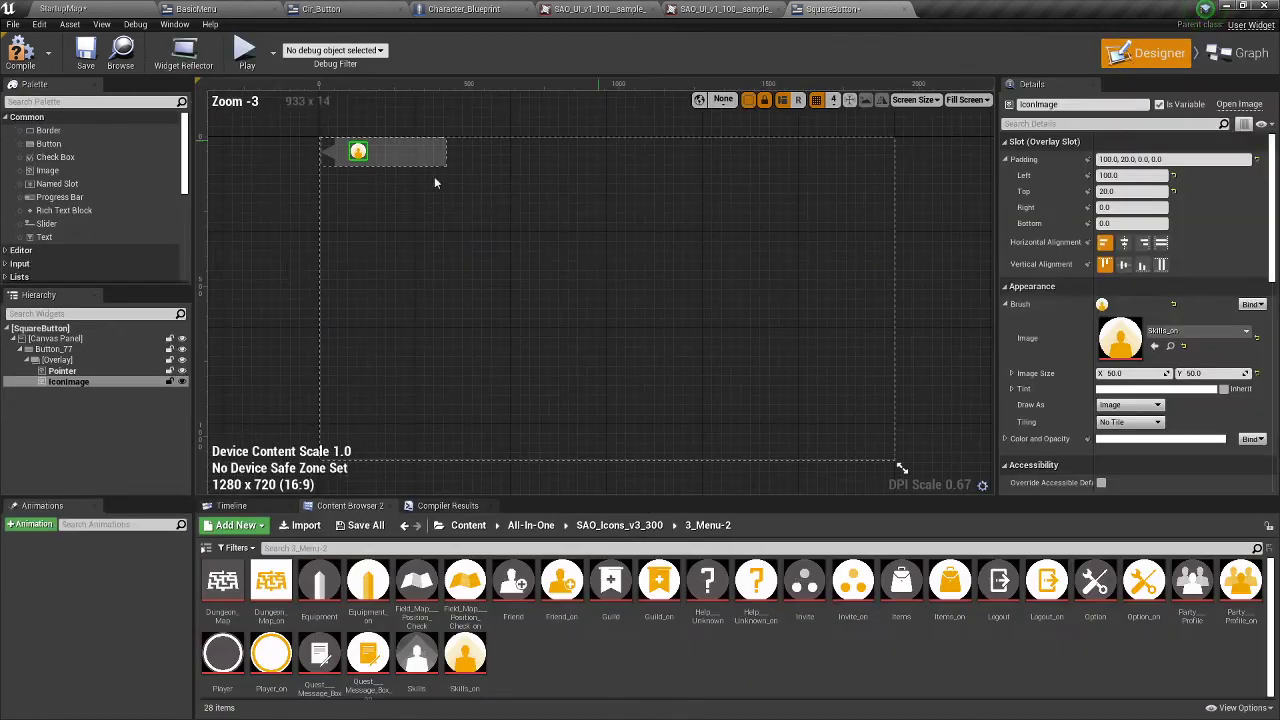
left_click(1251, 304)
left_click(1228, 316)
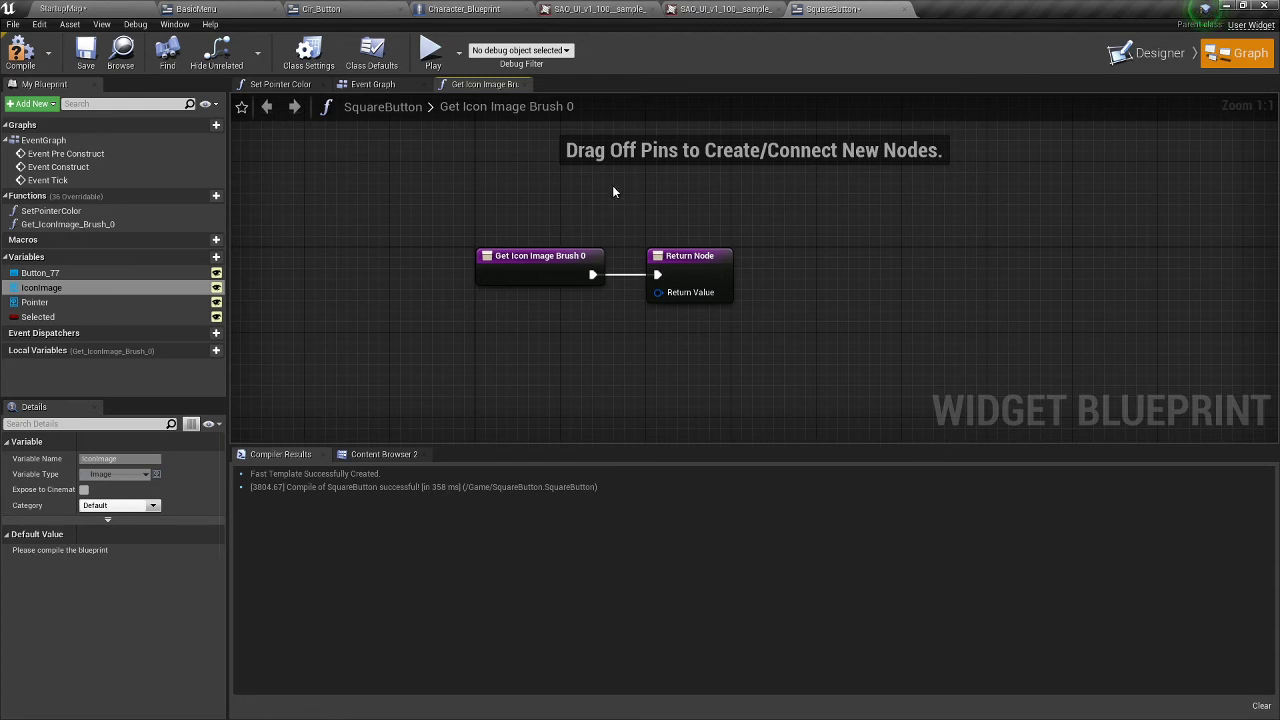
- Open the SAO_UI sample Woman texture to view the reference item list with its icons
scroll(614, 192, "down", 2)
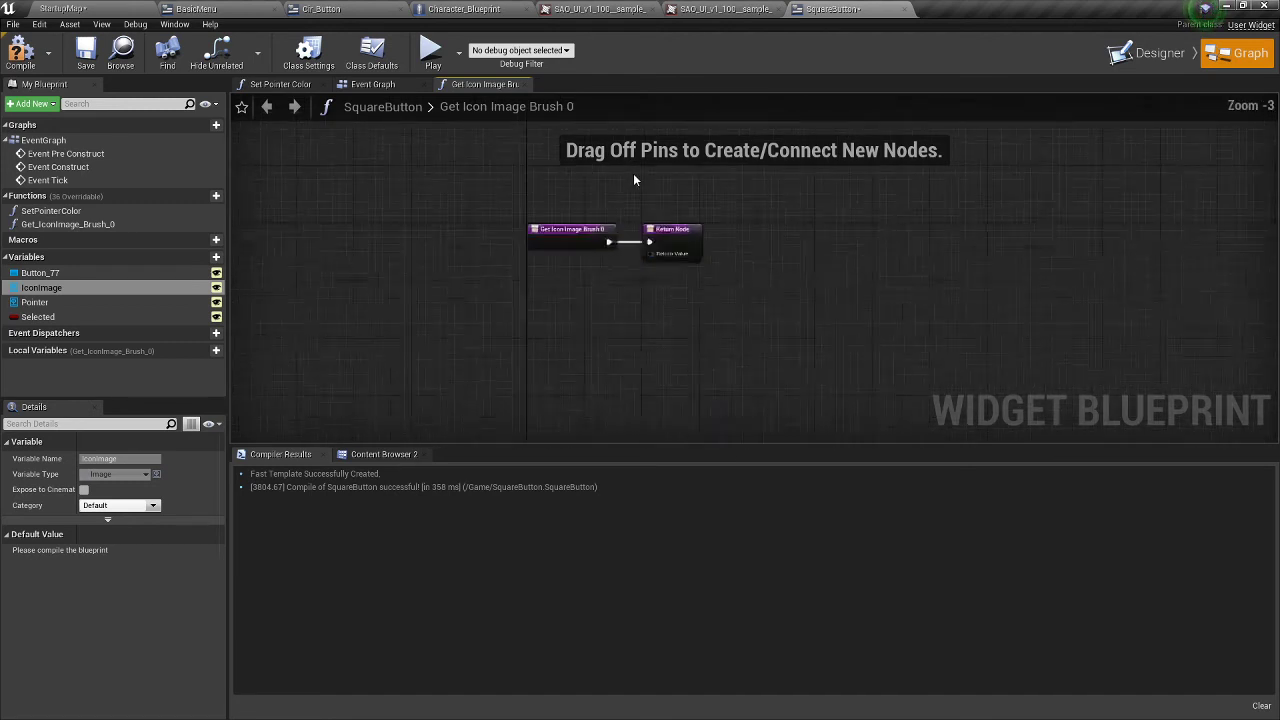
scroll(633, 175, "up", 2)
left_click(741, 8)
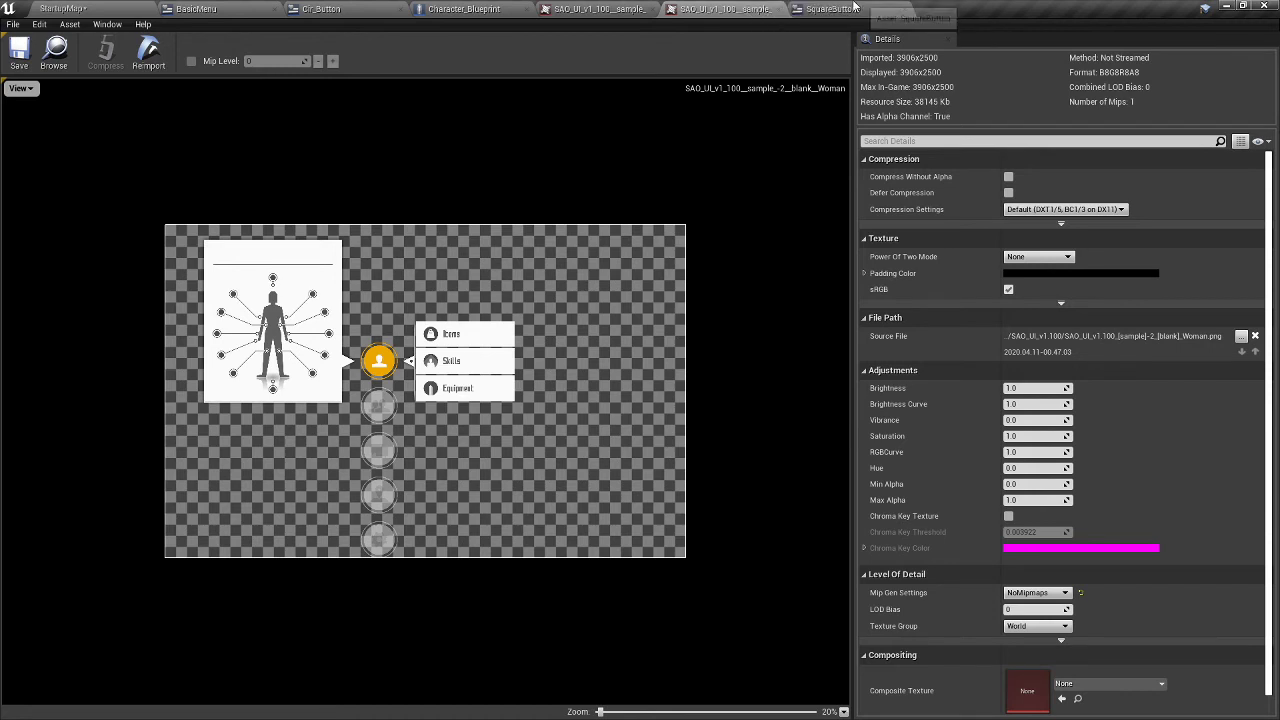
- Return to the SquareButton widget and remove the Brush binding from IconImage in the widget designer
left_click(830, 8)
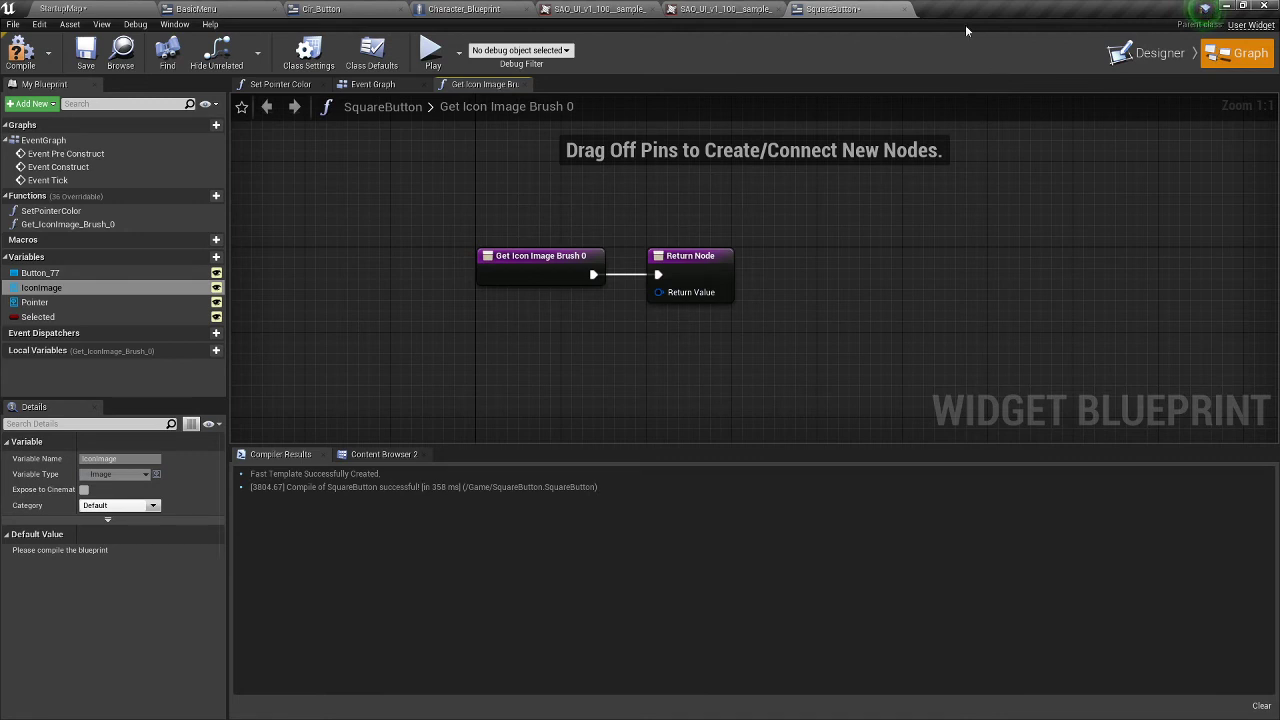
left_click(1146, 54)
left_click(1205, 304)
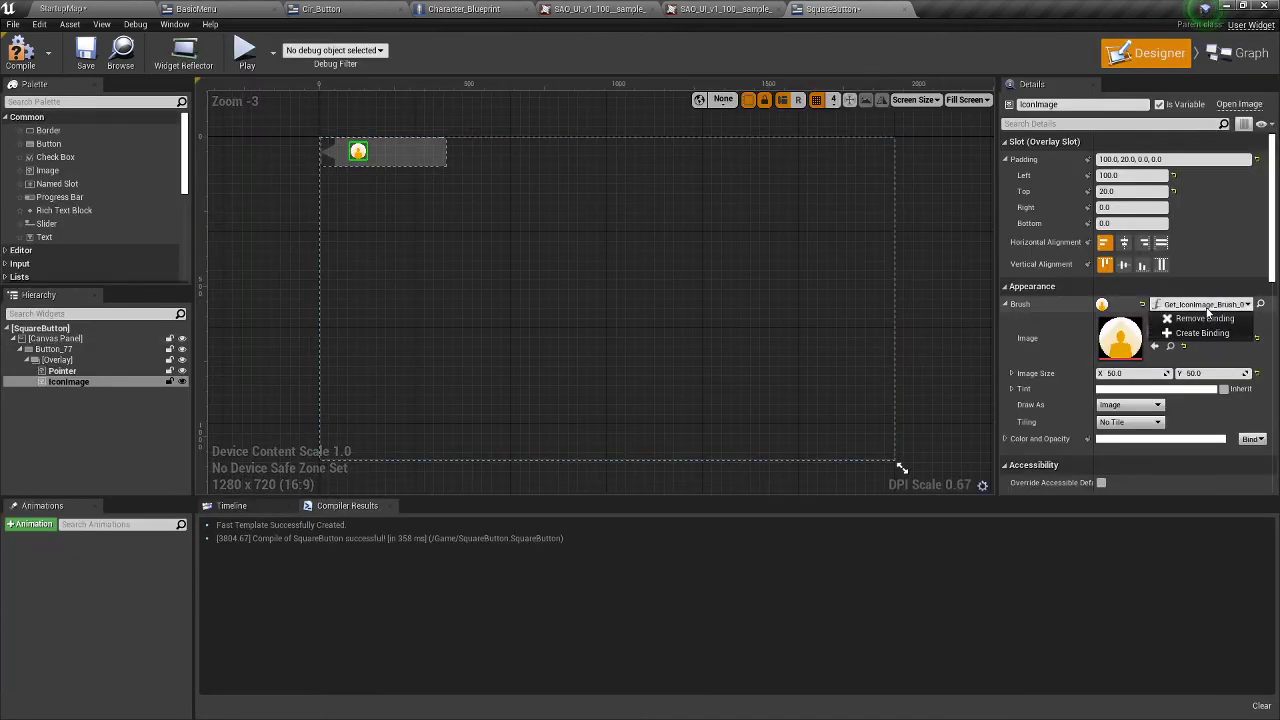
left_click(1204, 318)
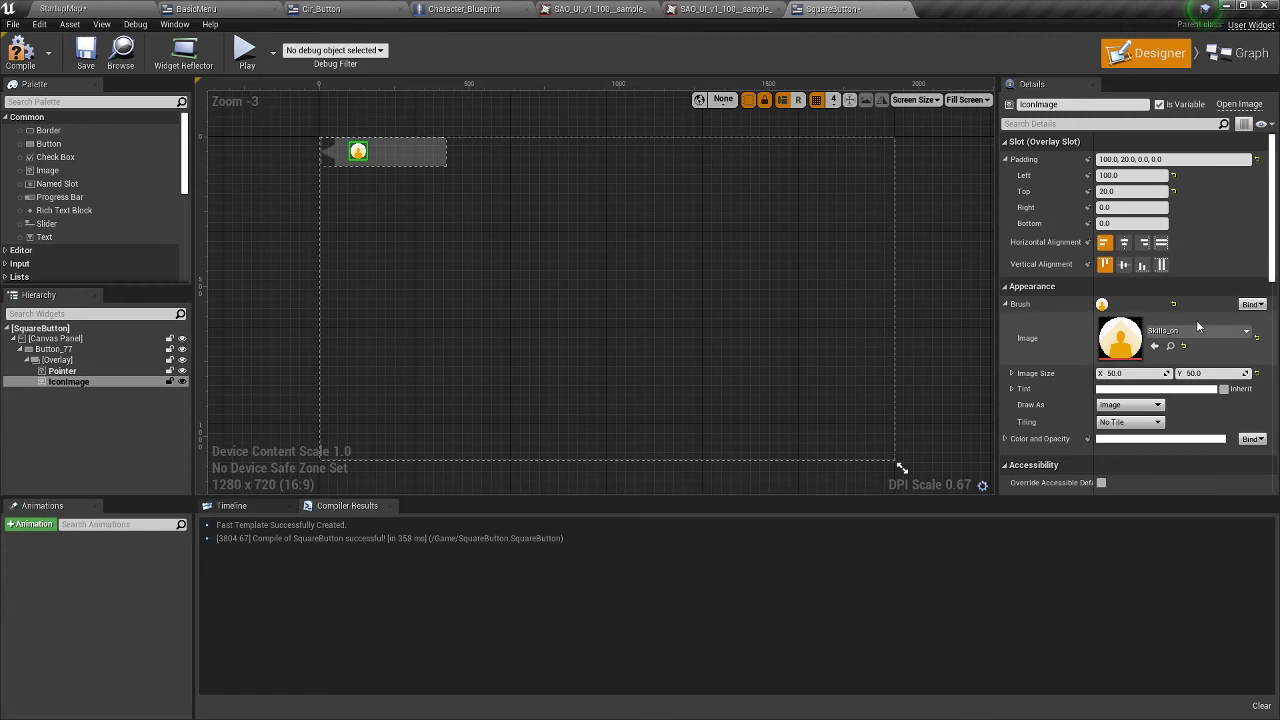
- Delete the Get_IconImage_Brush_0 function from the widget's graph
left_click(1250, 62)
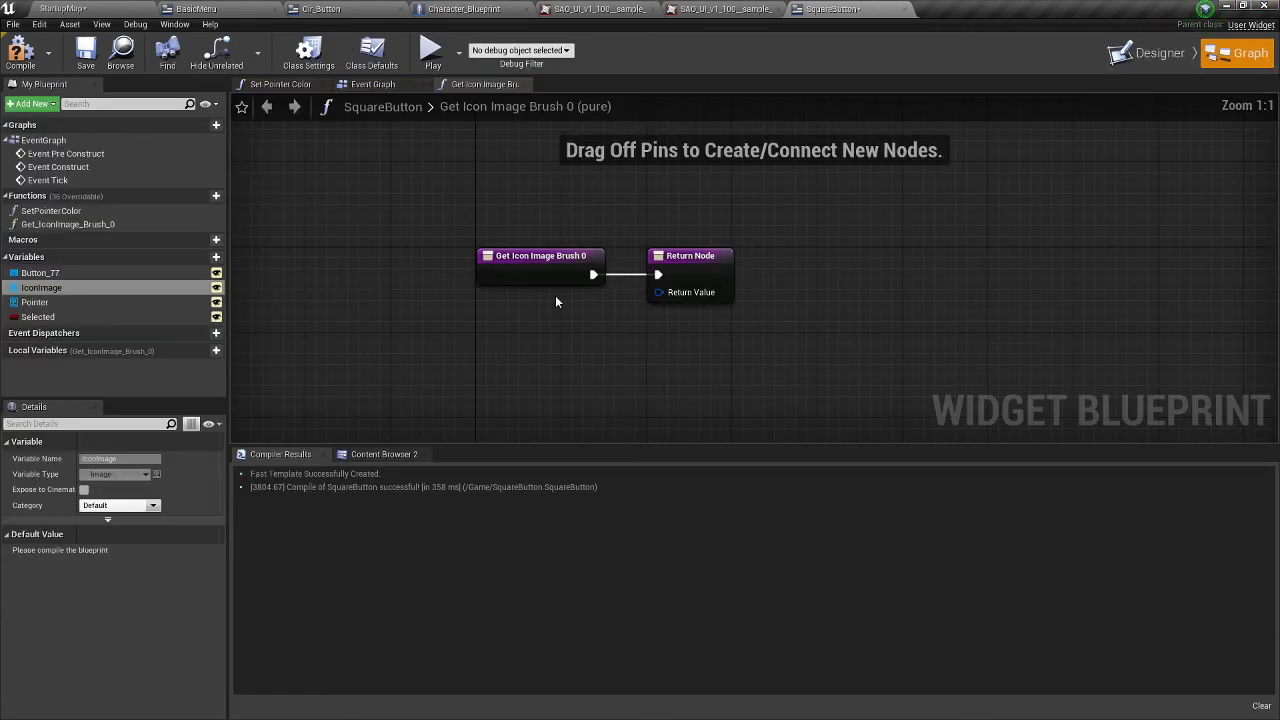
left_click(77, 212)
left_click(89, 224)
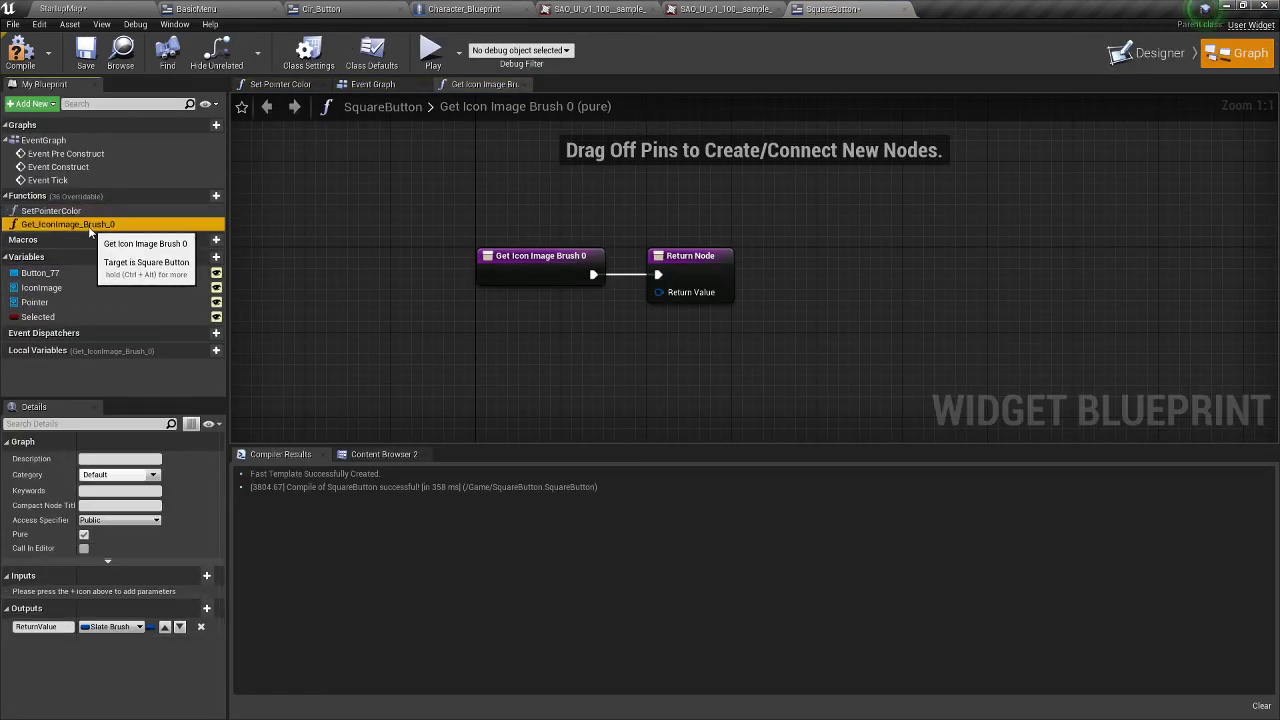
key("Delete")
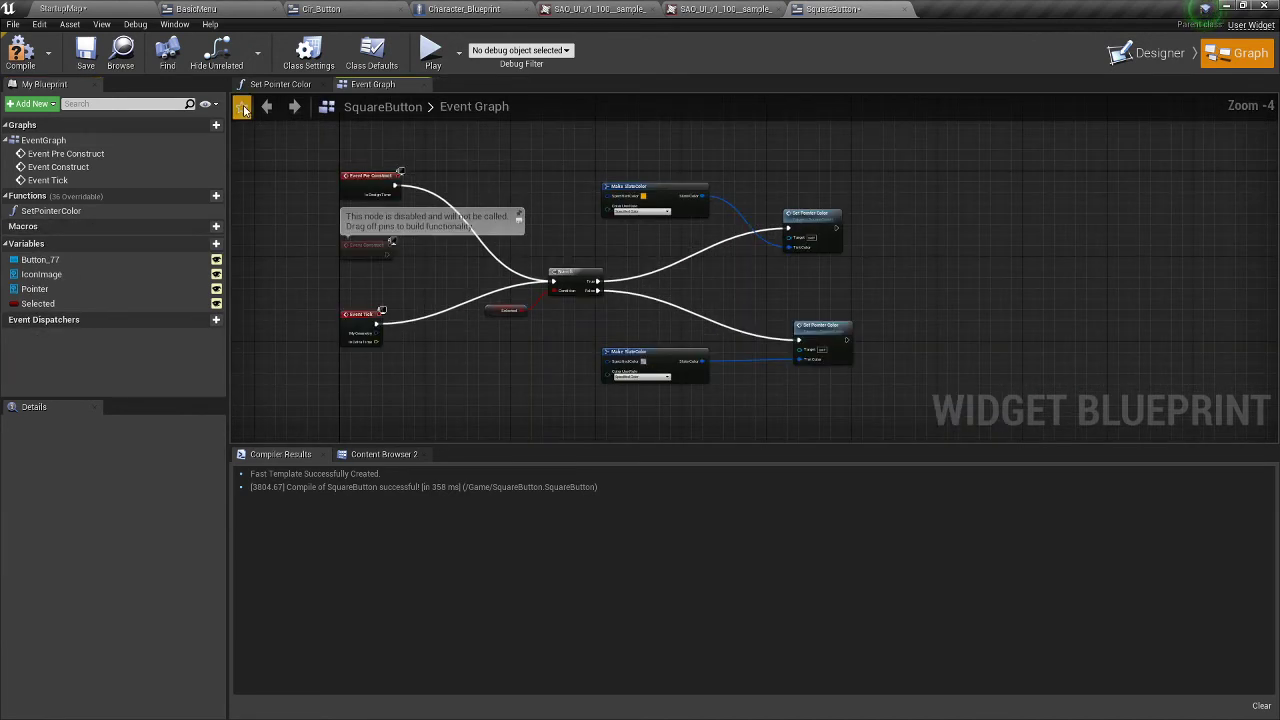
- Add a new variable and place an Icon Image getter in the Event Graph beyond the Set Pointer Color nodes
right_click_drag(520, 185, 431, 205)
right_click_drag(797, 240, 736, 287)
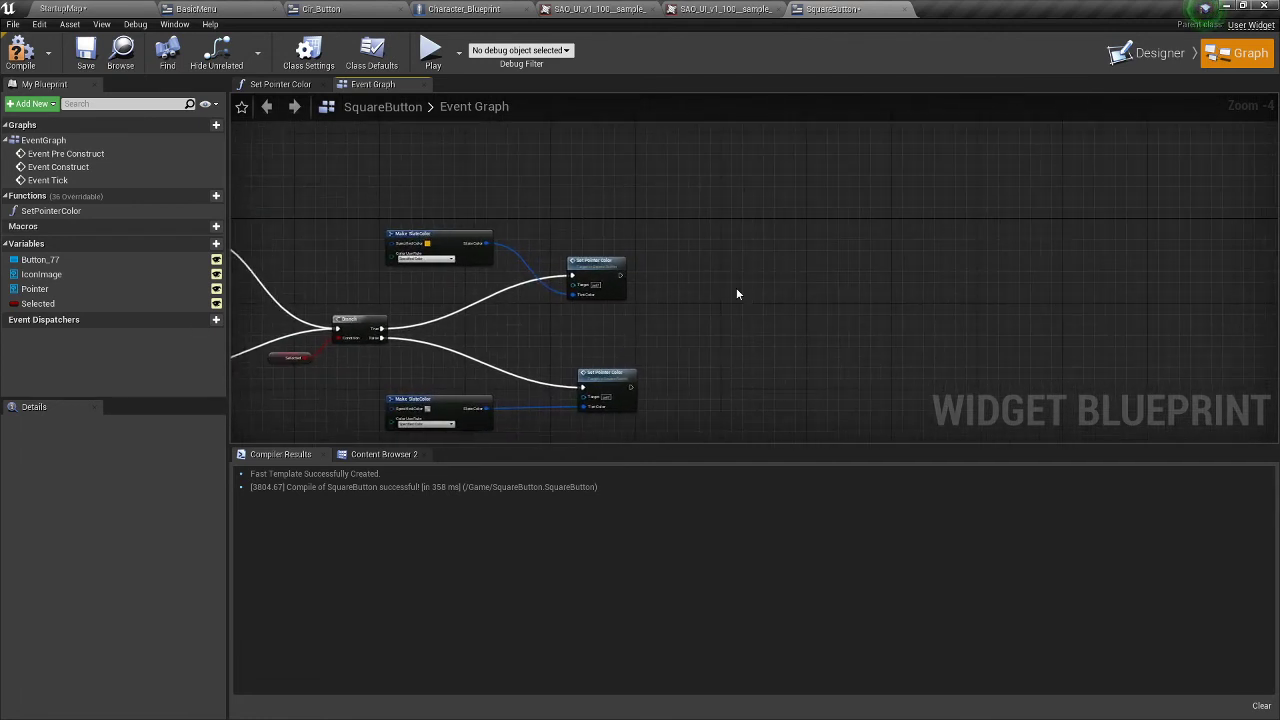
left_click(216, 243)
left_click_drag(112, 289, 45, 281)
left_click_drag(41, 274, 1002, 252)
left_click(835, 232)
type("Ge")
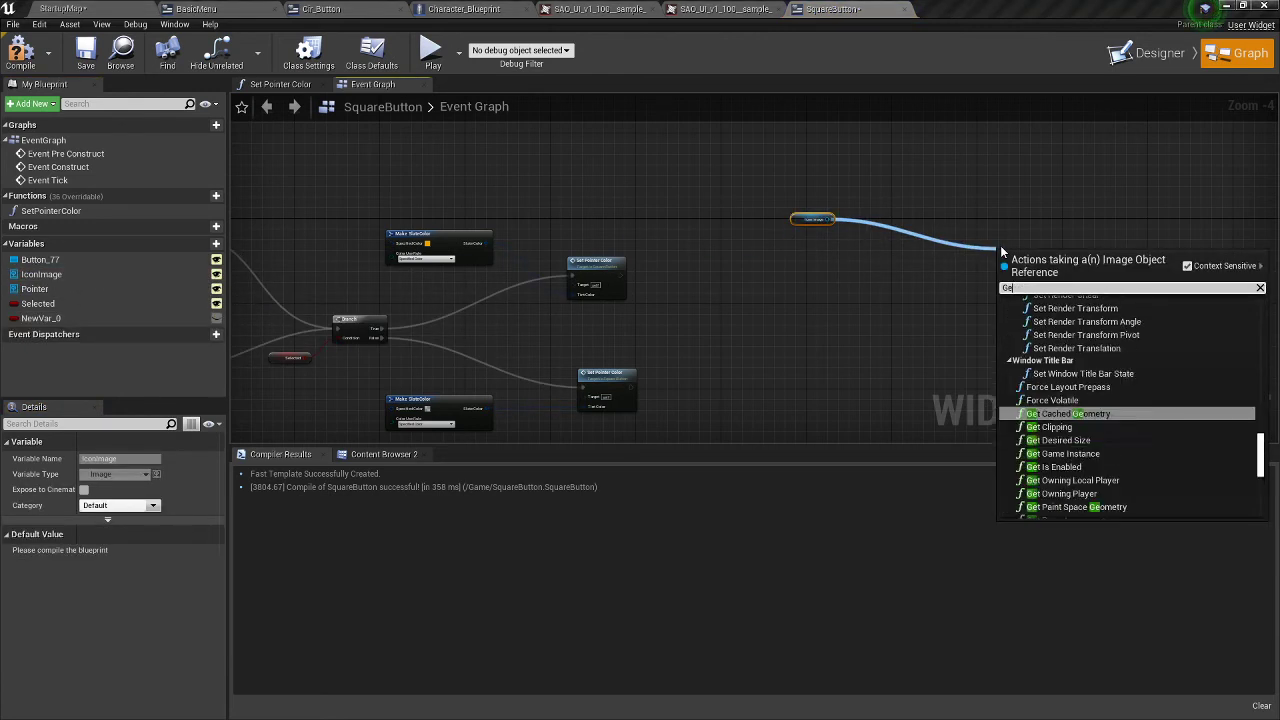
type("t brush")
key("Return")
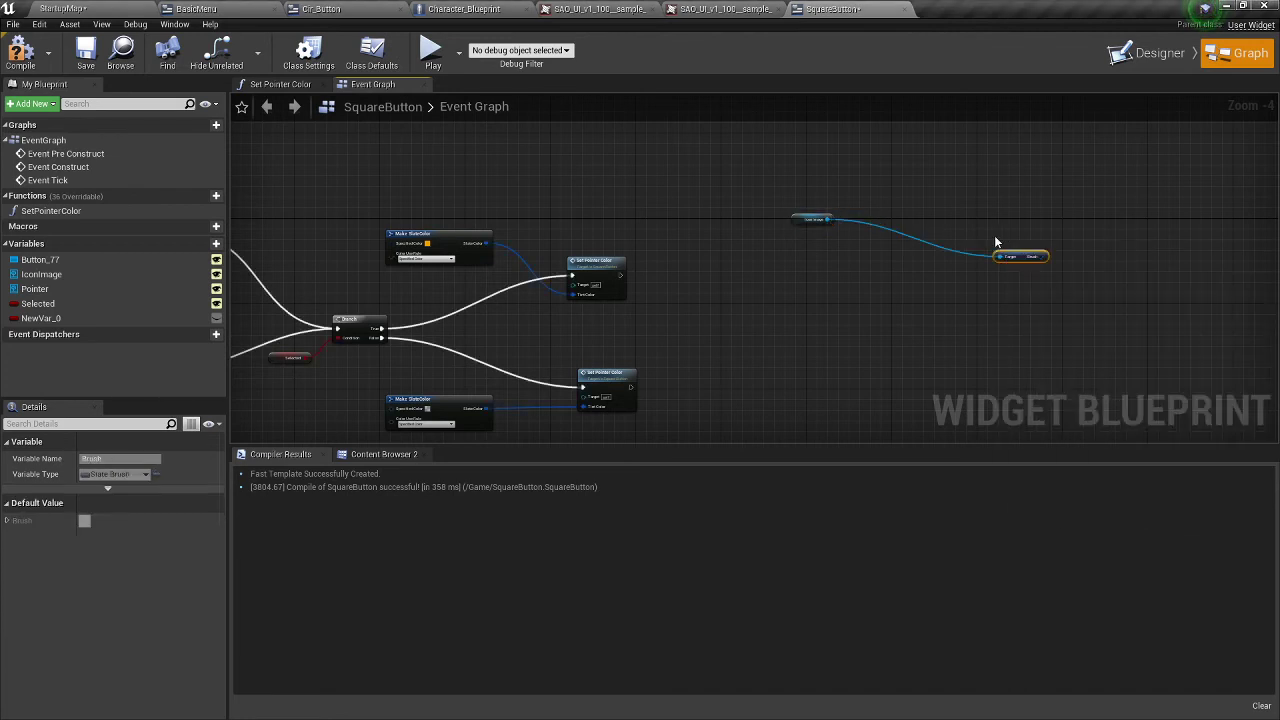
key("Delete")
- Add a Set Brush node that targets the Icon Image getter
left_click_drag(829, 219, 933, 253)
type("Set brush")
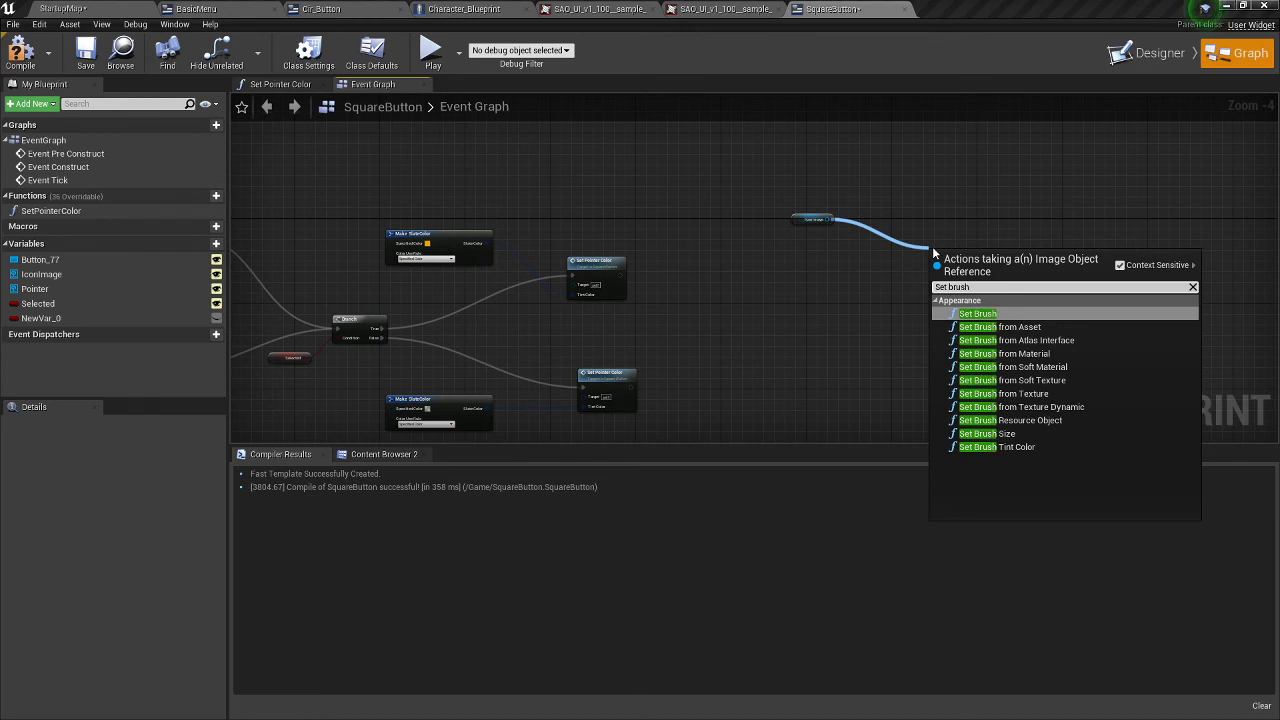
key("Return")
scroll(1055, 215, "up", 4)
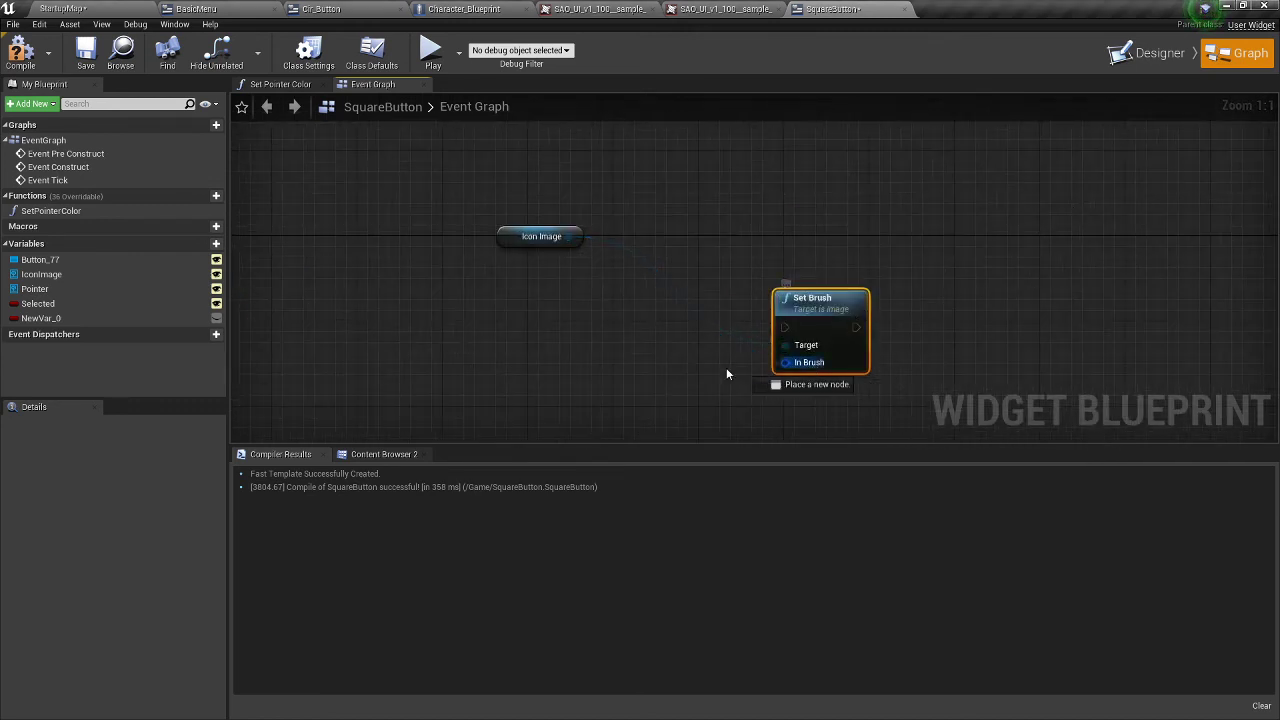
- Feed Set Brush's In Brush input from a new Make SlateBrush node and place that node to its left
left_click_drag(727, 374, 727, 374)
left_click(757, 494)
right_click_drag(612, 351, 727, 195)
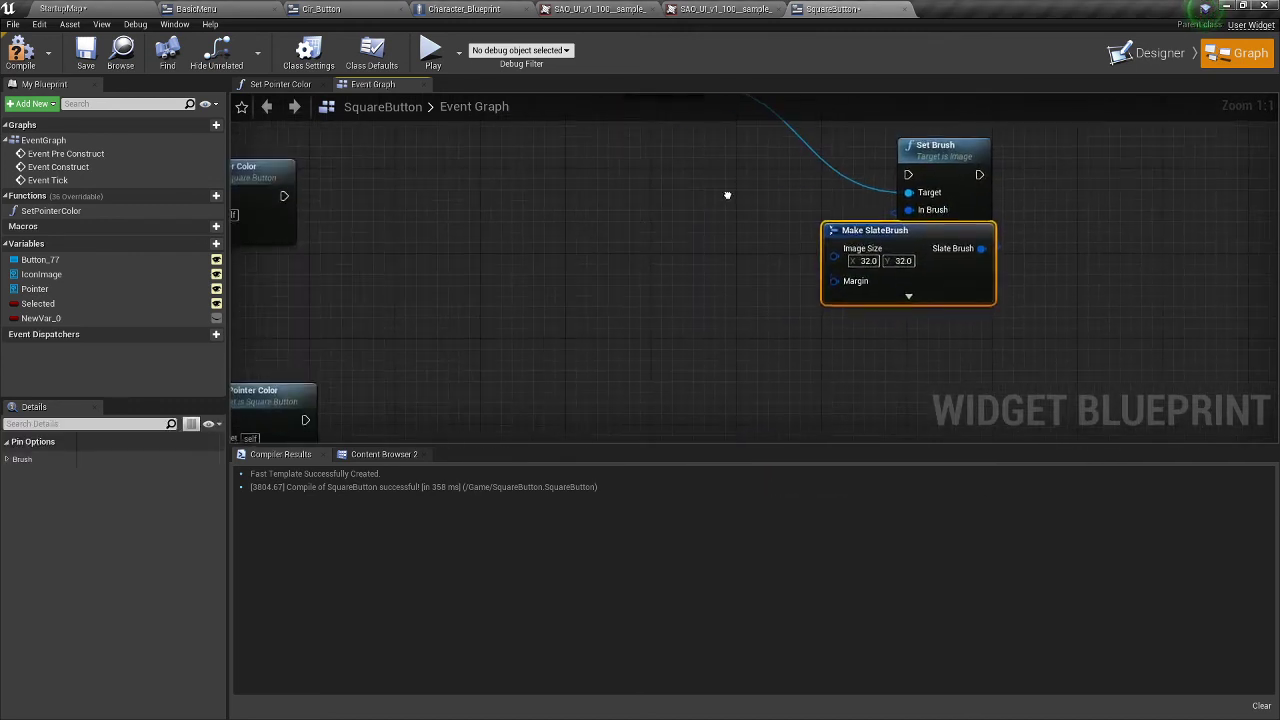
left_click_drag(875, 232, 683, 230)
left_click(799, 202)
scroll(486, 266, "down", 2)
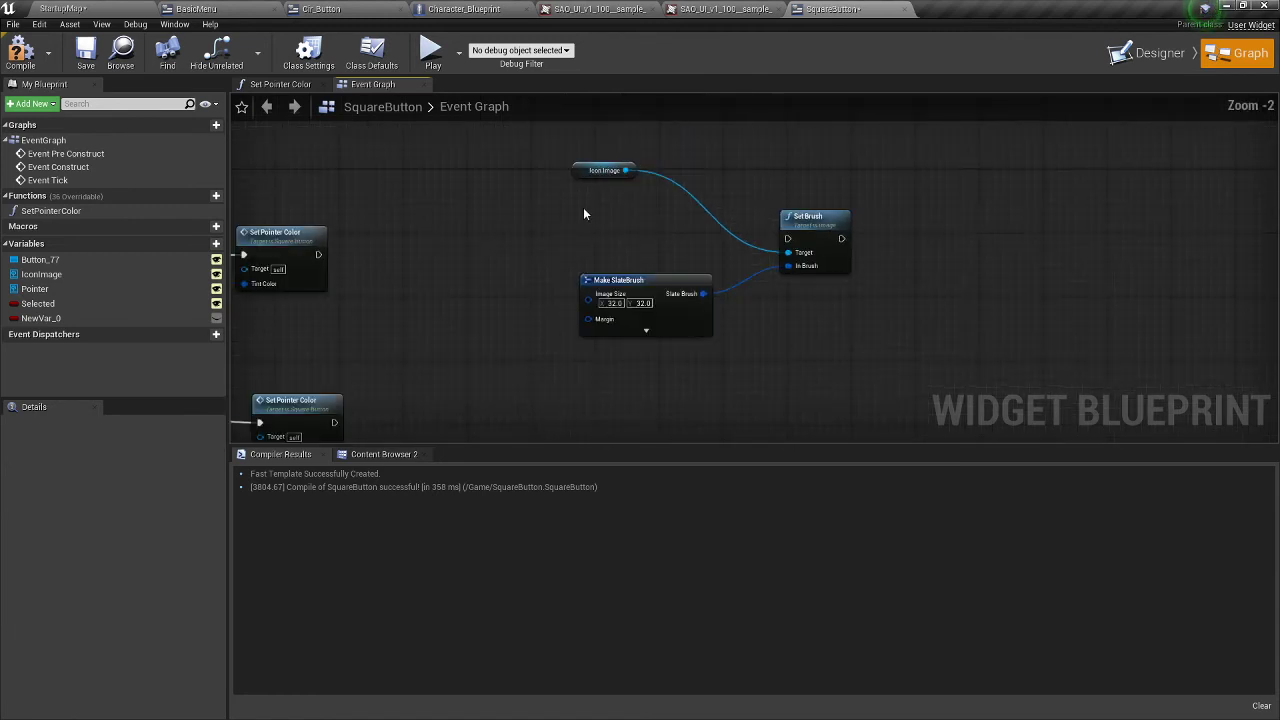
- Spread out the brush nodes by moving Icon Image left and Make SlateBrush and Set Brush together further right
left_click_drag(600, 170, 529, 164)
mouse_move(822, 190)
left_mouse_down()
mouse_move(651, 323)
mouse_move(640, 318)
left_mouse_up()
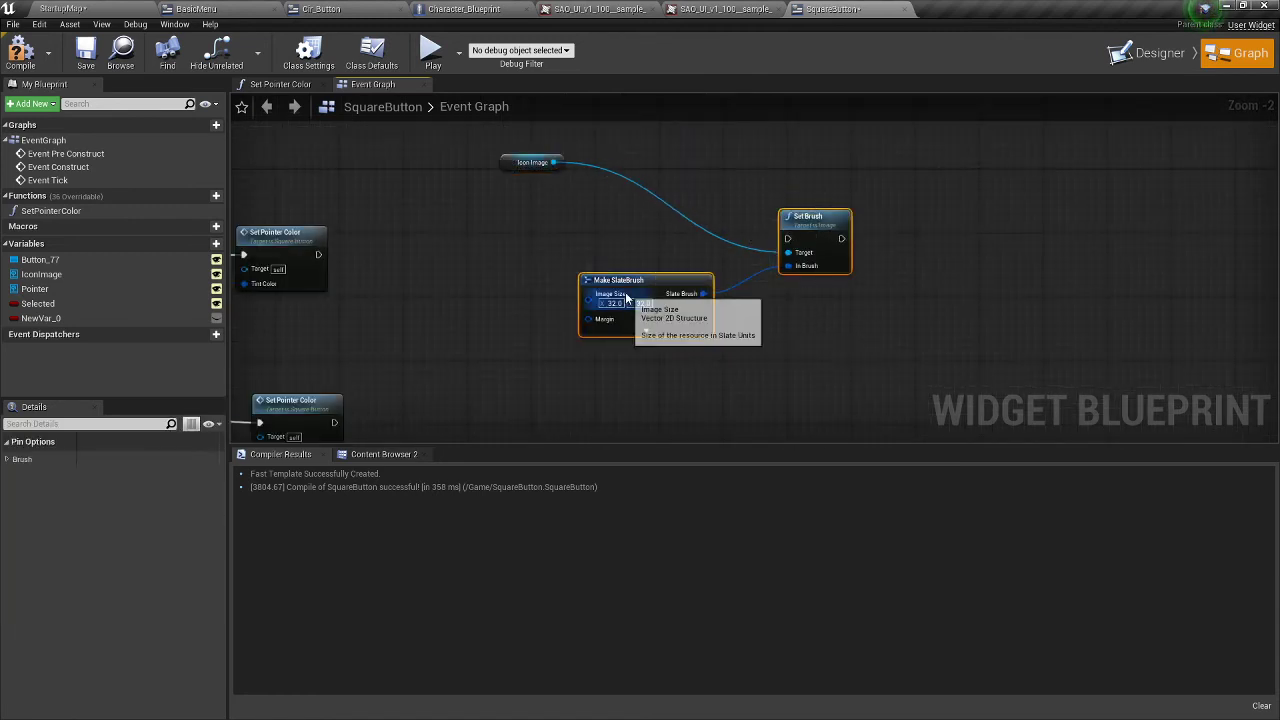
left_click(589, 239)
mouse_move(557, 337)
left_mouse_down()
mouse_move(954, 177)
mouse_move(938, 210)
left_mouse_up()
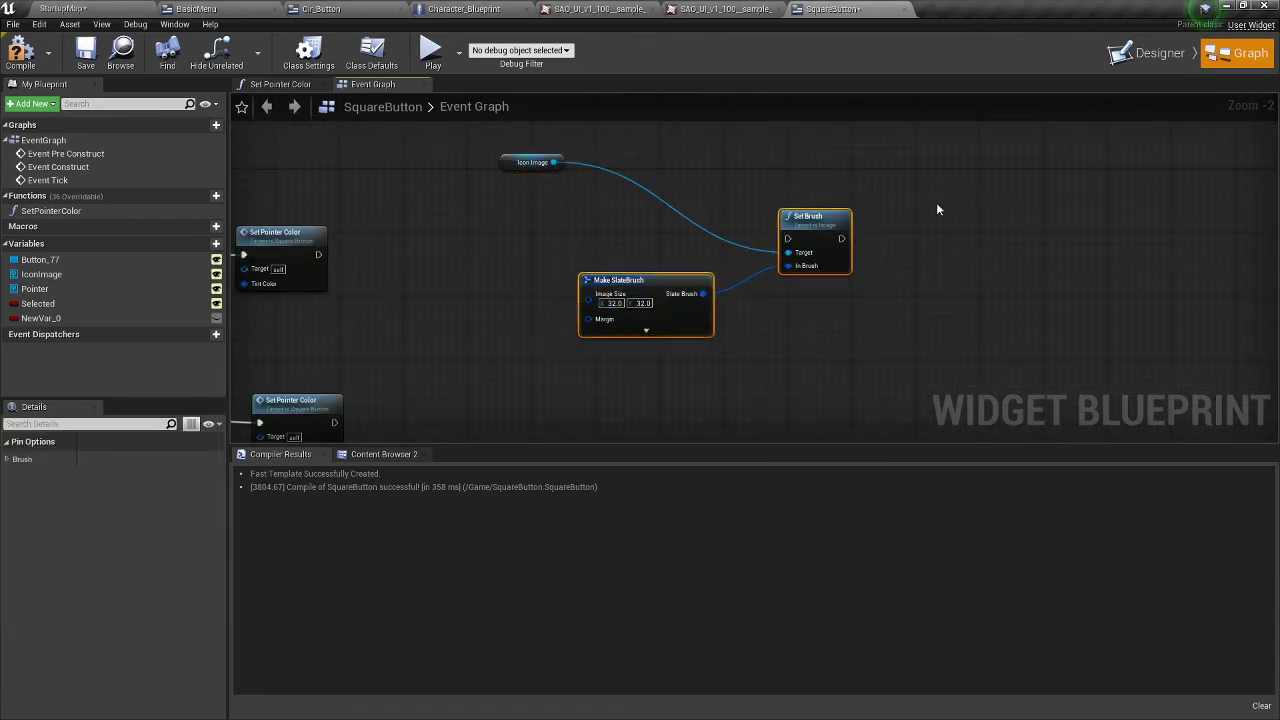
left_click_drag(620, 283, 931, 283)
left_click(737, 277)
right_click_drag(737, 277, 670, 303)
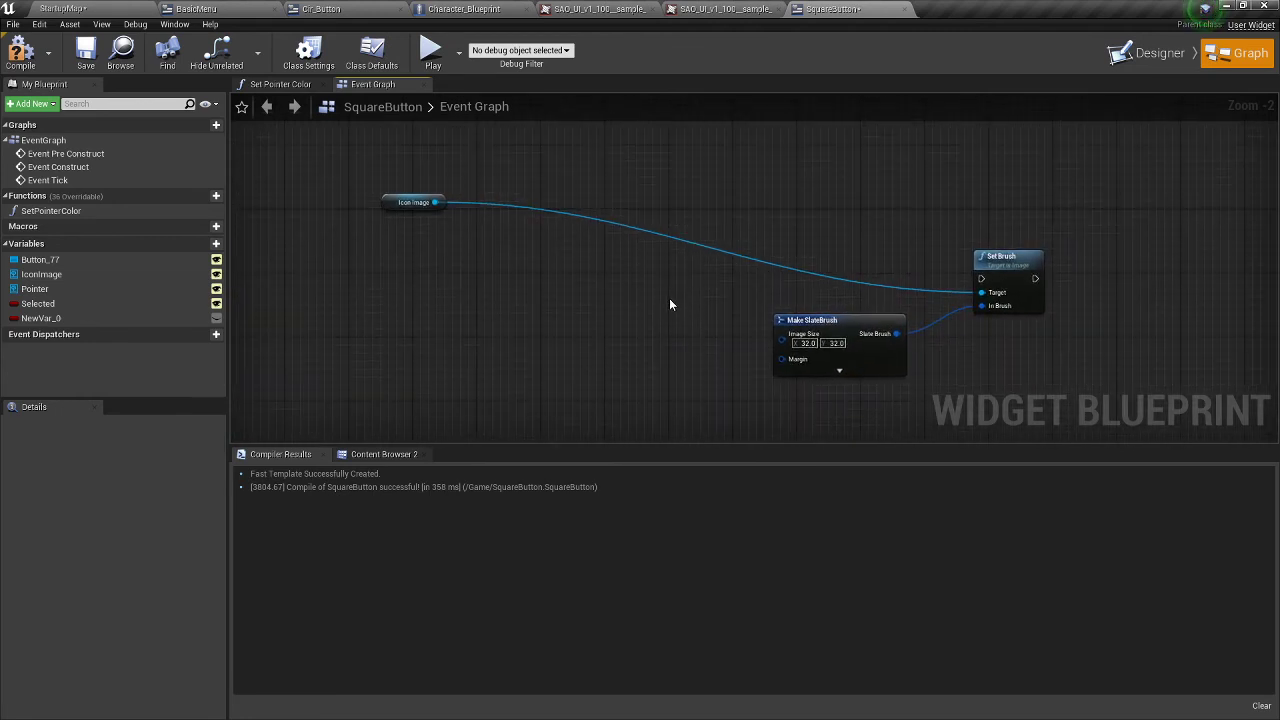
- Expand the Make SlateBrush node and promote its Image input to a variable named IconEnabled
left_click(90, 275)
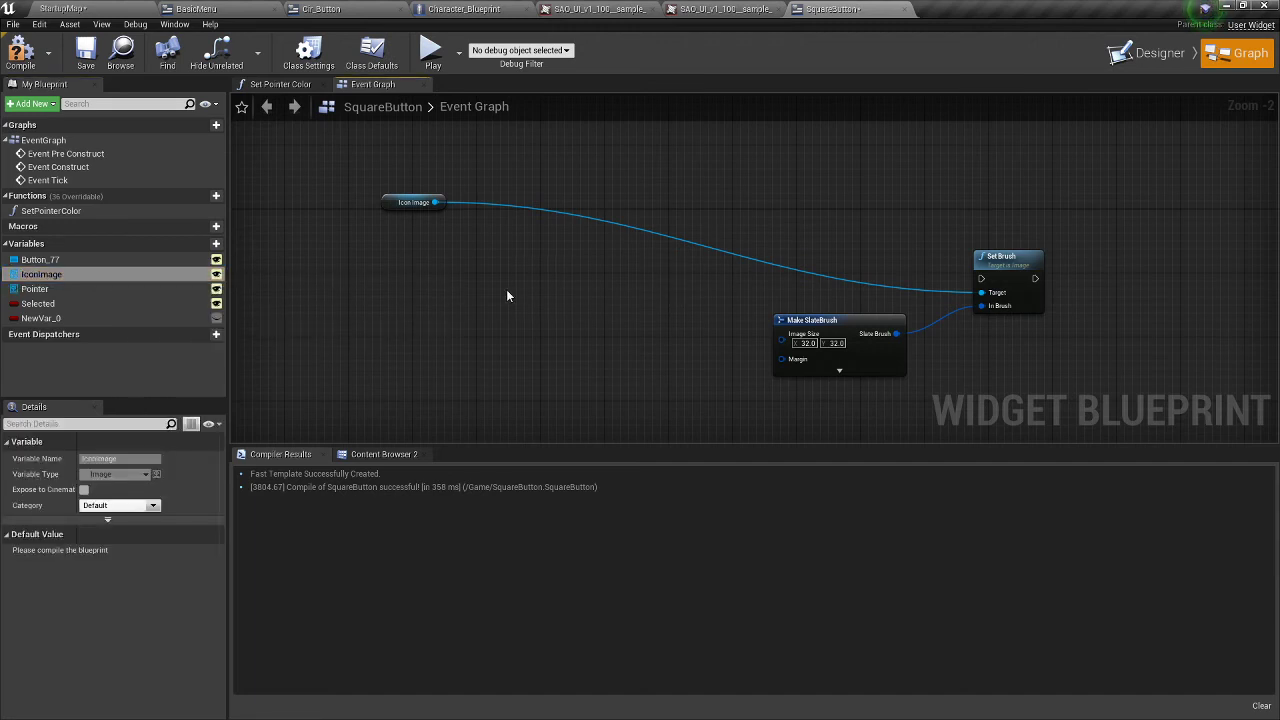
right_click_drag(669, 337, 717, 272)
left_click(890, 340)
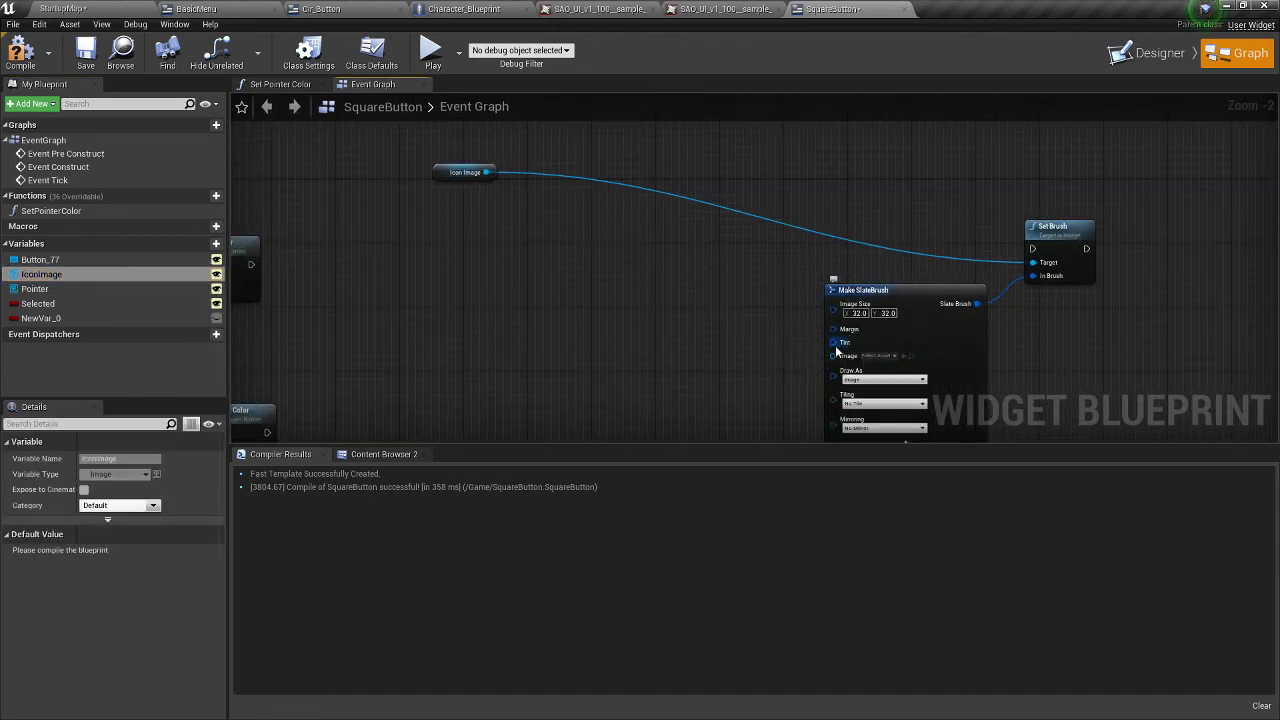
left_click_drag(834, 355, 600, 334)
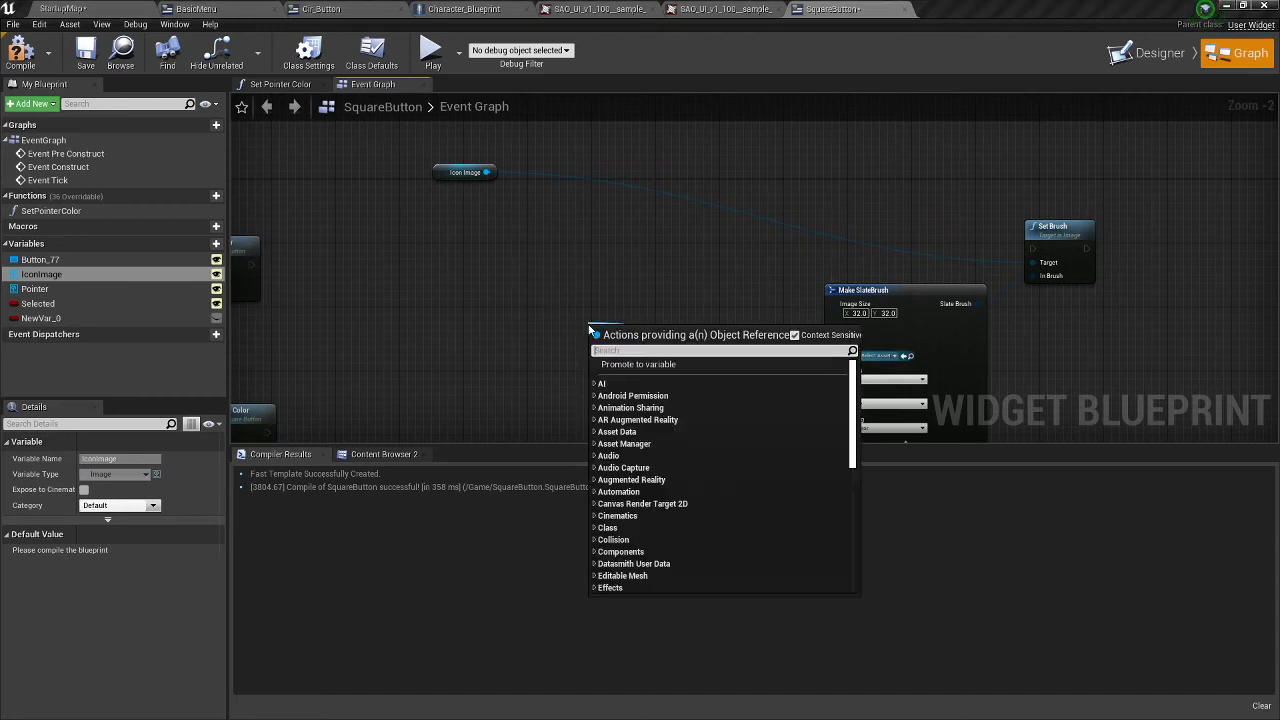
left_click(642, 366)
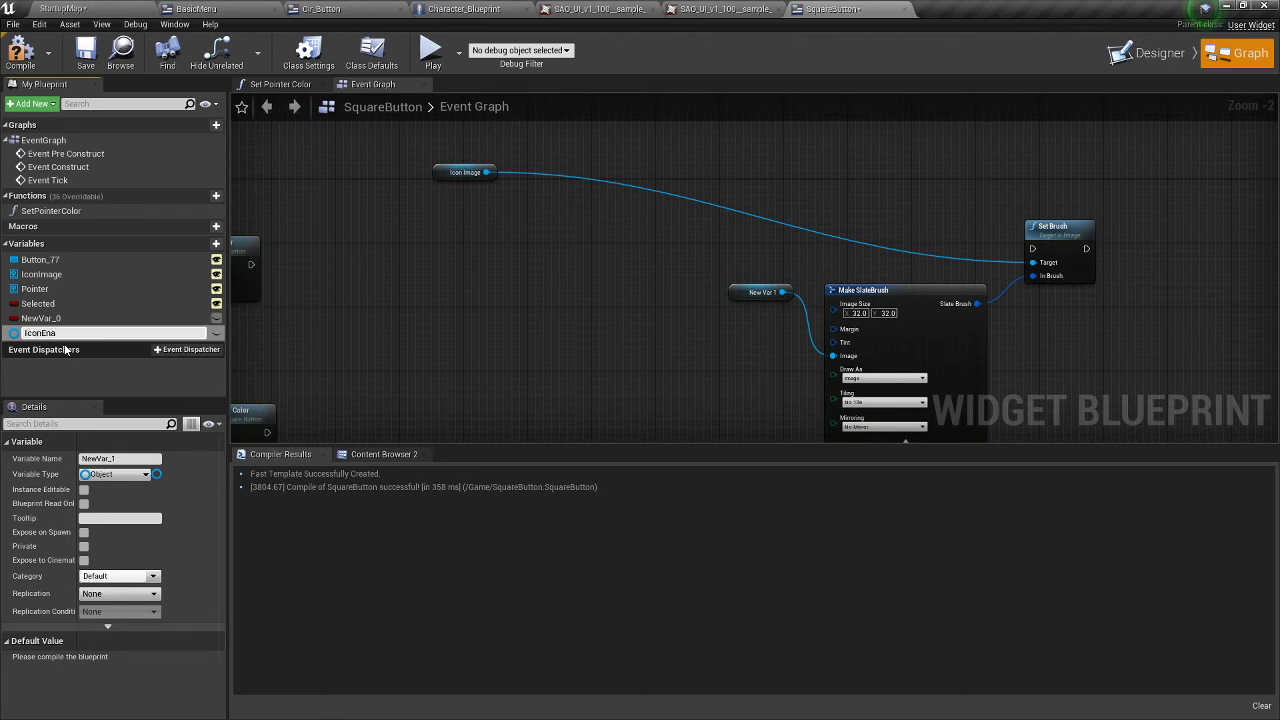
type("IconEnabled")
key("Return")
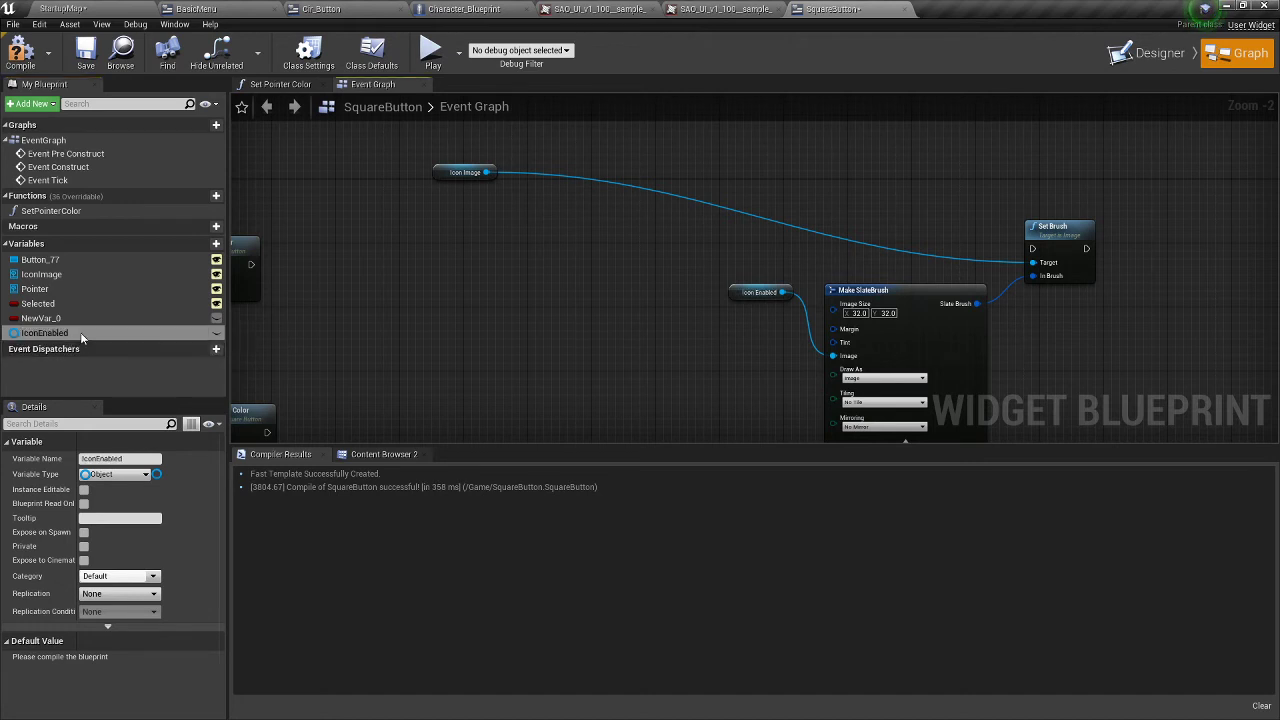
- Duplicate the IconEnabled variable as IconDisabled and make both variables instance editable
left_click(8, 336)
right_click(6, 336)
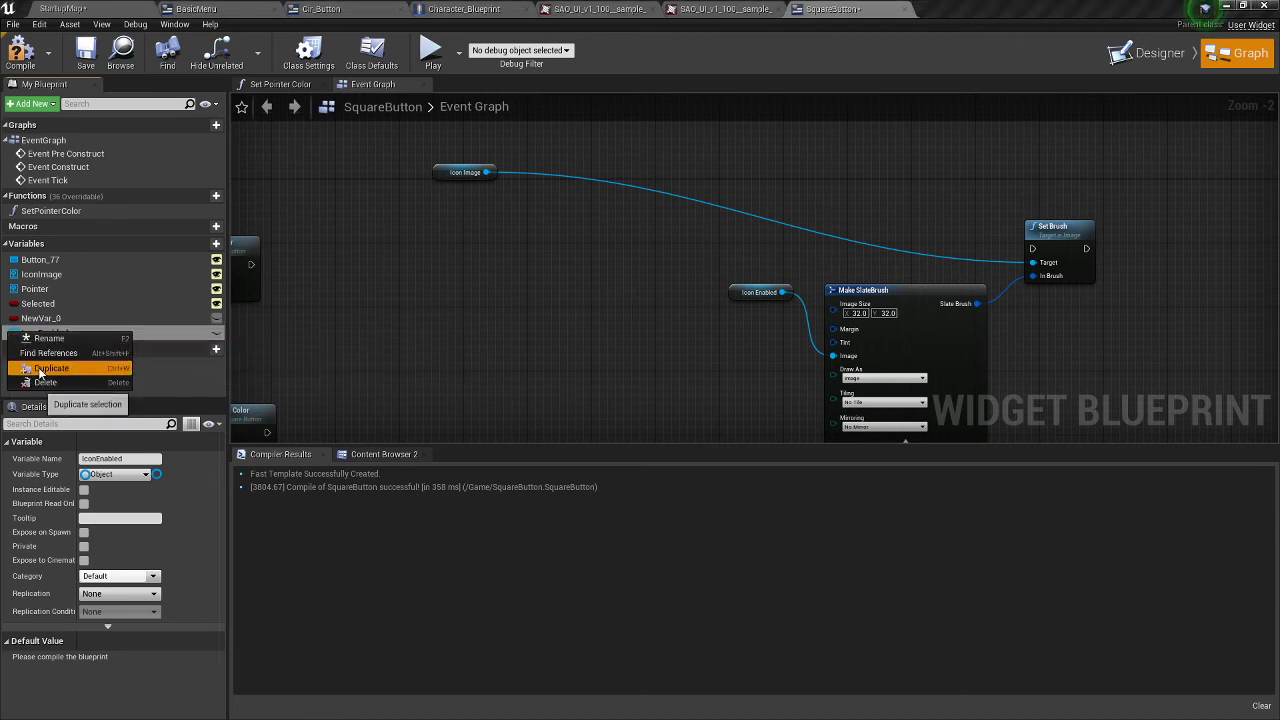
left_click(40, 364)
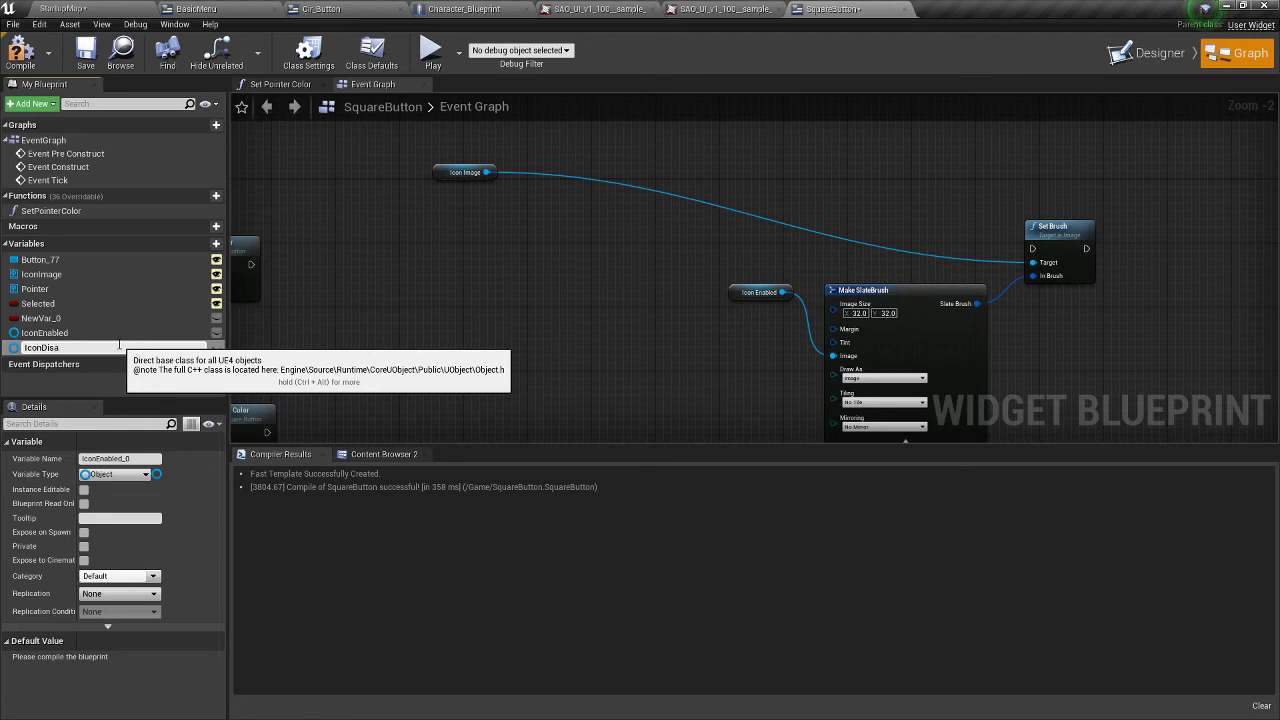
type("IconDisabled")
key("Return")
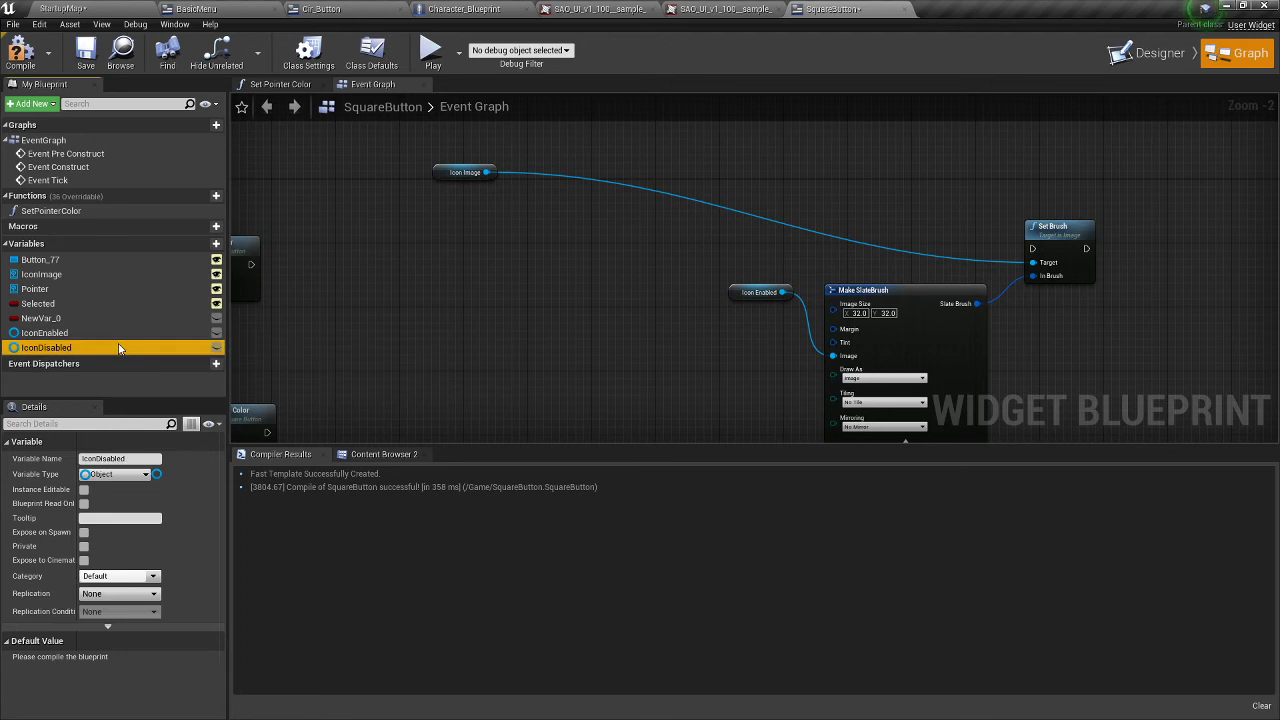
left_click(216, 332)
left_click(216, 347)
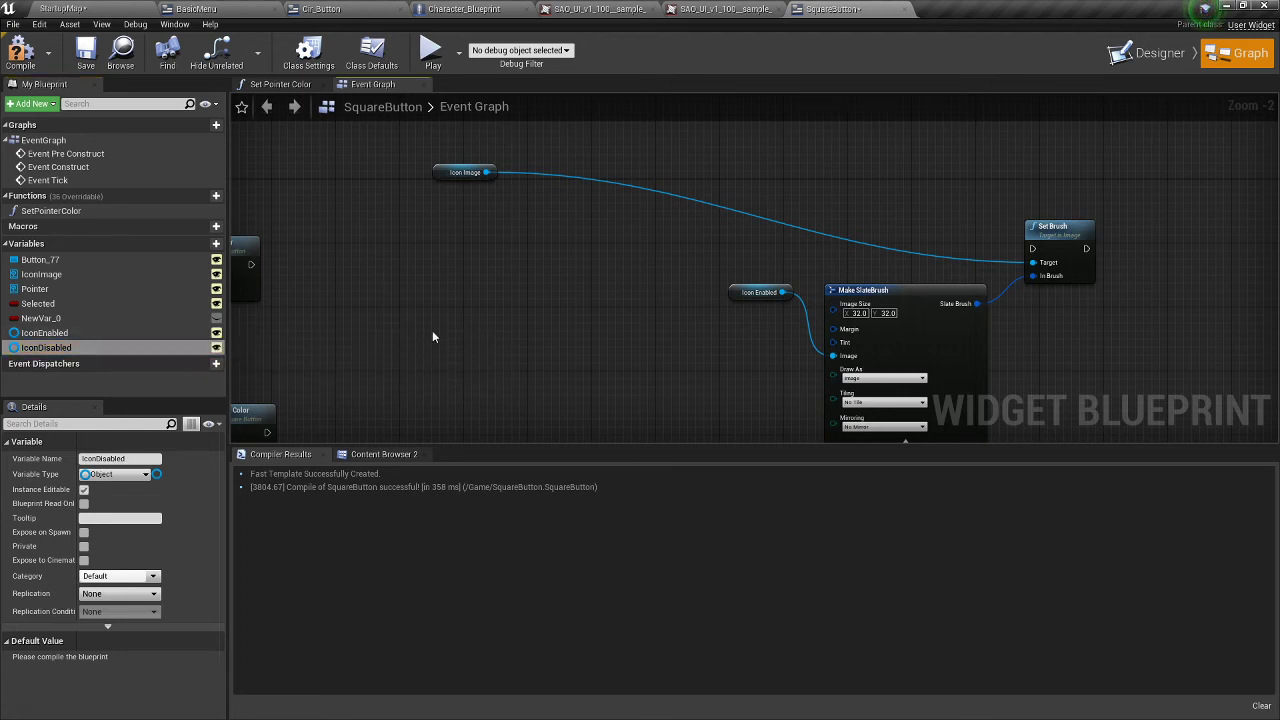
- Delete the Icon Enabled getter node connected to Make SlateBrush's Image input
scroll(432, 337, "down", 1)
left_click(706, 297)
key("Delete")
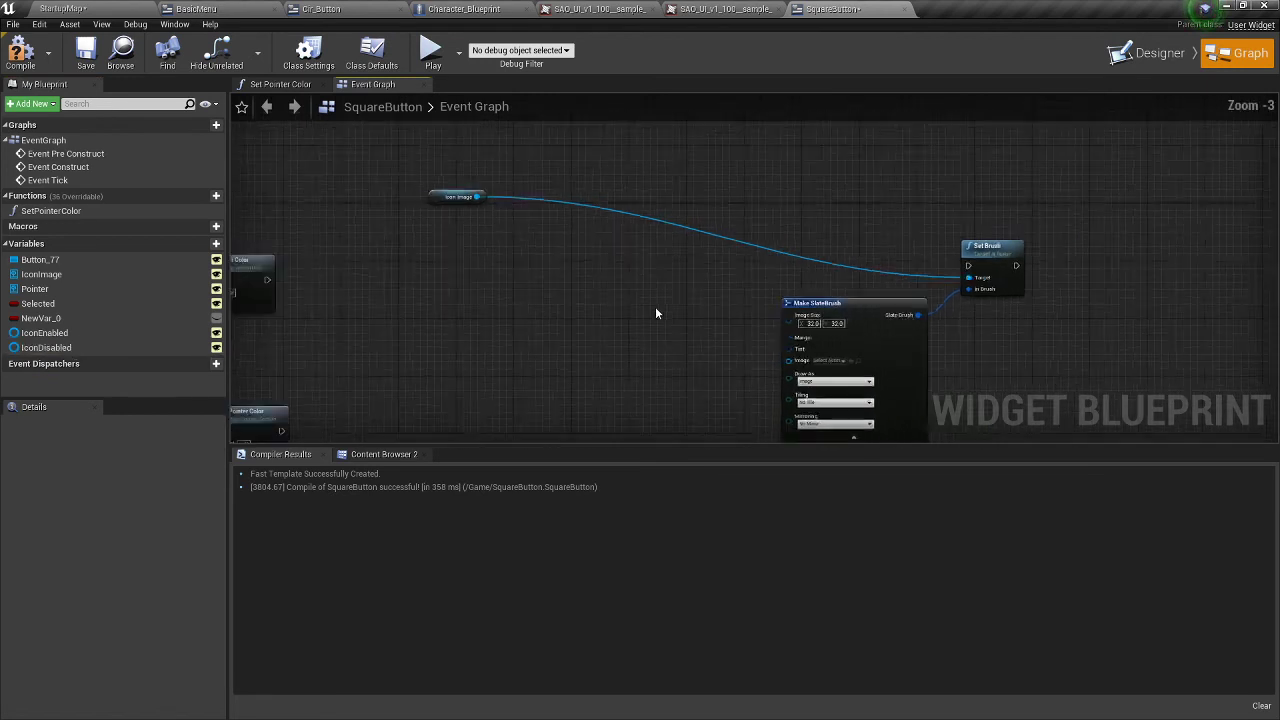
mouse_move(656, 313)
right_mouse_down()
mouse_move(786, 353)
mouse_move(640, 319)
right_mouse_up()
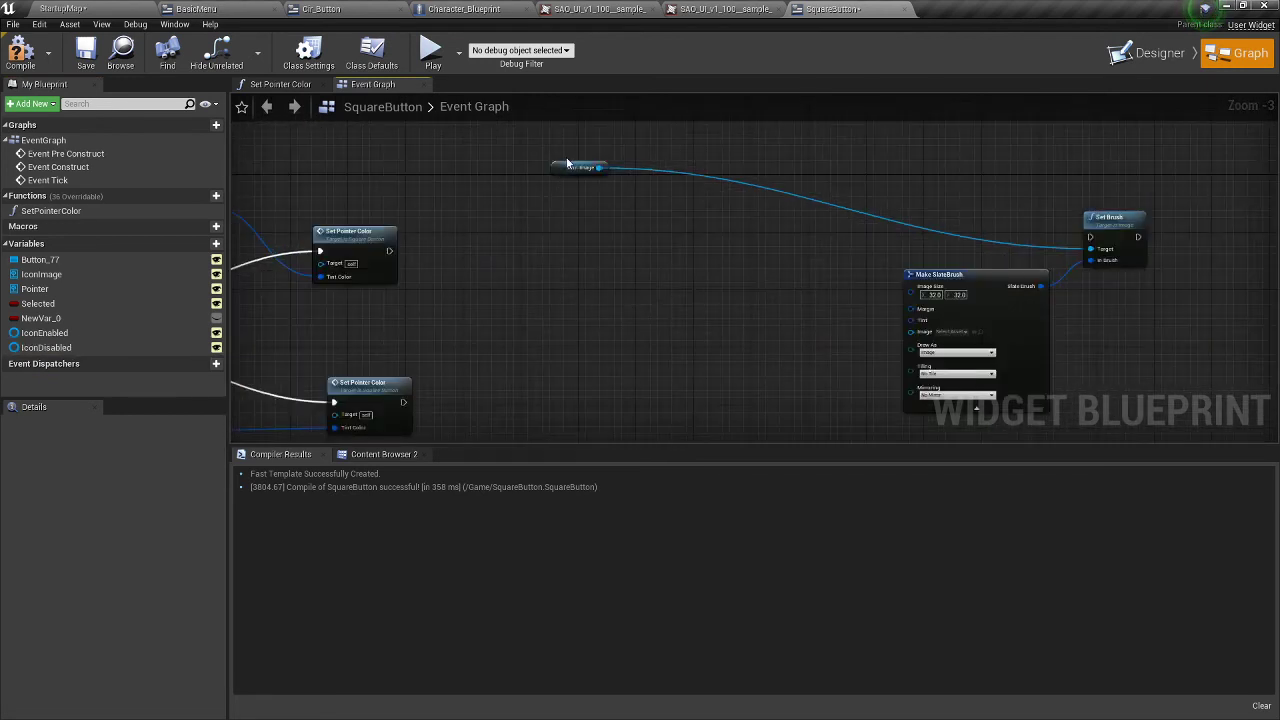
- Move the Icon Image node lower and shift the Set Brush and Make SlateBrush nodes further right to make room
left_click_drag(567, 163, 596, 246)
right_click_drag(715, 233, 540, 219)
left_click_drag(955, 219, 1121, 219)
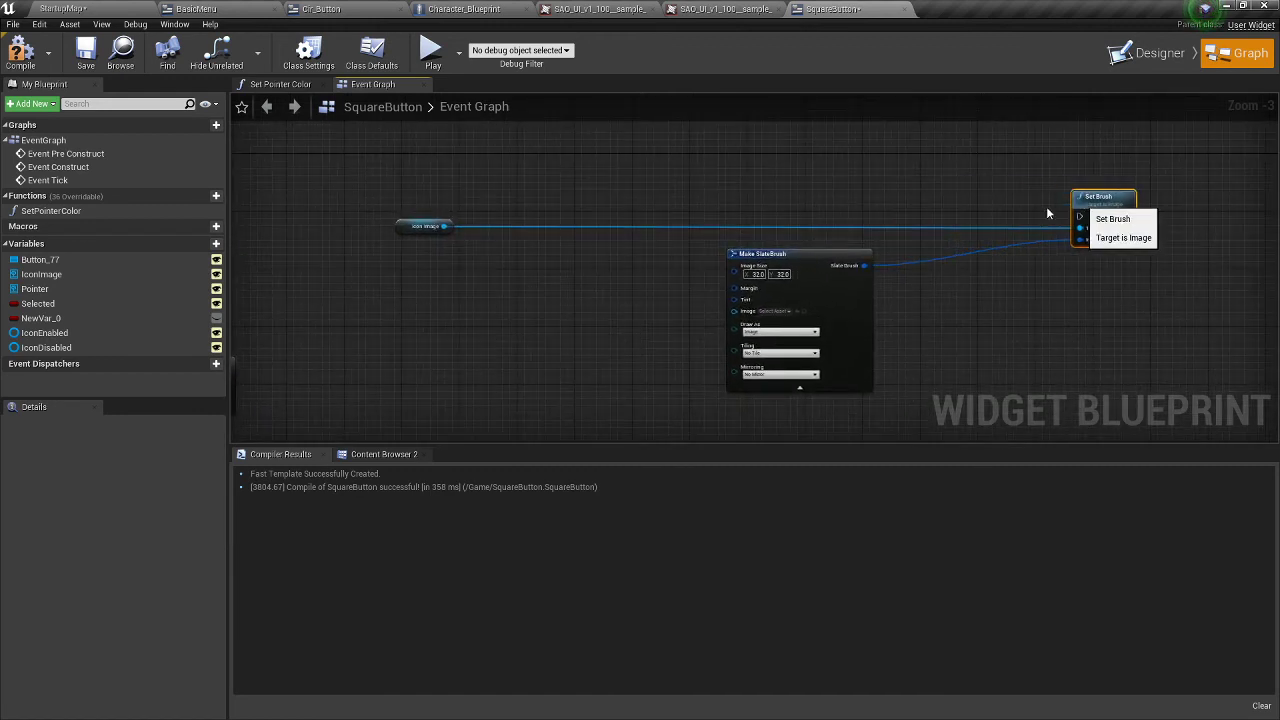
left_click_drag(803, 254, 918, 256)
left_click(458, 257)
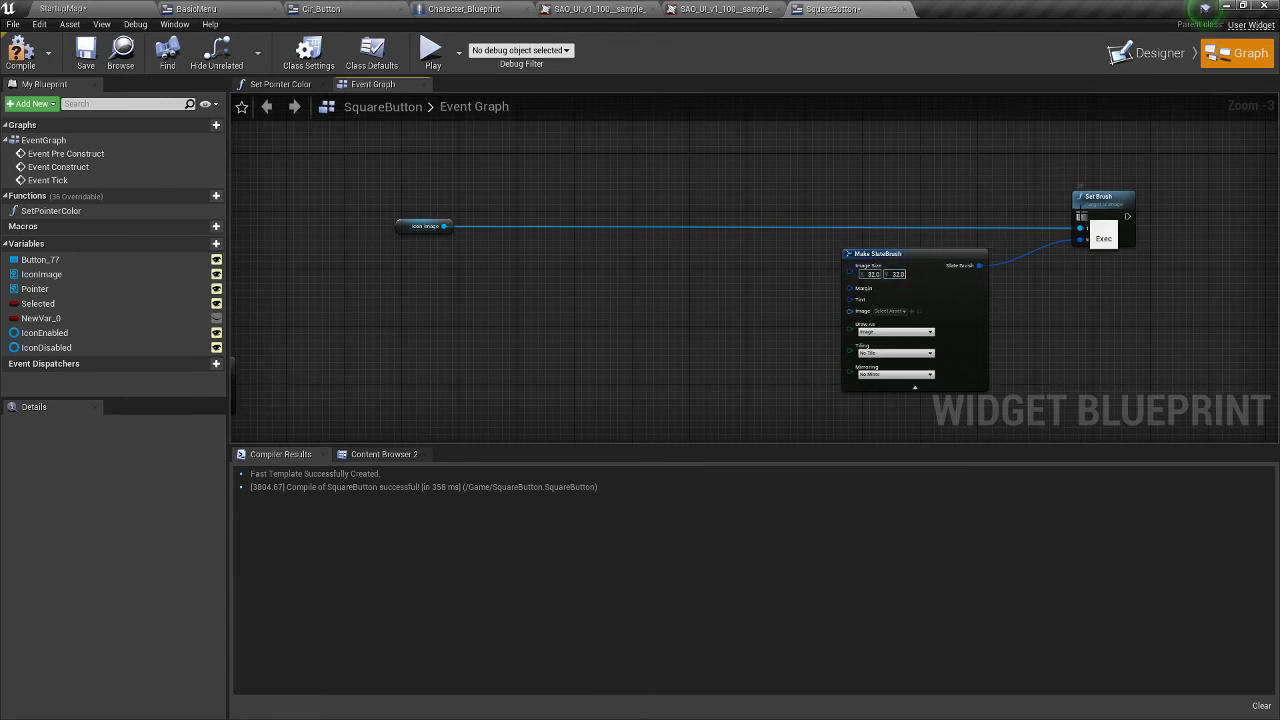
- Connect the upper Set Pointer Color node's execution output to Set Brush and move Icon Image below the wire
mouse_move(1080, 216)
left_mouse_down()
mouse_move(520, 167)
mouse_move(225, 223)
mouse_move(540, 229)
left_mouse_up()
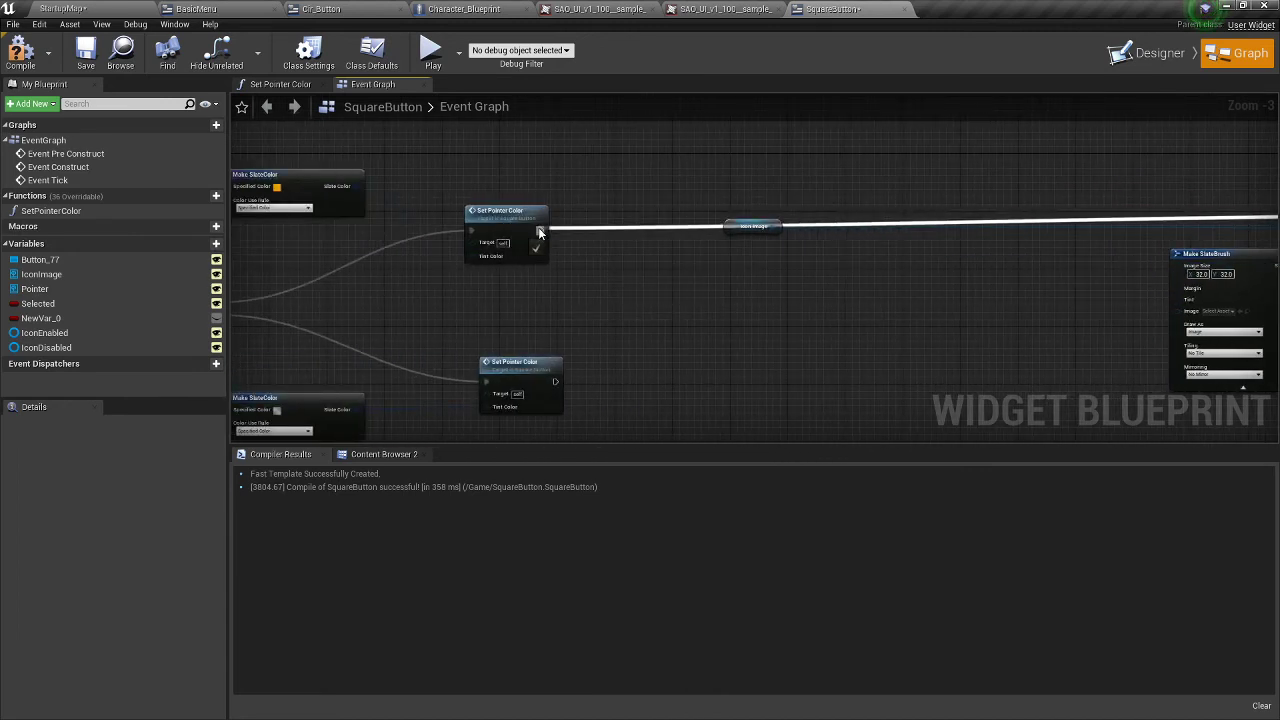
left_click(744, 229)
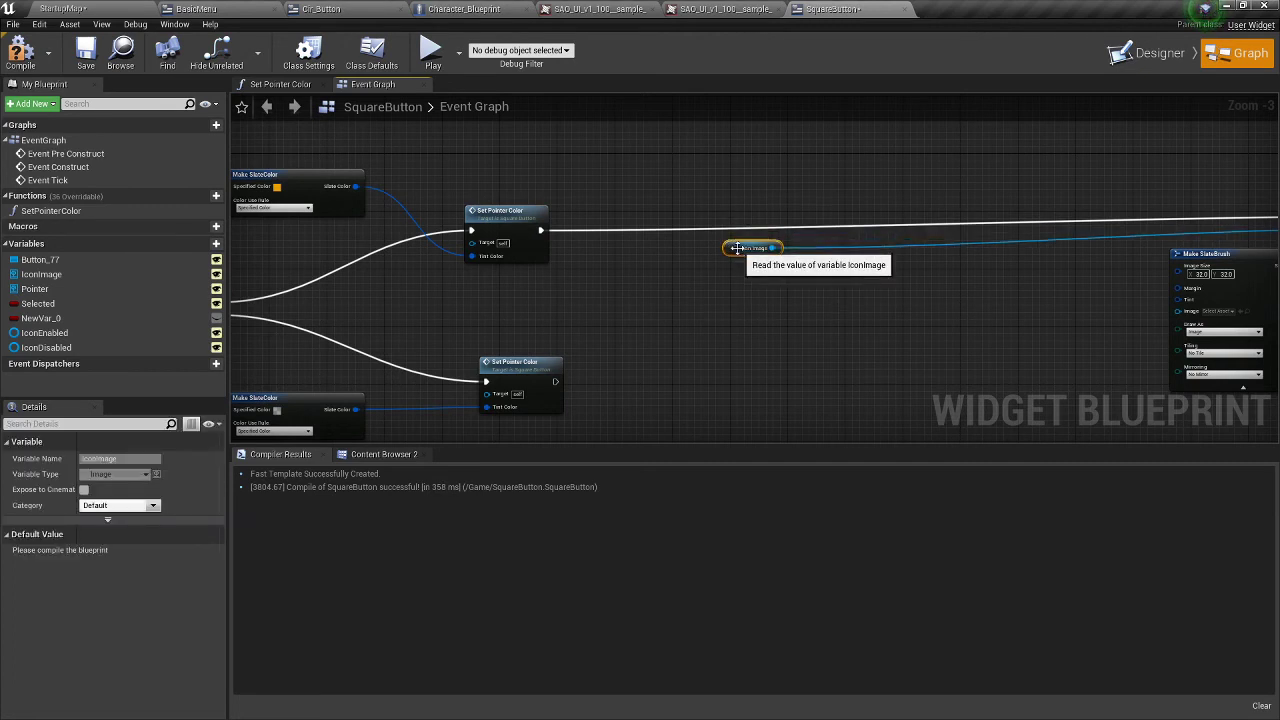
left_click(846, 210)
- Copy the Selected getter with its Branch node and paste them between the Icon Image and Make SlateBrush nodes
scroll(735, 225, "down", 3)
scroll(735, 225, "up", 2)
right_click_drag(638, 246, 590, 308)
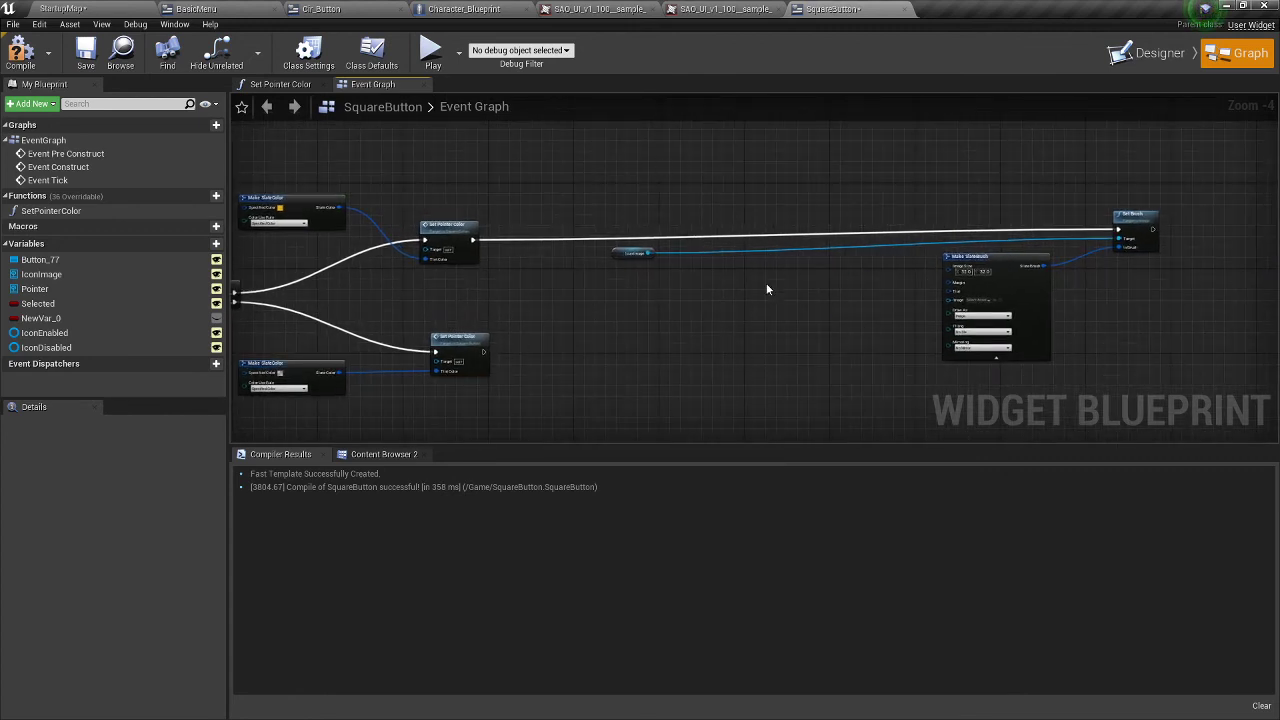
scroll(713, 312, "up", 2)
right_click_drag(709, 294, 714, 338)
scroll(775, 322, "down", 2)
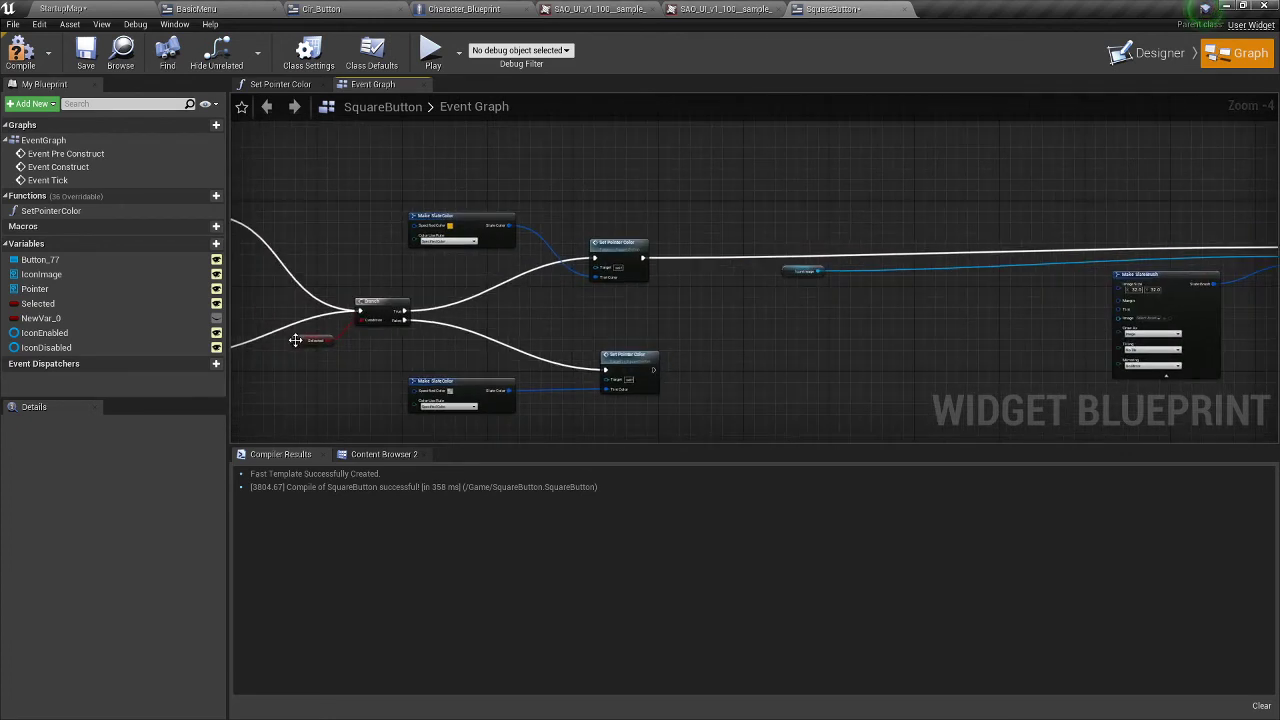
left_click(295, 340)
left_click(371, 311, "ctrl")
key("ctrl+c")
key("ctrl+v")
scroll(872, 317, "up", 2)
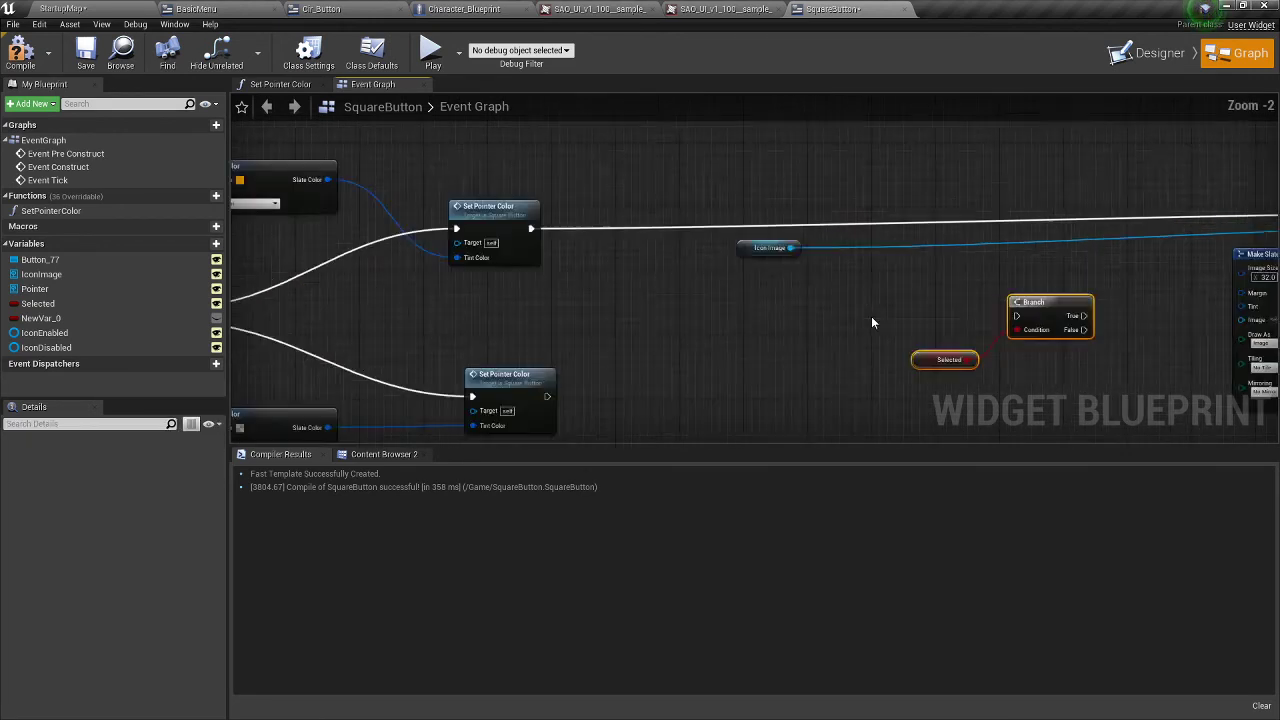
right_click_drag(872, 322, 634, 311)
scroll(686, 314, "up", 1)
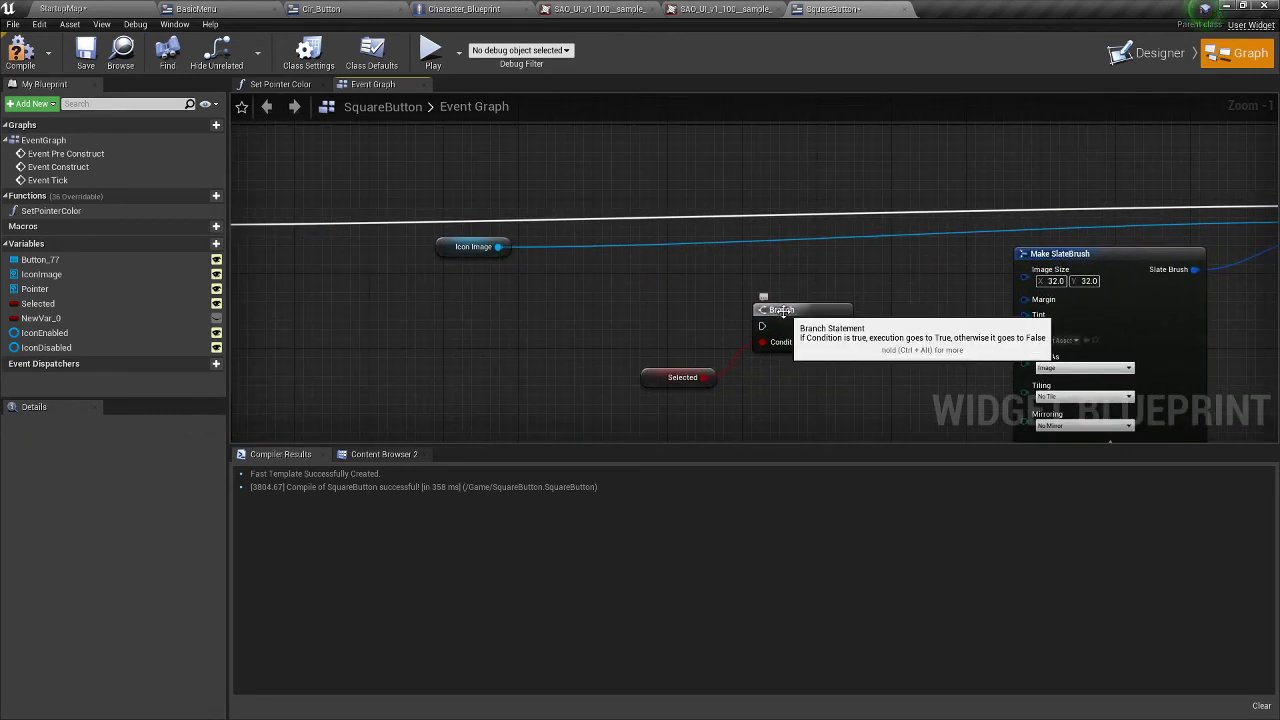
- Move the pasted Branch node up and place its Selected getter just below the Icon Image node
left_click_drag(783, 311, 698, 283)
left_click_drag(649, 377, 450, 312)
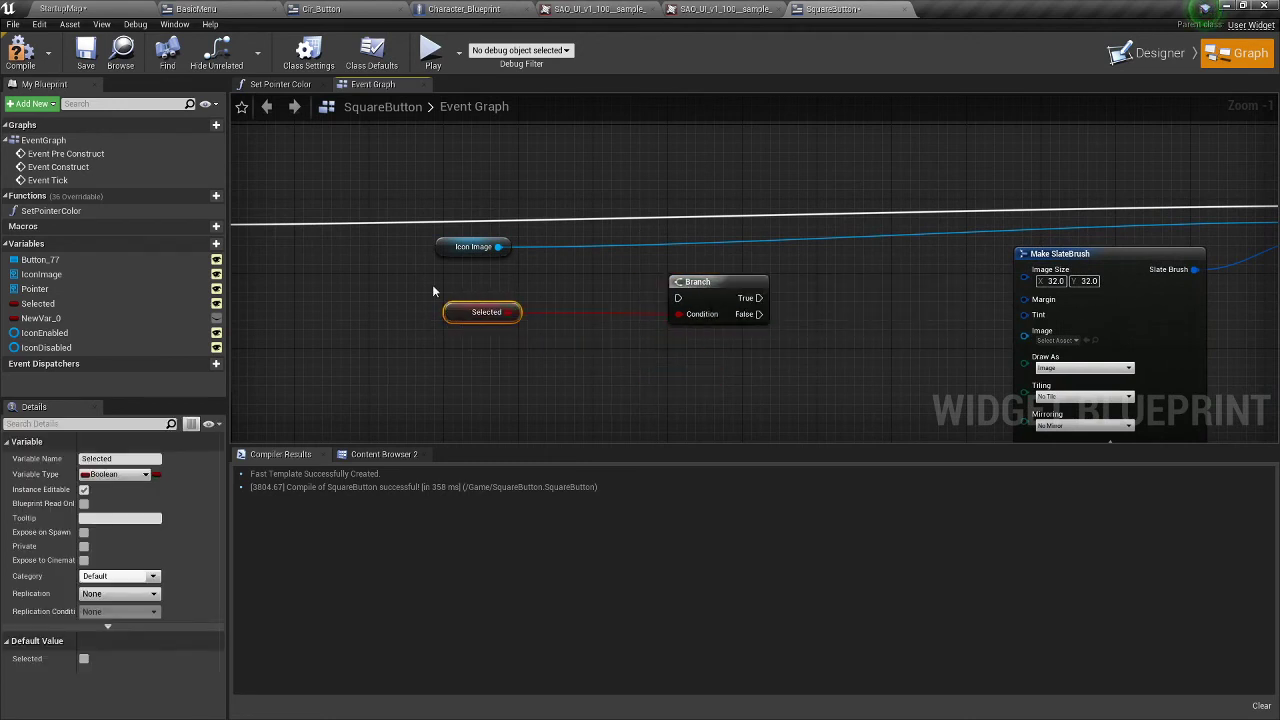
left_click(432, 291)
- Route execution from Set Pointer Color through the pasted Branch, with True connected to Set Brush, and move Set Brush higher
right_click_drag(432, 291, 497, 328)
scroll(497, 328, "down", 2)
mouse_move(322, 290)
left_mouse_down()
mouse_move(700, 351)
mouse_move(1181, 290)
mouse_move(1190, 277)
left_mouse_up()
right_click_drag(1025, 260, 952, 145)
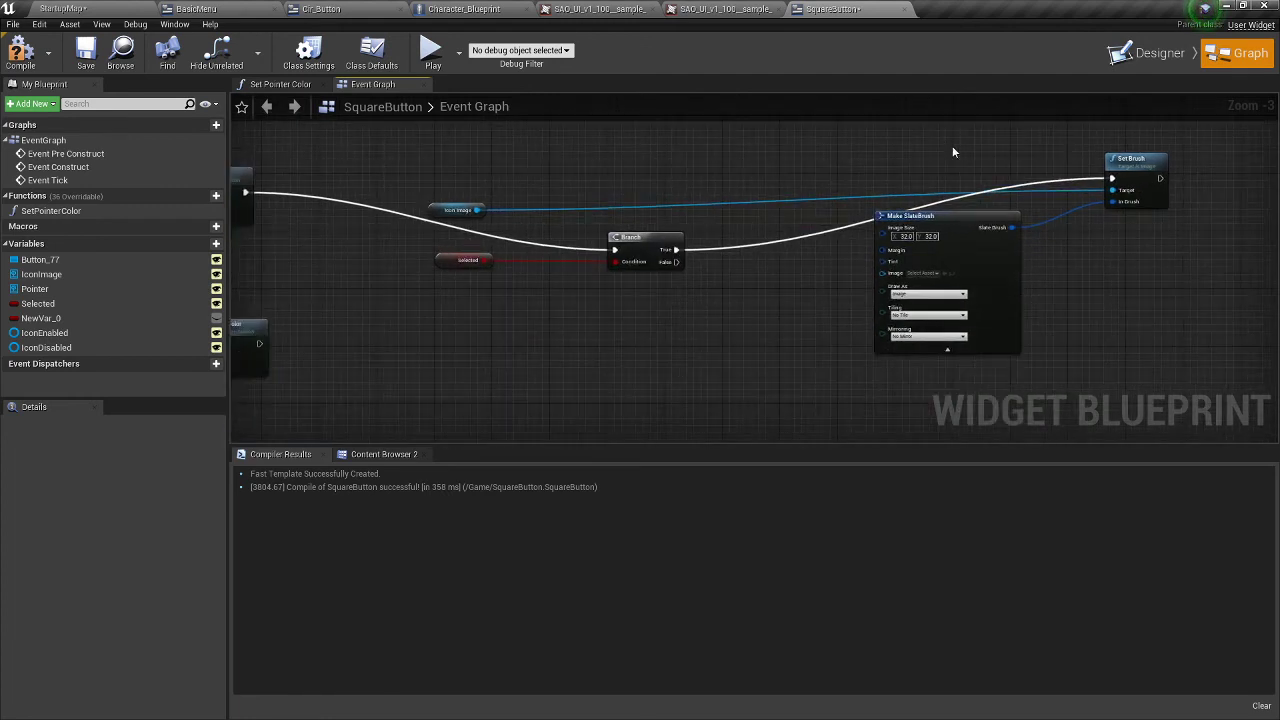
left_click_drag(1136, 175, 1121, 139)
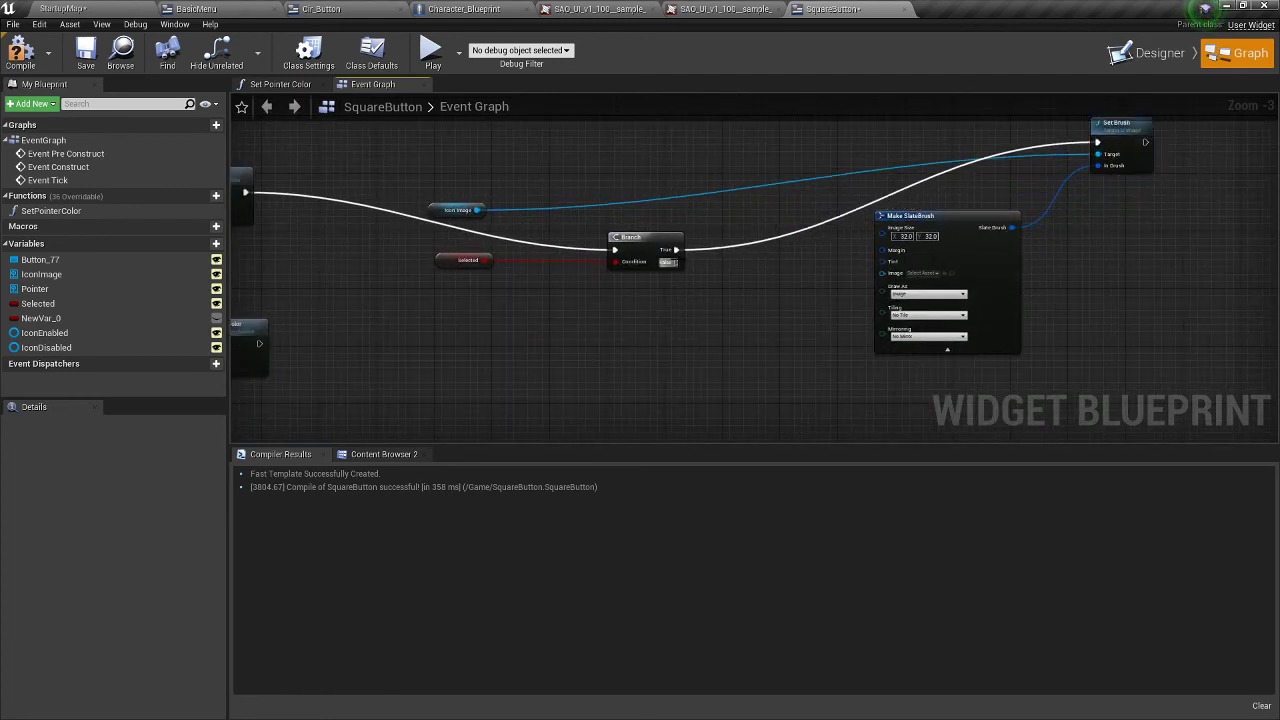
left_click_drag(676, 262, 1001, 400)
type("set")
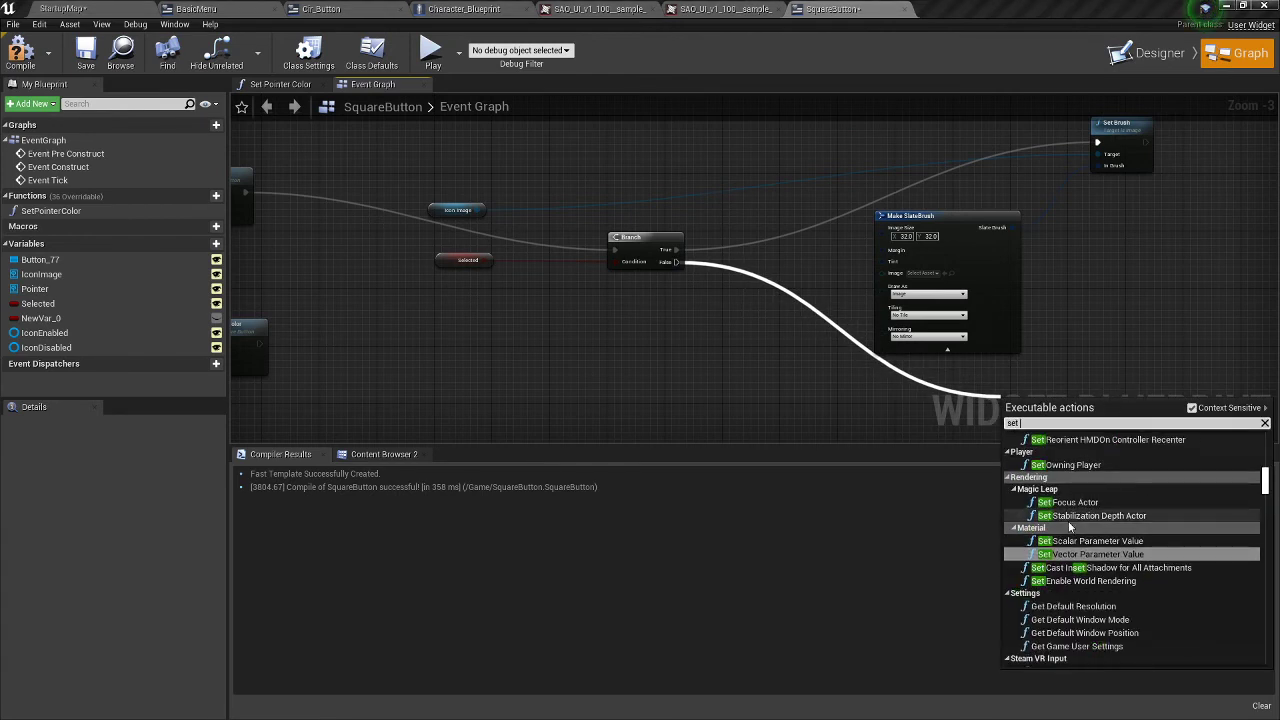
type(" brus")
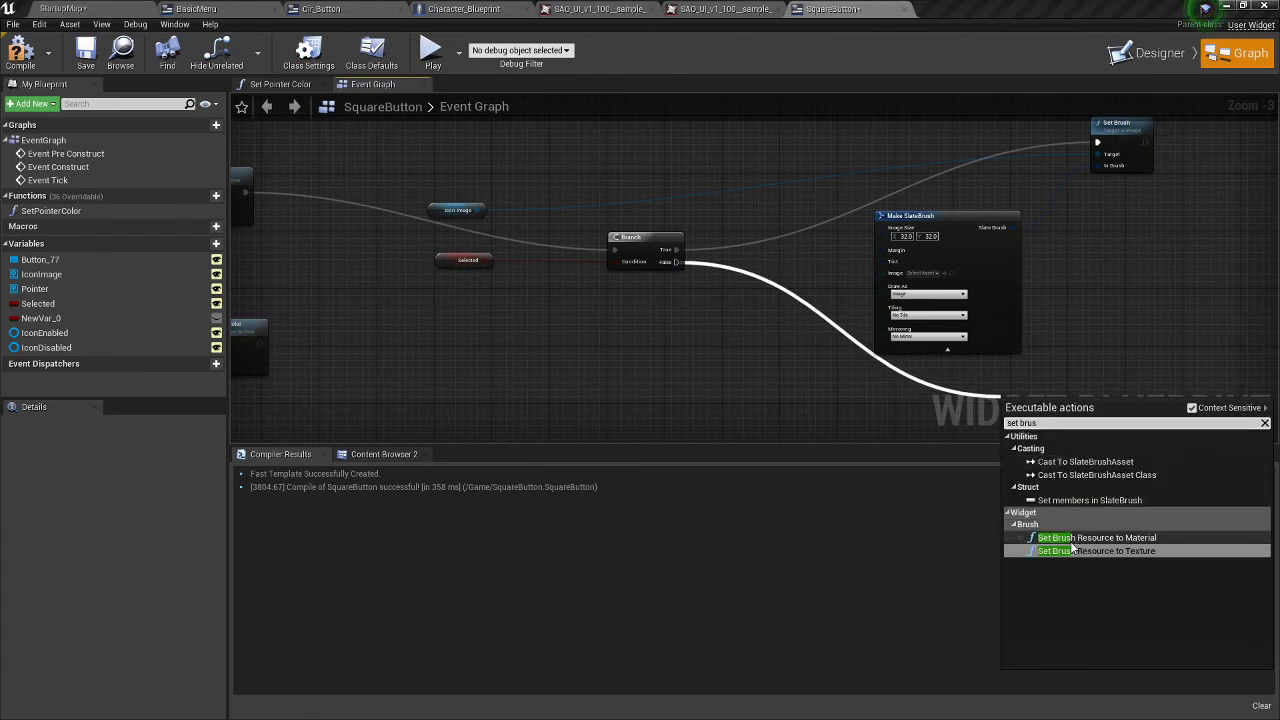
left_click(1070, 322)
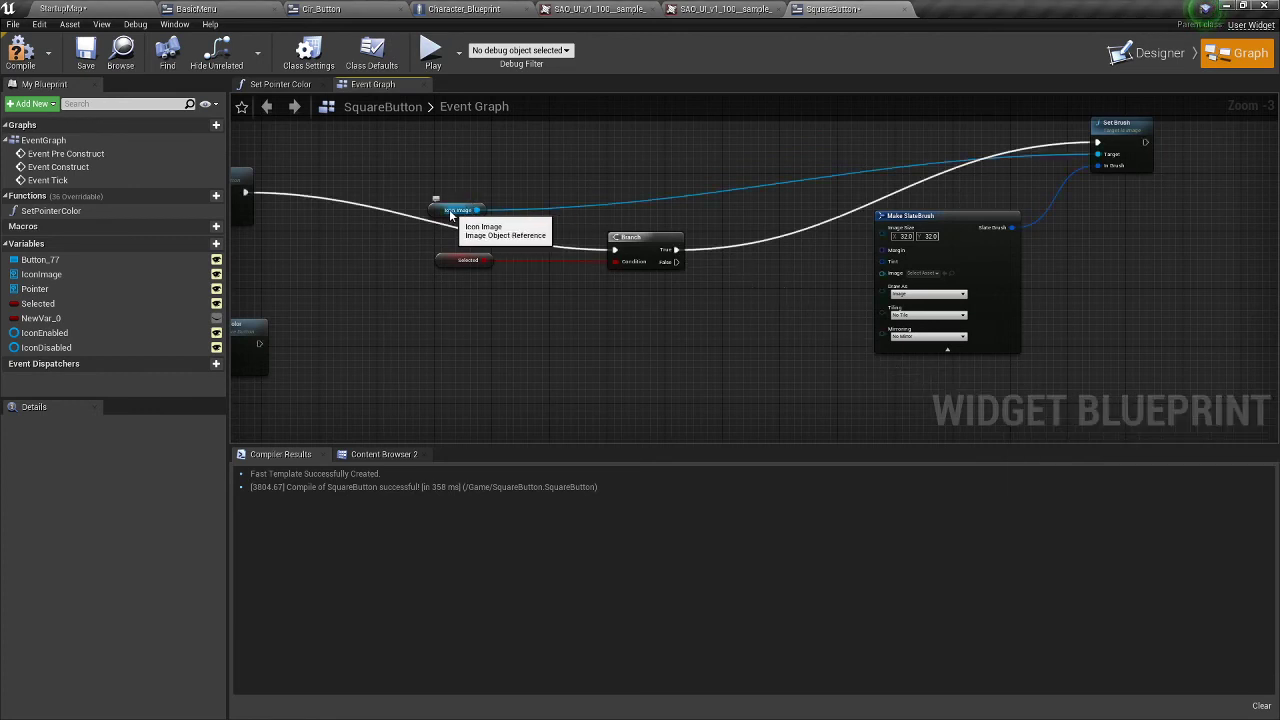
- Move the Icon Image getter above the Branch and add a second Set Brush node from its output, below Make SlateBrush
left_click_drag(445, 214, 502, 149)
left_click_drag(785, 147, 825, 418)
type("set bt")
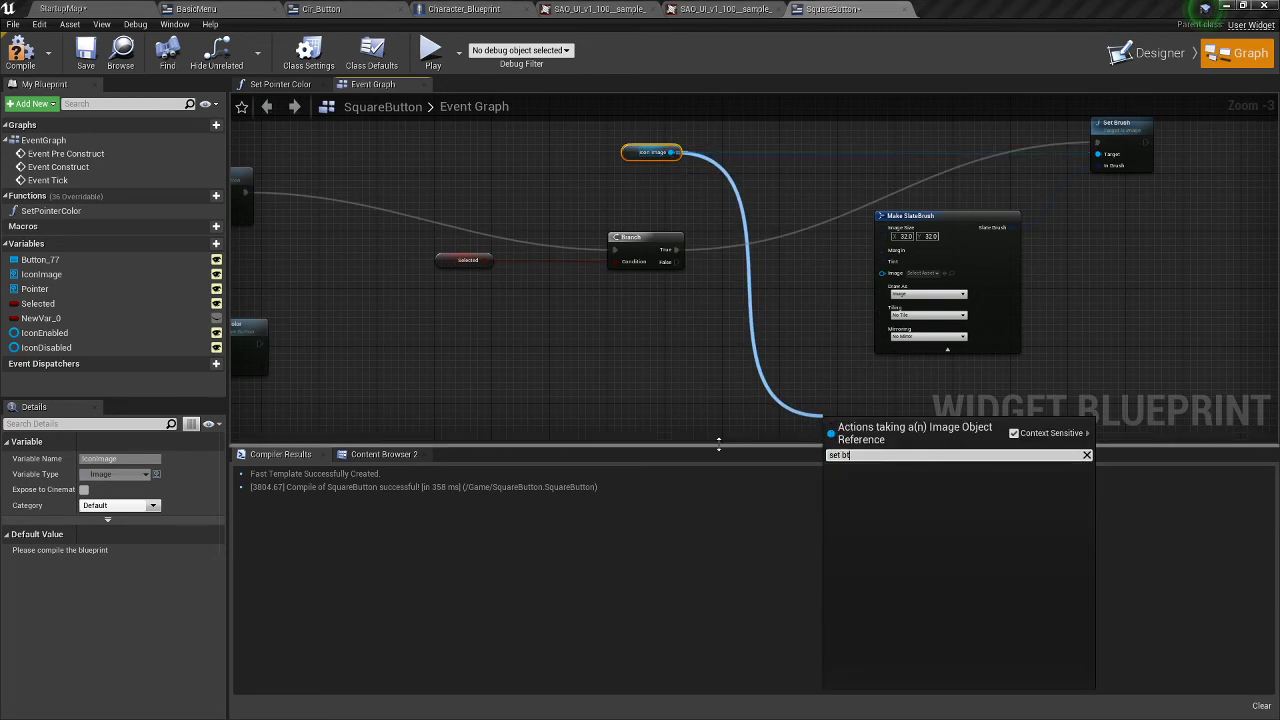
key("BackSpace")
type("r")
key("Return")
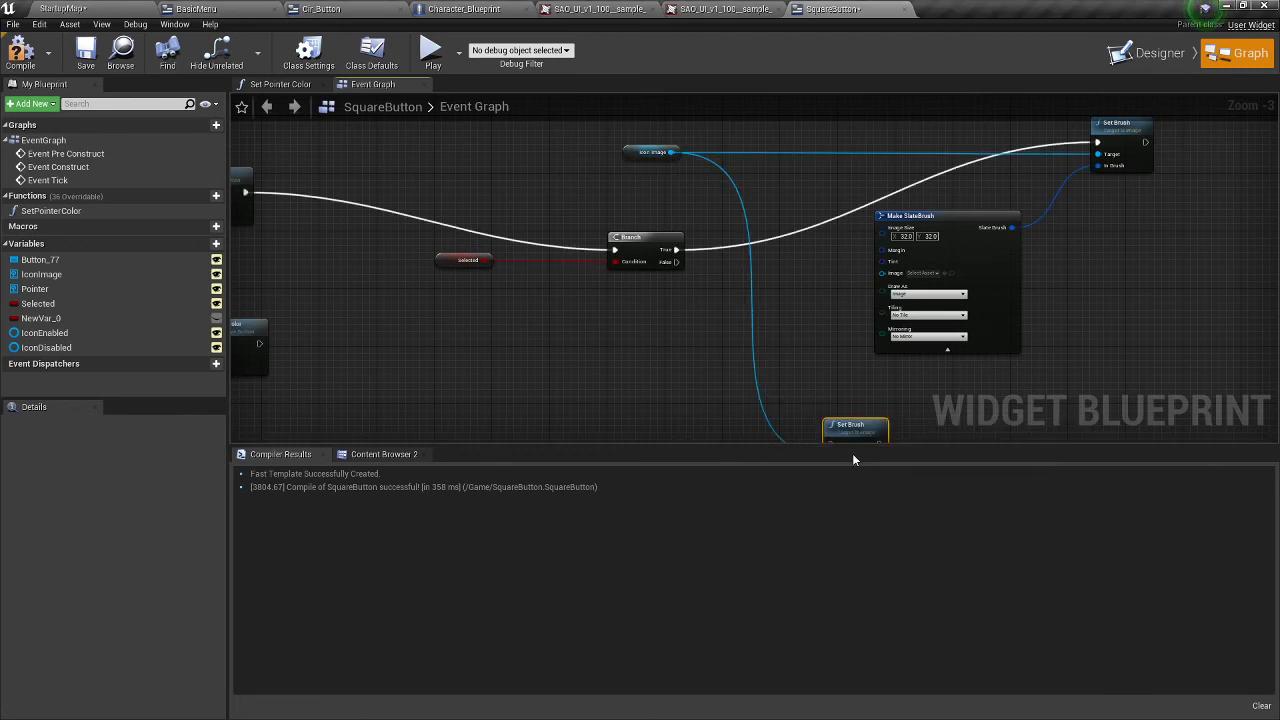
- Add a reroute point on the wire to the second Set Brush and align that node beneath the first Set Brush
double_click(762, 412)
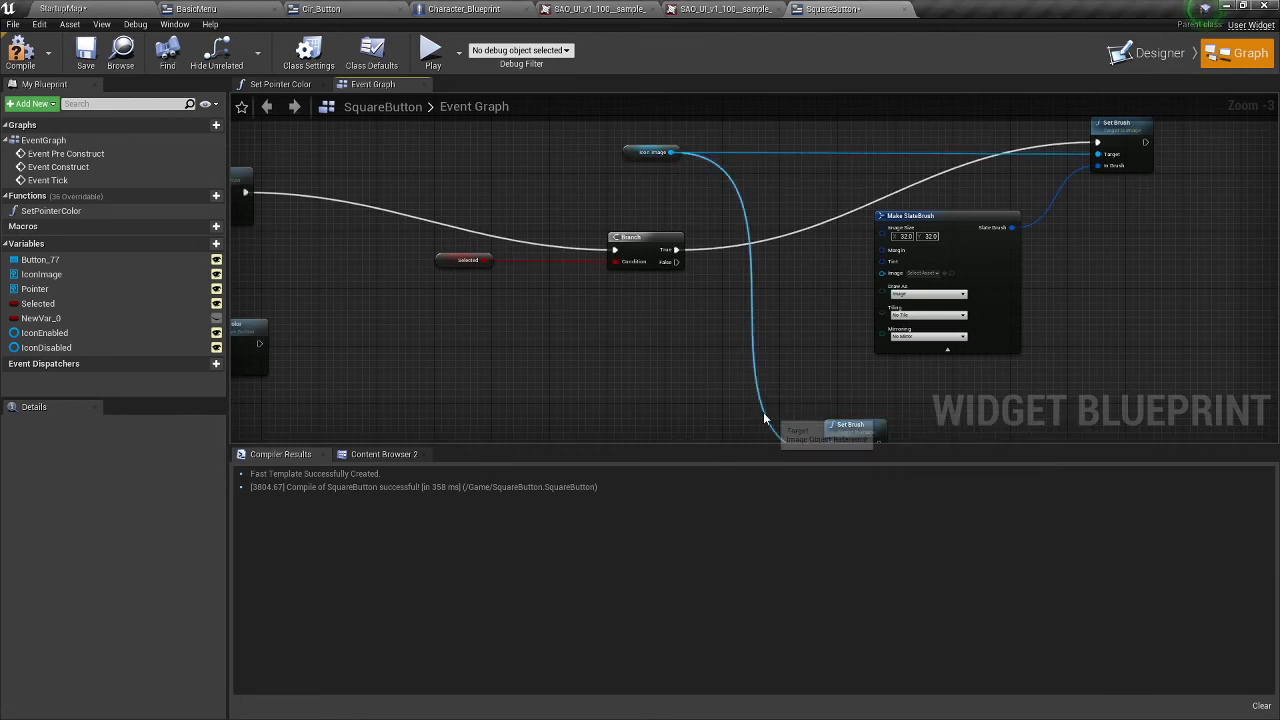
right_click_drag(763, 412, 745, 362)
mouse_move(850, 390)
left_mouse_down()
mouse_move(1146, 355)
mouse_move(1105, 338)
left_mouse_up()
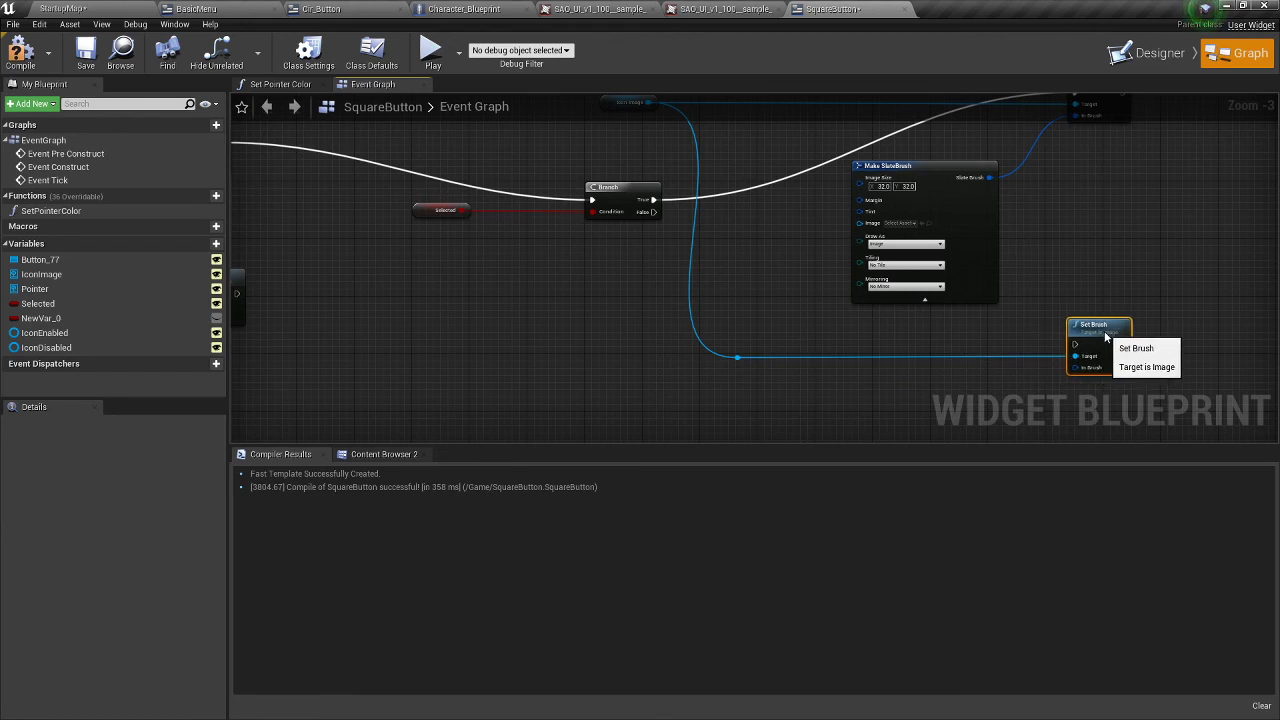
right_click_drag(948, 330, 871, 403)
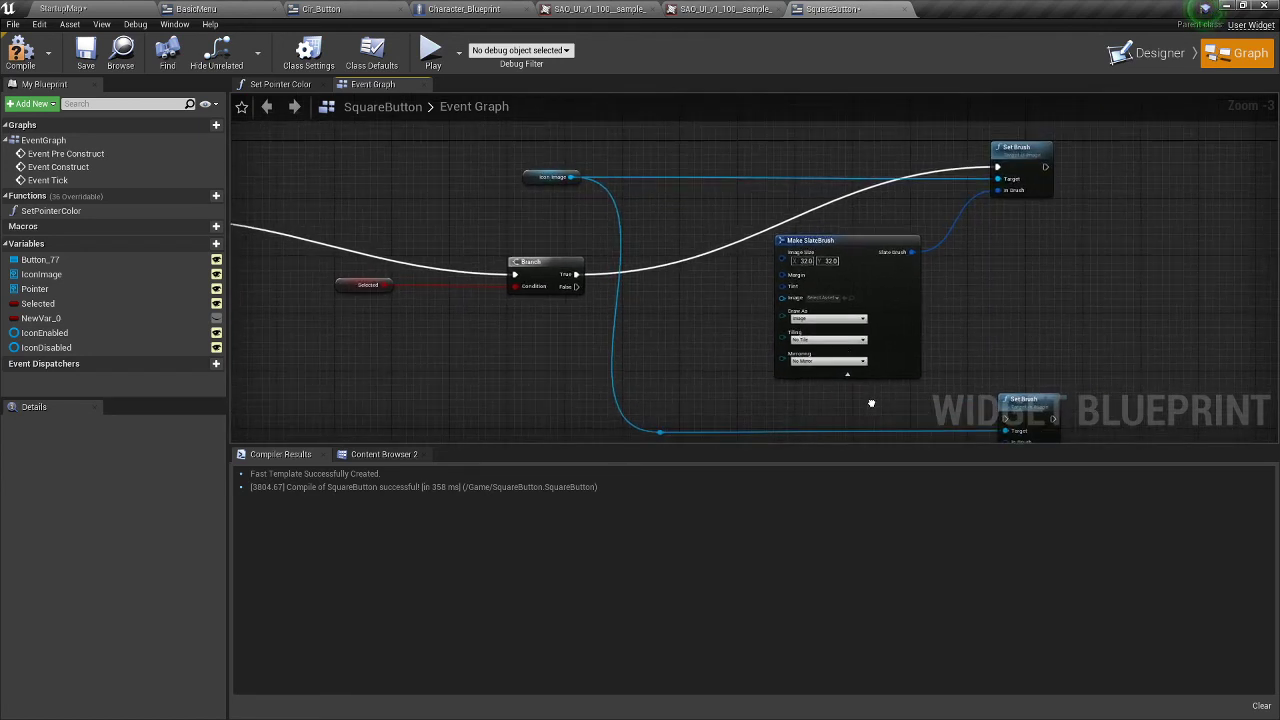
right_click_drag(896, 295, 737, 251)
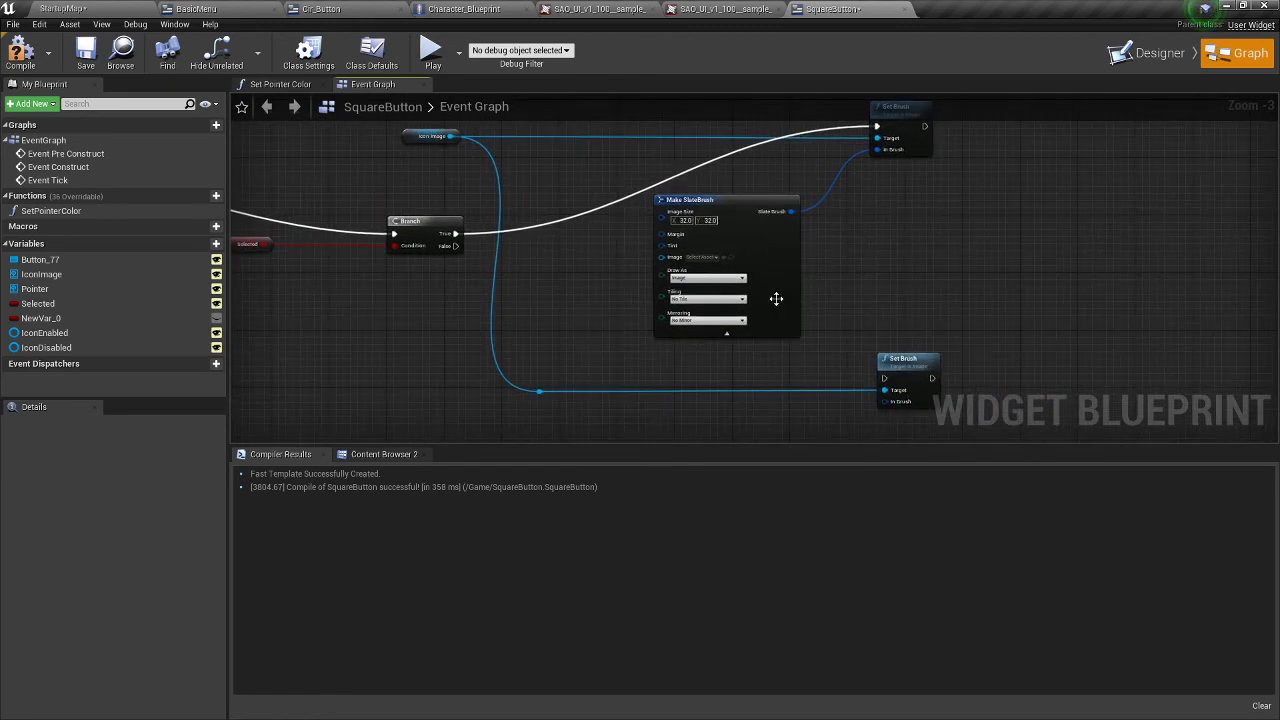
- Add a Get Brush node from Icon Image and a Break SlateBrush node from its Brush output
scroll(764, 228, "up", 1)
scroll(764, 228, "up", 1)
right_click_drag(540, 257, 766, 299)
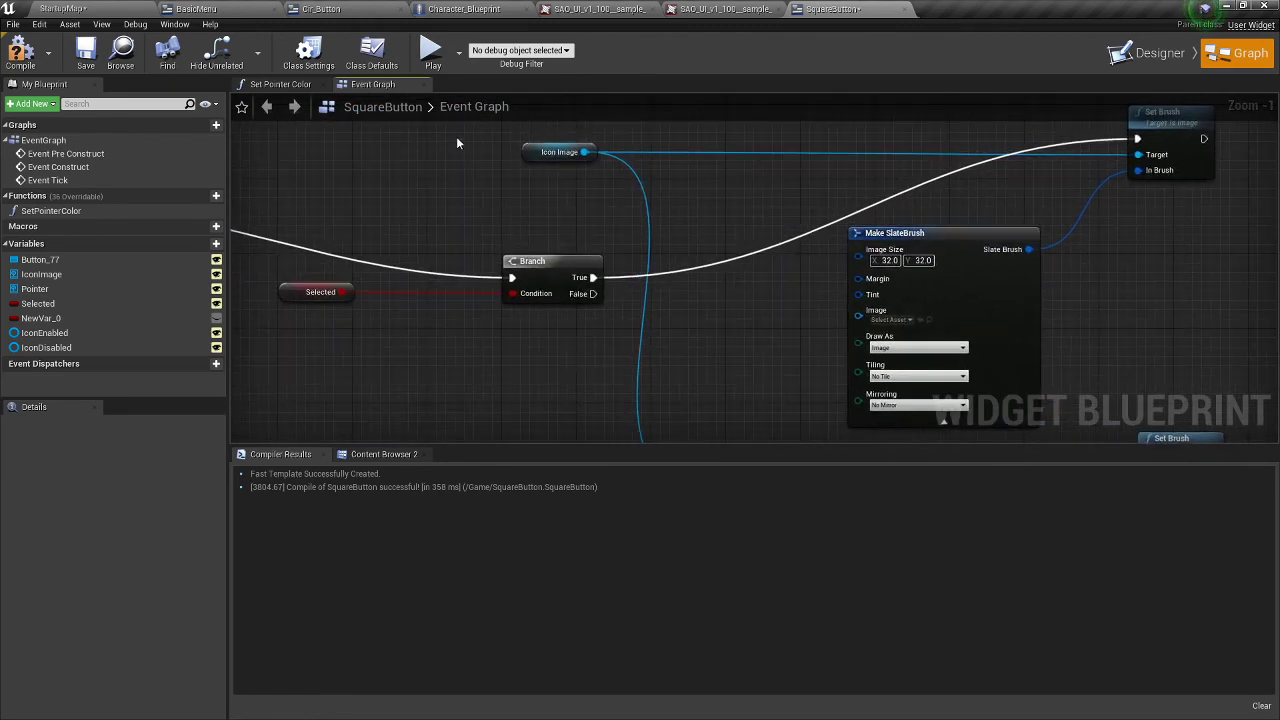
left_click_drag(584, 152, 577, 206)
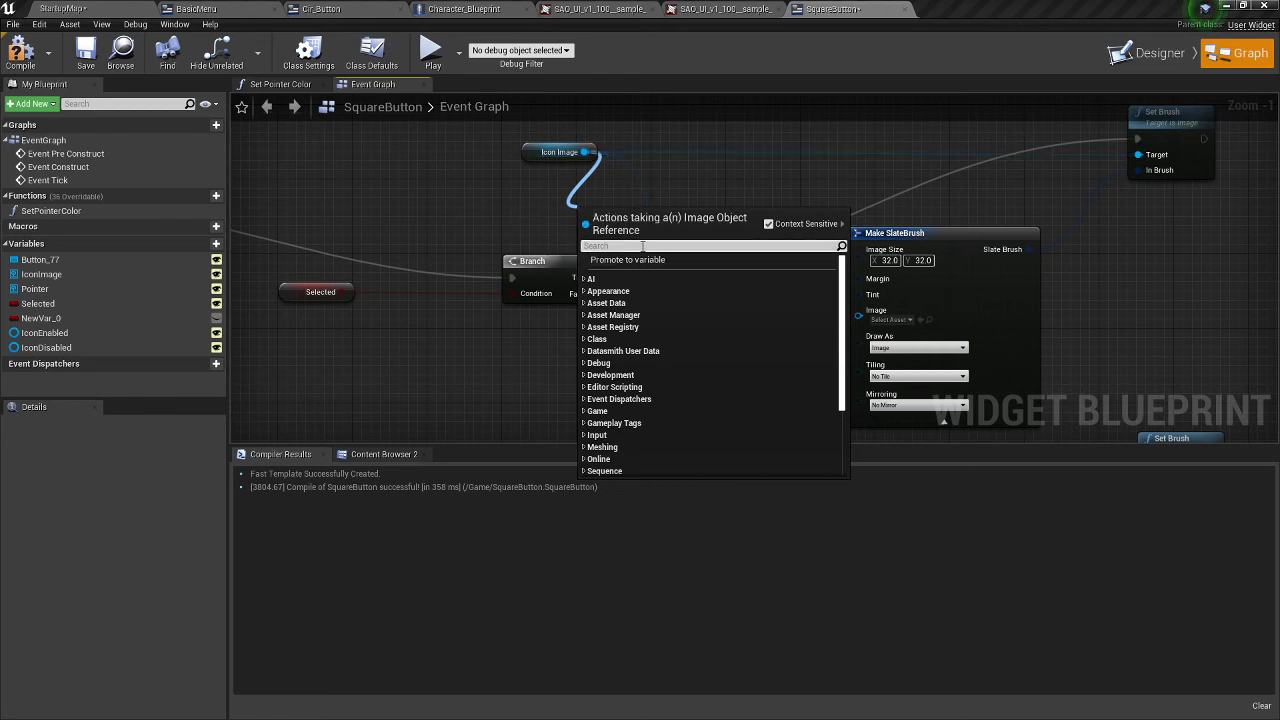
type("get brush")
key("Return")
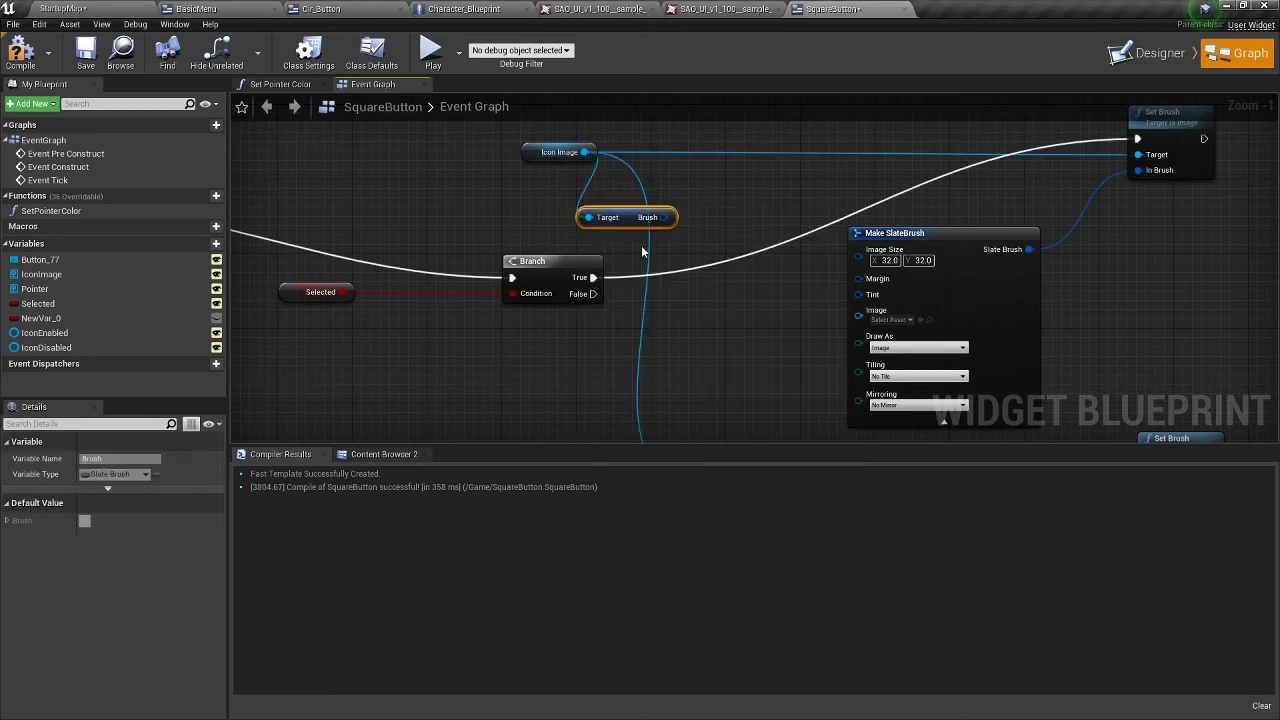
mouse_move(664, 217)
left_mouse_down()
mouse_move(705, 235)
mouse_move(669, 253)
left_mouse_up()
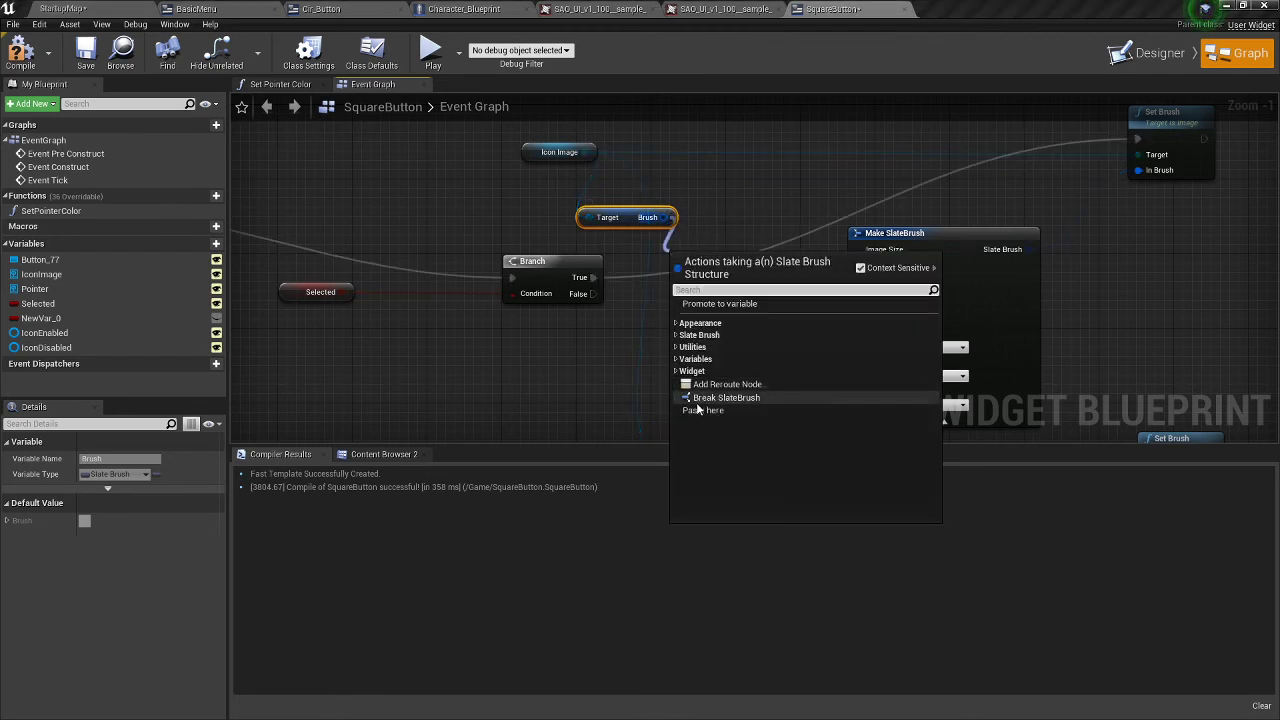
left_click(705, 398)
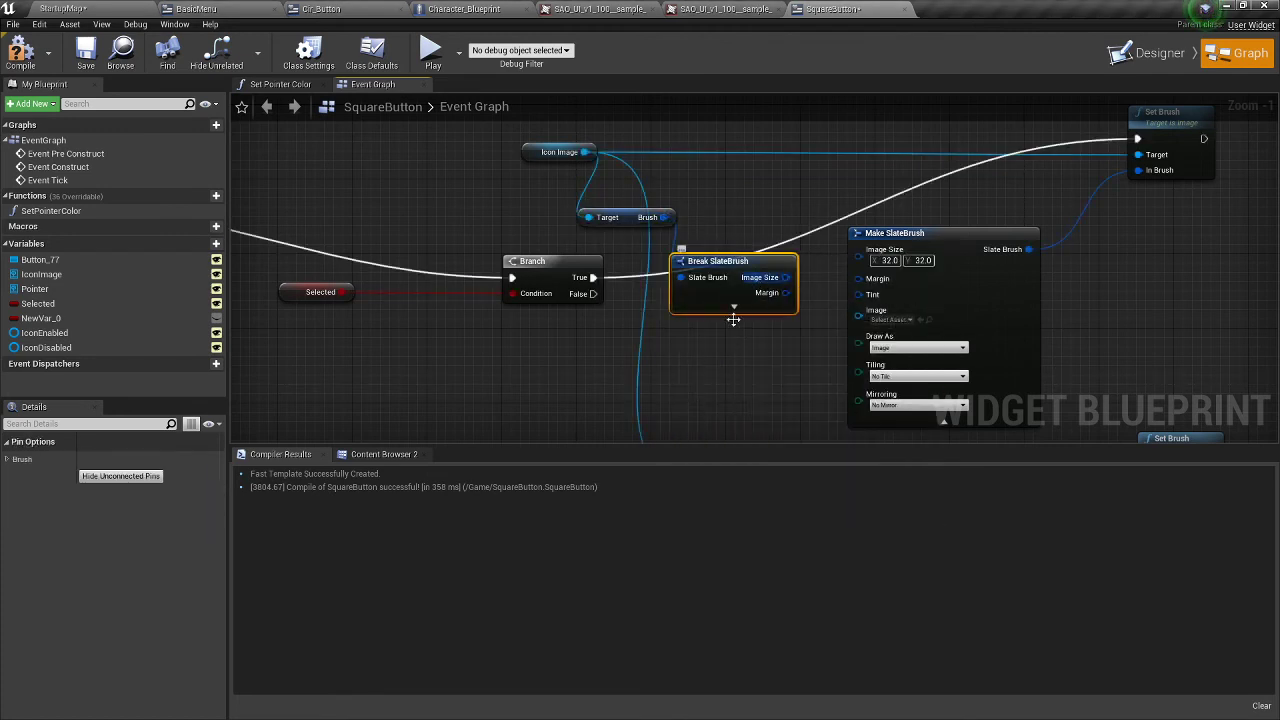
- Connect Break SlateBrush's Image Size, Margin and Tint outputs to the matching Make SlateBrush inputs, expanding the Break node's hidden pins
left_click_drag(786, 277, 858, 249)
left_click_drag(742, 310, 858, 265)
left_click(669, 315)
left_click_drag(720, 318, 858, 281)
scroll(682, 246, "down", 2)
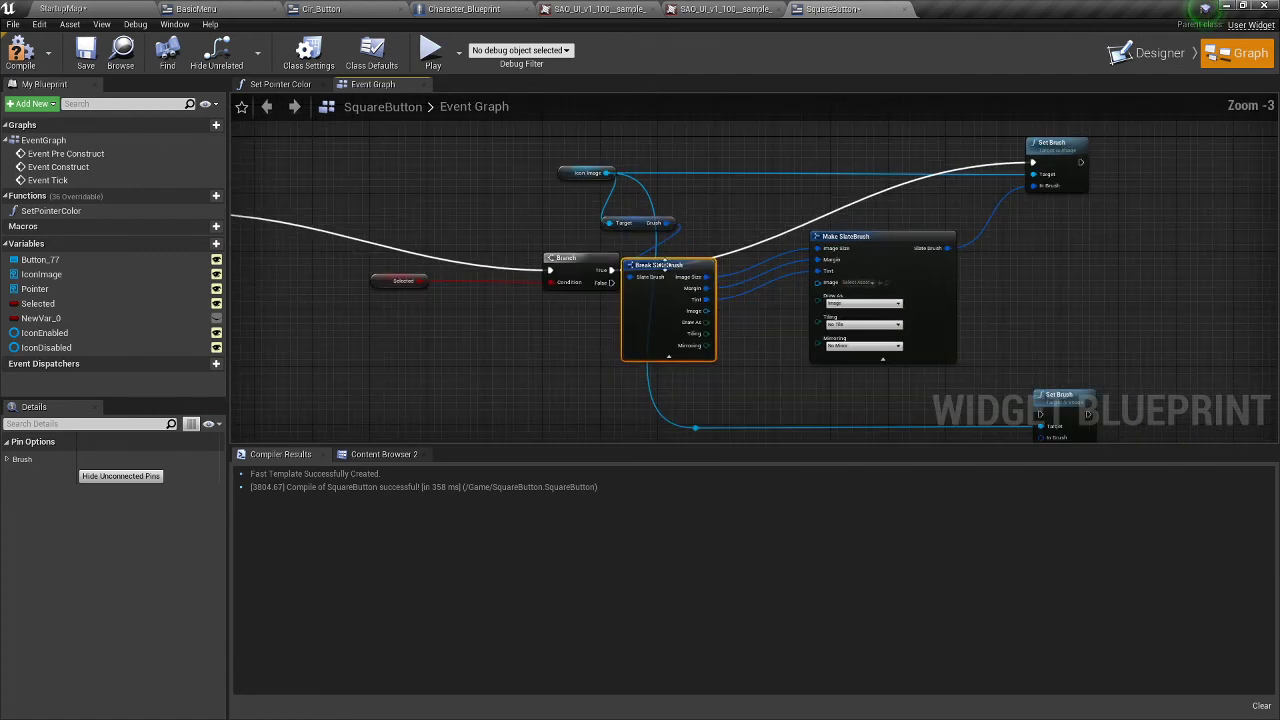
- Move Break SlateBrush closer to Make SlateBrush and connect their Draw As, Tiling and Mirroring pins
left_click_drag(662, 264, 713, 250)
scroll(762, 309, "up", 2)
left_click_drag(763, 311, 838, 316)
left_click_drag(763, 327, 842, 320)
left_click_drag(763, 342, 836, 346)
- Duplicate the Break SlateBrush and Make SlateBrush pair and place the copies below the originals
scroll(836, 346, "down", 3)
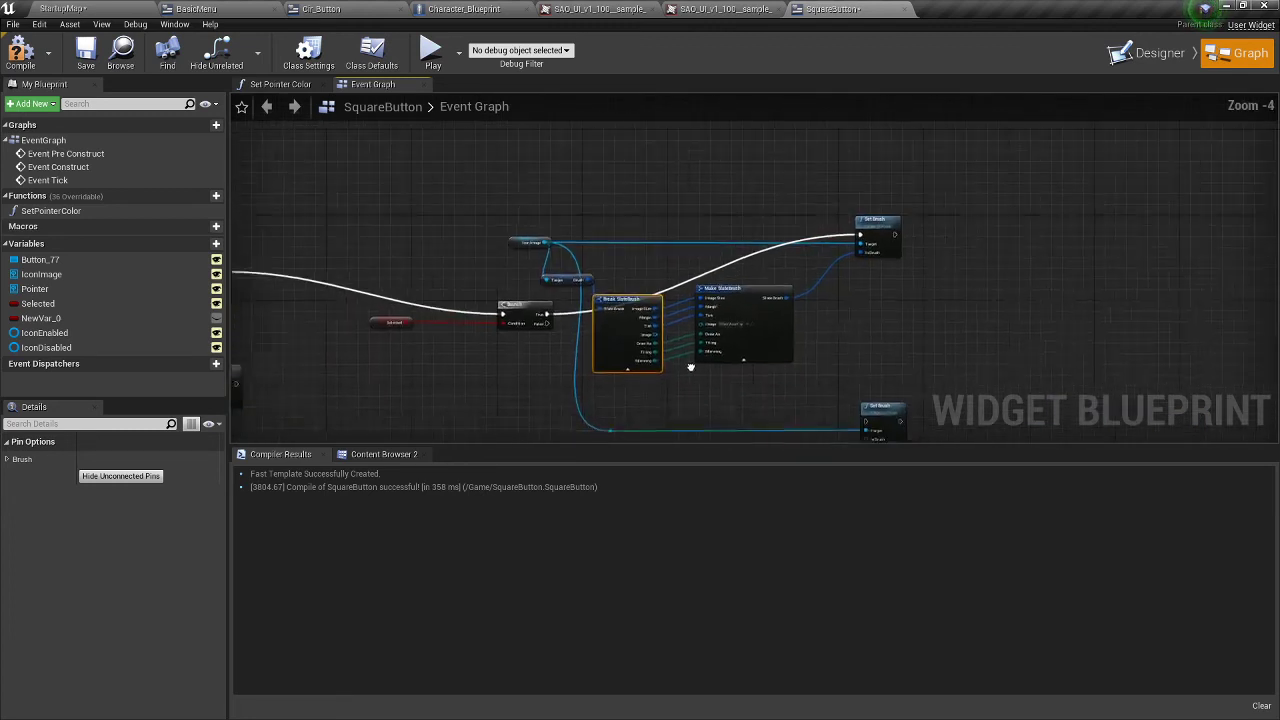
left_click_drag(629, 258, 714, 347)
key("ctrl+c")
right_click_drag(719, 391, 702, 302)
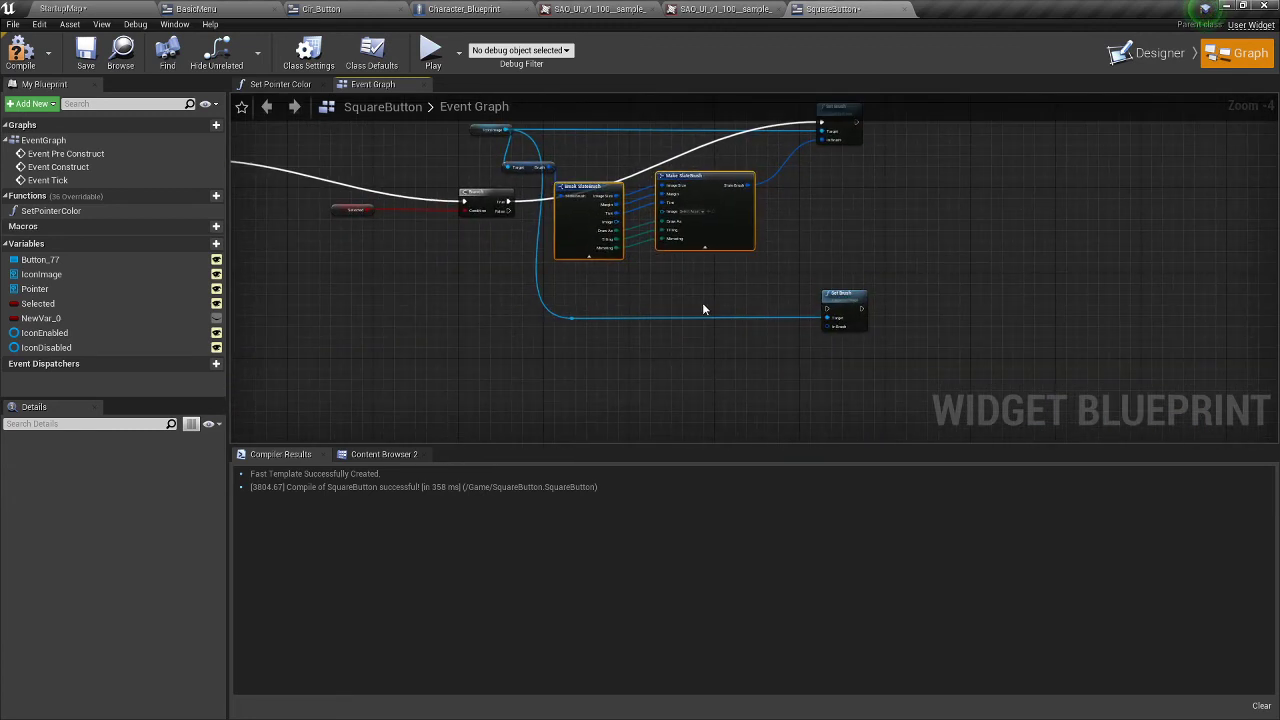
key("ctrl+v")
scroll(655, 345, "up", 3)
scroll(615, 330, "down", 1)
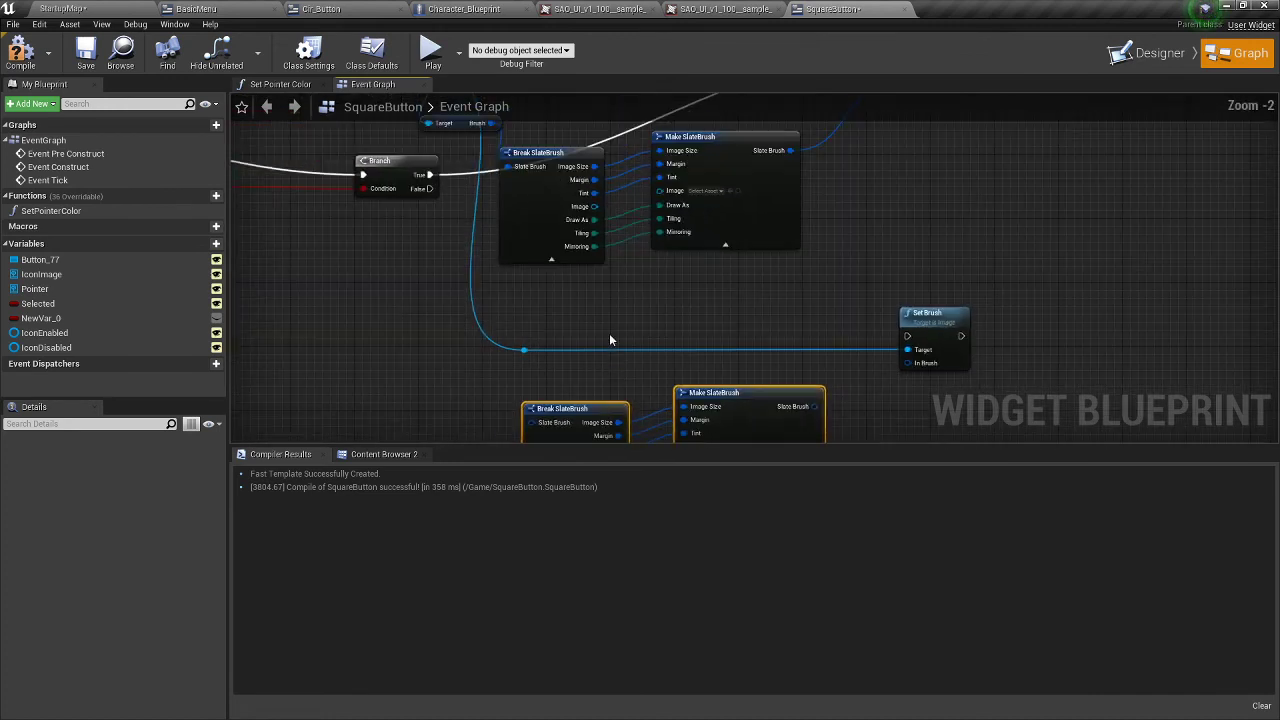
- Connect the Get Brush node's output to the lower Break SlateBrush node's input
left_click(575, 295)
scroll(470, 235, "down", 2)
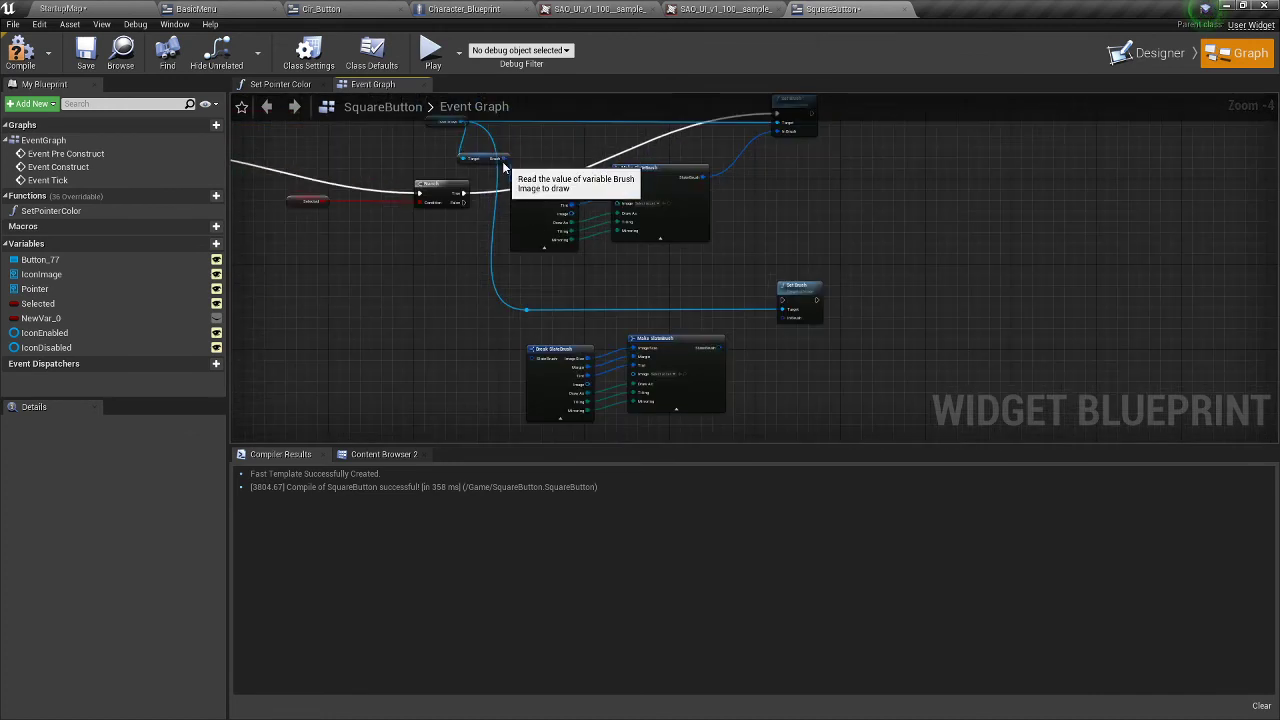
left_click(486, 158)
mouse_move(500, 158)
left_mouse_down()
mouse_move(531, 374)
mouse_move(533, 363)
left_mouse_up()
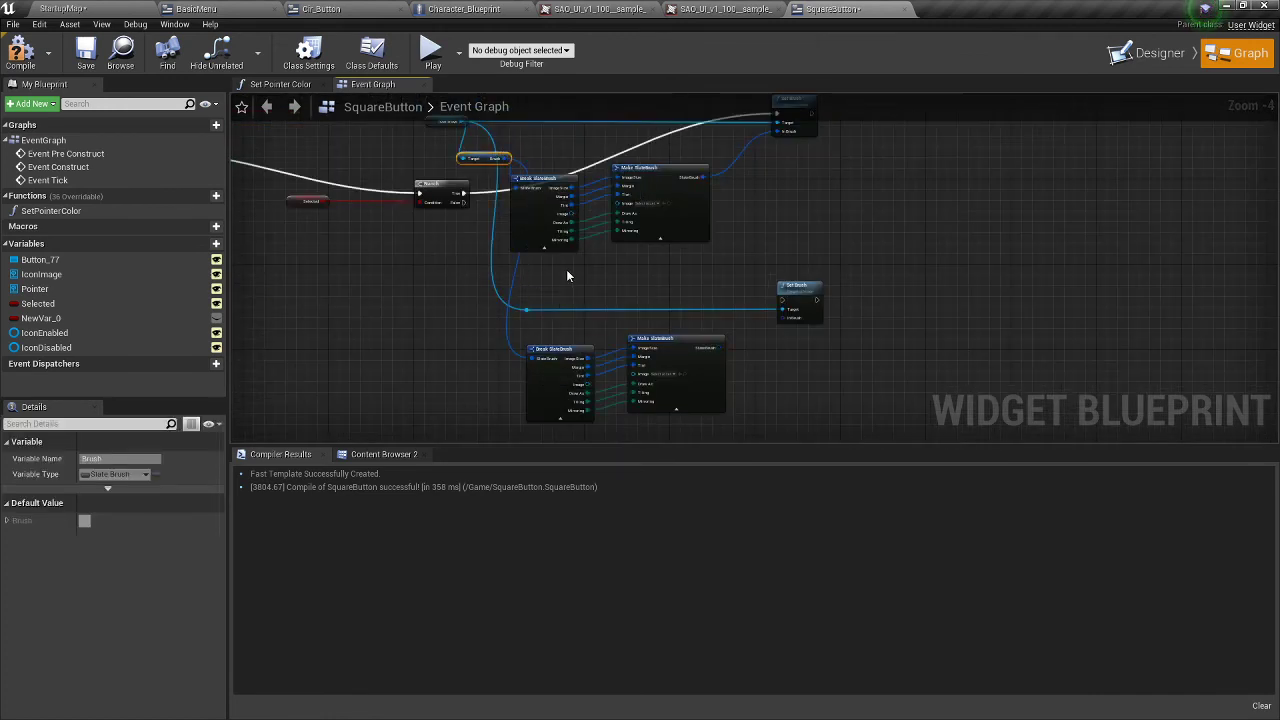
- Connect the lower Make SlateBrush to the second Set Brush's In Brush and the Branch's False output to its execution input
left_click(566, 269)
left_click_drag(721, 347, 786, 318)
right_click_drag(700, 265, 710, 309)
mouse_move(474, 246)
left_mouse_down()
mouse_move(738, 312)
mouse_move(794, 347)
left_mouse_up()
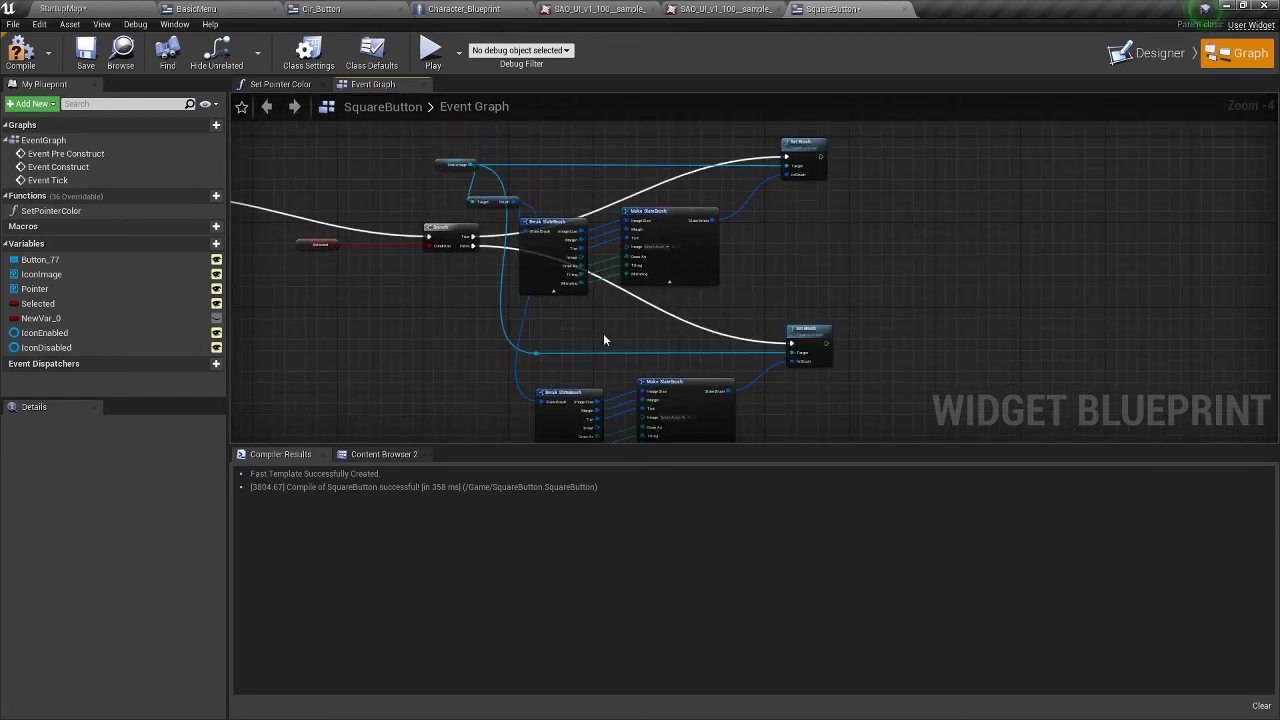
- Connect IconDisabled to the lower Make SlateBrush's Image input and IconEnabled to the upper one's Image input
left_click_drag(30, 347, 640, 424)
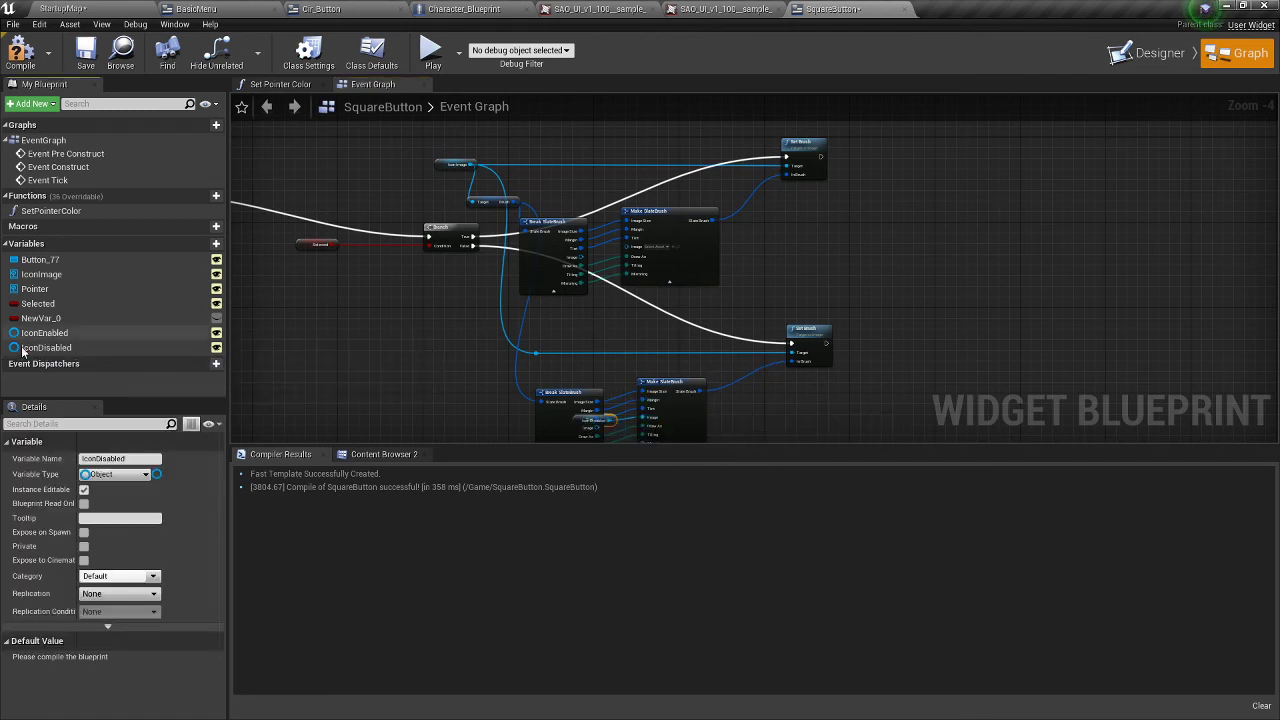
left_click_drag(40, 332, 636, 250)
right_click_drag(378, 343, 465, 392)
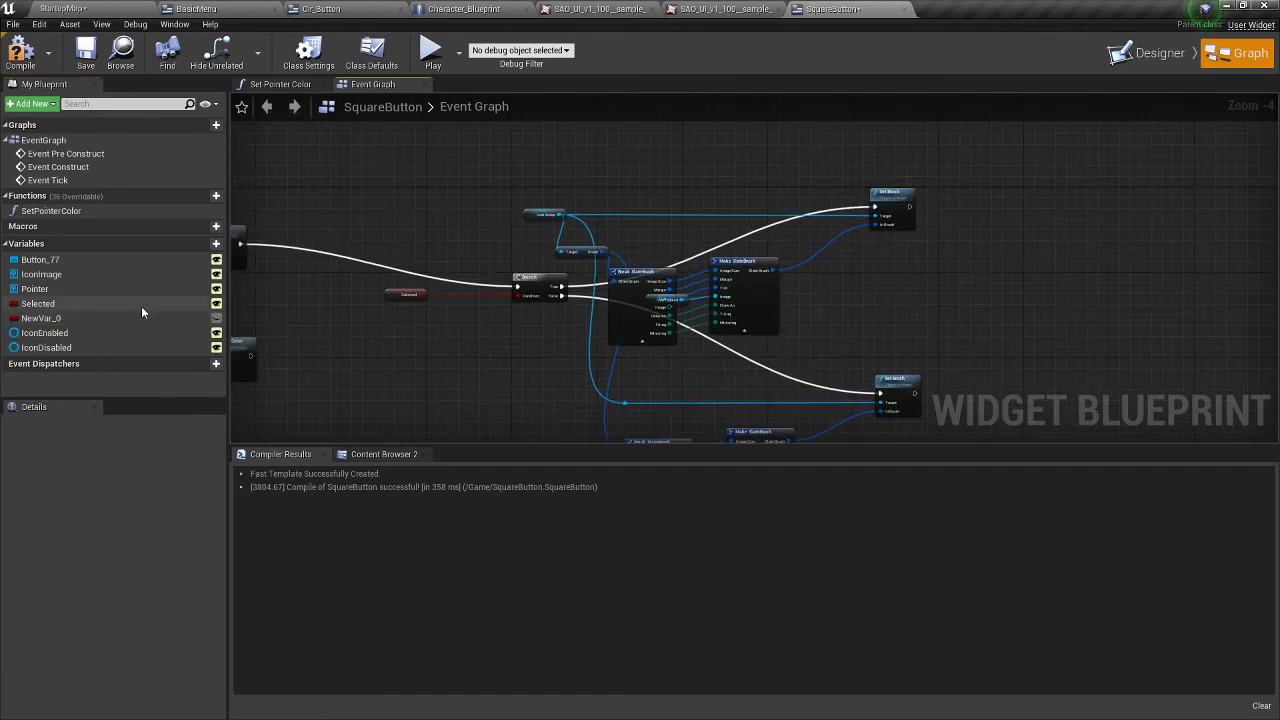
- Delete the NewVar_0 variable from the blueprint
left_click(117, 318)
key("Delete")
- Collapse the Branch, Icon Image, SlateBrush and Set Brush nodes, excluding the Selected getter, into a function named SetIcons
scroll(383, 312, "down", 4)
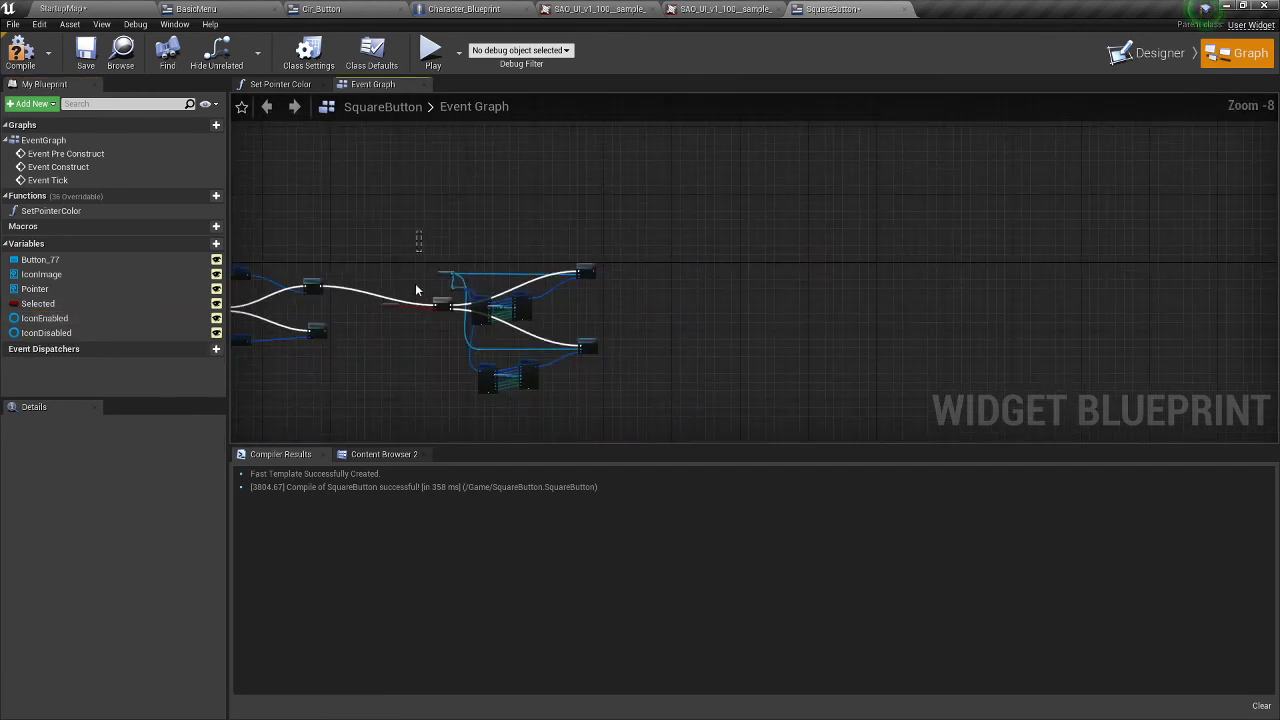
left_click_drag(422, 232, 521, 396)
scroll(378, 341, "up", 2)
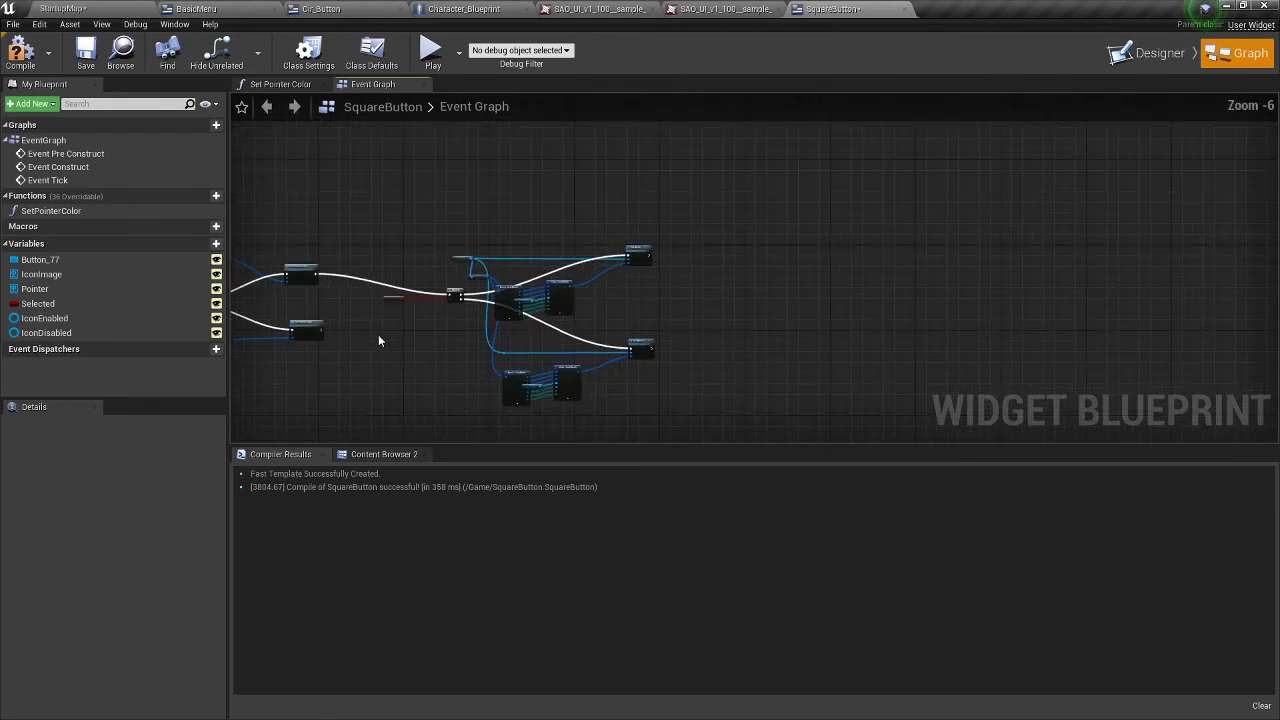
scroll(670, 199, "up", 1)
left_click_drag(790, 105, 440, 392)
right_click_drag(454, 291, 479, 391)
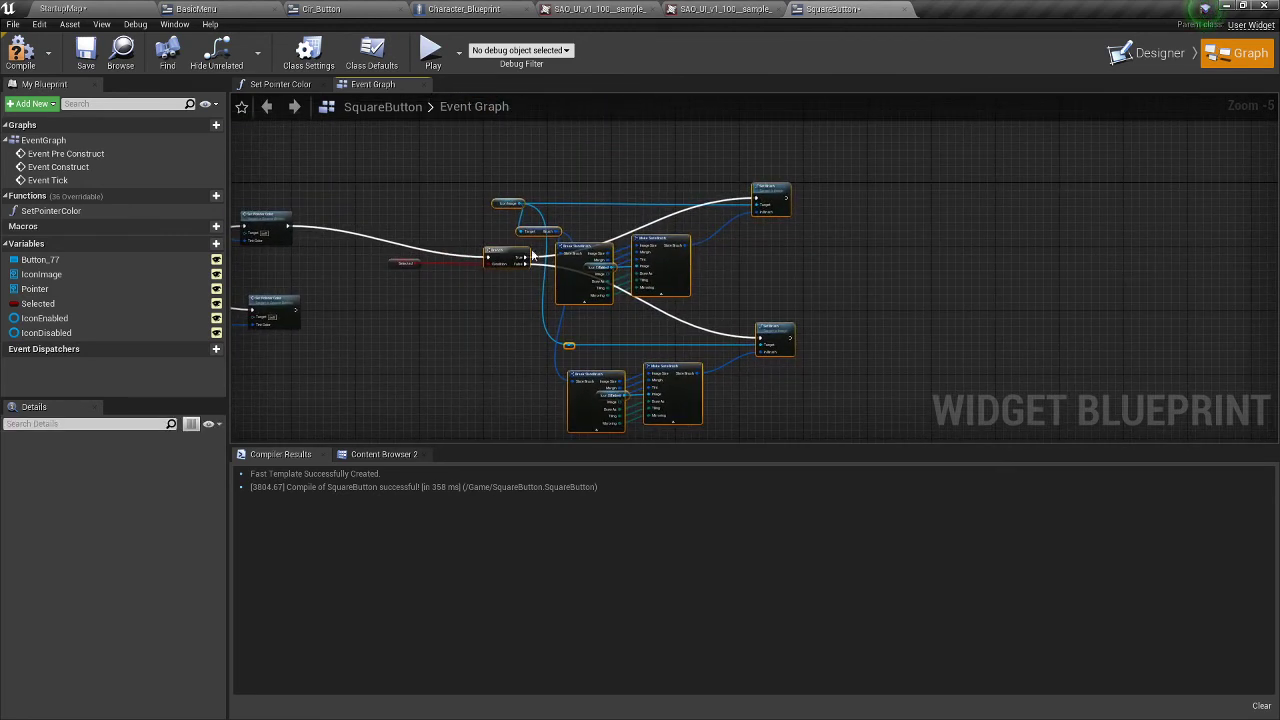
right_click(499, 256)
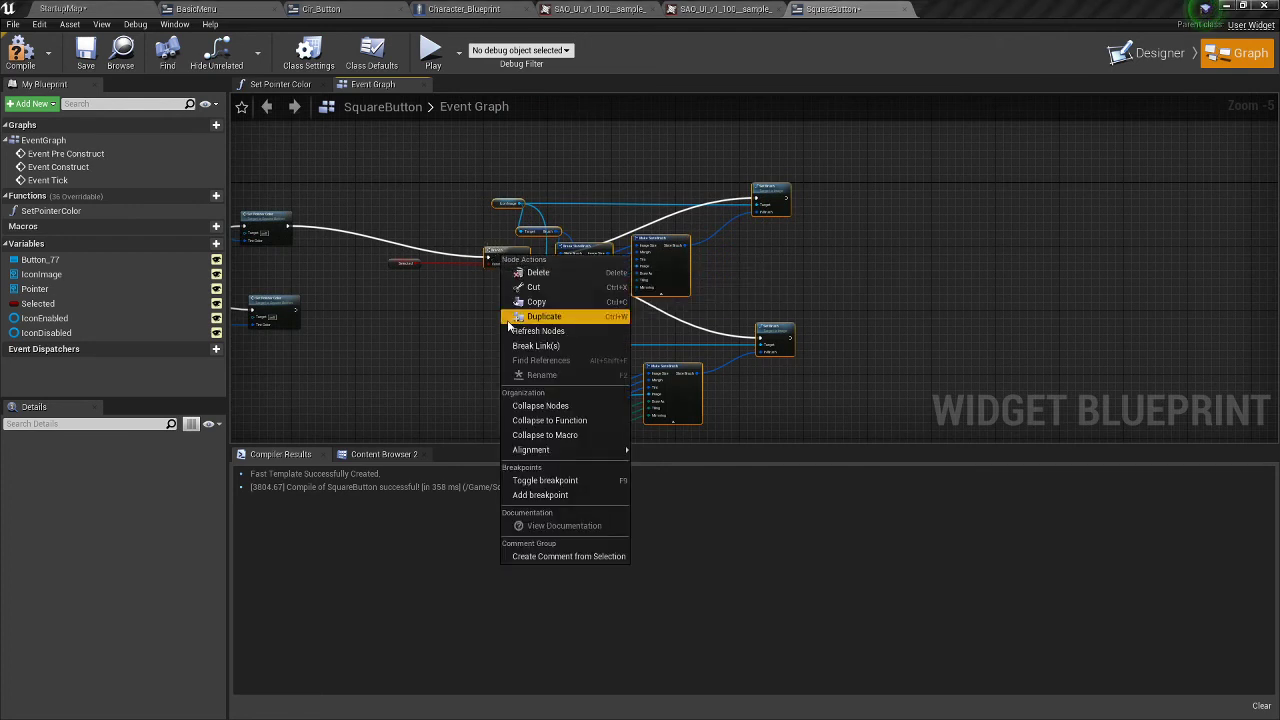
left_click(549, 420)
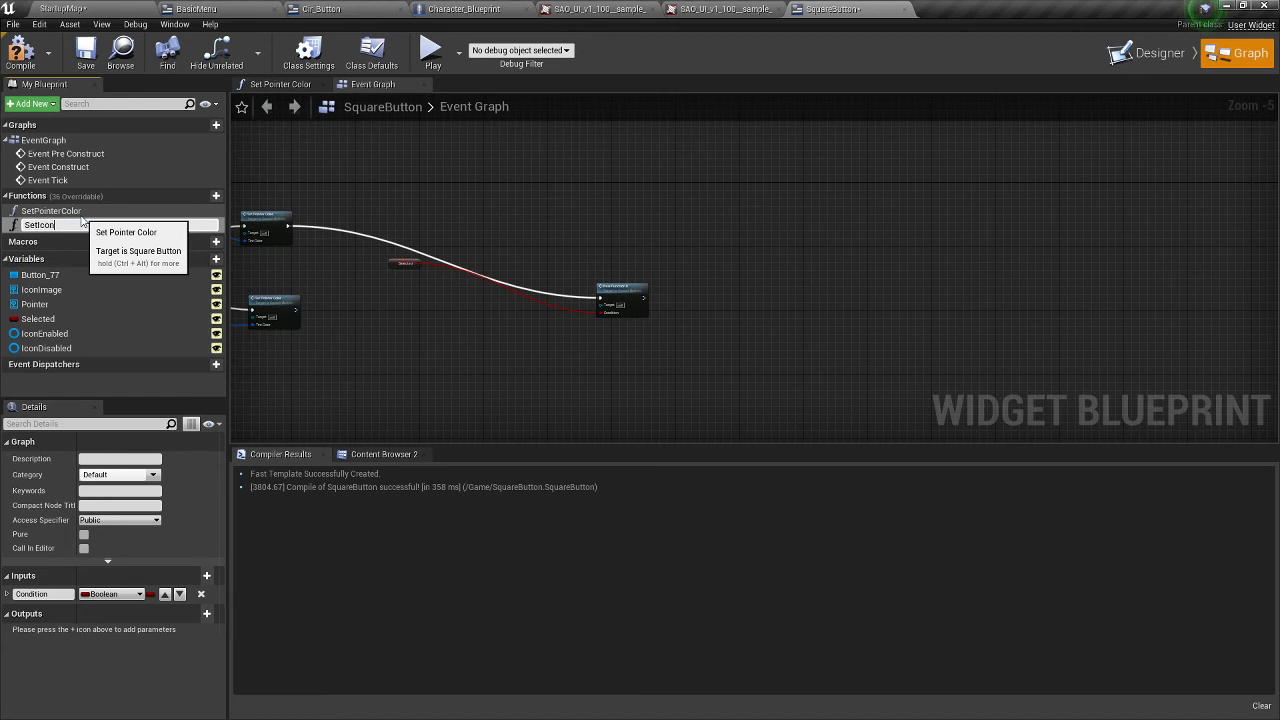
type("SetIcons")
key("Return")
- Move the Selected getter between the two Set Pointer Color nodes and bring the Set Icons node close beside them
scroll(379, 313, "up", 3)
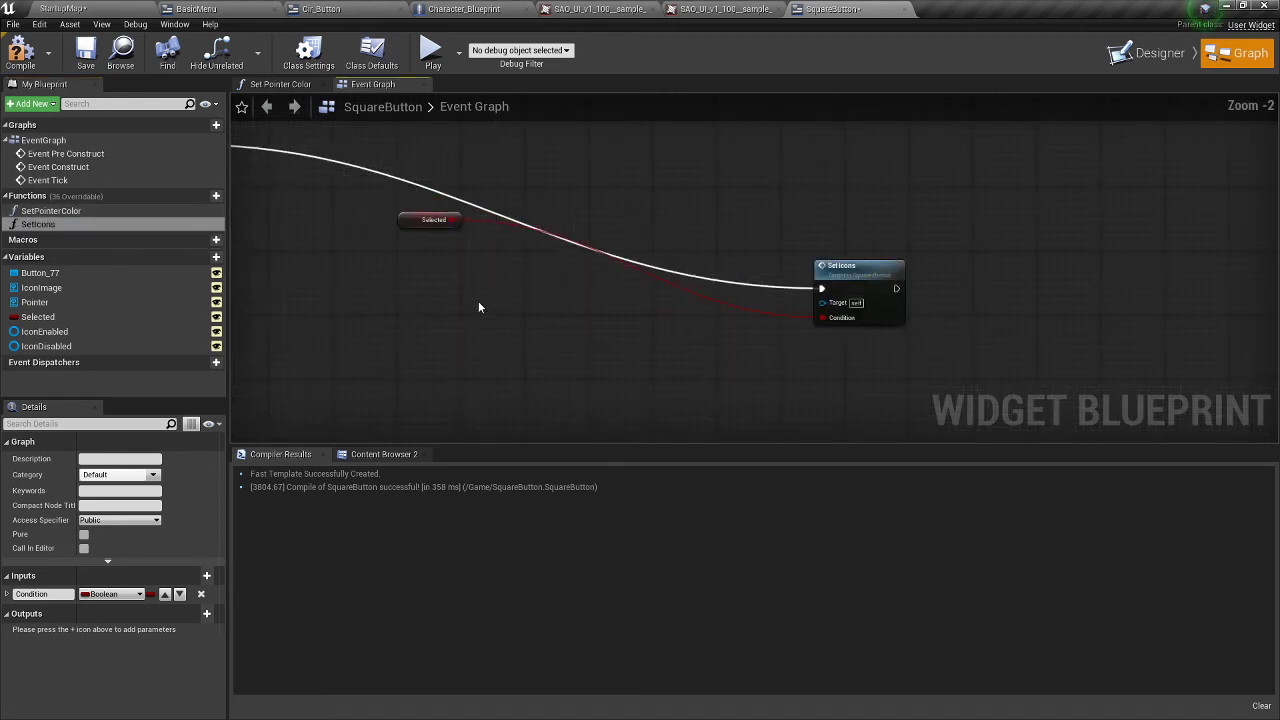
right_click_drag(478, 301, 604, 335)
left_click_drag(537, 251, 272, 290)
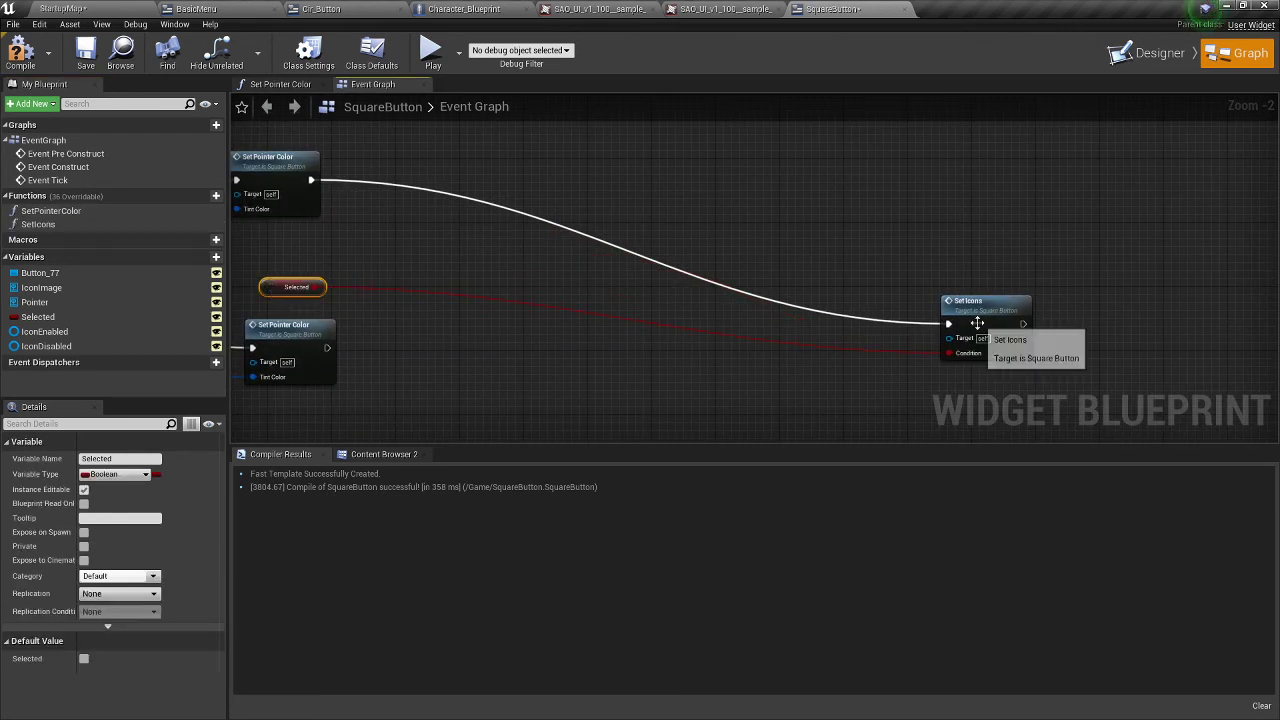
left_click_drag(966, 320, 530, 198)
- Connect the lower Set Pointer Color's execution output to Set Icons and center Set Icons between the two incoming branches
left_click(410, 338)
left_click_drag(326, 349, 509, 206)
right_click_drag(335, 245, 403, 309)
left_click_drag(598, 246, 640, 312)
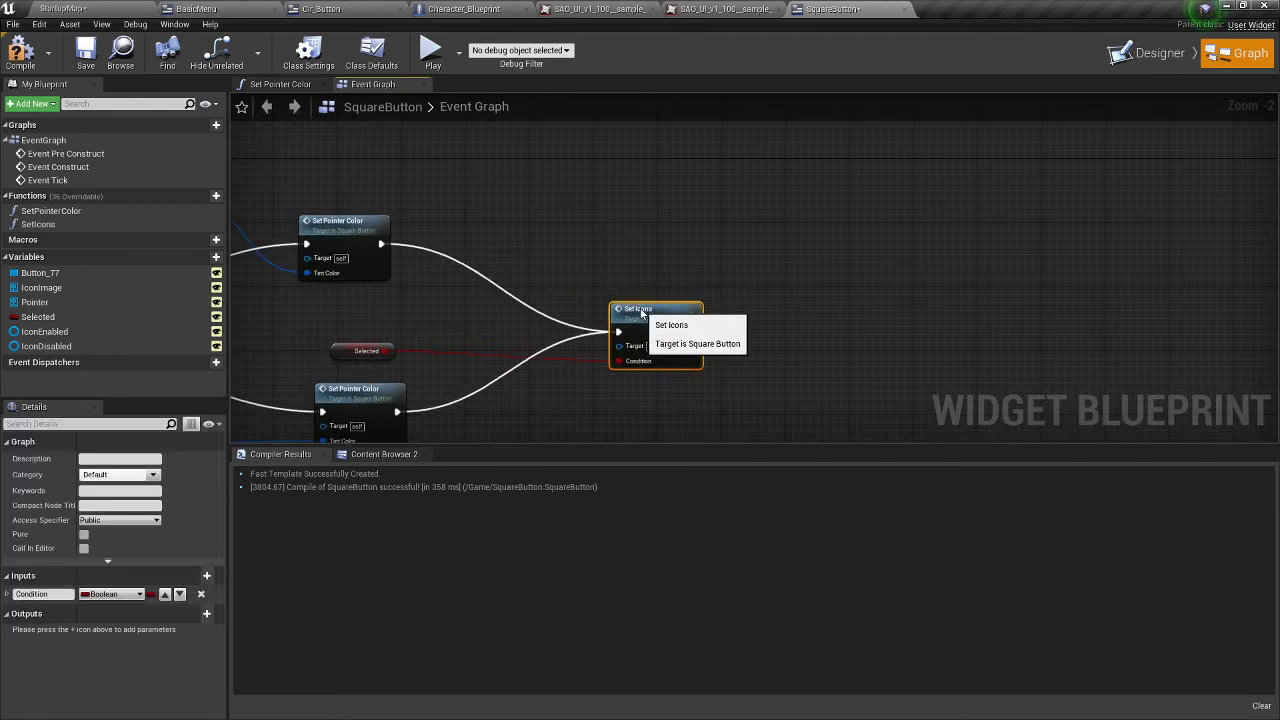
left_click(578, 231)
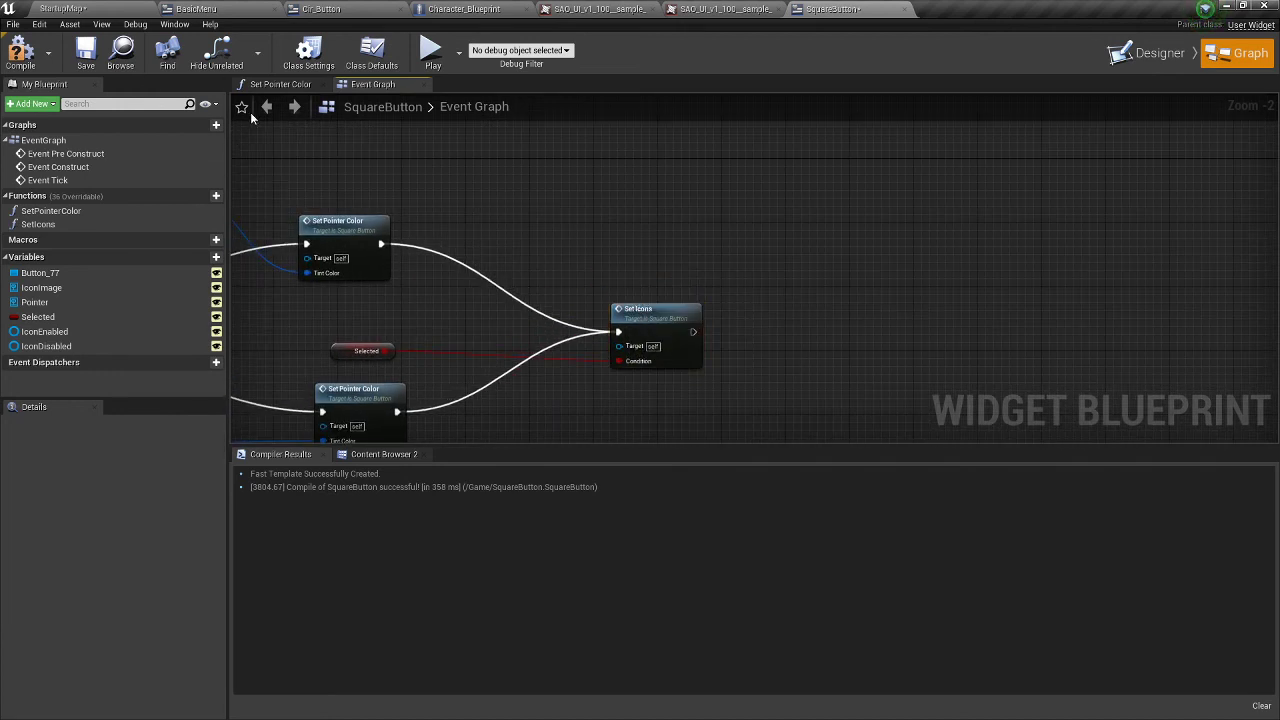
- Compile the SquareButton blueprint and select the root SquareButton widget in the Designer
left_click(22, 55)
scroll(445, 220, "down", 2)
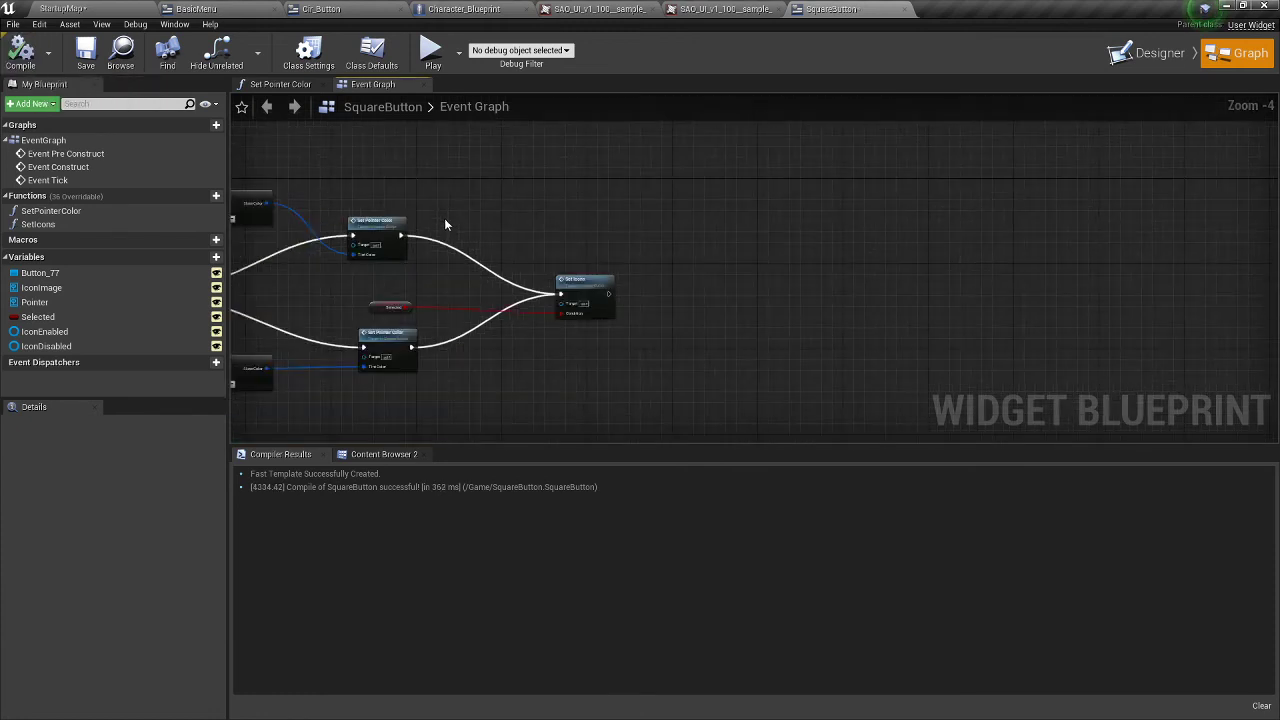
left_click(1146, 53)
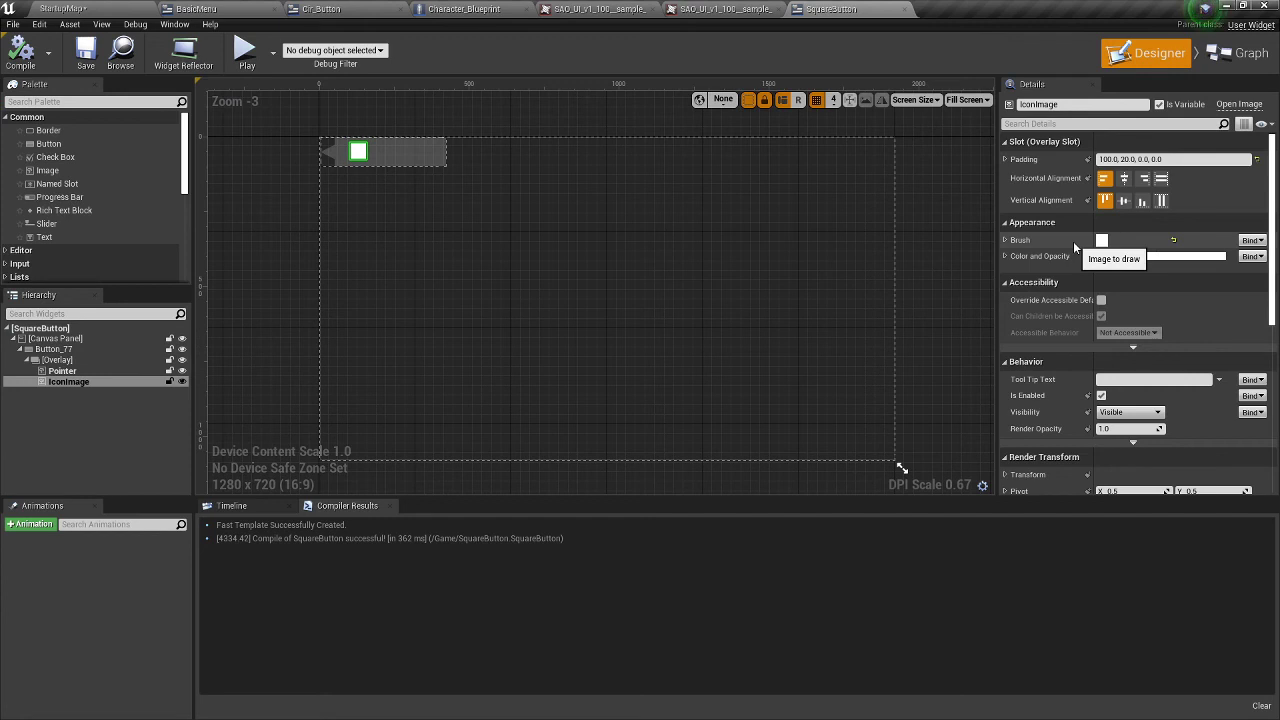
left_click(109, 330)
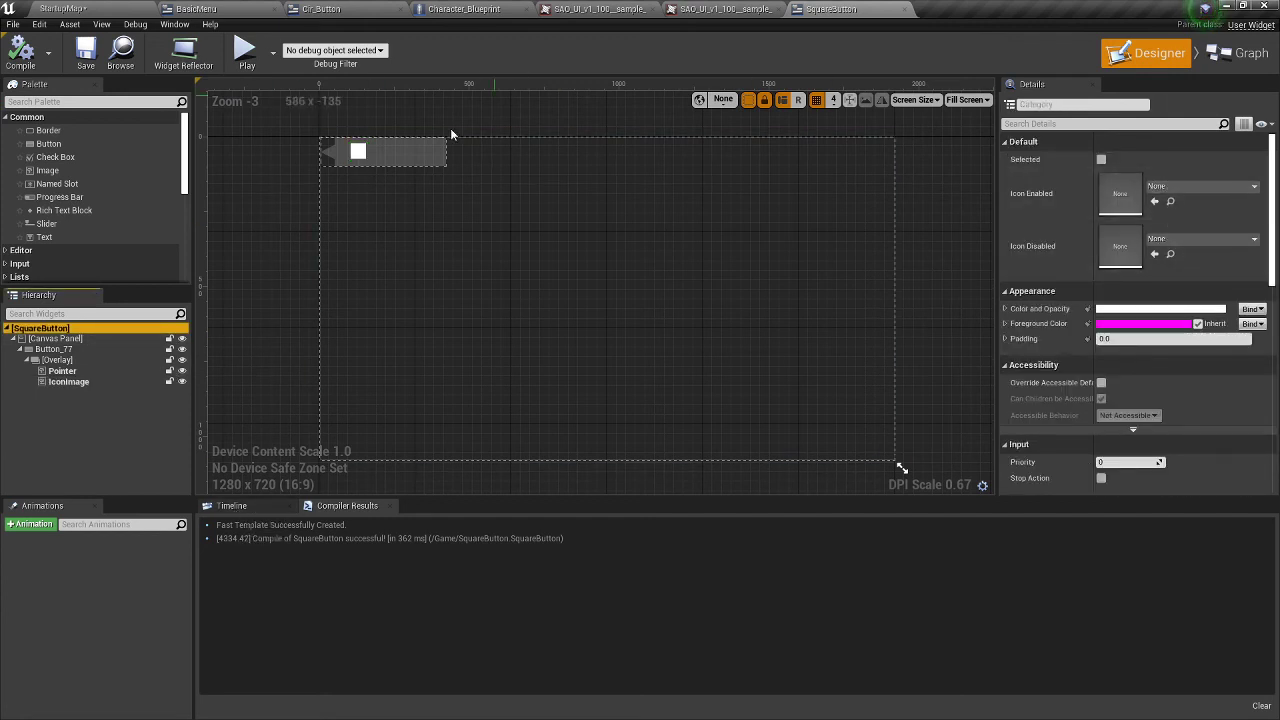
- Open Content Browser 2 and assign the Skills_on texture to Icon Enabled and the Skills texture to Icon Disabled
left_click(174, 24)
mouse_move(217, 216)
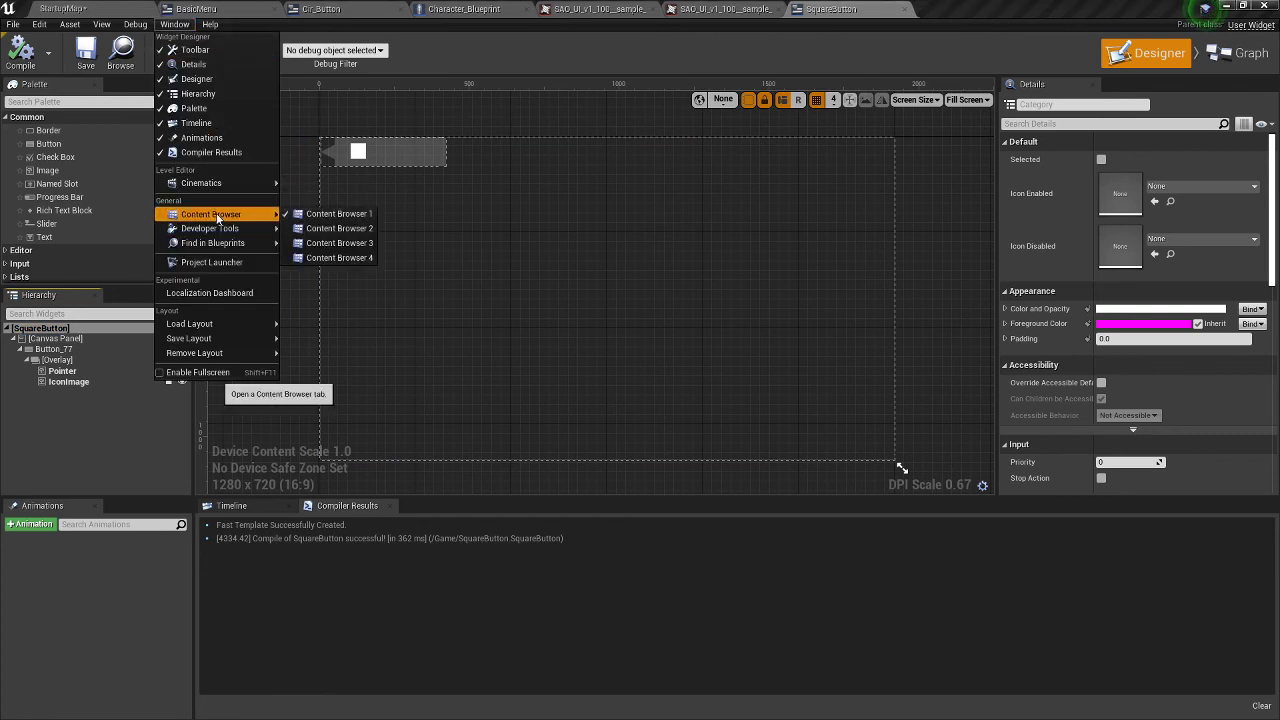
left_click(339, 228)
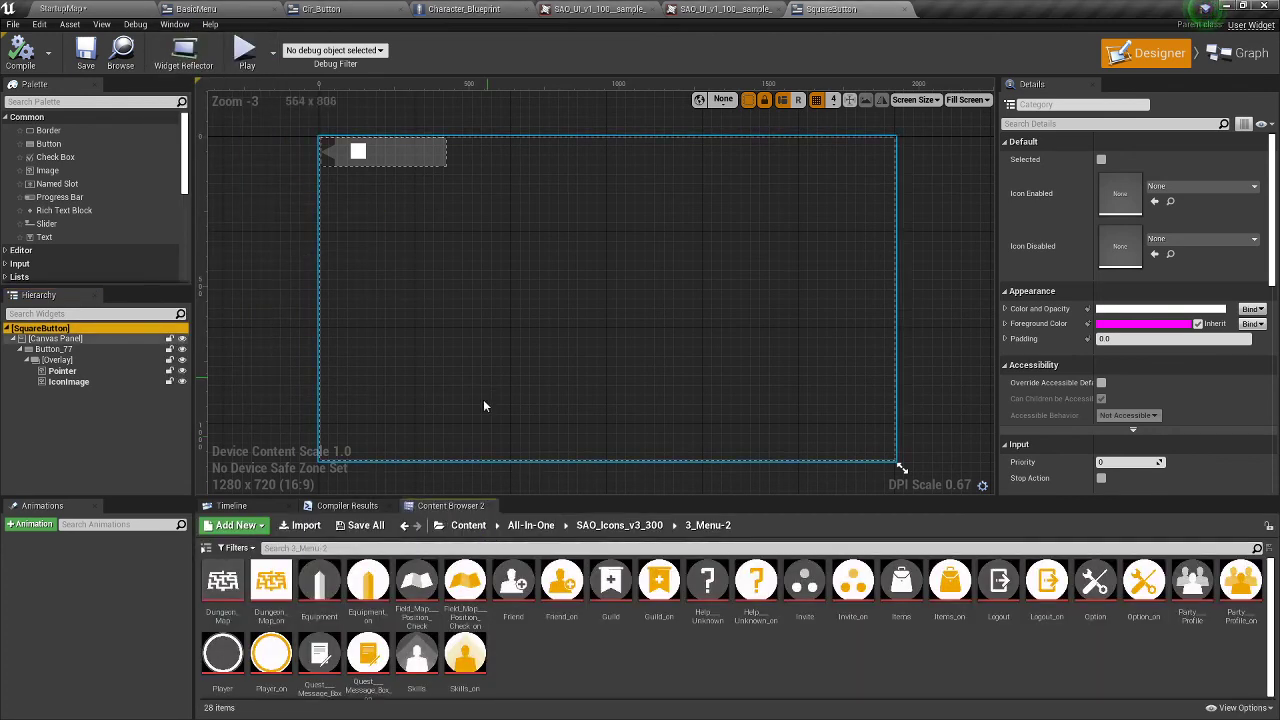
left_click_drag(462, 662, 1113, 186)
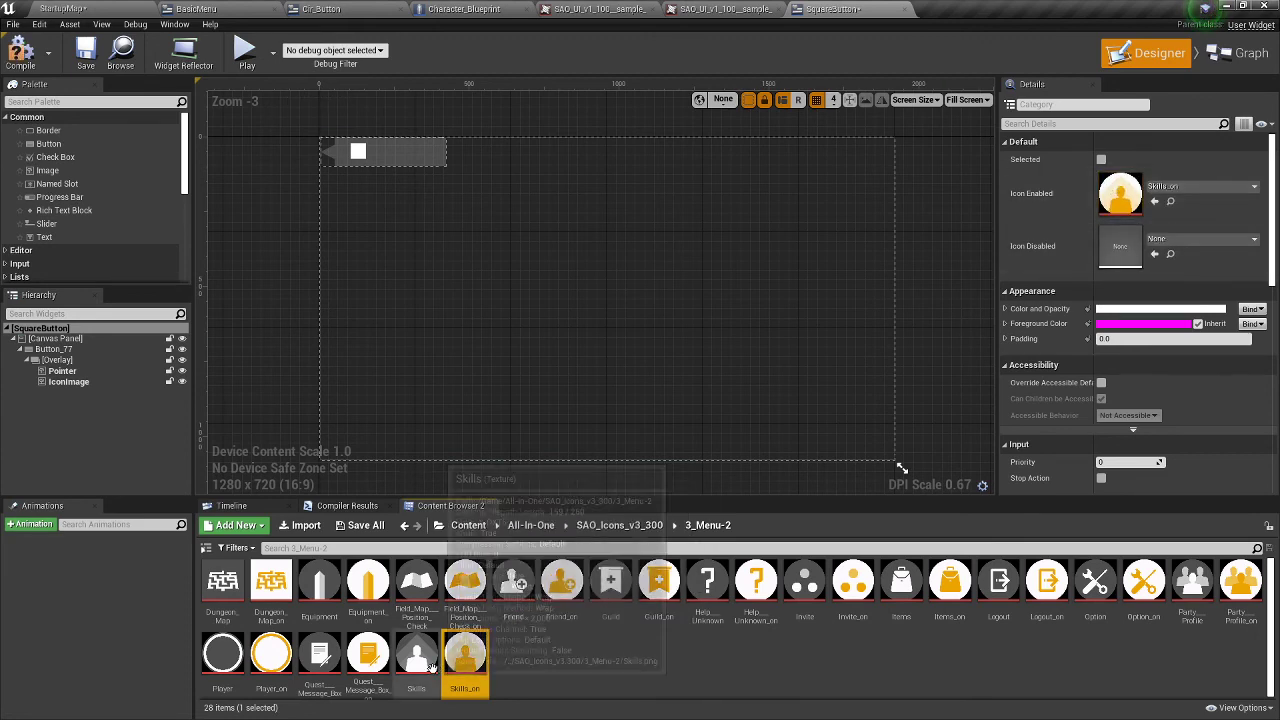
left_click_drag(416, 655, 1112, 255)
scroll(437, 219, "up", 10)
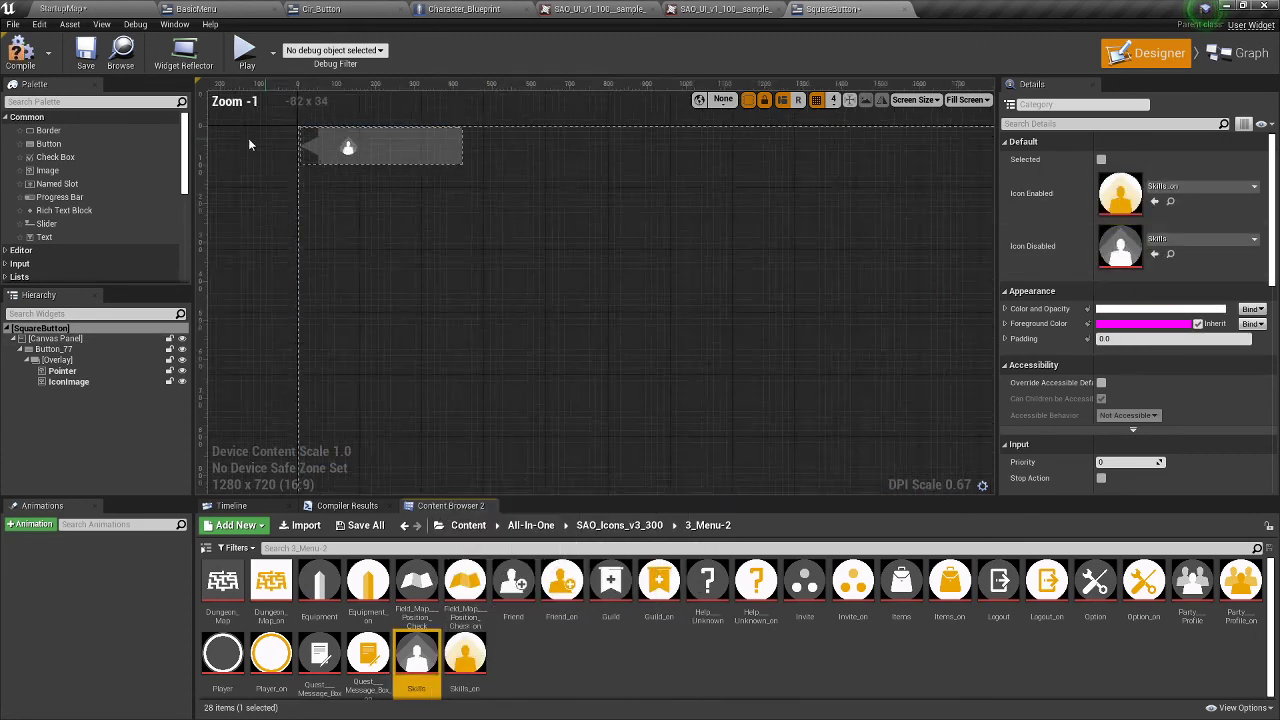
scroll(476, 187, "up", 5)
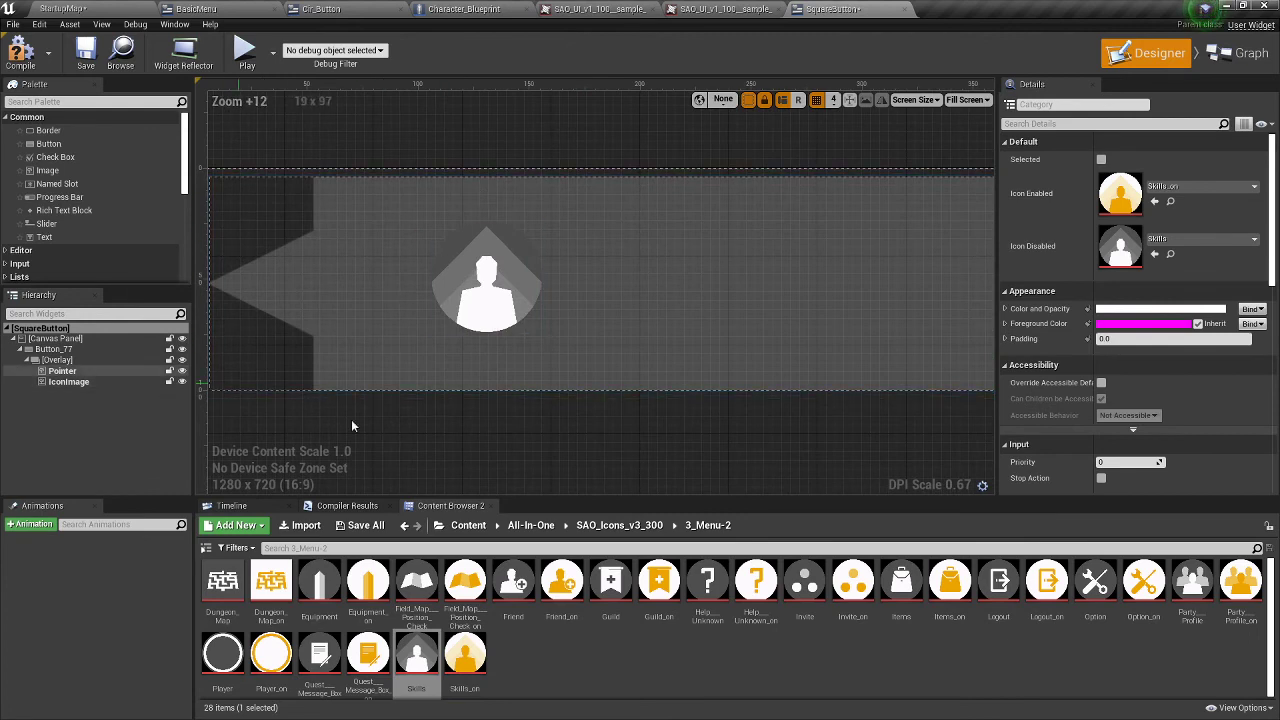
scroll(553, 279, "down", 11)
left_click(729, 356)
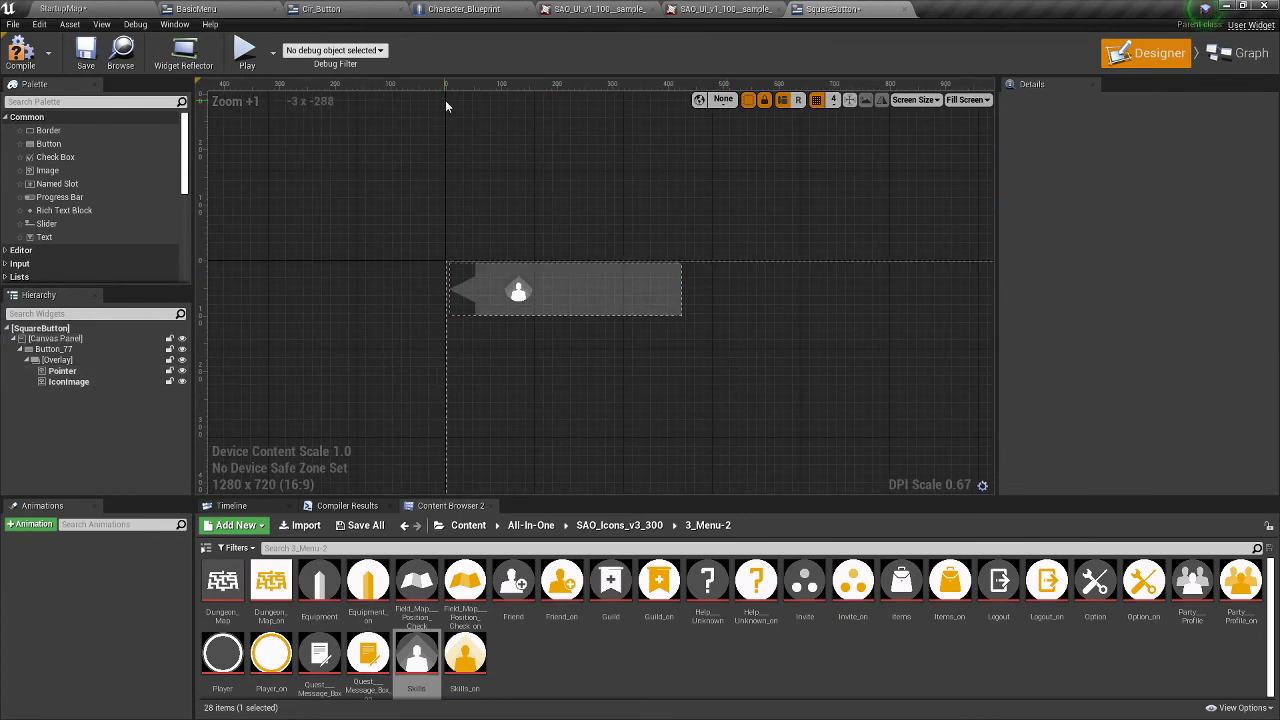
- Compare the Items, Skills and Equipment rows in BasicMenu with the SquareButton widget's current layout
key("alt+Tab")
key("alt+Tab")
left_click(318, 9)
left_click(222, 9)
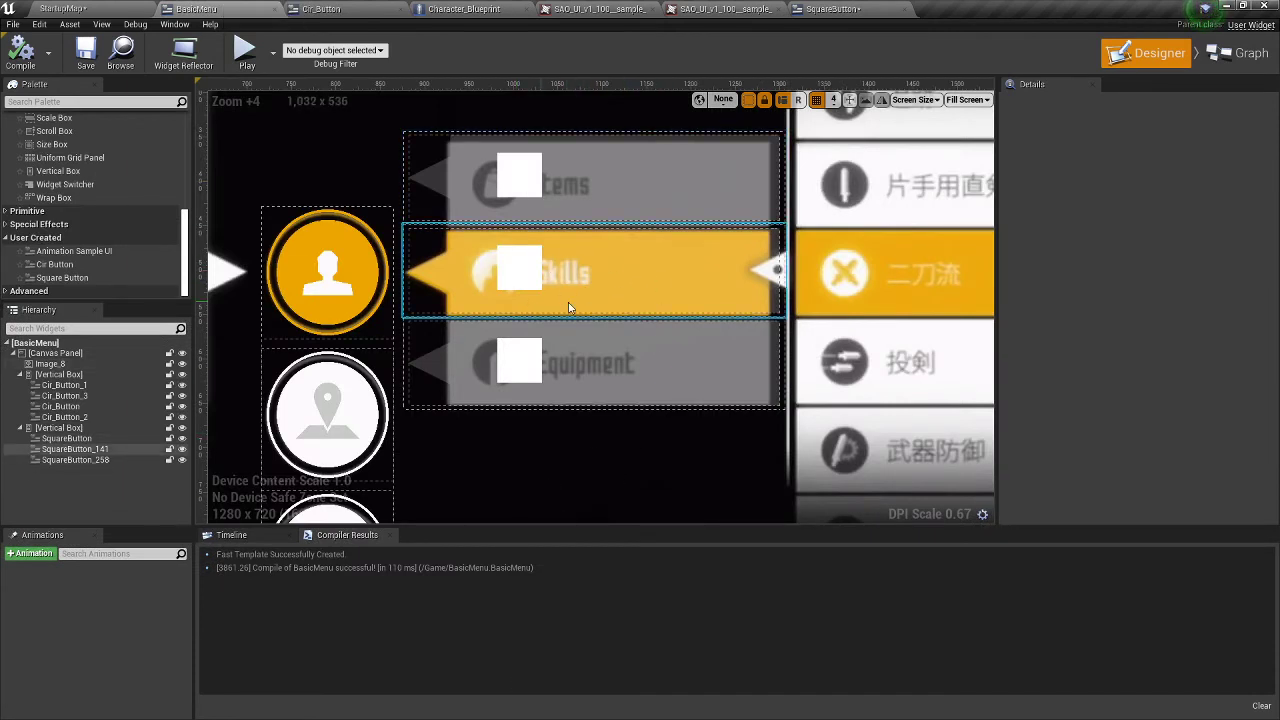
left_click(564, 355)
double_click(566, 369)
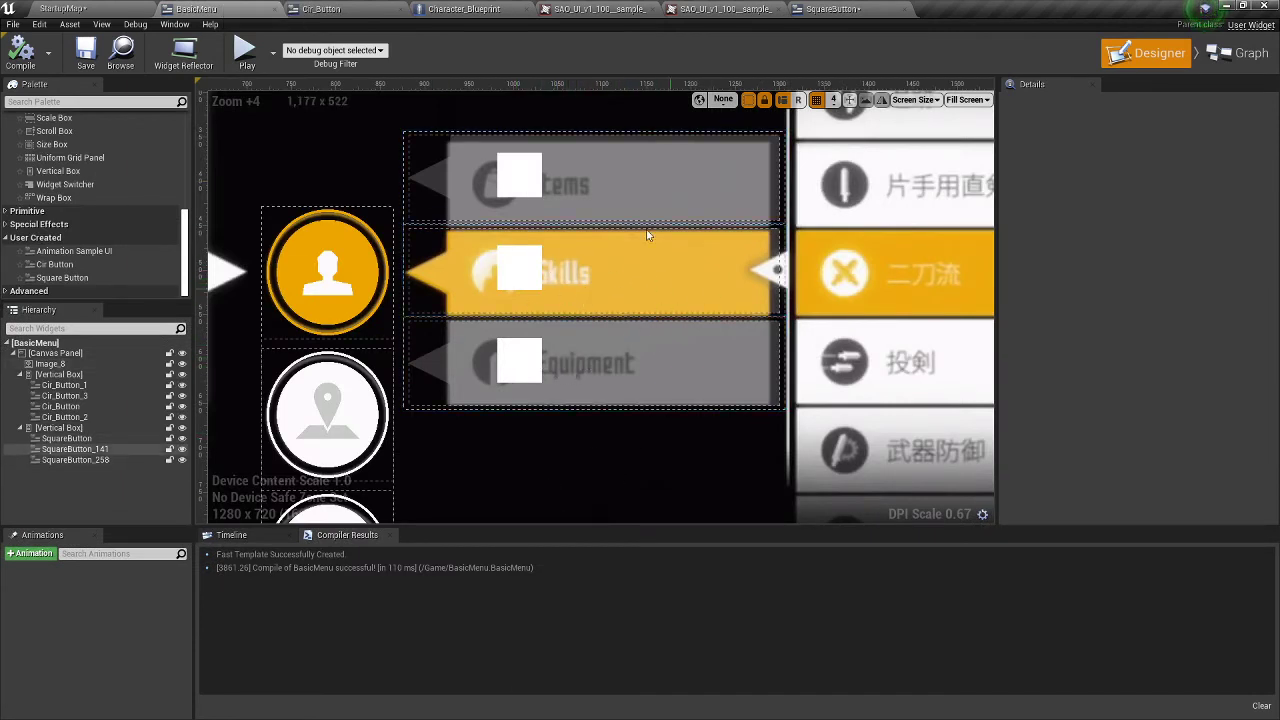
scroll(526, 307, "up", 4)
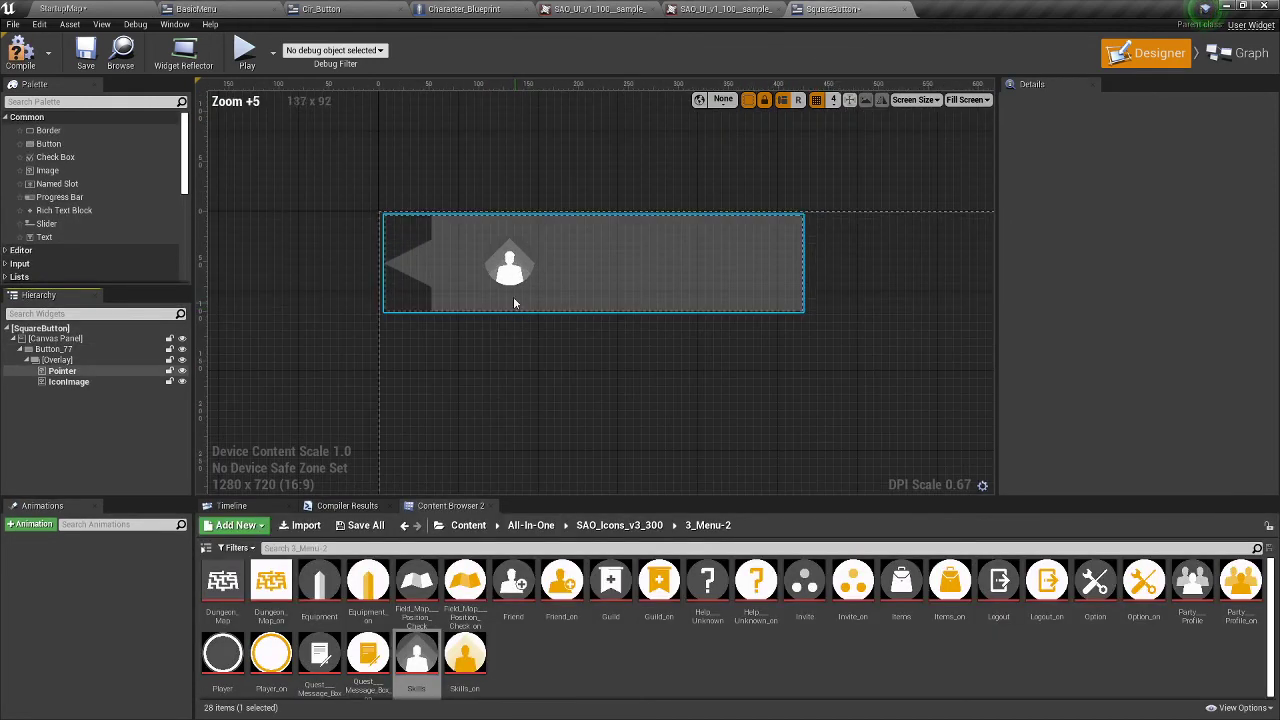
left_click(423, 8)
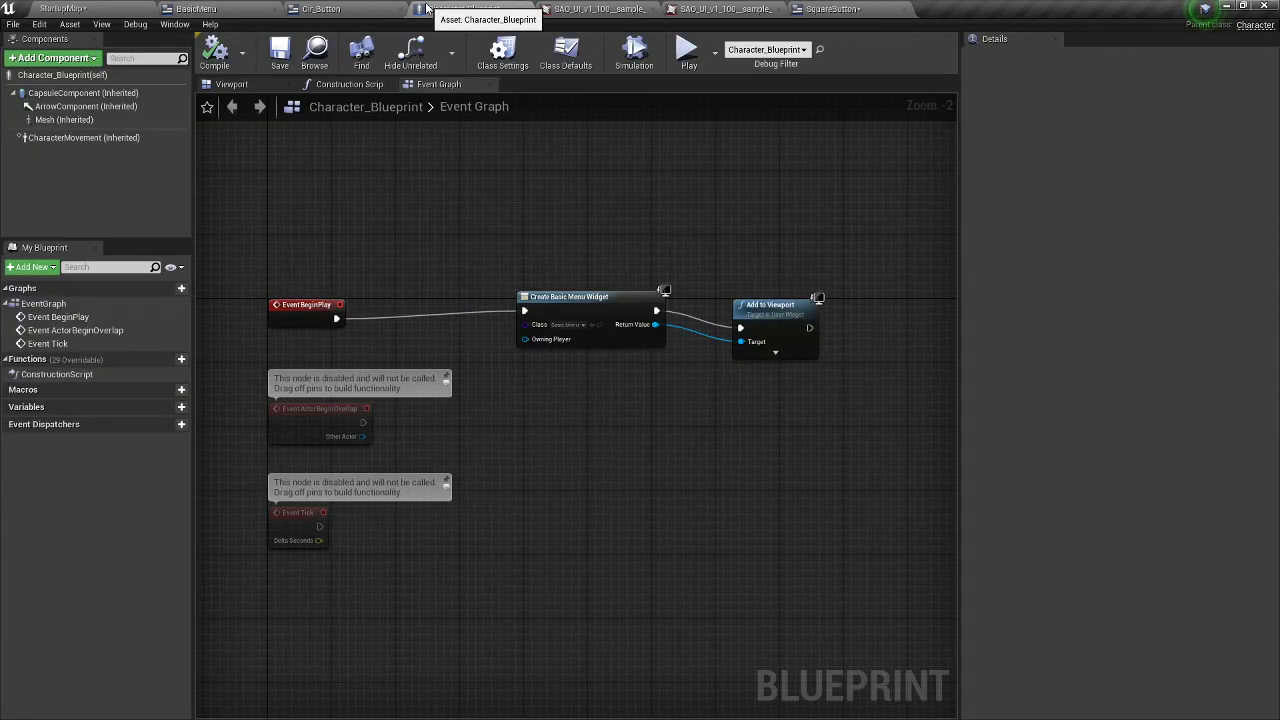
left_click(830, 9)
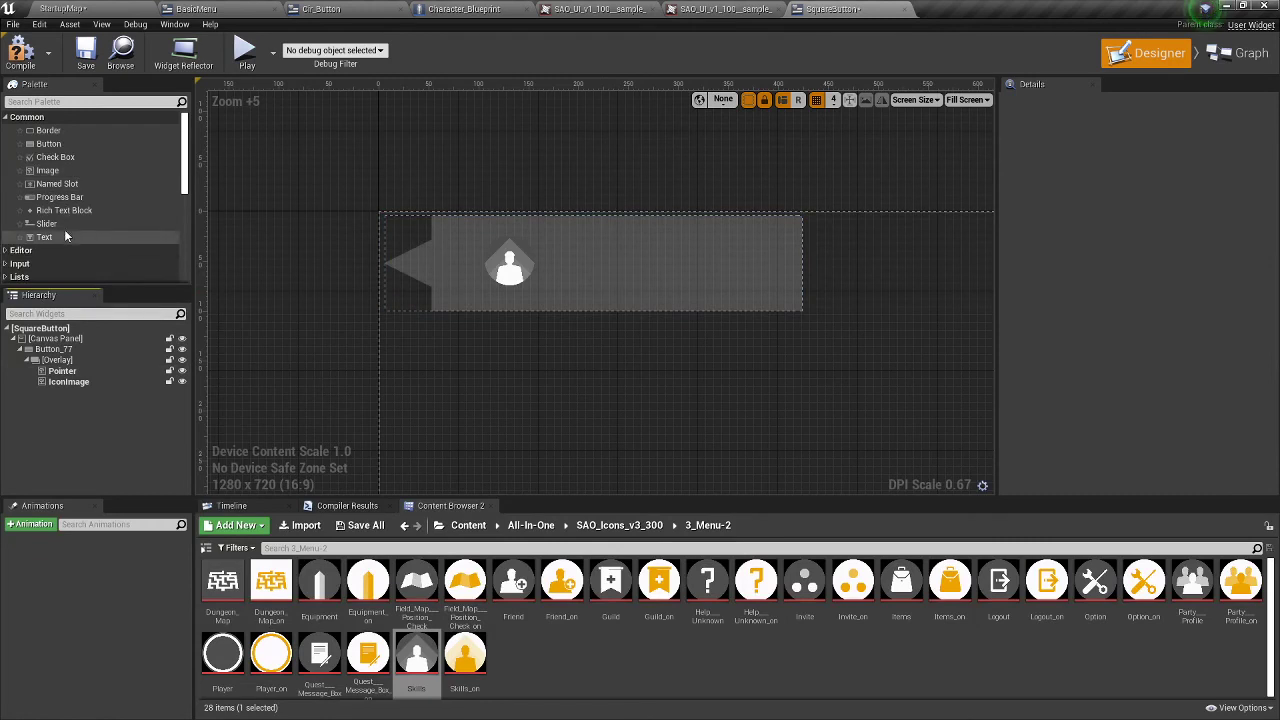
- Add a Text widget to the button's Overlay after IconImage and expand its slot padding into individual sides
left_click_drag(44, 237, 65, 366)
left_click(63, 365)
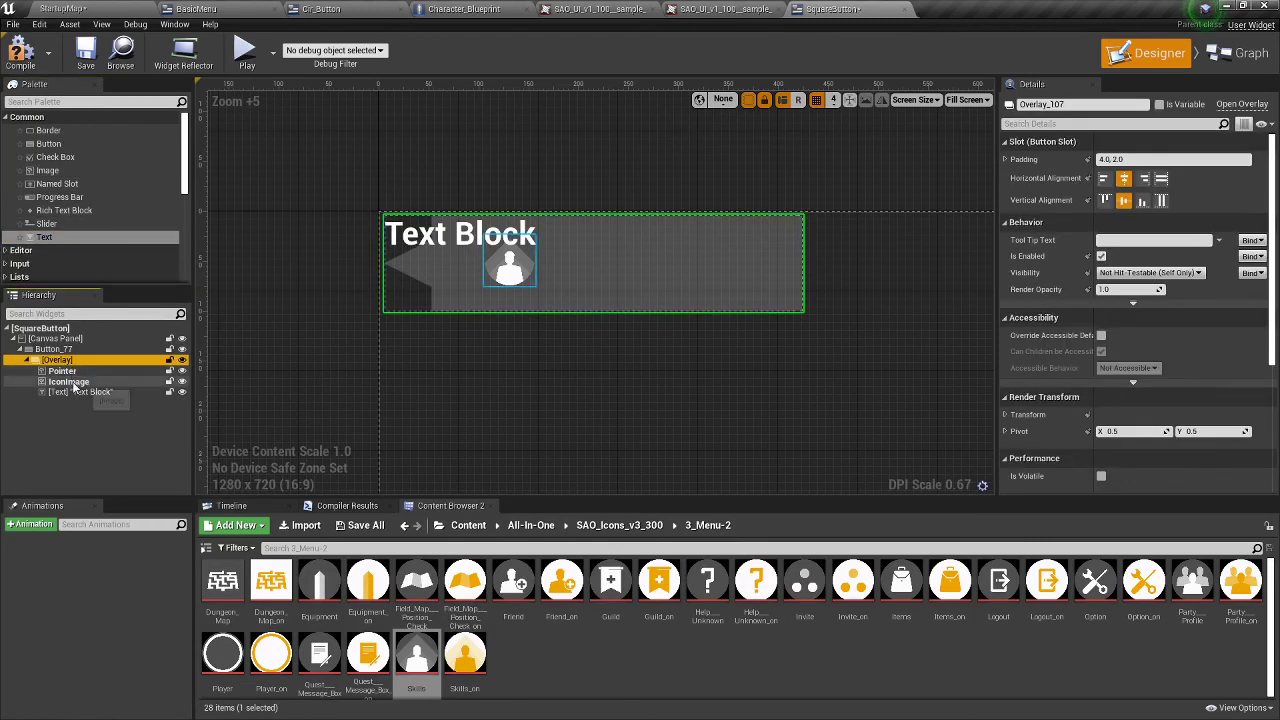
left_click_drag(72, 391, 58, 390)
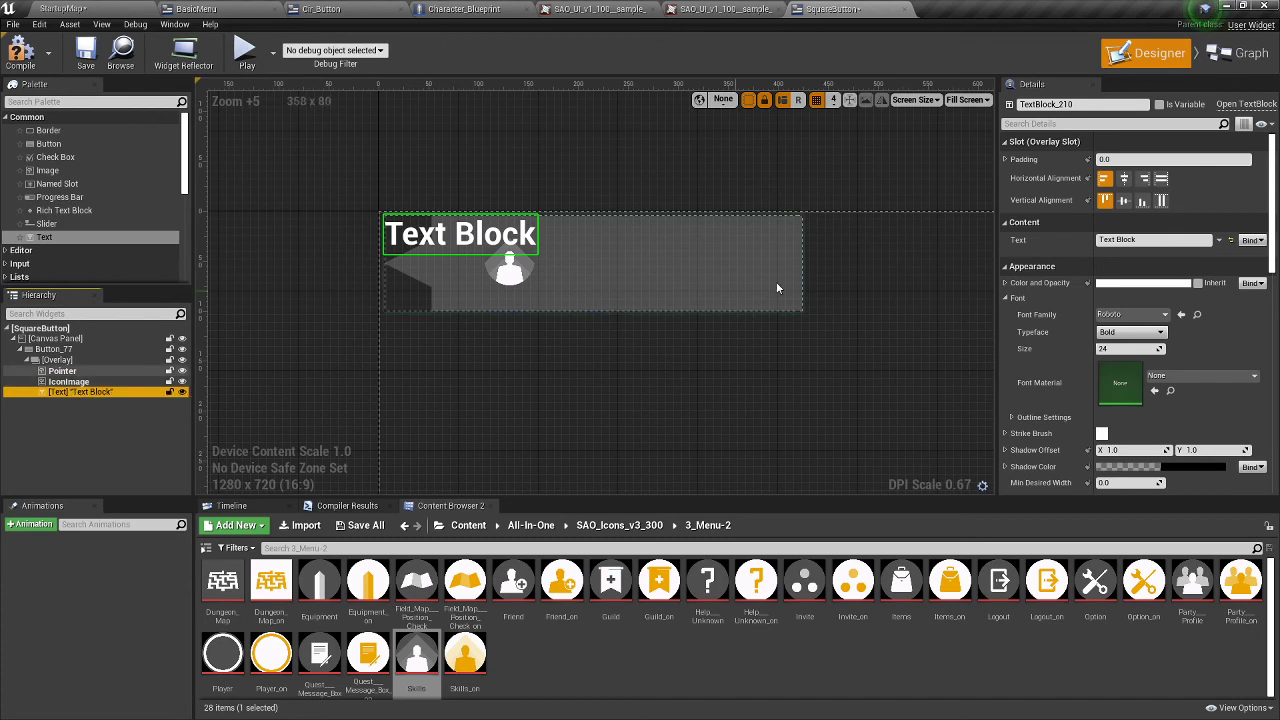
left_click(1005, 159)
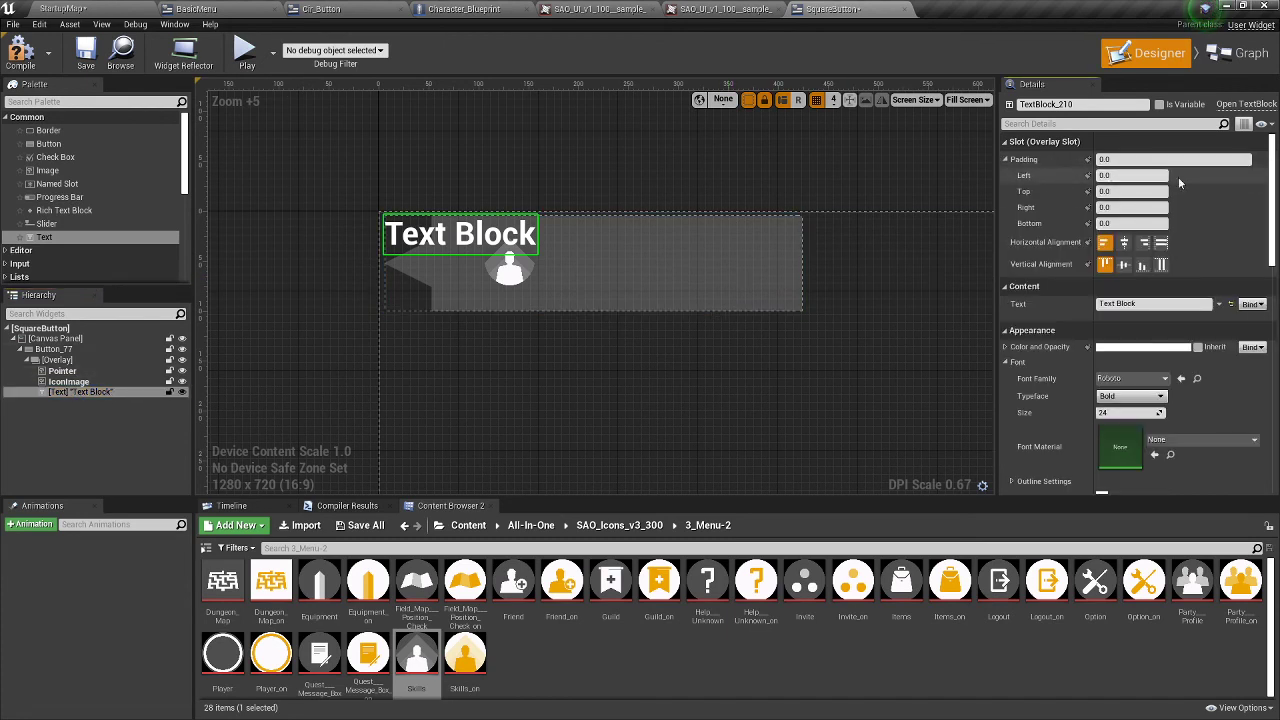